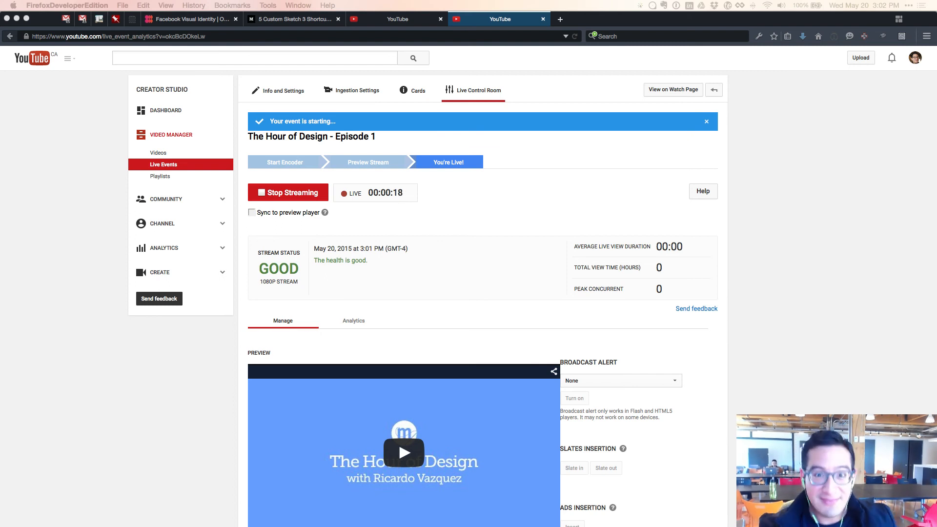
- Close the two YouTube tabs, including the live control room for The Hour of Design - Episode 1
click(930, 337)
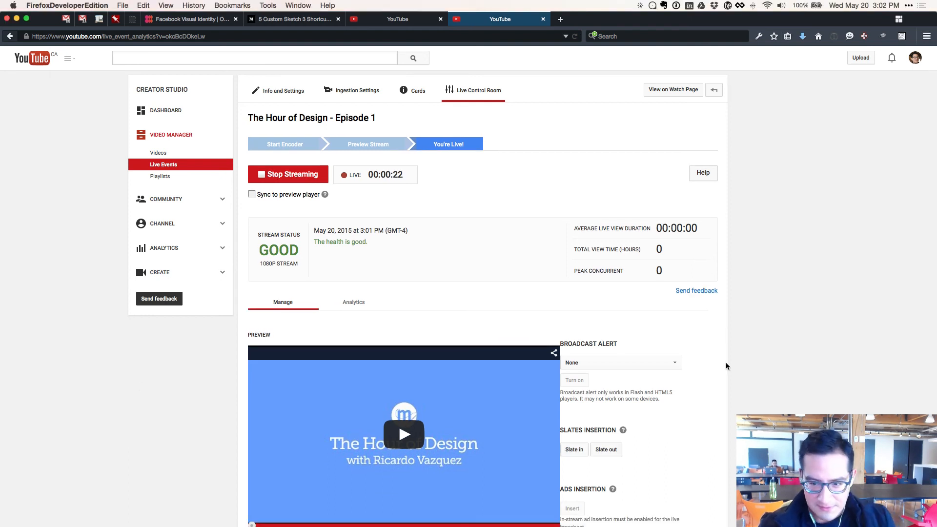
scroll(725, 362, down, 5)
scroll(722, 356, up, 5)
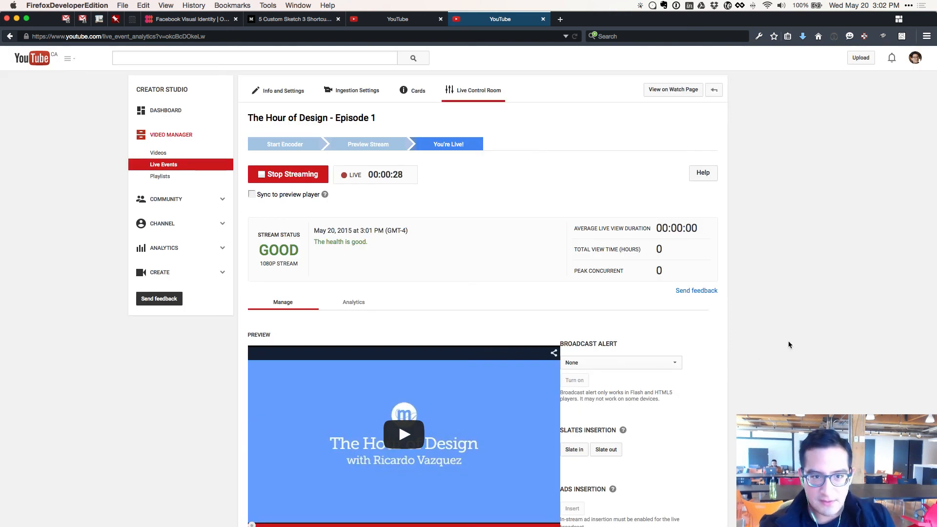
key(super+w)
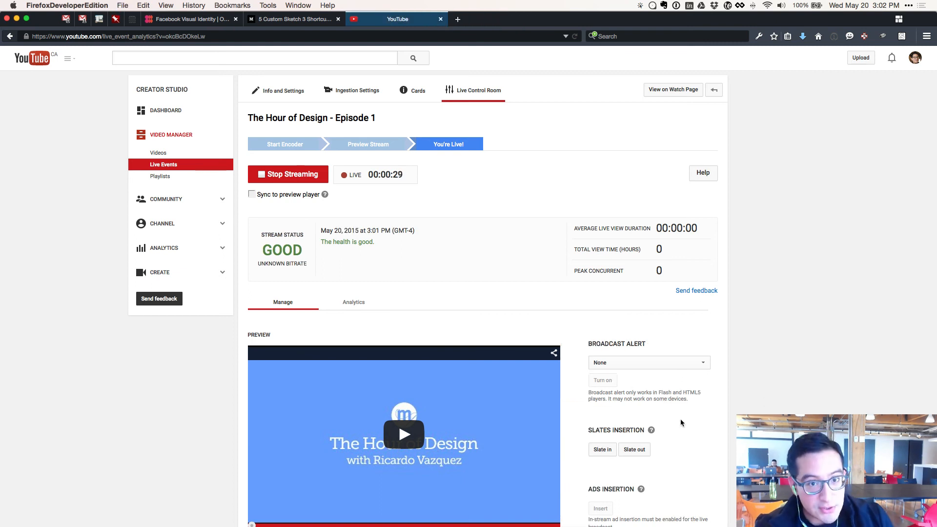
key(super+w)
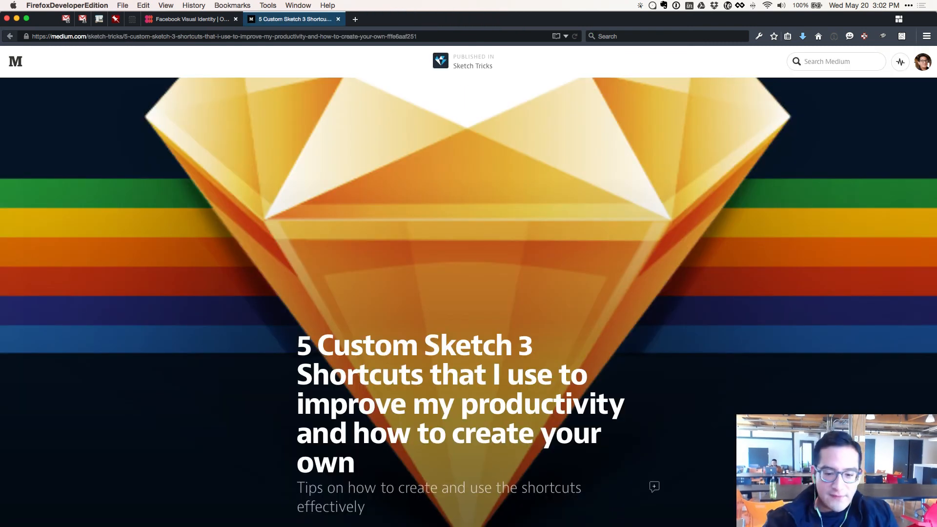
- Switch to Evernote and open the Facebook visual identity link under "Design love bomb of the week" in the agenda note
key(super+Tab)
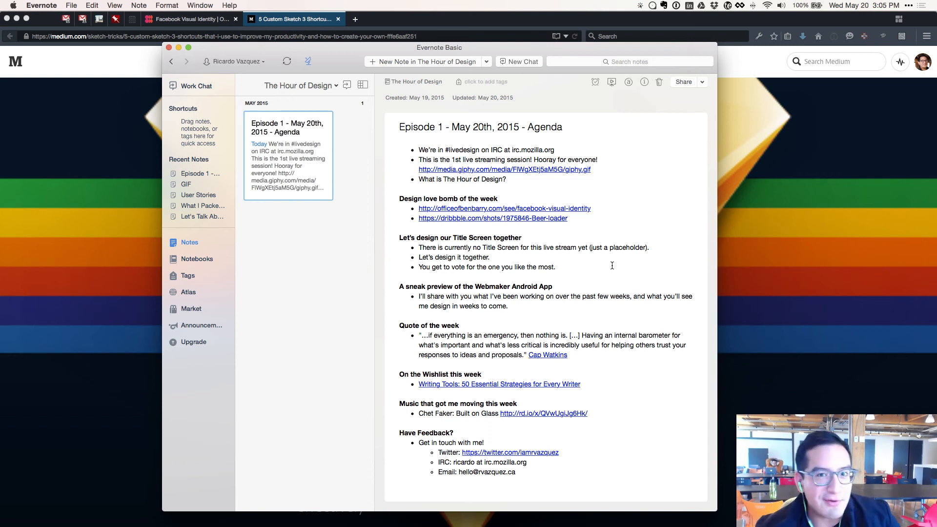
click(623, 182)
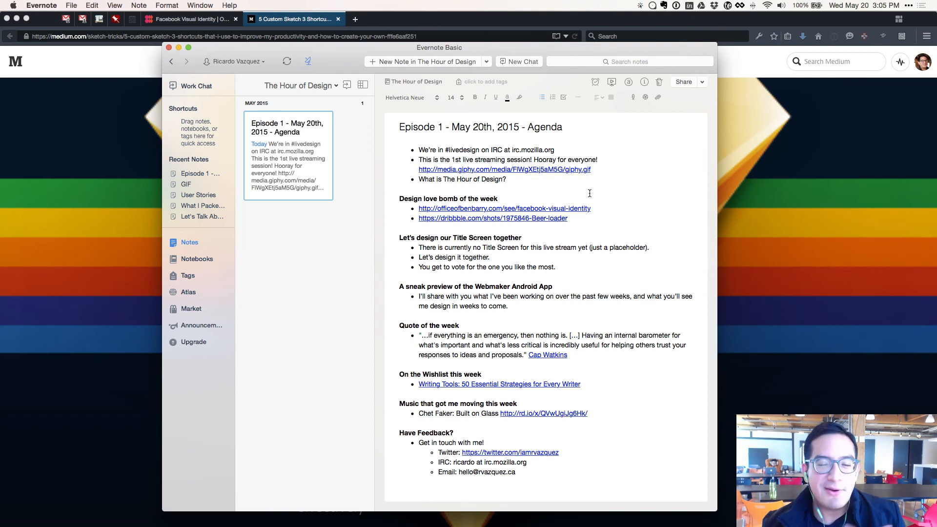
click(579, 210)
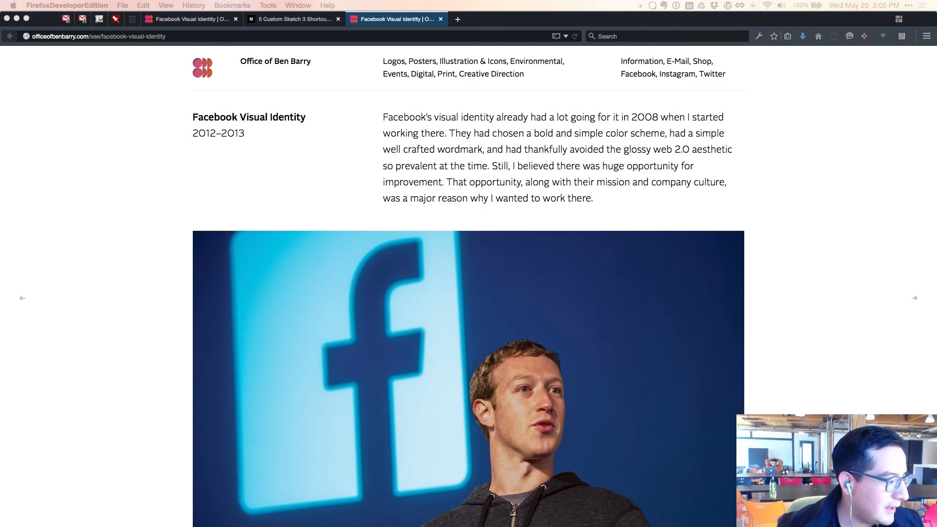
click(267, 171)
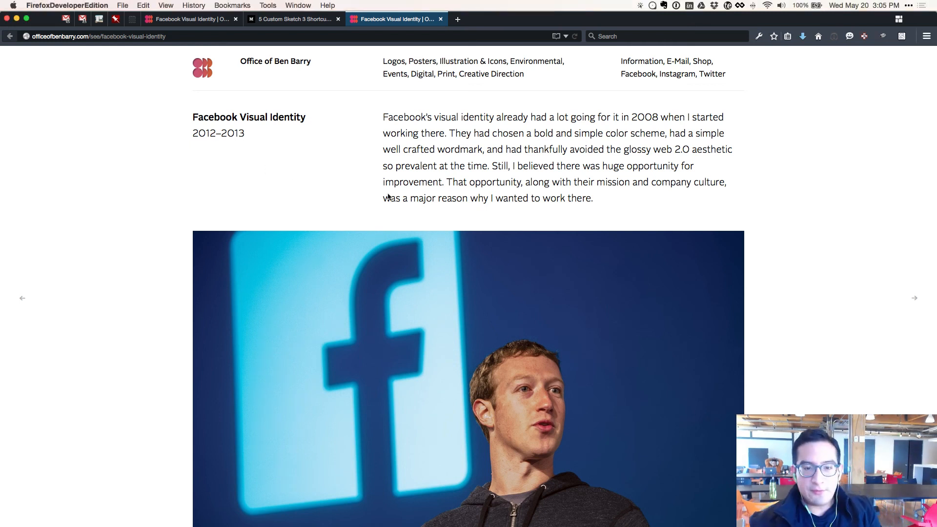
key(ctrl+Up)
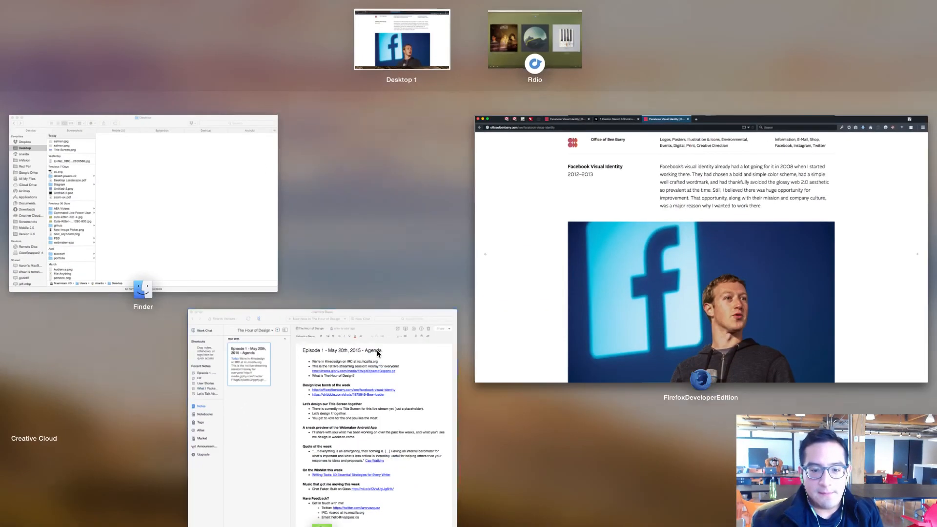
click(439, 322)
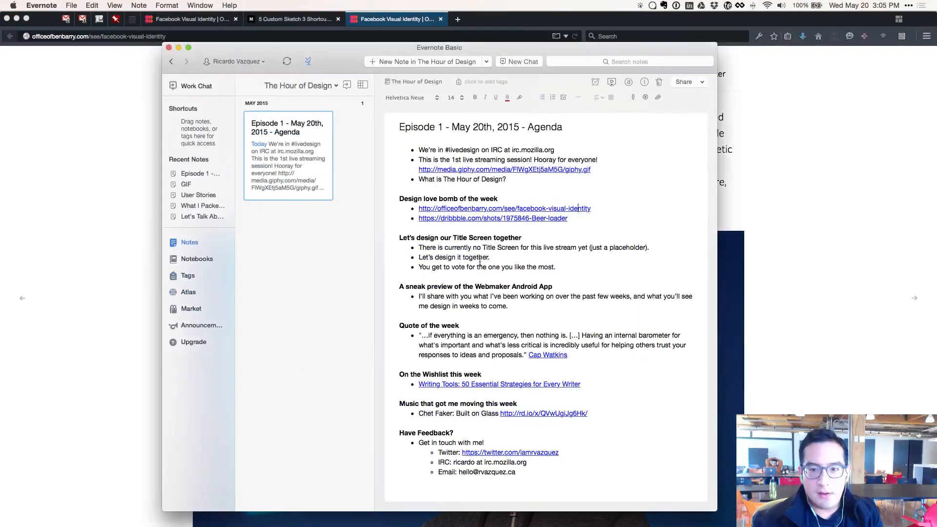
click(745, 195)
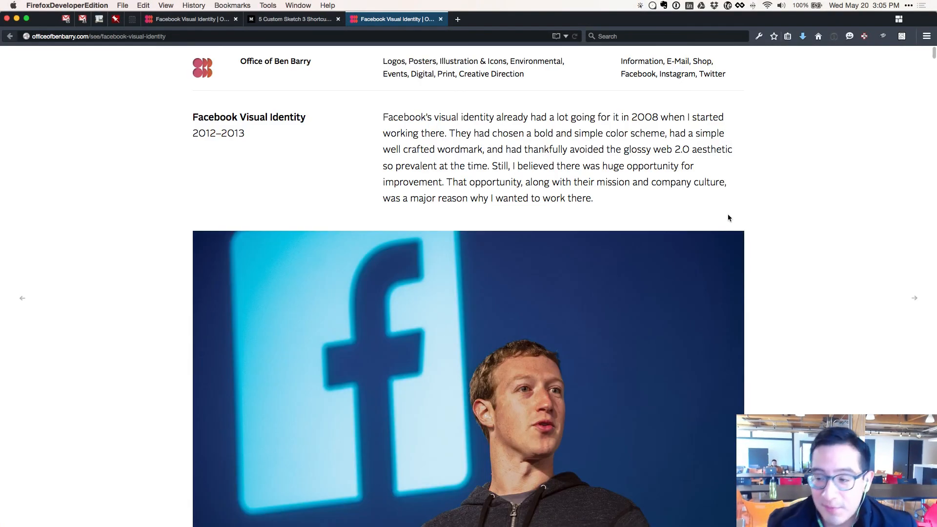
- Examine the Facebook Visual Identity article, covering the Camera app, the typeface mockups and the old and new favicon designs
scroll(728, 215, down, 20)
scroll(728, 218, down, 20)
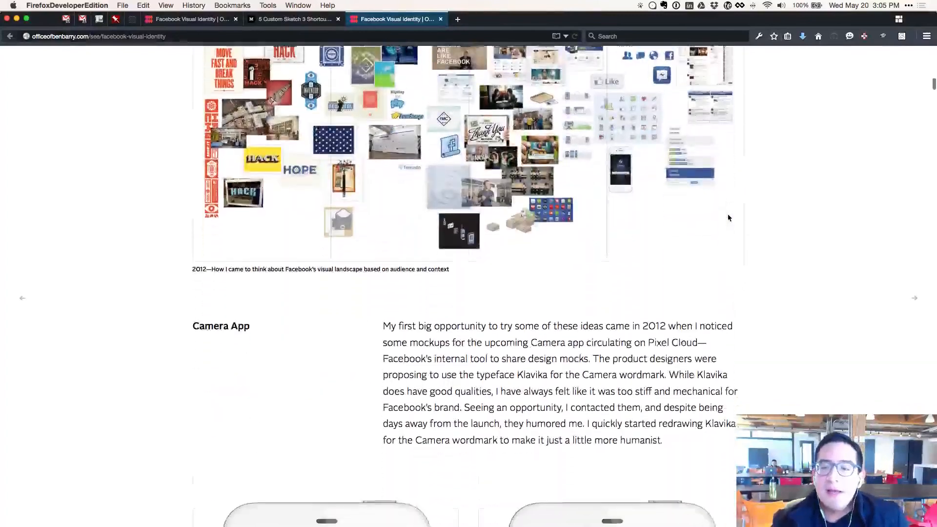
scroll(727, 217, down, 15)
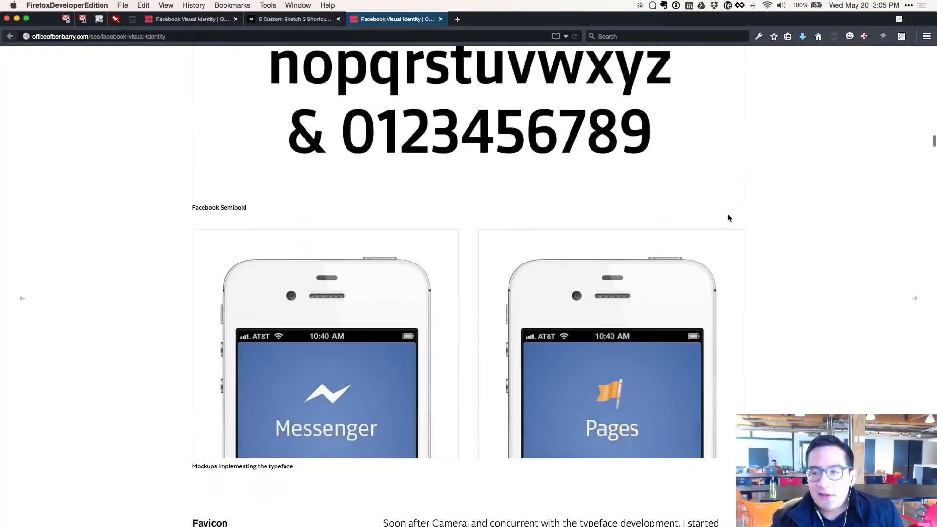
scroll(728, 218, down, 7)
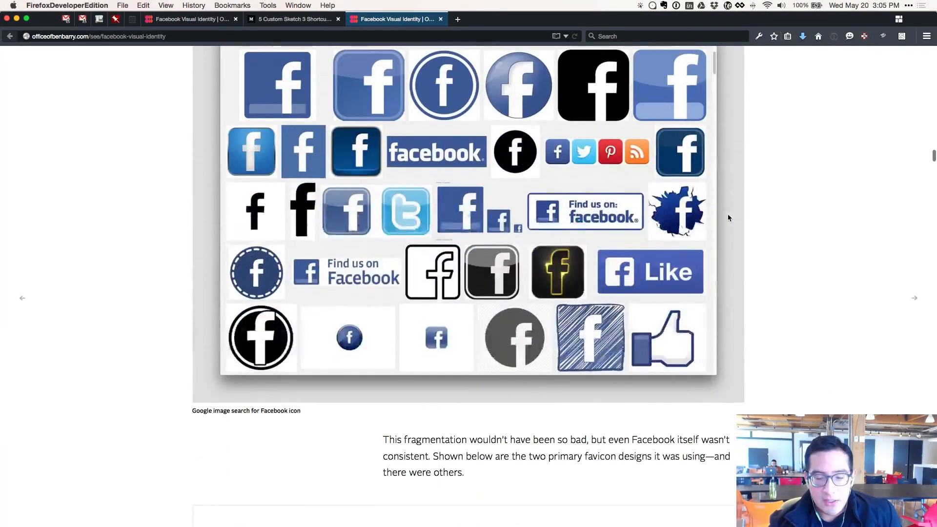
scroll(728, 218, down, 2)
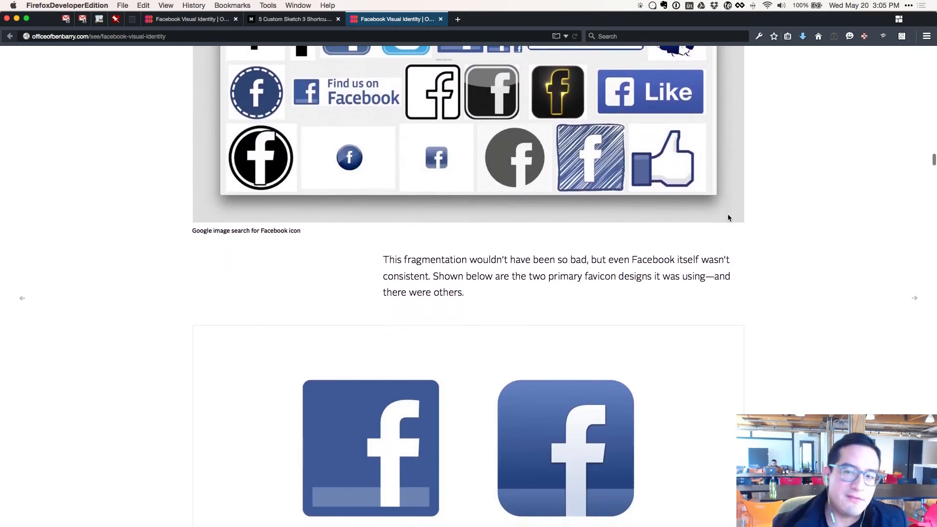
scroll(727, 218, down, 3)
scroll(728, 217, down, 2)
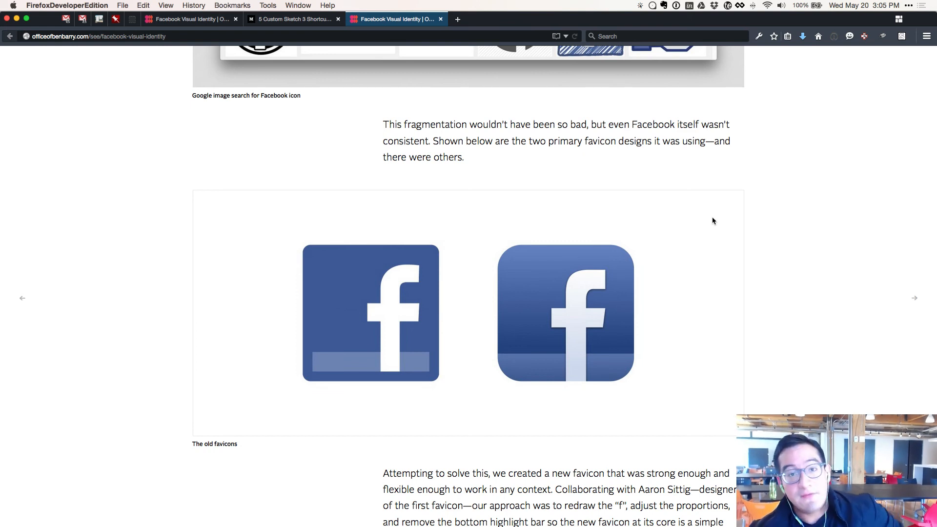
scroll(732, 191, down, 3)
scroll(733, 192, down, 20)
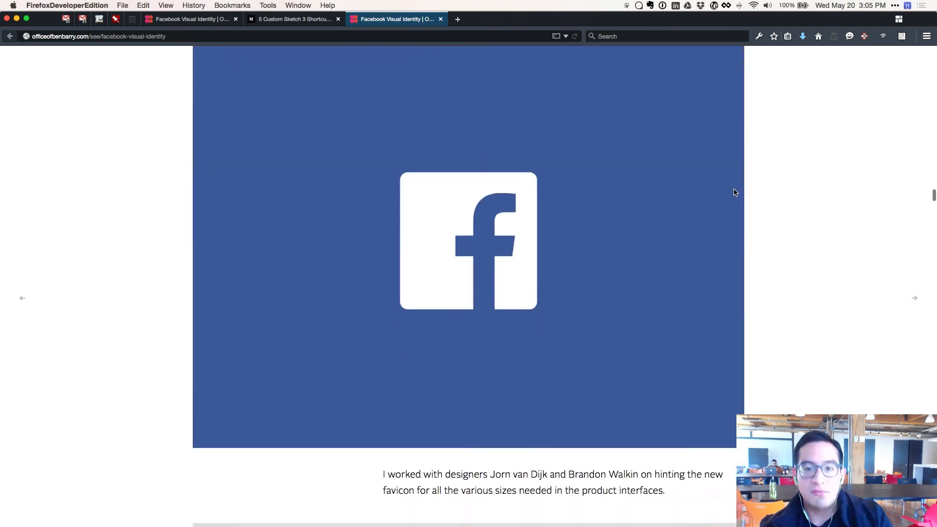
scroll(734, 193, down, 1)
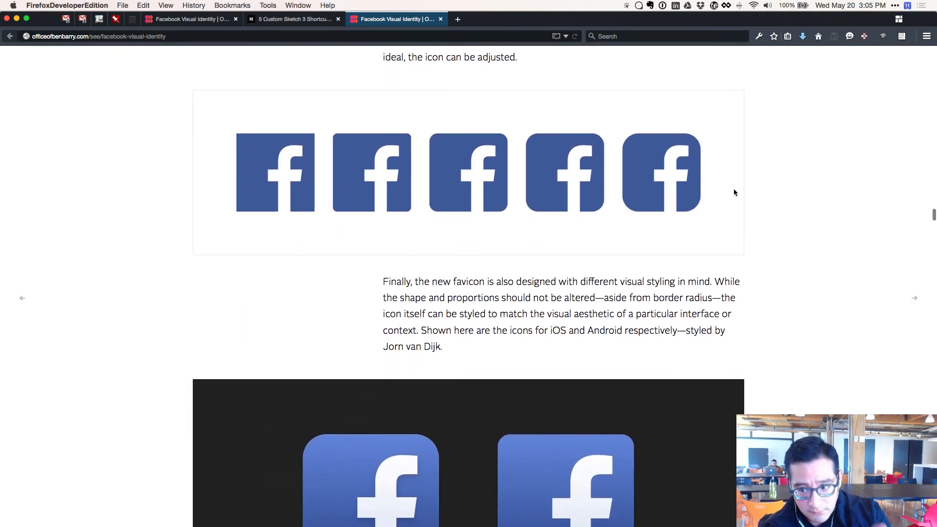
scroll(734, 192, up, 20)
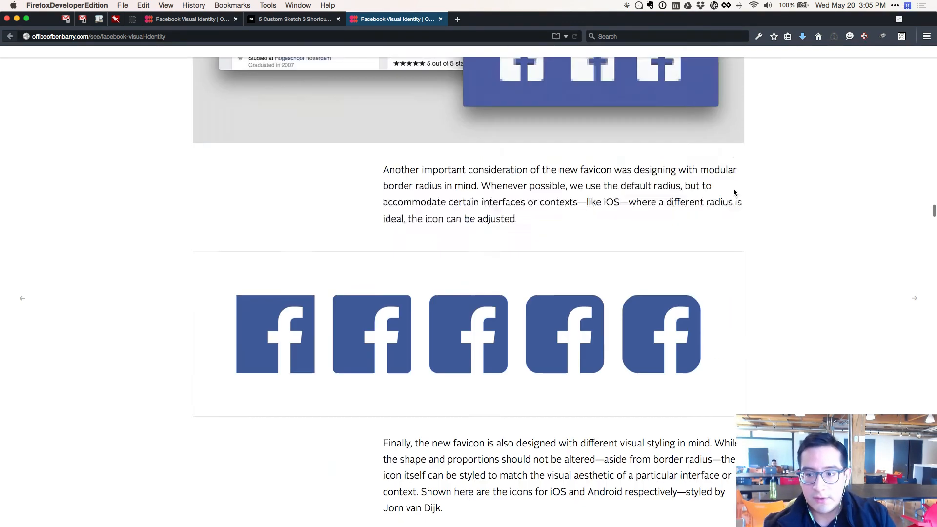
scroll(732, 193, up, 10)
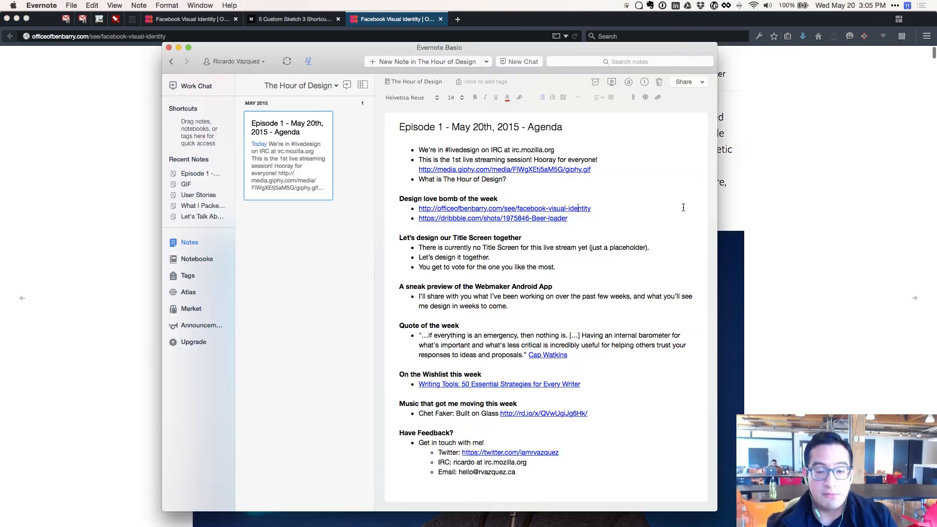
- View the Dribbble Beer loader shot linked in the agenda note, and close it along with the duplicate Facebook Visual Identity tab
click(533, 219)
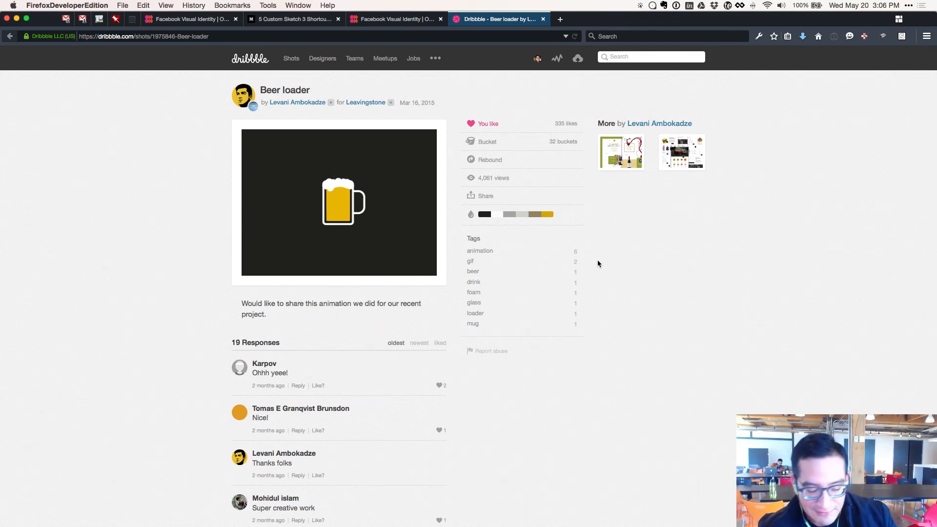
key(super+w)
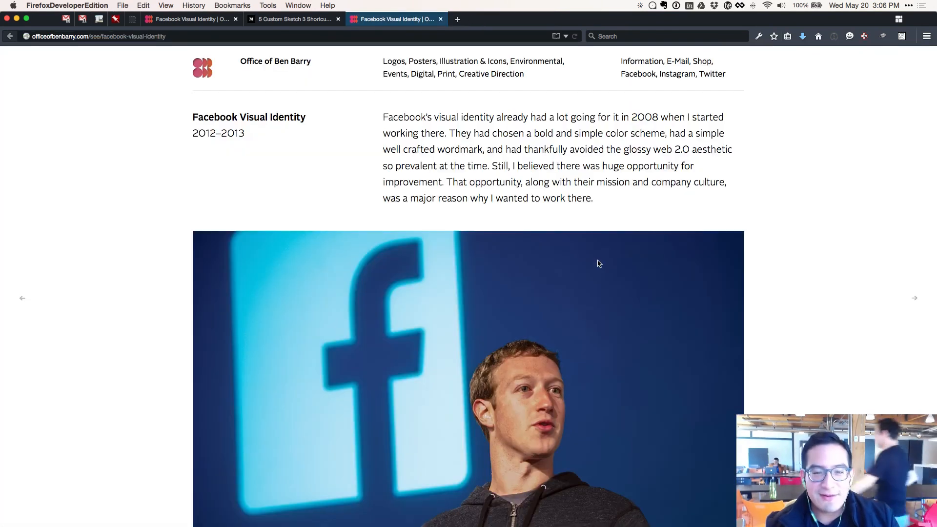
key(super+Tab)
click(893, 283)
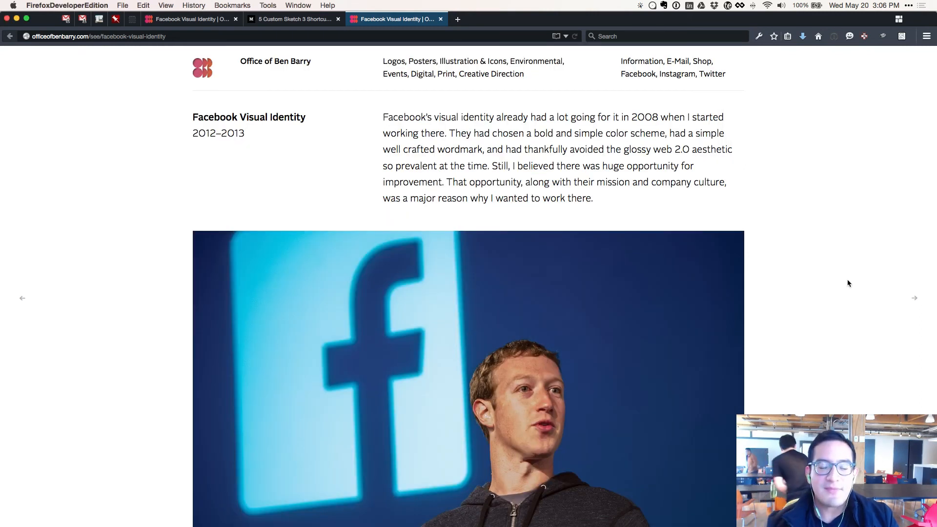
key(super+w)
- In the Evernote agenda note, add the sub-bullet "#livedesign on Twitter" beneath "You get to vote for the one you like the most."
key(super+Tab)
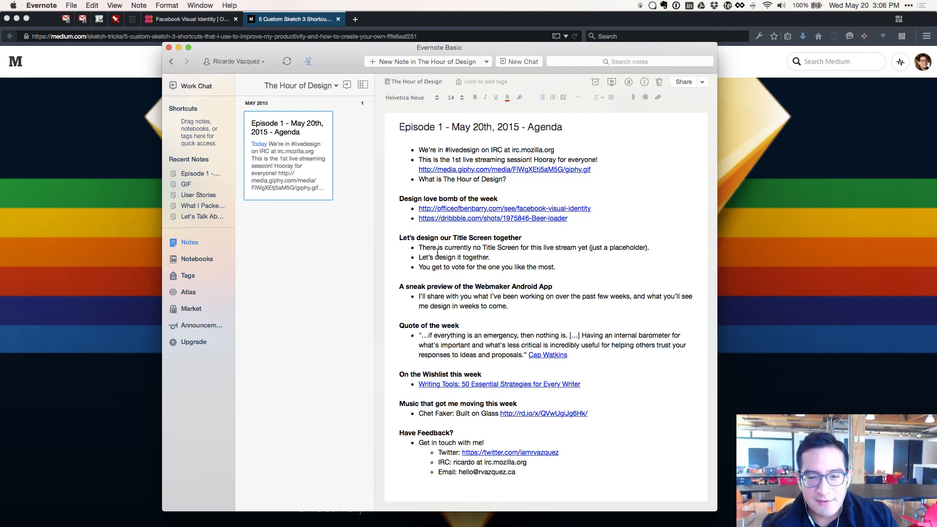
drag(420, 238, 464, 237)
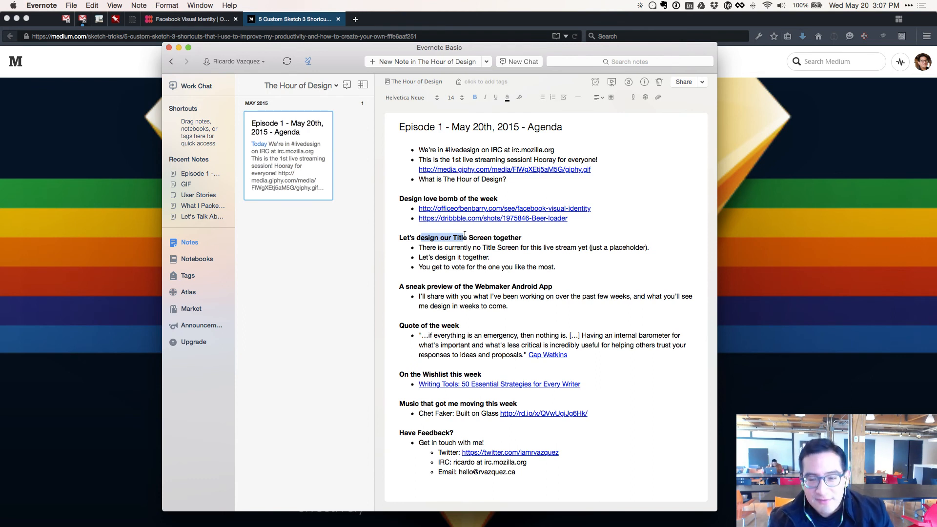
click(595, 266)
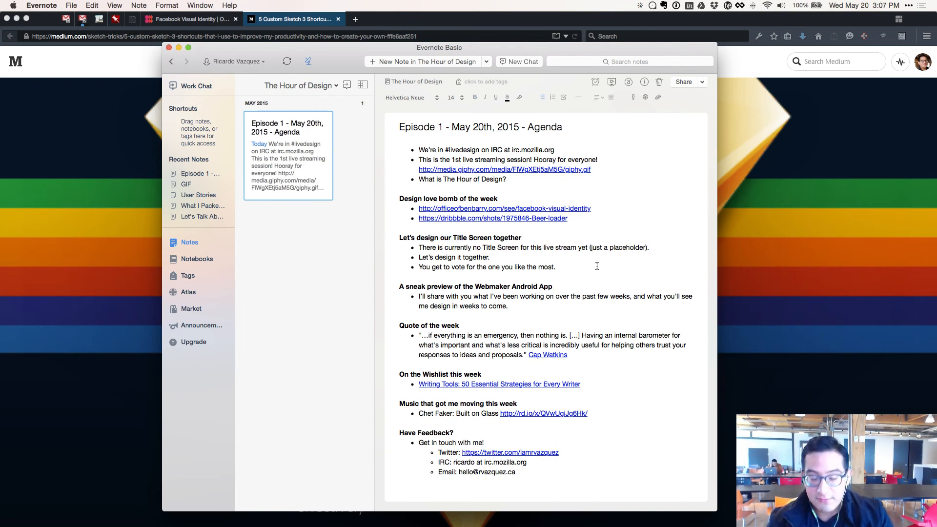
key(Return)
key(Tab)
text(#)
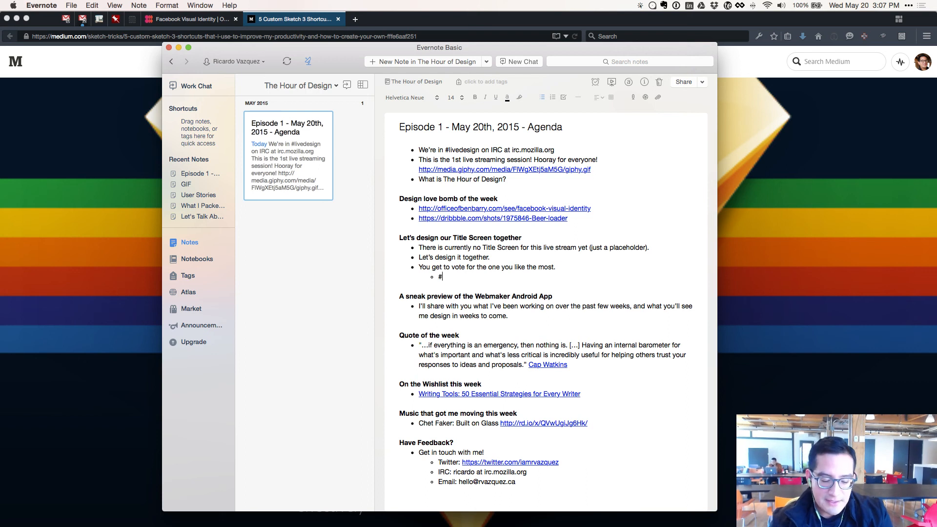
text(livedesign on Twitter)
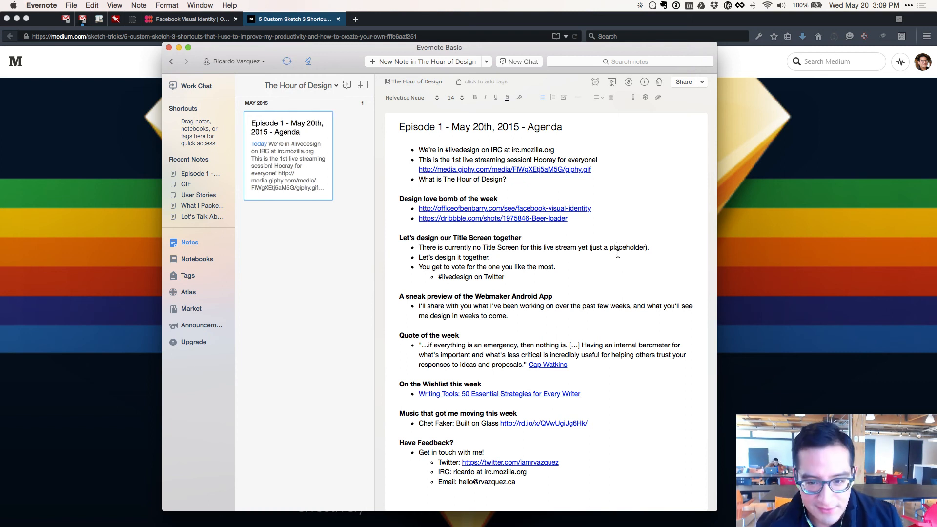
- Hide the other applications and switch to Sketch with its empty artboard
key(alt+super+h)
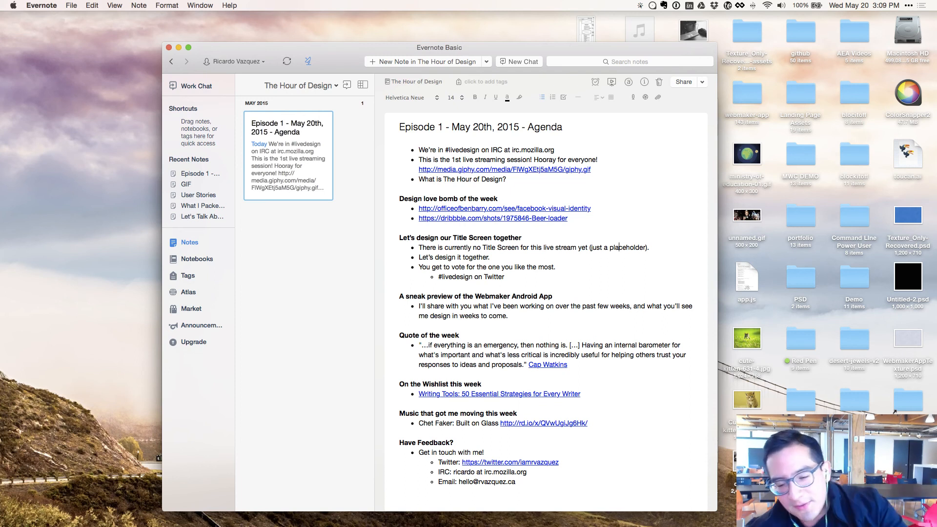
key(super+Tab)
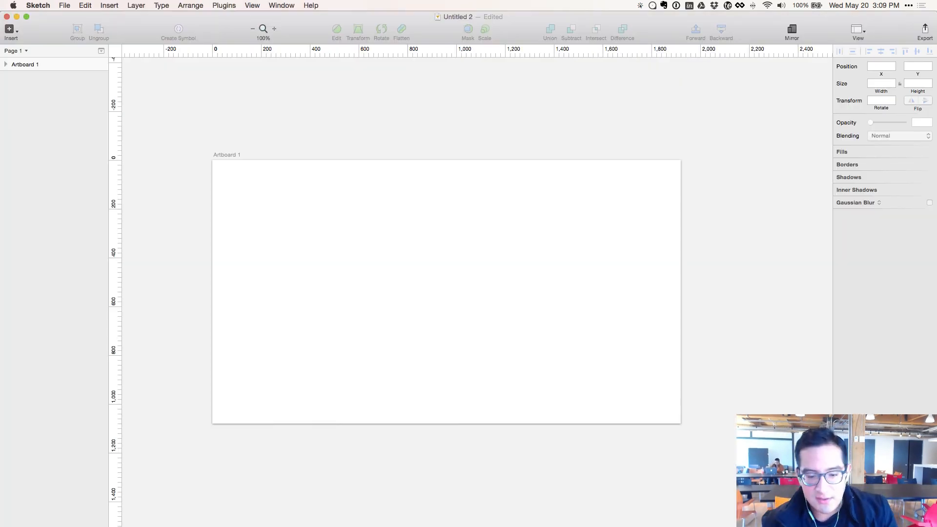
- Switch to Firefox and open the Bohemian Coding Sketch 3 website in a new tab
key(super+Tab)
key(super+t)
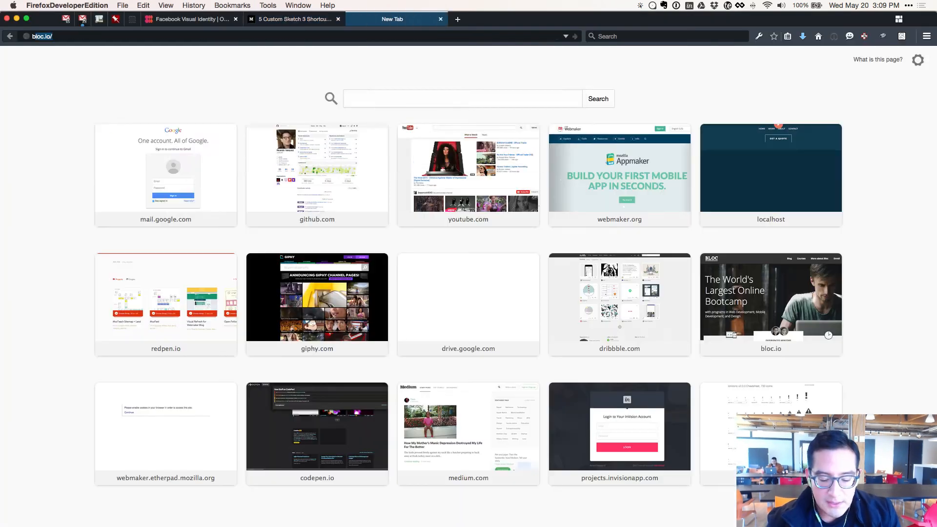
text(bohemui)
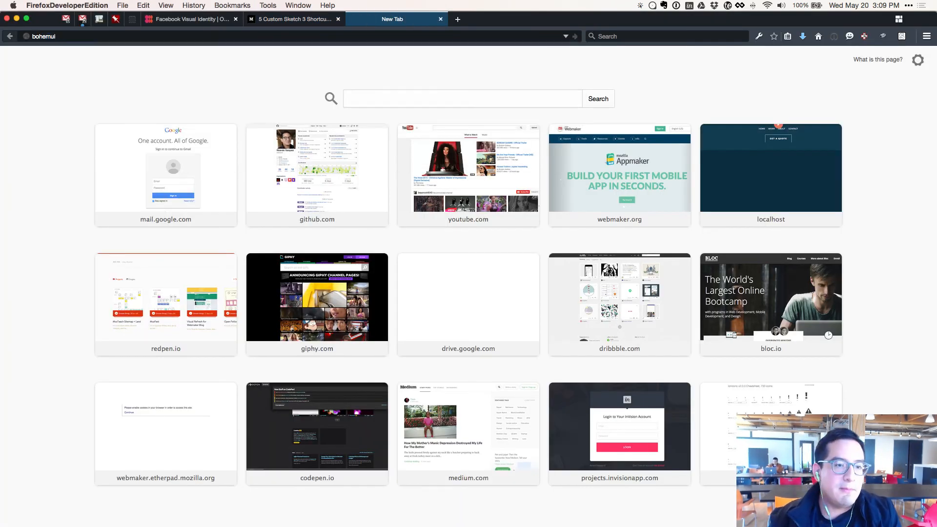
key(BackSpace)
text(i)
key(Down)
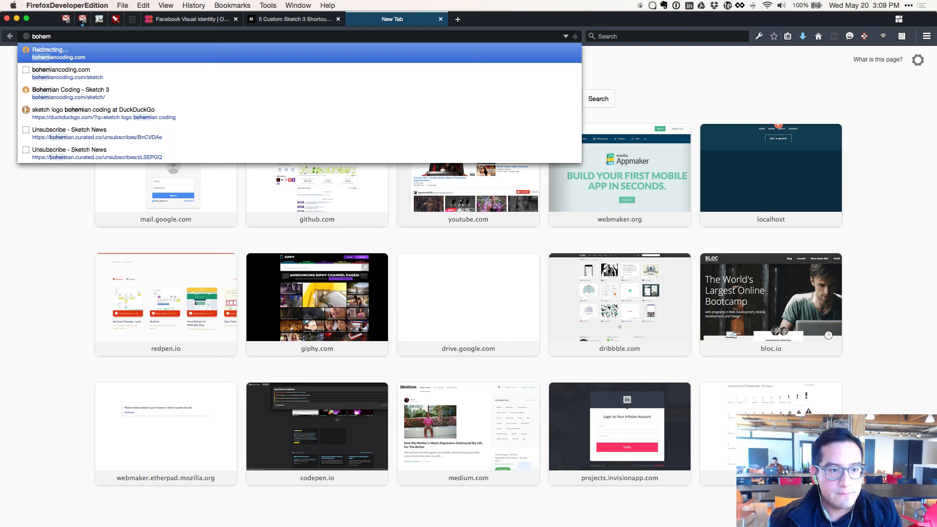
key(Return)
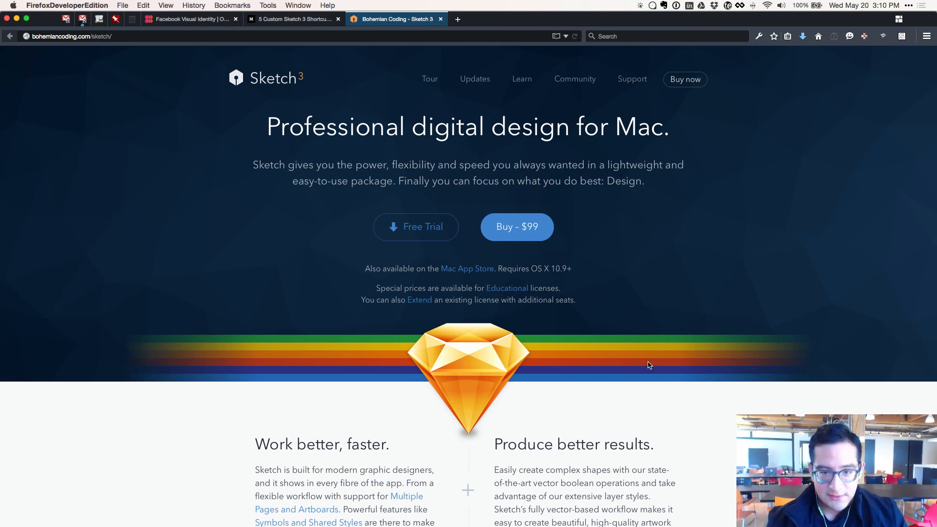
- Close the Sketch 3 website and the Medium shortcuts article tabs
key(super+t)
key(super+w)
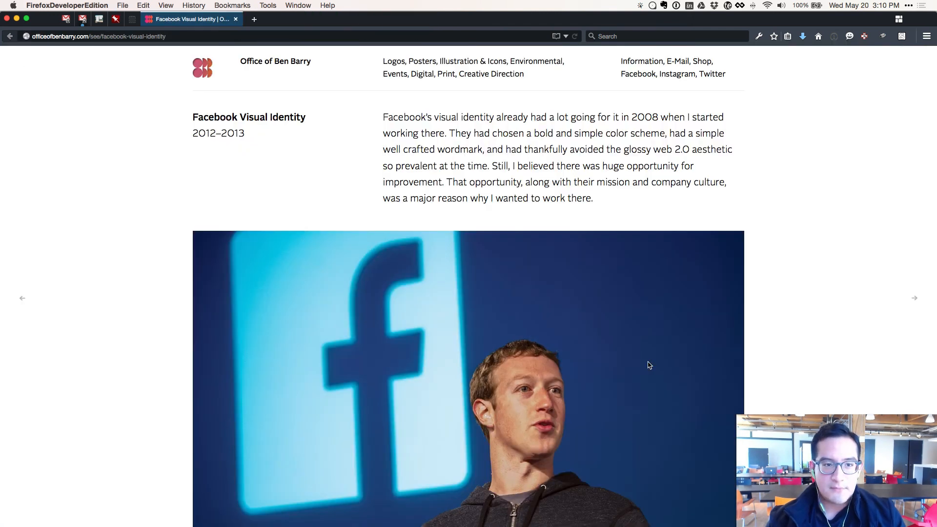
- Close the Facebook Visual Identity page, switch to Sketch and deselect the artboard
key(super+w)
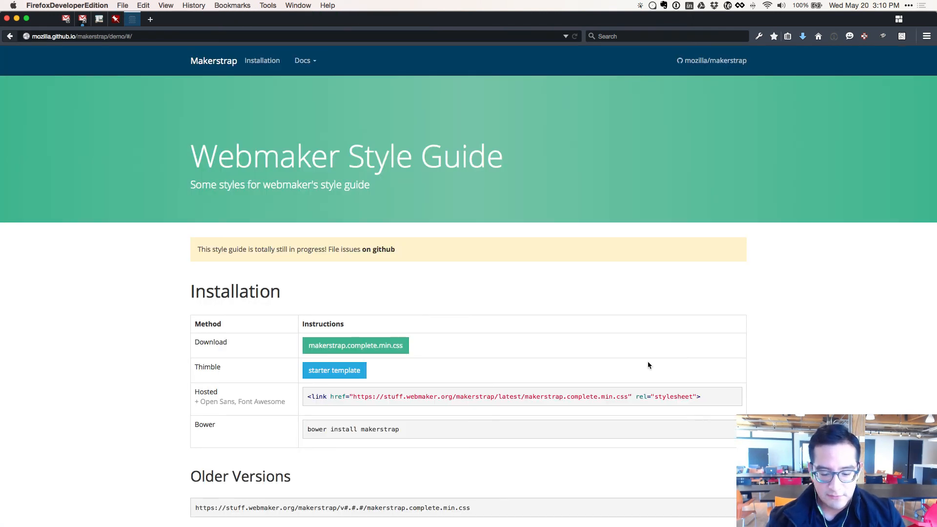
key(super+Tab)
click(562, 362)
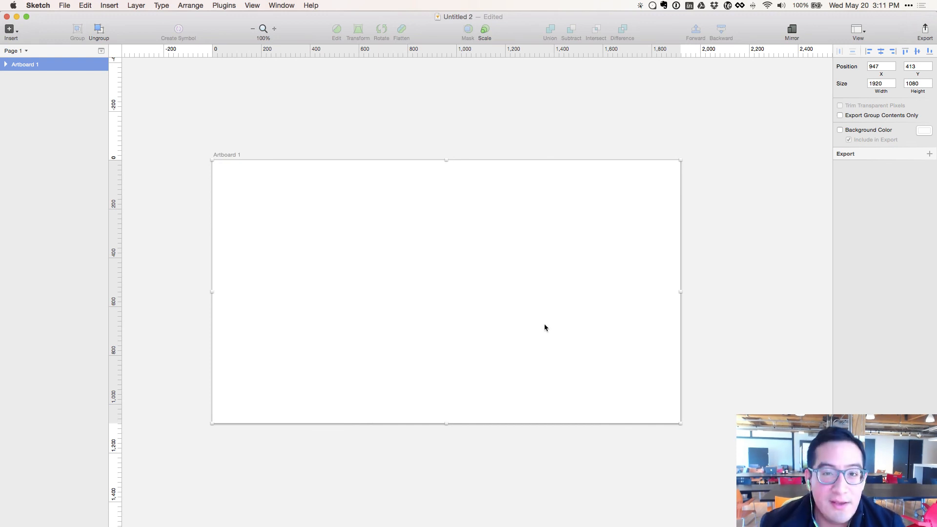
click(765, 281)
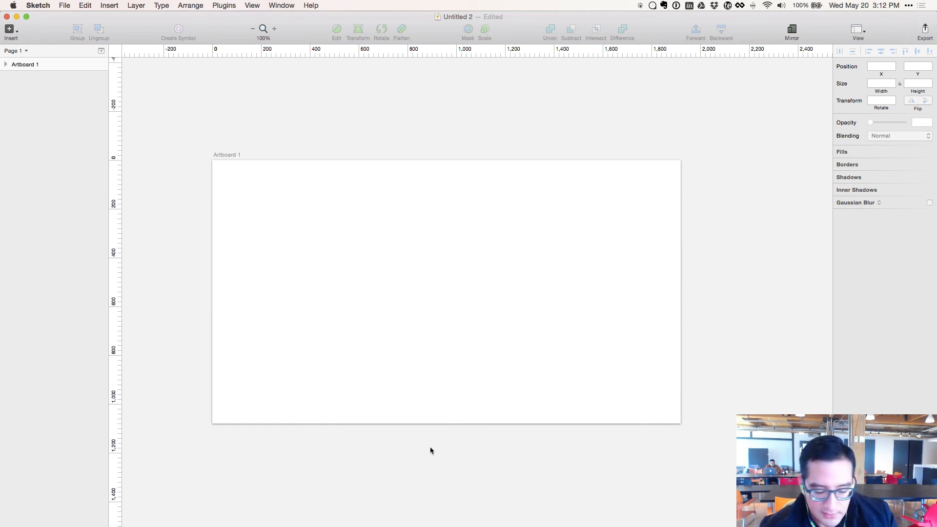
- Add a text layer reading "THe Hour of Design" in the upper part of the artboard
key(t)
click(414, 236)
text(The )
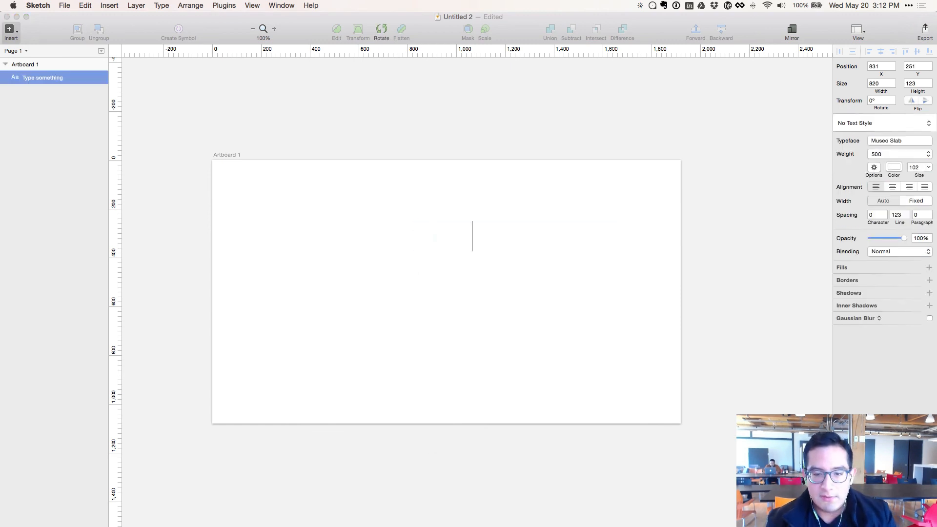
text(w)
key(BackSpace)
text(quick br)
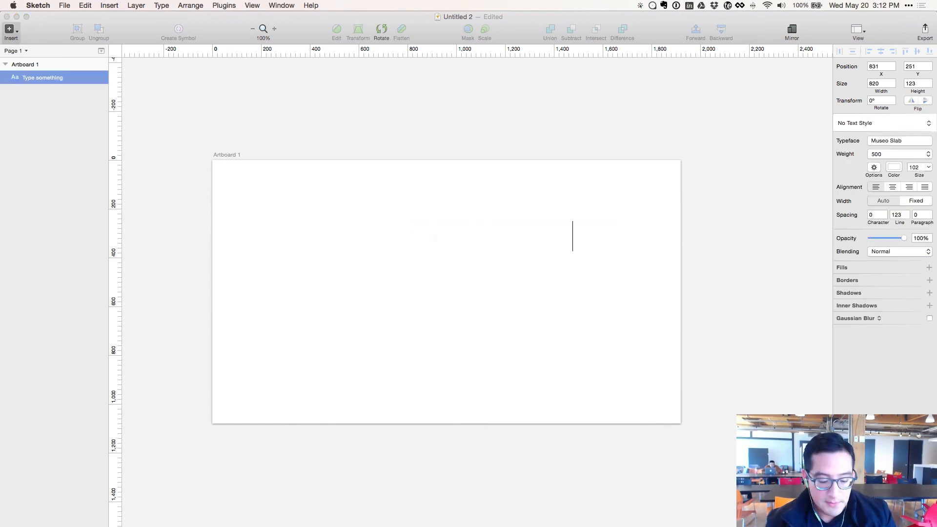
text(Design)
- Colour the title text dark slate from the global colours and move it to about X 455, Y 336
key(super+a)
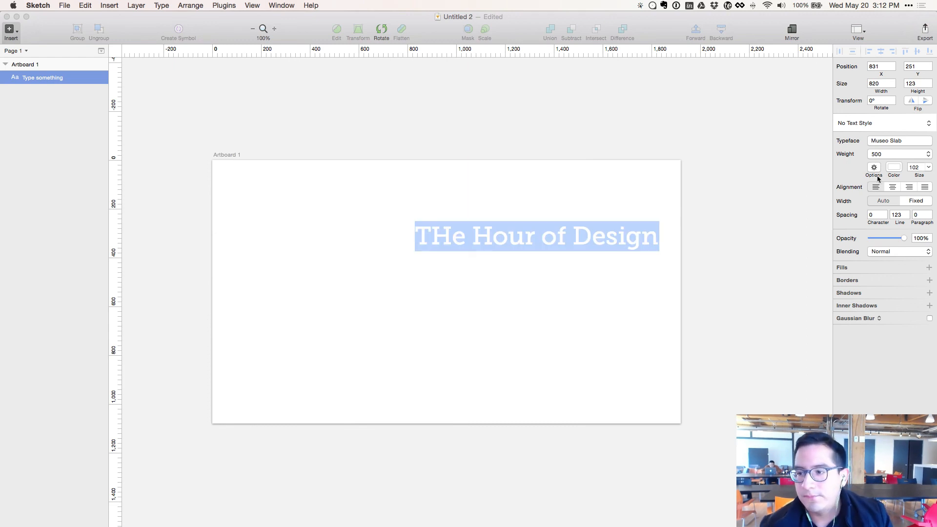
click(896, 168)
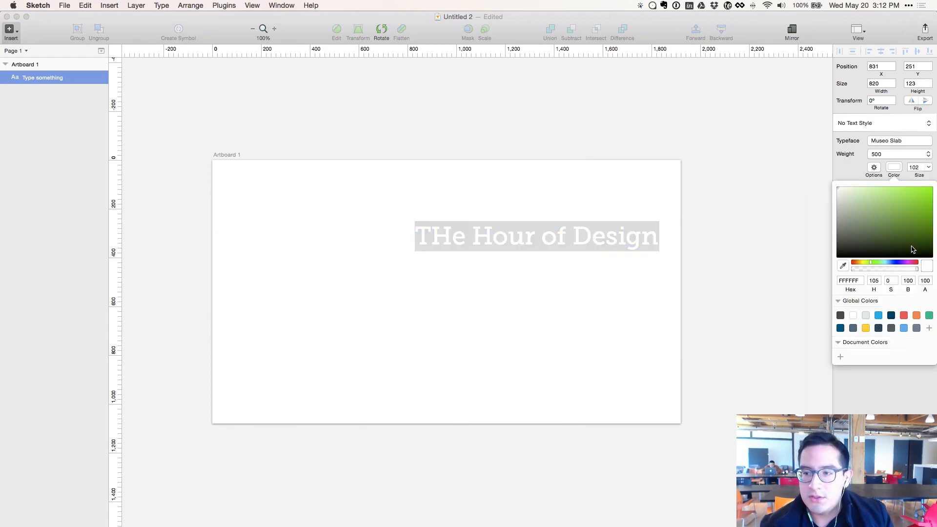
click(878, 328)
click(502, 278)
drag(478, 240, 364, 265)
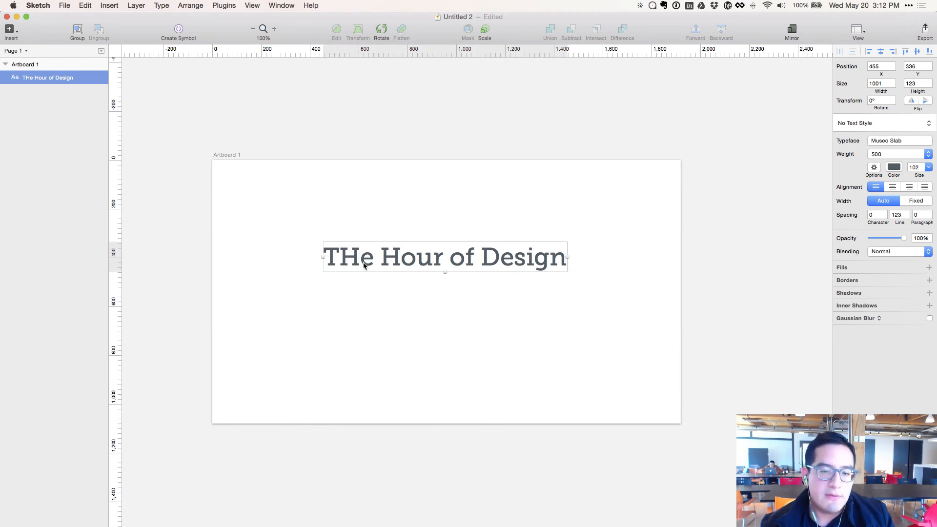
- Correct the capital H in the title's first word so the text reads "The Hour of Design"
double_click(363, 265)
click(363, 264)
key(BackSpace)
text(h)
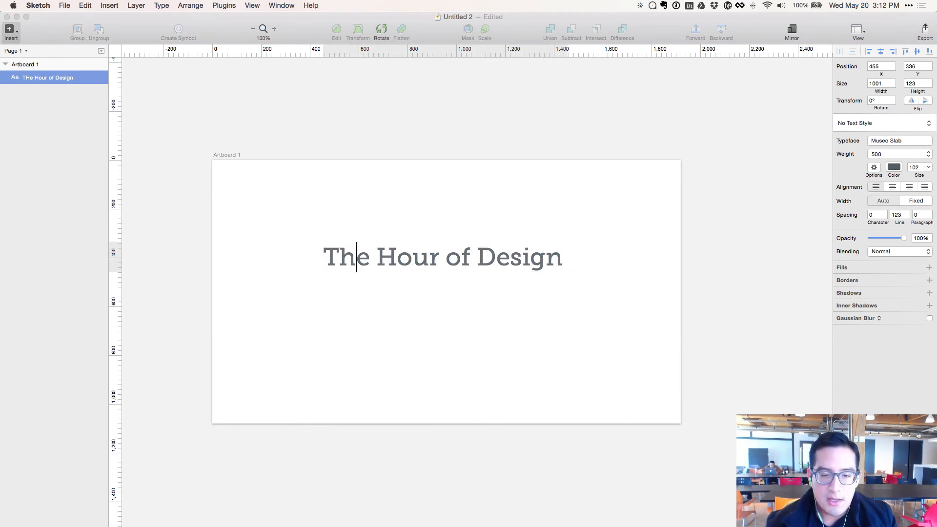
key(Escape)
- Duplicate the title text and move the copy straight down to Y 466, beneath the original
key(super+d)
key(shift+Down)
key(shift+Down)
key(shift+Down)
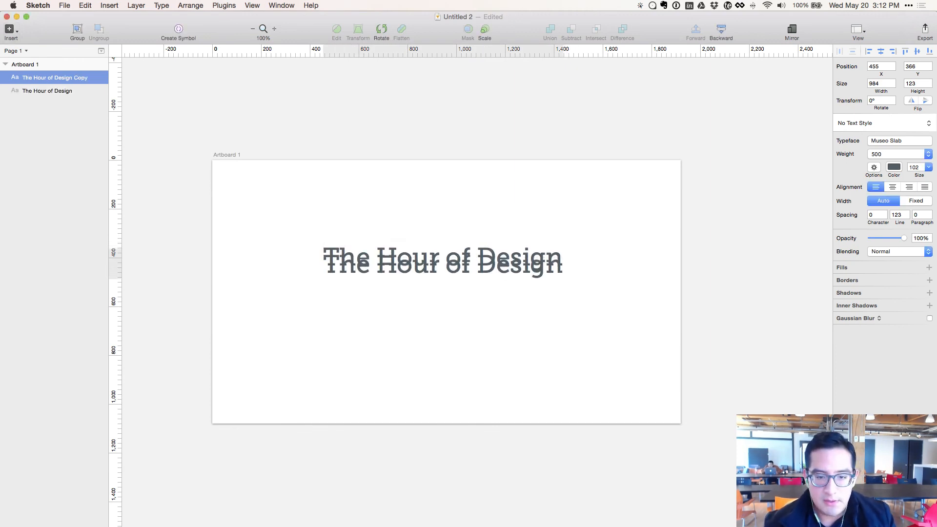
key(shift+Down)
key(shift+Down)
key(shift+Down)
key(shift+Down)
key(shift+Down)
key(shift+Down)
key(shift+Down)
key(shift+Down)
key(shift+Down)
key(shift+Down)
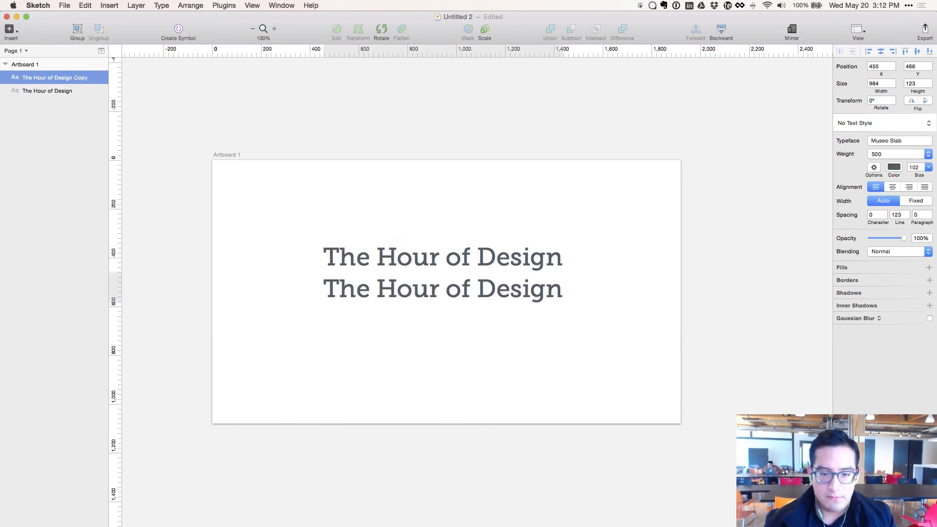
- Replace the lower line's text with "with" followed by the presenter's full name
double_click(441, 291)
key(super+a)
key(BackSpace)
text(wit)
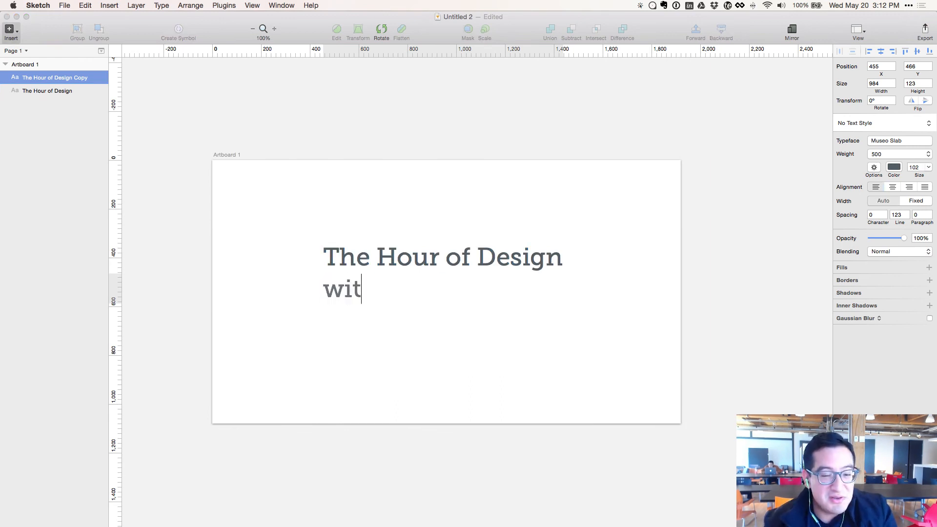
text(h Ricardo Vazquez)
key(Escape)
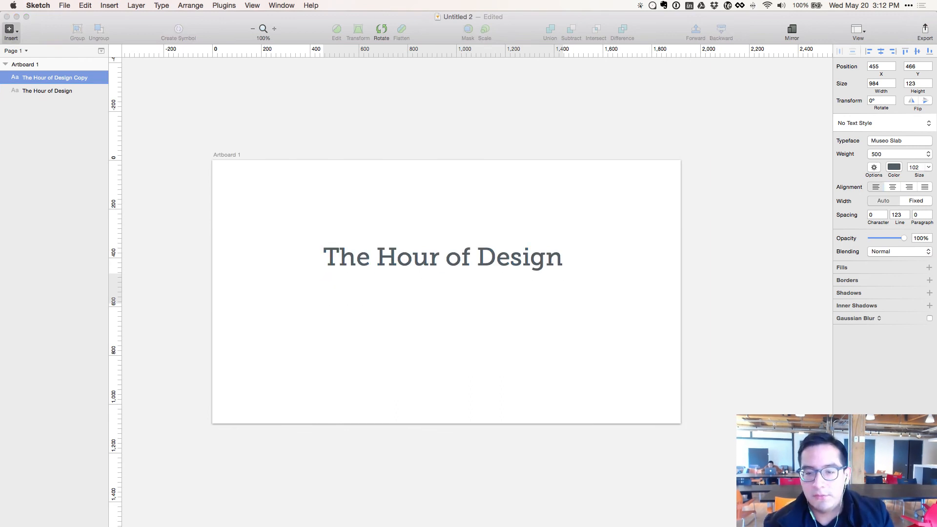
- Set the subtitle's font size to 72 after trying 82
click(913, 167)
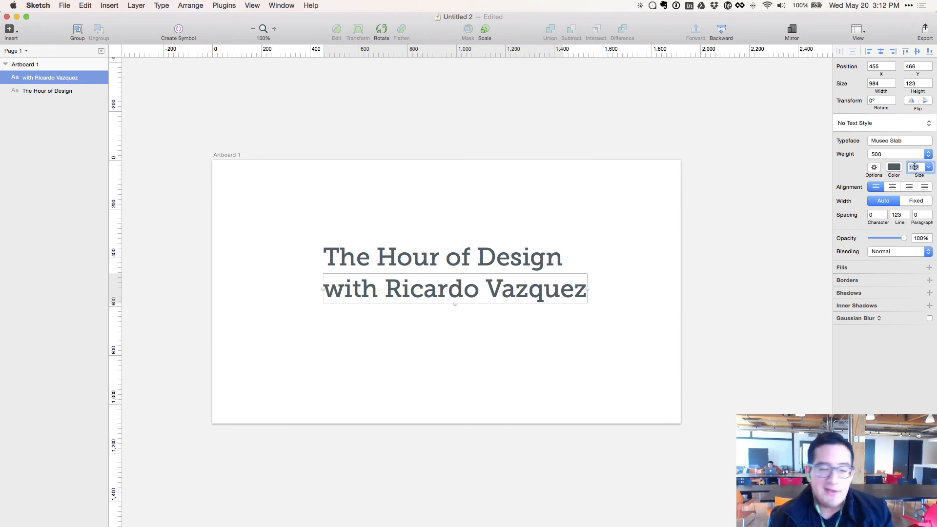
key(shift+Down)
key(shift+Down)
key(shift+Down)
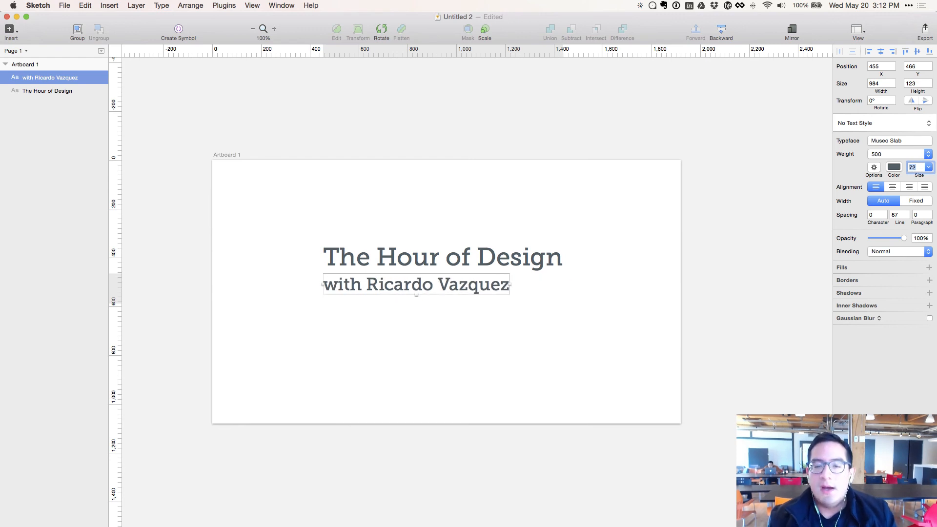
key(shift+Up)
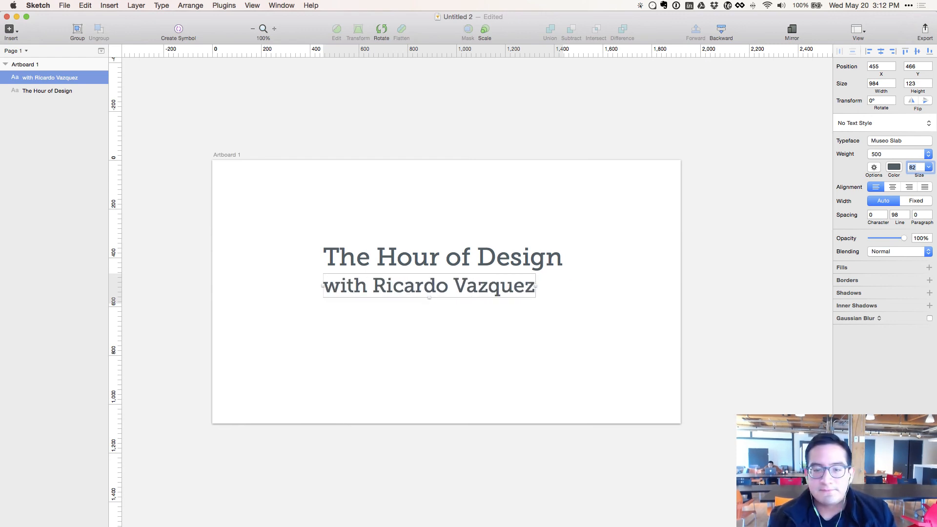
key(shift+Down)
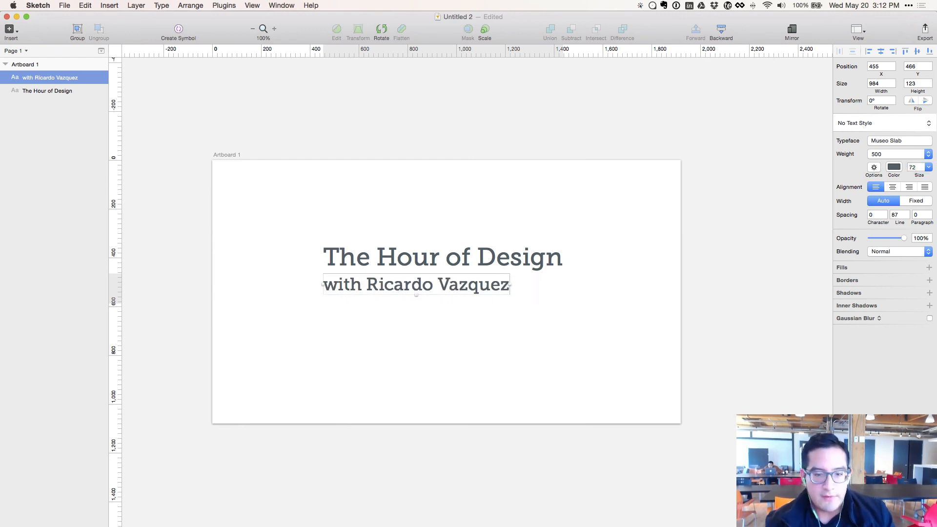
click(573, 331)
- Centre the subtitle and the title horizontally on the artboard
click(392, 286)
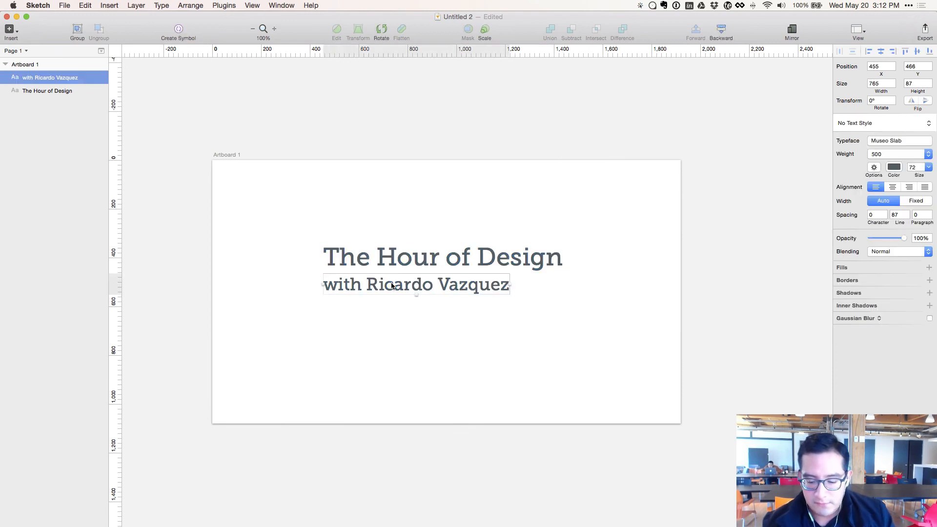
key(ctrl+alt+h)
click(333, 342)
click(395, 289)
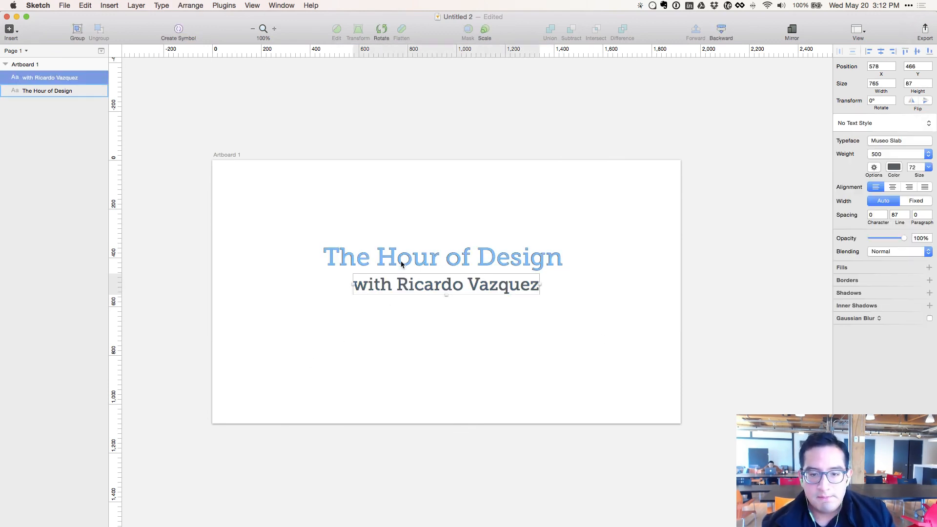
click(401, 261)
click(408, 298)
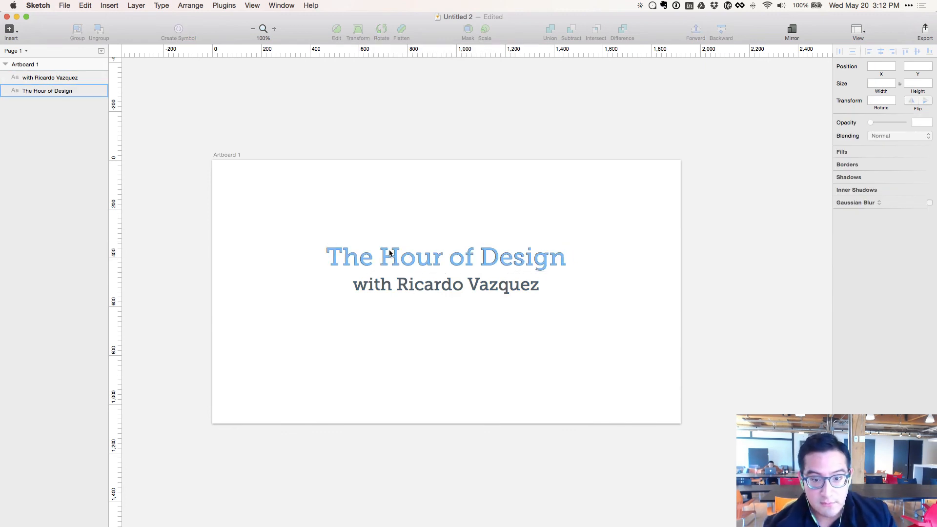
- Switch to Firefox, find the open Medium article on 5 custom Sketch 3 shortcuts, show its beginning and copy its URL
key(super+Tab)
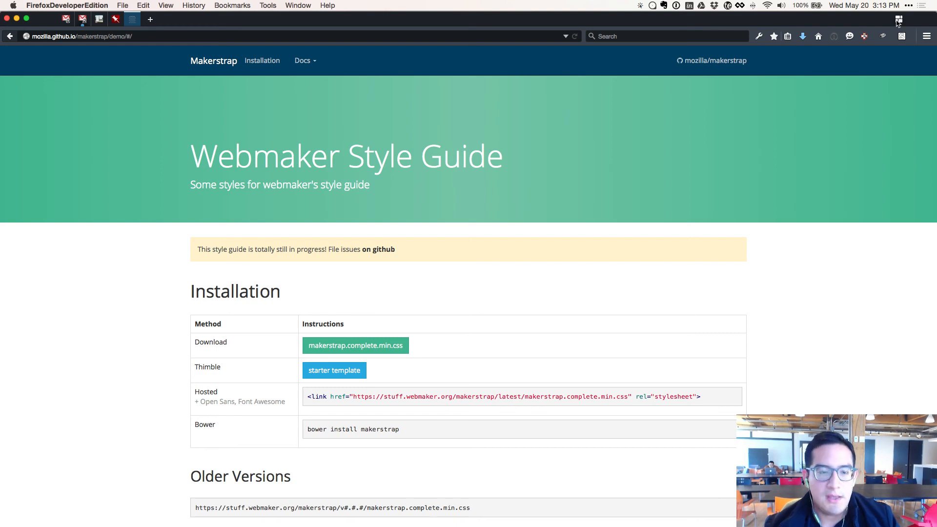
key(super+t)
text(sketch sh)
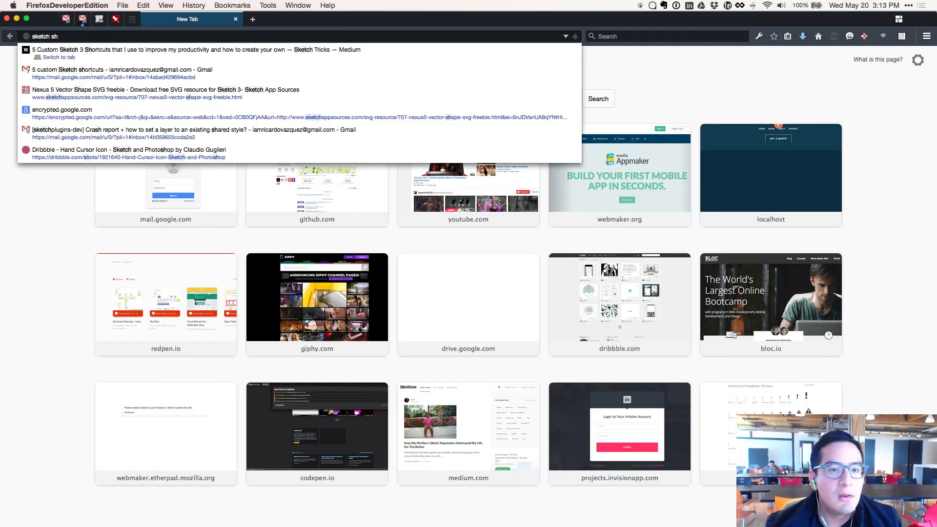
key(Down)
key(Return)
scroll(658, 208, up, 5)
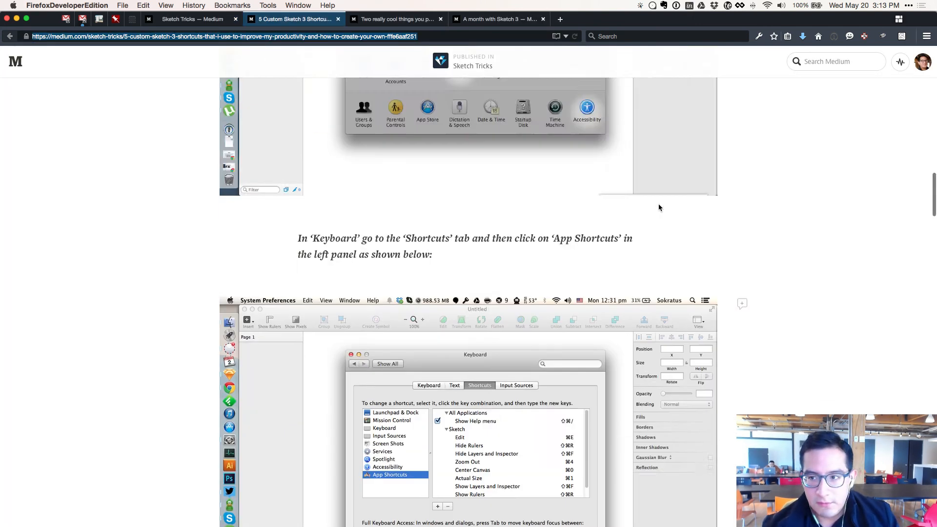
scroll(658, 205, up, 15)
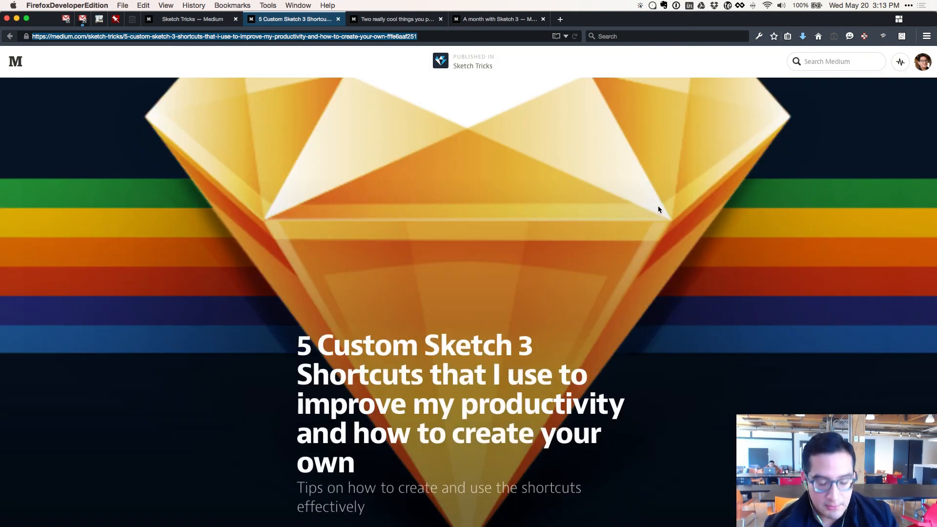
key(super+c)
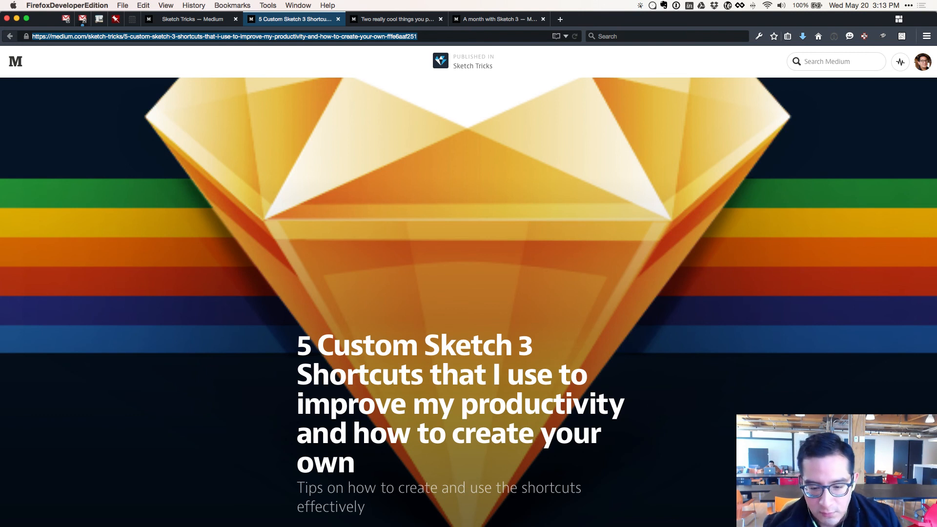
- At the end of the Evernote agenda note, add "Links shared throughout the show:" and paste the article URL beneath it
key(super+Tab)
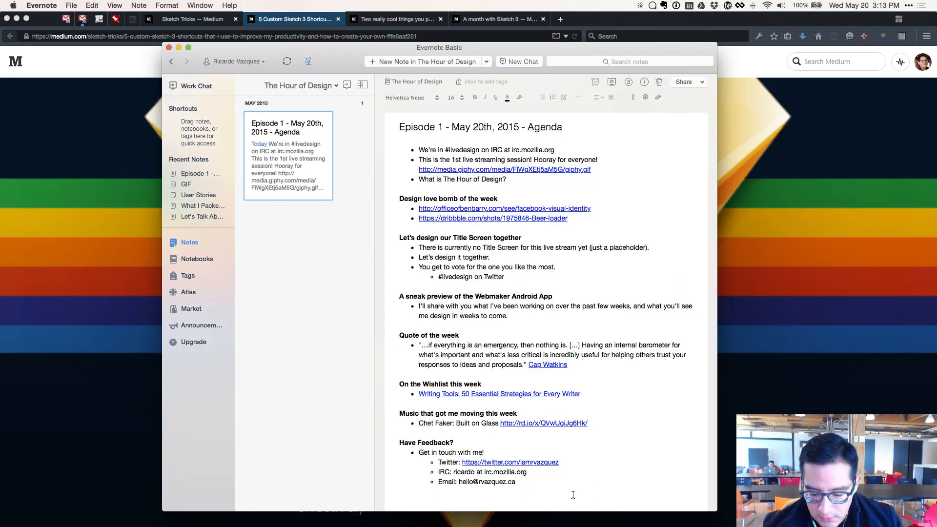
text(Link)
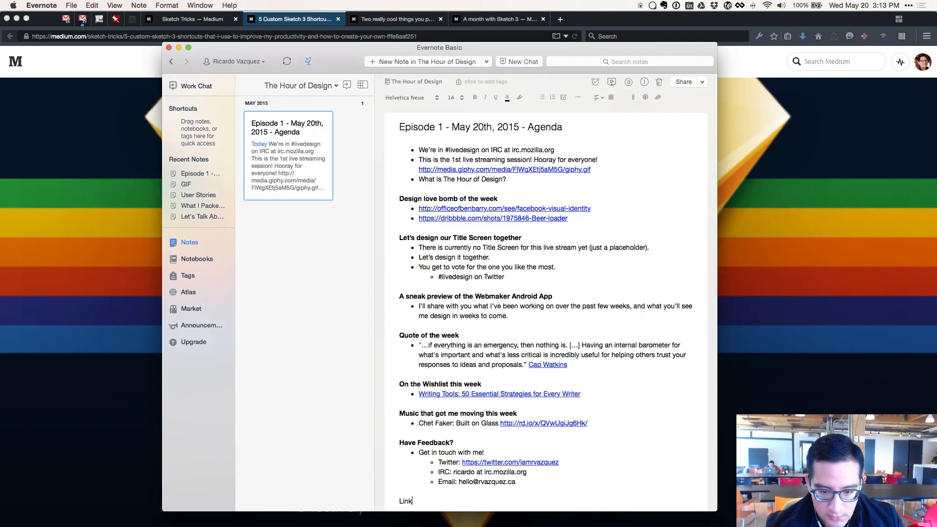
text(s shared throgh)
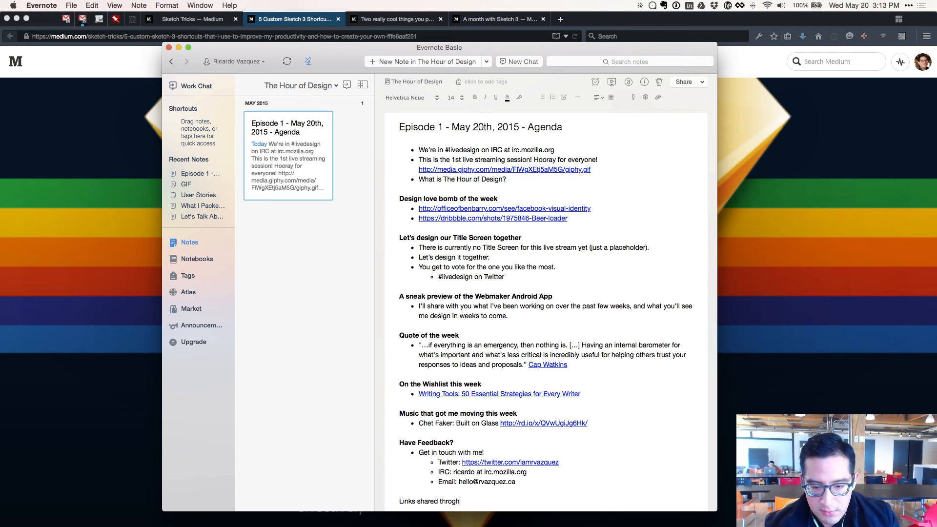
text(out the )
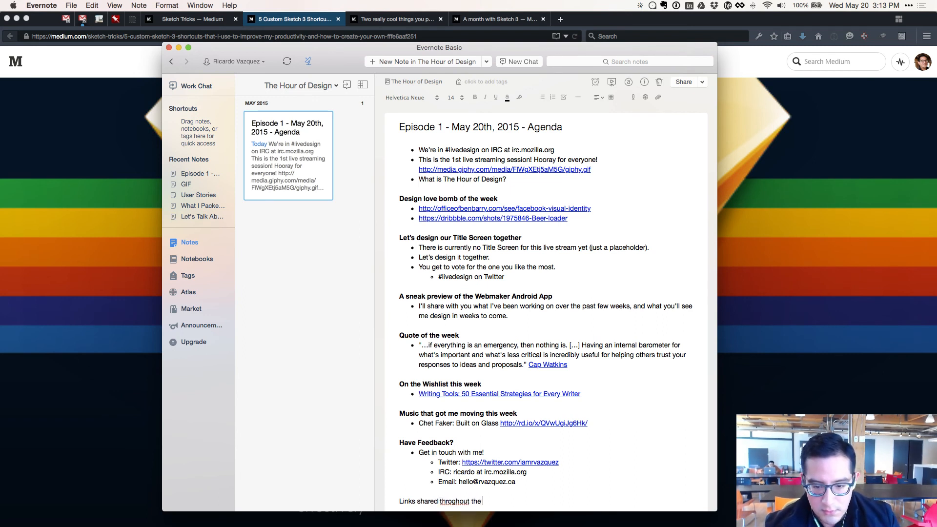
text(show)
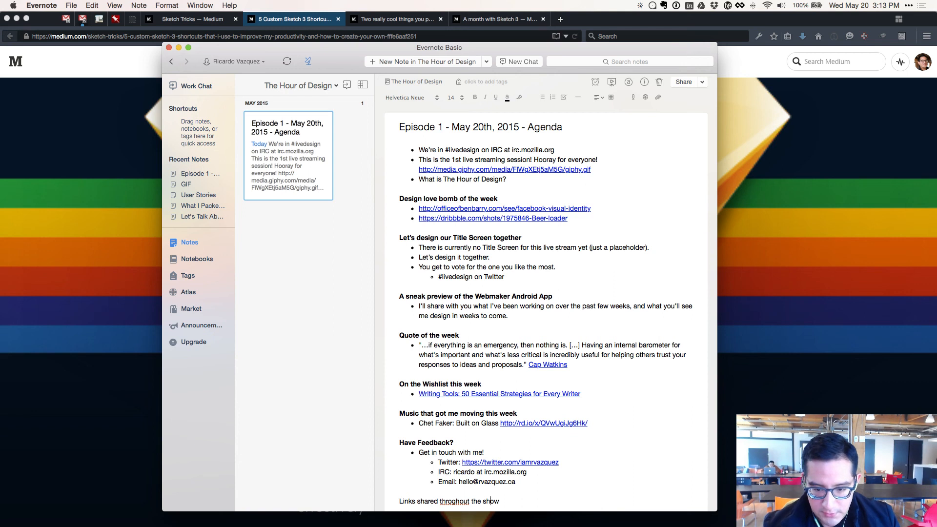
click(454, 501)
text(u)
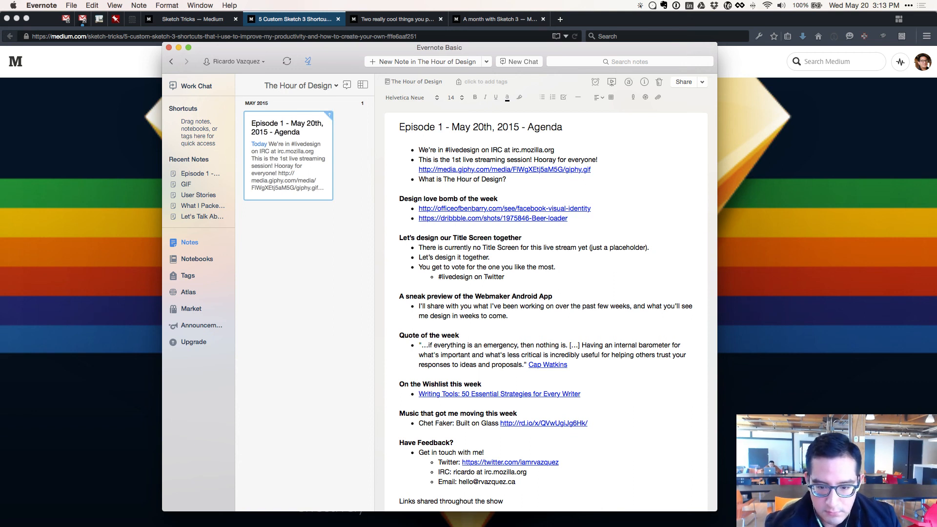
key(Return)
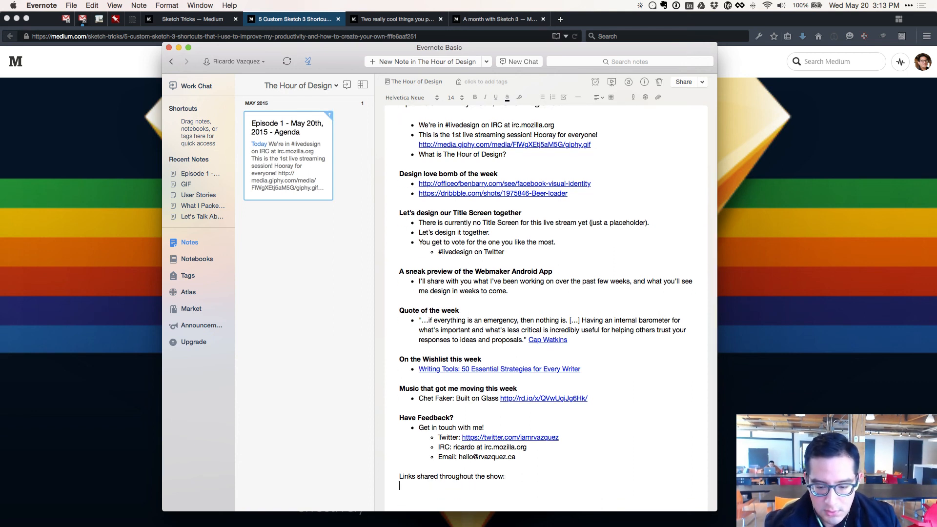
key(super+v)
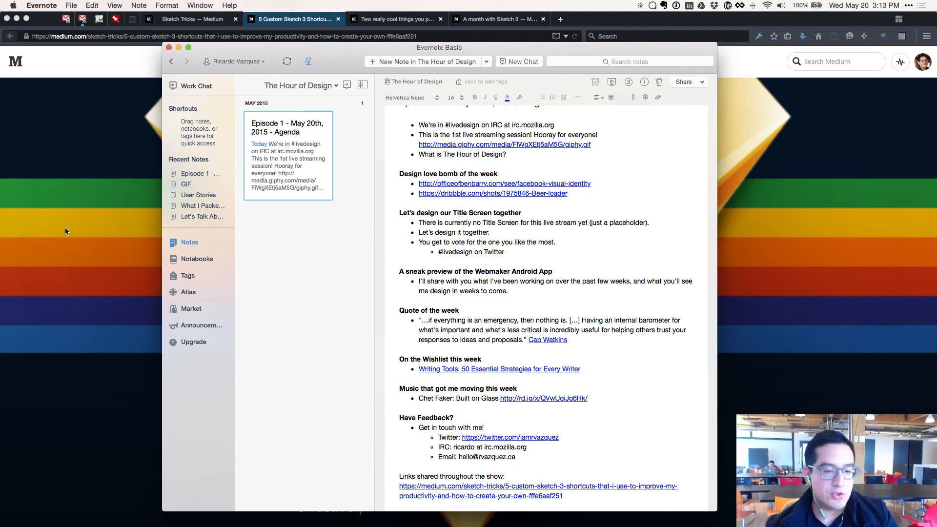
- Switch back to Sketch and move the "The Hour of Design" title up to Y 330
click(78, 238)
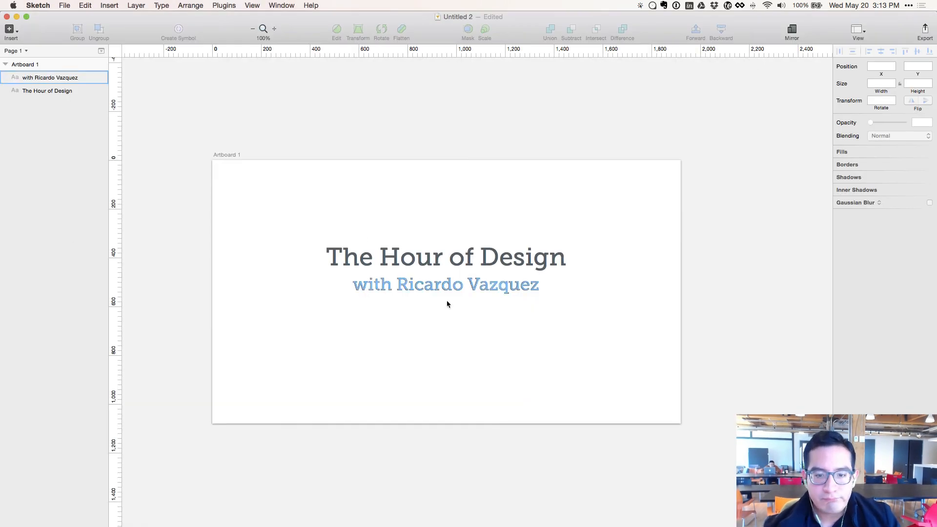
click(432, 258)
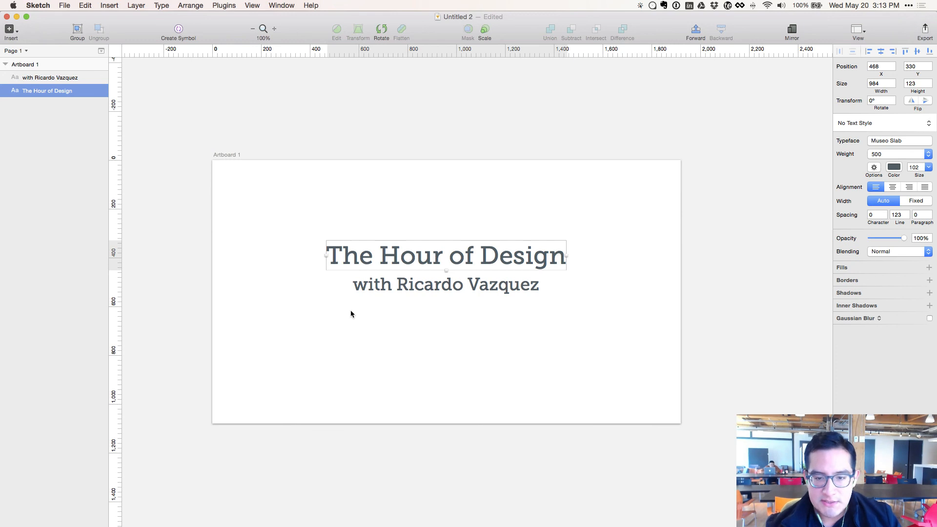
- Group the title and subtitle, and centre the group horizontally and vertically on the artboard
click(373, 290)
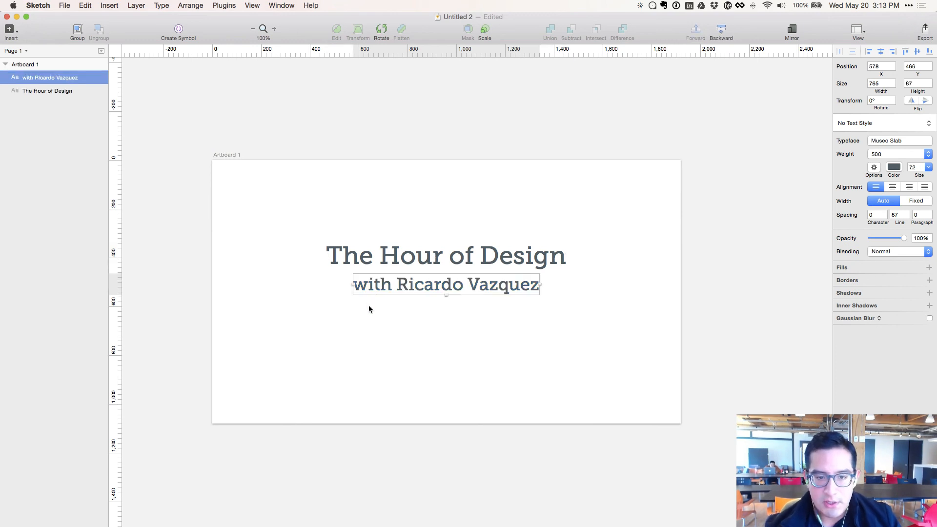
click(365, 259)
shift+click(376, 286)
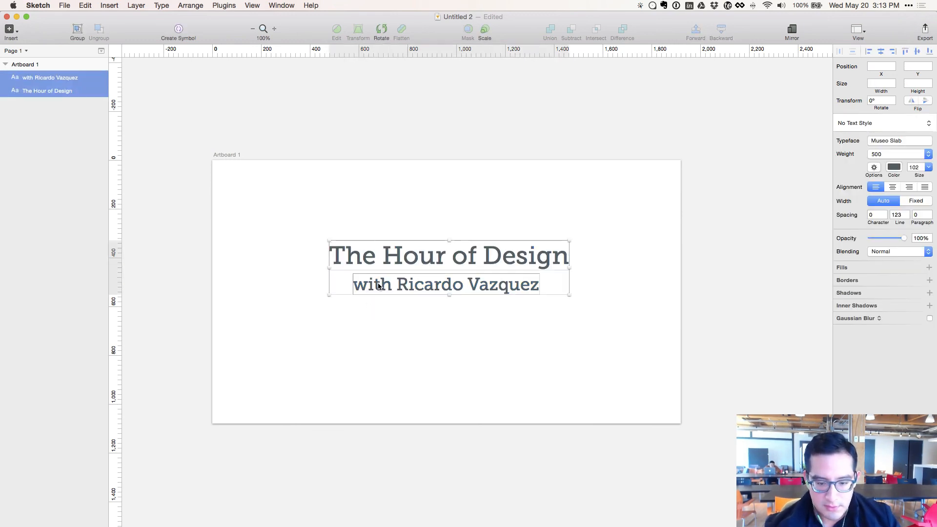
key(super+g)
key(super+alt+h)
key(super+alt+v)
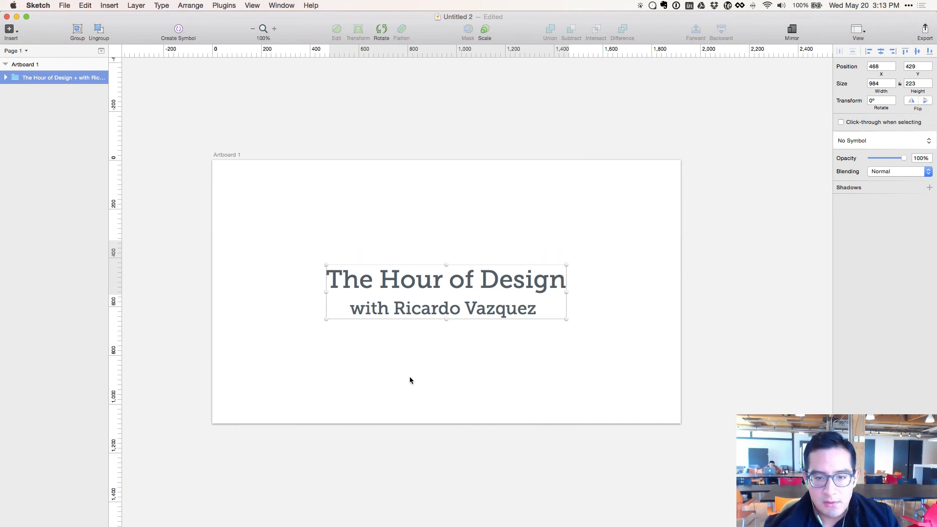
click(412, 367)
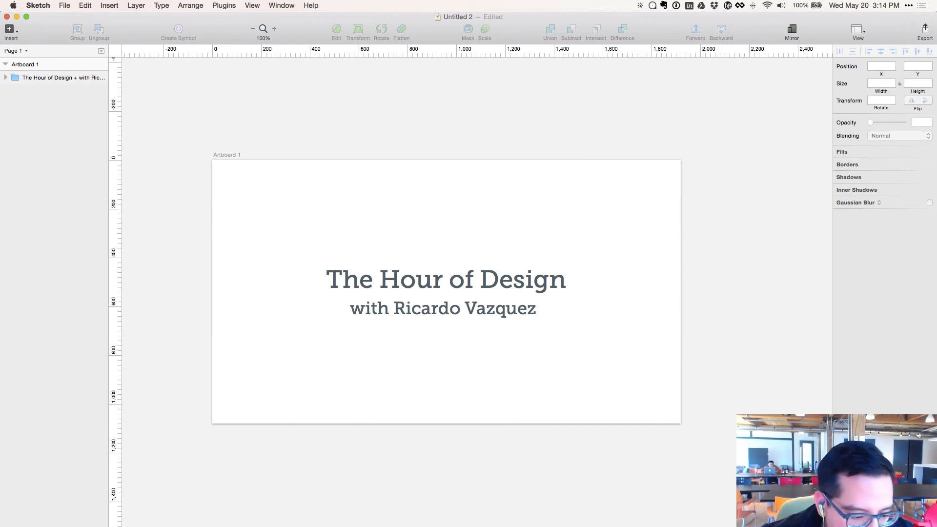
- Switch to Finder and look through the Desktop folder for the Mozilla design files
key(super+Tab)
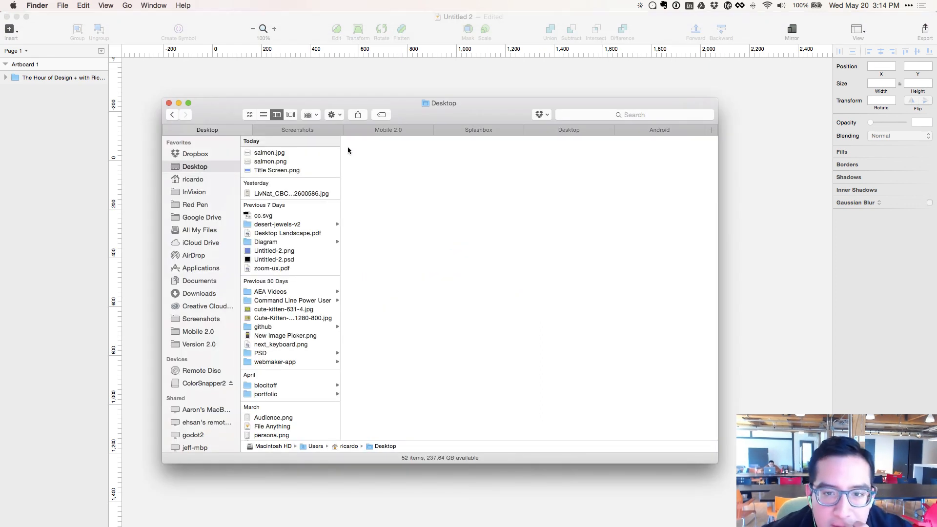
click(292, 130)
click(196, 130)
click(195, 192)
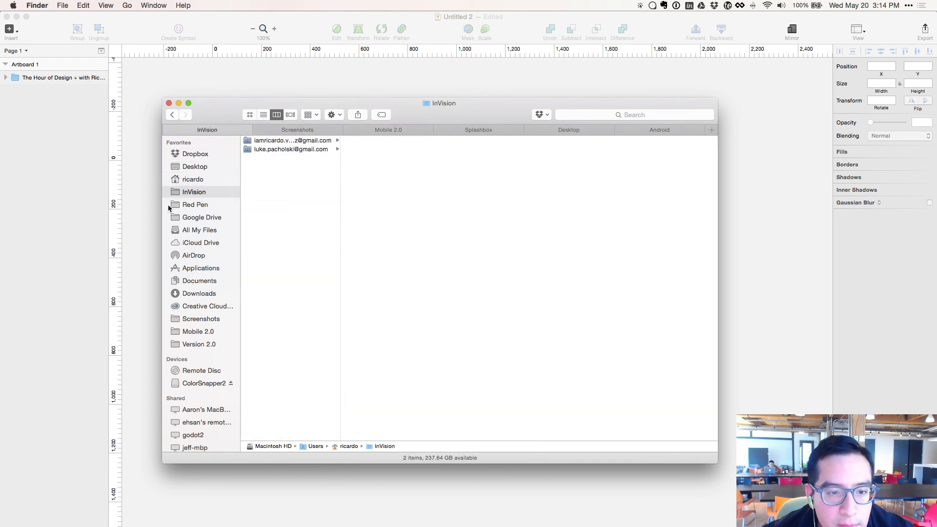
click(191, 166)
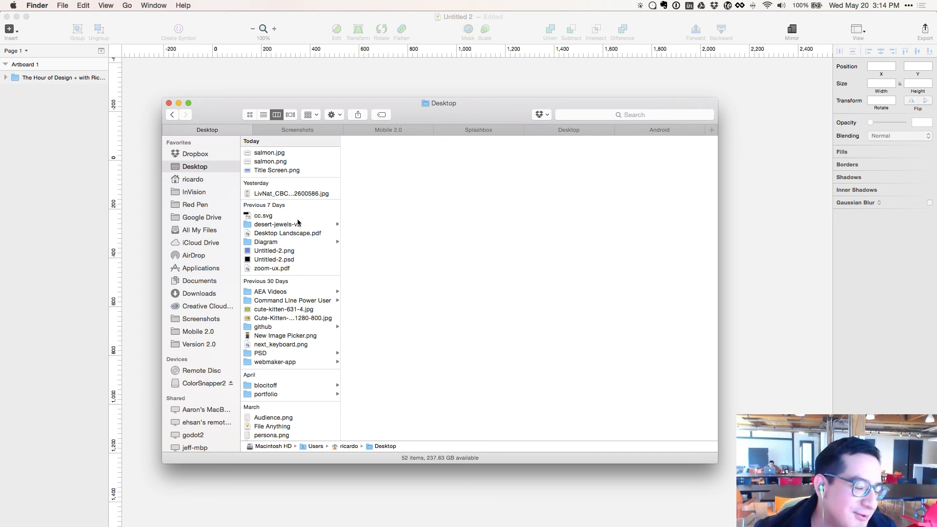
scroll(289, 279, down, 6)
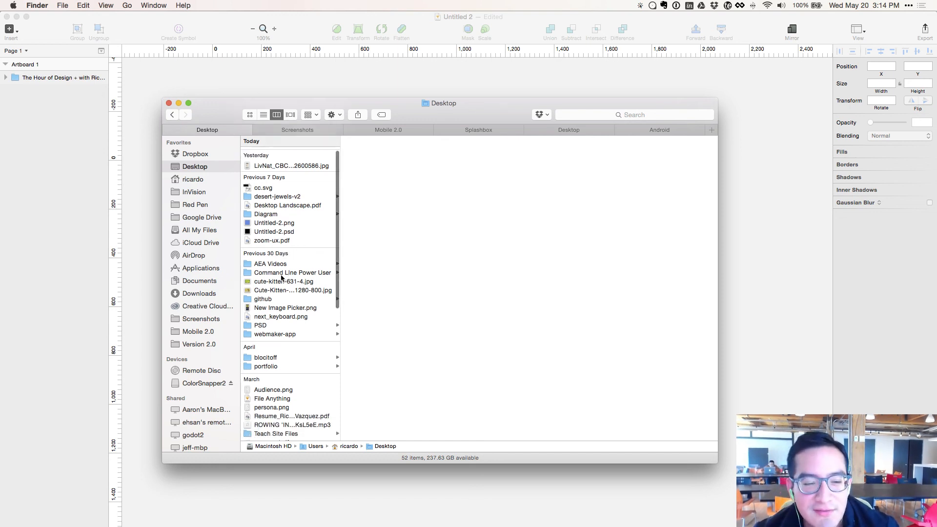
scroll(280, 270, down, 5)
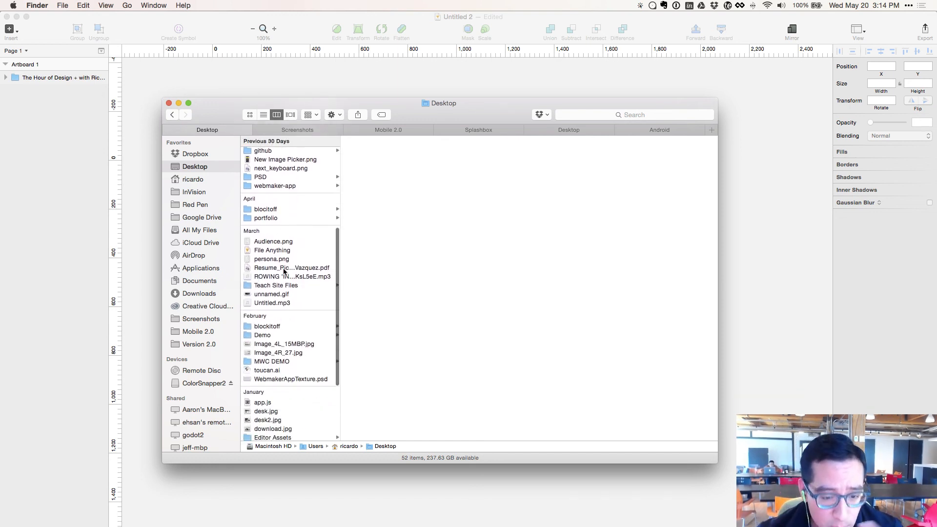
scroll(286, 272, up, 10)
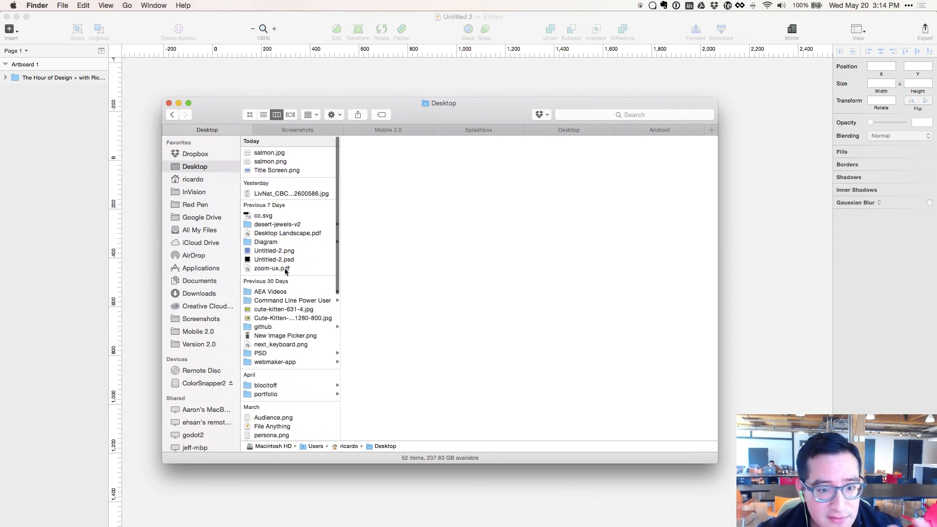
scroll(281, 289, down, 10)
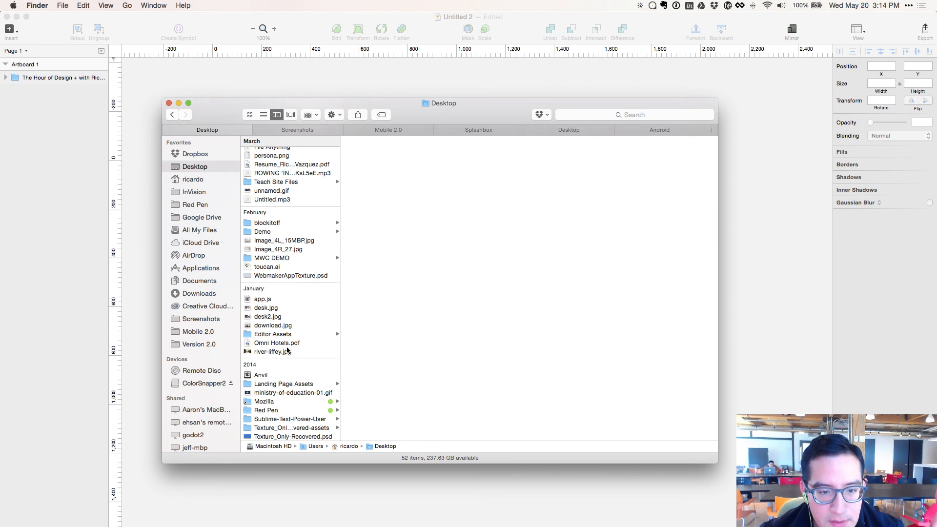
click(225, 192)
click(226, 167)
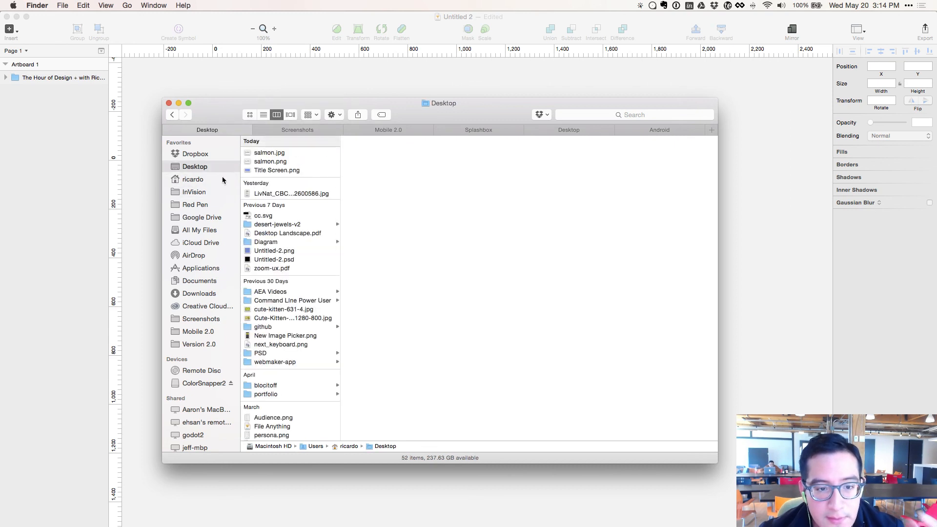
scroll(281, 213, down, 1)
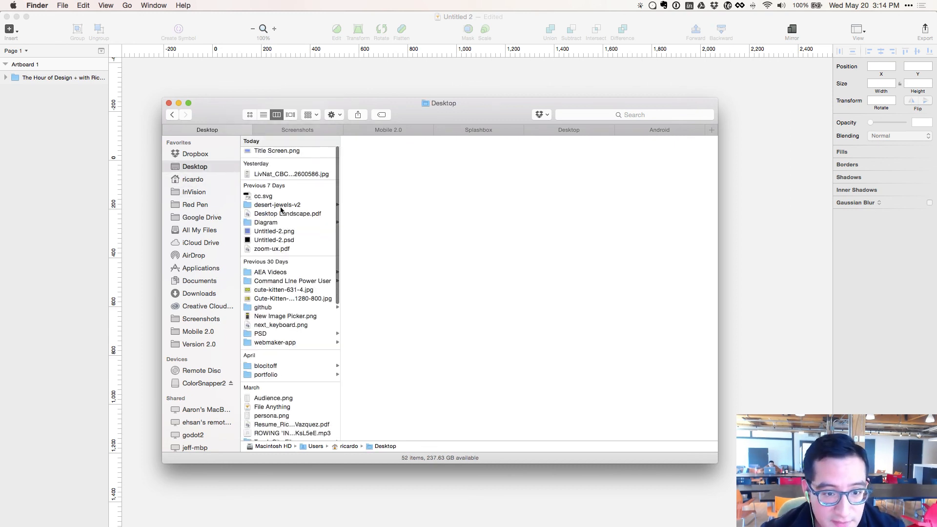
scroll(281, 210, down, 1)
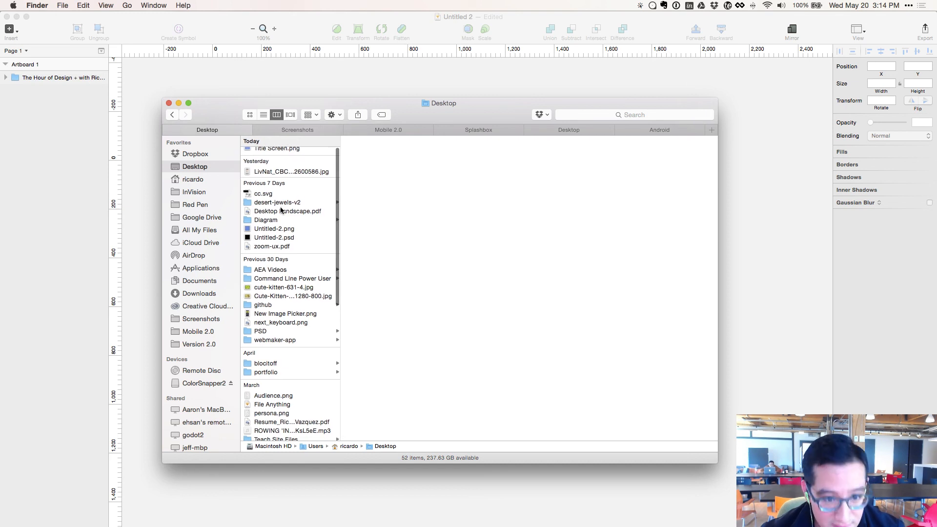
scroll(281, 211, down, 3)
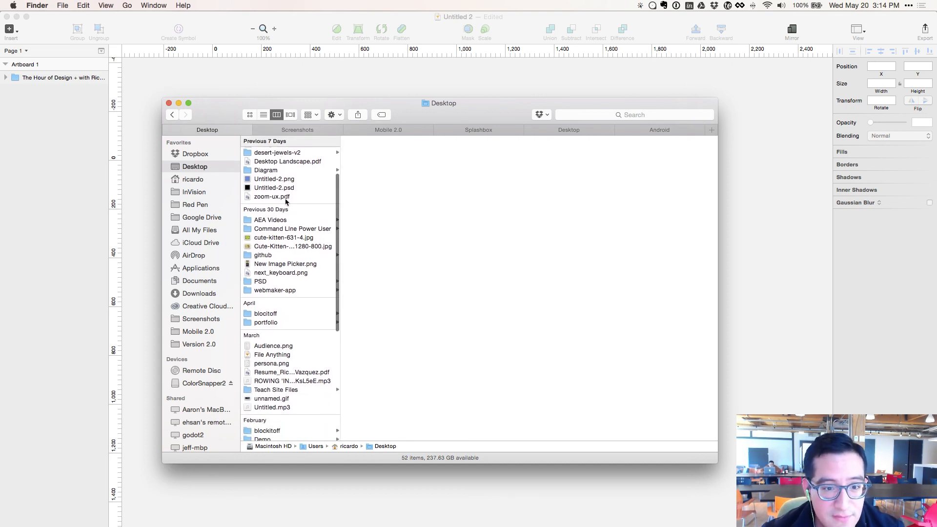
- Find the Mozilla folder on the Desktop and go into its Design Documents subfolder
text(ministry)
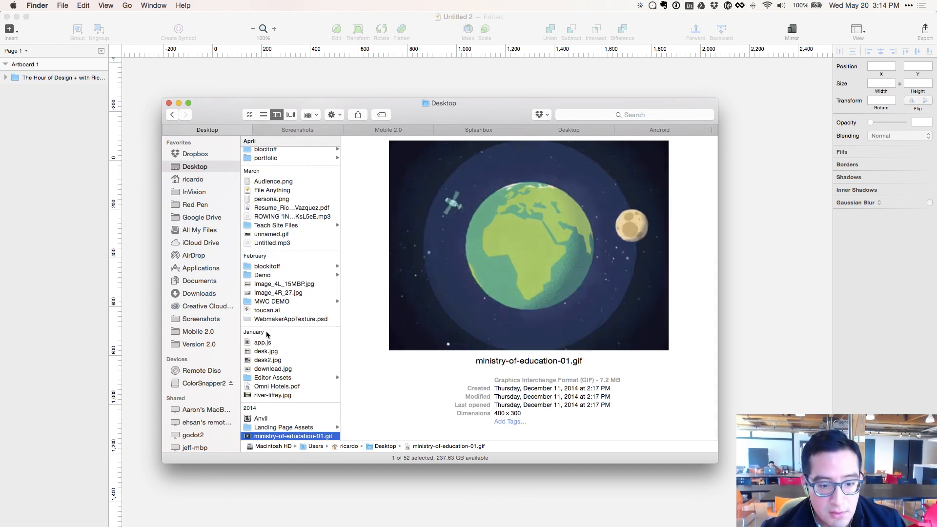
scroll(254, 345, down, 2)
click(259, 399)
key(Right)
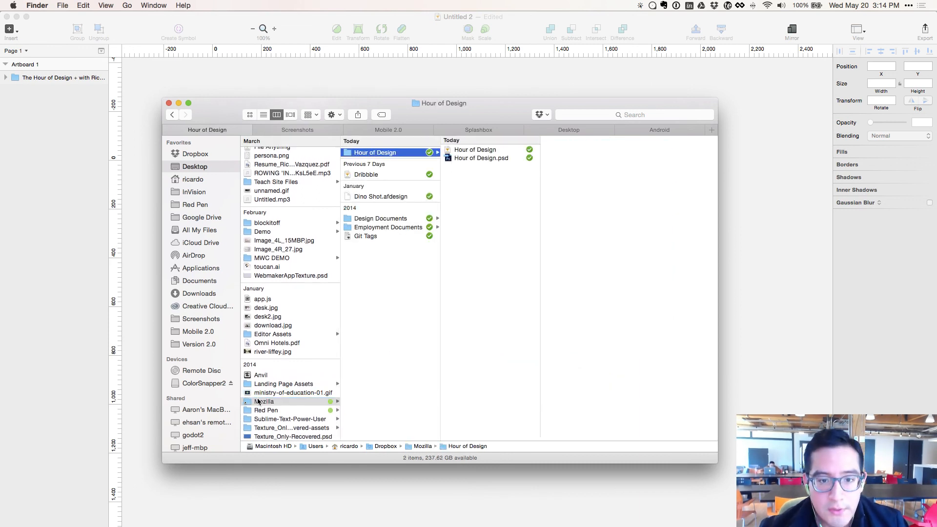
key(Down)
key(Down)
key(Down)
key(Down)
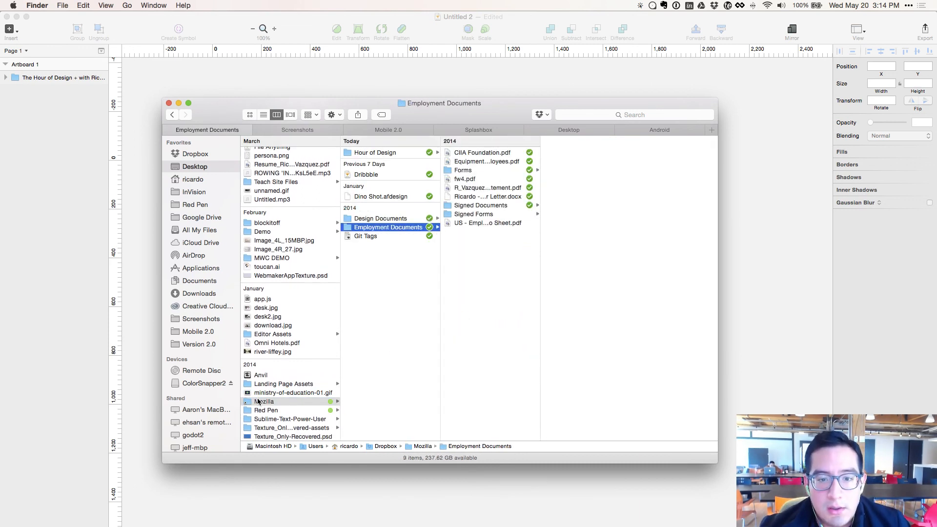
key(Up)
key(Right)
- Open the WM Landing Page file from the Landing Page folder in Sketch
key(Down)
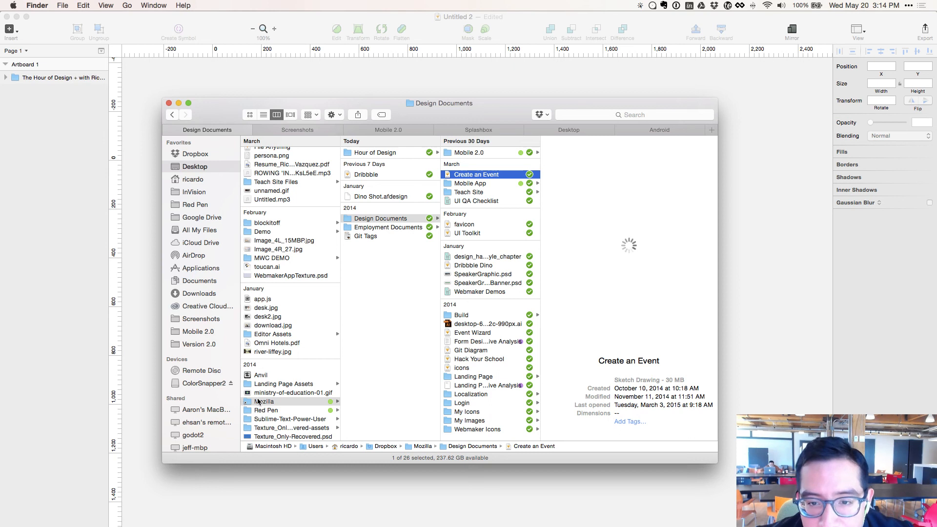
key(Down)
key(Down)
key(Down)
key(Down)
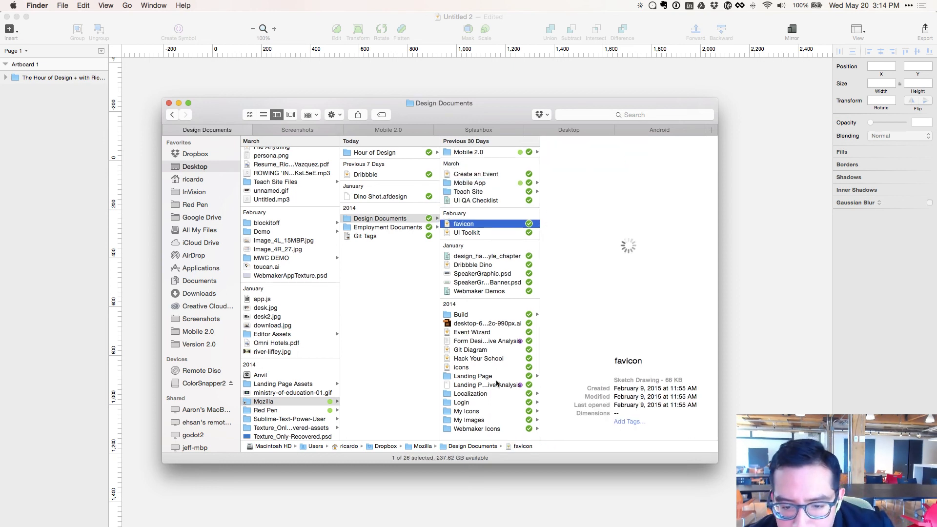
click(475, 378)
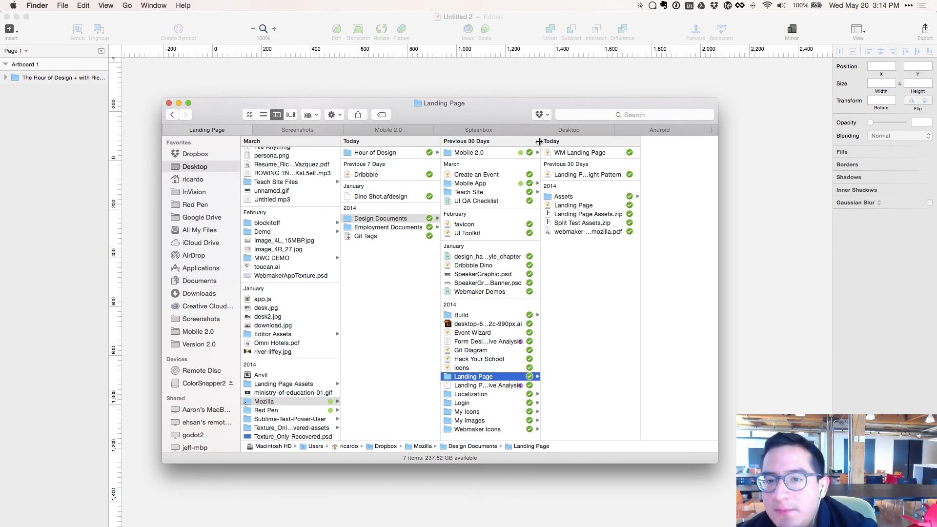
click(563, 154)
key(super+Tab)
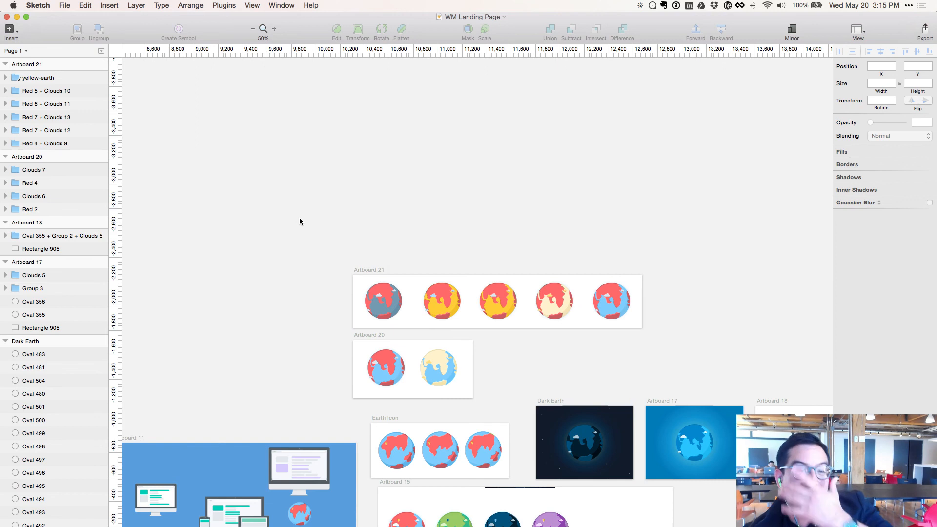
- Examine the overview of landing page artboards, and inspect the Product Solid design up close
scroll(300, 221, left, 5)
scroll(300, 221, down, 8)
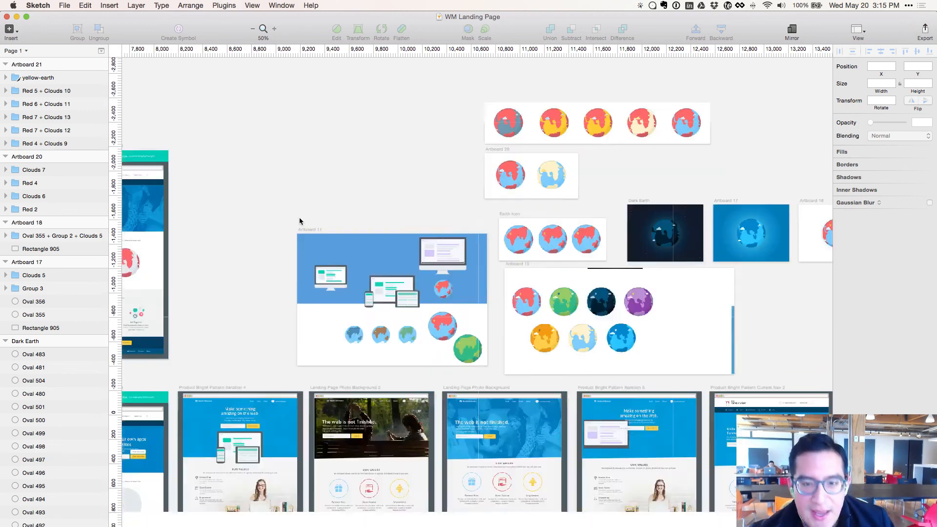
scroll(300, 221, down, 5)
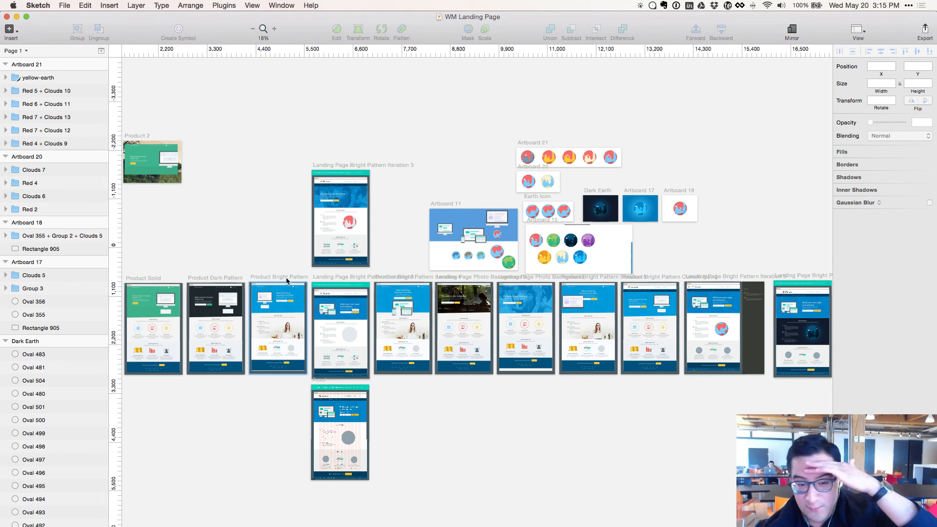
scroll(278, 263, left, 5)
scroll(278, 265, up, 5)
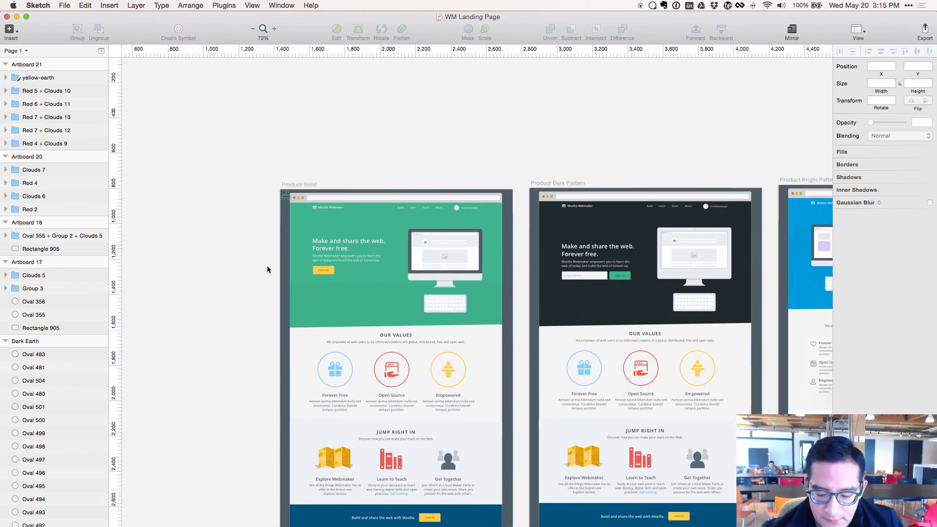
scroll(267, 265, up, 5)
scroll(254, 265, left, 3)
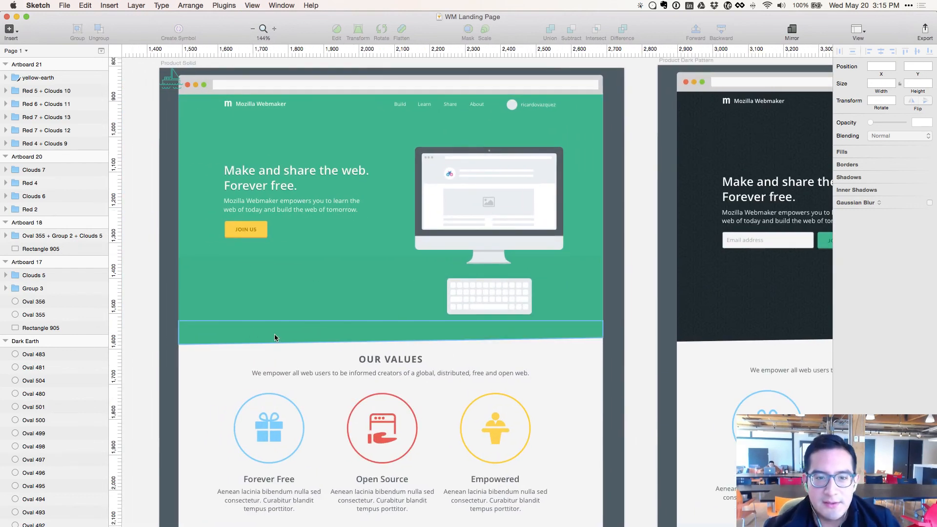
scroll(561, 202, right, 1)
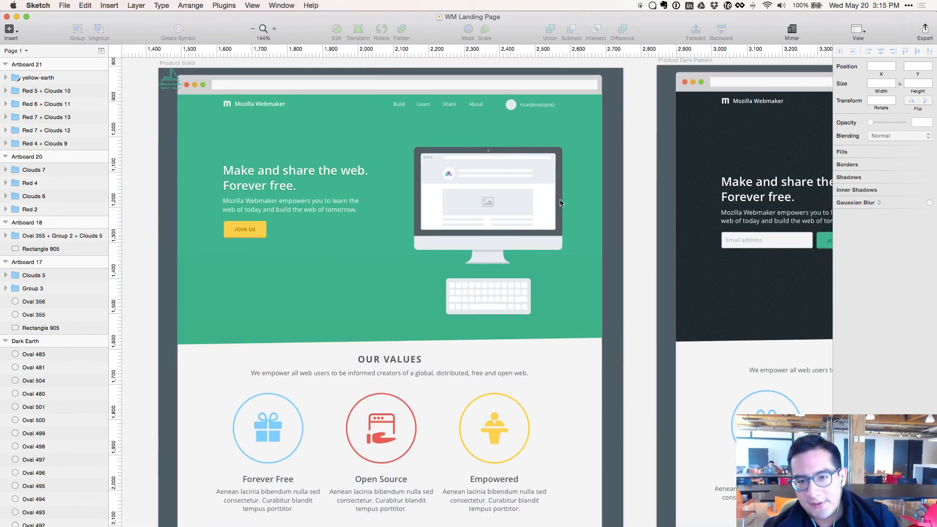
- Move the small ship graphic in the corner of the Product Solid artboard down to X 2, Y 16
mouse_move(170, 79)
mouse_down()
mouse_move(177, 94)
mouse_move(171, 85)
mouse_up()
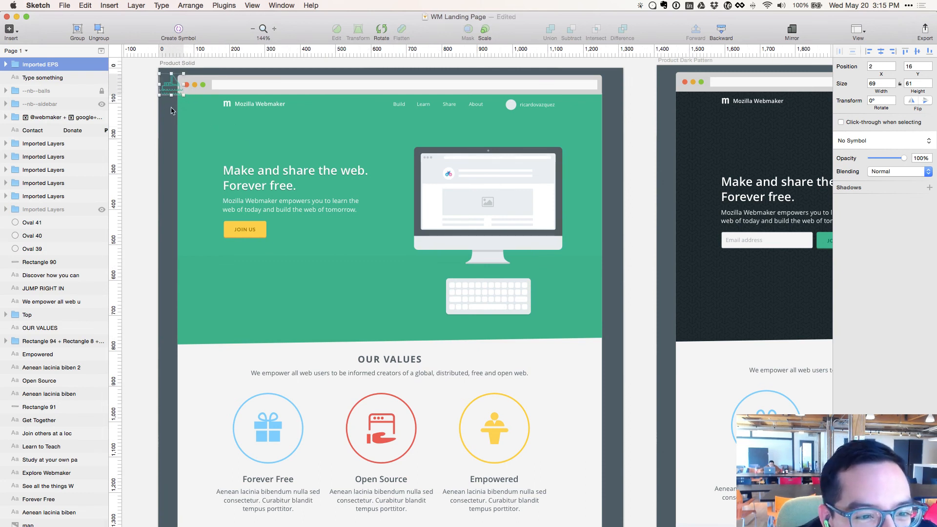
click(246, 148)
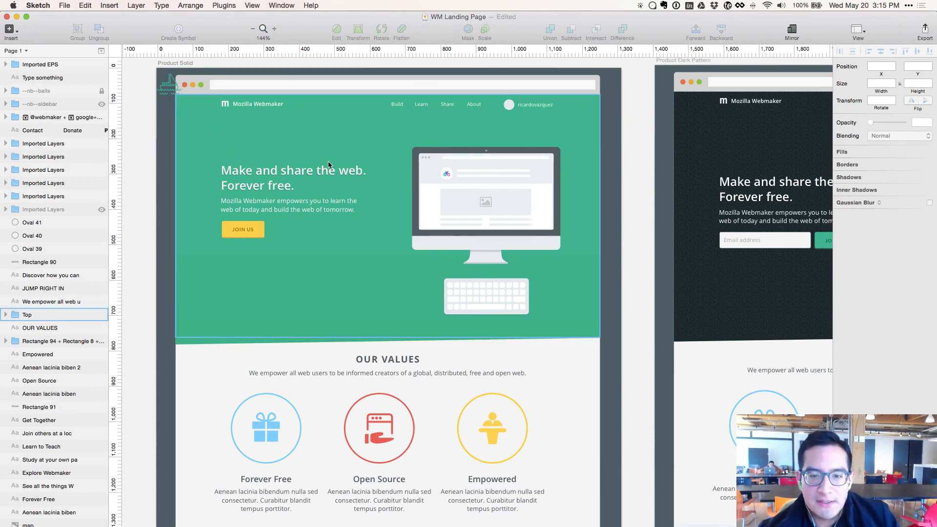
- Examine the landing page iterations one after another, from Product Dark Pattern through the bright pattern versions to the photo background
scroll(444, 184, right, 10)
scroll(468, 191, right, 2)
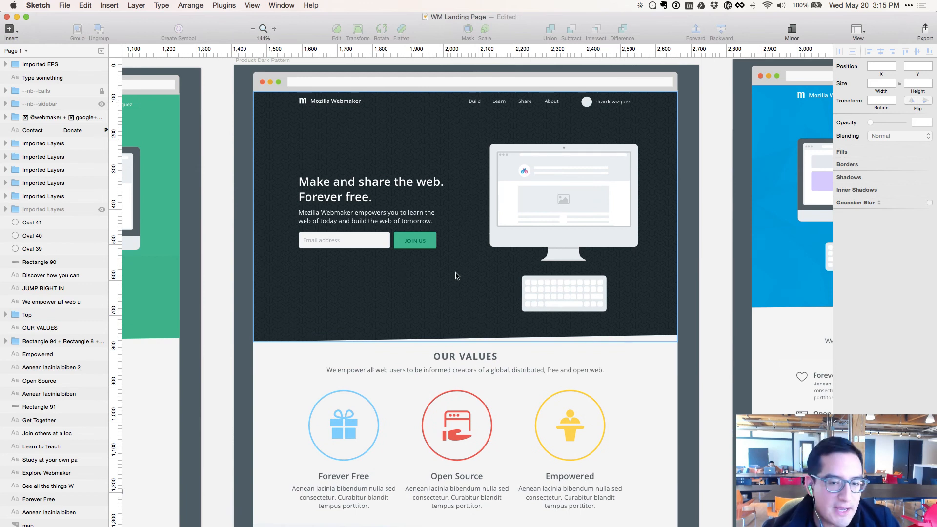
scroll(457, 276, right, 8)
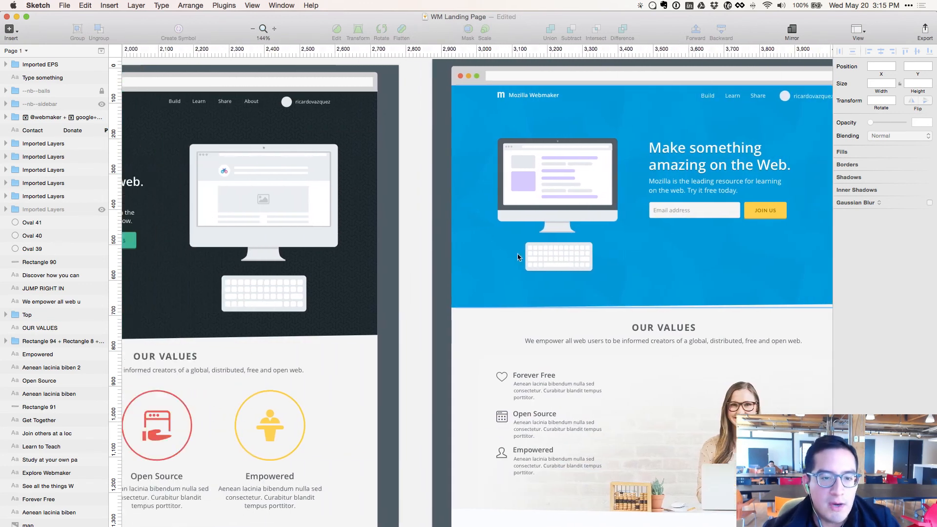
scroll(517, 256, right, 13)
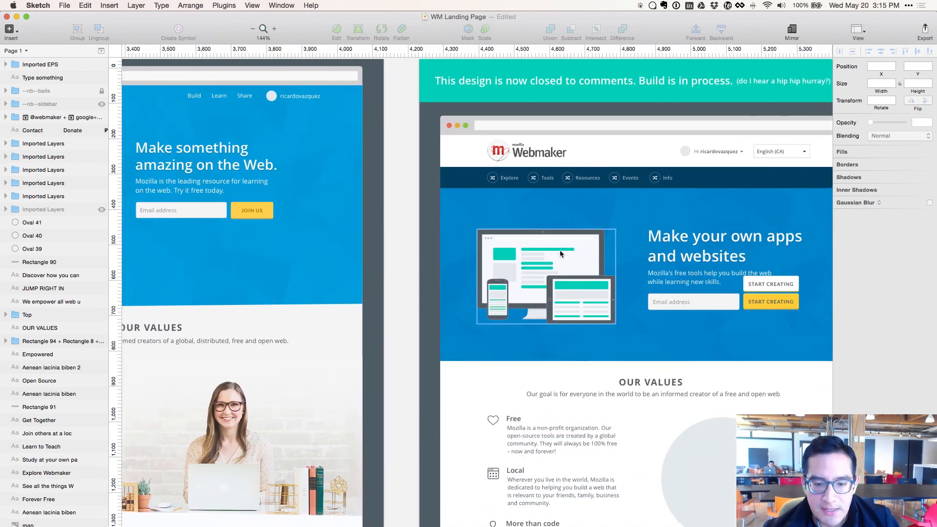
scroll(560, 250, right, 5)
scroll(561, 249, down, 4)
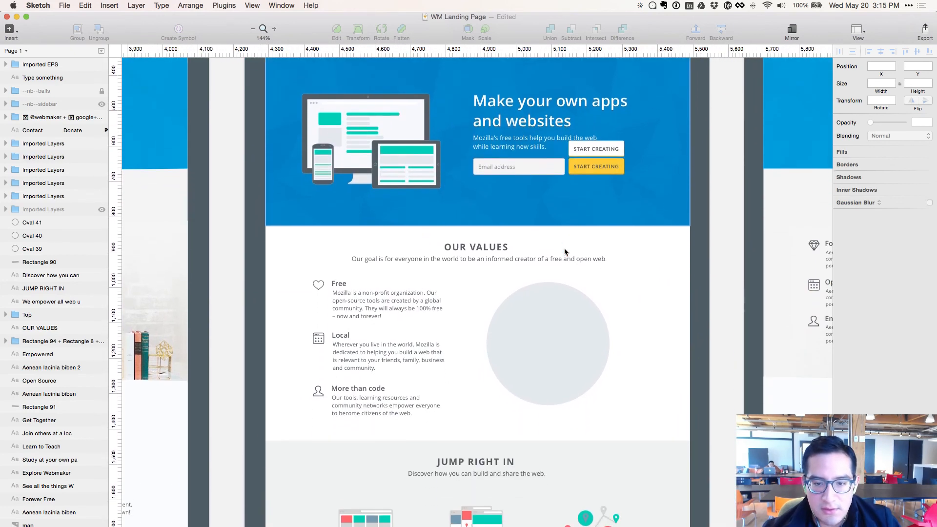
scroll(565, 251, right, 8)
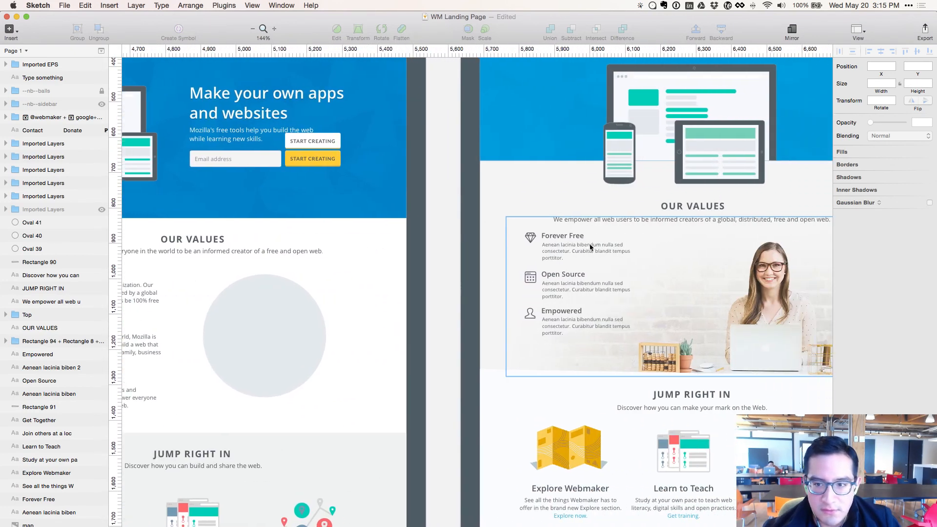
scroll(590, 247, right, 12)
scroll(585, 239, up, 3)
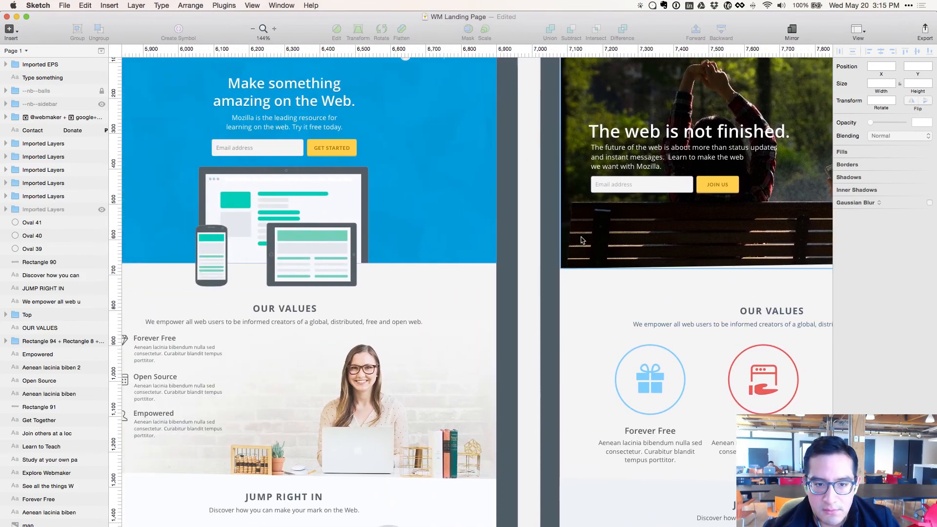
- Compare the bench photo hero, the blue-tinted photo version and the product device iterations of the landing page
scroll(582, 240, up, 1)
scroll(582, 240, left, 3)
scroll(595, 237, right, 6)
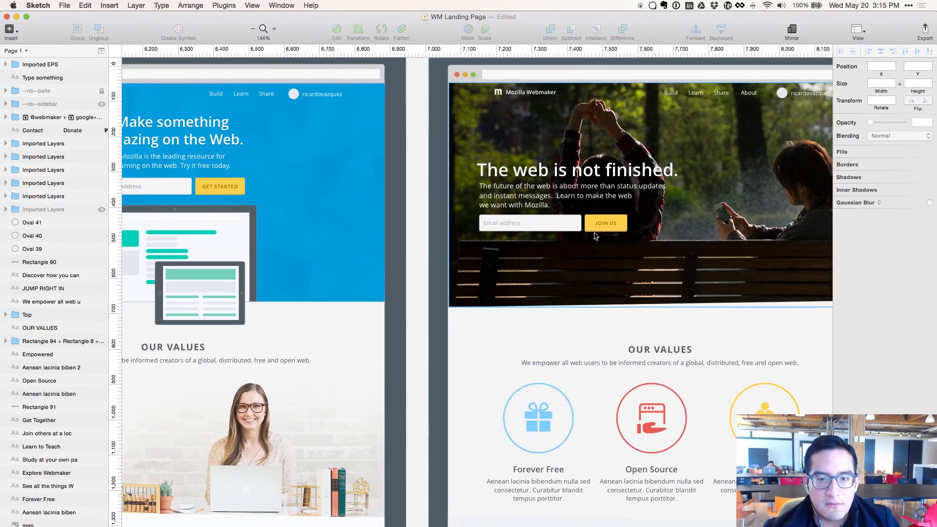
scroll(594, 237, right, 8)
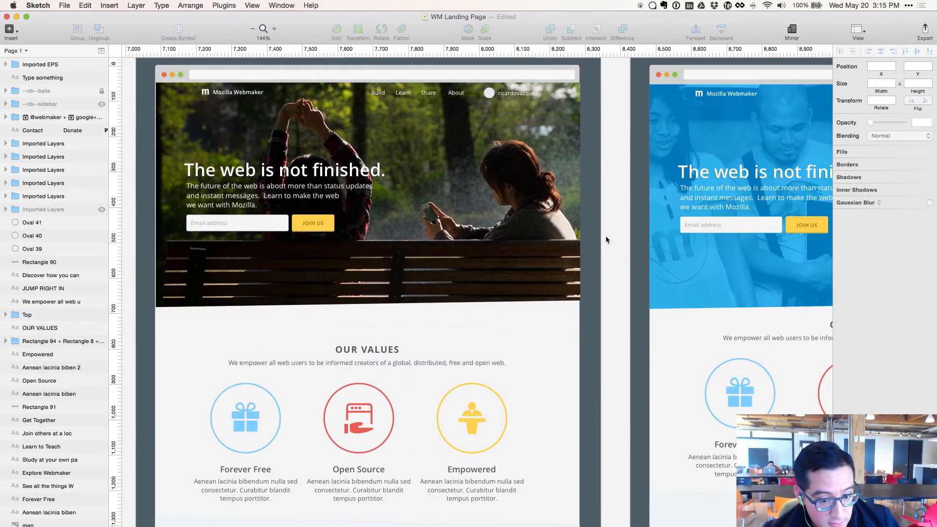
scroll(606, 239, down, 2)
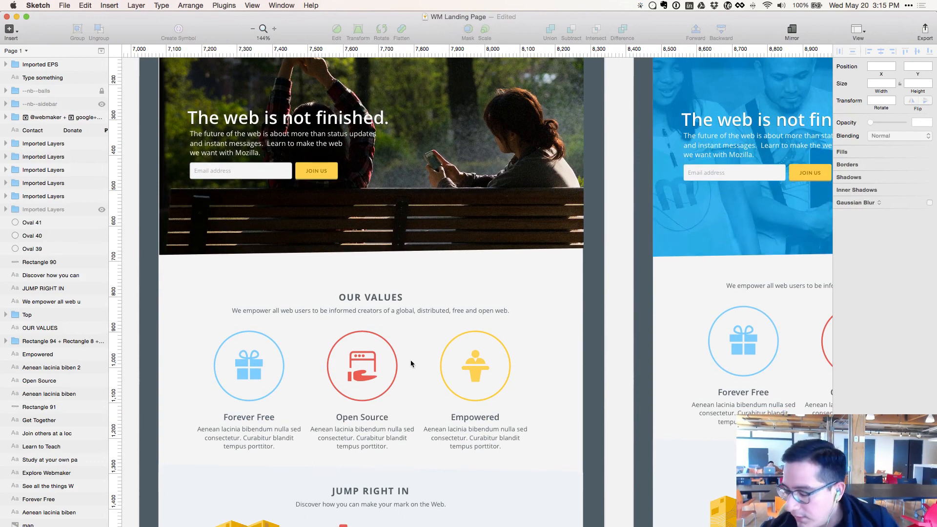
scroll(411, 359, right, 15)
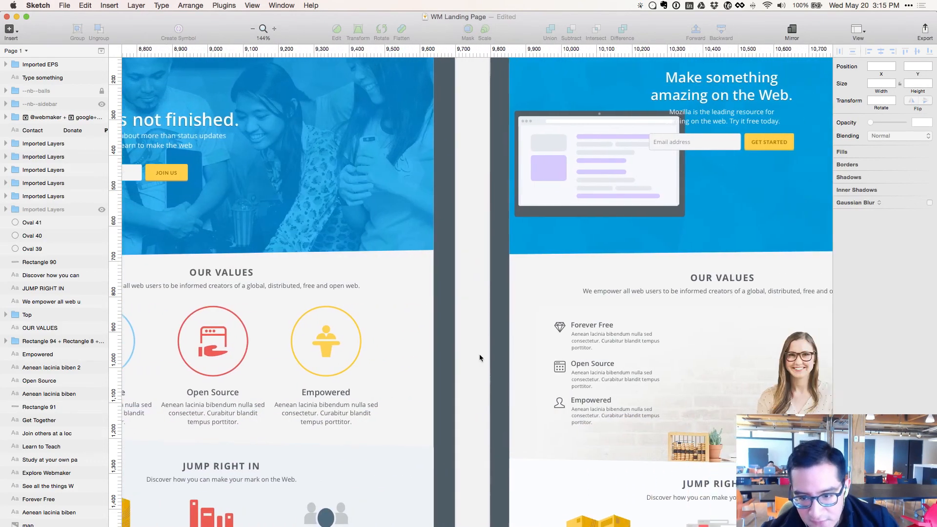
scroll(479, 358, right, 20)
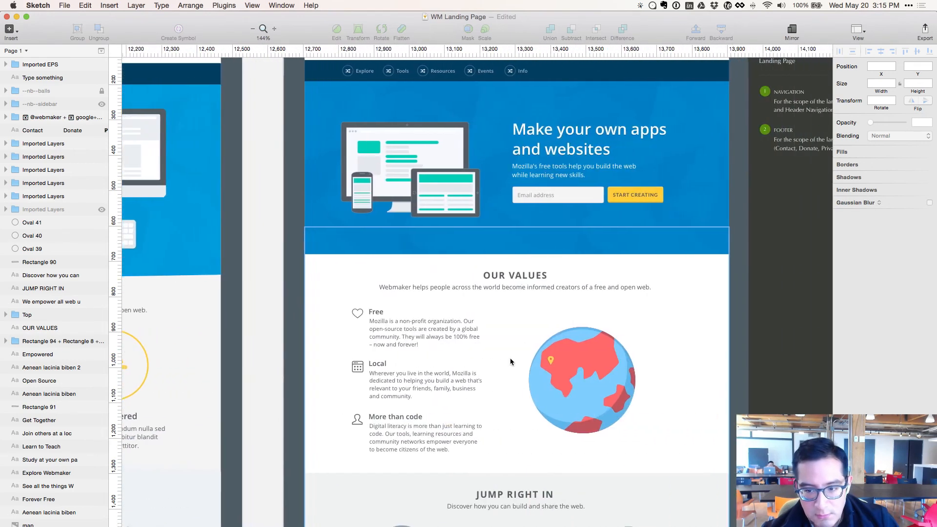
- Examine the "Make your own apps and websites" landing page from its header to its footer, including the globe illustration under Our Values
scroll(507, 361, right, 5)
scroll(508, 361, up, 3)
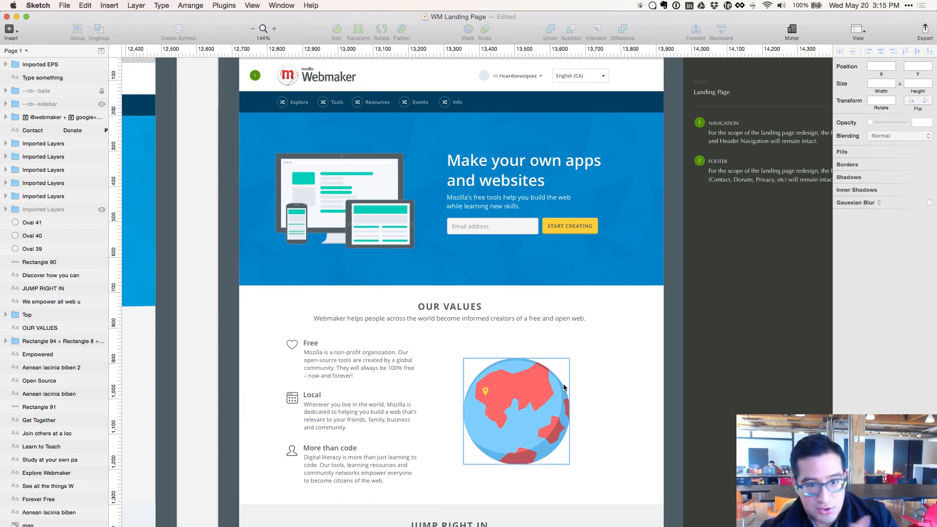
scroll(563, 387, down, 5)
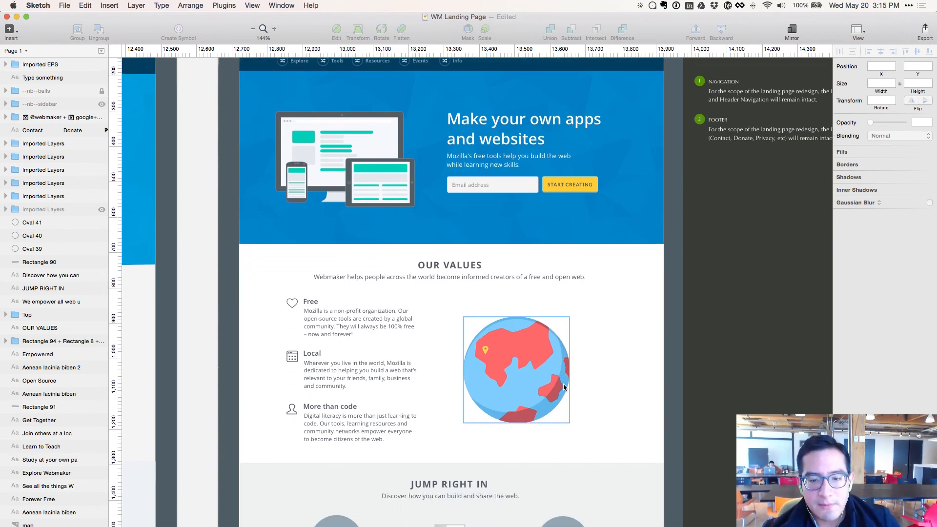
scroll(563, 387, down, 8)
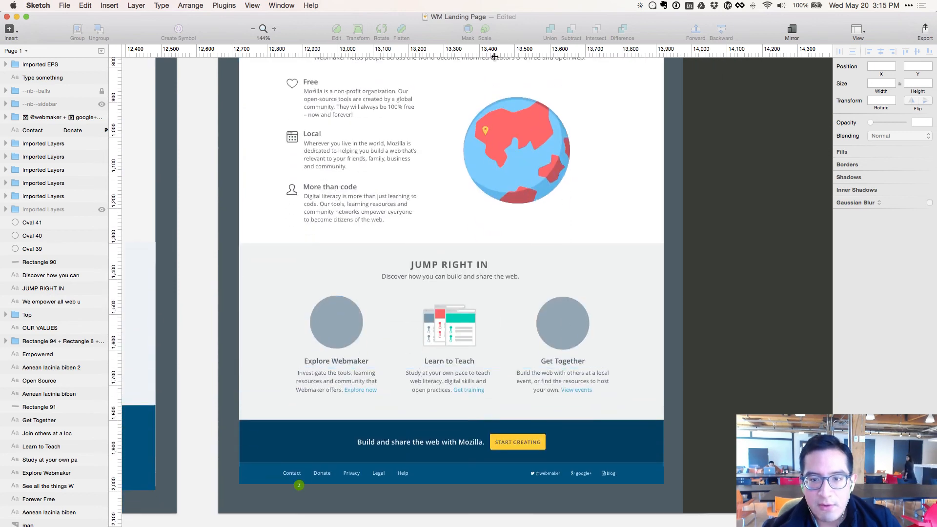
click(504, 204)
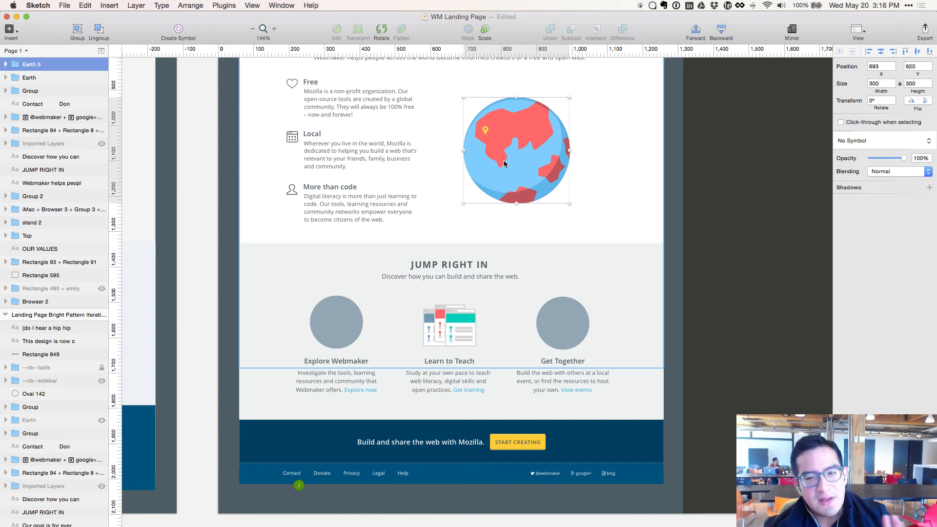
- Survey the Earth illustration artboards placed above the landing page designs, from Artboard 18 across to Artboard 11
scroll(504, 163, up, 20)
scroll(500, 169, left, 4)
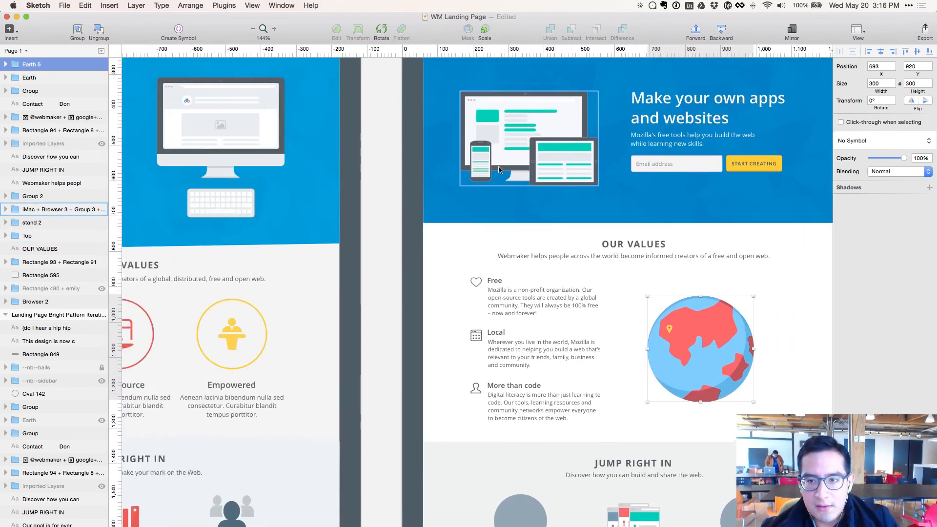
scroll(499, 166, left, 10)
key(super+minus)
scroll(516, 174, left, 10)
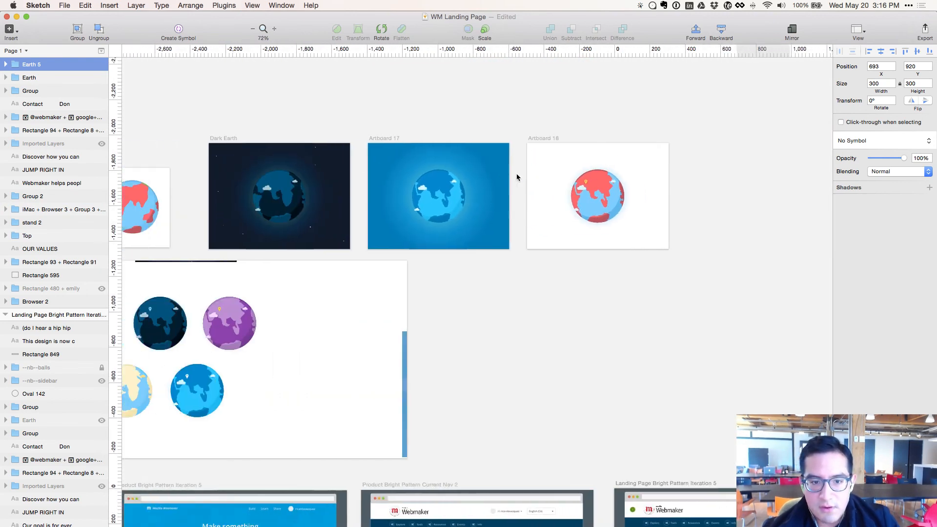
scroll(545, 180, left, 10)
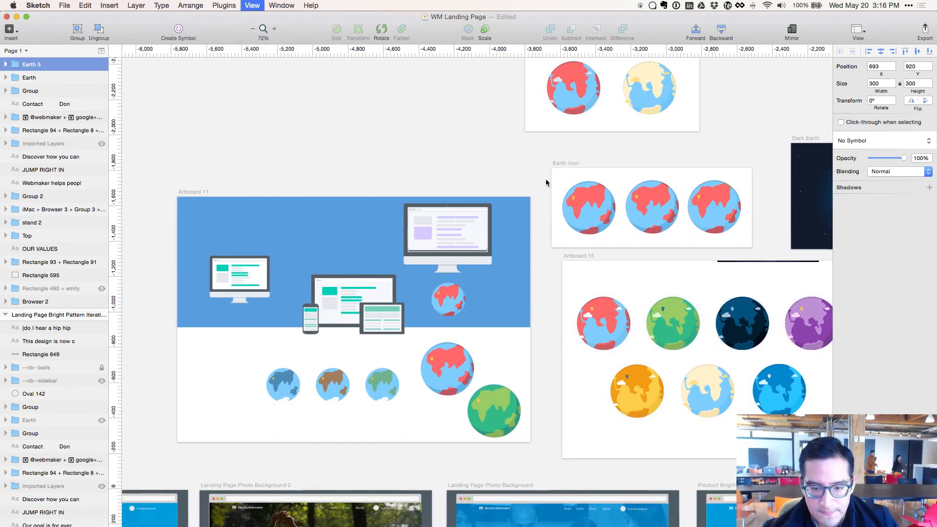
- Inspect the early globe illustrations on Artboard 11 up close, from the small flat versions to the red and green ones
key(super+plus)
scroll(541, 184, left, 10)
scroll(514, 189, down, 5)
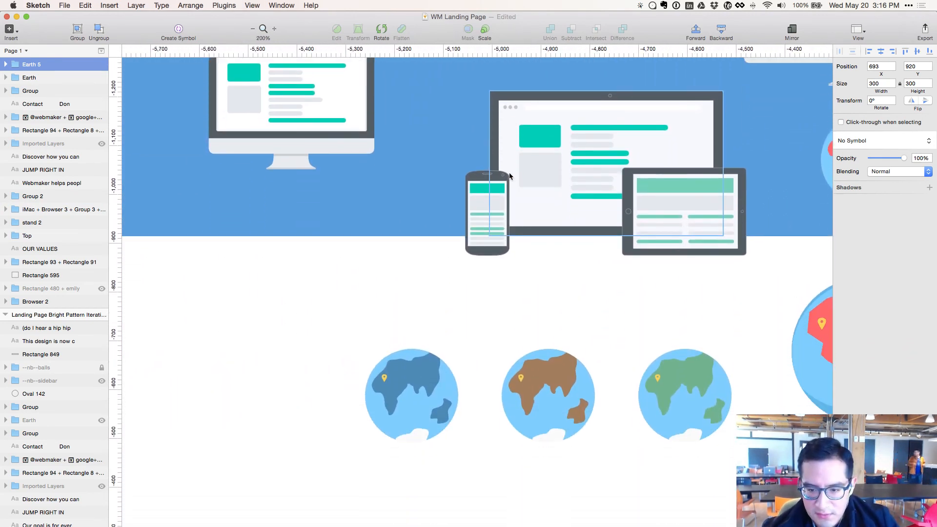
key(Tab)
scroll(507, 473, right, 10)
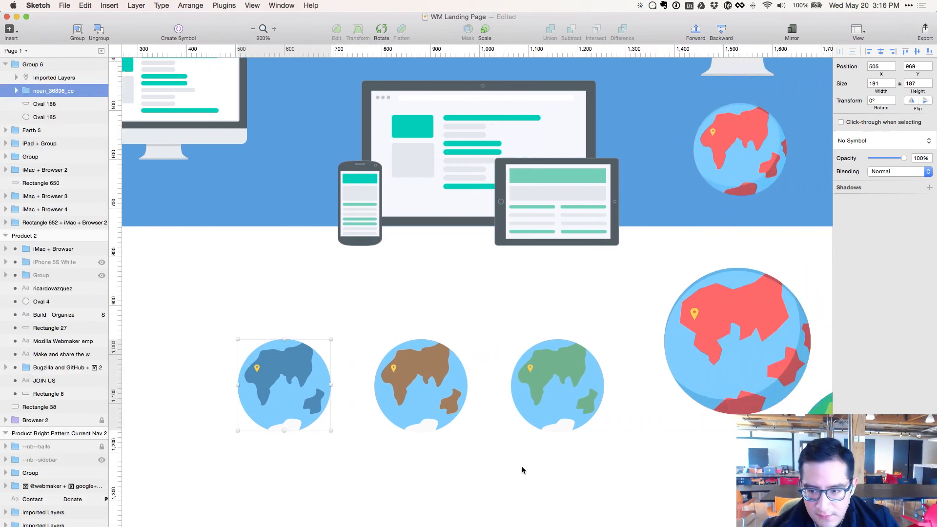
click(545, 357)
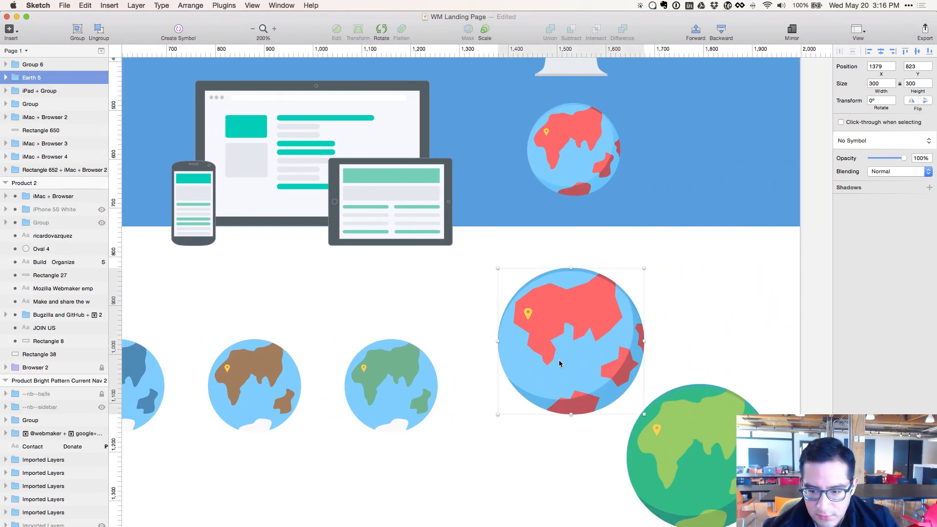
scroll(585, 348, right, 2)
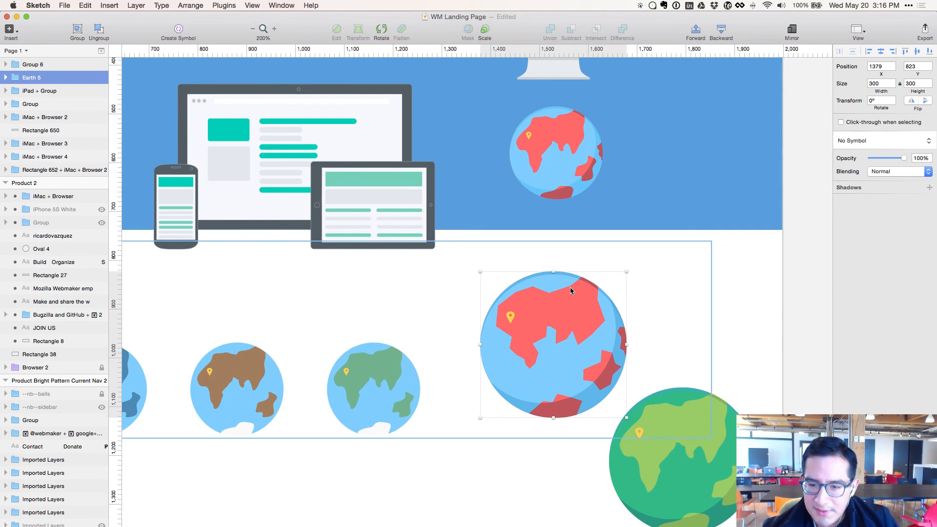
scroll(598, 371, down, 3)
click(517, 445)
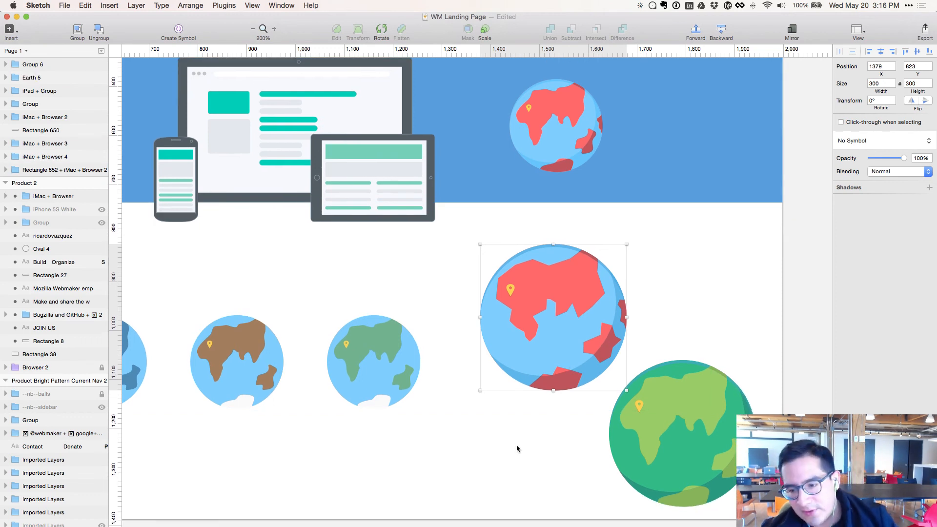
scroll(518, 446, right, 5)
click(592, 429)
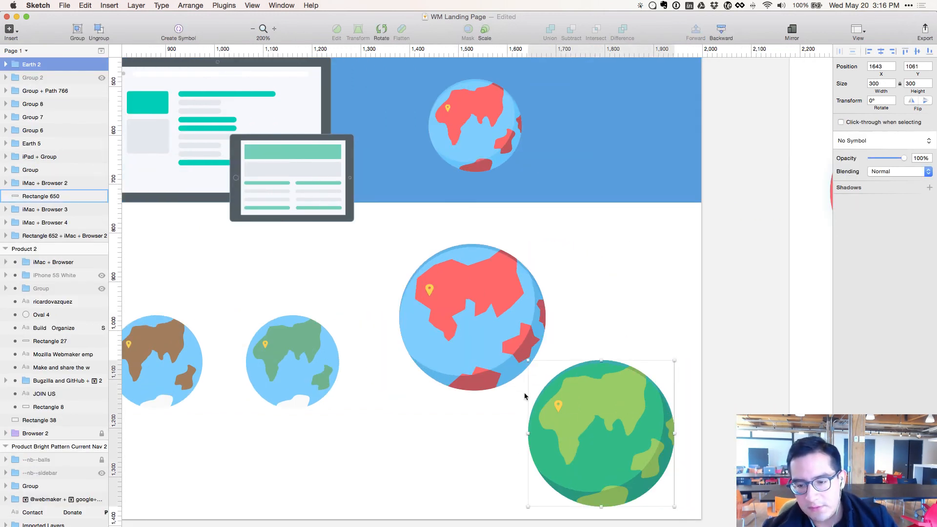
click(441, 107)
- Examine the globe color variations on Artboard 15, including the red, green, dark, purple, orange, cream and blue versions
scroll(532, 176, right, 10)
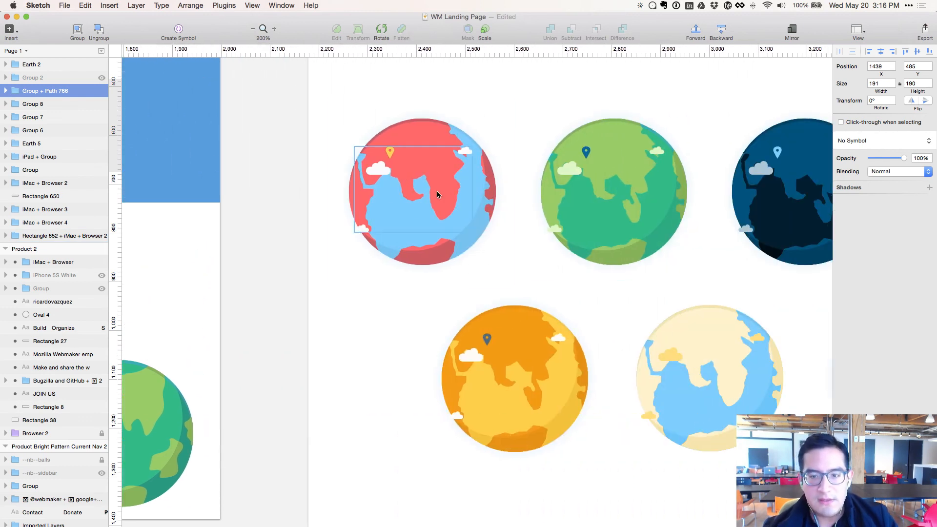
scroll(441, 197, right, 6)
scroll(441, 197, down, 2)
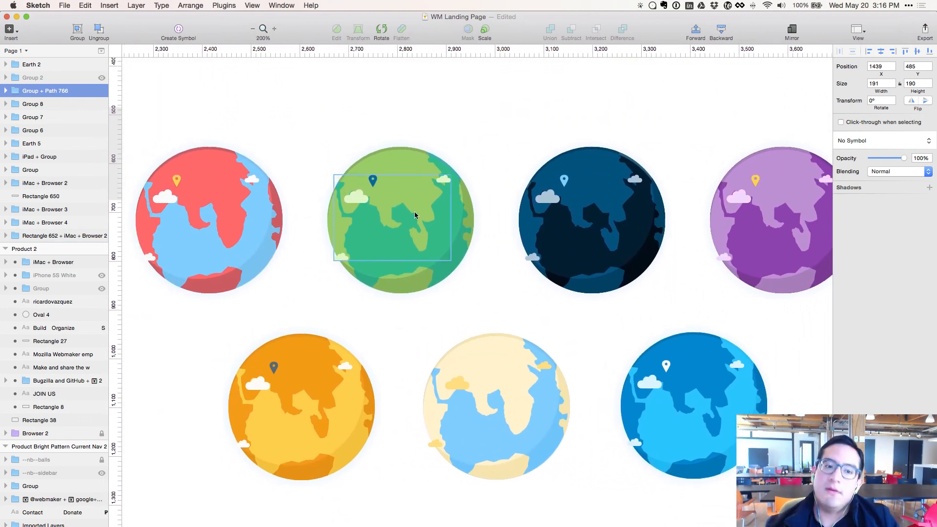
scroll(303, 299, down, 2)
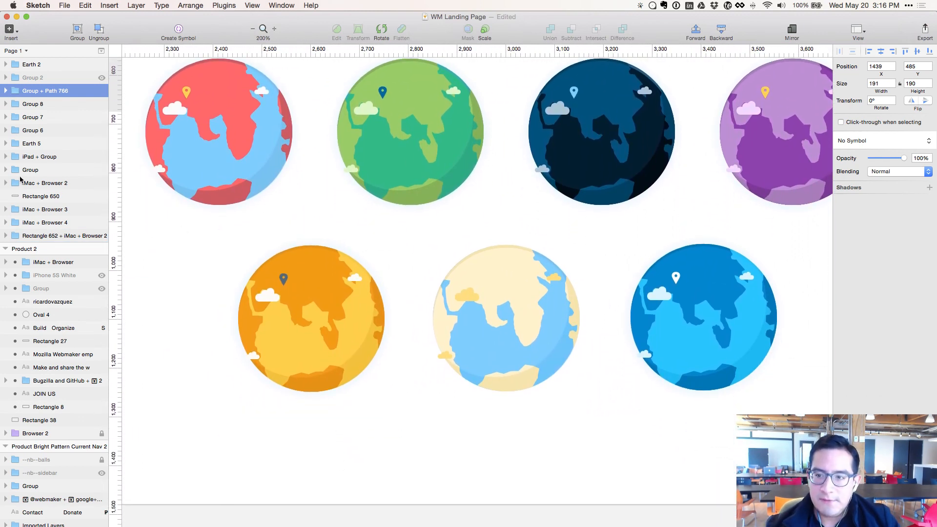
scroll(187, 166, right, 8)
scroll(440, 238, down, 5)
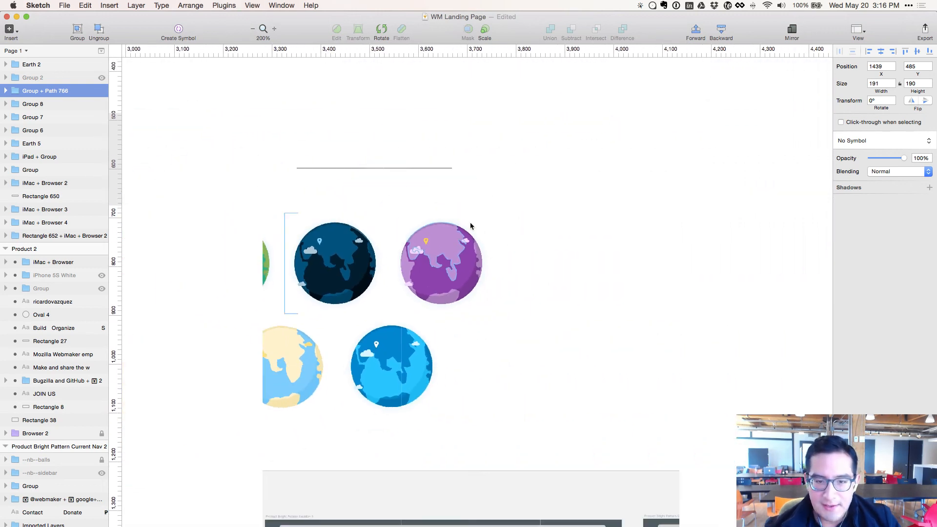
- Inspect the globe and starry background of the Dark Earth artboard up close
scroll(440, 238, up, 5)
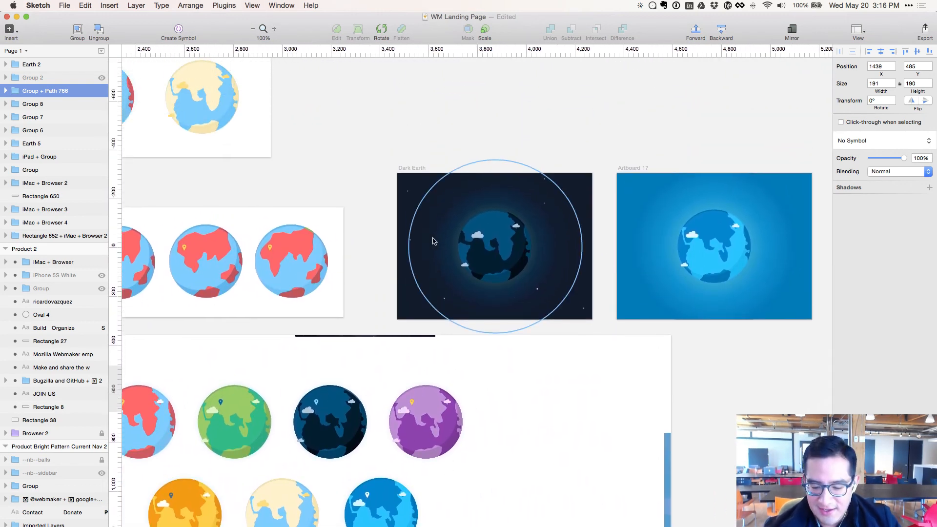
scroll(434, 239, up, 5)
scroll(434, 240, up, 5)
scroll(276, 181, right, 4)
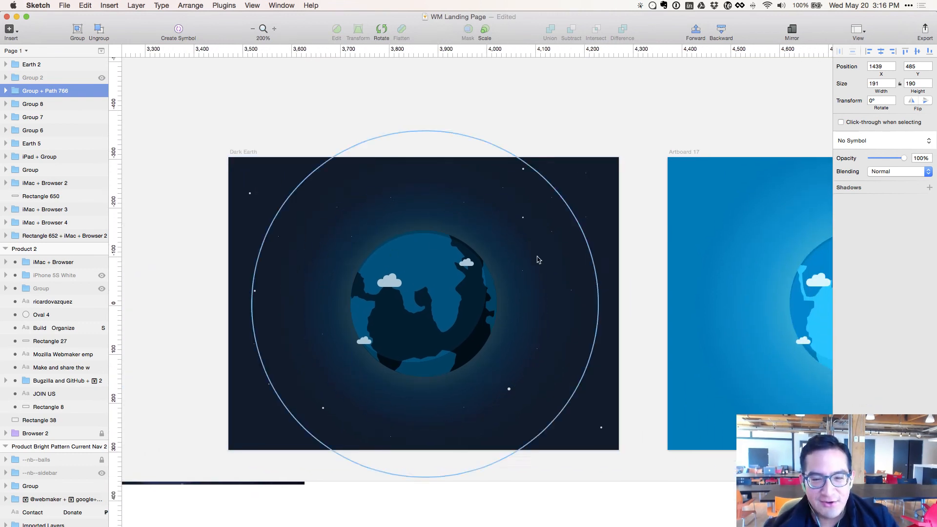
click(387, 314)
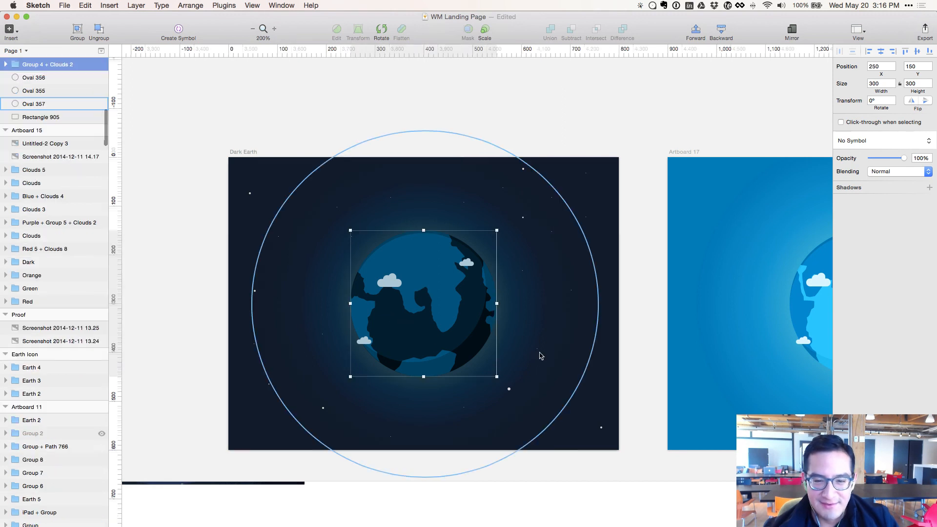
key(super+2)
key(super+0)
click(364, 194)
- Compare the blue globe on Artboard 17 with the red globe on Artboard 18 and the other globe color studies
scroll(491, 218, right, 3)
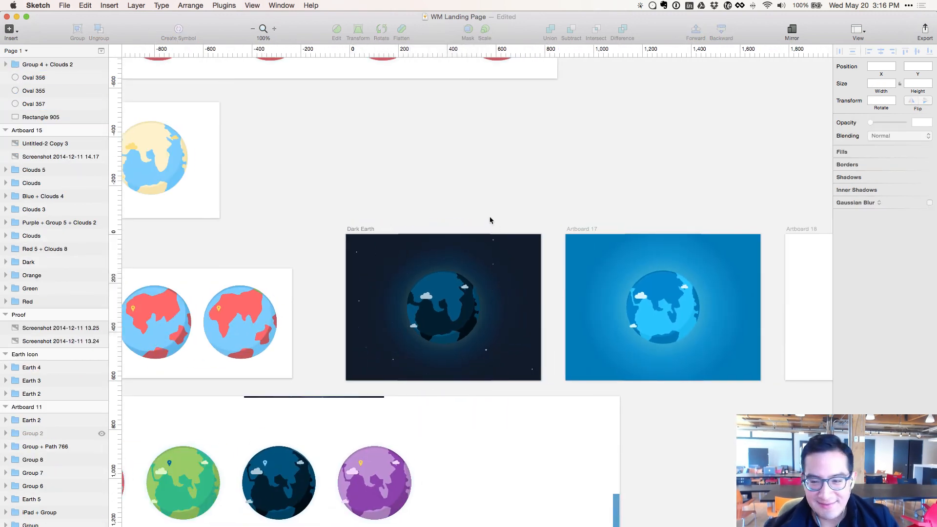
scroll(547, 306, right, 3)
click(576, 293)
scroll(586, 303, right, 4)
click(617, 316)
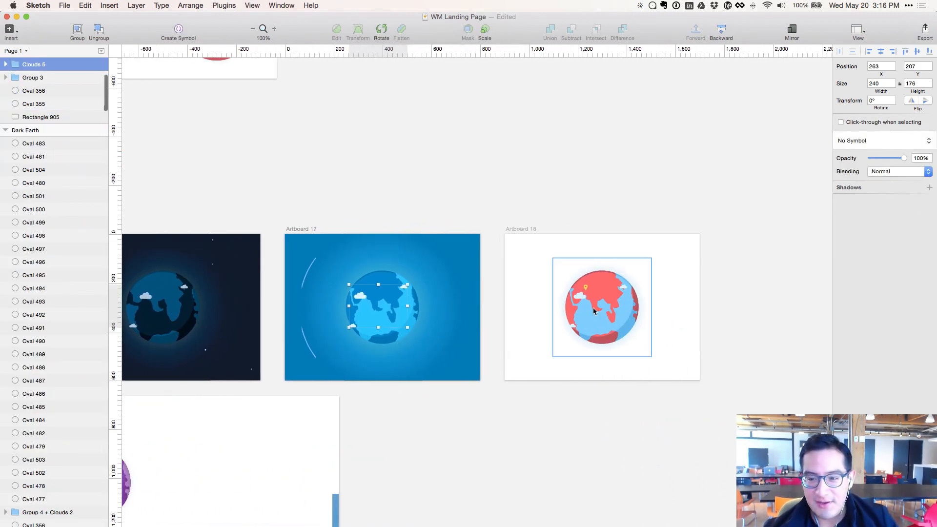
scroll(617, 316, left, 15)
scroll(600, 303, up, 3)
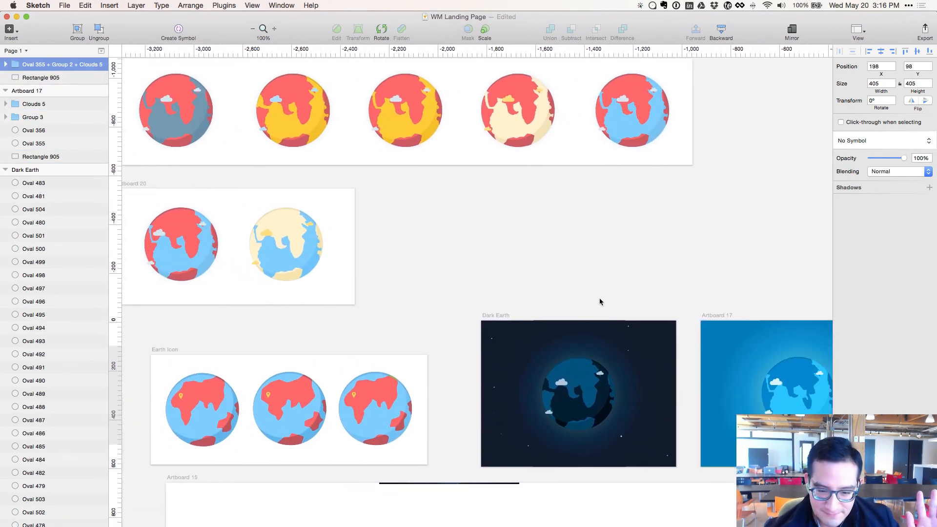
- Group all the layers of the Dark Earth artboard, from Oval 483 to Rectangle 905, and copy the group
scroll(599, 301, right, 4)
click(491, 386)
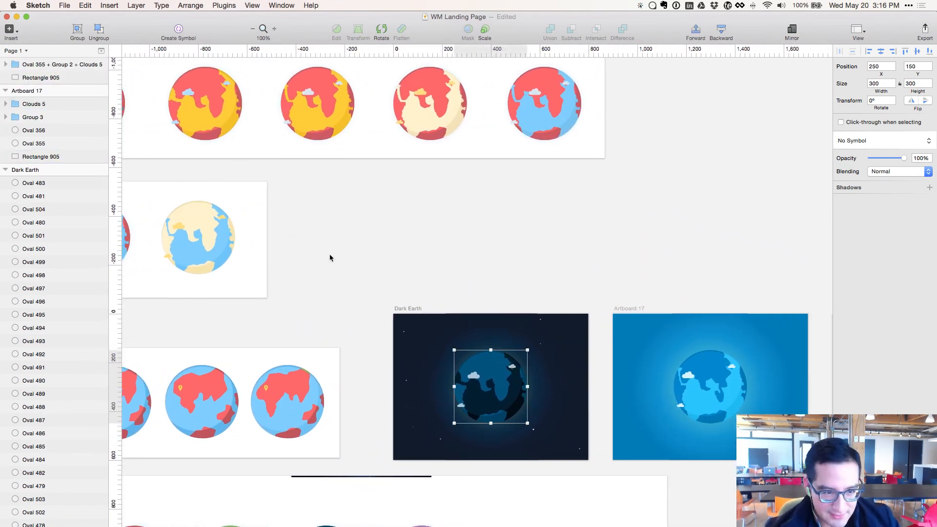
scroll(192, 286, up, 3)
scroll(105, 242, up, 5)
scroll(104, 242, down, 10)
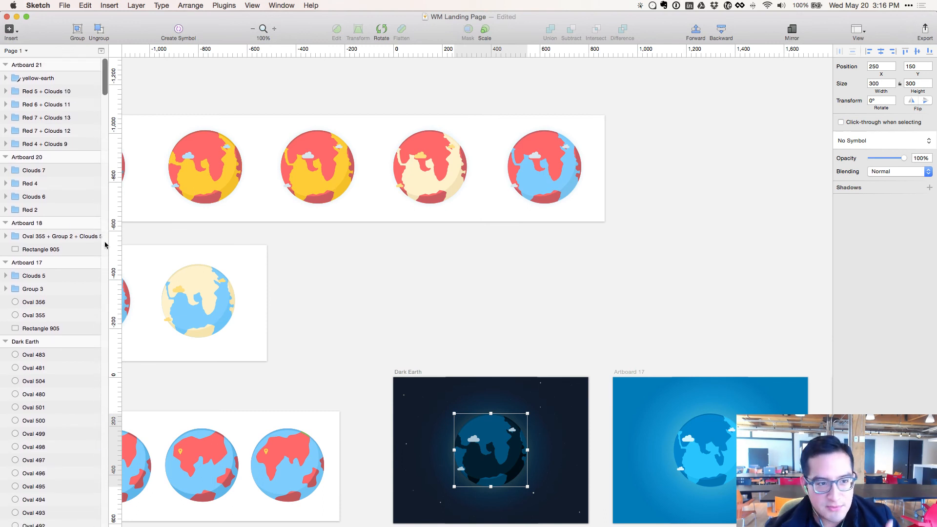
scroll(105, 160, up, 10)
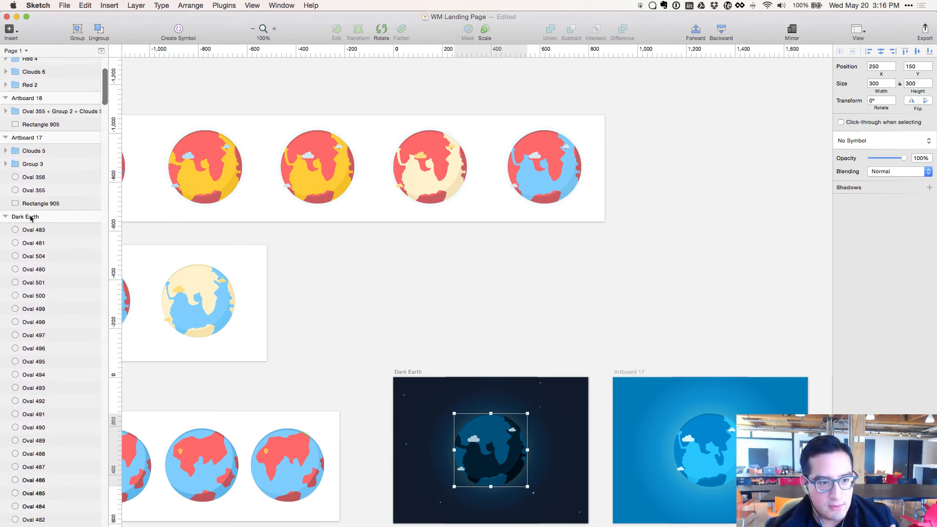
click(31, 217)
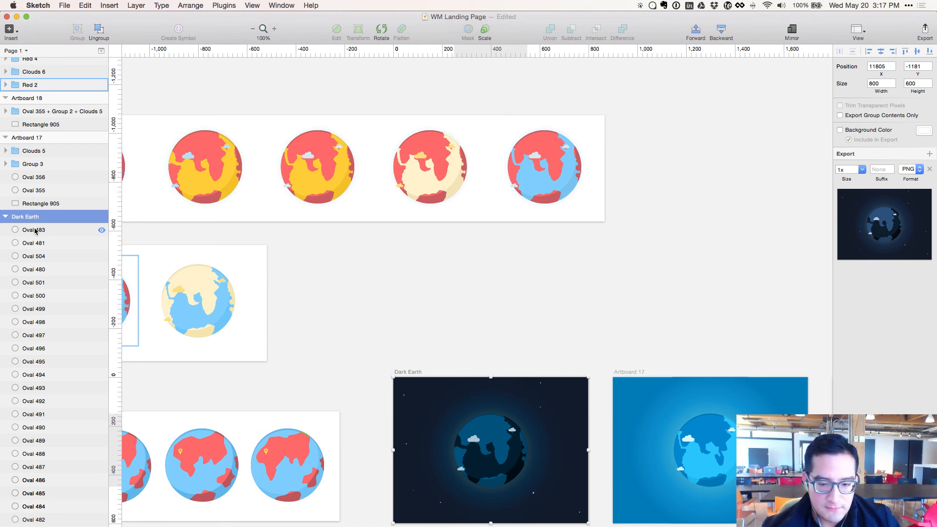
click(35, 230)
scroll(42, 342, down, 10)
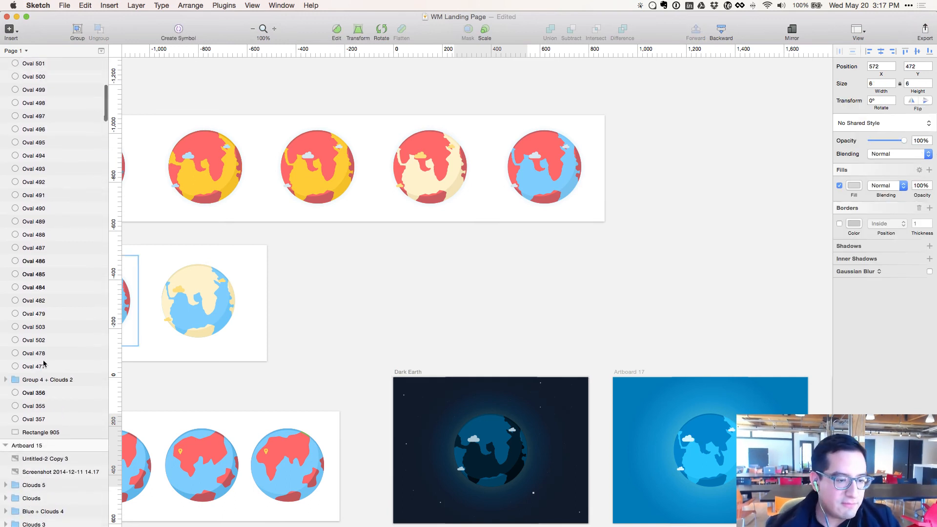
shift+click(47, 419)
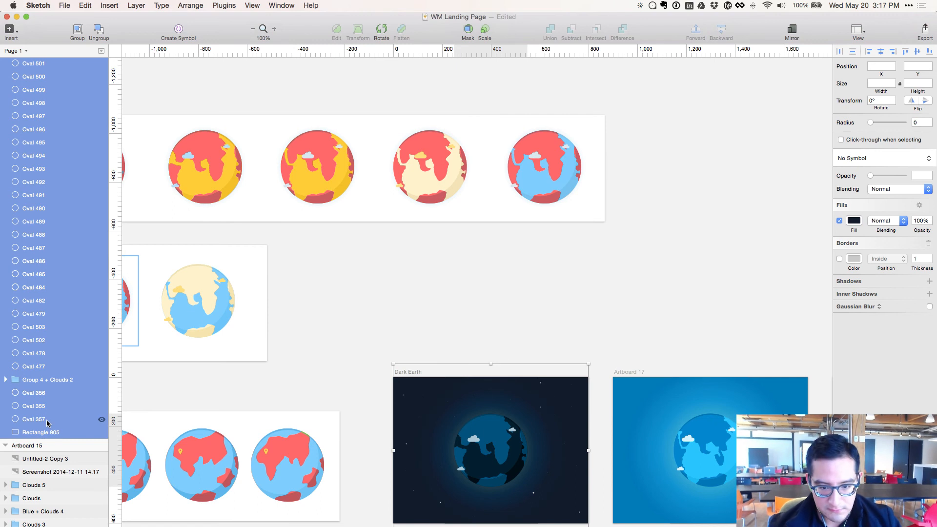
key(super+g)
key(super+c)
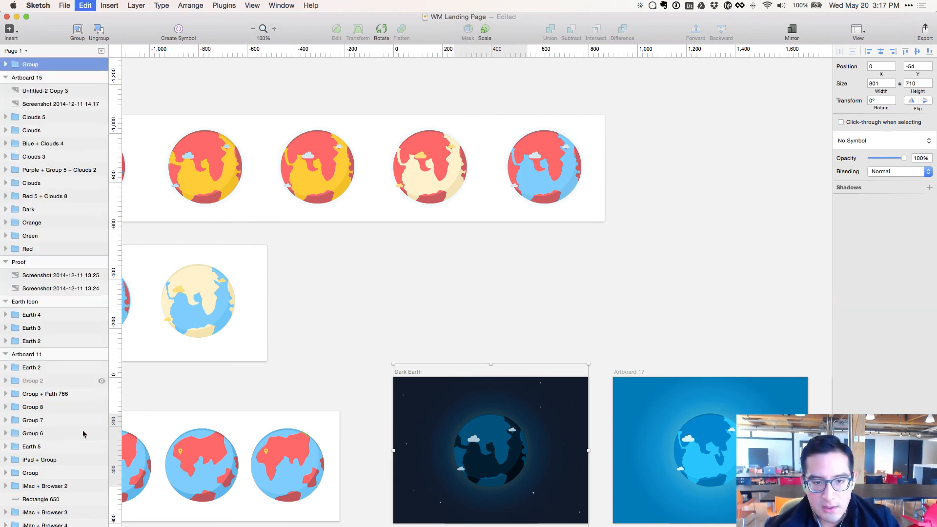
- Paste the copied Dark Earth group into the title screen document and move it up to the artboard's upper middle, over the title
key(super+grave)
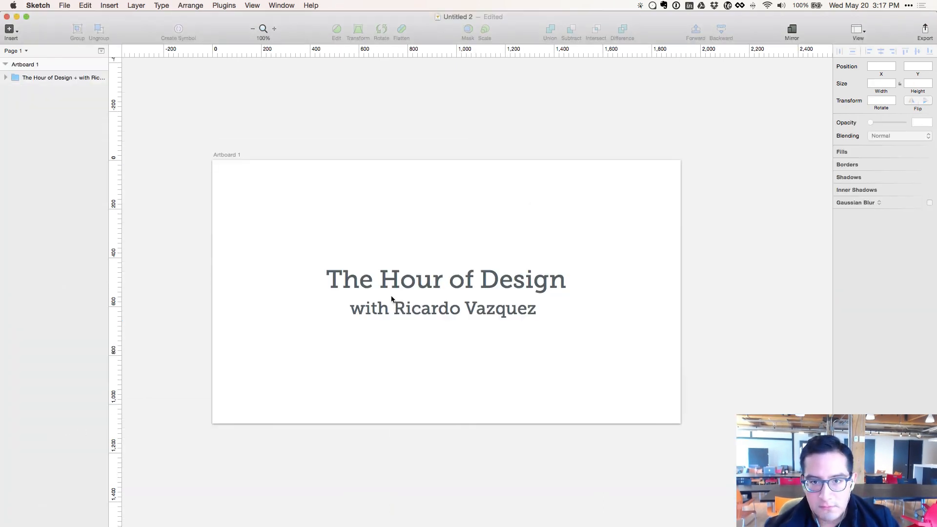
key(super+v)
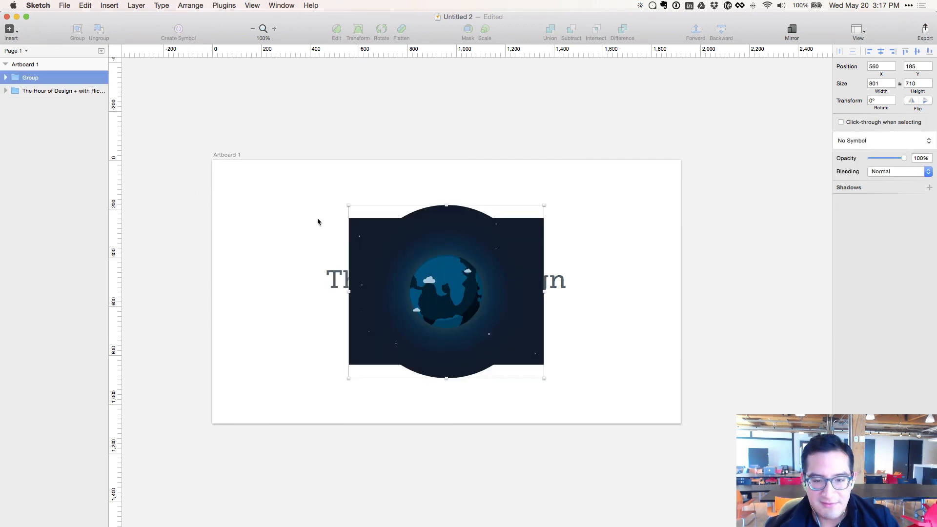
click(229, 205)
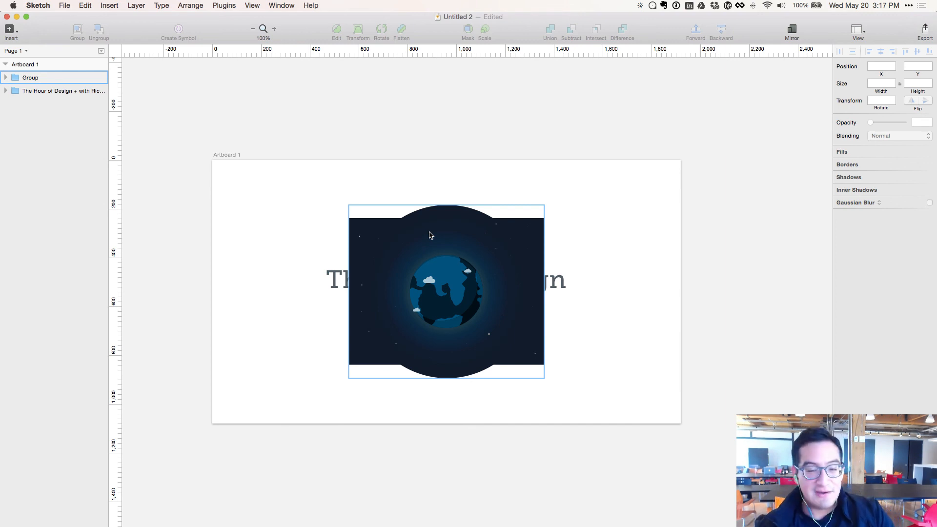
drag(429, 236, 426, 178)
click(258, 252)
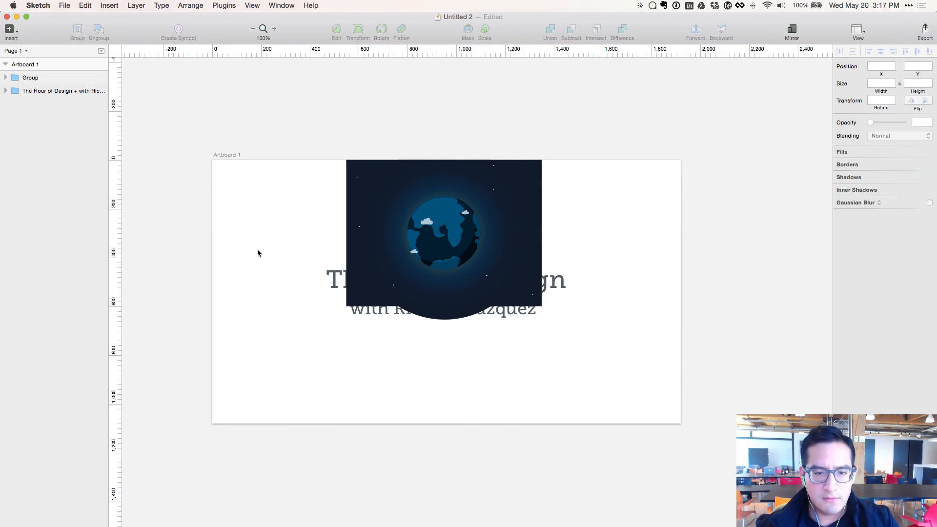
- Add a background rectangle of about 1927 × 1080 beneath all the artboard's layers, filled with the dark navy sampled from the Earth artwork
key(r)
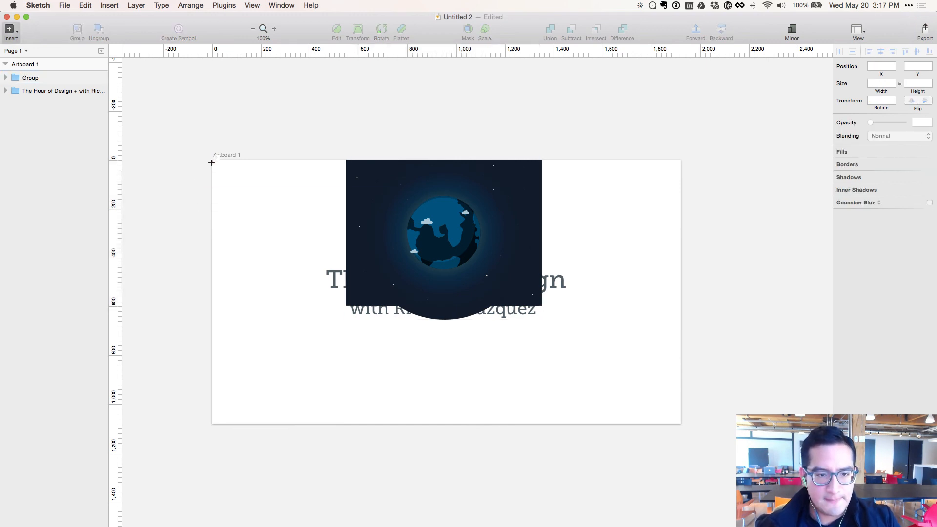
drag(211, 162, 682, 423)
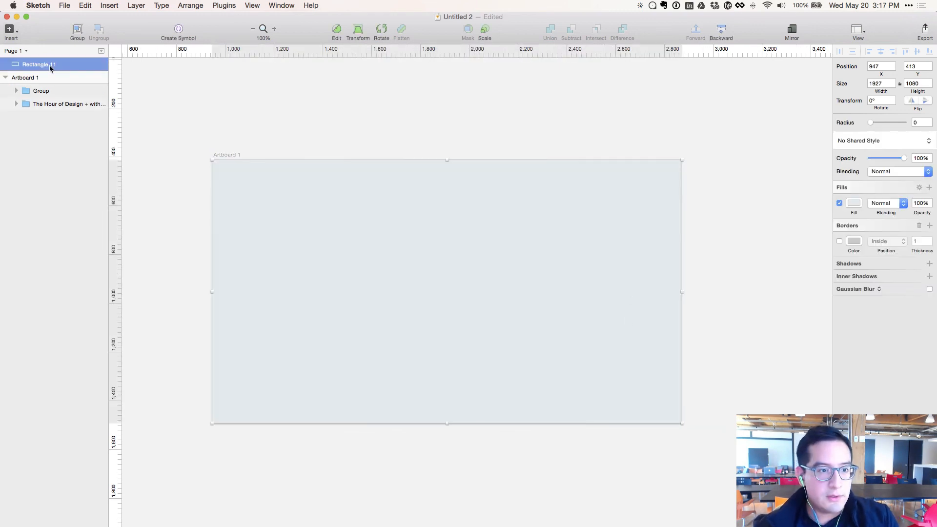
drag(51, 68, 48, 110)
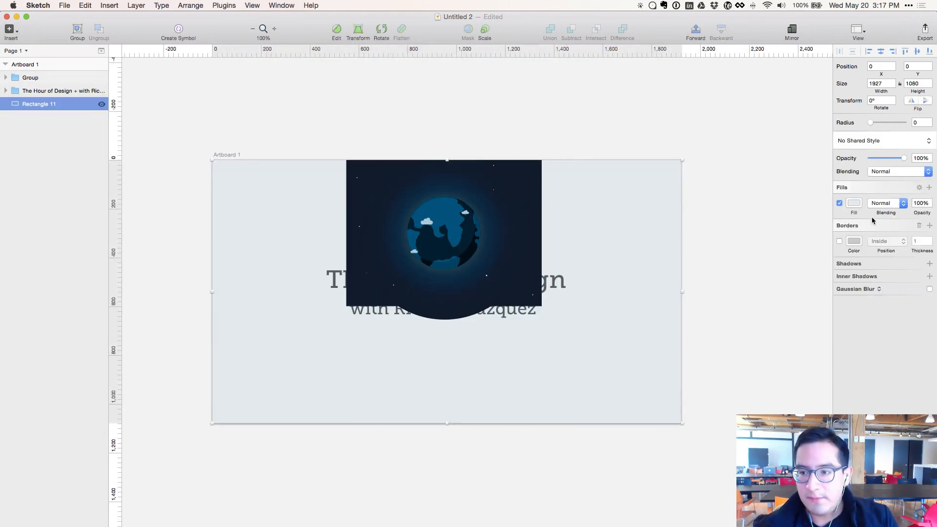
key(ctrl+c)
click(504, 203)
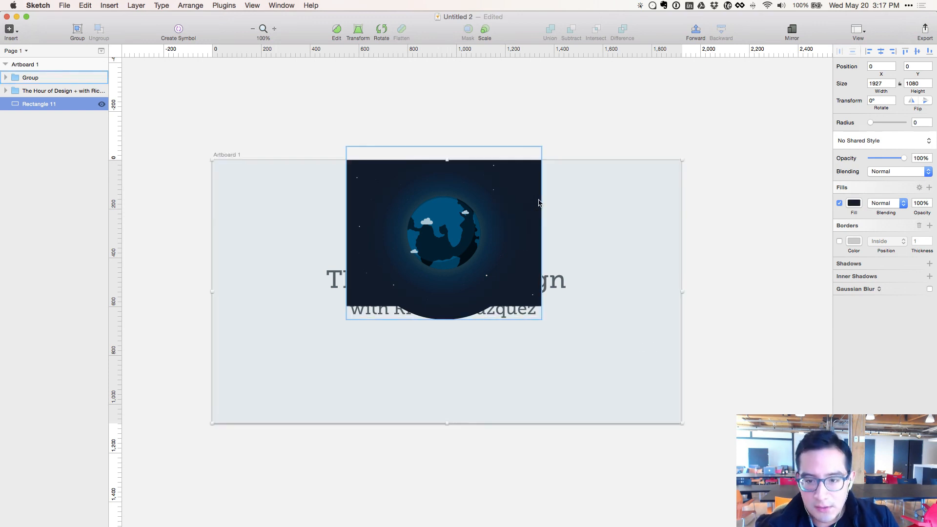
- Move The Hour of Design title group down below the globe, to a Y position of 679
click(360, 321)
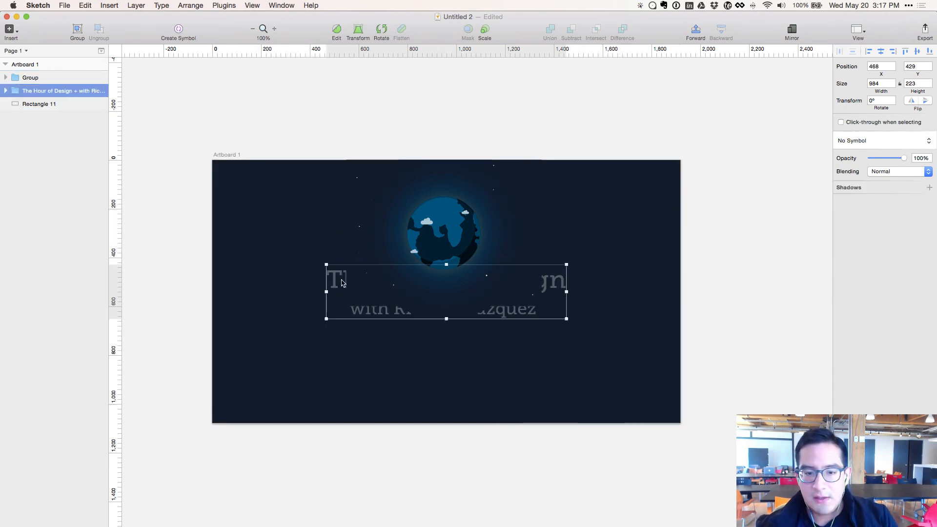
key(shift+Down)
key(shift+Down)
key(shift+Down)
key(shift+Down)
key(shift+Down)
key(shift+Down)
key(shift+Down)
key(shift+Down)
key(shift+Down)
key(shift+Down)
key(shift+Down)
key(shift+Down)
key(shift+Down)
key(shift+Down)
key(shift+Down)
key(shift+Down)
key(shift+Down)
key(shift+Down)
key(shift+Down)
key(shift+Down)
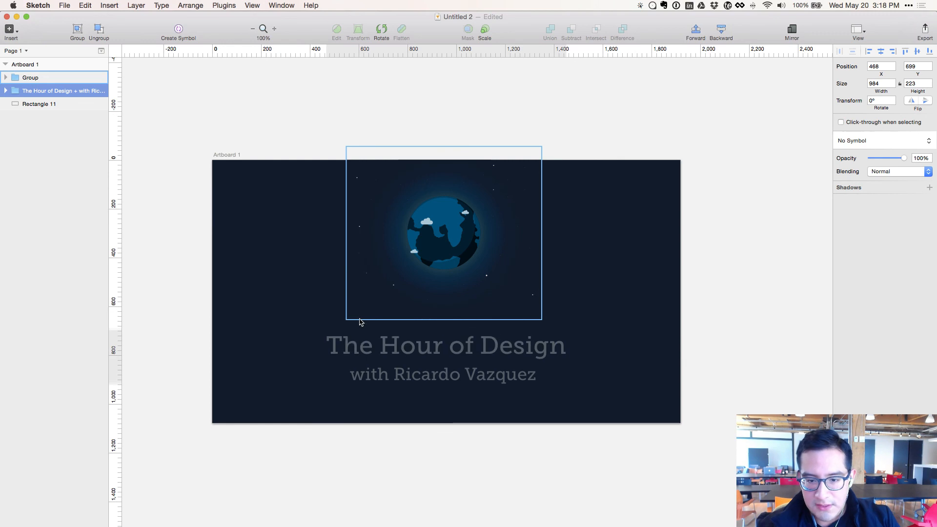
key(Escape)
- Nudge the navy background rectangle up to a Y position of -1 and set its width to 1920
click(308, 230)
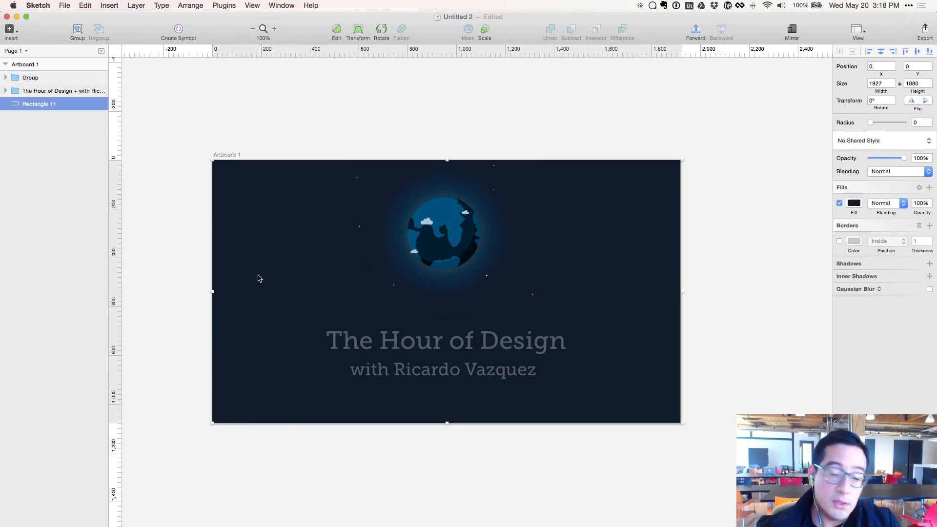
click(521, 462)
click(566, 408)
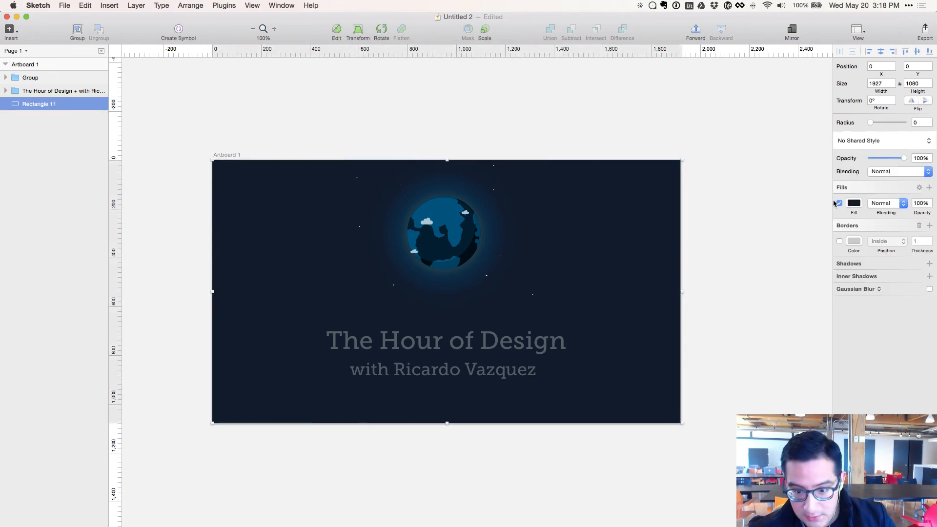
key(Down)
key(Up)
key(Up)
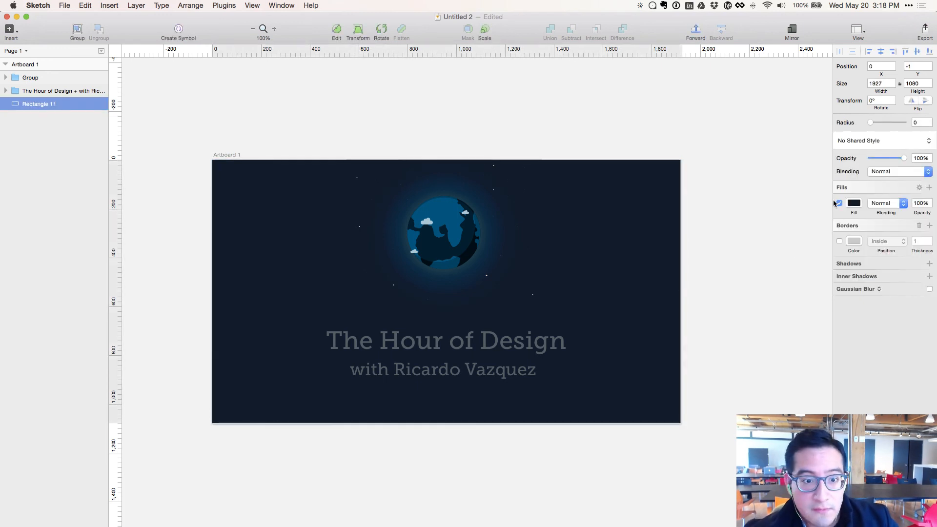
click(894, 85)
key(BackSpace)
text(0)
key(Return)
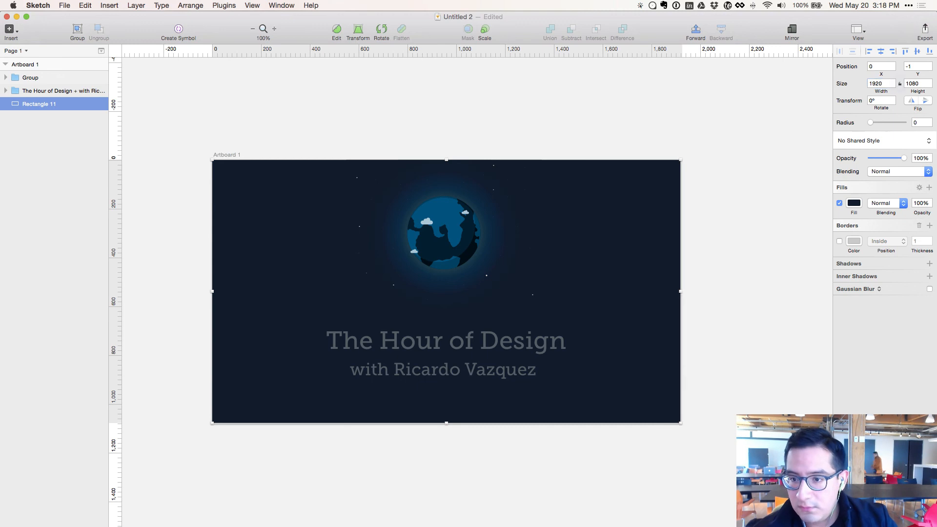
key(Tab)
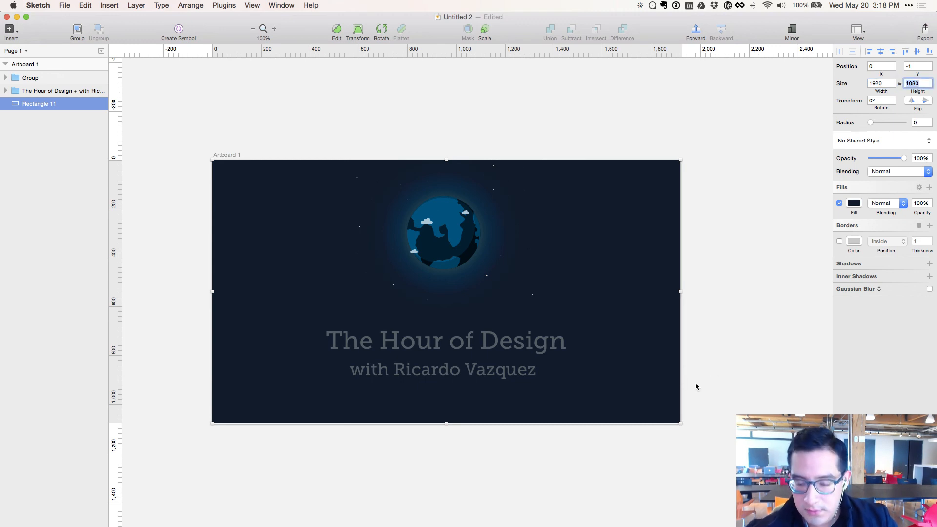
key(Return)
click(612, 493)
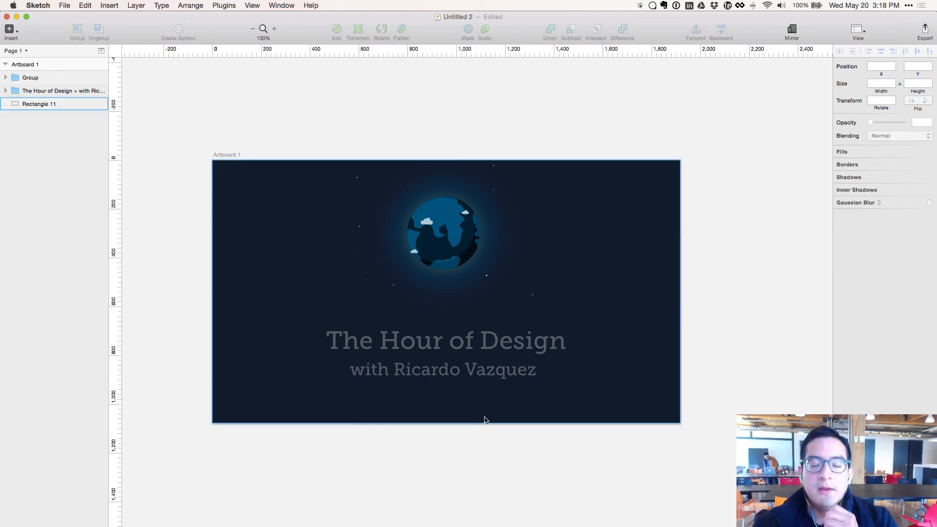
click(442, 376)
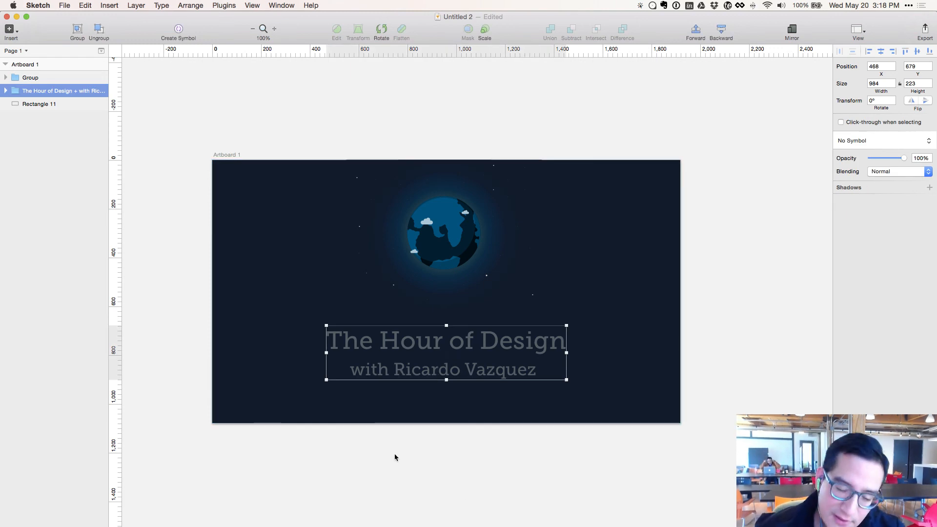
key(Escape)
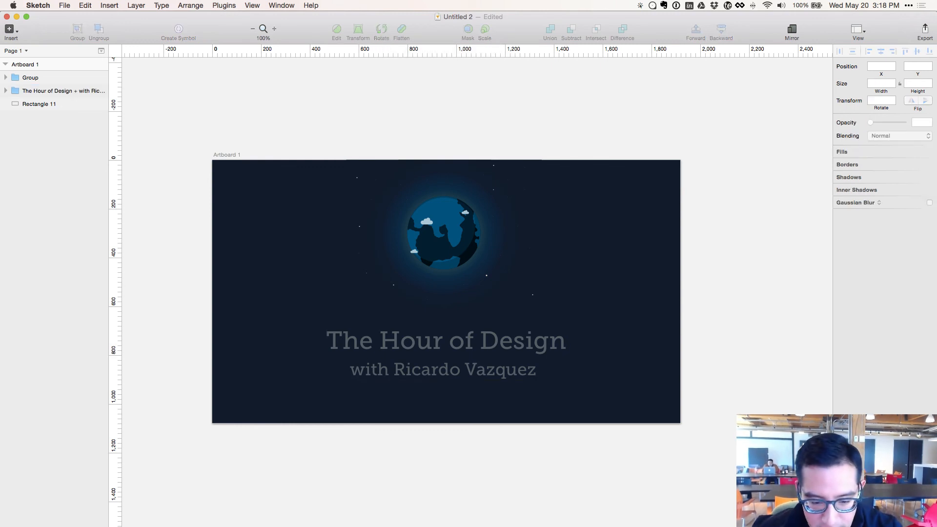
- Switch to Firefox and open the Google Web Fonts Typographic Project page, femmebot.github.io/google-type/, in a new tab
key(super+Tab)
key(super+t)
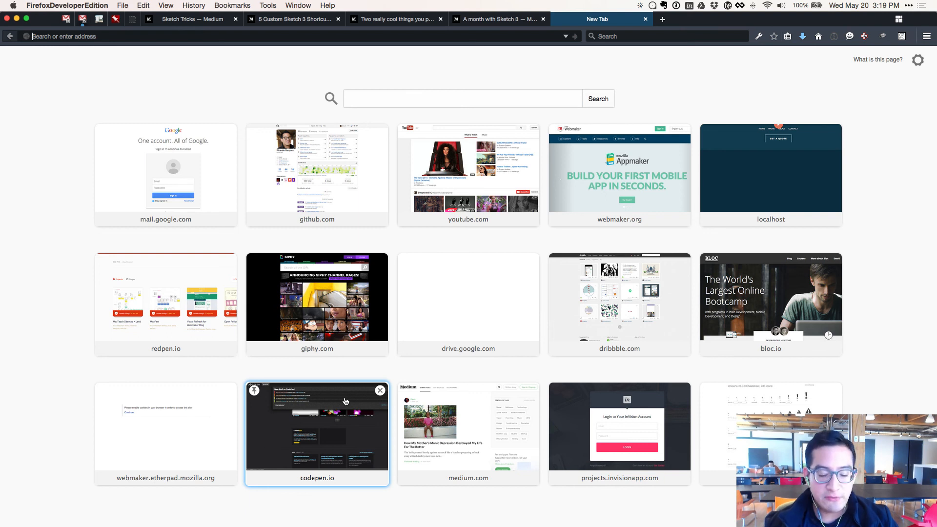
text(google)
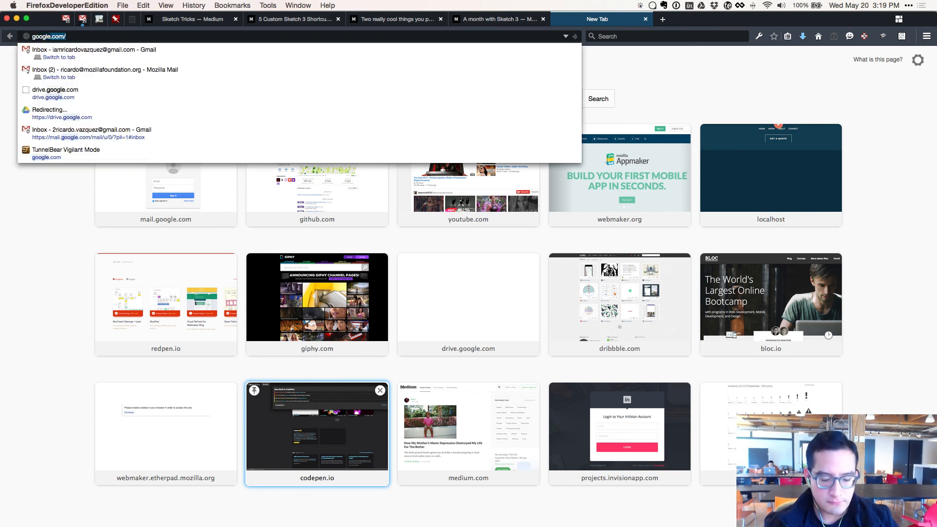
text( fonts)
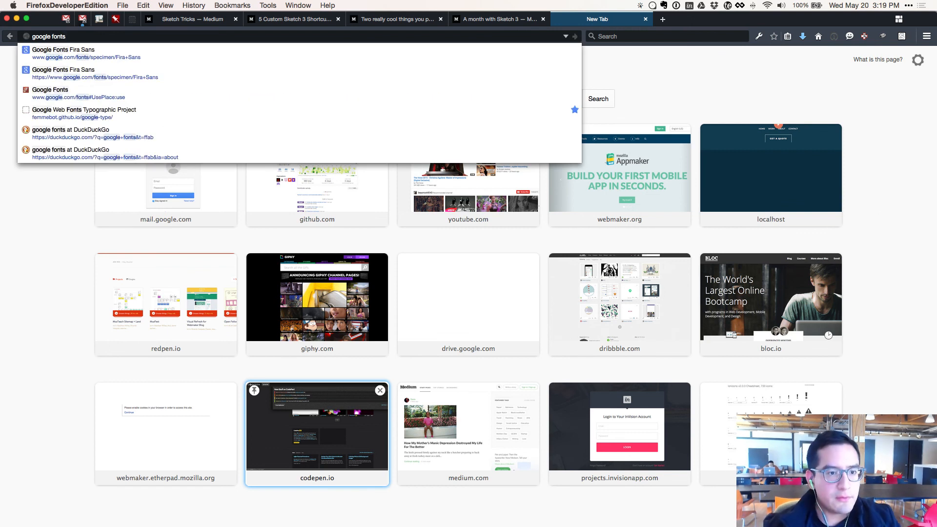
key(super+l)
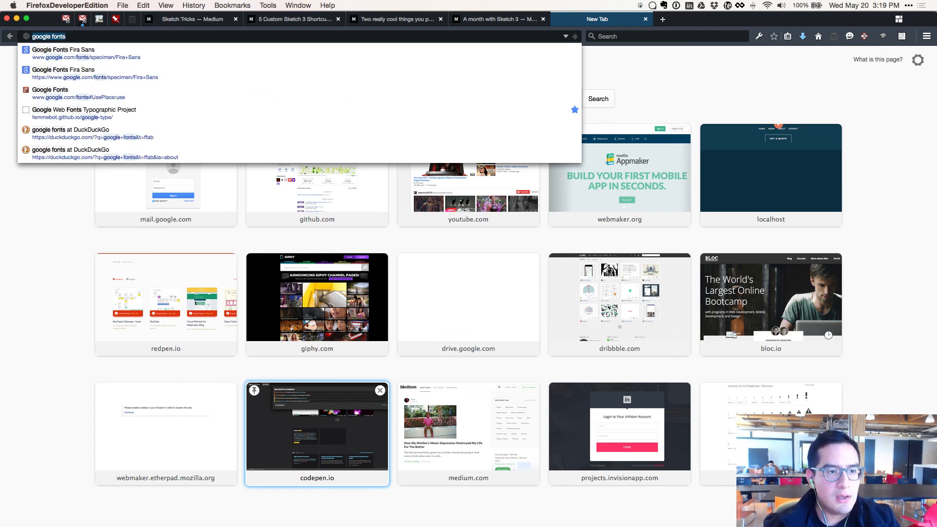
key(Down)
key(Down)
key(Down)
key(Down)
key(Down)
key(Up)
key(Return)
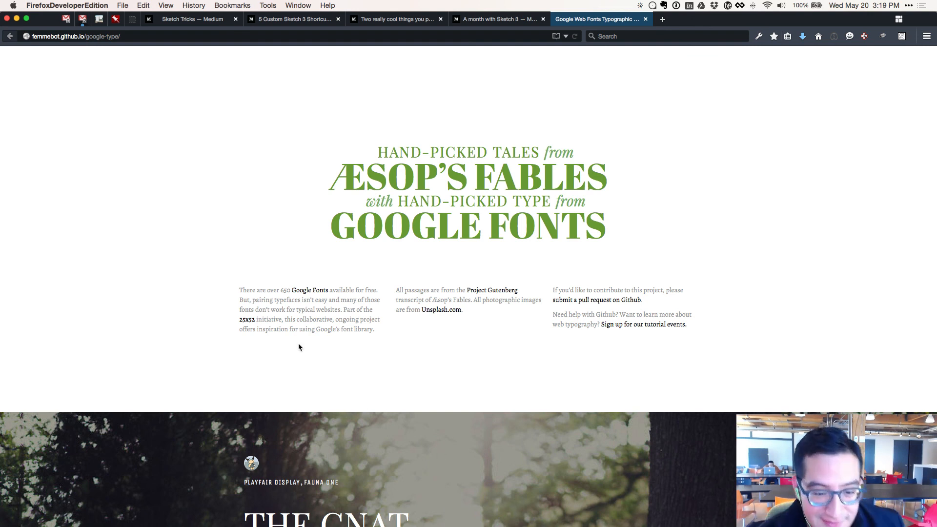
- Read the introduction on Google Fonts and skim the first type pairing samples down to The Oak and the Reeds
drag(258, 291, 320, 320)
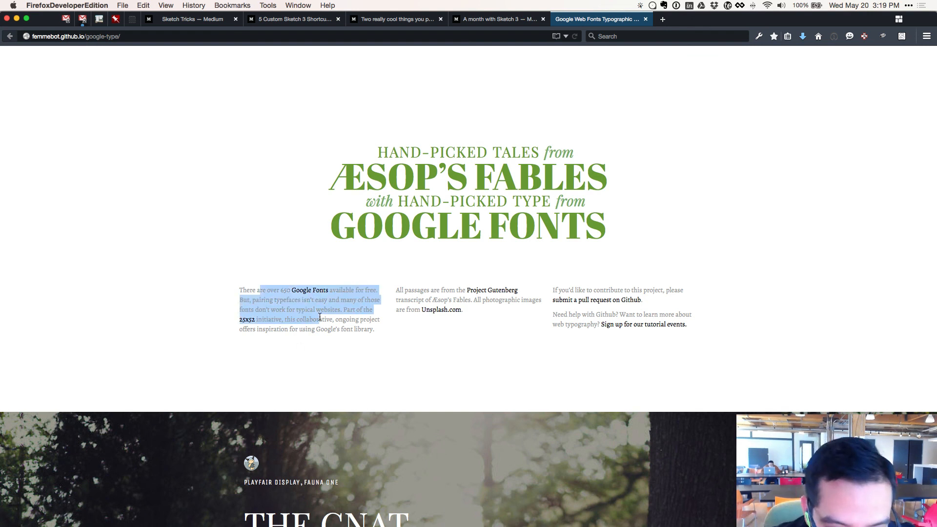
click(345, 345)
scroll(344, 389, down, 5)
scroll(359, 346, down, 6)
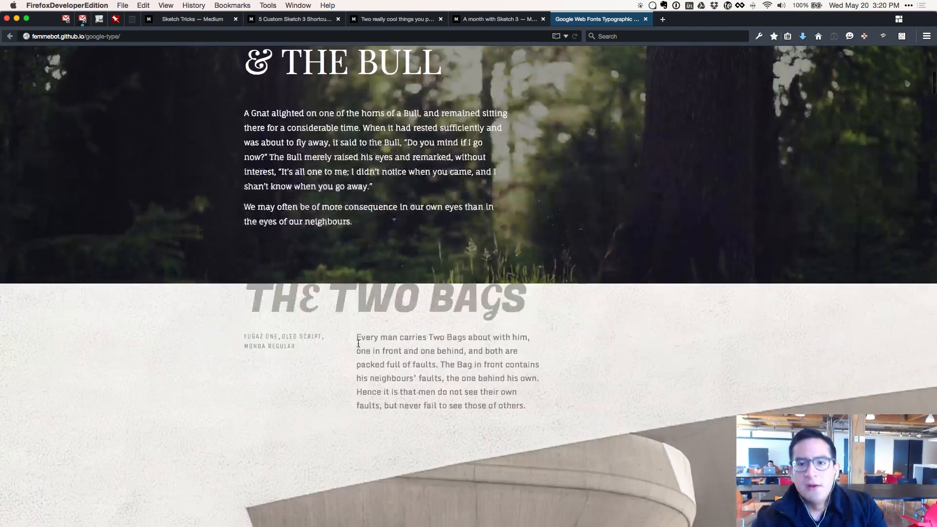
scroll(355, 309, down, 5)
scroll(350, 292, down, 5)
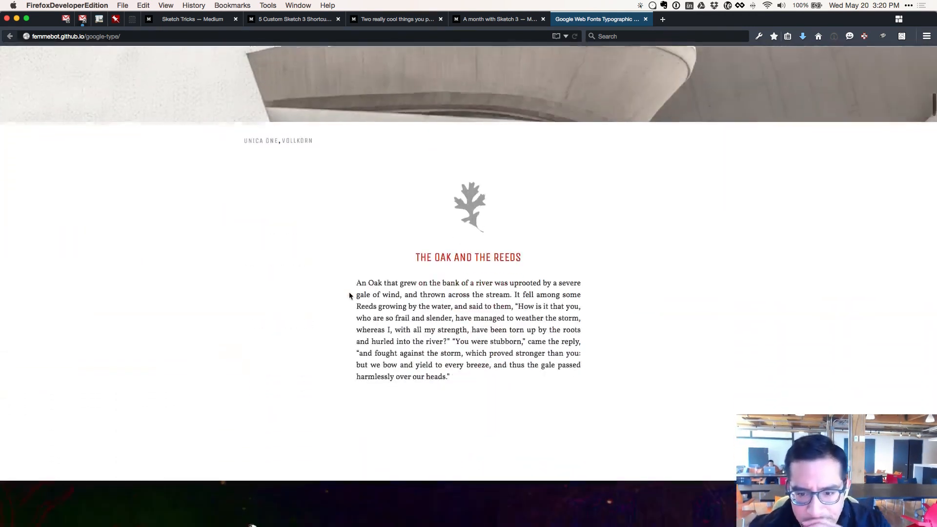
- Examine the Playfair Display and Fauna One pairing in The Gnat & the Bull sample
scroll(349, 292, up, 15)
scroll(349, 292, down, 3)
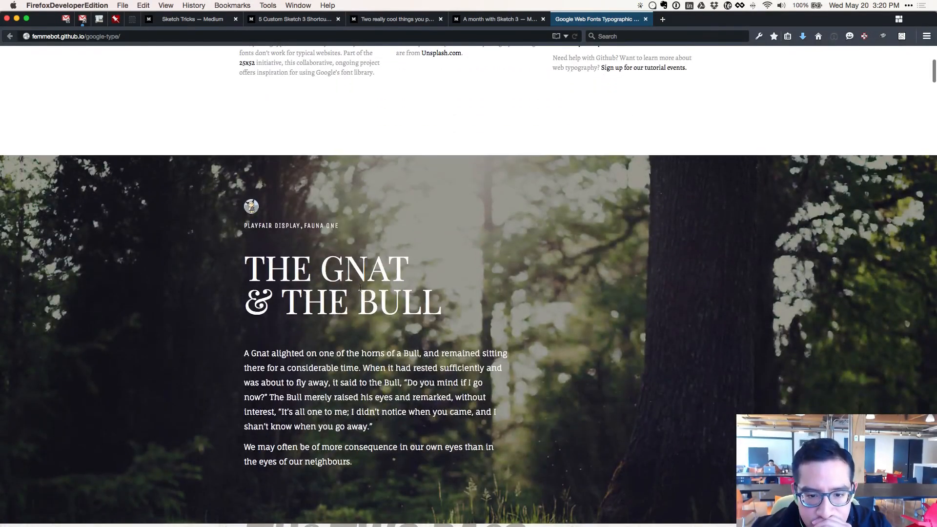
drag(328, 303, 442, 308)
click(425, 346)
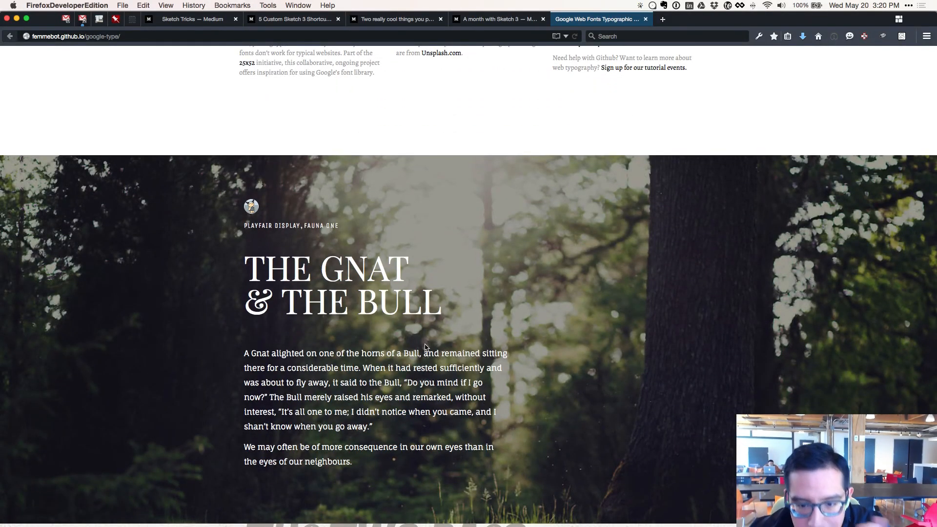
scroll(424, 346, down, 6)
scroll(425, 347, up, 8)
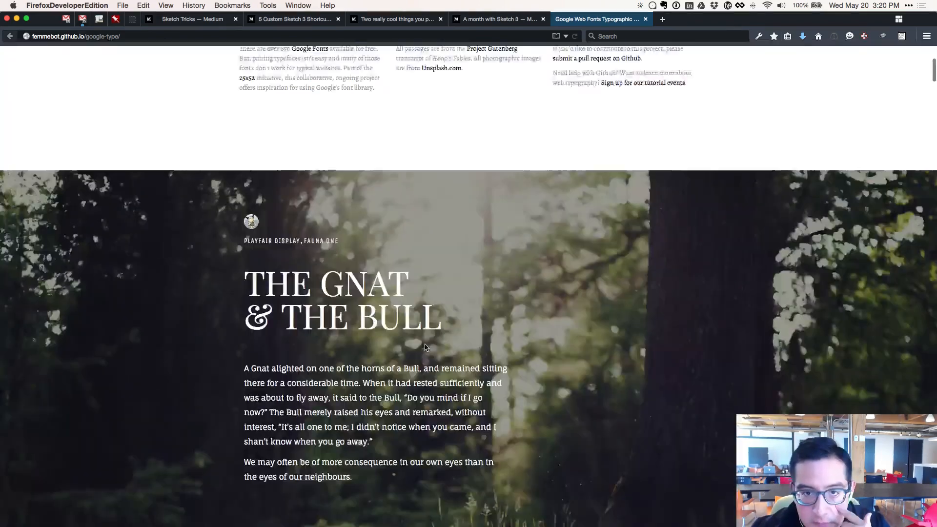
- Examine the Unica One heading and Vollkorn body text pairing in The Oak and the Reeds sample
scroll(425, 345, down, 1)
scroll(426, 345, down, 15)
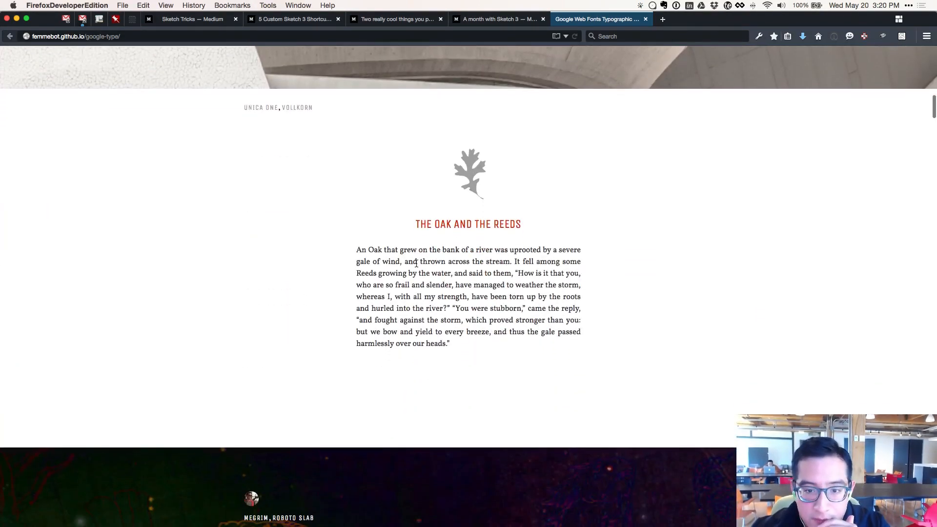
drag(409, 228, 519, 348)
click(519, 348)
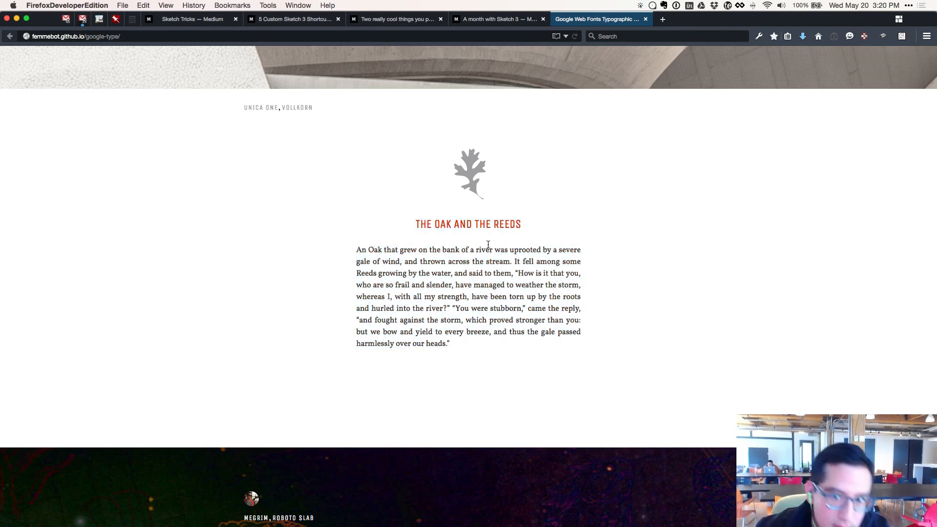
drag(521, 228, 444, 225)
click(424, 242)
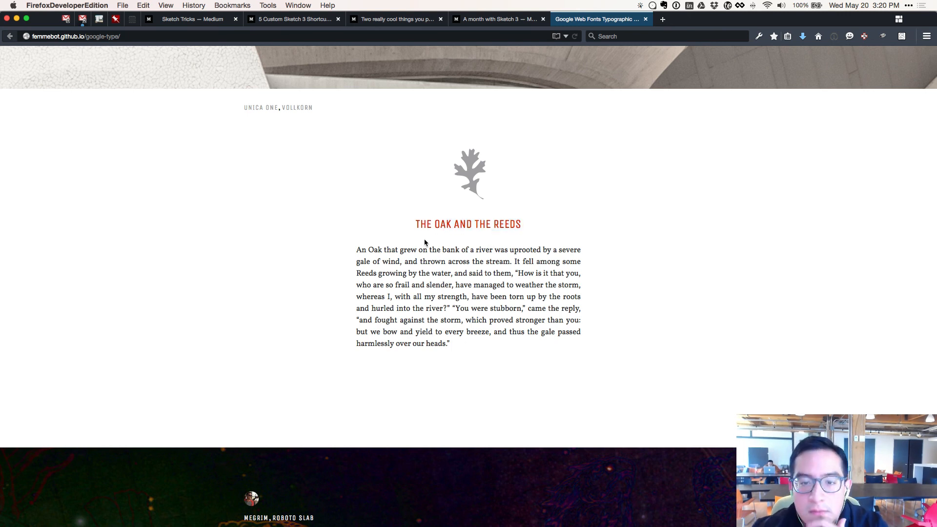
scroll(422, 242, down, 1)
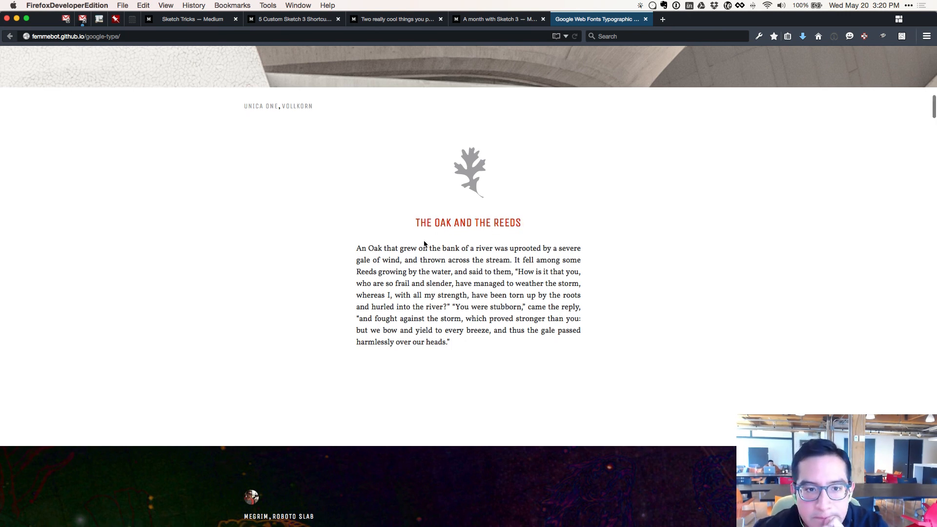
drag(397, 251, 387, 291)
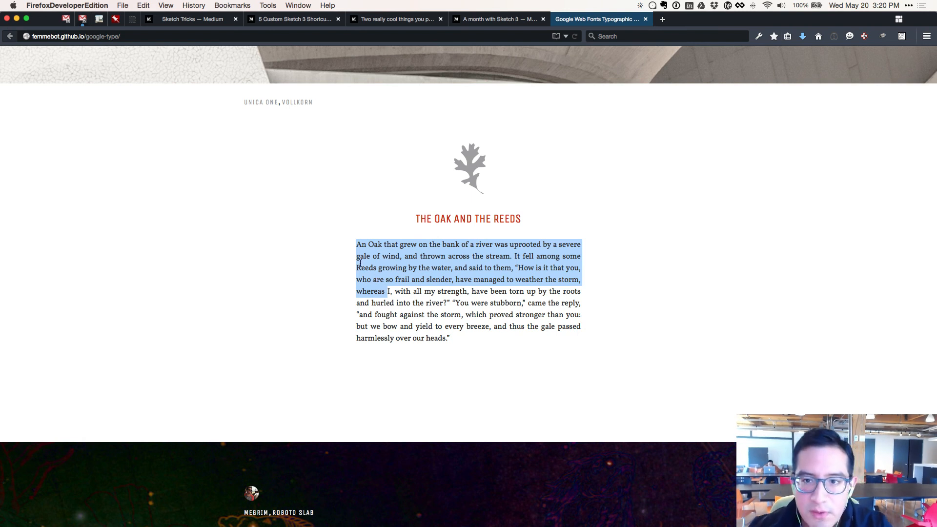
click(372, 251)
drag(372, 250, 478, 343)
click(478, 343)
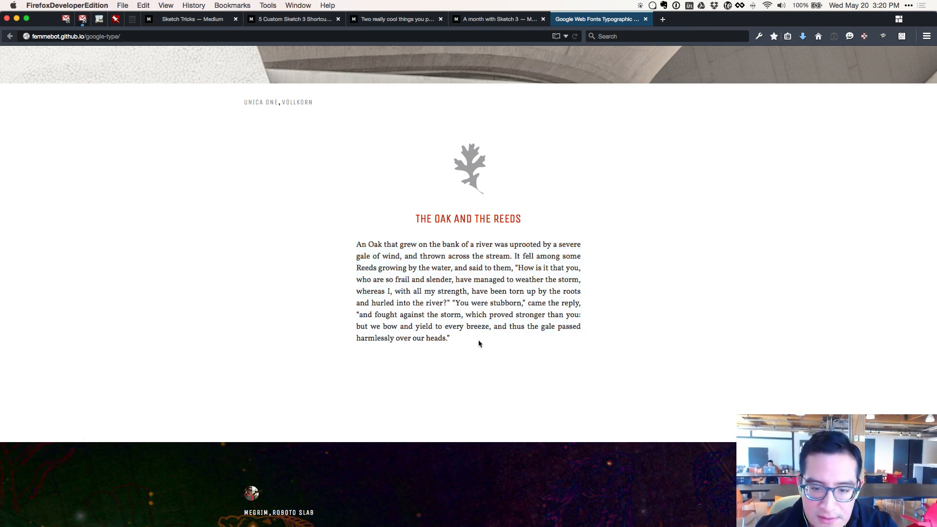
- Examine the Megrim heading and Roboto Slab body text pairing in The Astronomer sample
scroll(476, 343, down, 10)
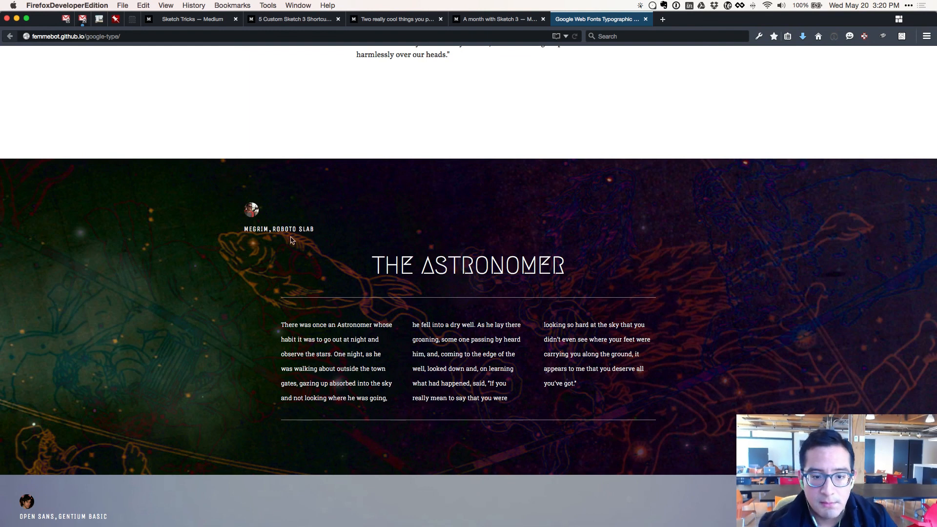
scroll(332, 310, down, 2)
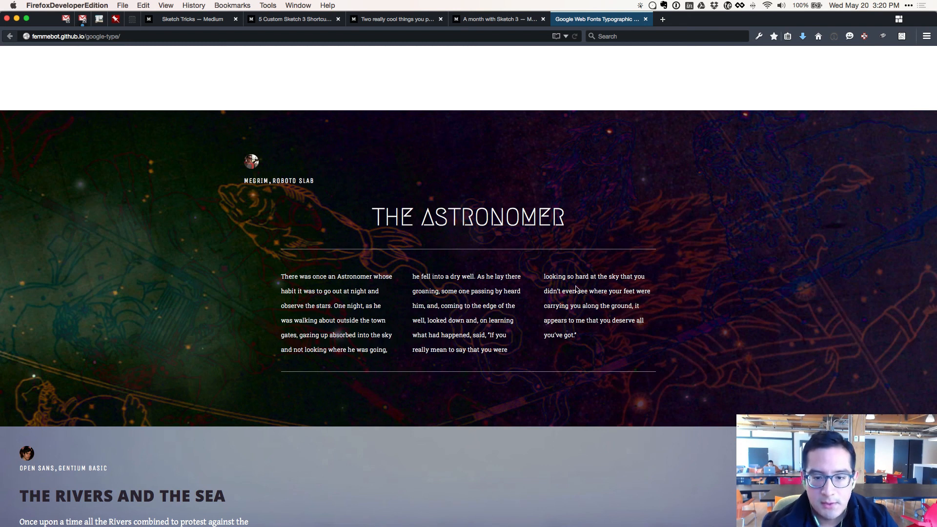
scroll(575, 289, down, 1)
scroll(637, 363, down, 10)
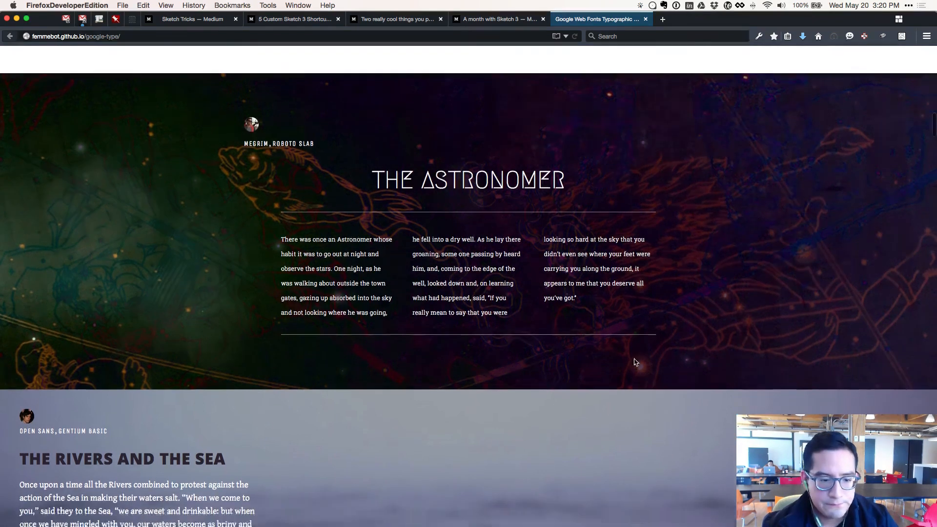
- Skim the following type pairing samples down to The Fox & the Grapes and return to The Astronomer
scroll(636, 361, down, 20)
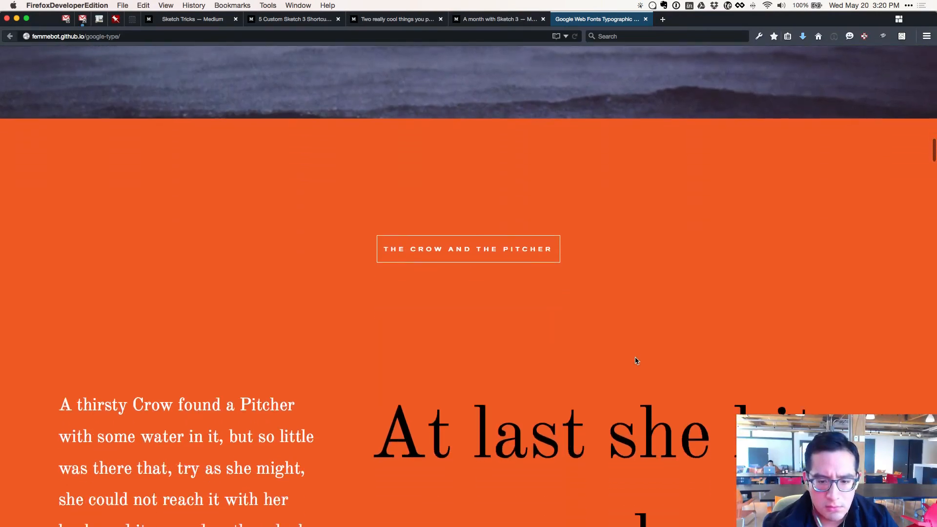
scroll(640, 355, down, 20)
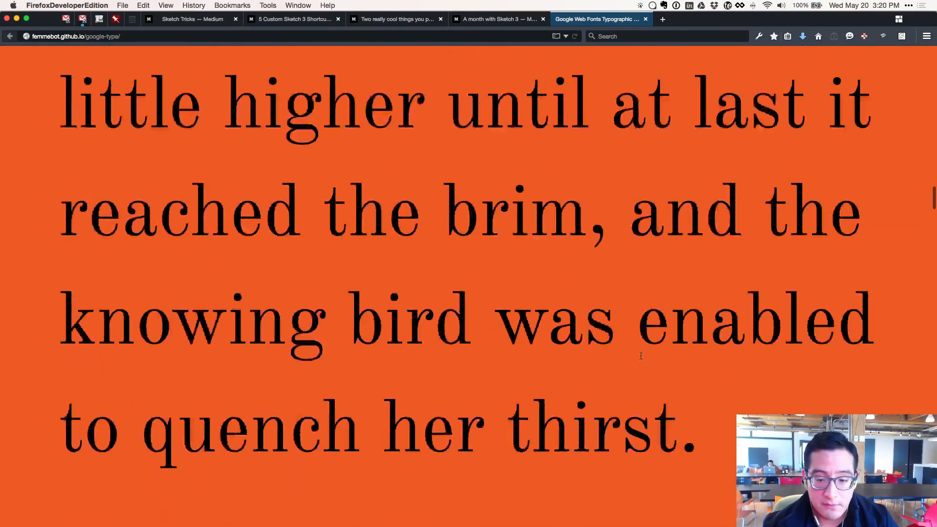
scroll(639, 358, down, 20)
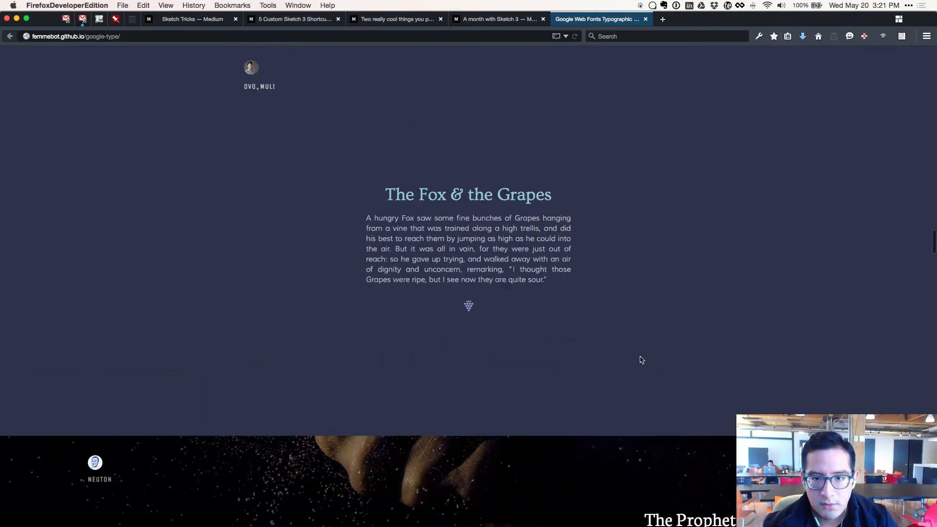
scroll(637, 360, up, 20)
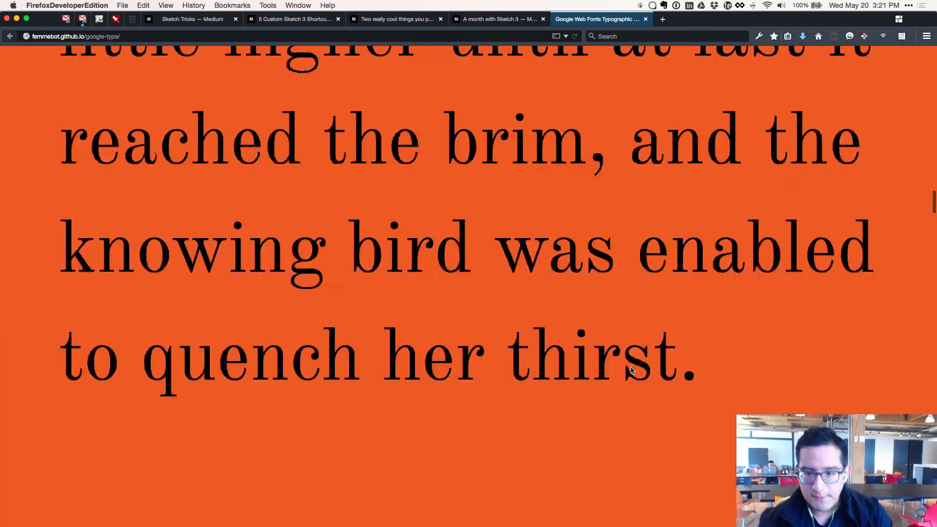
scroll(629, 374, down, 20)
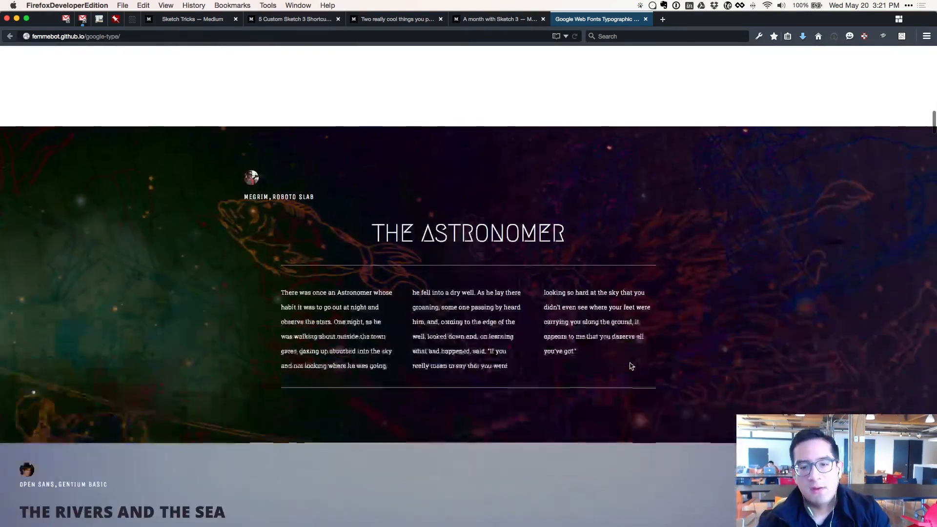
- Switch to Sketch and set the typeface of the The Hour of Design title to Megrim
key(super+Tab)
key(super+Tab)
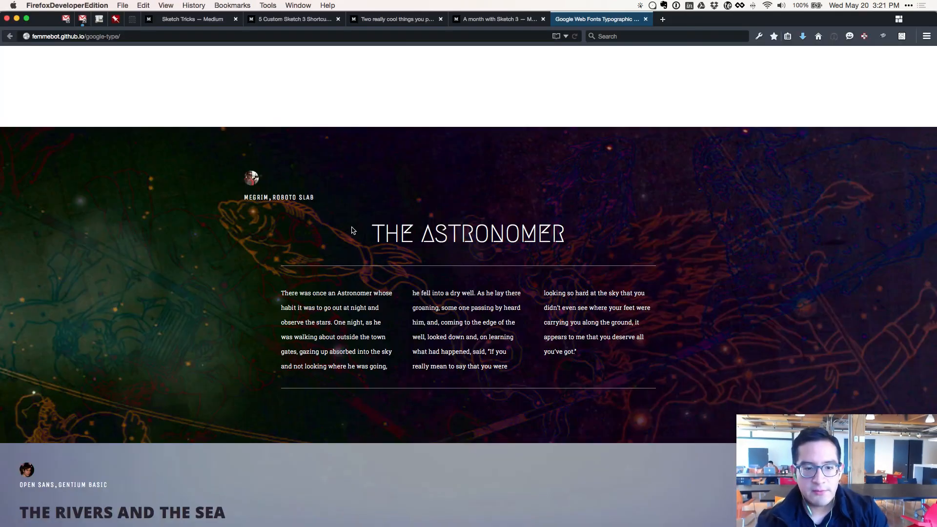
key(super+Tab)
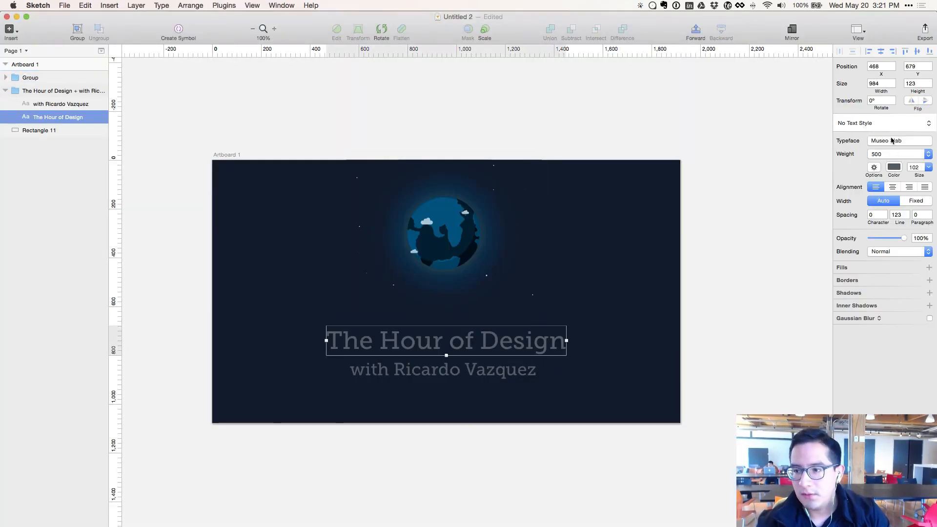
click(891, 141)
text(meg)
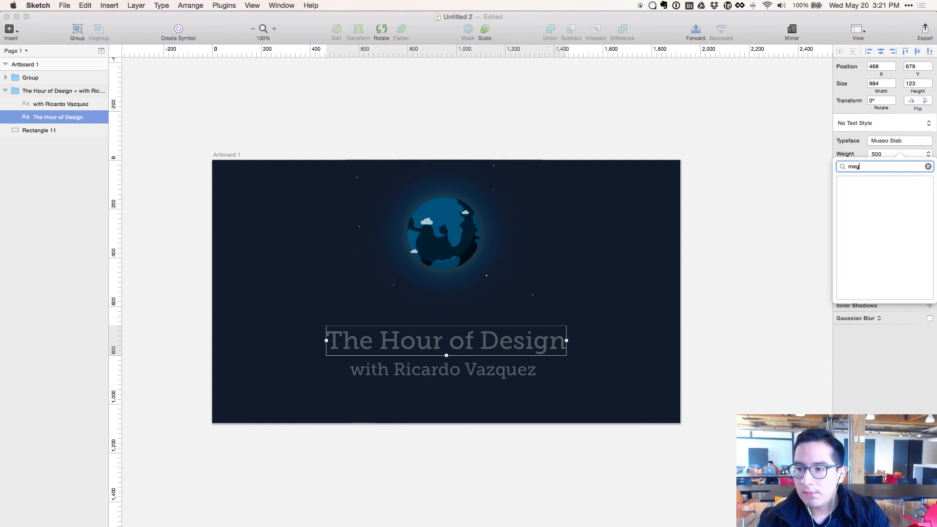
key(Down)
key(Return)
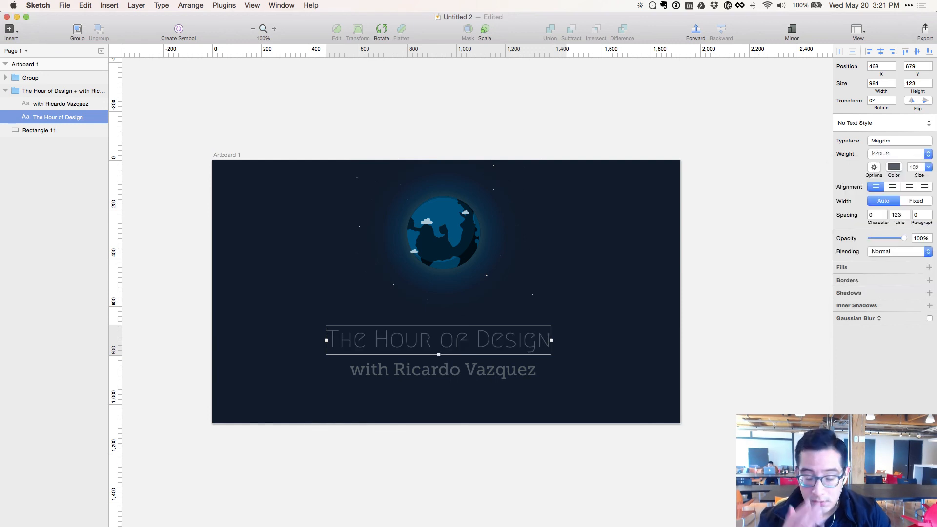
- Replace the title text with the all-capitals wording THE HOUR OF DESIGN
double_click(389, 346)
text(THE)
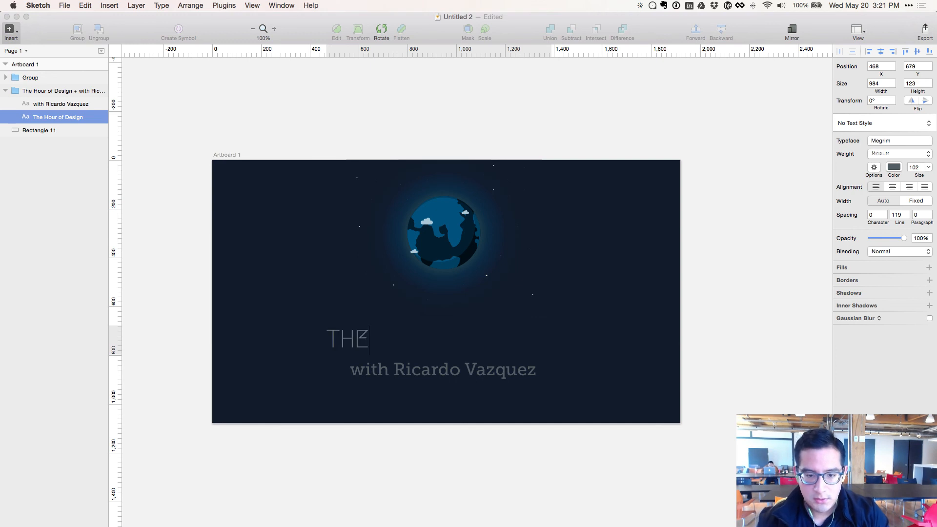
text( HOUR OF DESIGN)
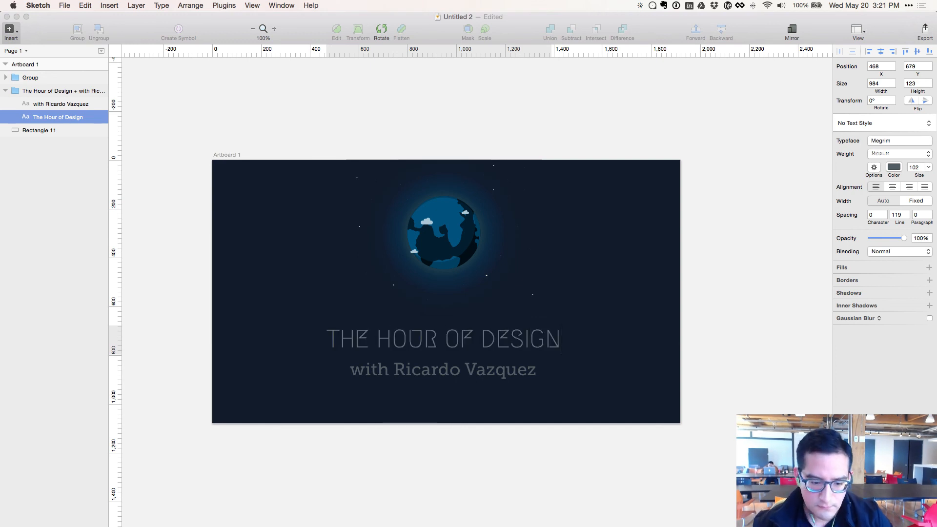
key(Escape)
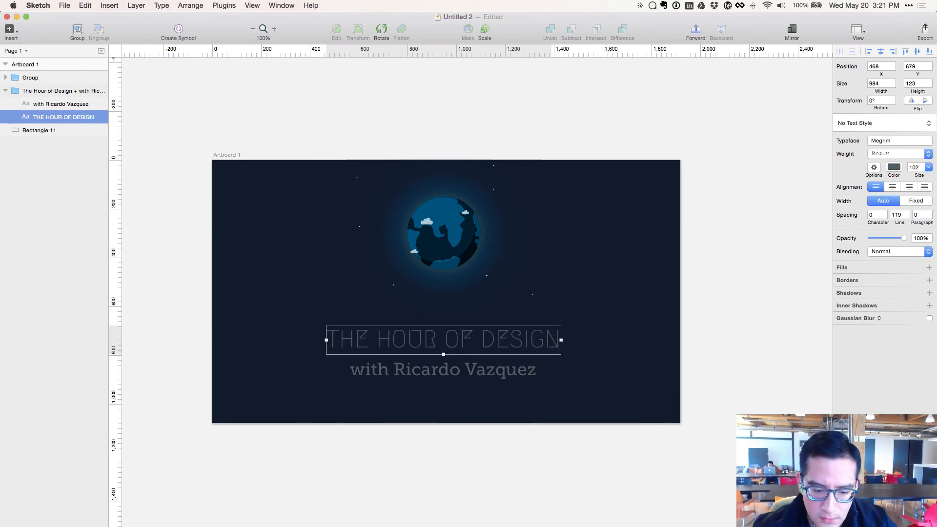
- Set the title's text color to white (FFFFFF) and its font size to 120
click(899, 169)
drag(859, 205, 691, 125)
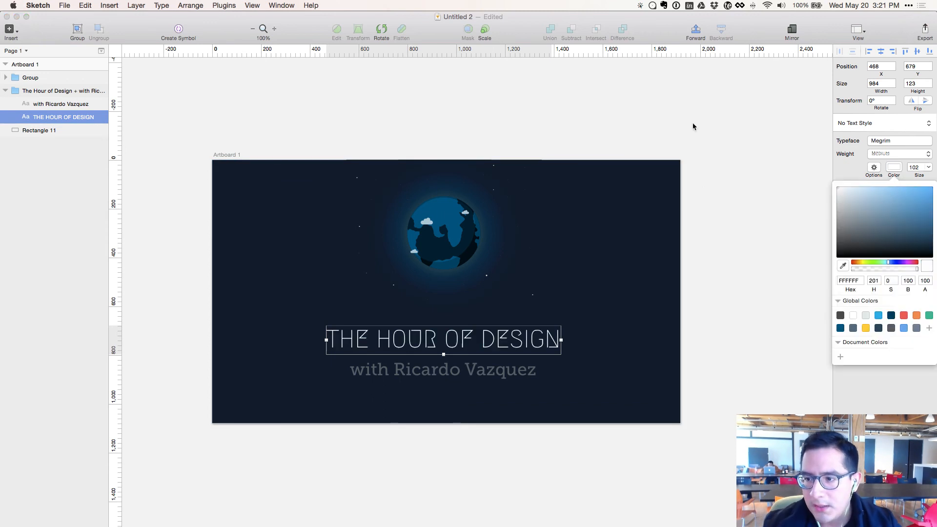
click(730, 183)
click(920, 168)
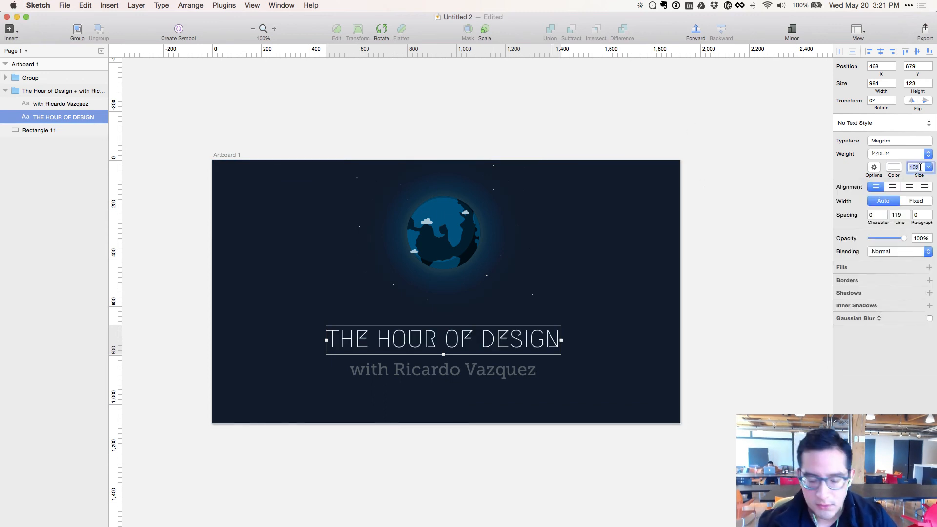
text(120)
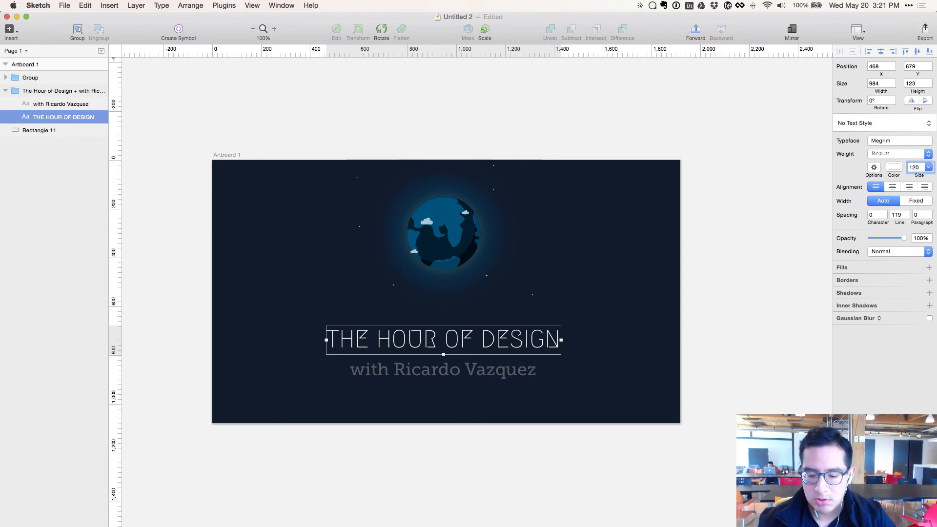
key(Return)
click(891, 188)
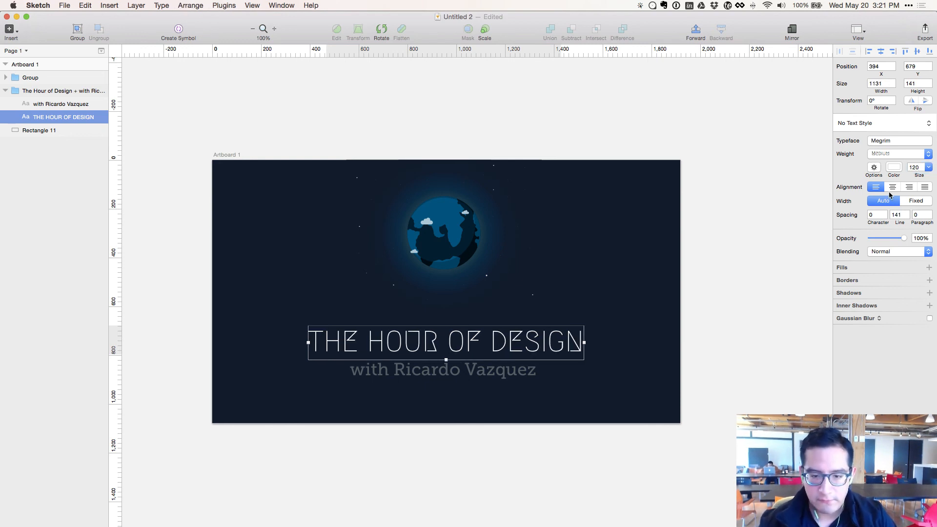
key(Escape)
- Select the title and subtitle group and nudge it up to Y 649 on the artboard
double_click(562, 337)
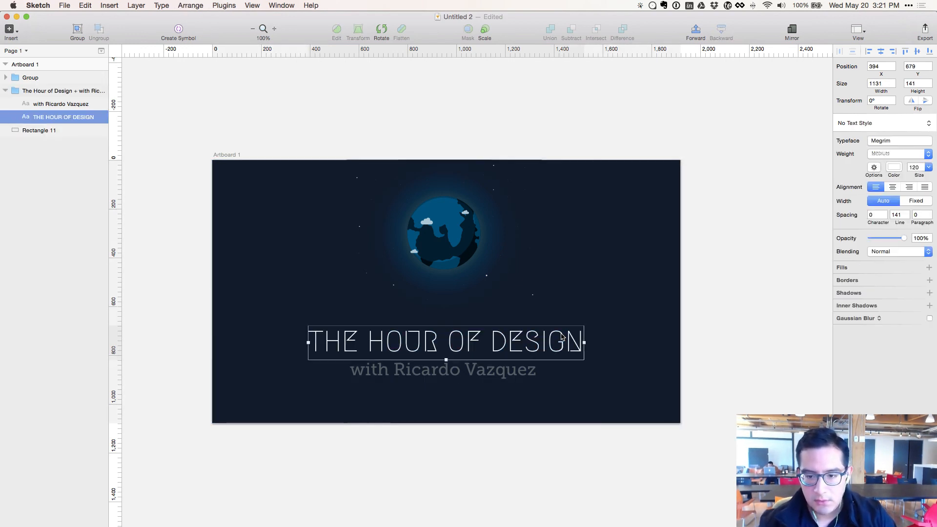
key(Escape)
key(shift+Up)
key(shift+Up)
key(shift+Up)
key(shift+Up)
key(shift+Up)
key(shift+Up)
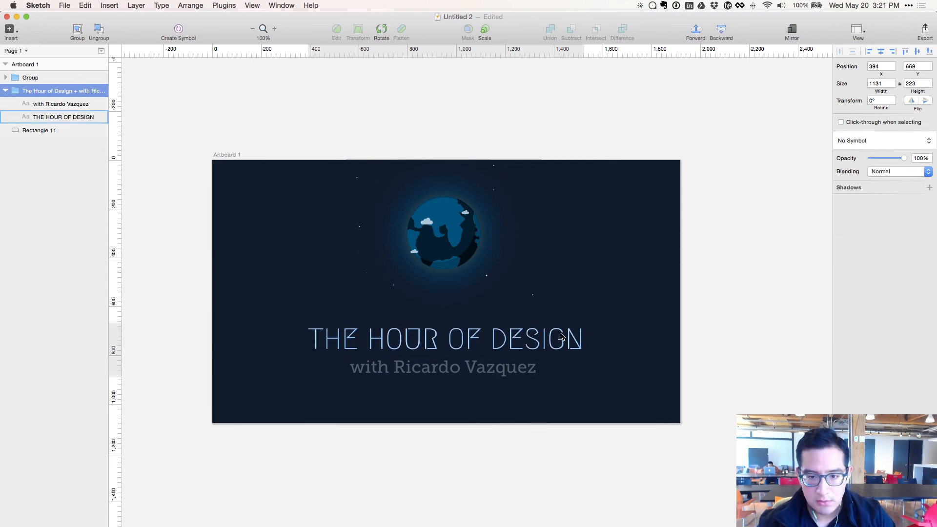
key(shift+Down)
key(shift+Down)
key(shift+Down)
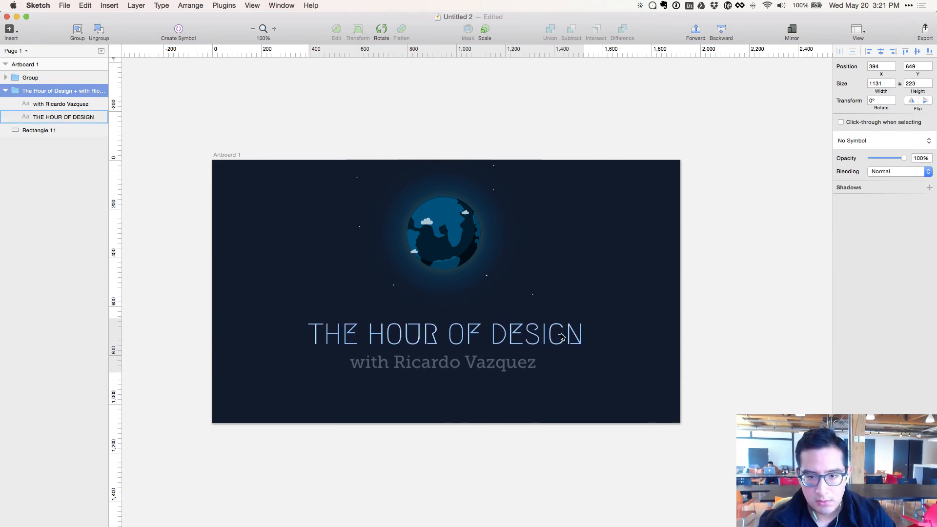
- Set the typeface of the subtitle below the title to Roboto Slab
click(279, 271)
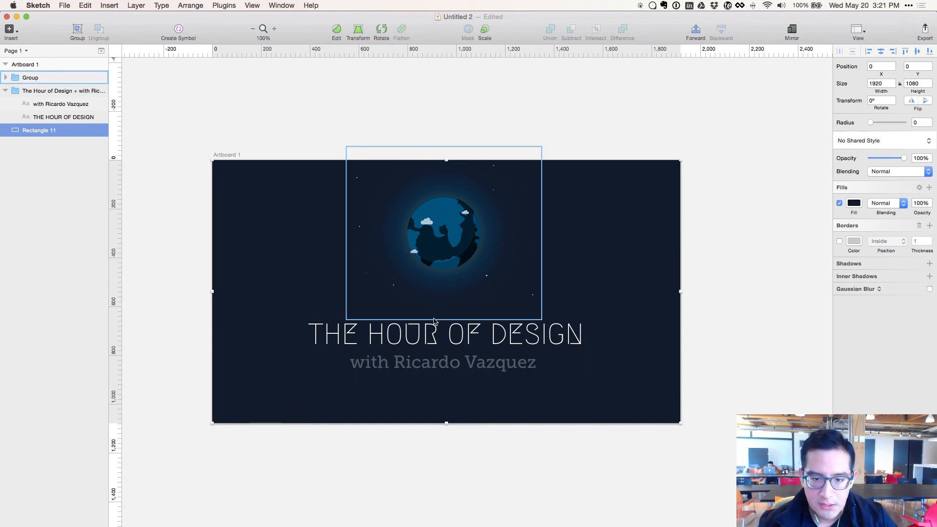
double_click(422, 364)
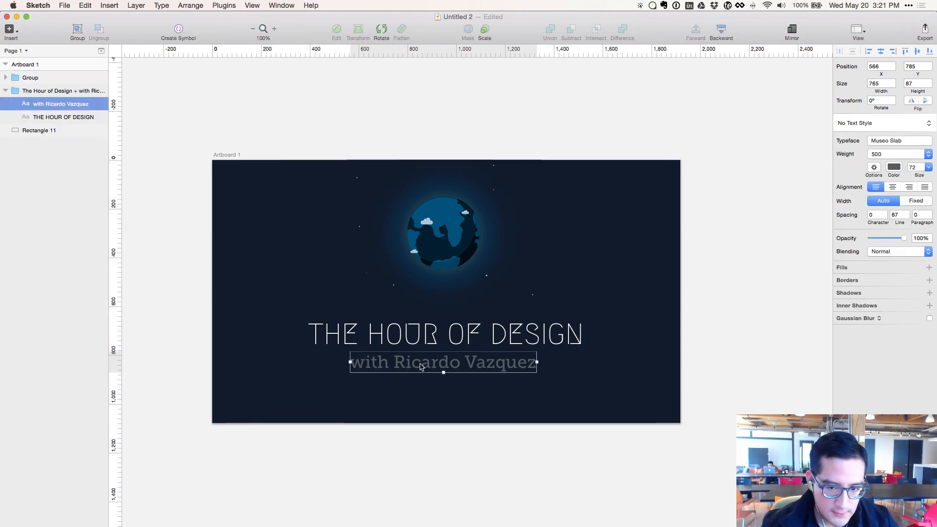
click(874, 142)
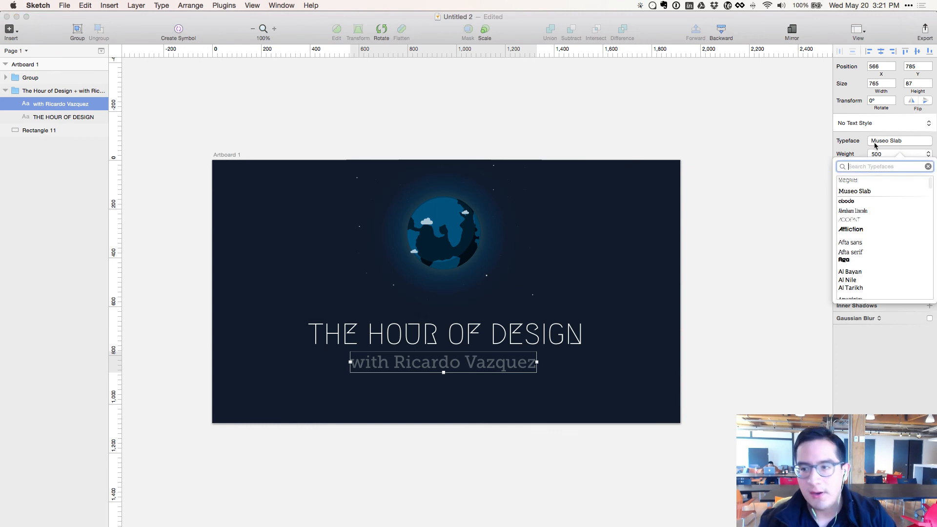
text(roboto)
key(Down)
key(Down)
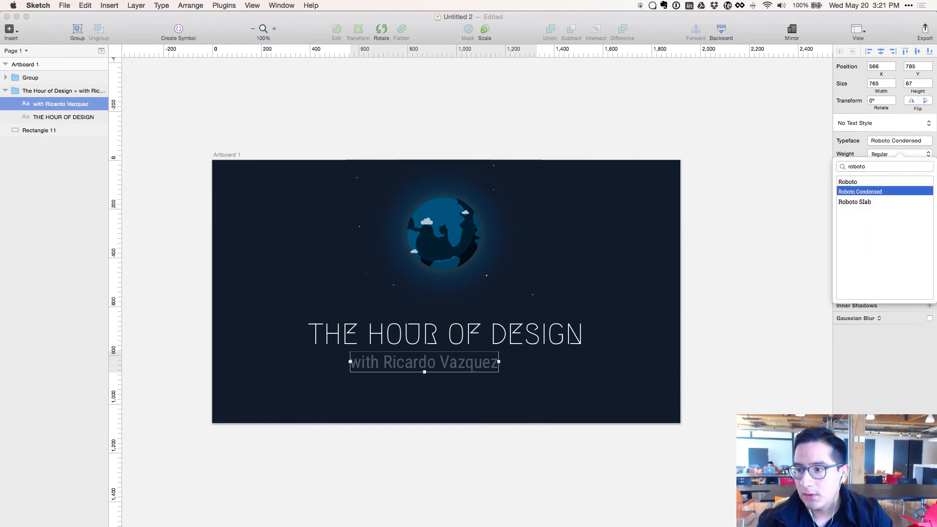
key(Return)
- Color the subtitle text white and set its weight to Light
click(890, 155)
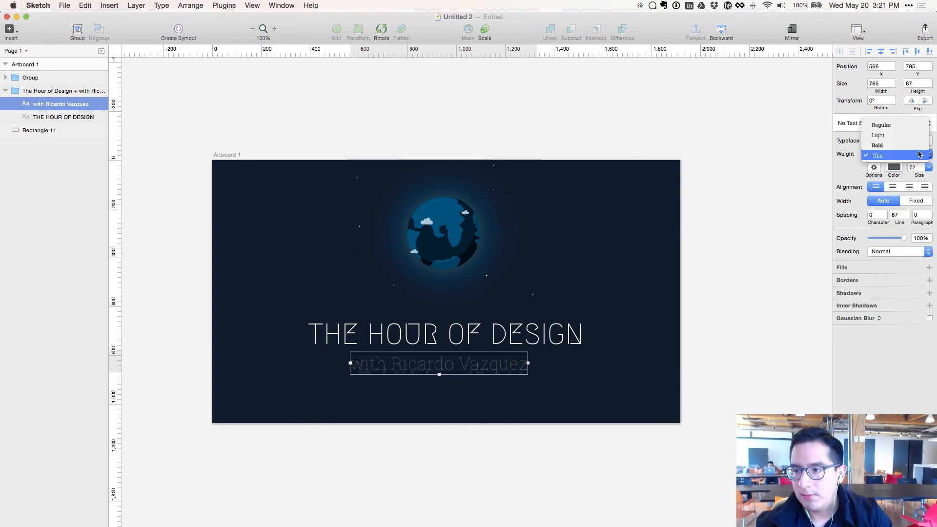
click(877, 155)
click(894, 167)
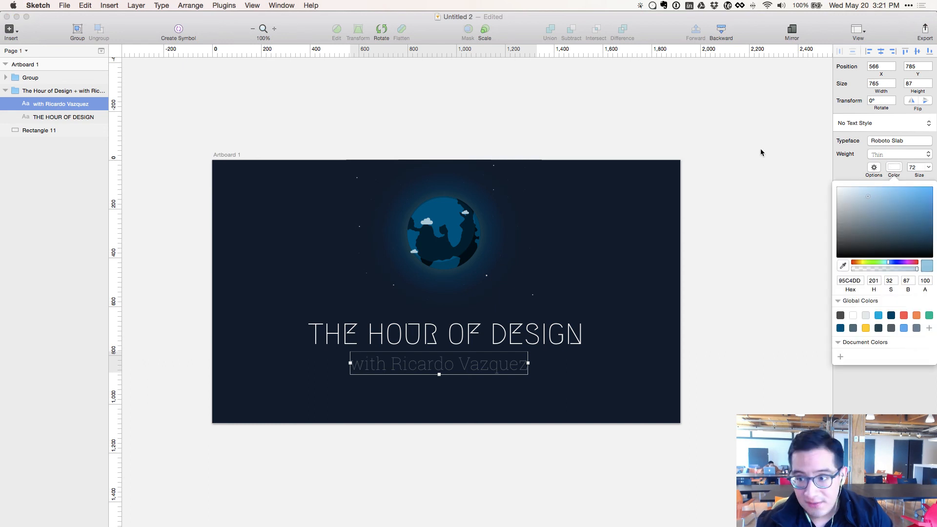
click(800, 174)
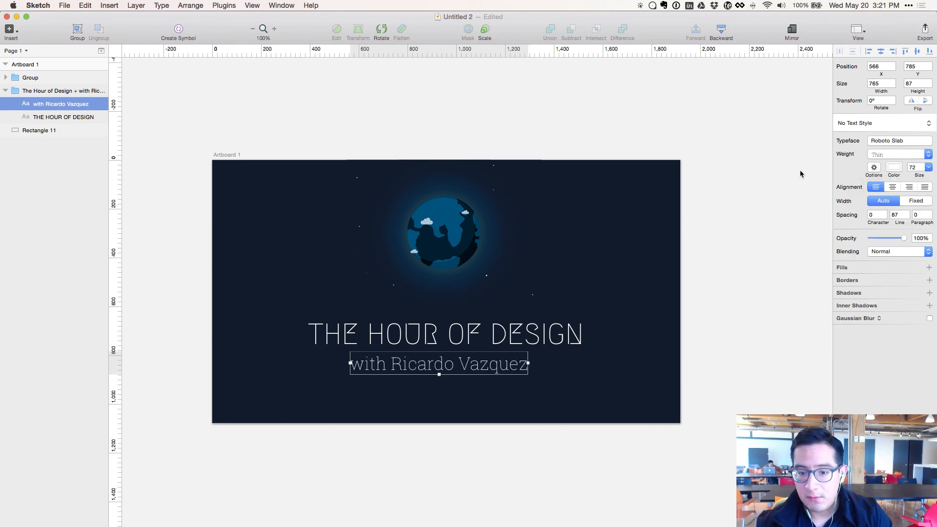
click(890, 155)
click(878, 128)
click(811, 228)
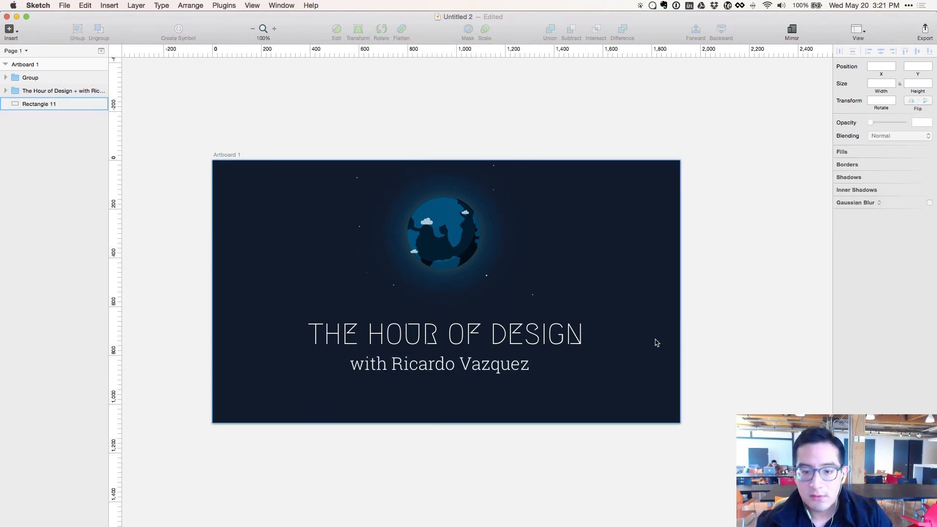
- Center the subtitle horizontally under the title at X 592 and lower the text group to Y 659
double_click(434, 367)
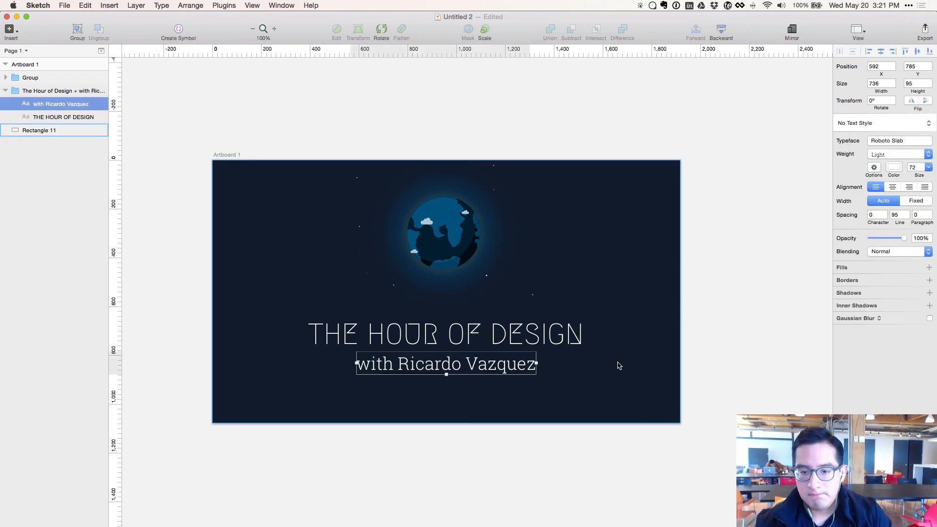
click(592, 359)
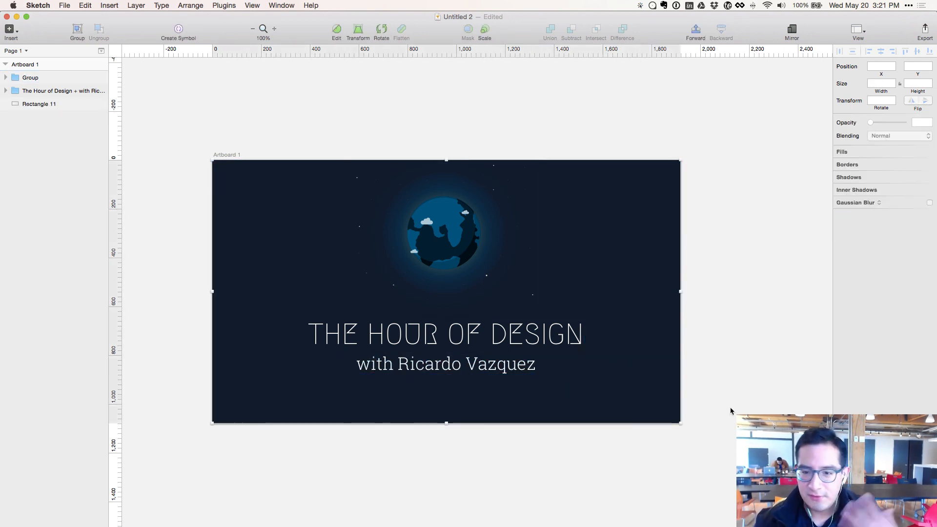
drag(467, 356, 467, 358)
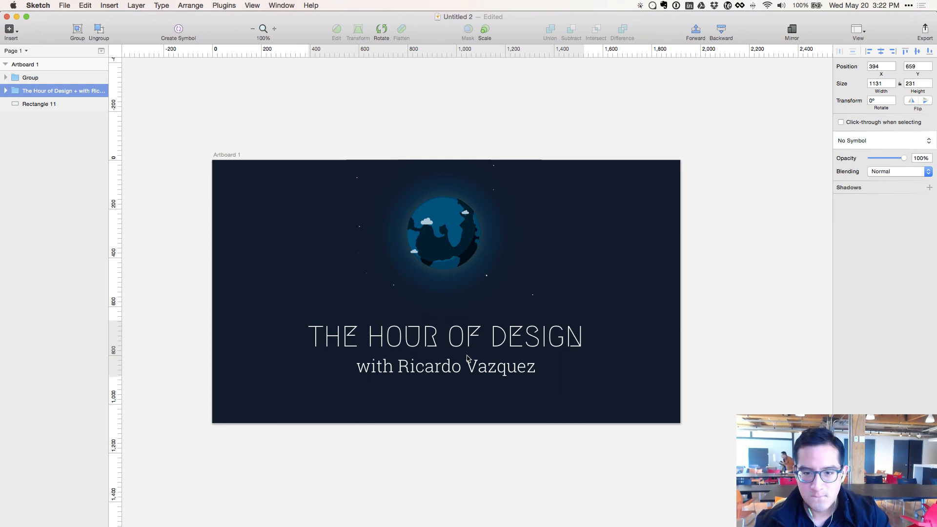
- Nudge the Earth artwork group down the artboard to Y 5
click(450, 292)
key(shift+Down)
key(shift+Down)
key(shift+Down)
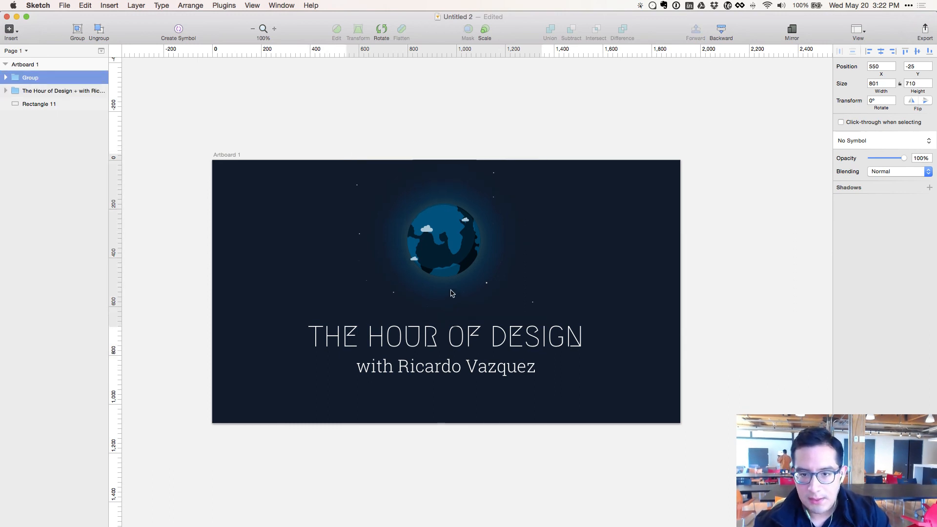
key(shift+Down)
key(shift+Down)
key(shift+Down)
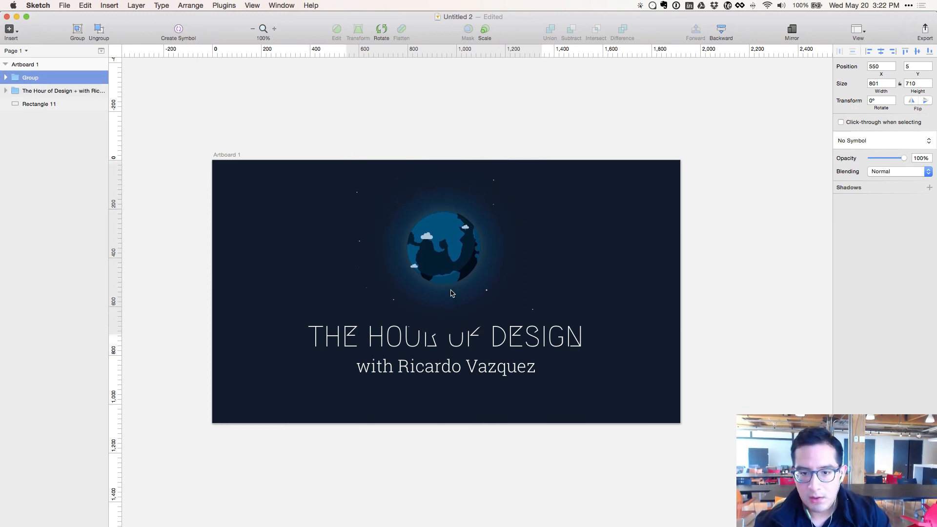
- Raise the Earth artwork group to Y -5 and move the title text group above it in the layer order
key(shift+Up)
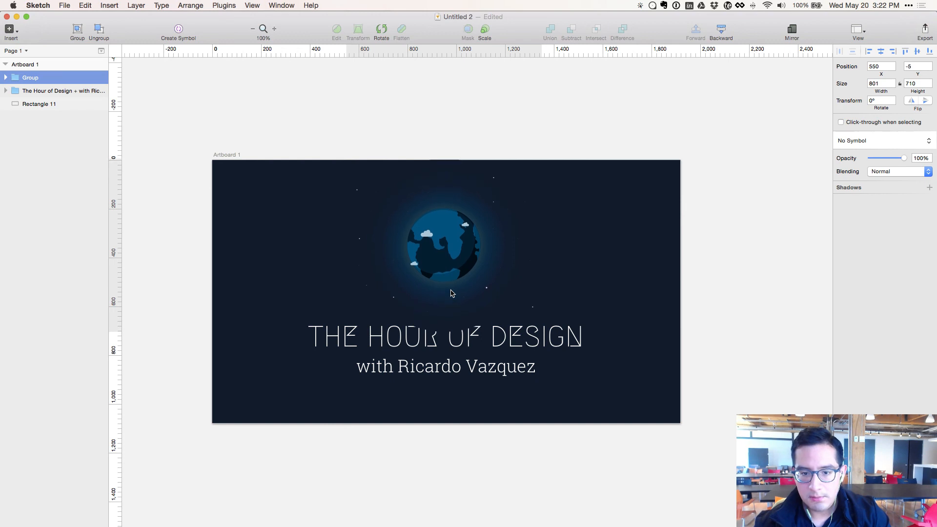
click(494, 325)
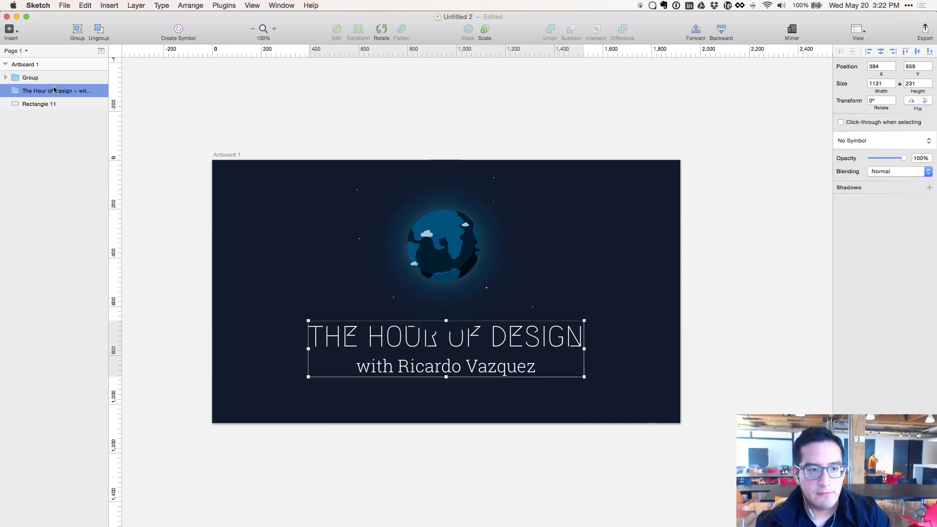
drag(54, 90, 58, 77)
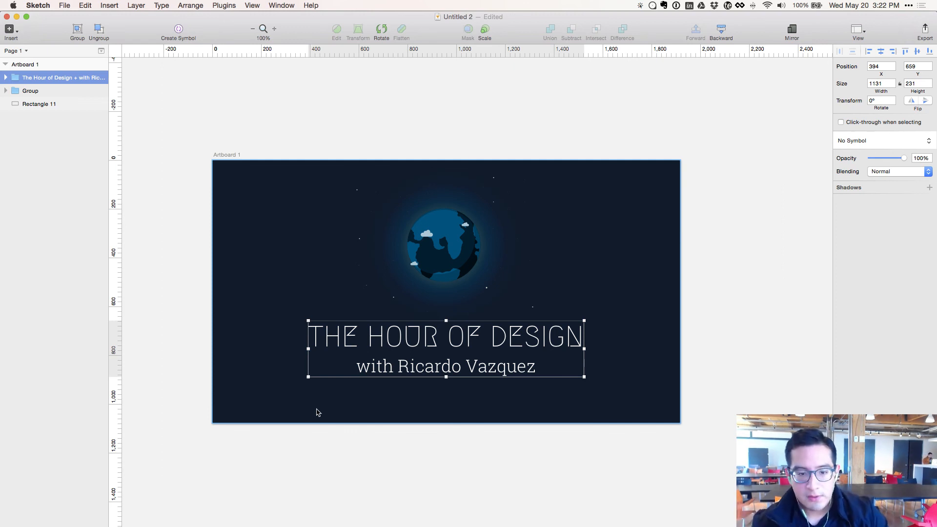
click(316, 412)
- Inspect the Earth group's background circles, Oval 355 and Oval 357, and their fills
click(442, 273)
click(441, 273)
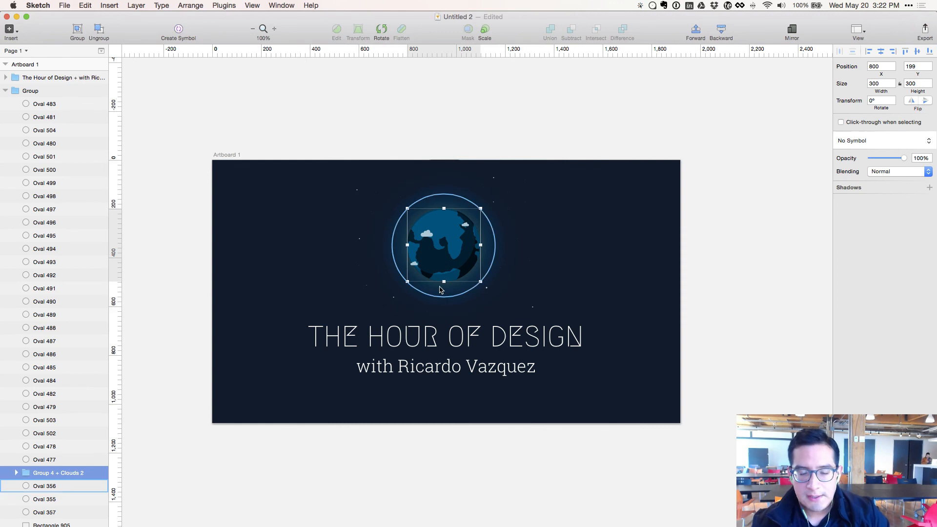
click(364, 234)
click(369, 234)
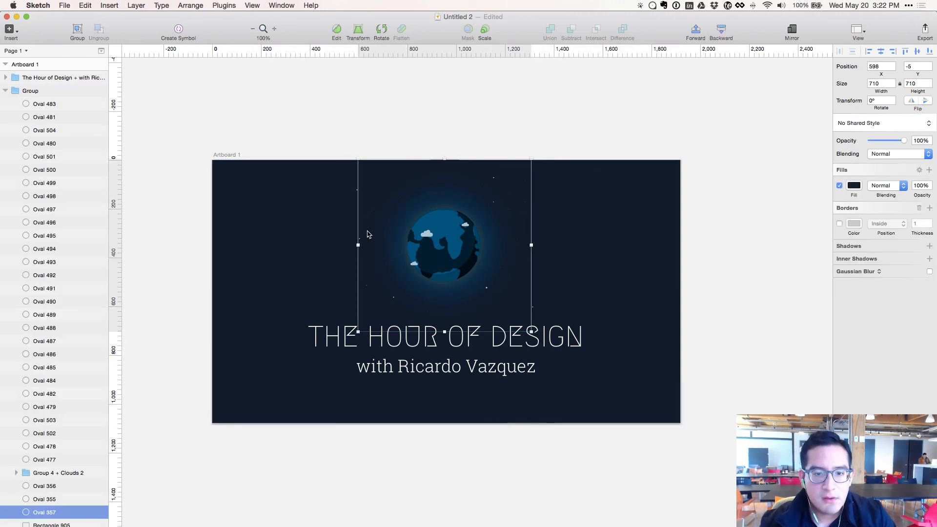
click(46, 498)
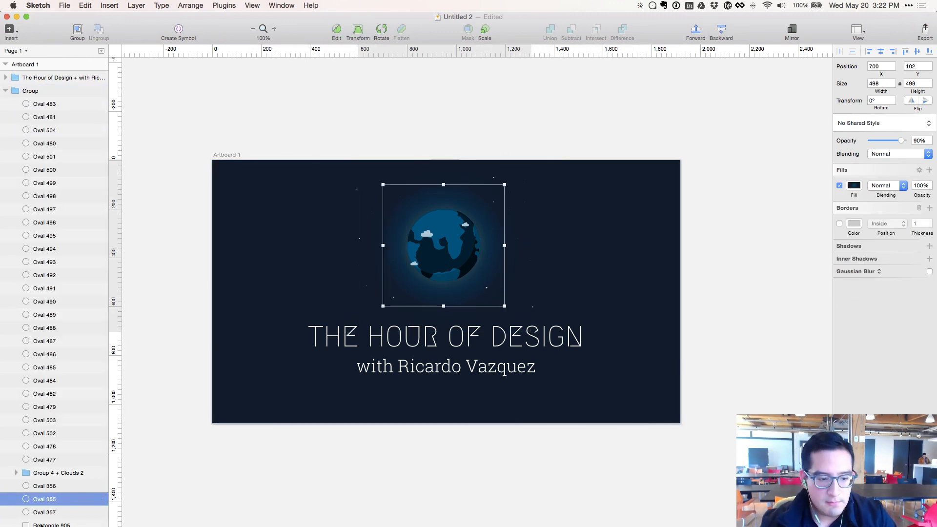
click(40, 518)
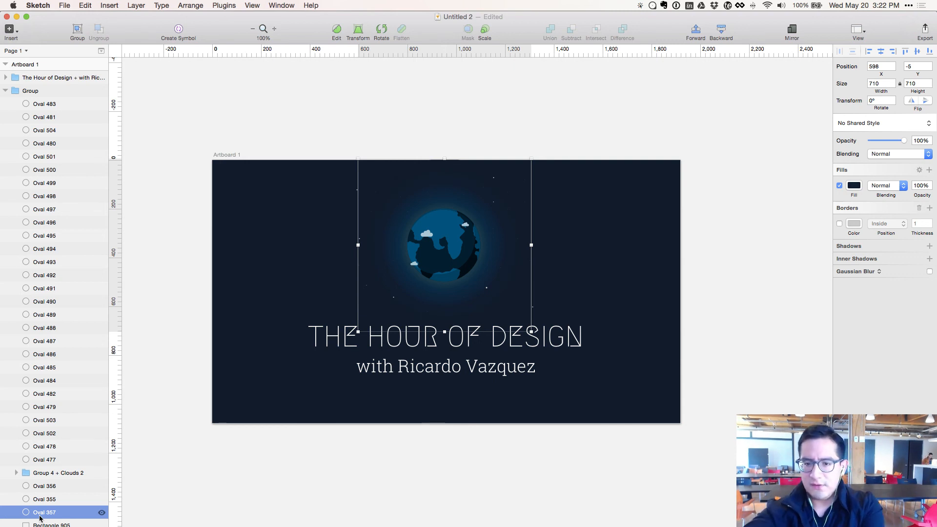
- Nudge the full-artboard background rectangle left to X 2
click(252, 223)
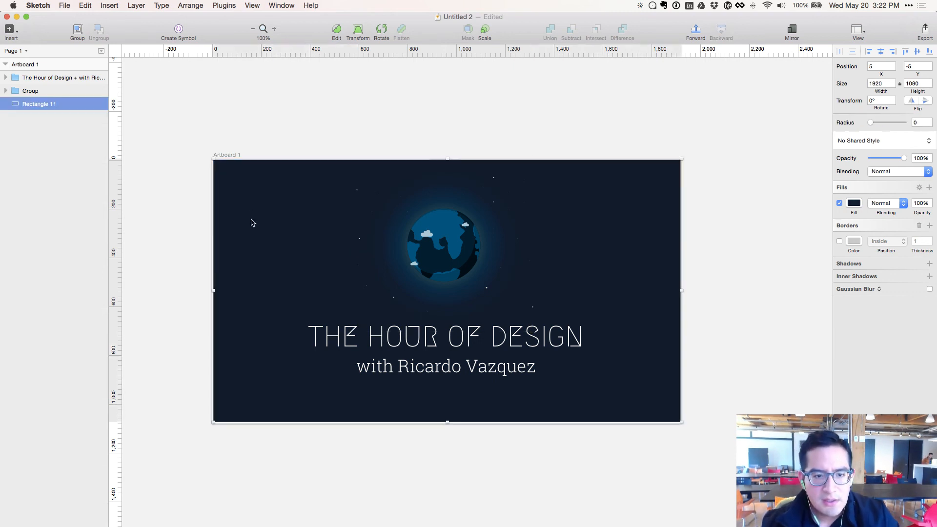
key(Left)
key(Left)
key(Left)
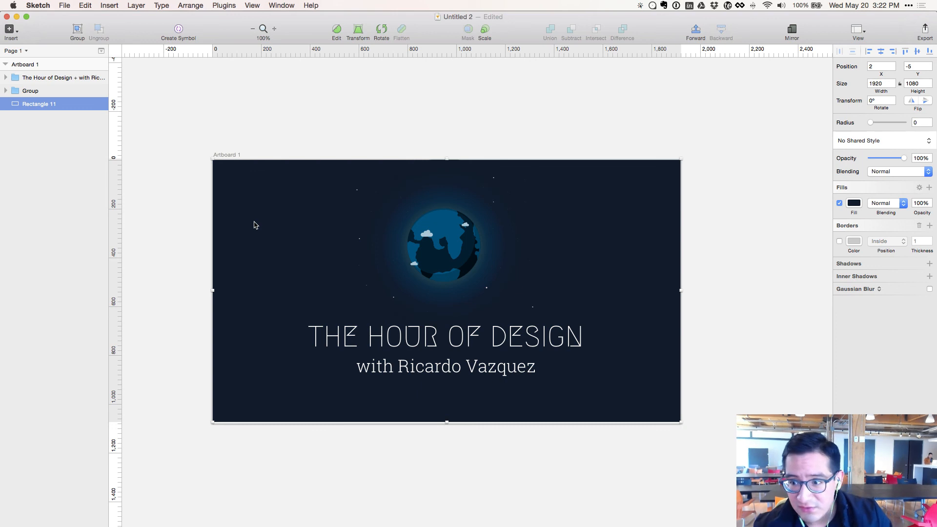
- Give the background rectangle a radial gradient fill centered on the Earth and reaching slightly below the artboard
click(858, 204)
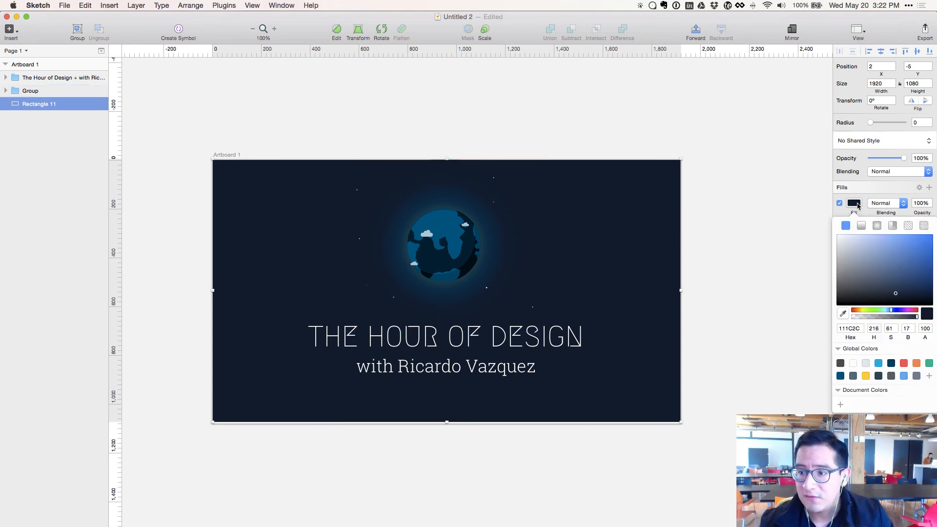
click(876, 226)
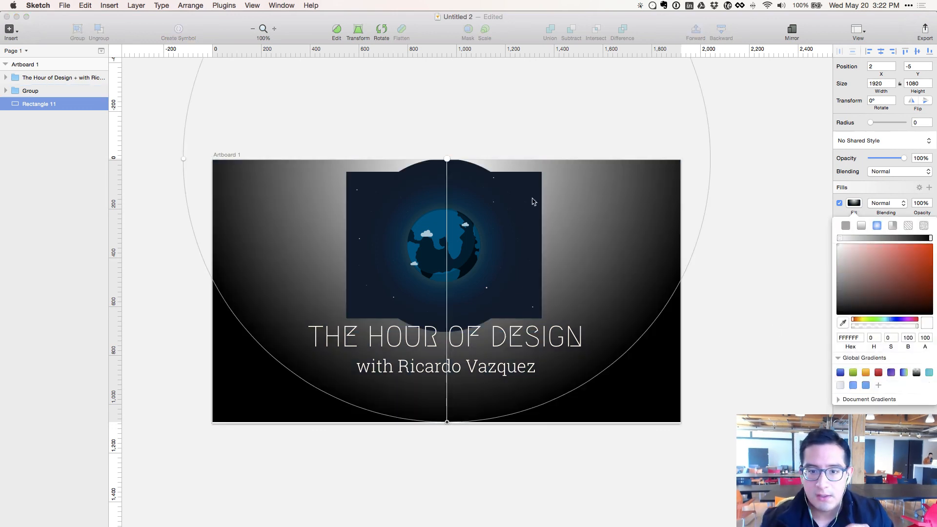
drag(447, 159, 441, 248)
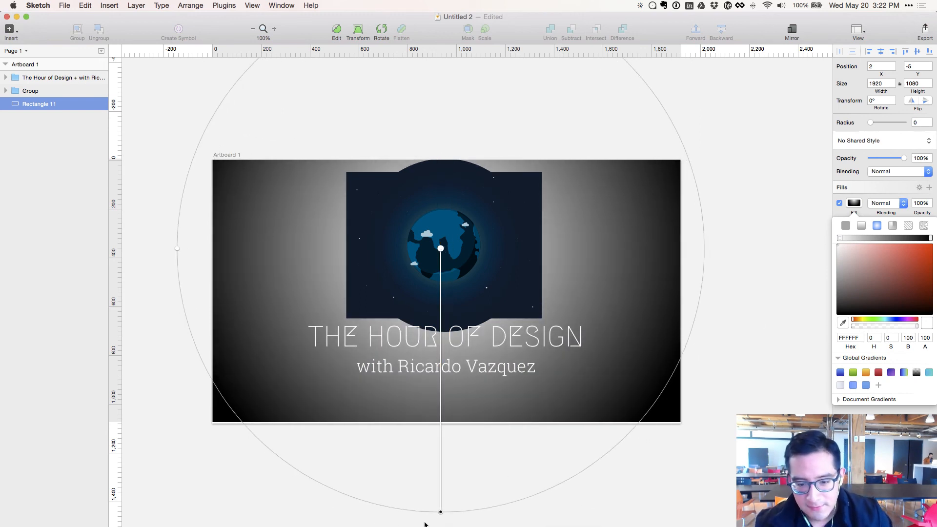
mouse_move(441, 510)
mouse_down()
mouse_move(439, 502)
mouse_move(444, 526)
mouse_move(441, 499)
mouse_up()
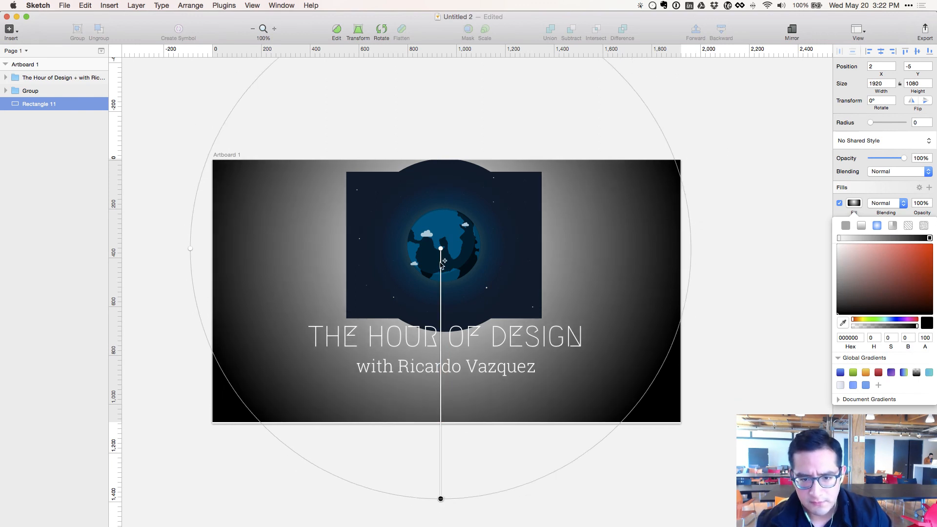
- Sample the navy 111C2C beside the Earth as the center color of the background's radial gradient
click(441, 249)
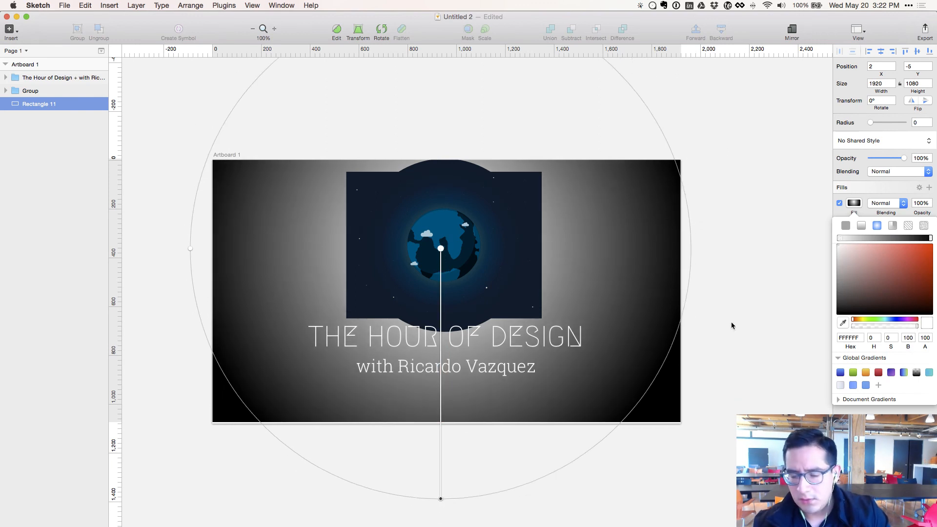
key(super+c)
click(538, 250)
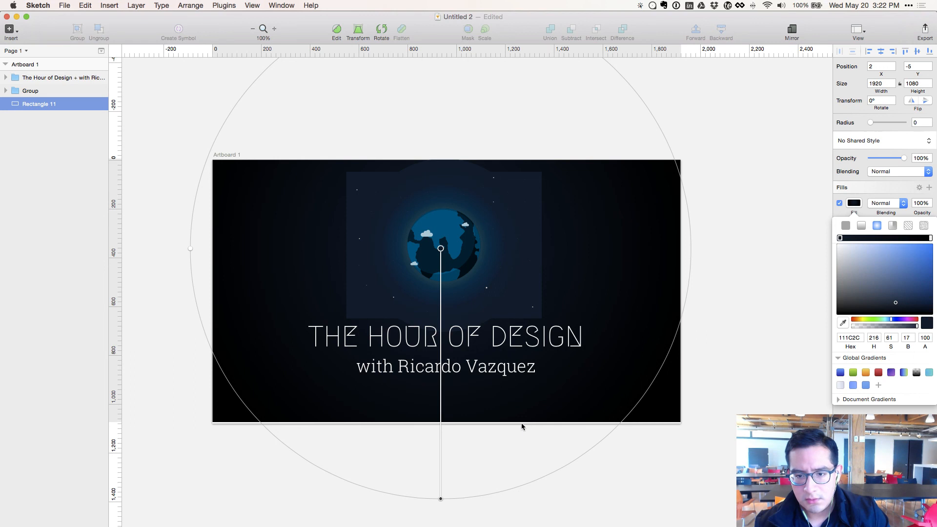
key(ctrl+c)
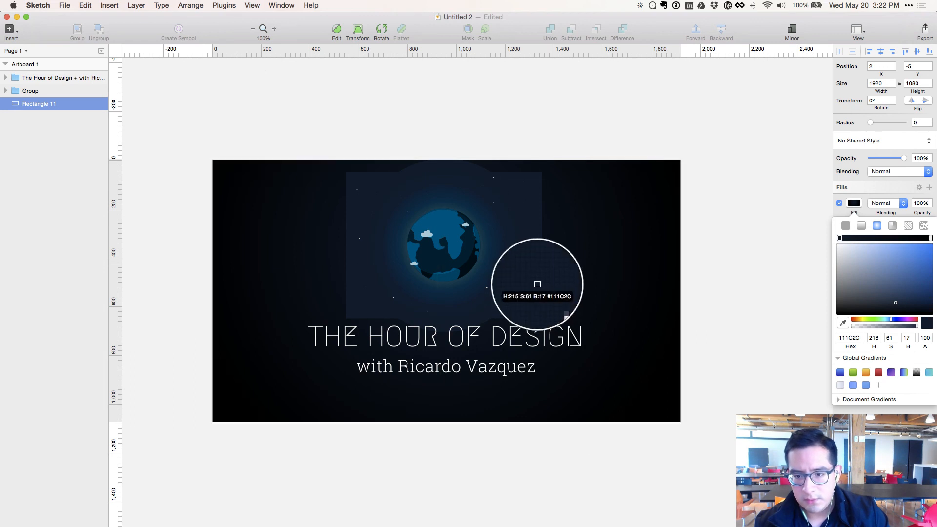
click(540, 292)
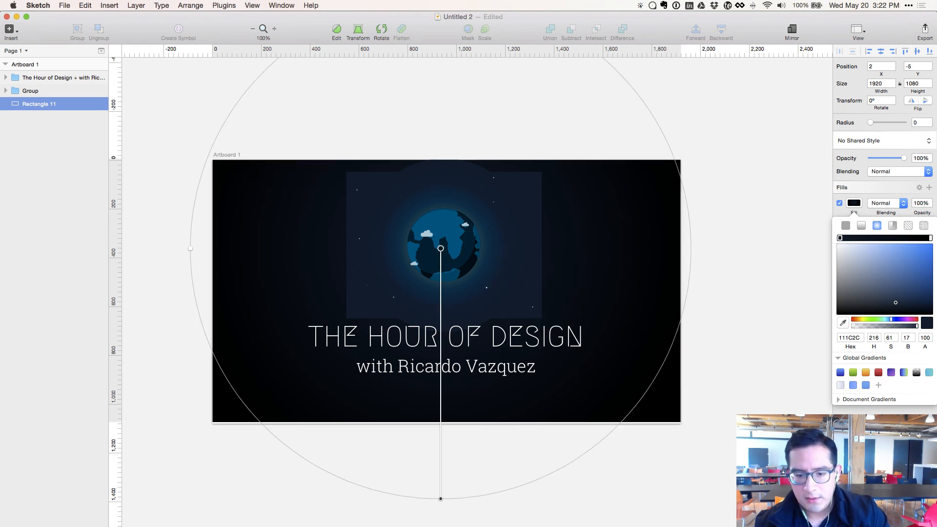
- Tighten the radial gradient's radius to just below the artboard and try 002A66 as its center color with a black outer stop
click(440, 498)
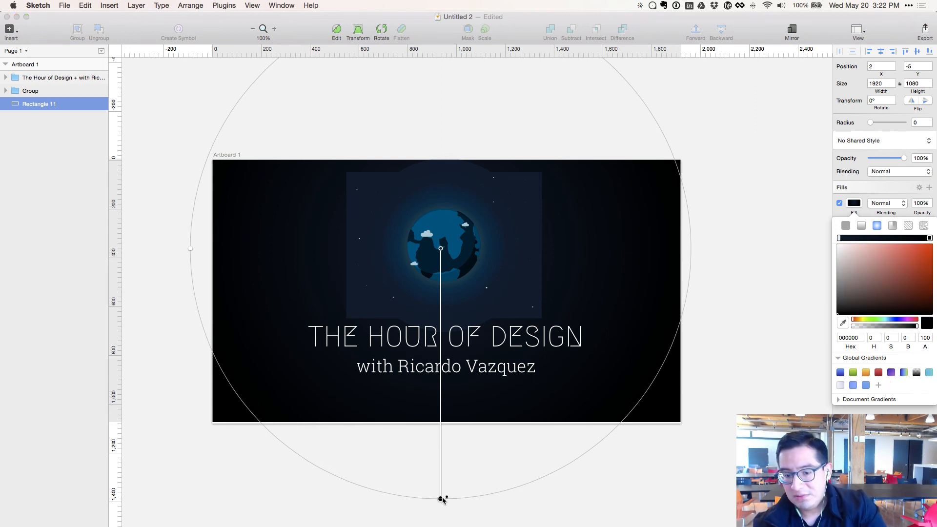
mouse_move(442, 499)
mouse_down()
mouse_move(442, 385)
mouse_move(444, 447)
mouse_up()
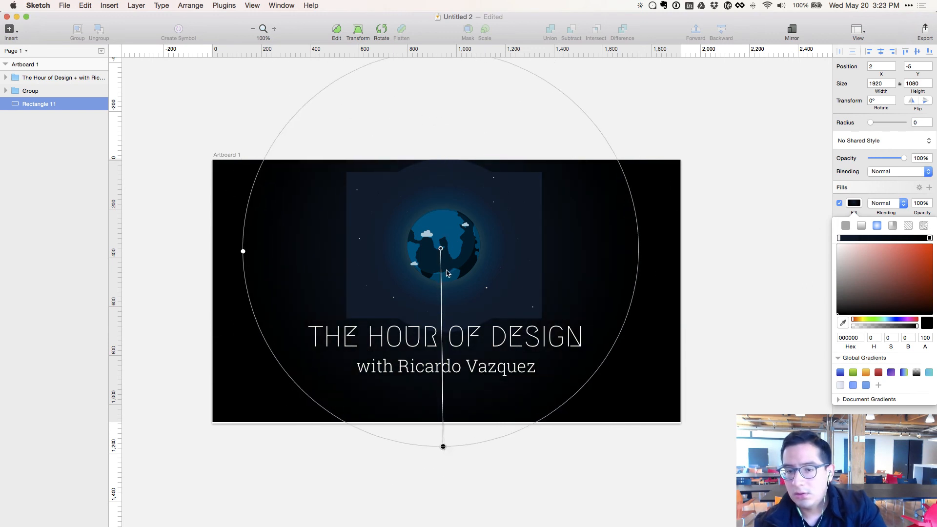
click(442, 249)
drag(878, 311, 931, 281)
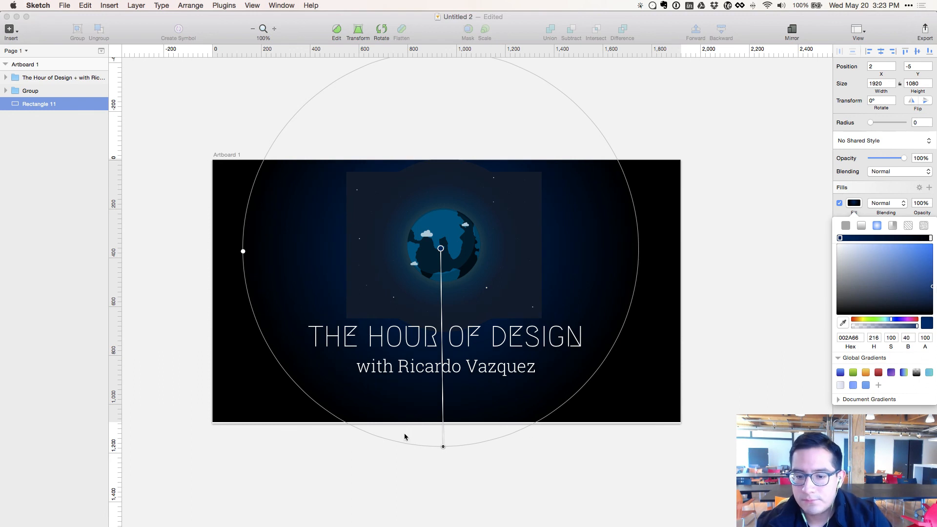
click(443, 446)
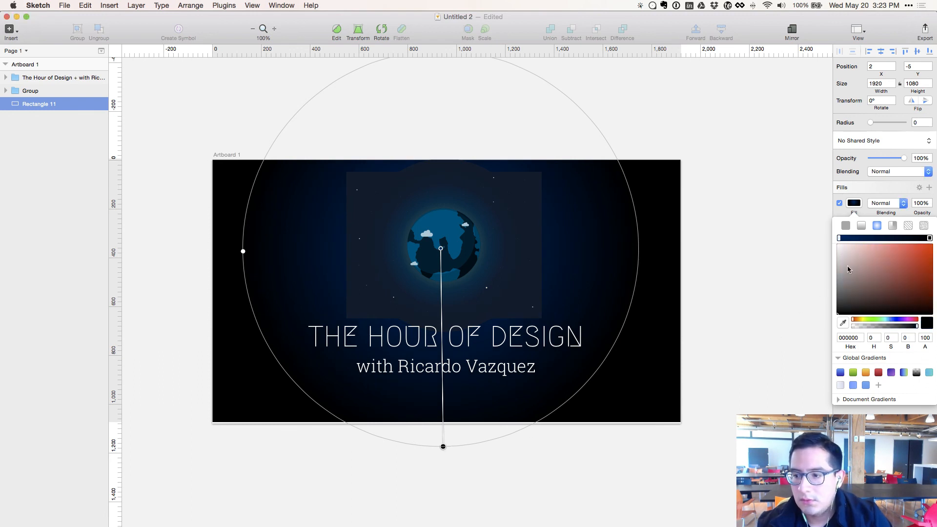
drag(848, 270, 834, 320)
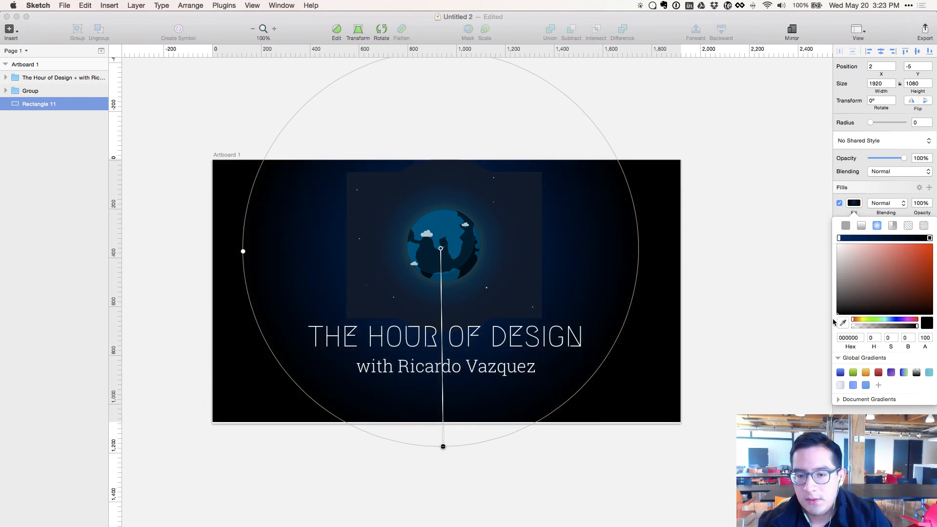
- Return the radial gradient's center color to 111C2C and finish editing the fill
click(441, 250)
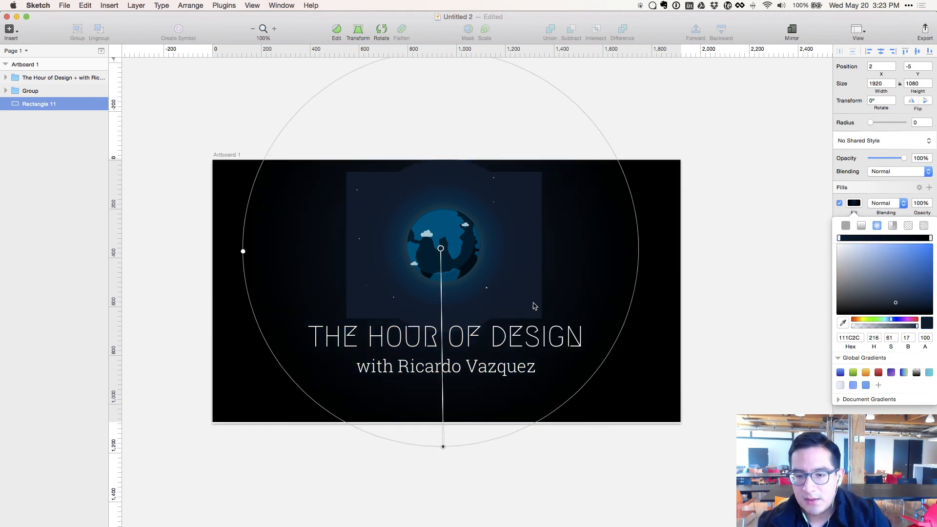
click(808, 280)
key(Escape)
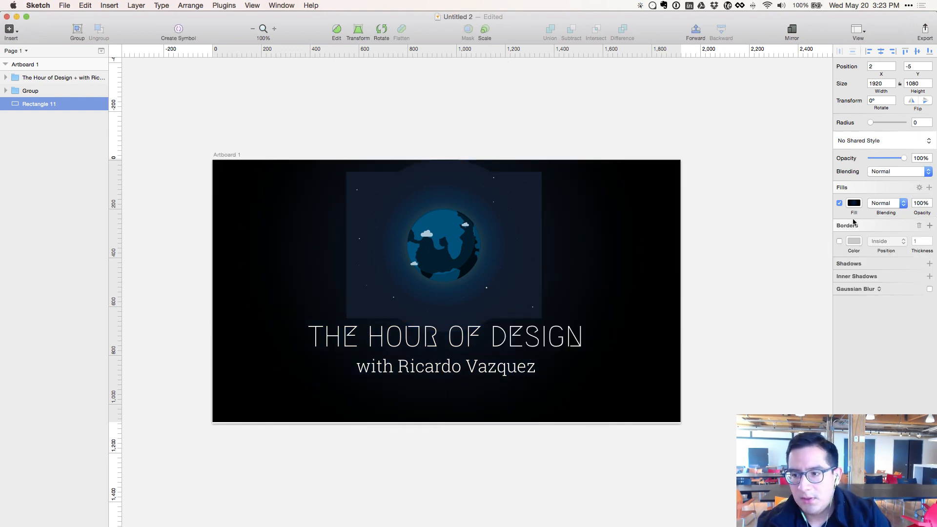
- Check the fill's hex value on the navy rectangle behind the Earth
super+click(520, 186)
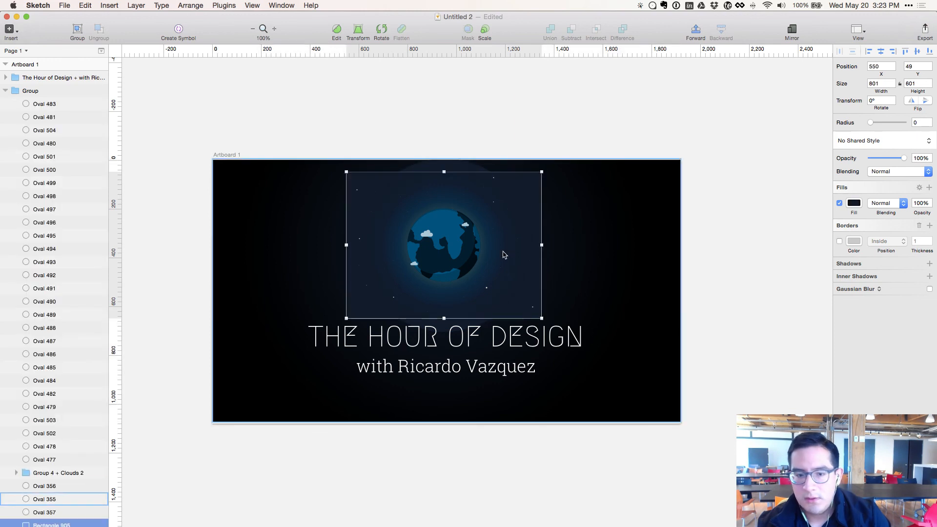
click(855, 204)
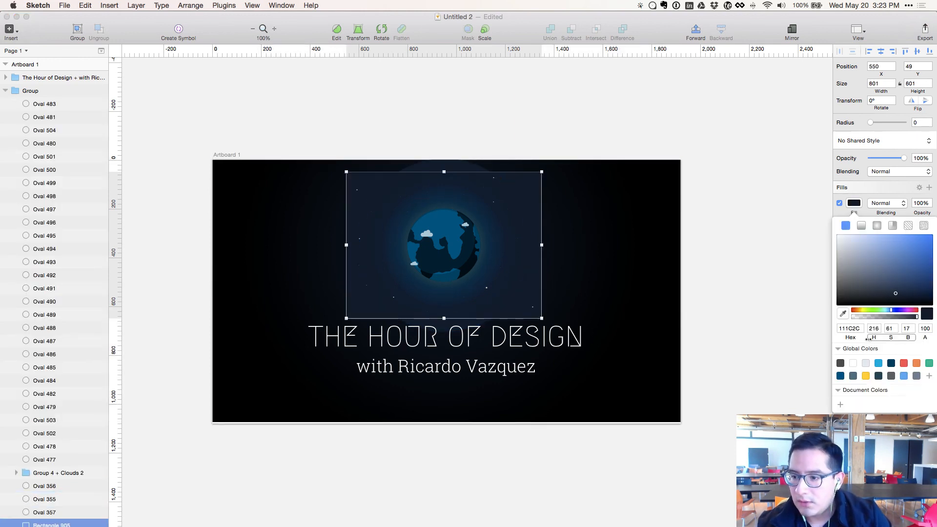
click(850, 329)
key(Escape)
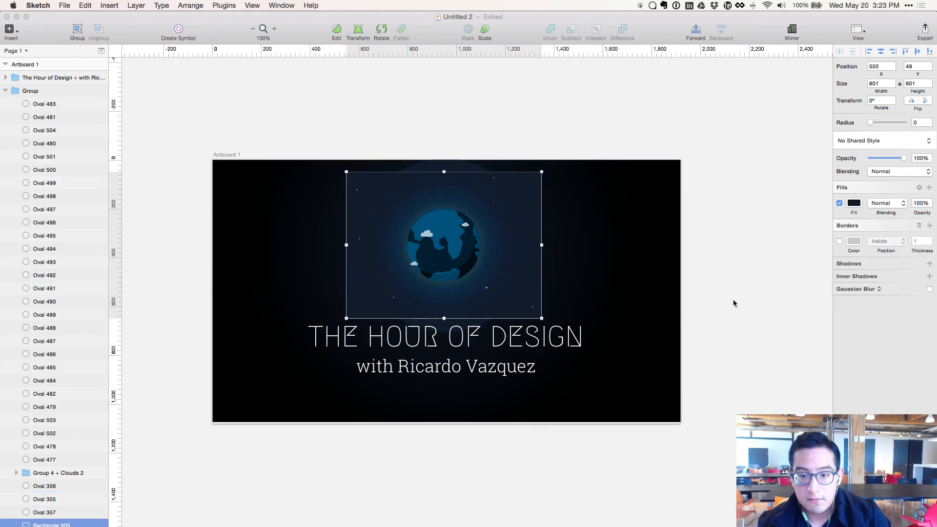
- Switch the background rectangle's fill back to solid navy 111C2C
click(605, 229)
click(854, 203)
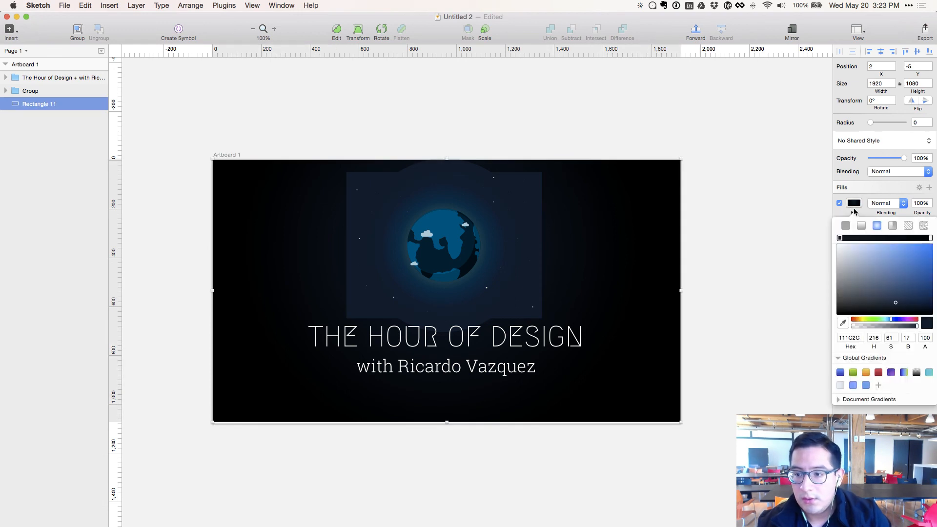
click(845, 225)
click(857, 327)
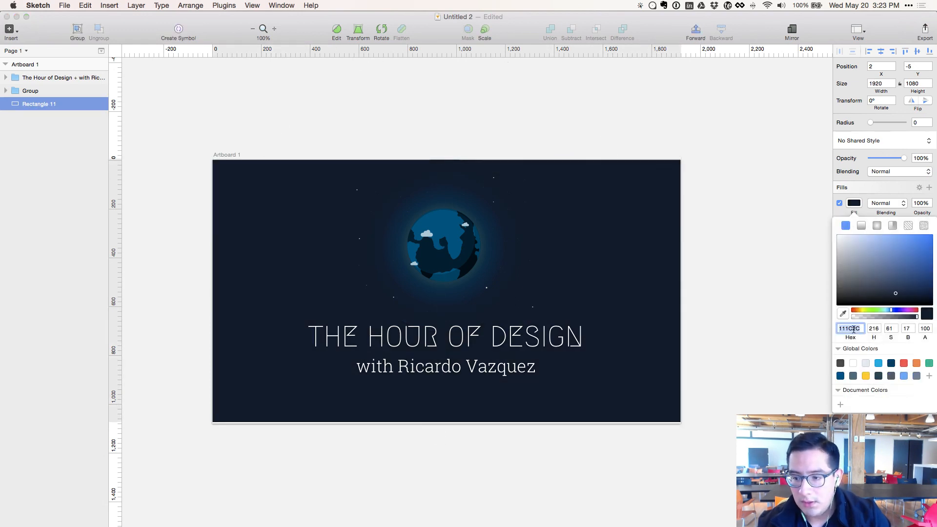
- Apply a linear gradient to the background rectangle, running vertically from just above the title to slightly below the artboard
click(857, 227)
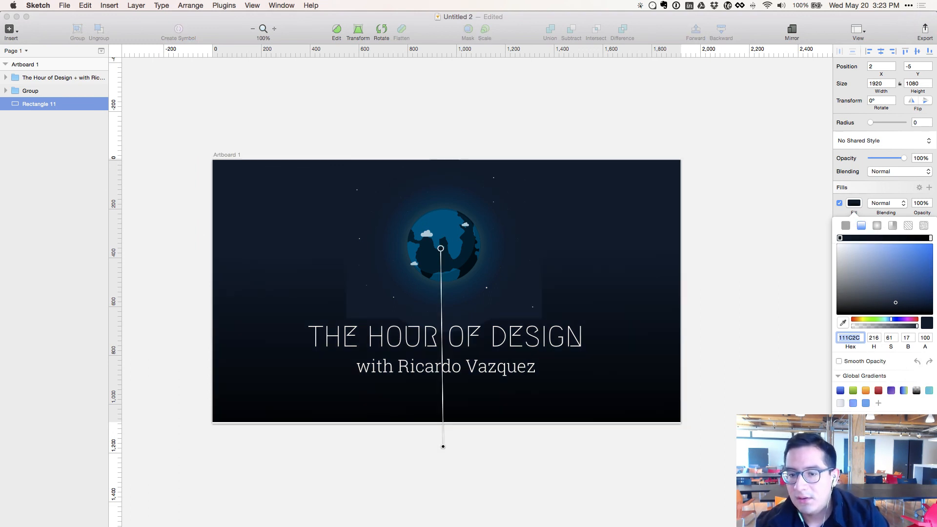
drag(440, 249, 444, 313)
click(372, 307)
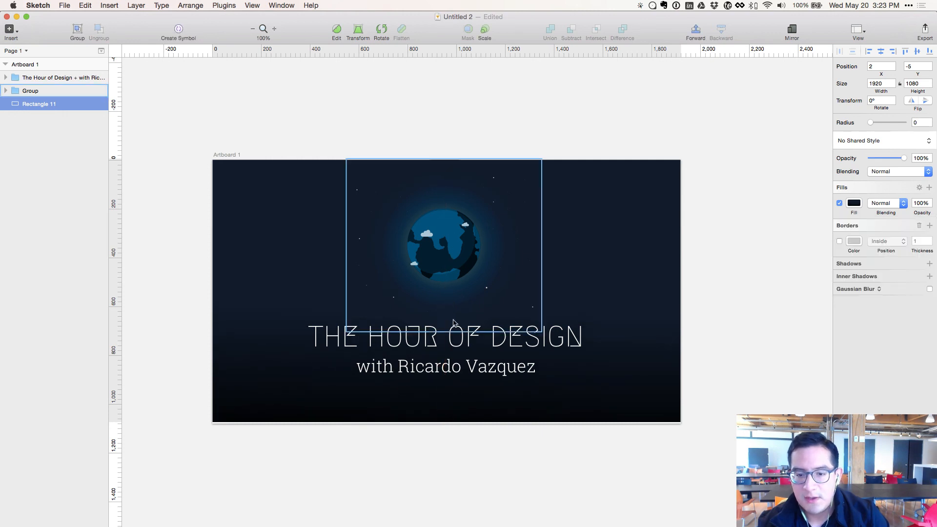
click(615, 388)
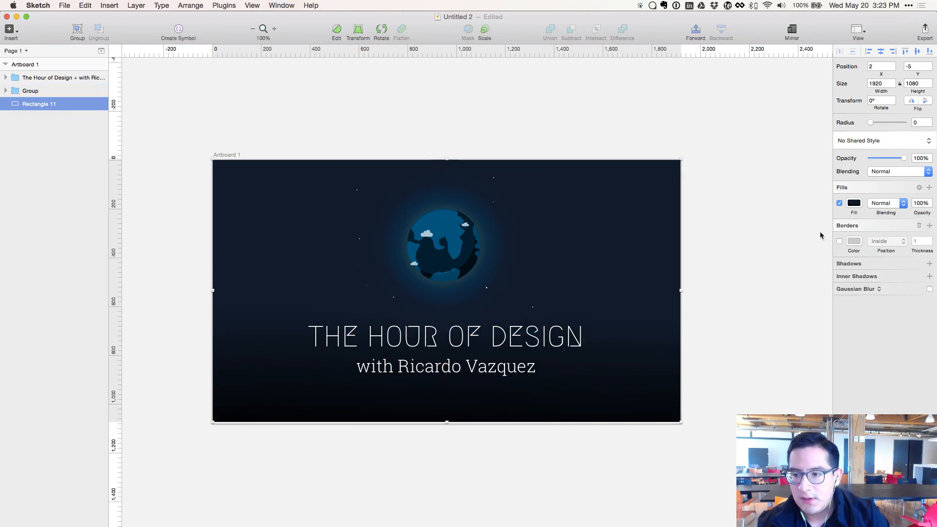
click(854, 203)
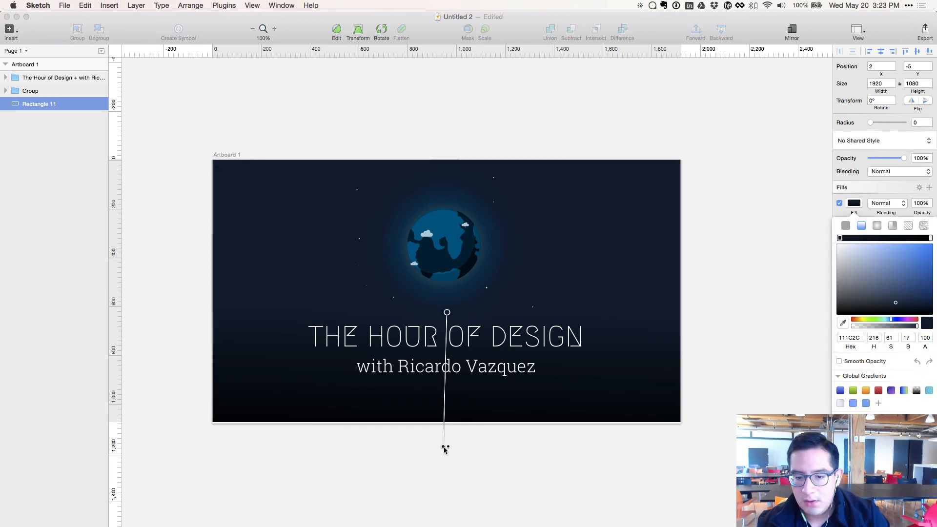
mouse_move(445, 450)
mouse_down()
mouse_move(454, 437)
mouse_move(447, 443)
mouse_up()
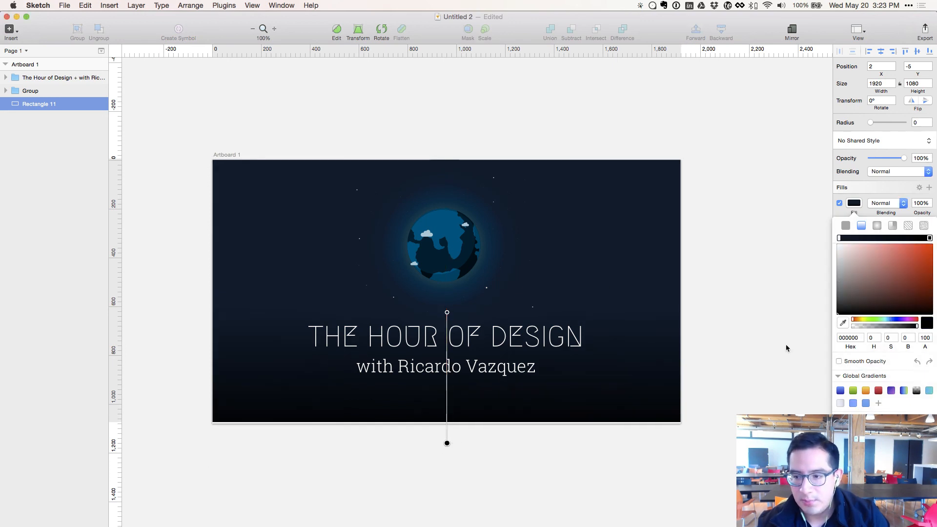
- Set the lower stop of the background's linear gradient to 111C2C
click(854, 342)
text(111C2C)
key(Tab)
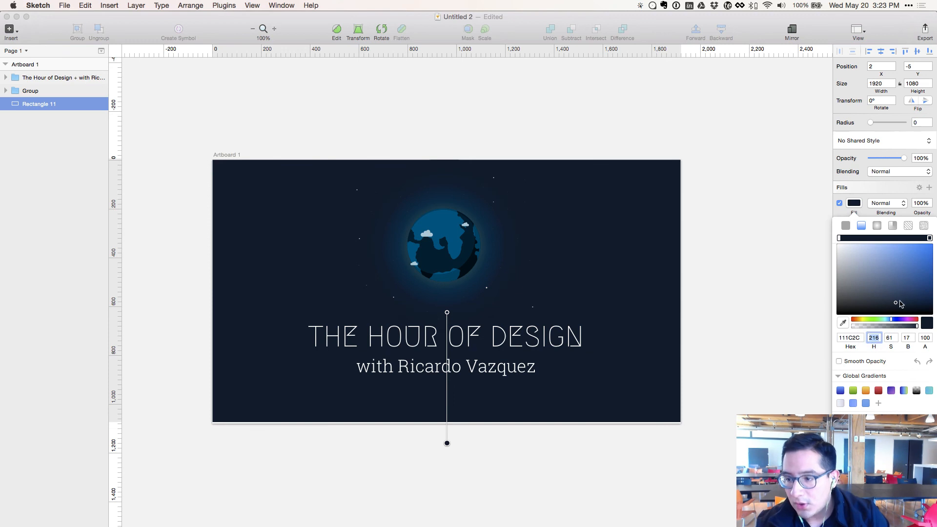
- Darken the lower stop of the background's gradient to 06090F and extend the rectangle's bottom edge to a height of about 1090 px
drag(897, 303, 896, 310)
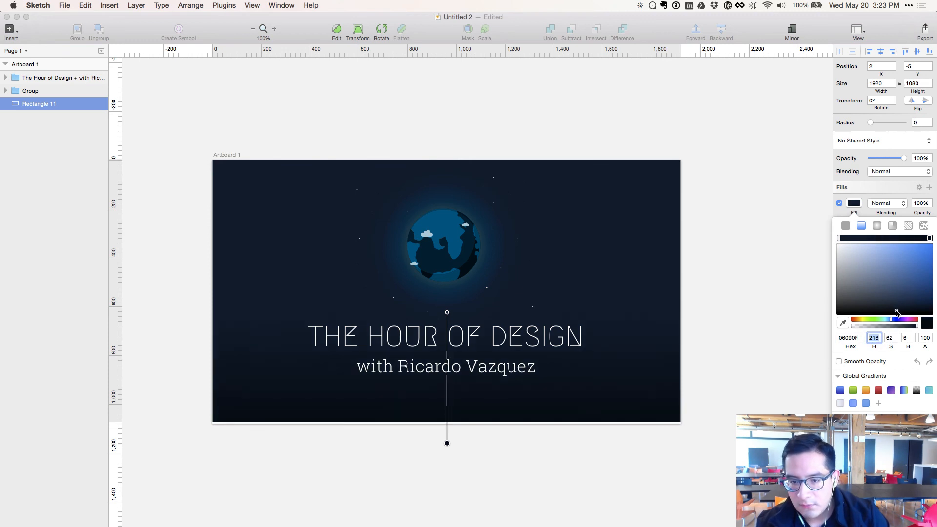
key(Escape)
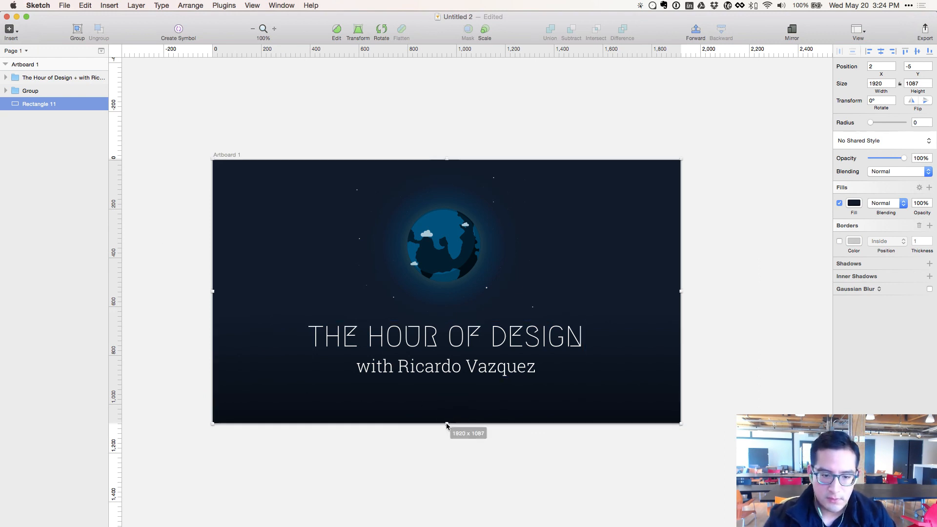
click(577, 446)
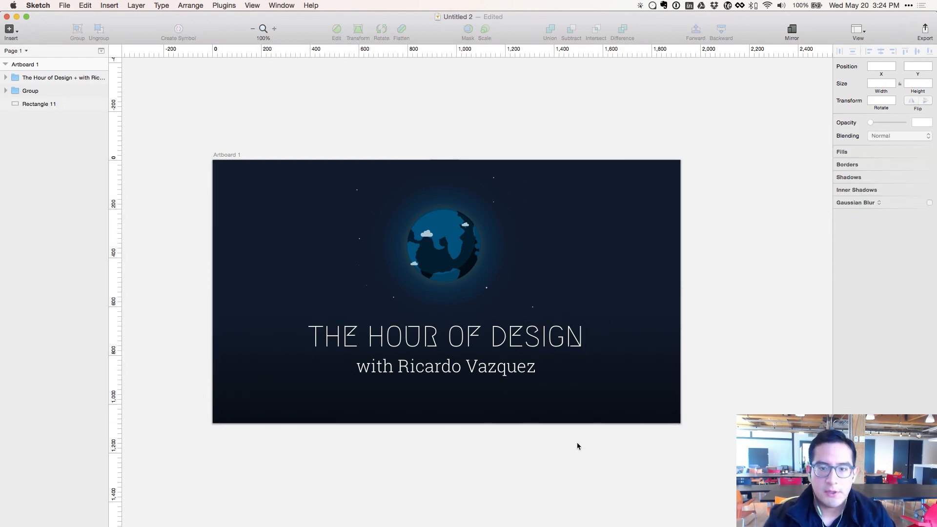
- Shift the title and presenter text group 40 px down on the artboard
click(463, 338)
key(shift+Down)
key(shift+Down)
key(shift+Down)
key(shift+Down)
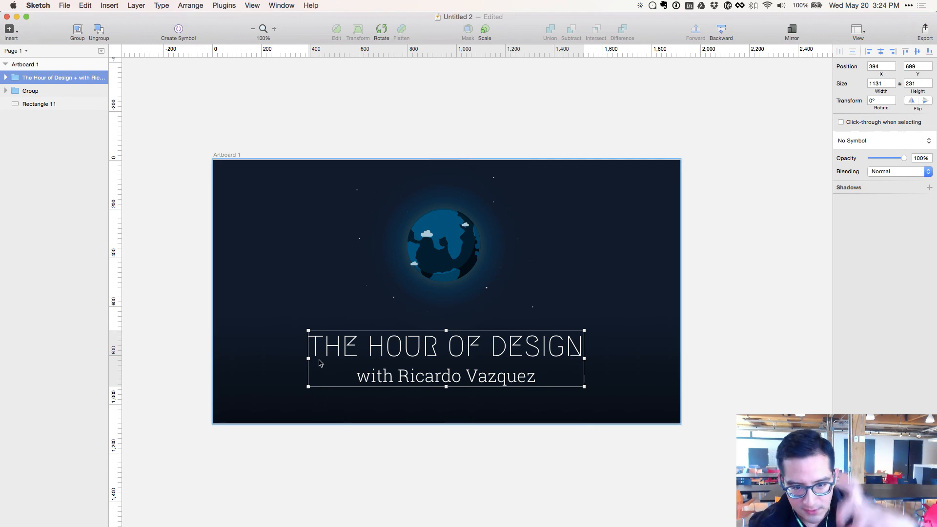
- Raise the upper end of the background rectangle's linear gradient slightly, to just below the Earth
click(298, 408)
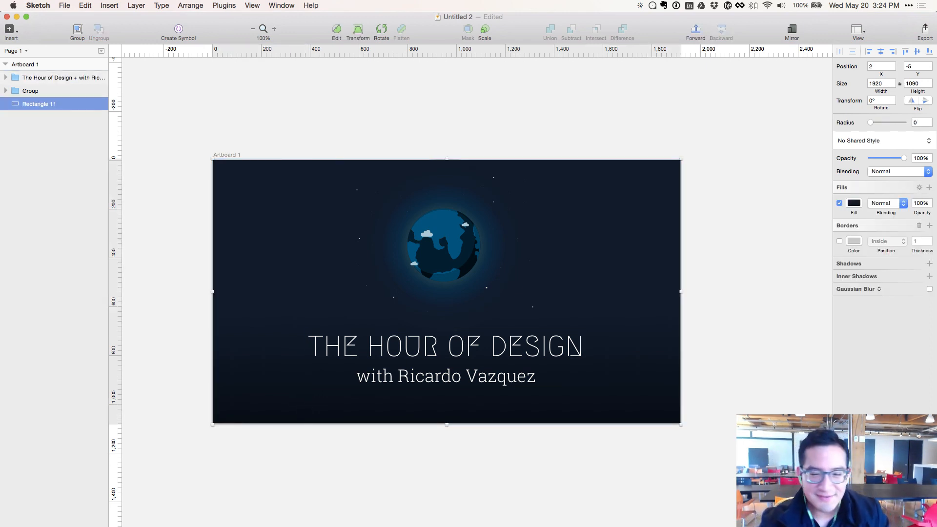
key(Return)
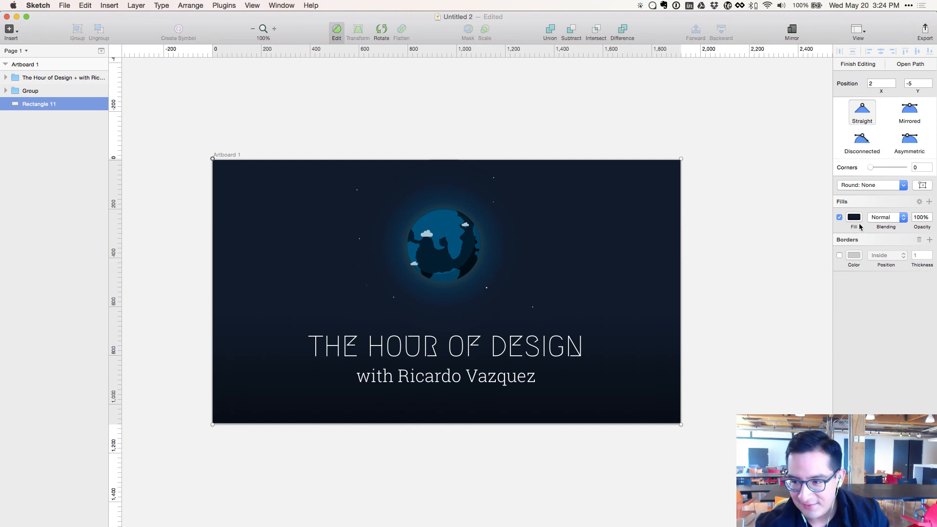
click(855, 218)
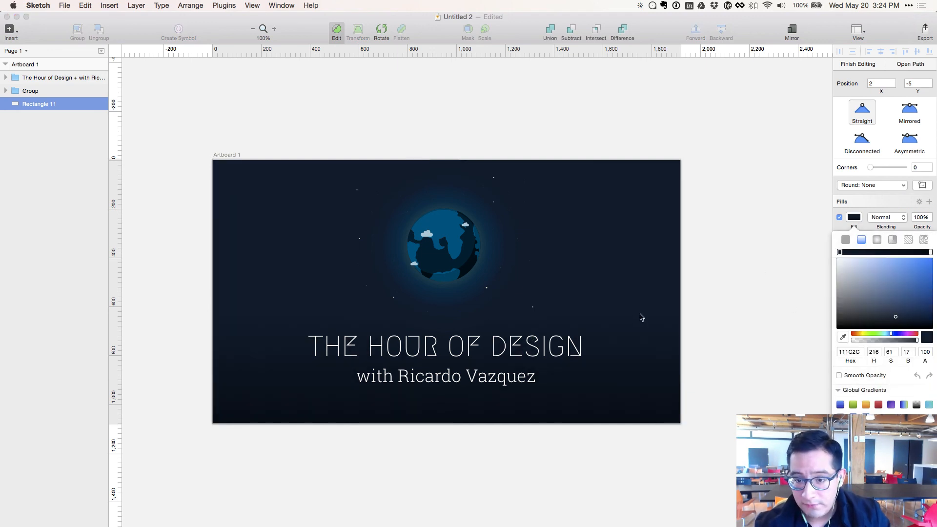
click(656, 322)
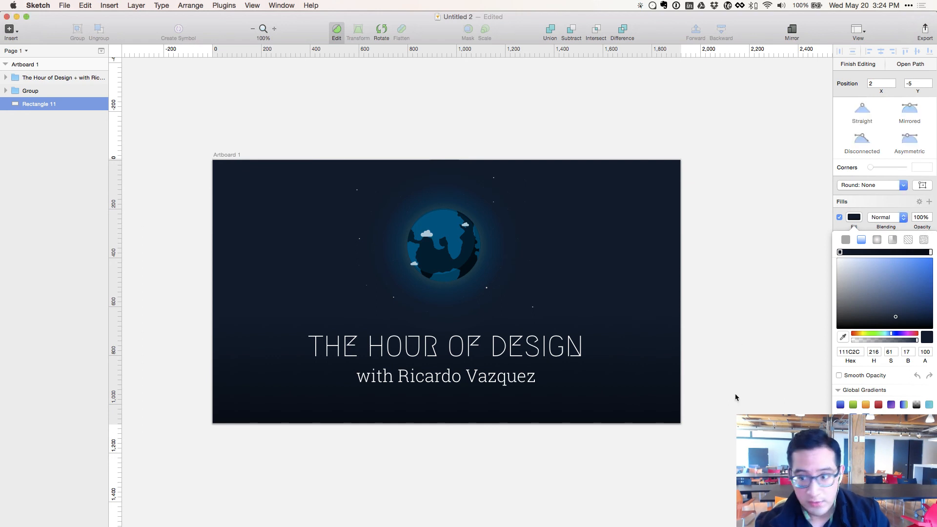
key(Escape)
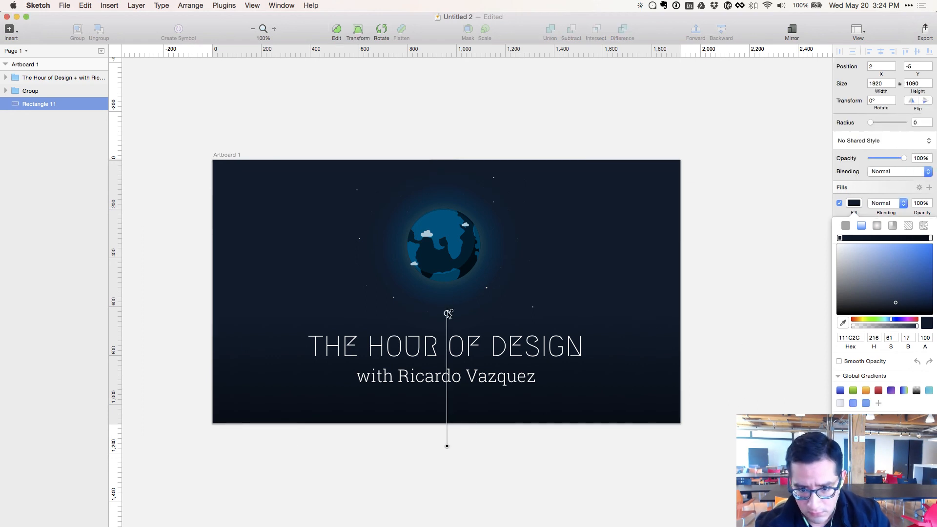
drag(448, 314, 446, 294)
key(Escape)
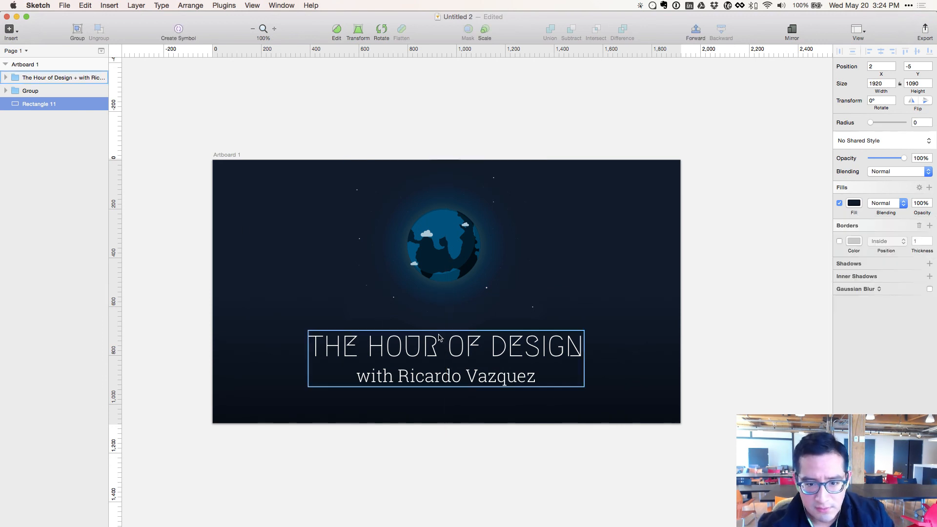
- Delete the dark 801 × 601 px rectangle and the 710 px circle behind the Earth from its group
super+click(387, 315)
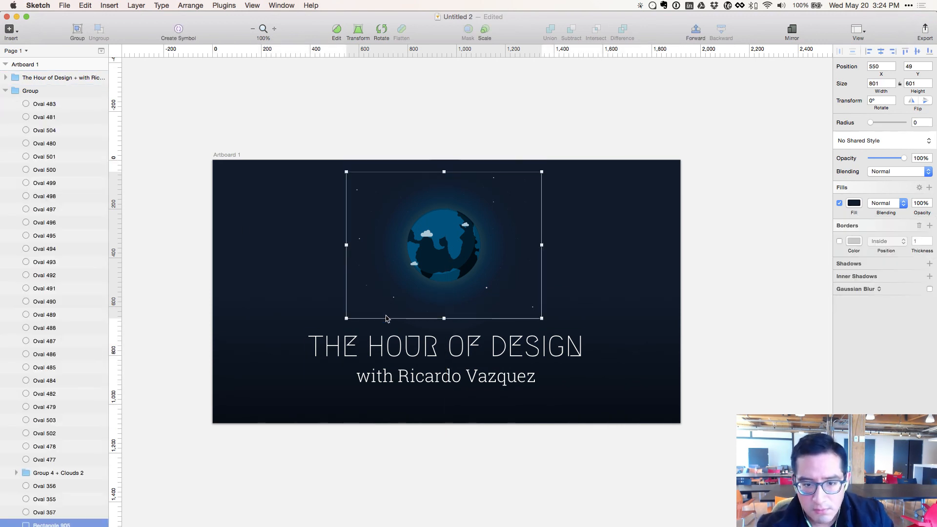
super+click(392, 320)
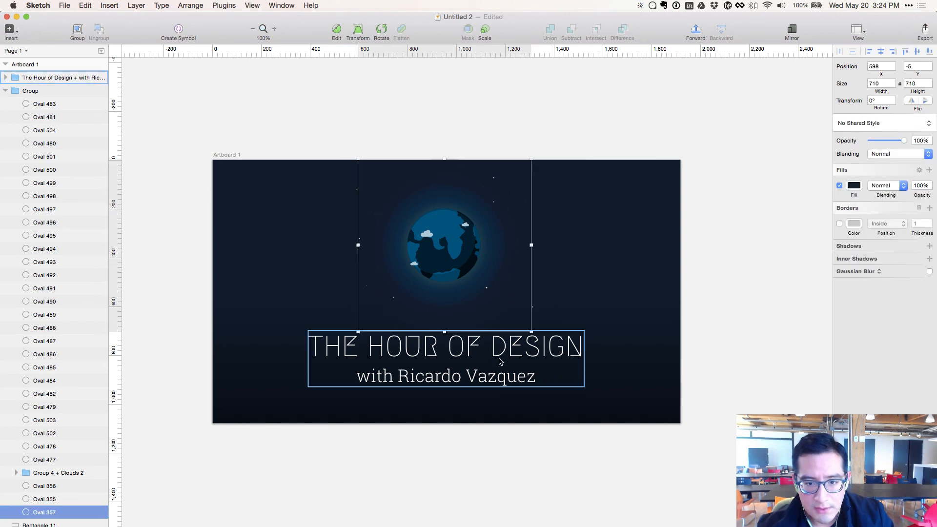
key(Delete)
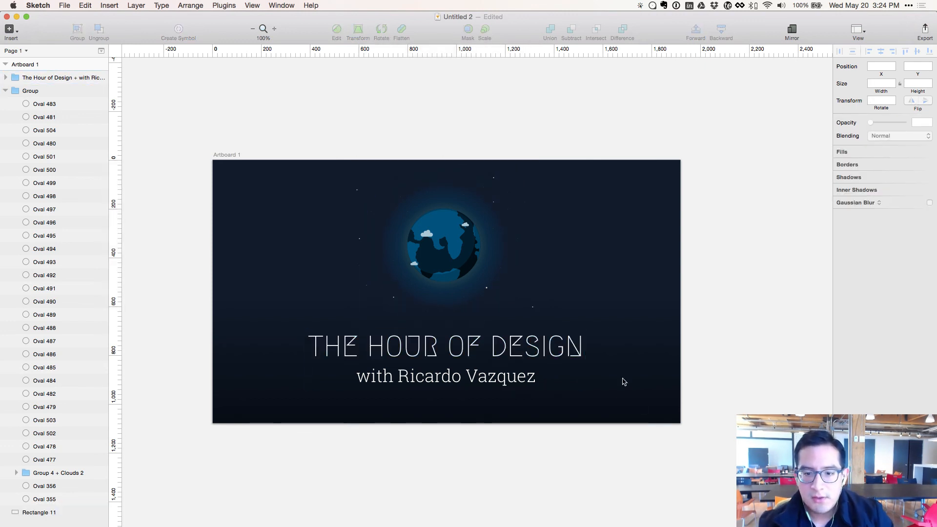
click(623, 382)
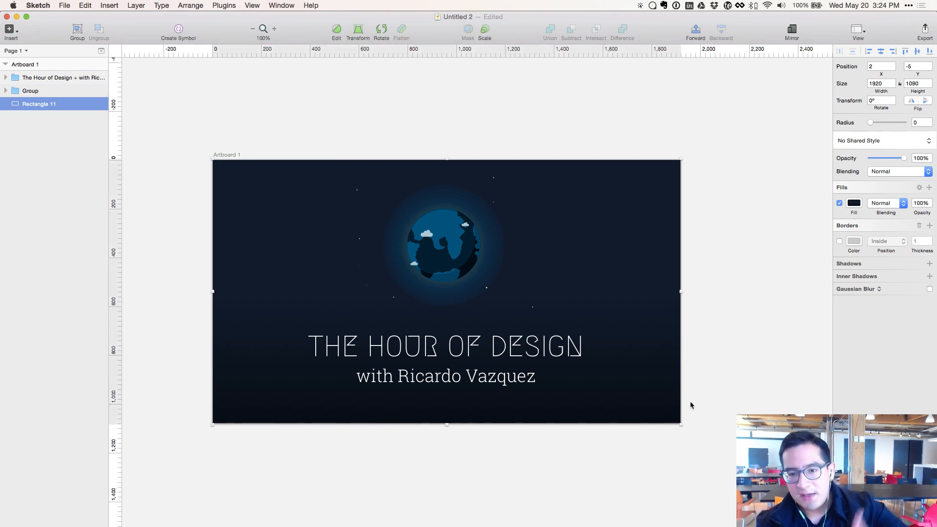
click(648, 474)
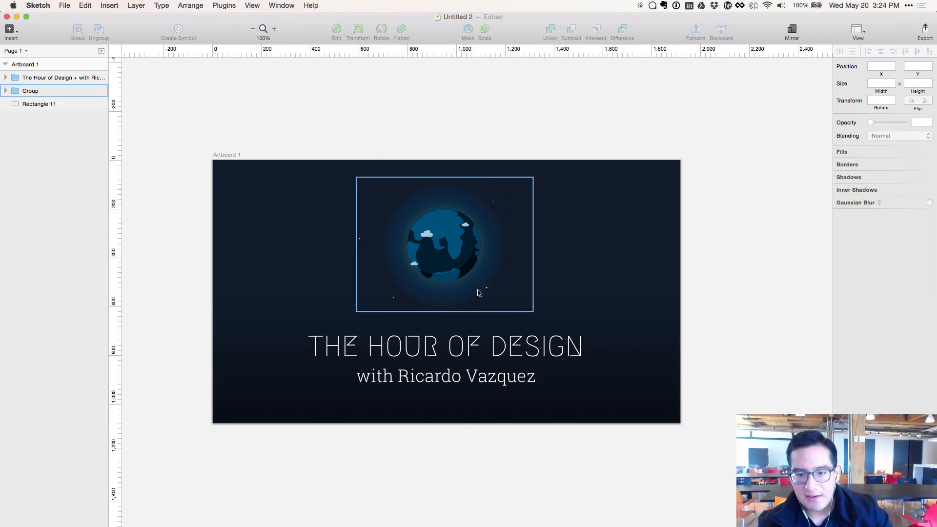
- Duplicate the ten small star ovals from Oval 492 through Oval 501 inside the Earth group
click(362, 230)
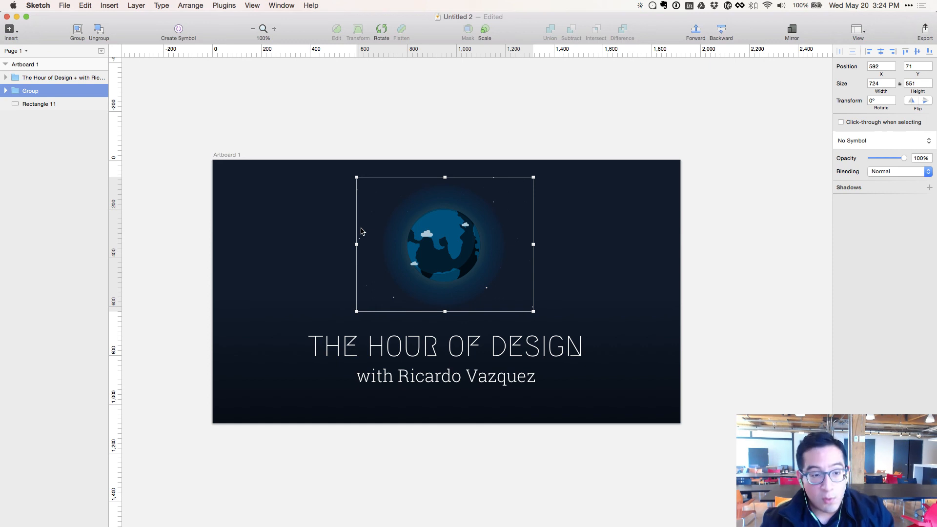
double_click(362, 231)
click(32, 276)
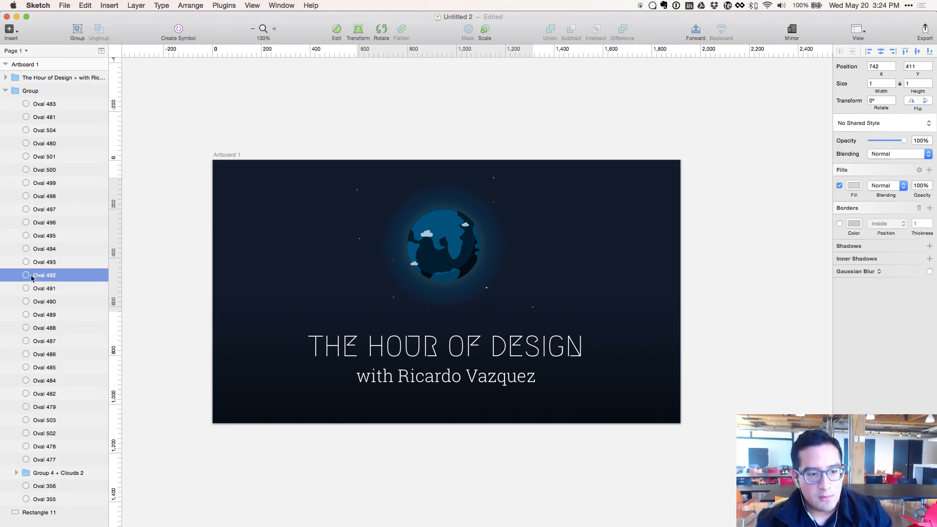
shift+click(69, 156)
key(super+d)
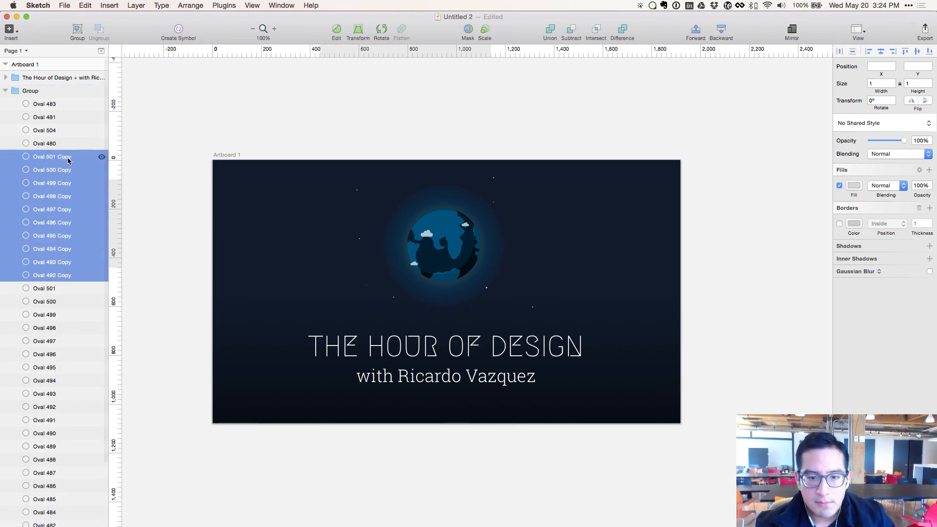
- Move the ten duplicated stars 670 px left and 220 px down, to the artboard's left side
key(shift+Left)
key(shift+Left)
key(shift+Left)
key(shift+Left)
key(shift+Left)
key(shift+Left)
key(shift+Left)
key(shift+Left)
key(shift+Left)
key(shift+Left)
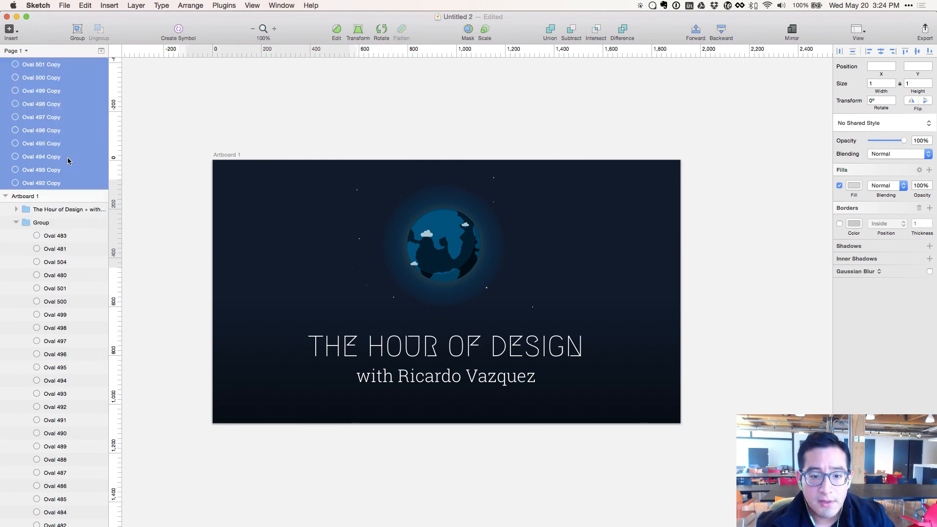
key(shift+Down)
key(shift+Down)
key(shift+Down)
key(shift+Down)
key(shift+Down)
key(shift+Down)
key(shift+Down)
key(shift+Down)
key(shift+Down)
key(shift+Down)
key(shift+Down)
key(shift+Down)
key(shift+Down)
key(shift+Down)
key(shift+Down)
key(shift+Down)
key(shift+Down)
key(shift+Down)
key(shift+Down)
key(shift+Down)
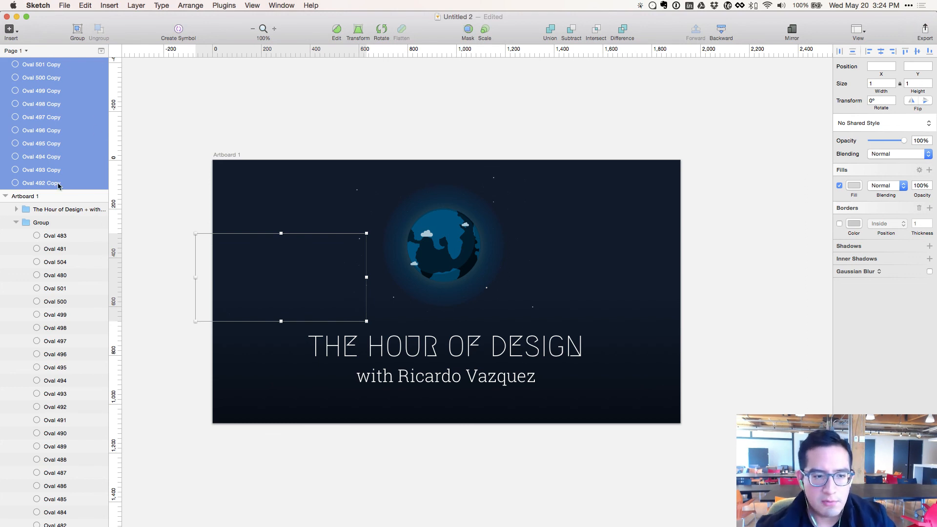
- Put the ten duplicated stars back into the Earth group, at the top of its layers, and deselect everything
drag(59, 185, 53, 231)
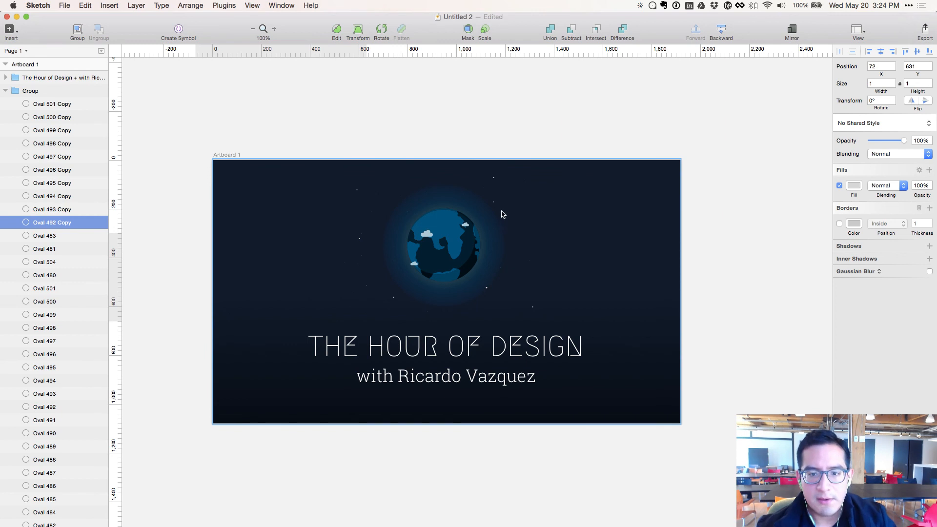
click(494, 182)
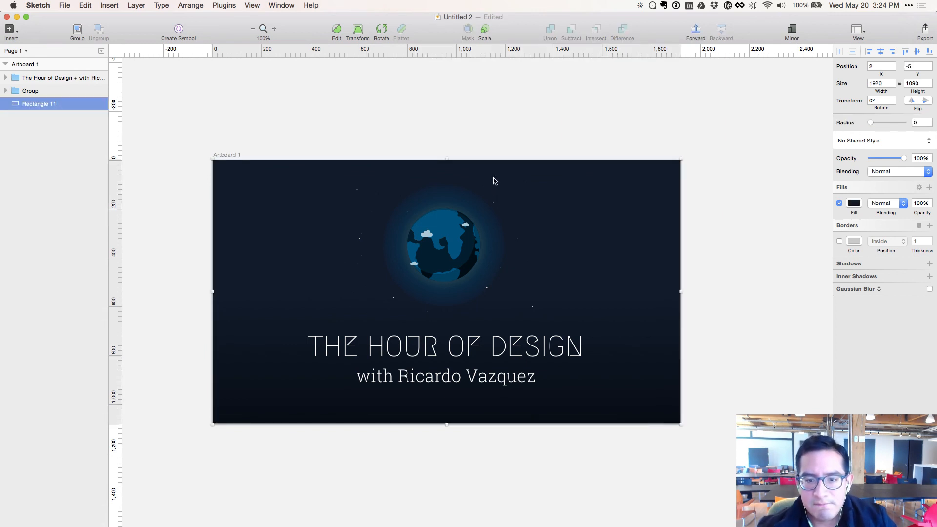
click(166, 193)
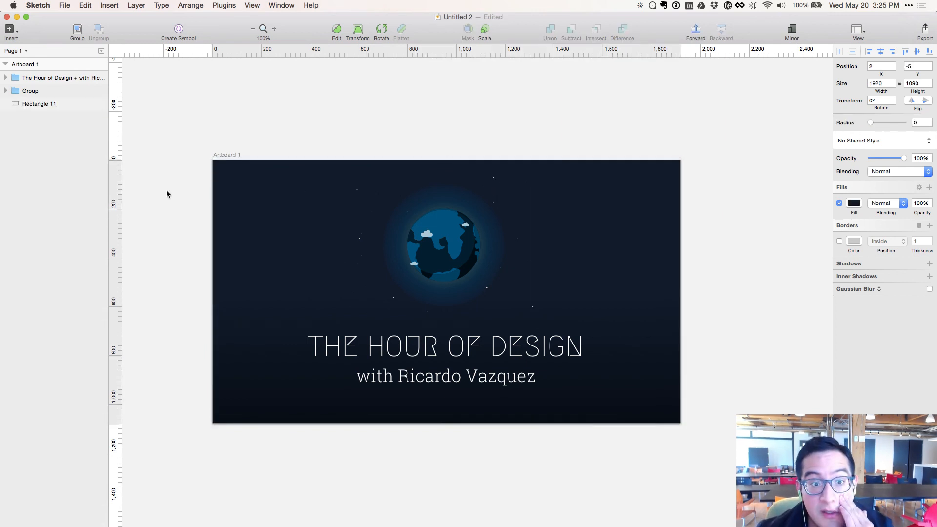
- Collapse the title artboard's layers and duplicate the artboard, with one copy directly below the other
key(super+minus)
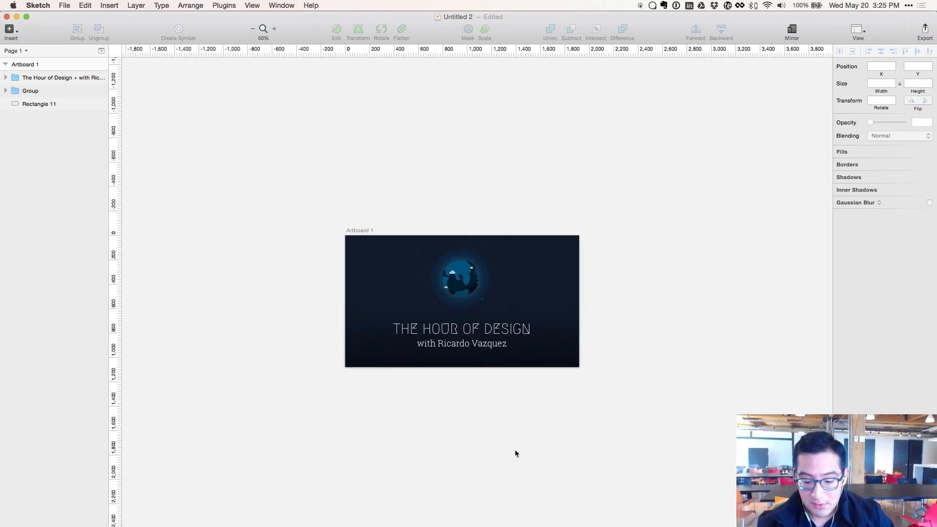
key(super+plus)
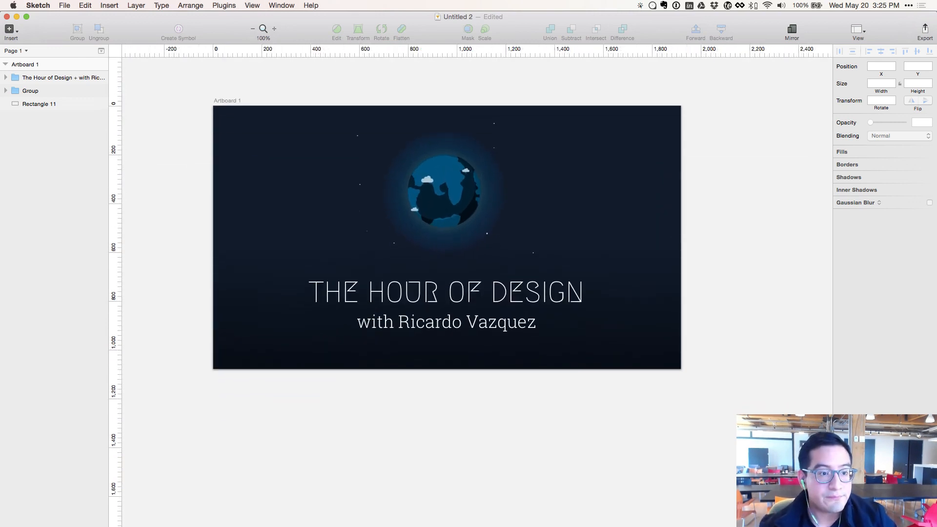
click(15, 64)
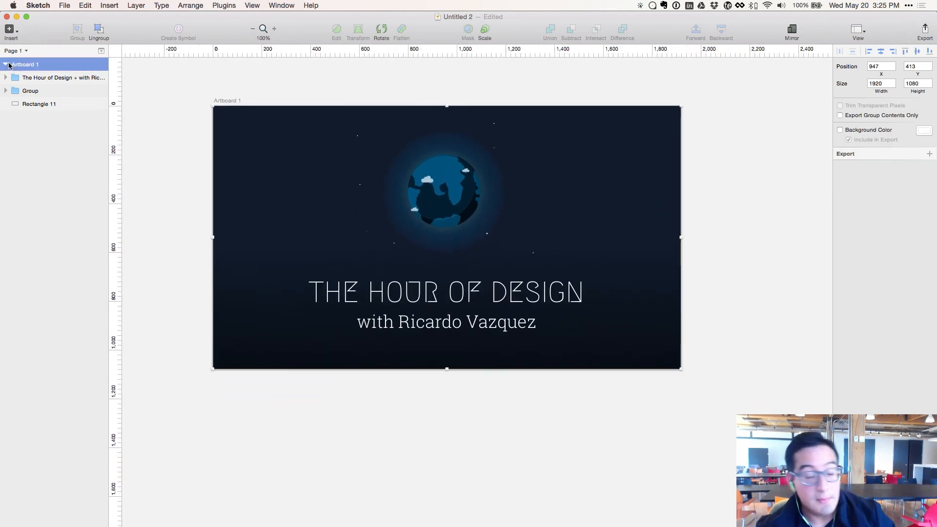
key(super+minus)
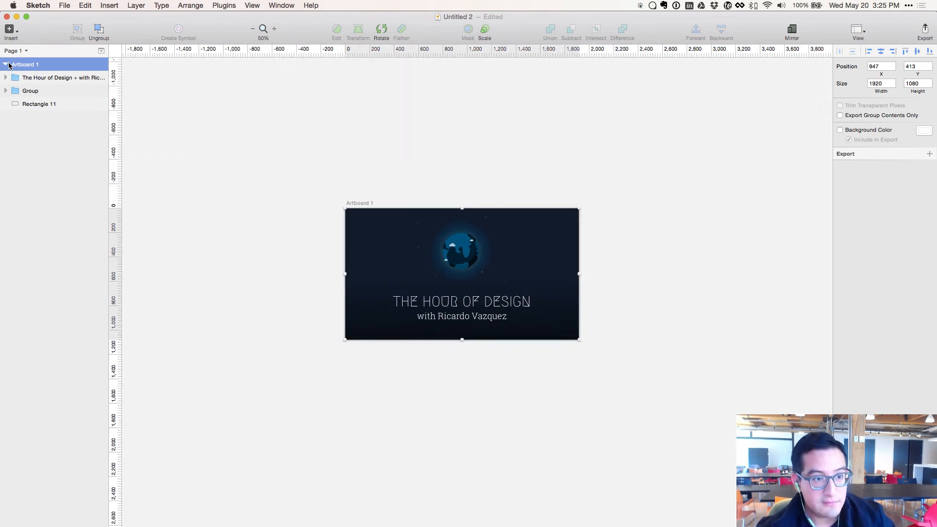
click(5, 64)
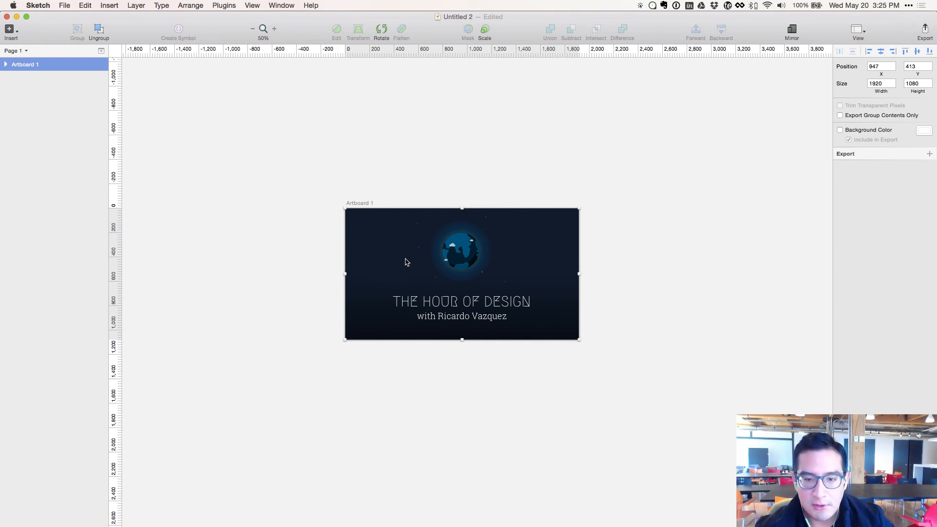
drag(405, 262, 407, 416)
click(264, 349)
- Delete the title text group and the Earth group from Artboard 1 Copy, keeping only the background rectangle
scroll(253, 208, down, 1)
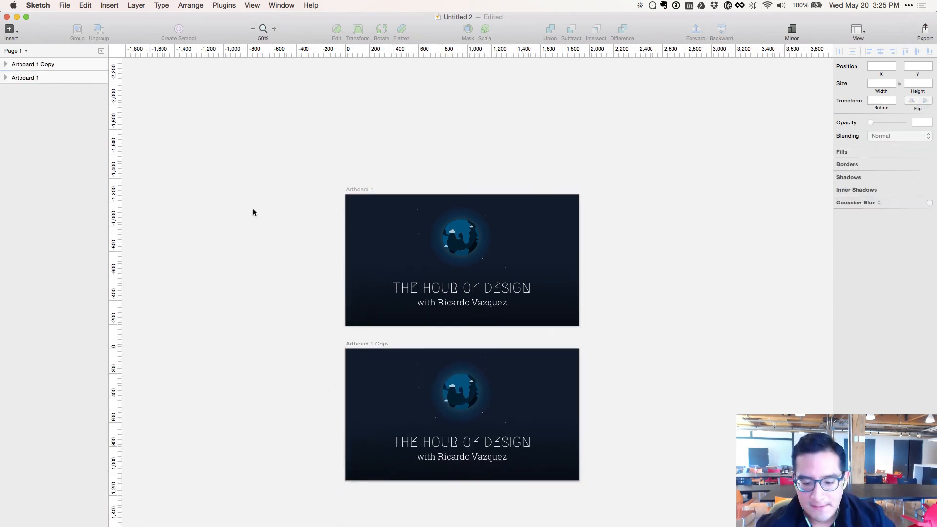
key(super+0)
scroll(254, 206, down, 1)
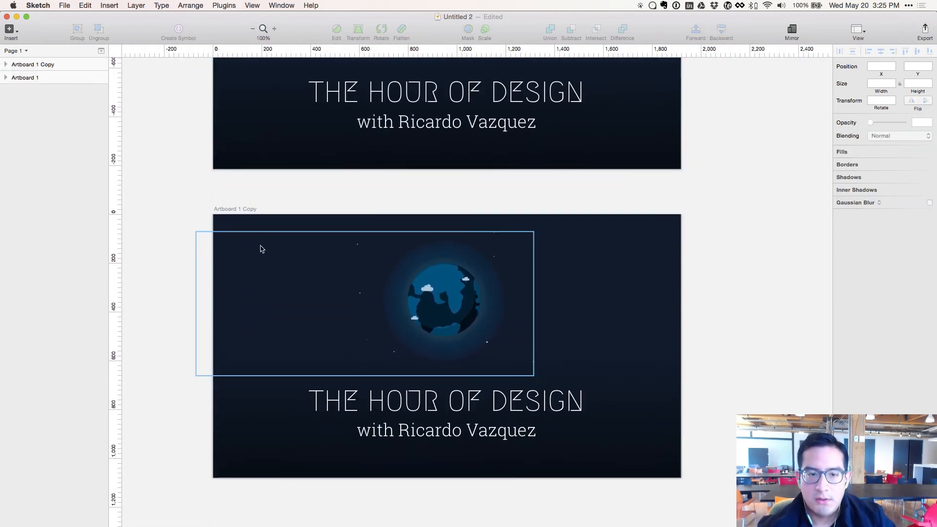
key(super+a)
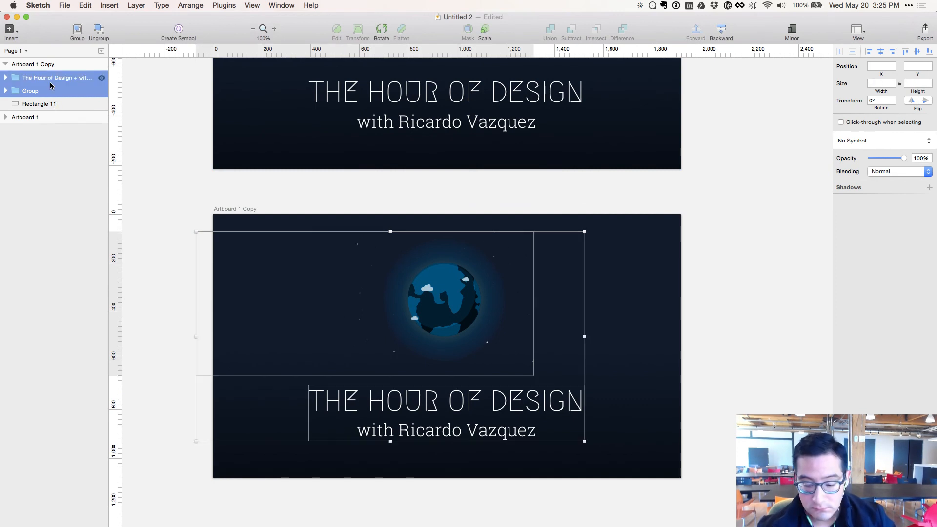
key(BackSpace)
- Change the background rectangle of Artboard 1 Copy from a gradient to a solid white fill
click(58, 79)
click(854, 203)
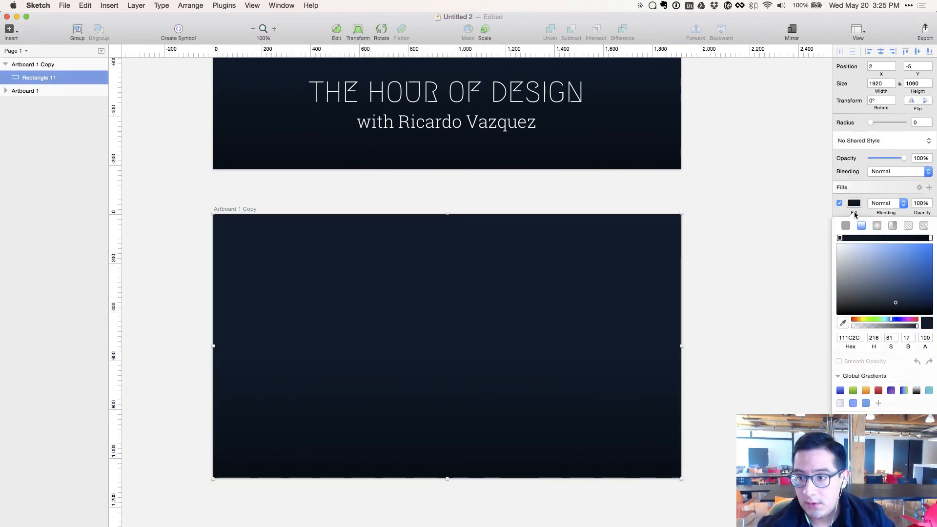
click(861, 226)
click(846, 225)
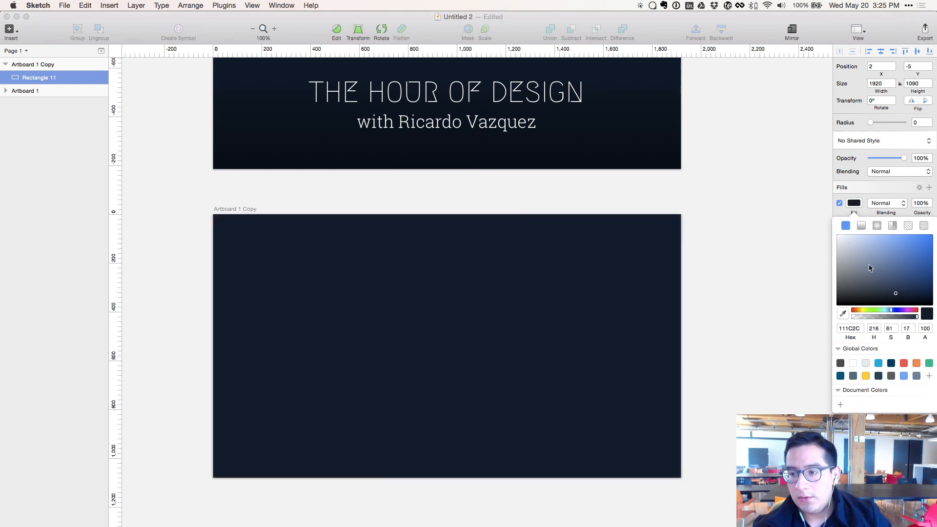
click(837, 245)
click(807, 303)
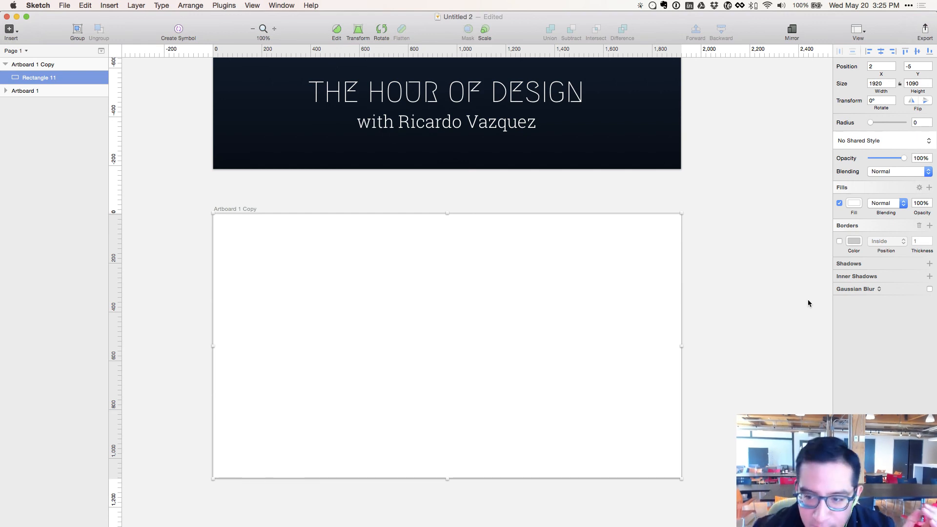
scroll(808, 303, up, 15)
scroll(808, 303, down, 4)
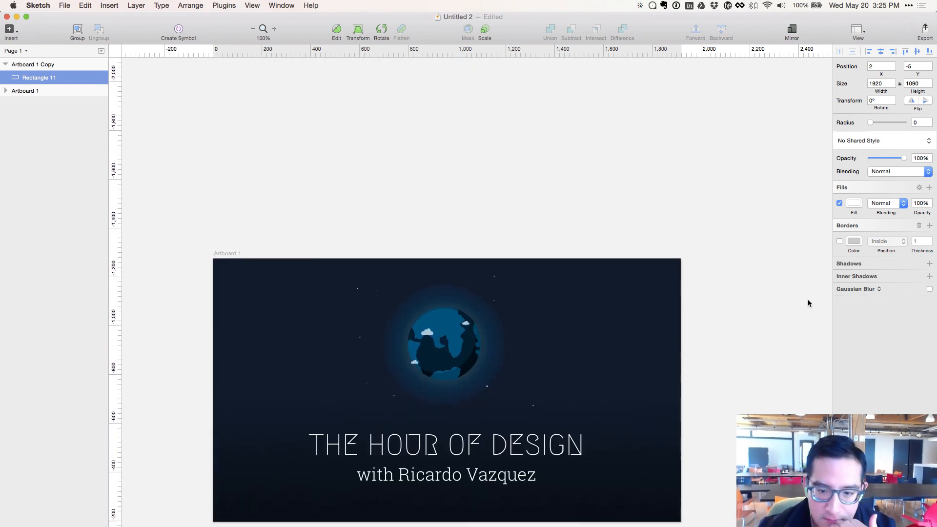
- Deselect the white background rectangle of Artboard 1 Copy
scroll(559, 388, down, 9)
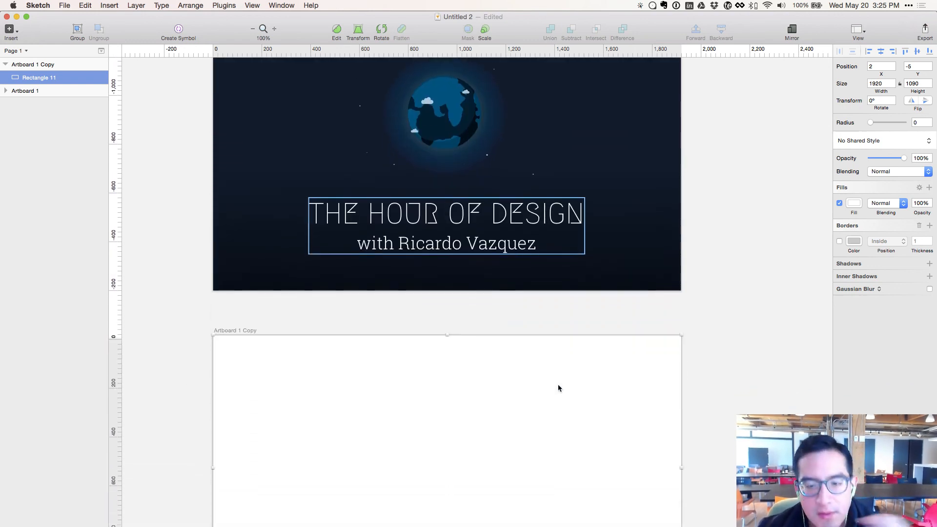
scroll(568, 377, down, 5)
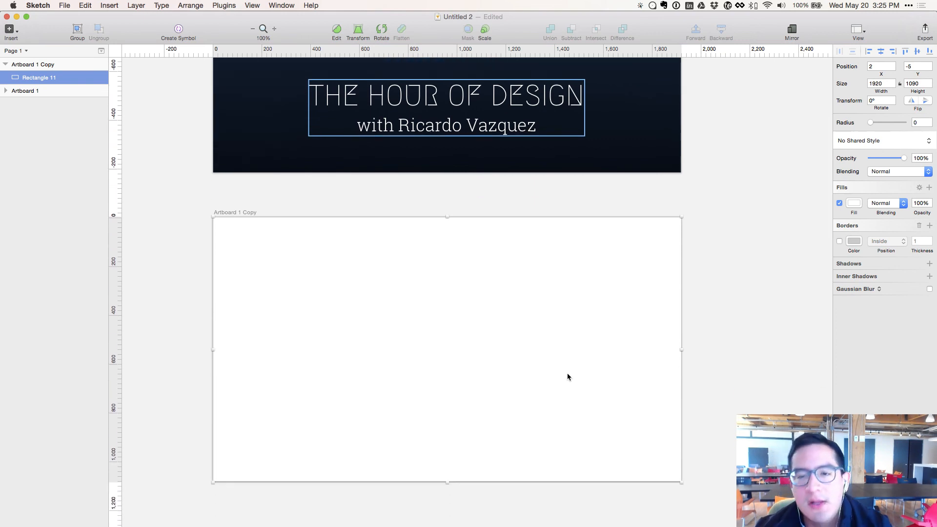
scroll(567, 377, down, 4)
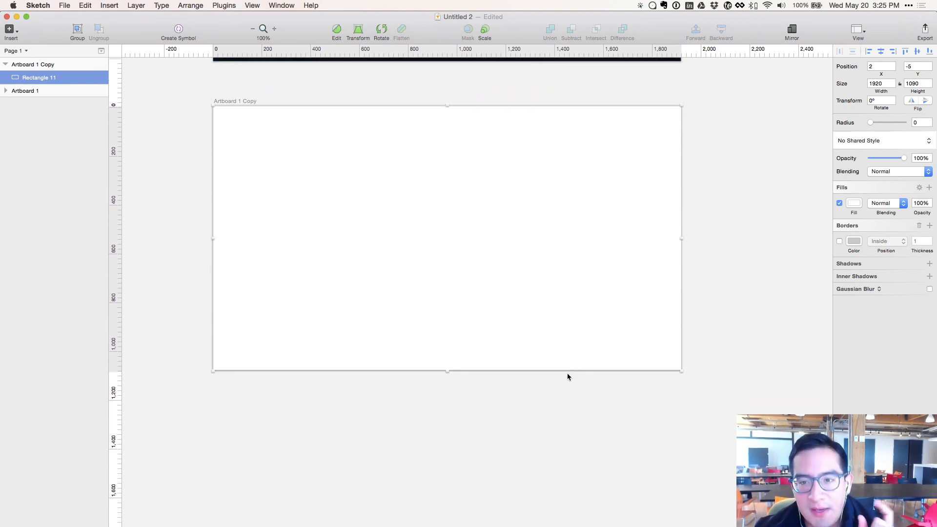
click(665, 384)
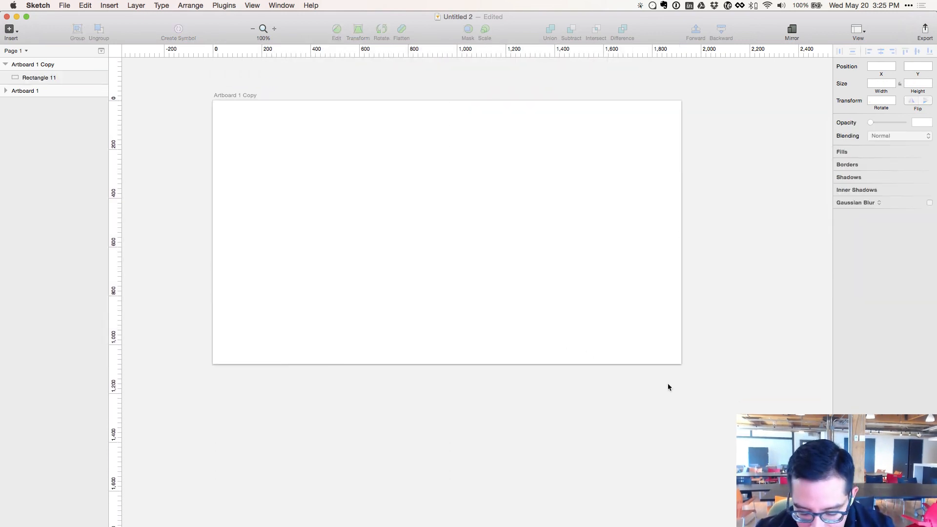
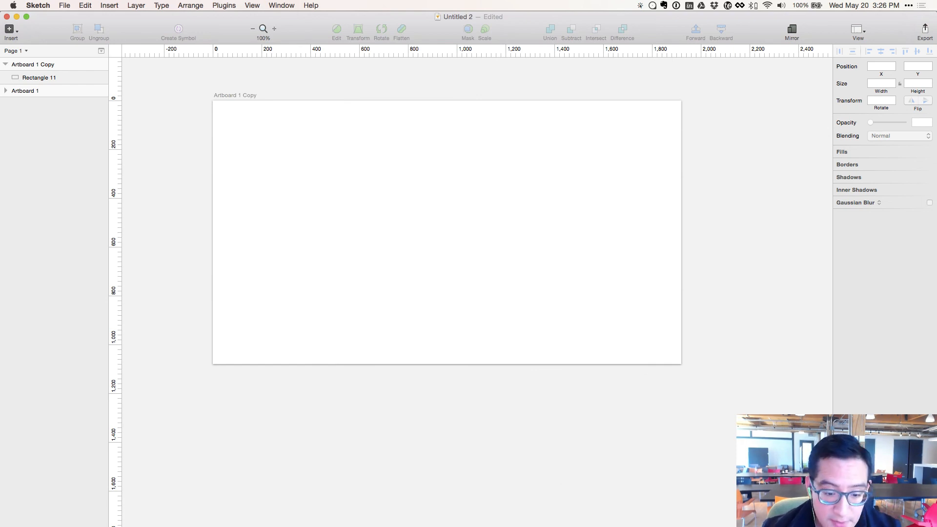
- Switch to Firefox, open subtlepatterns.com in a new tab and look over the patterns
key(super+Tab)
key(super+t)
text(subtlepatterns.com/)
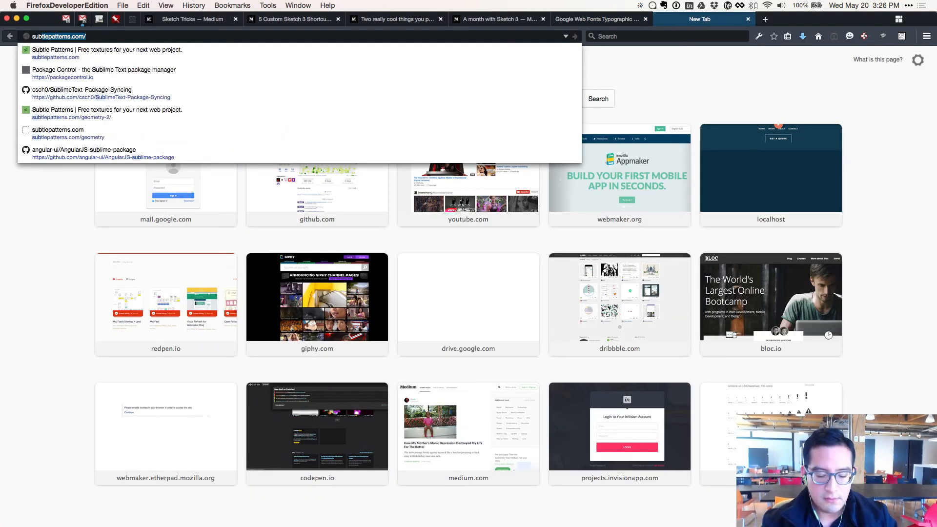
key(Return)
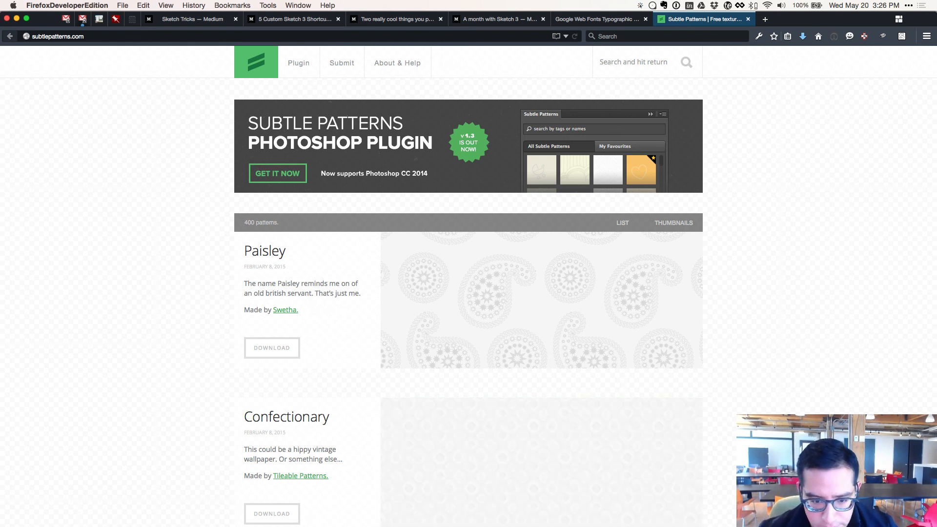
scroll(771, 419, down, 1)
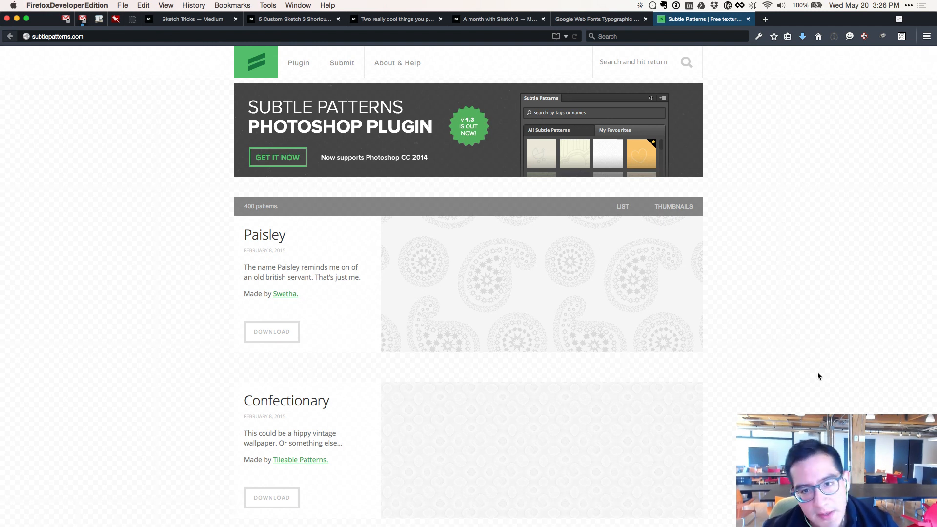
- Close the Subtle Patterns tab and switch back to the Untitled 2 document in Sketch with nothing selected
key(super+w)
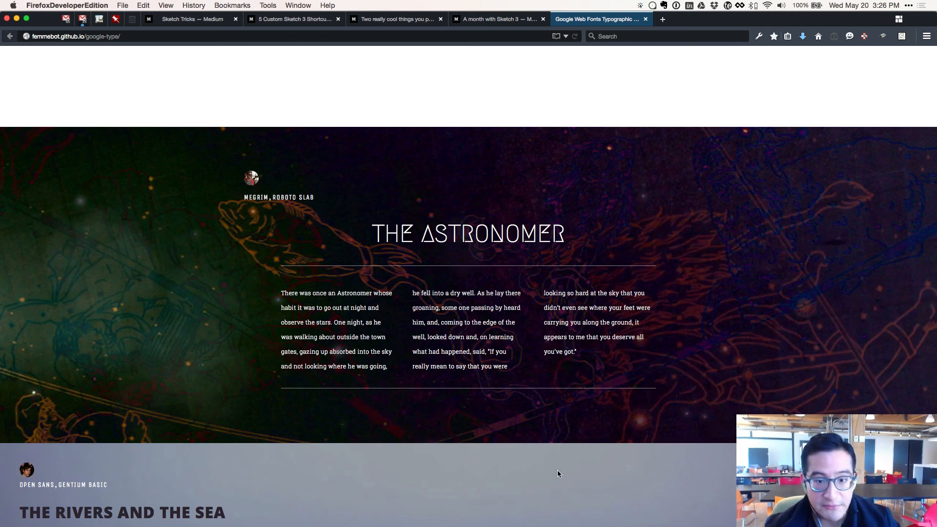
scroll(557, 469, down, 5)
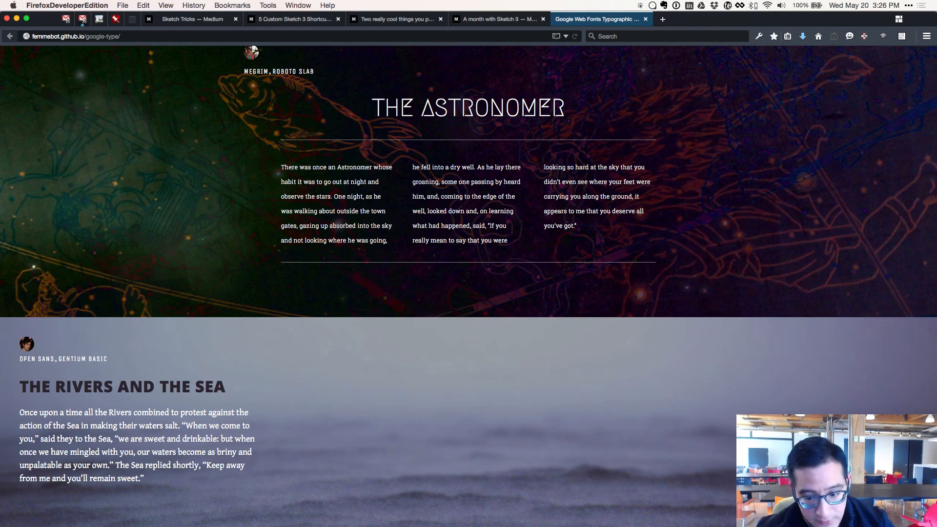
key(super+Tab)
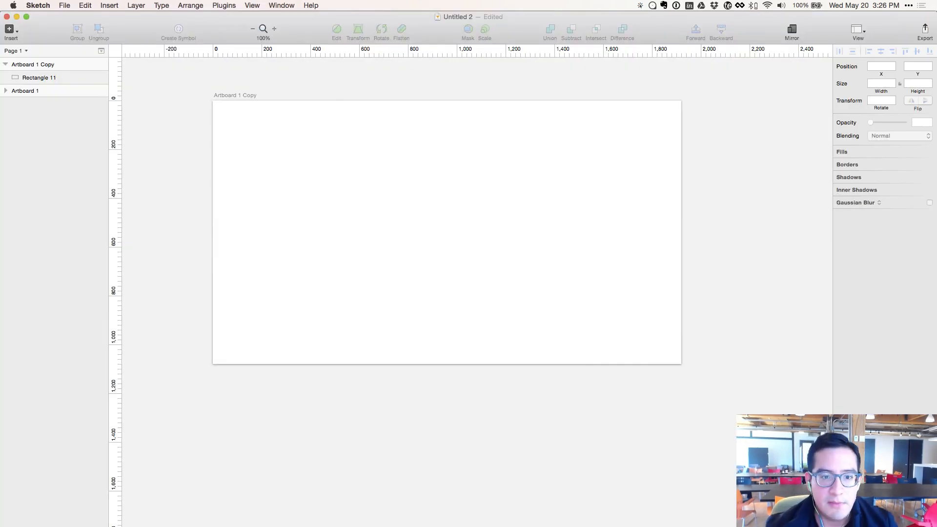
click(249, 217)
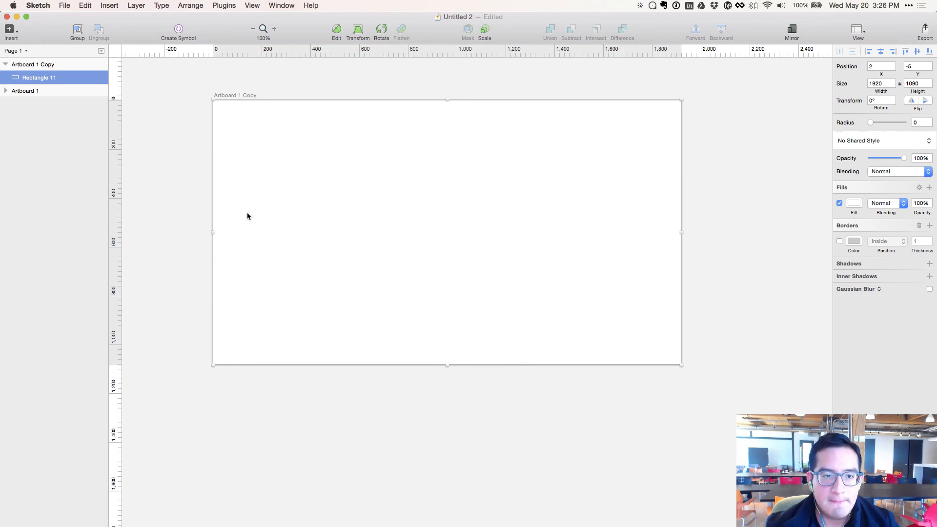
click(418, 477)
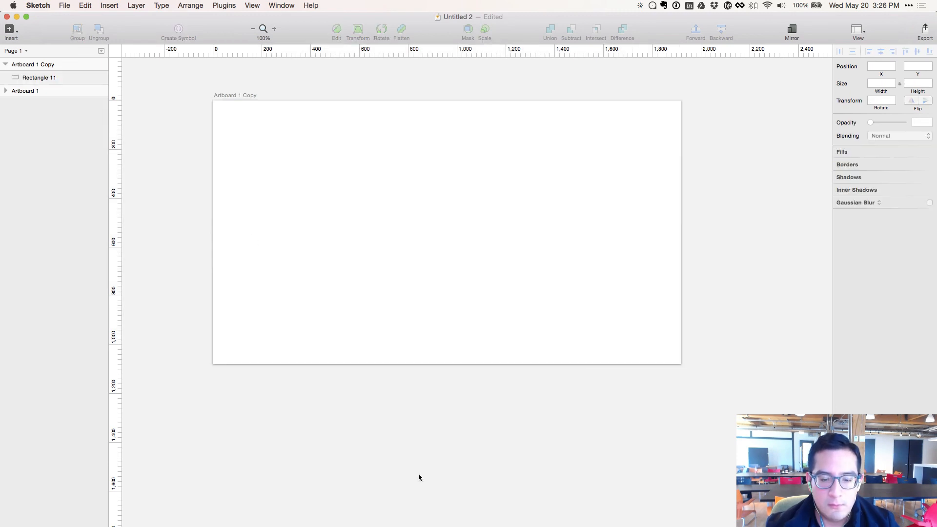
- Open the recent WM Landing Page document
click(67, 7)
mouse_move(141, 45)
click(235, 47)
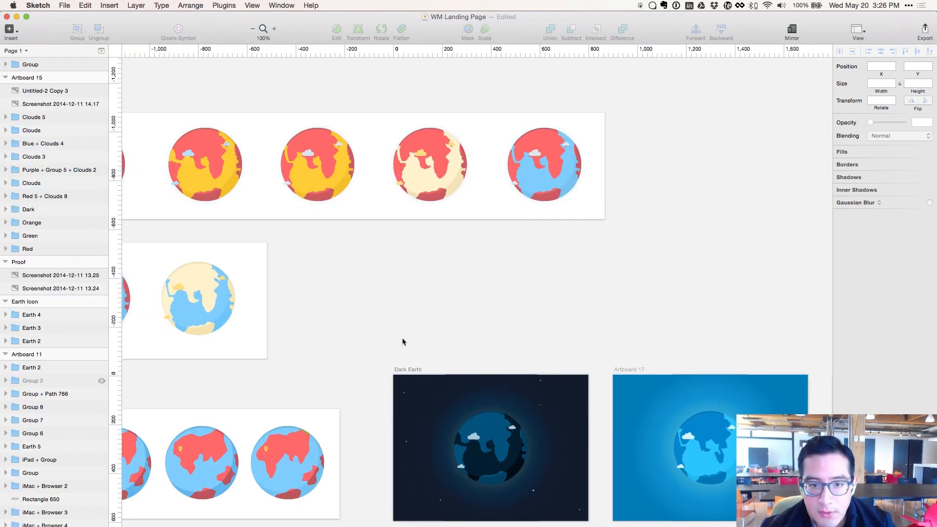
- Find the blue pattern image Untitled-2 Copy 3 in Artboard 15 and move it fully into the artboard, to about X 1144, Y 270
scroll(398, 303, down, 10)
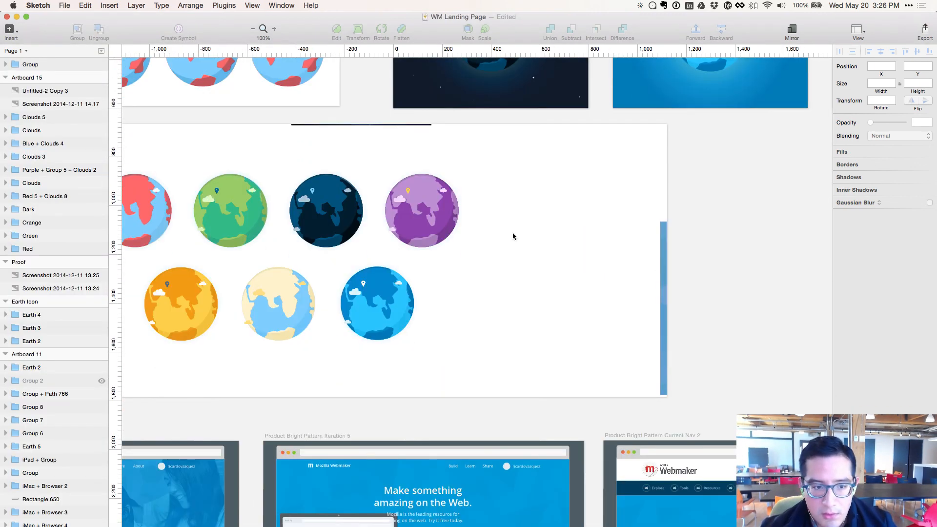
click(453, 231)
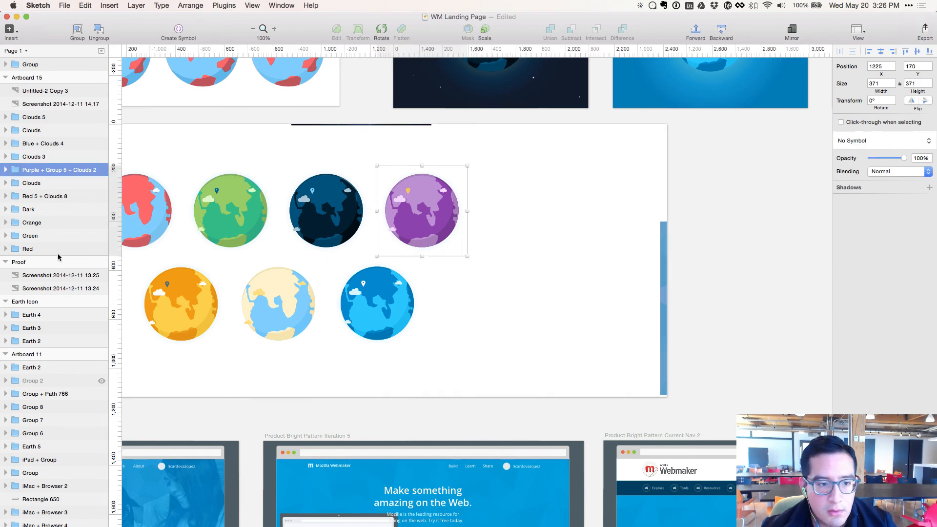
click(59, 104)
click(59, 92)
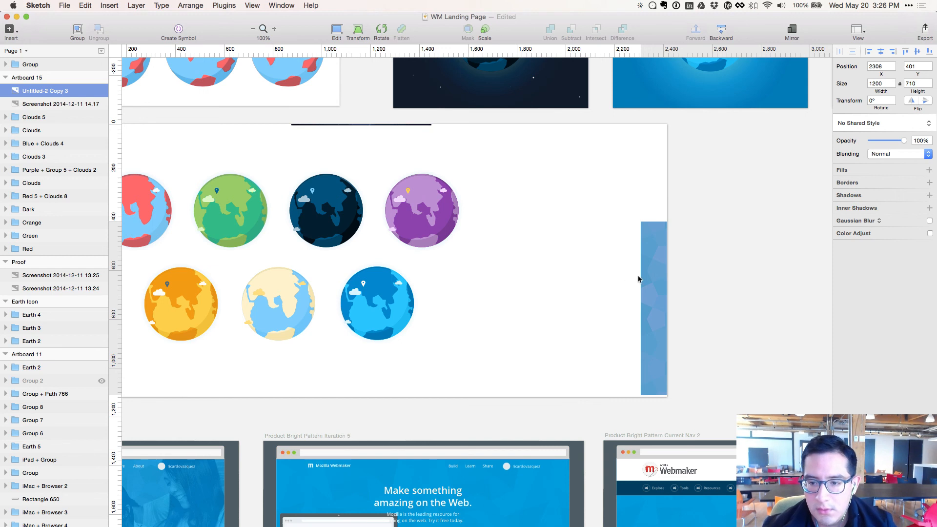
drag(646, 276, 363, 240)
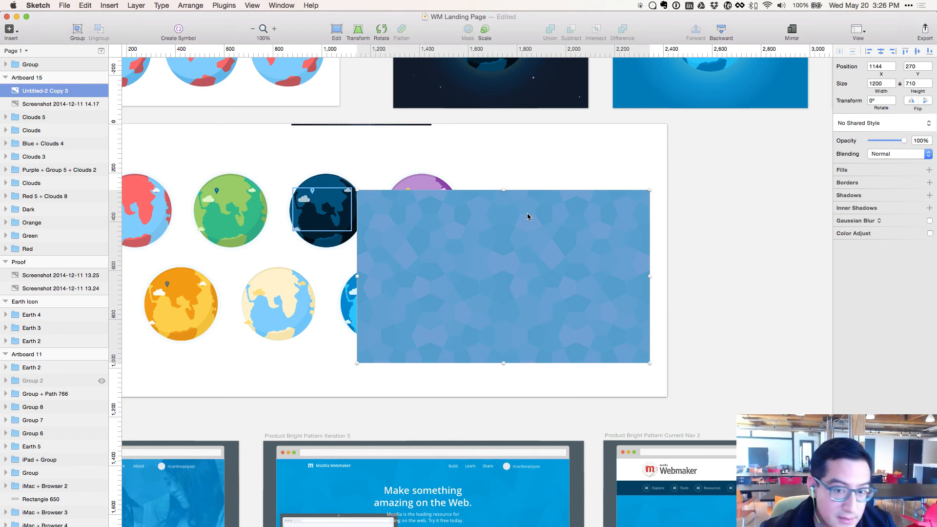
- Copy the blue pattern image into Artboard 1 Copy of Untitled 2 and place it in the upper-left corner at X 0, Y -2
click(638, 155)
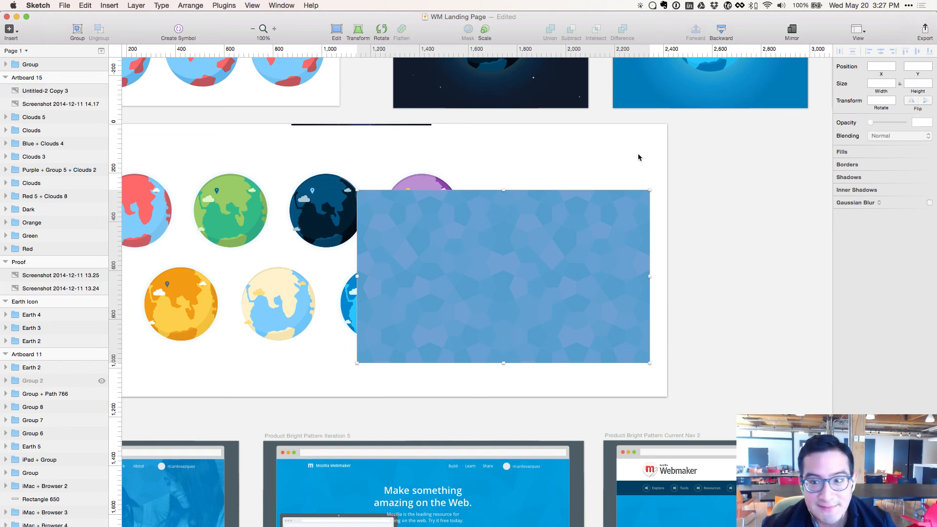
click(626, 215)
key(super+c)
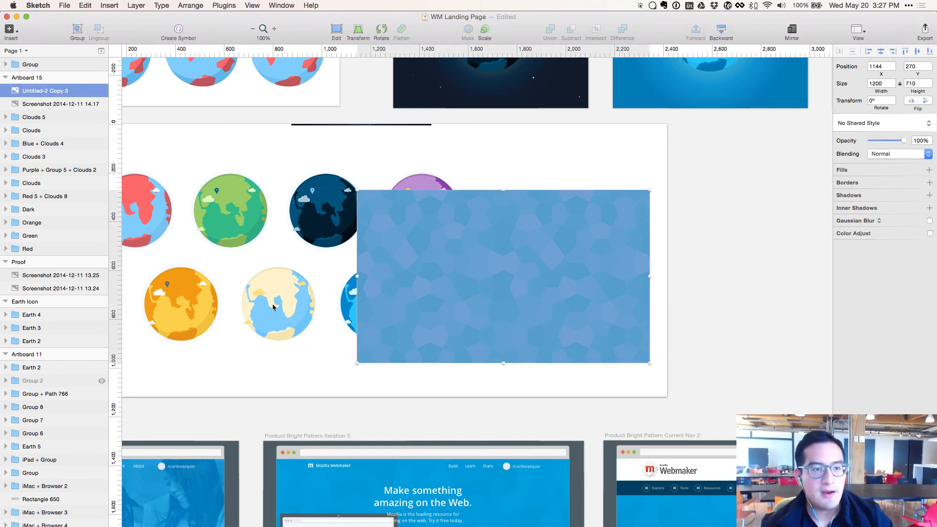
click(676, 207)
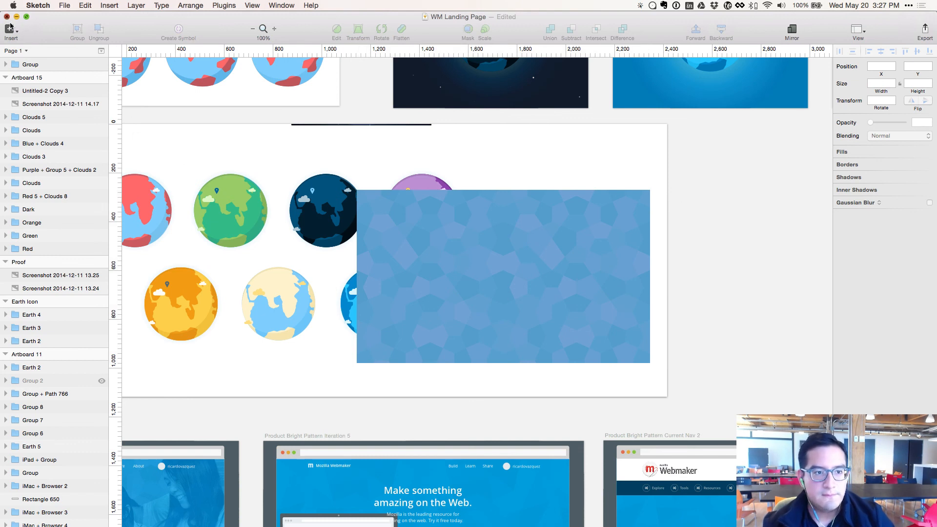
key(super+grave)
key(super+v)
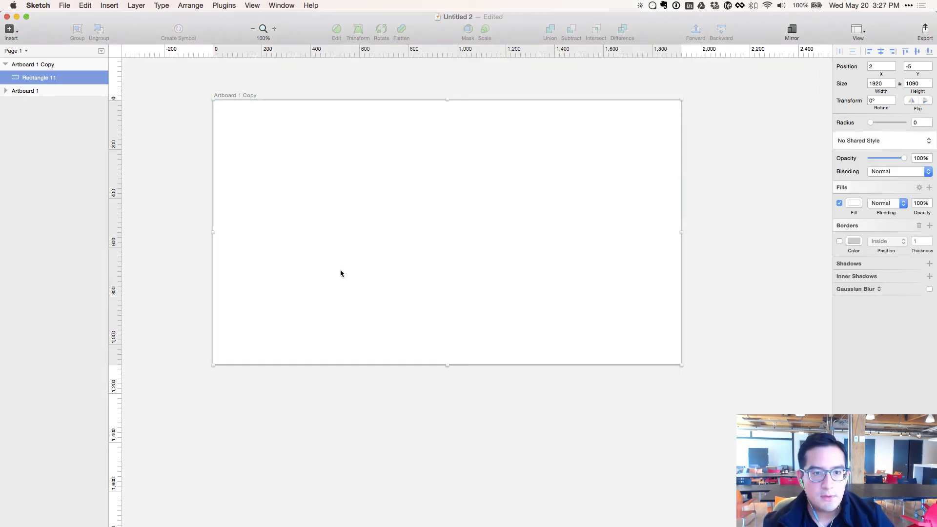
drag(408, 274, 328, 232)
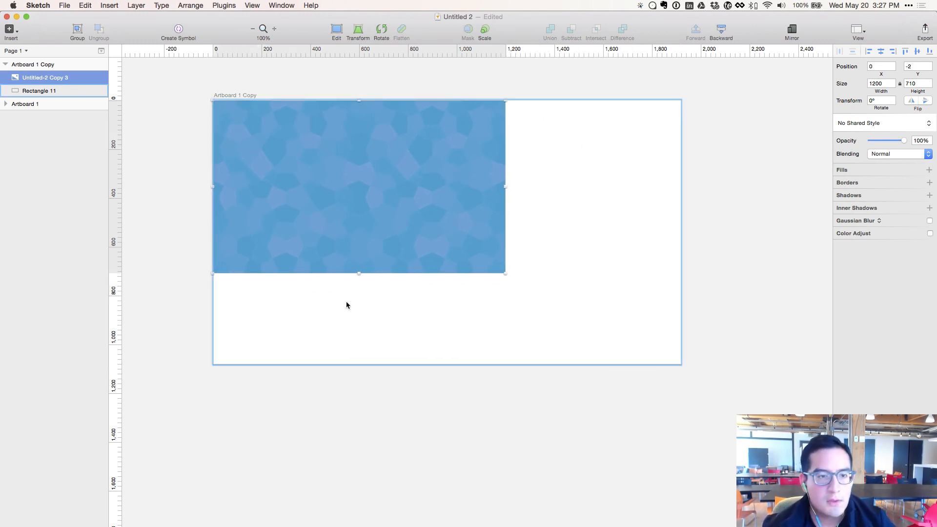
- Duplicate the pattern image to the right of the first, aligned at X 1193, Y -2, to fill the artboard's width
drag(344, 191, 654, 180)
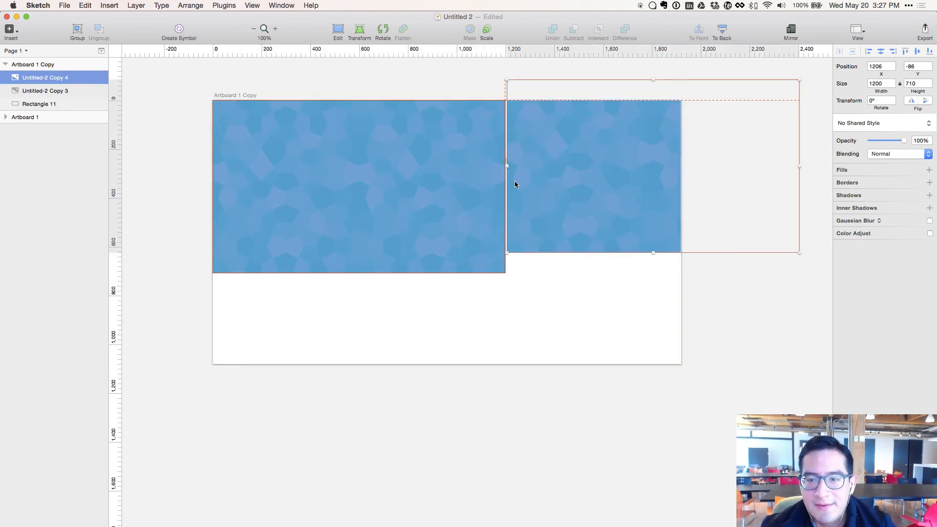
drag(564, 175, 560, 180)
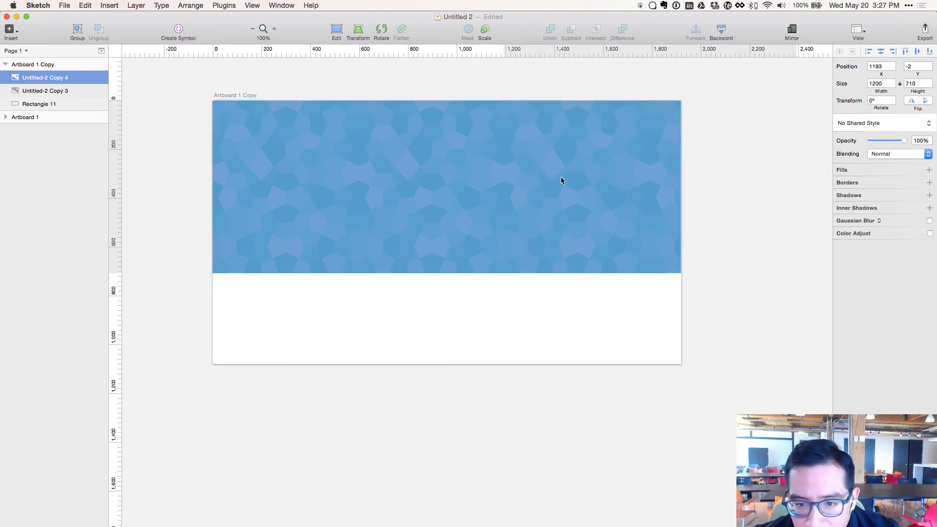
- Duplicate both pattern images and place the copies directly below the first row, at Y 706
shift+click(416, 165)
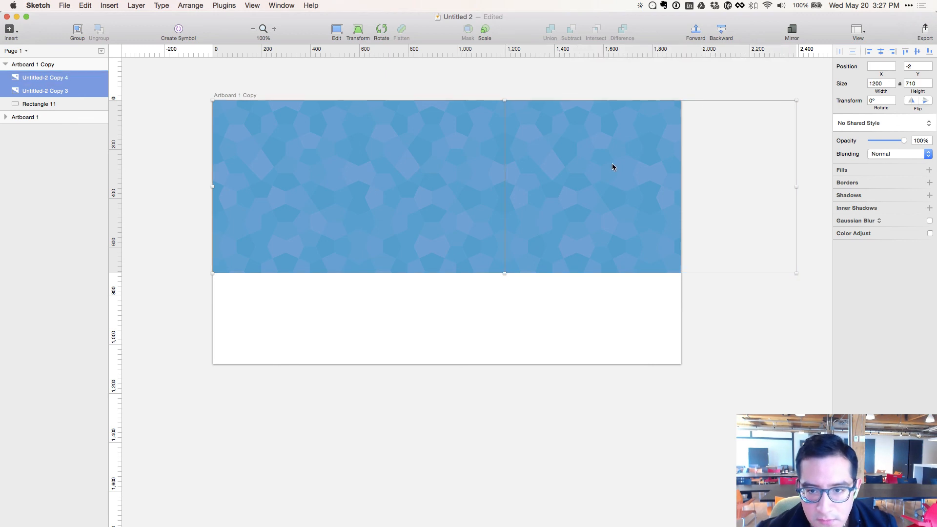
key(super+d)
drag(332, 140, 329, 312)
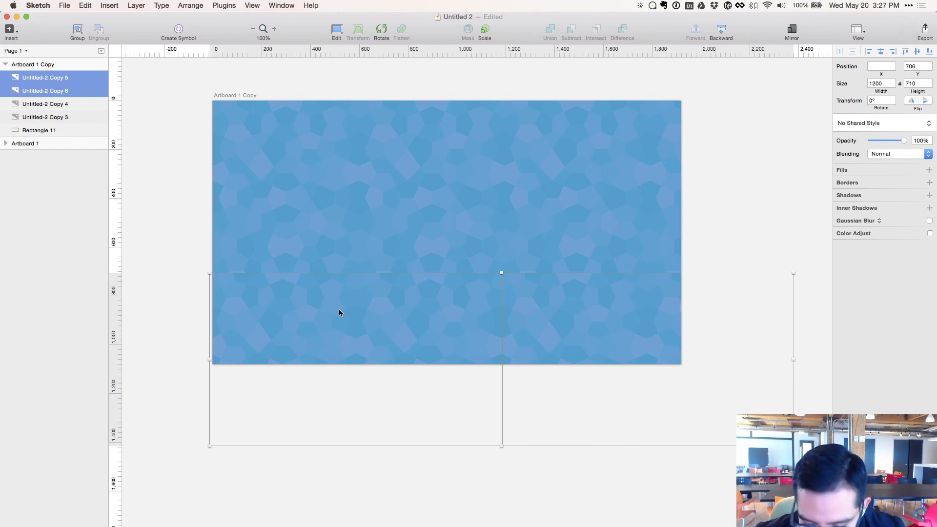
- Shift the two lower pattern images horizontally to match the row above, ending with the left one at X -298
key(shift+Right)
key(shift+Right)
key(shift+Right)
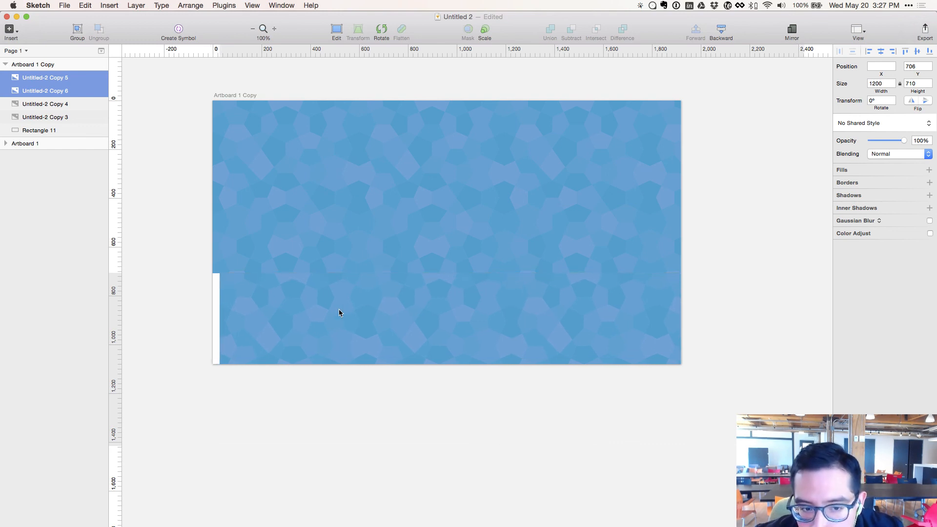
key(shift+Left)
key(shift+Left)
key(shift+Left)
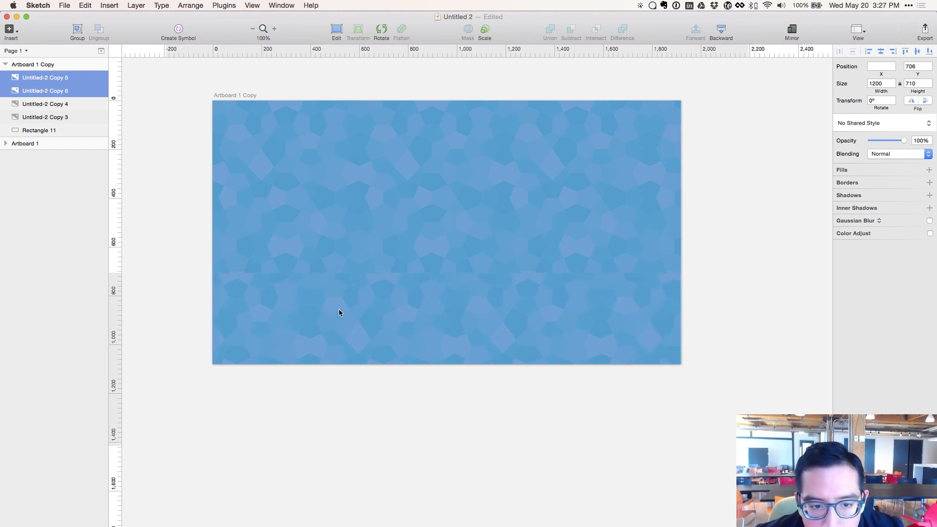
key(shift+Left)
key(shift+Left)
key(shift+Left)
key(shift+Left)
key(shift+Left)
key(shift+Left)
key(shift+Left)
key(shift+Left)
key(shift+Left)
key(shift+Left)
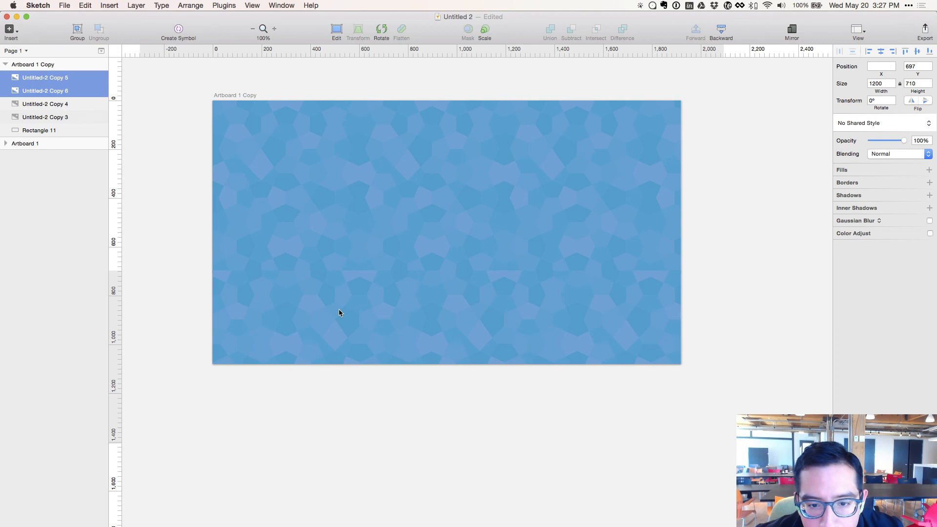
- Try different vertical positions for the two lower pattern images to blend the seam, settling at Y 707
key(shift+Up)
key(shift+Up)
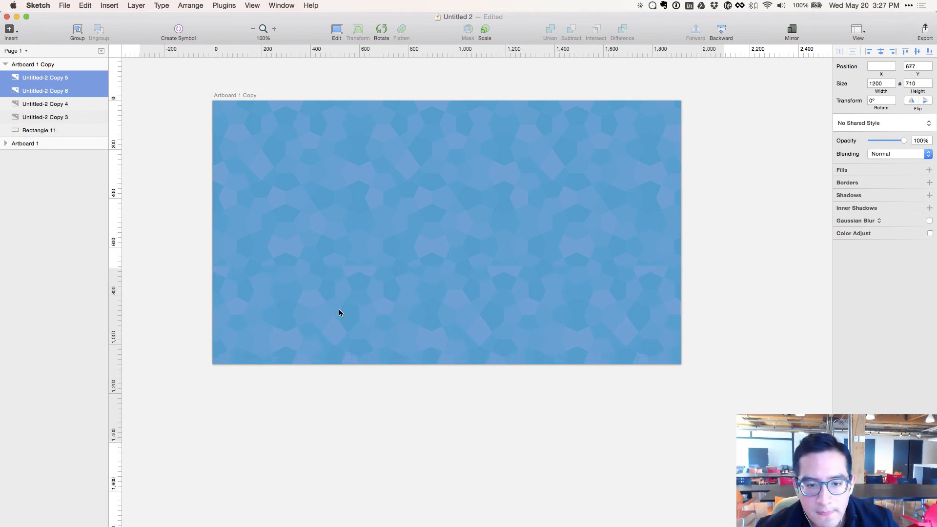
key(shift+Down)
key(shift+Down)
key(shift+Down)
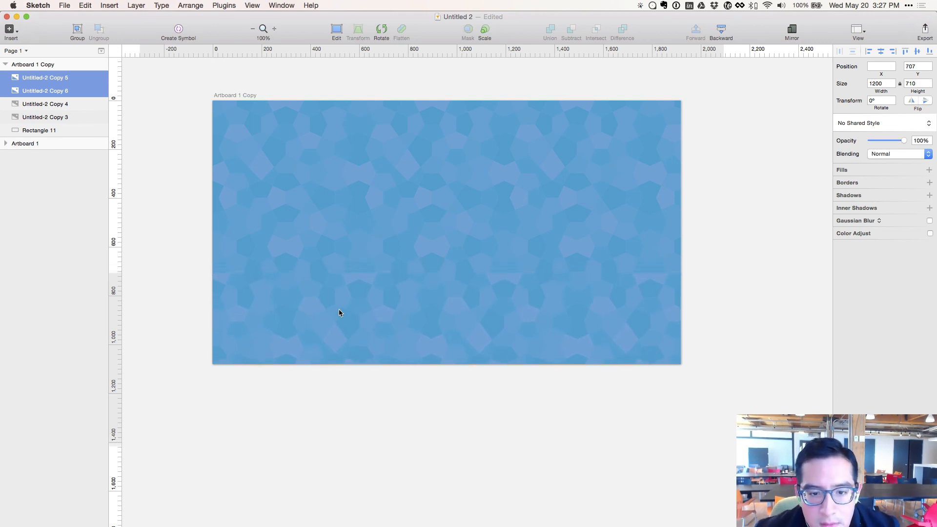
key(shift+Up)
key(shift+Up)
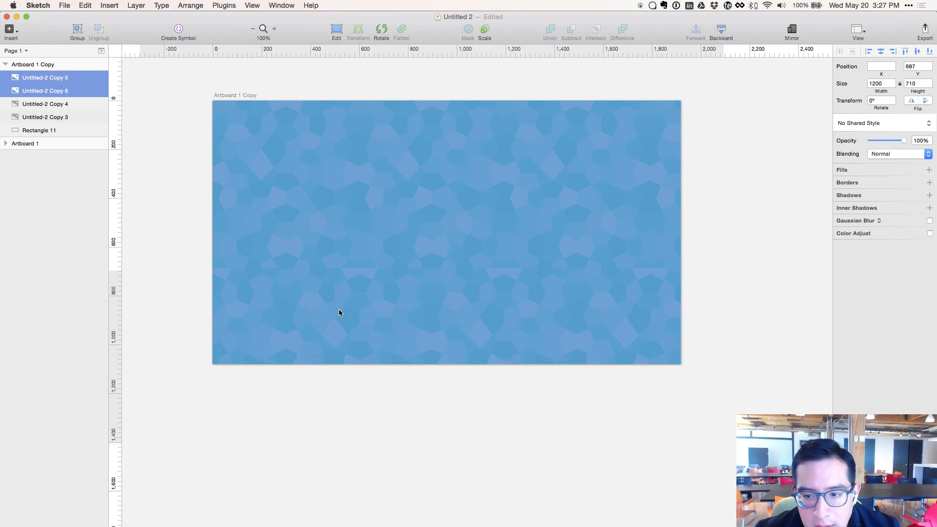
key(shift+Down)
key(shift+Down)
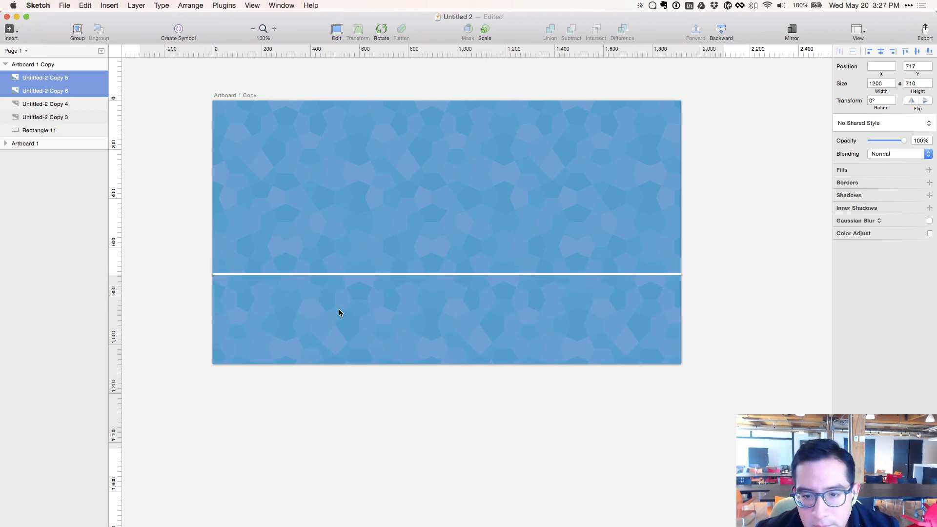
- Delete the two pattern images in the lower row of Artboard 1 Copy
click(385, 267)
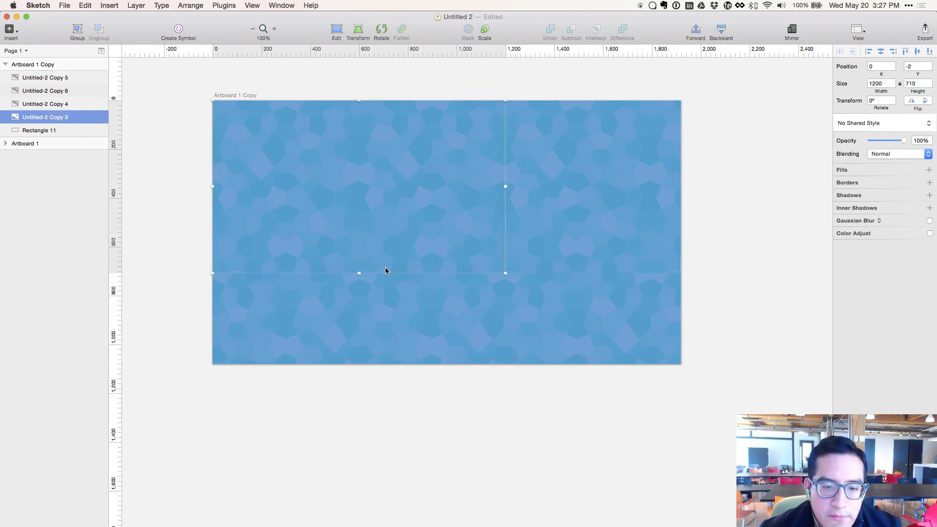
click(368, 323)
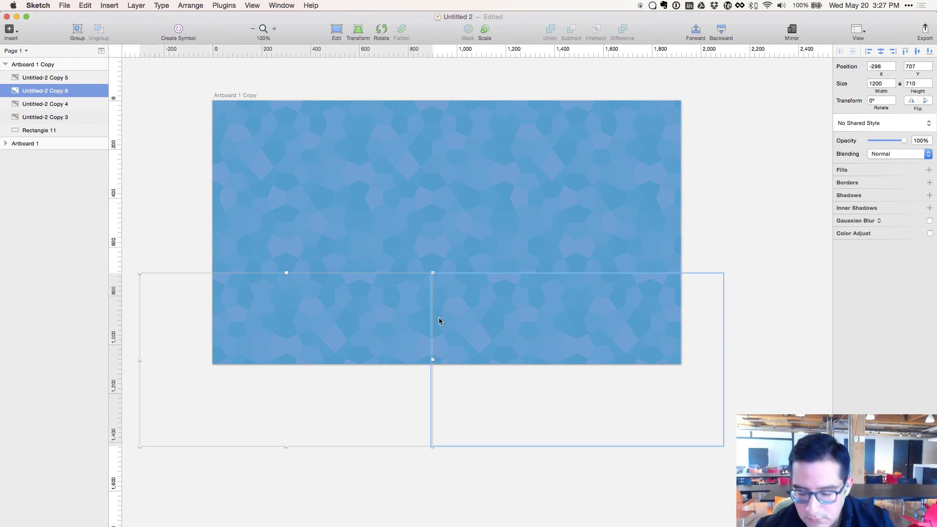
key(BackSpace)
click(481, 320)
key(BackSpace)
- Duplicate the upper-left pattern image and move the copy straight down beneath the original, to X 0, Y 709
click(373, 223)
key(super+d)
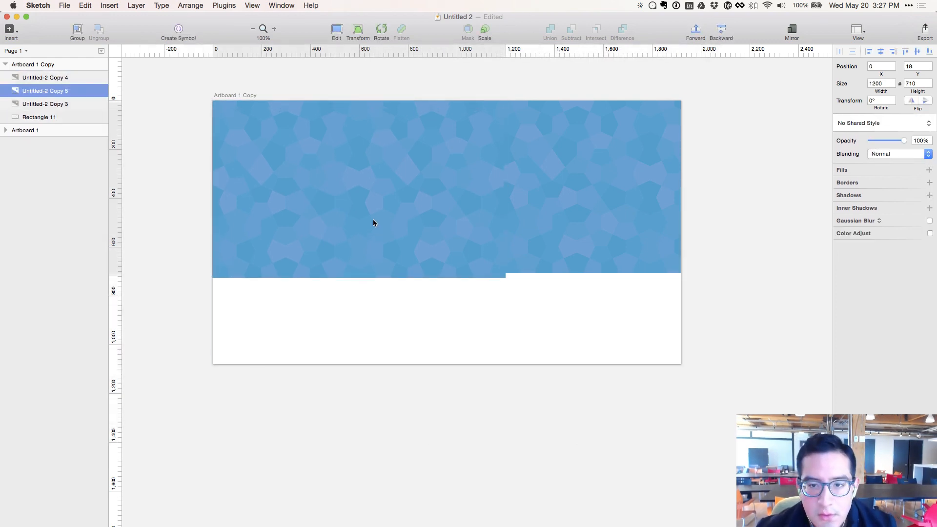
key(shift+Down)
key(shift+Down)
key(shift+Down)
key(shift+Down)
key(shift+Down)
key(shift+Down)
key(shift+Down)
key(shift+Down)
key(shift+Down)
key(shift+Down)
key(shift+Down)
key(shift+Down)
key(shift+Down)
key(shift+Down)
key(shift+Down)
key(shift+Down)
key(shift+Down)
key(shift+Down)
key(shift+Down)
key(shift+Down)
key(shift+Down)
key(shift+Down)
key(shift+Down)
key(shift+Down)
key(shift+Down)
key(shift+Down)
key(shift+Down)
key(shift+Down)
key(shift+Down)
key(shift+Down)
key(shift+Down)
key(shift+Down)
key(shift+Down)
key(shift+Down)
key(shift+Down)
key(shift+Down)
key(shift+Down)
key(shift+Down)
key(shift+Down)
key(shift+Down)
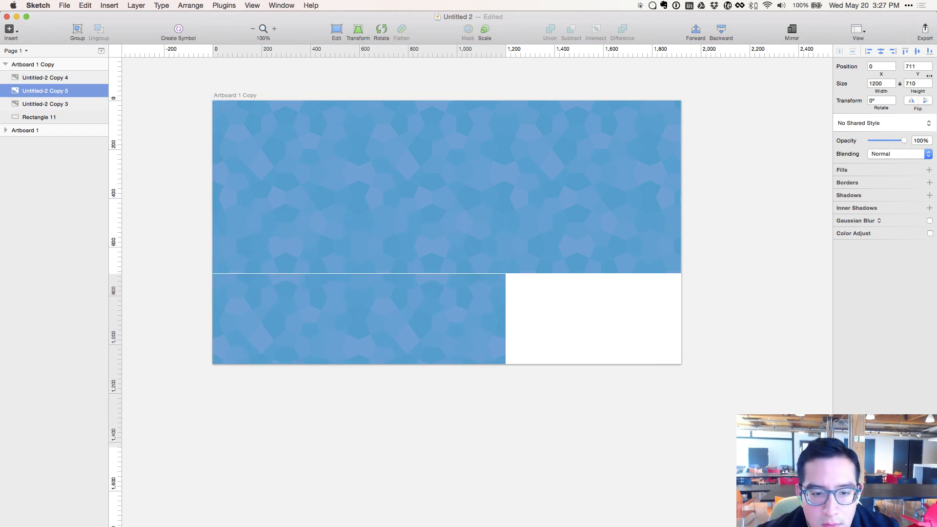
key(Up)
key(Up)
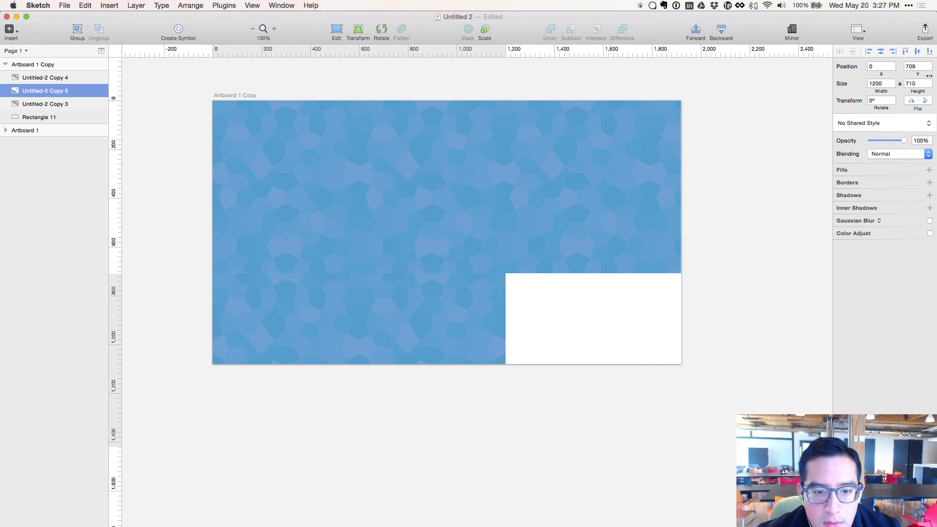
- Raise the lower pattern image to Y 599 so that it overlaps the image above and blends the seam
key(shift+Up)
key(shift+Up)
key(shift+Up)
key(shift+Up)
key(shift+Up)
key(shift+Up)
key(shift+Up)
key(shift+Up)
key(shift+Up)
key(shift+Up)
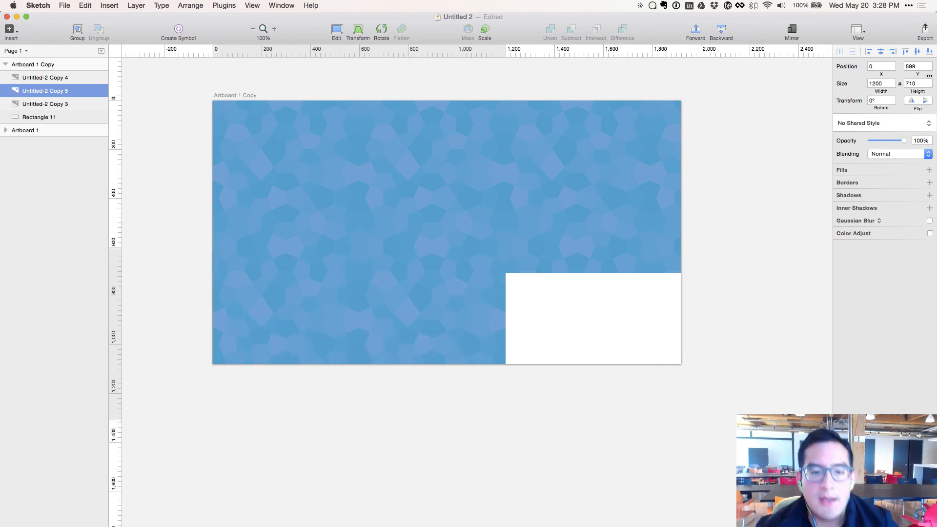
- Duplicate the lower pattern tile and move the copy horizontally to X 1201 to fill the artboard's empty lower-right corner
key(super+z)
key(super+d)
key(shift+Right)
key(shift+Right)
key(shift+Right)
key(shift+Right)
key(shift+Right)
key(shift+Right)
key(shift+Right)
key(shift+Right)
key(shift+Right)
key(shift+Right)
key(shift+Right)
key(shift+Right)
key(shift+Right)
key(shift+Right)
key(shift+Right)
key(shift+Right)
key(shift+Right)
key(shift+Right)
key(shift+Right)
key(shift+Right)
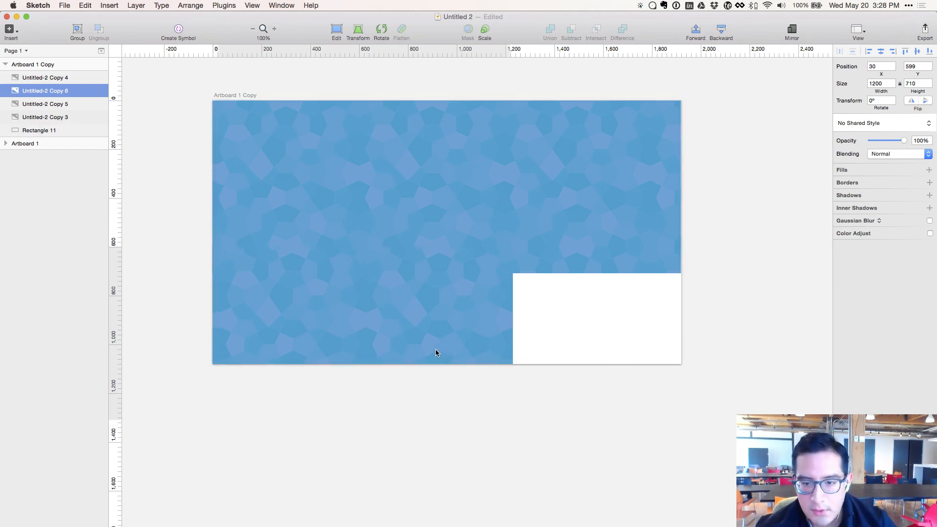
key(shift+Right)
key(shift+Right)
key(shift+Right)
key(shift+Right)
key(shift+Right)
key(shift+Right)
key(shift+Right)
key(shift+Right)
key(shift+Right)
key(shift+Right)
key(shift+Right)
key(shift+Right)
key(shift+Right)
key(shift+Right)
key(shift+Right)
key(shift+Right)
key(shift+Right)
key(shift+Right)
key(shift+Right)
key(shift+Right)
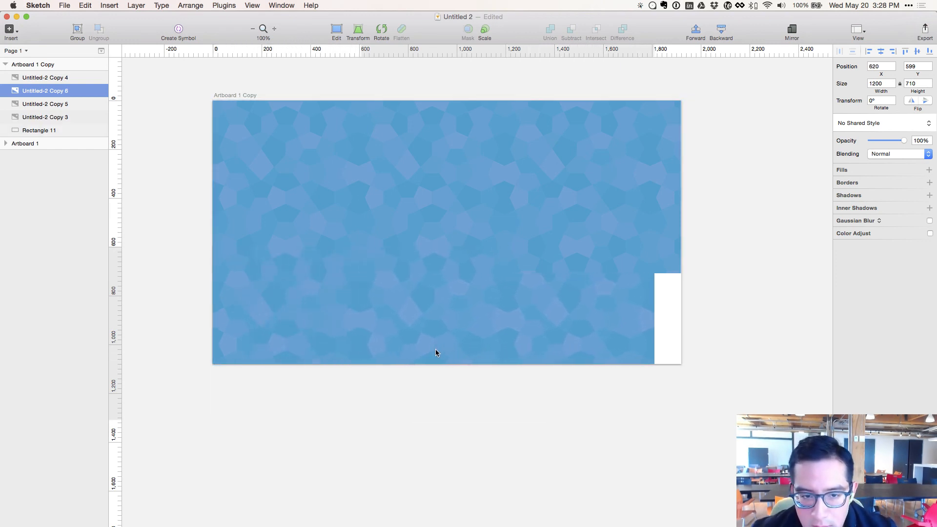
key(shift+Right)
key(shift+Right)
key(shift+Right)
key(shift+Right)
key(shift+Right)
key(shift+Right)
key(shift+Right)
key(shift+Right)
key(shift+Right)
key(shift+Right)
key(shift+Right)
key(shift+Right)
key(shift+Right)
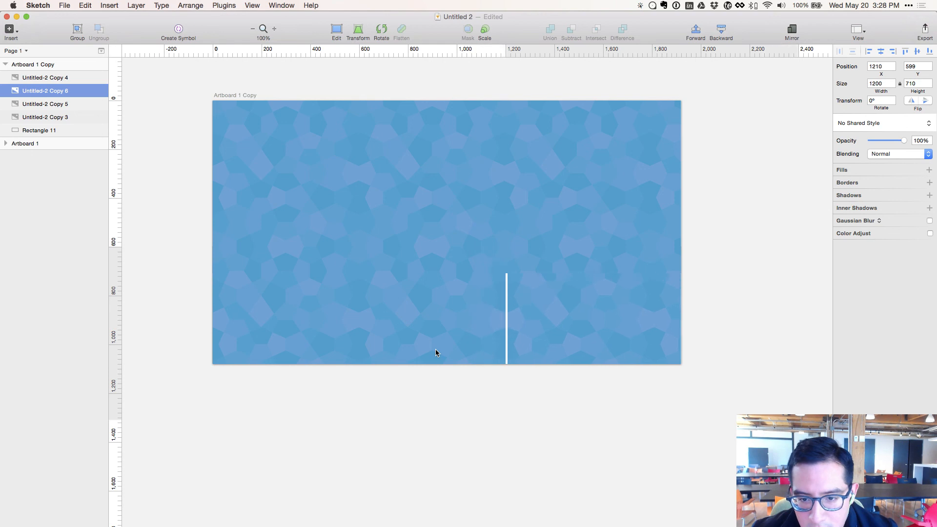
key(Right)
key(Right)
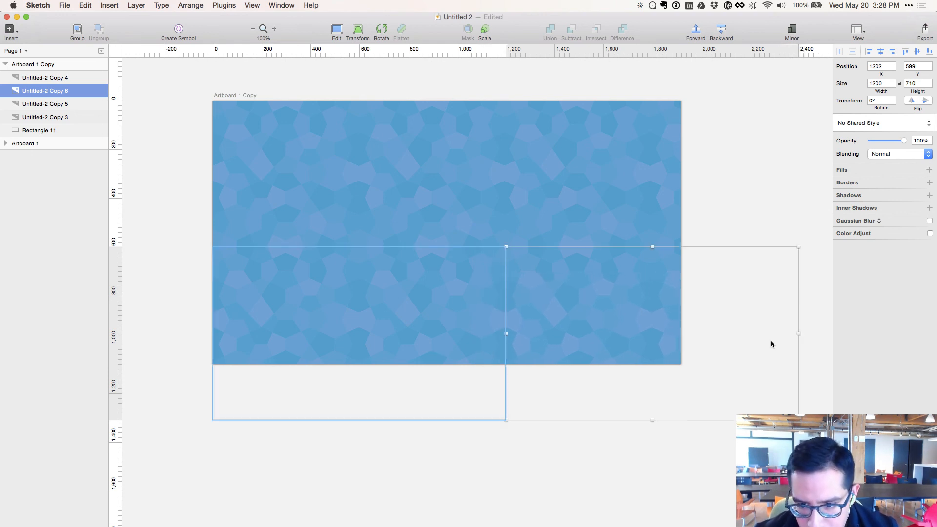
key(Left)
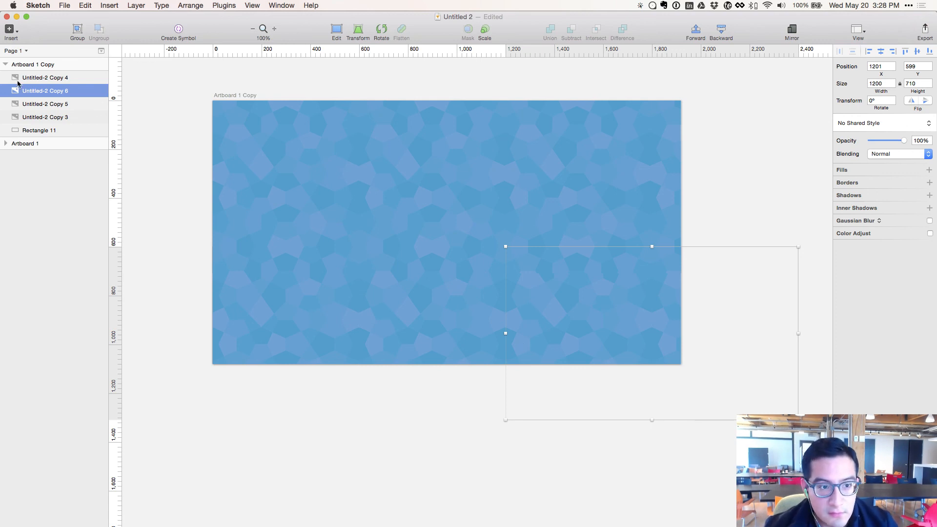
- Move the new tile copy above the other tiles in the layer order and group the four pattern images
drag(23, 90, 24, 78)
click(147, 240)
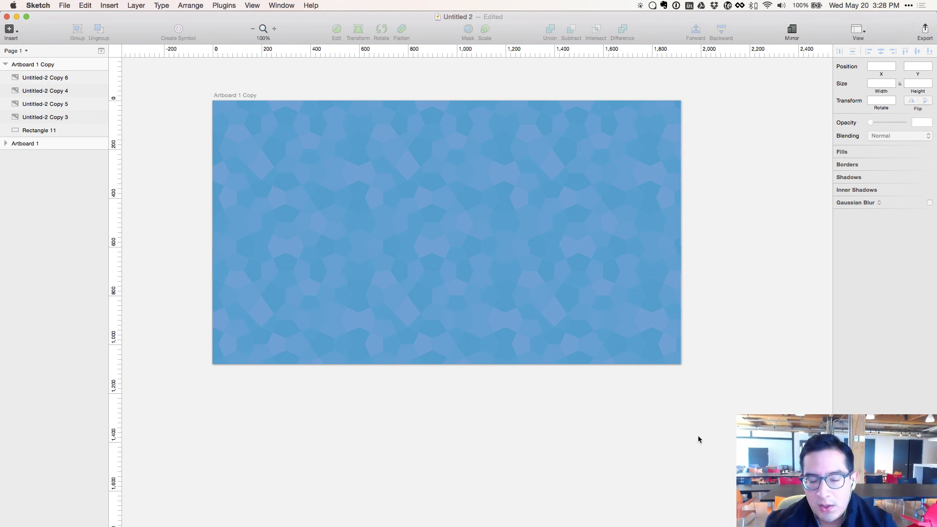
click(555, 306)
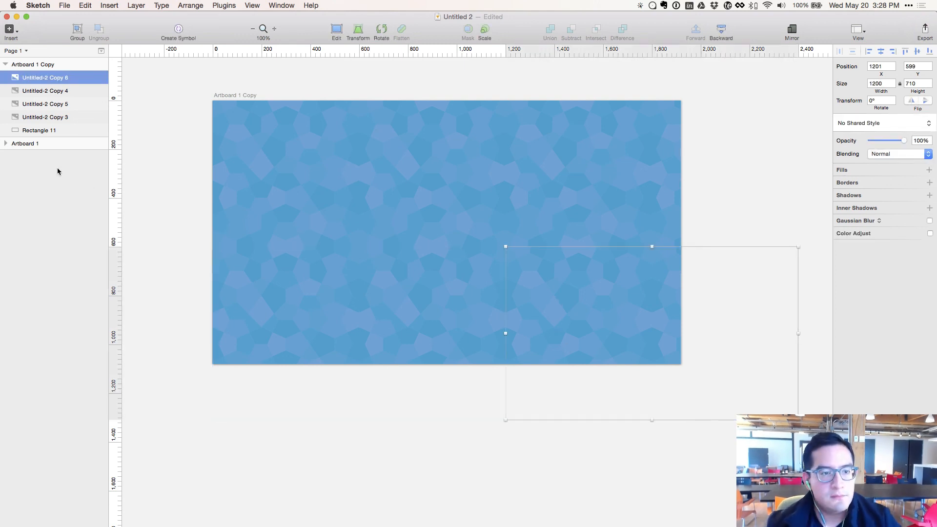
shift+click(55, 117)
key(super+g)
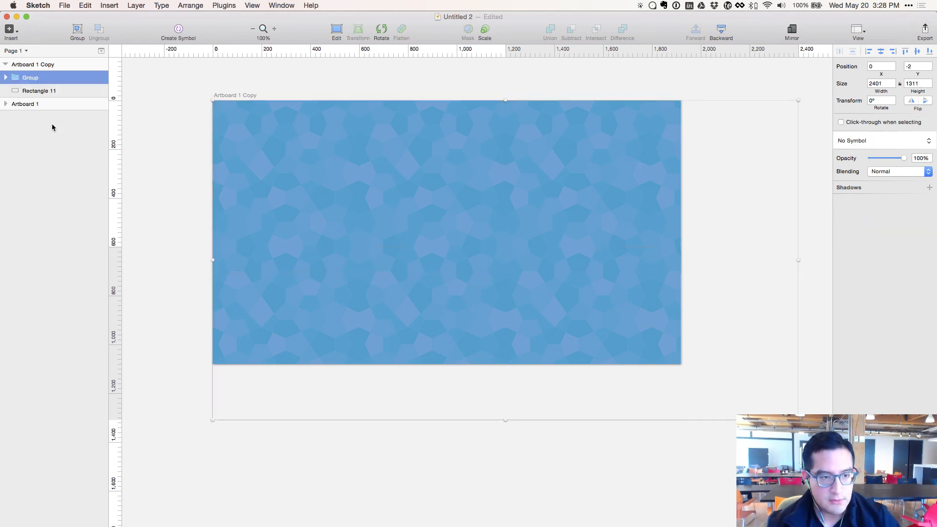
- Rename the group of tiles as Pattern
key(super+r)
text(pT)
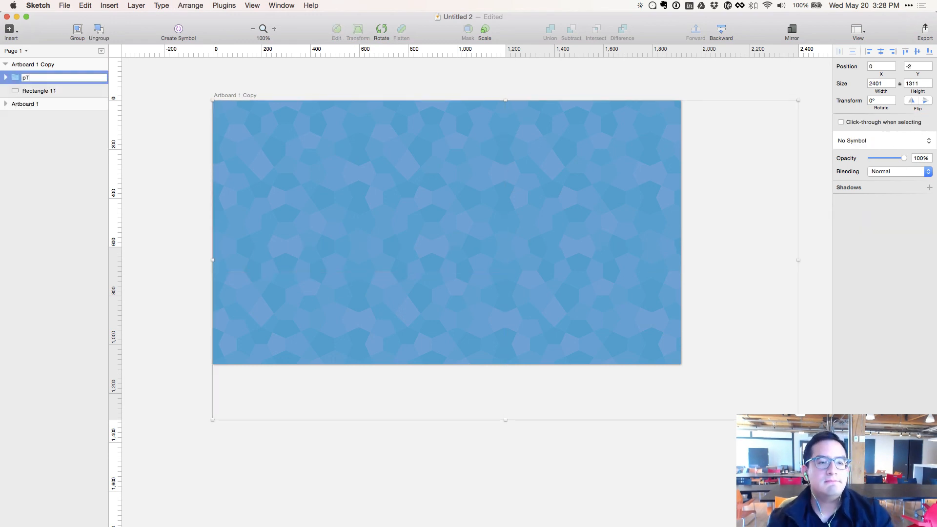
text(ttern)
key(Return)
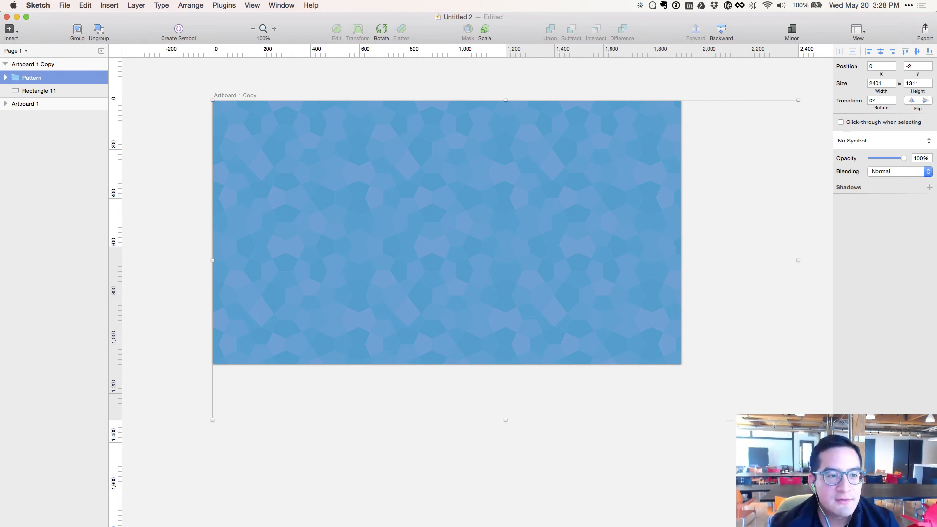
click(56, 193)
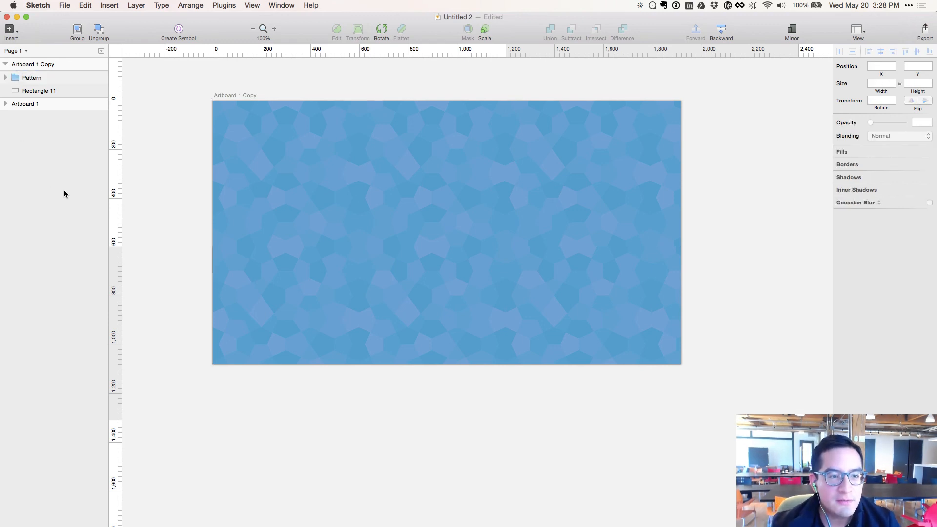
click(256, 151)
click(196, 156)
click(240, 159)
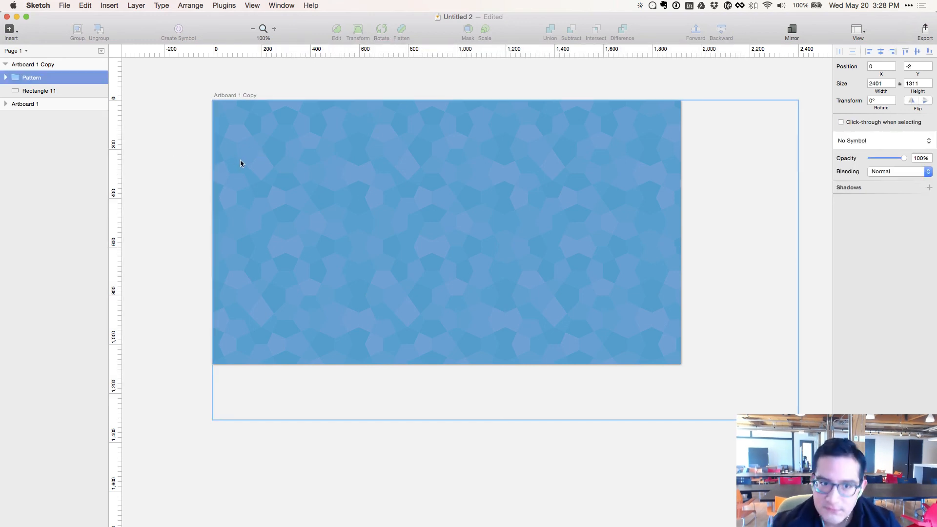
click(388, 78)
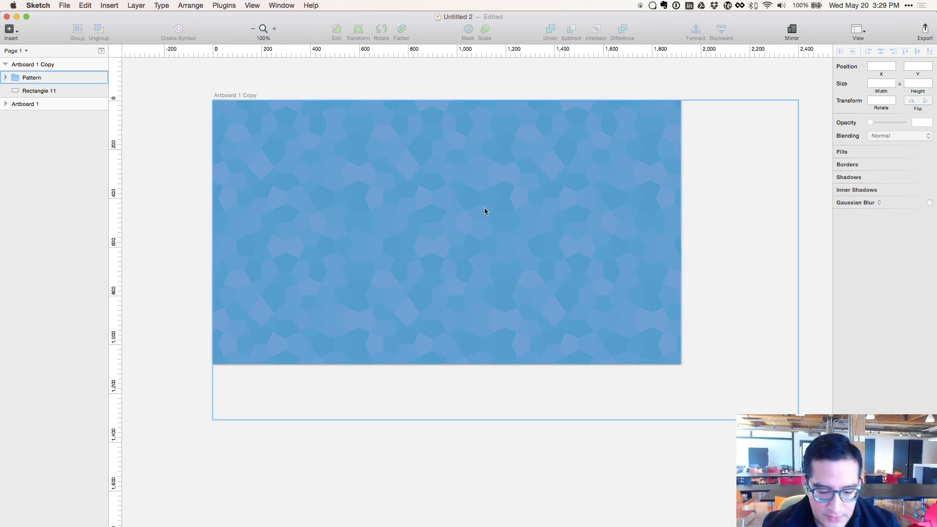
- Switch to Firefox and examine the typefaces used in the Google Web Fonts samples, starting with The Rivers and the Sea
key(super+Tab)
scroll(425, 359, down, 5)
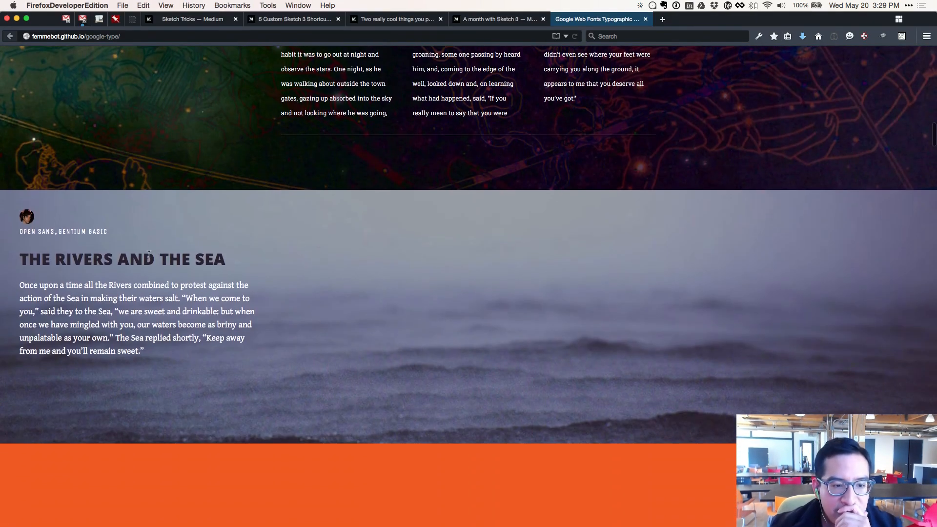
drag(129, 259, 282, 264)
click(400, 397)
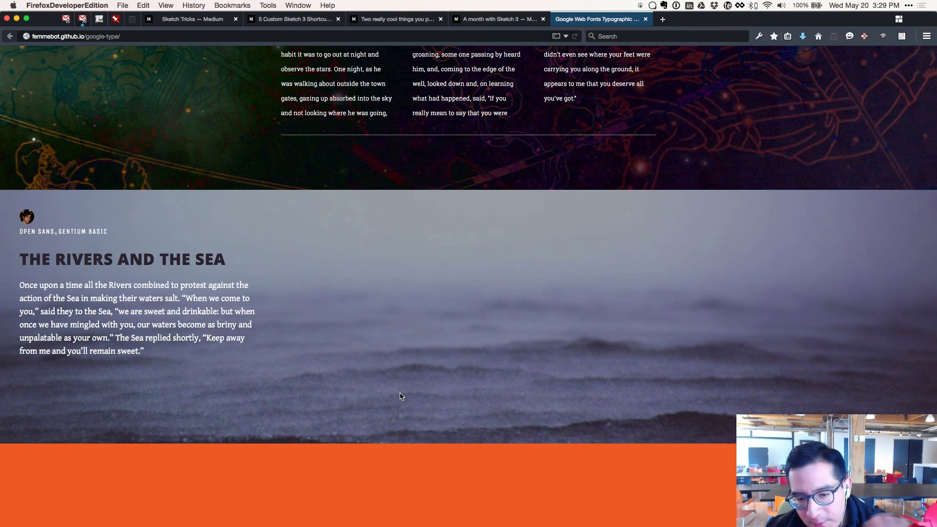
scroll(400, 396, down, 4)
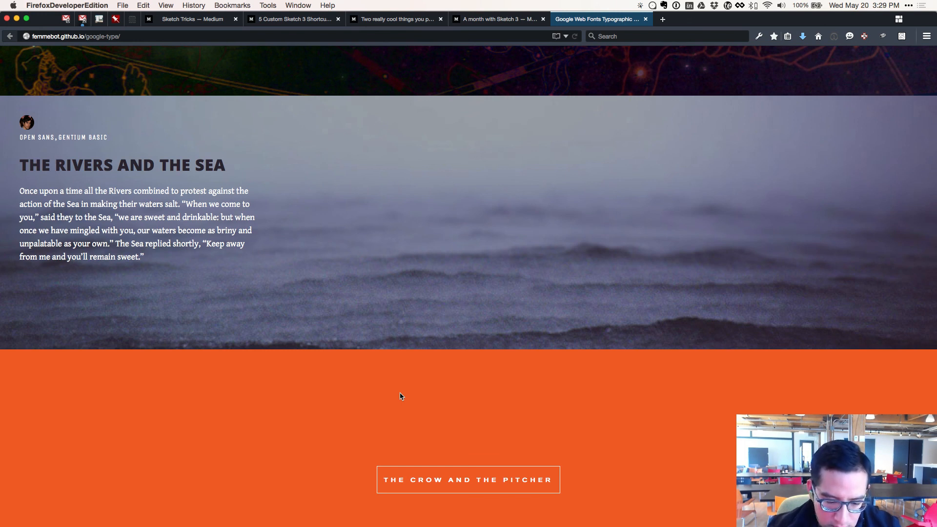
scroll(400, 396, down, 20)
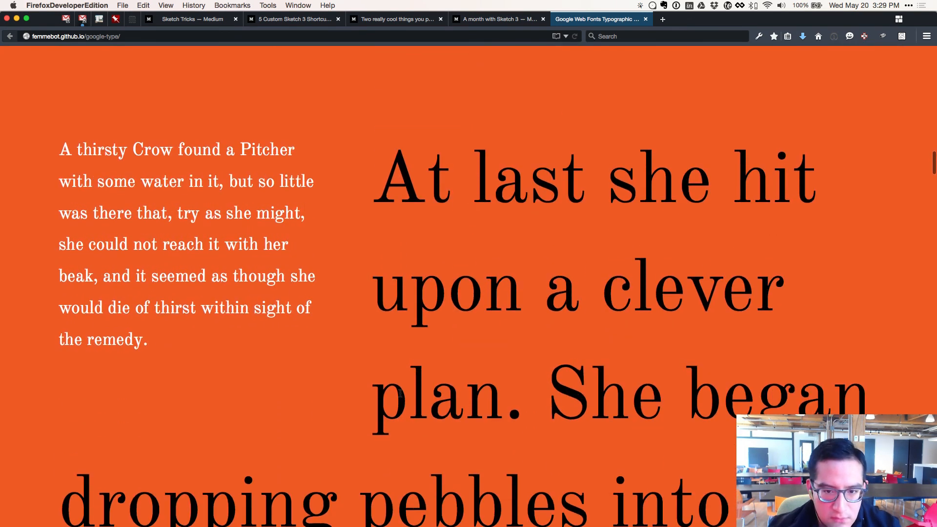
- Switch back to Sketch and add the text "THE HOUR OF DESIGN" on the artboard at about X 792, Y 467
key(super+Tab)
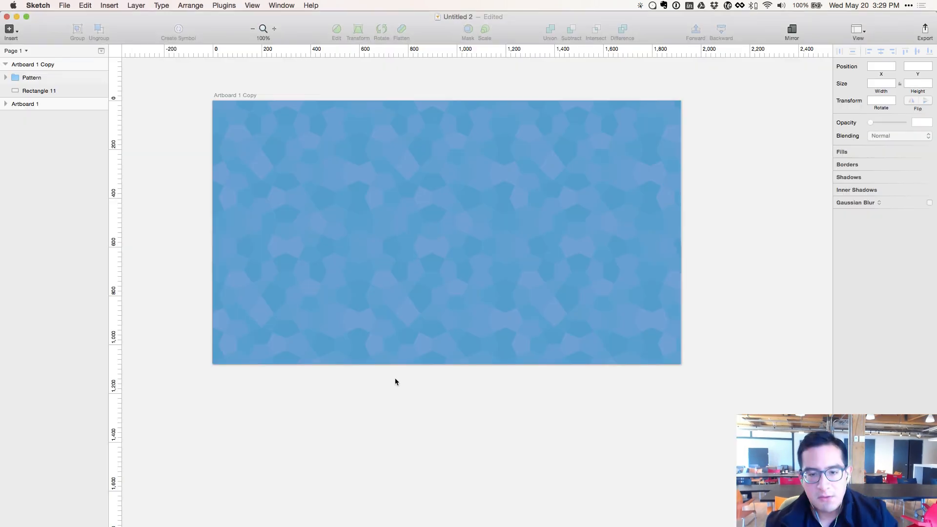
click(407, 230)
text(THE HOUR OF)
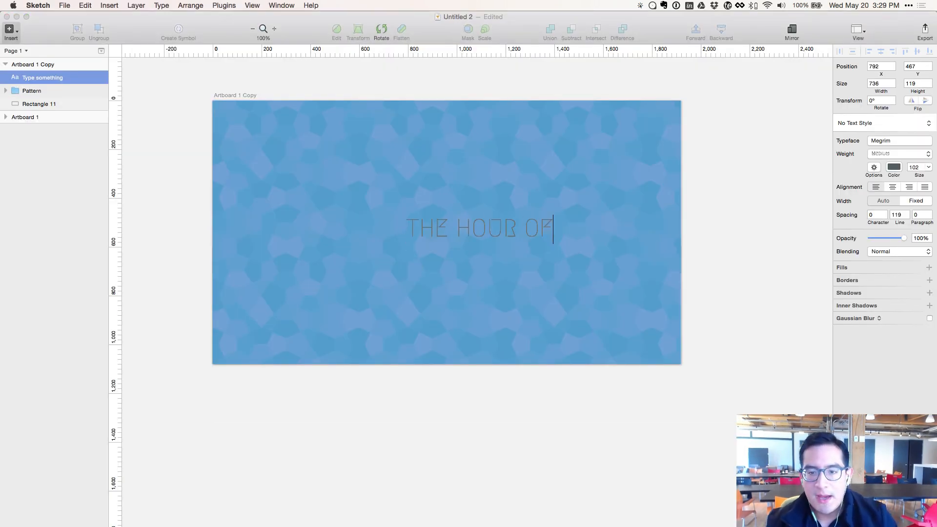
text( DESIGN)
- Set the title text's typeface to Open Sans with the Extrabold weight
key(super+a)
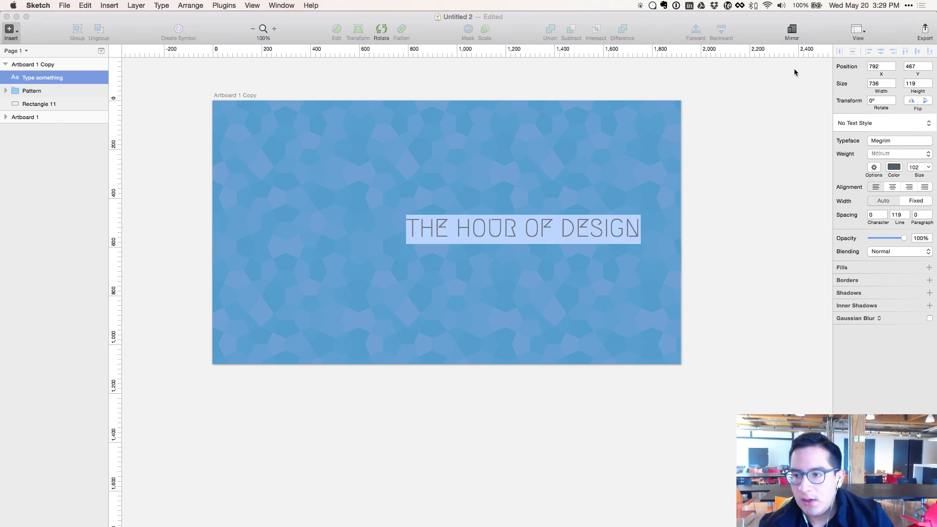
click(925, 141)
text(open)
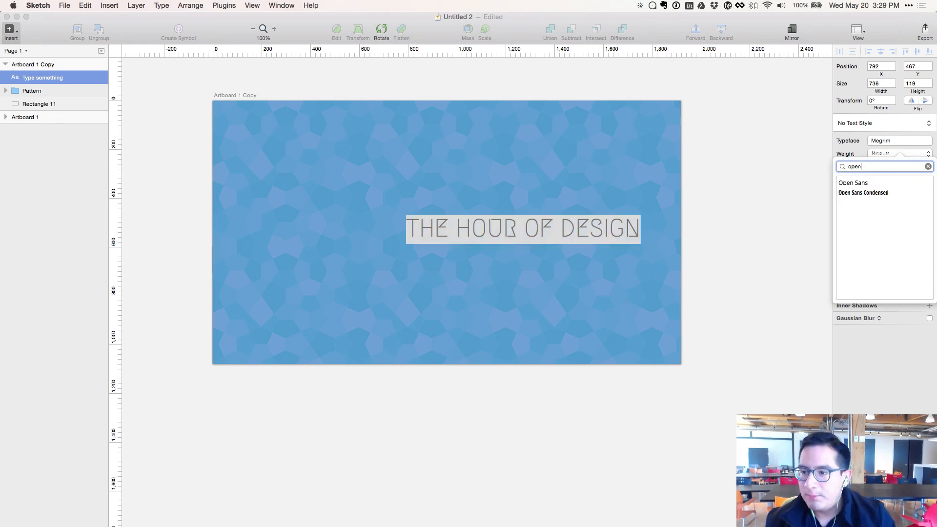
key(Down)
key(Return)
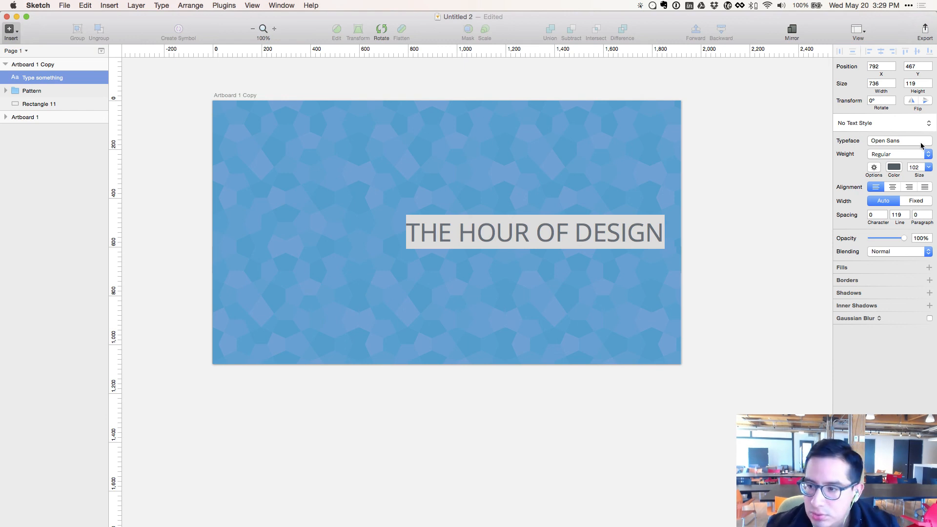
click(908, 155)
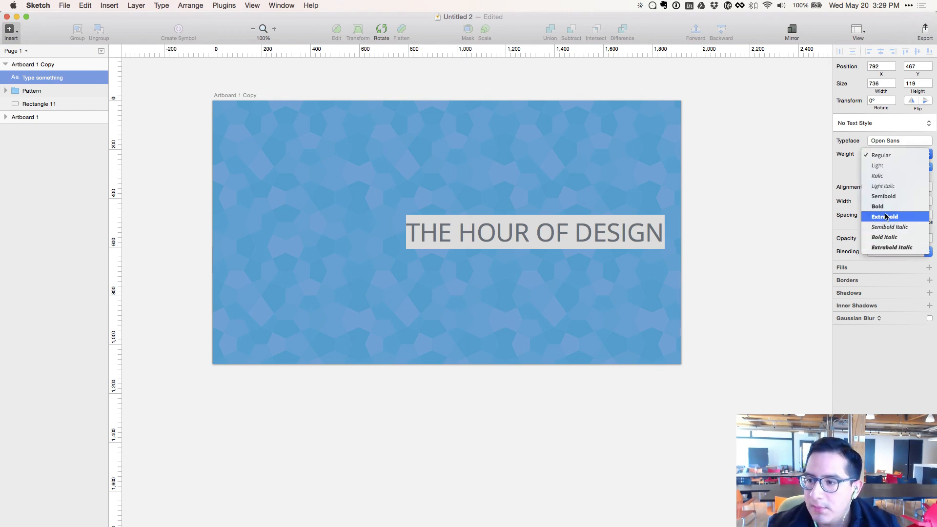
click(886, 216)
click(393, 381)
- Centre the title horizontally on the artboard and colour it white
click(457, 313)
click(501, 235)
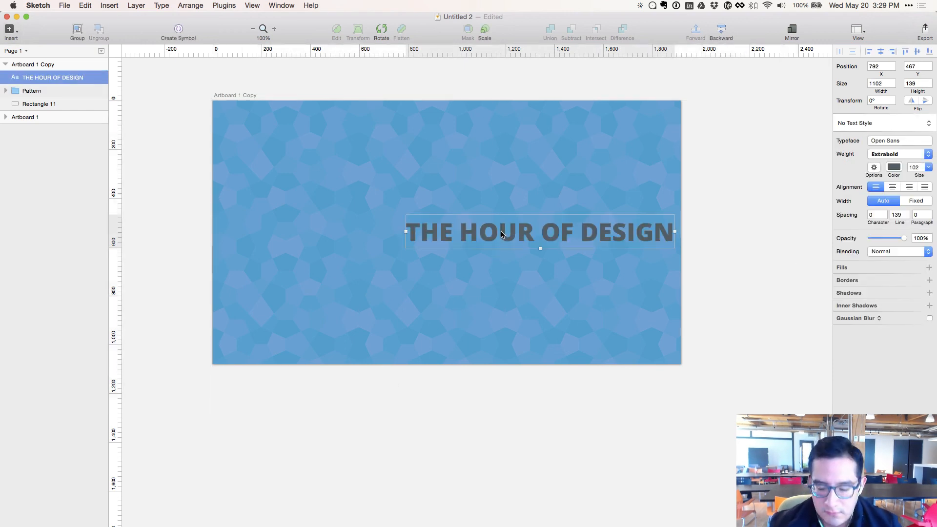
key(ctrl+alt+h)
click(893, 168)
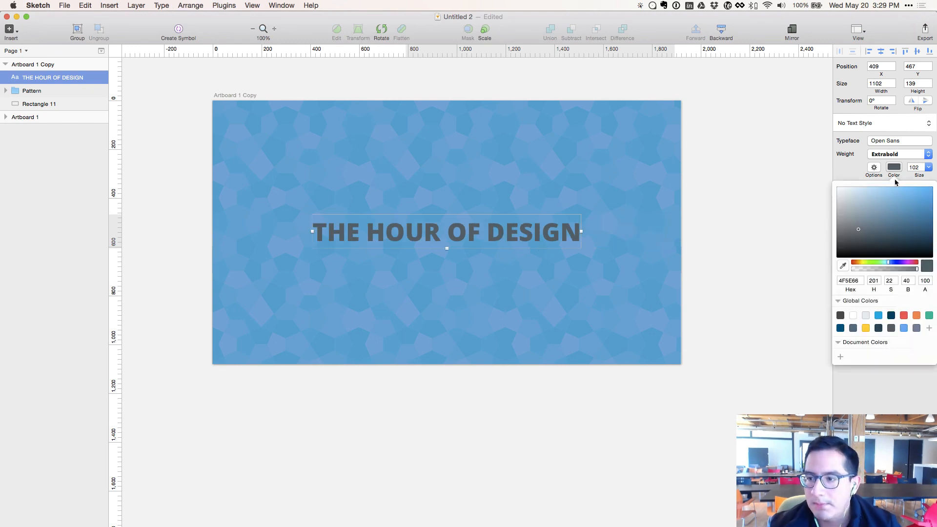
click(852, 315)
click(802, 216)
click(581, 463)
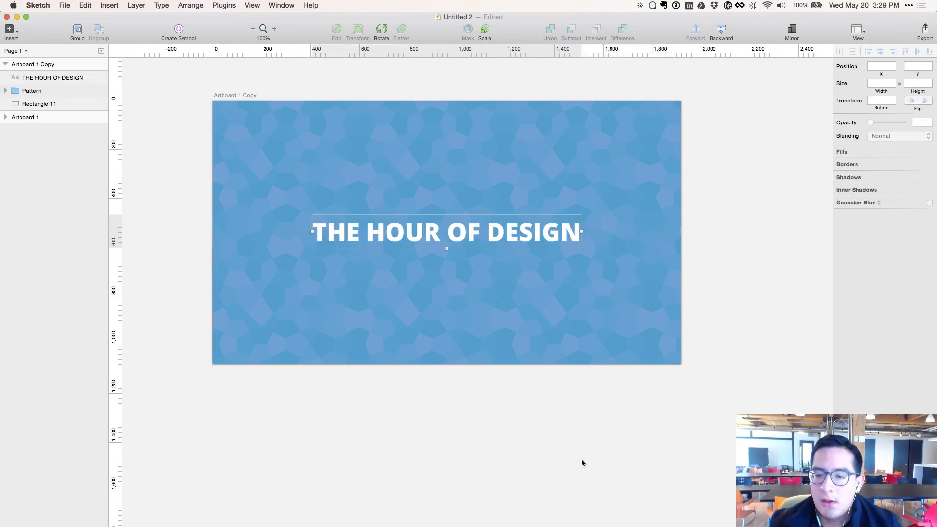
- Set the character spacing of the title "THE HOUR OF DESIGN" to 8
click(459, 240)
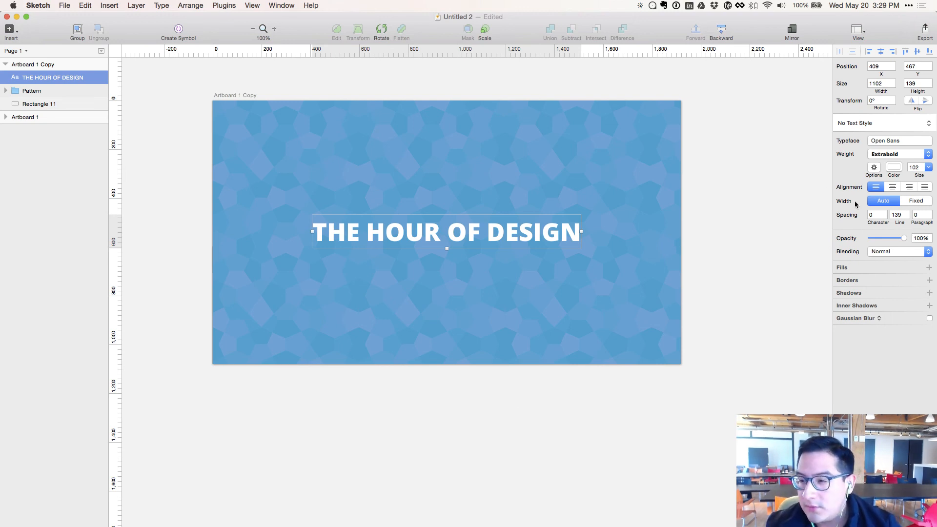
click(882, 214)
text(0.1)
key(Return)
click(873, 215)
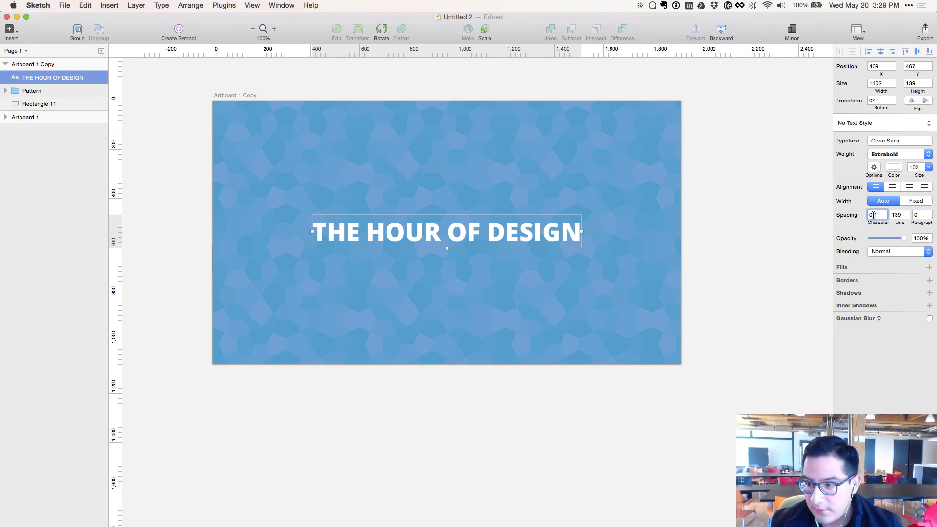
key(super+z)
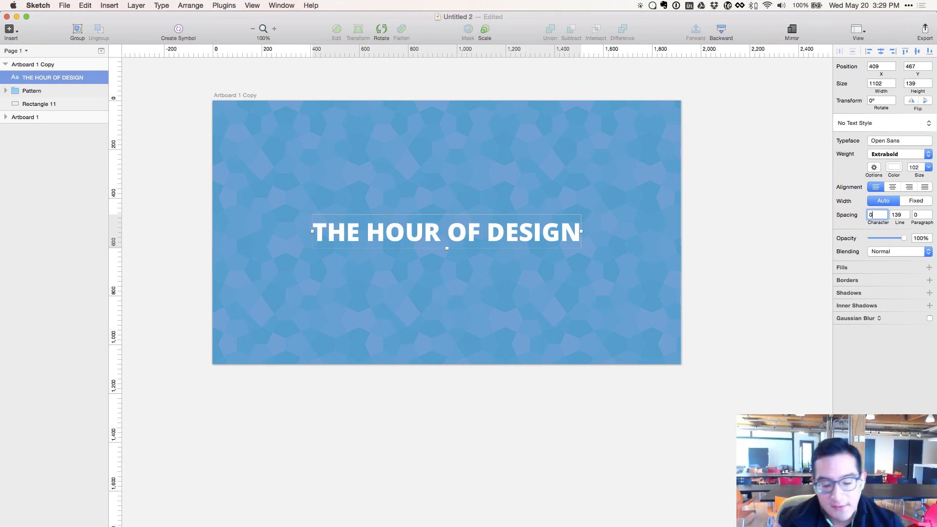
key(Up)
key(Up)
key(Up)
key(Up)
key(Up)
key(Up)
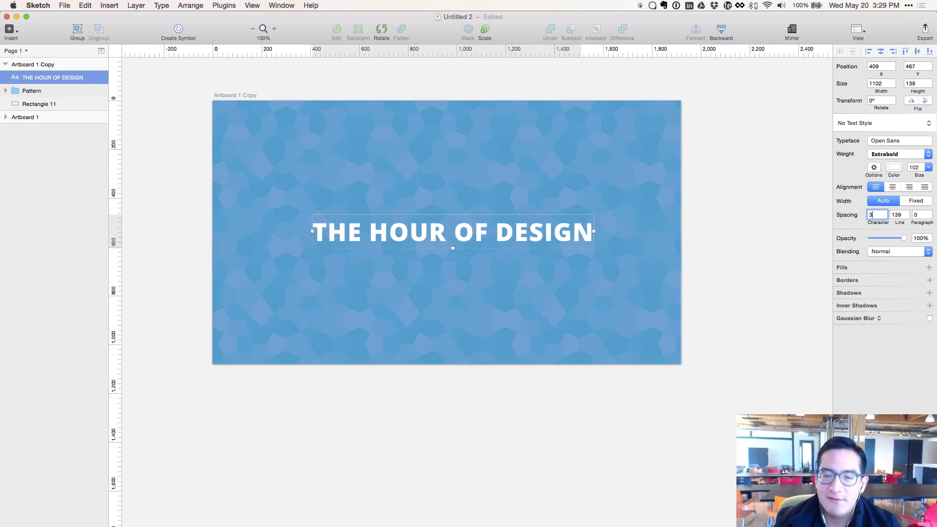
key(Up)
key(Up)
key(Up)
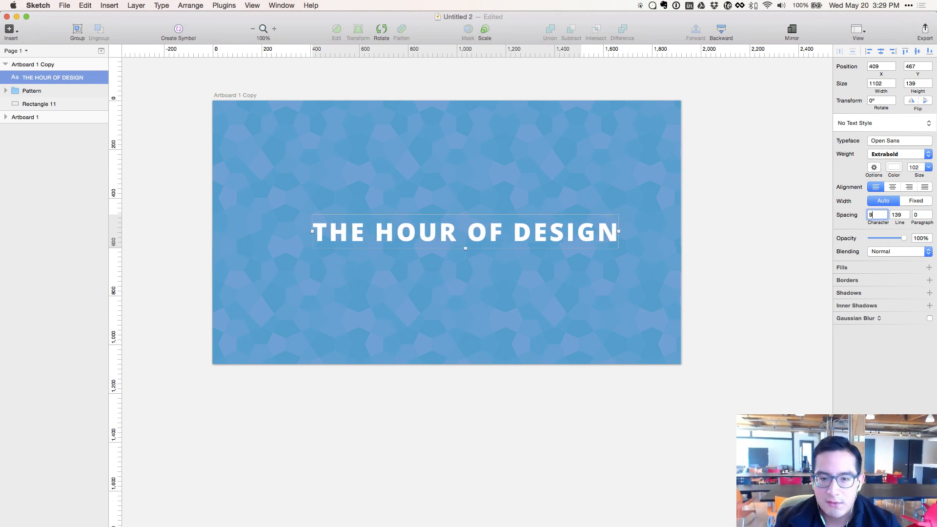
key(Up)
key(Up)
key(Down)
key(Down)
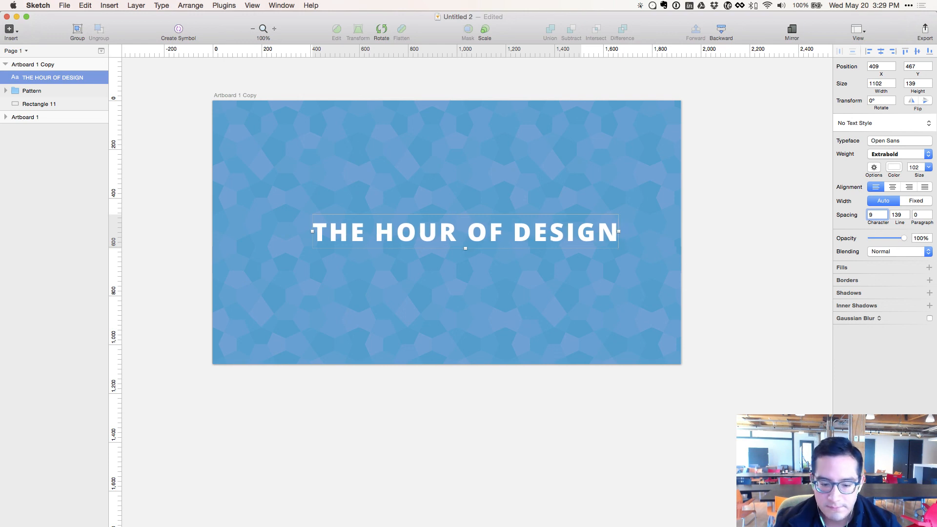
key(Up)
key(Down)
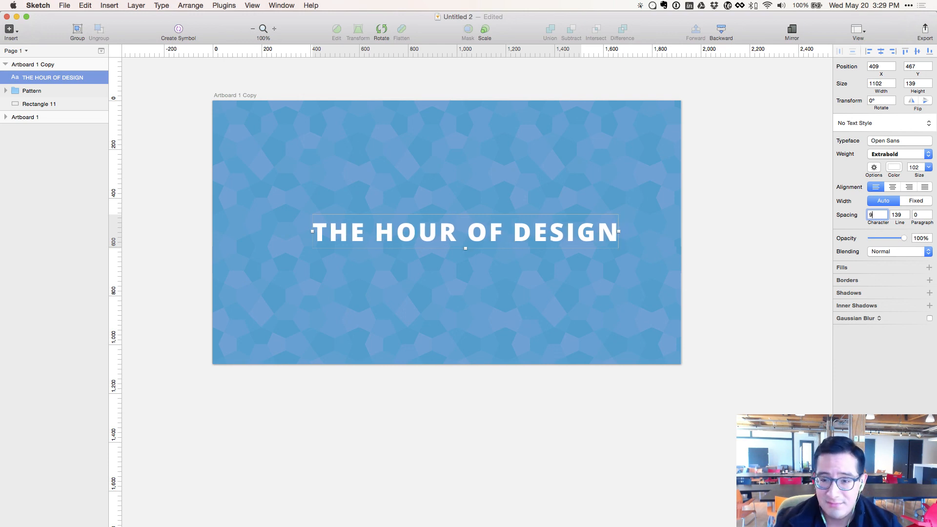
key(Down)
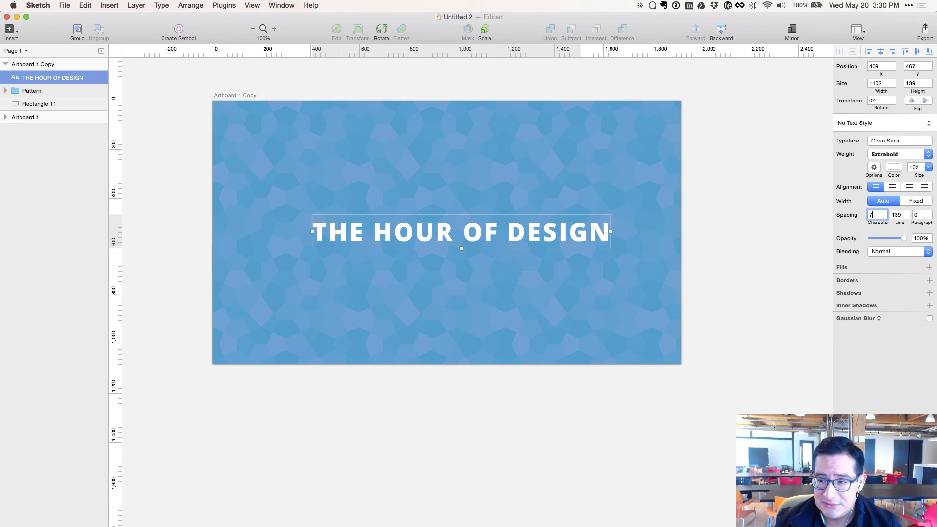
key(Up)
key(Down)
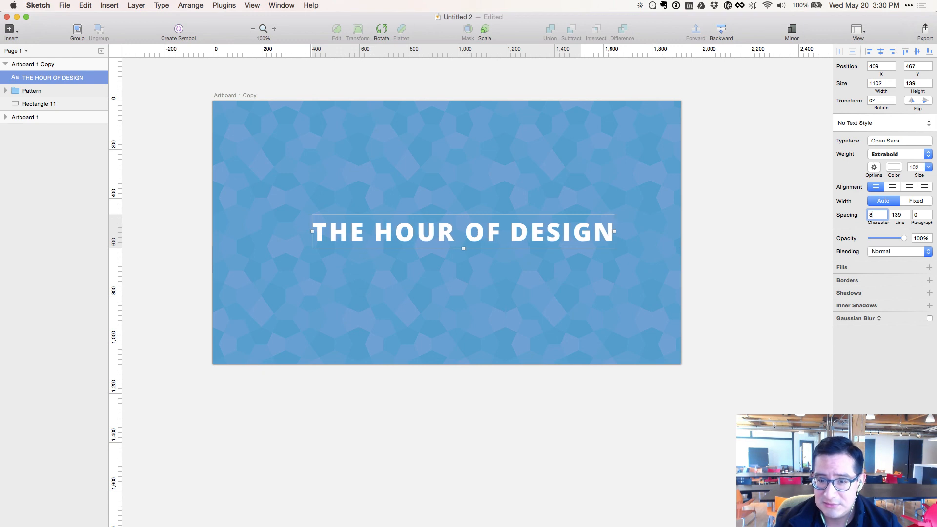
- Set the character spacing of the title "THE HOUR OF DESIGN" to 5, comparing it with 6
key(Down)
key(Down)
key(Down)
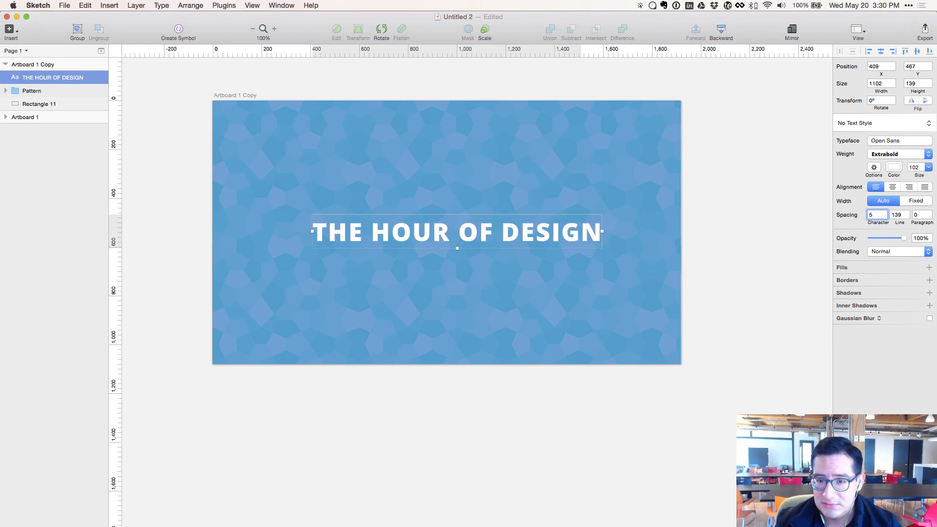
key(Up)
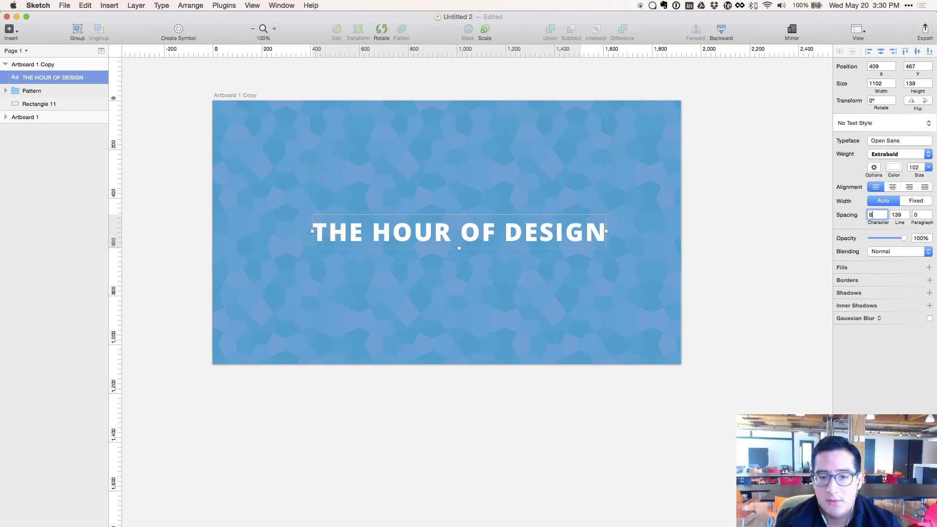
key(Down)
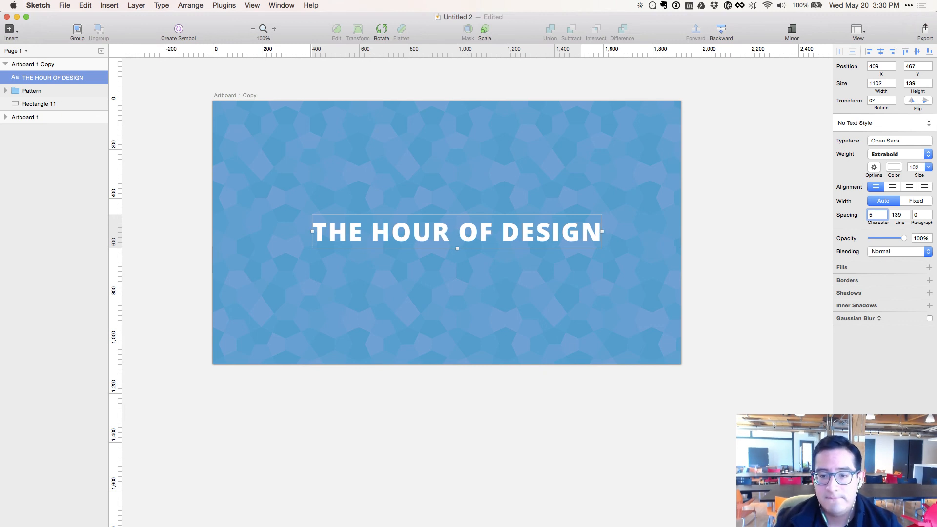
key(Up)
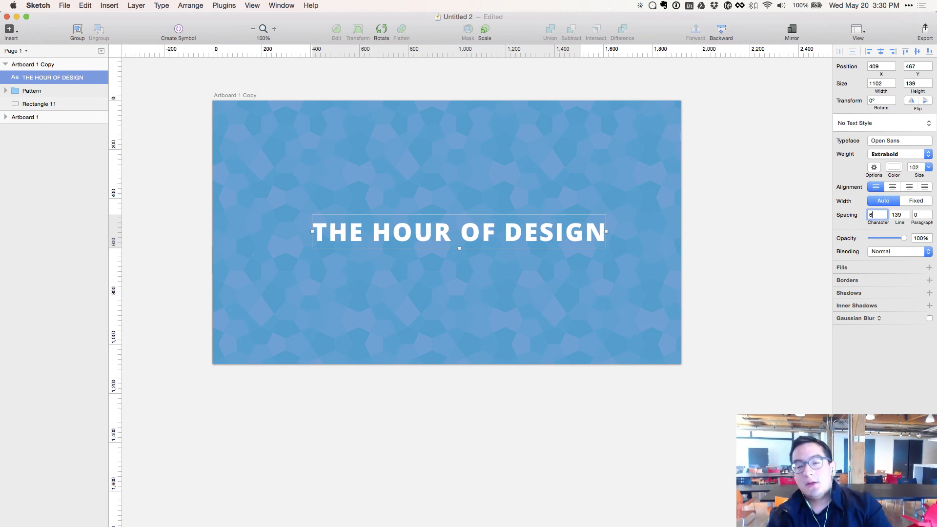
key(Down)
key(Up)
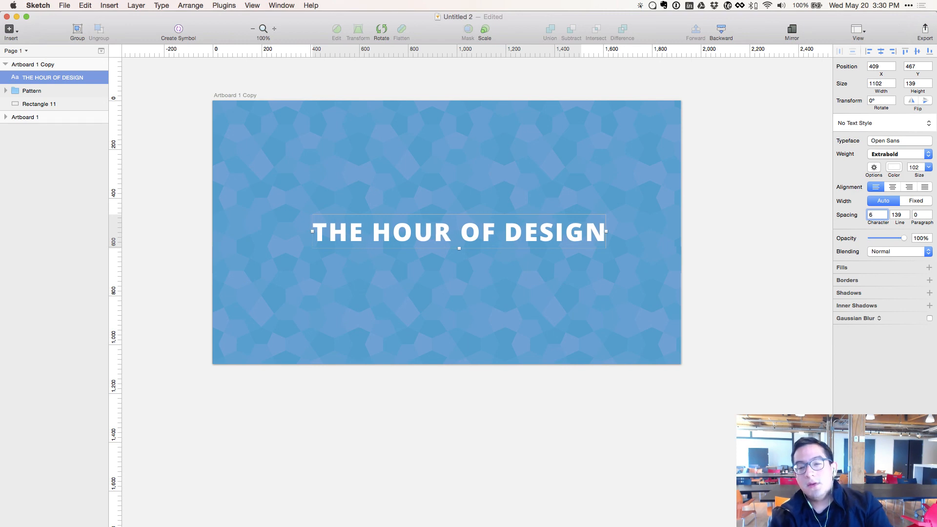
key(Down)
key(Up)
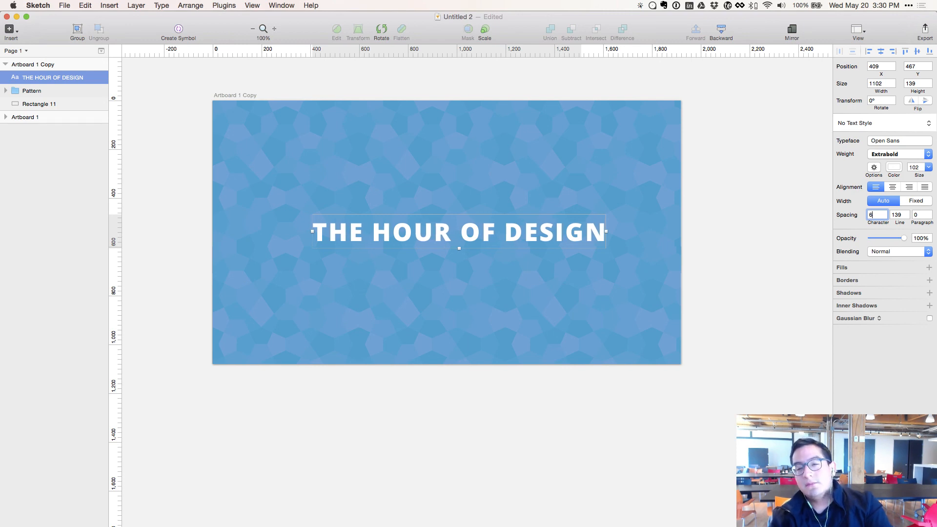
key(Down)
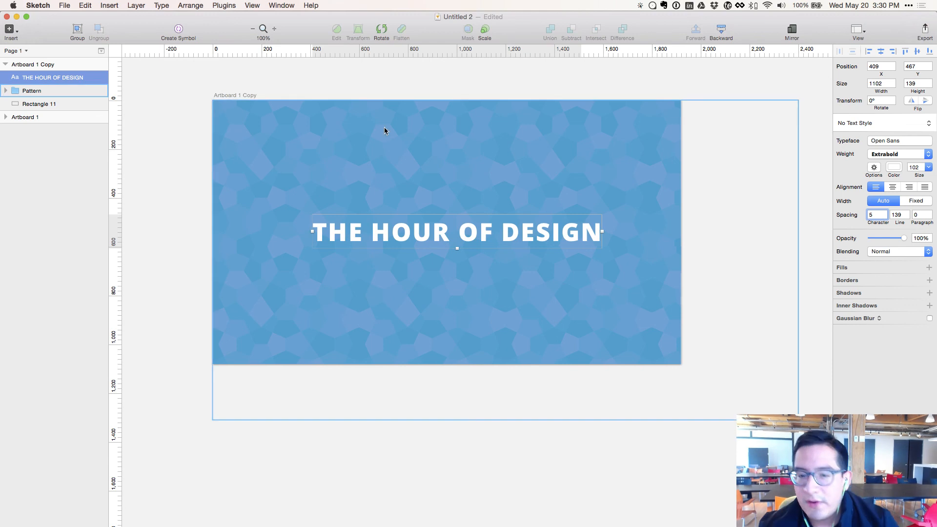
- Centre the title horizontally on the artboard and shift it down slightly to Y 471
click(507, 320)
click(493, 233)
key(super+alt+h)
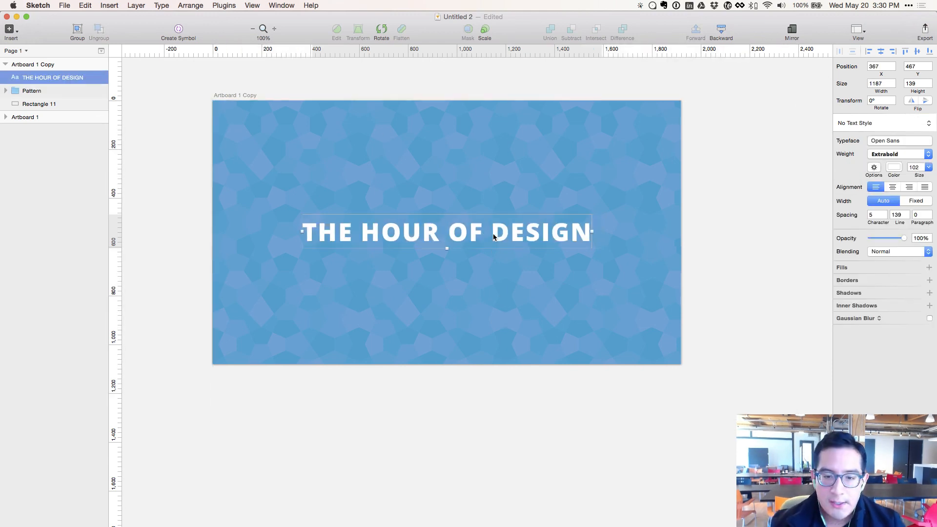
click(432, 259)
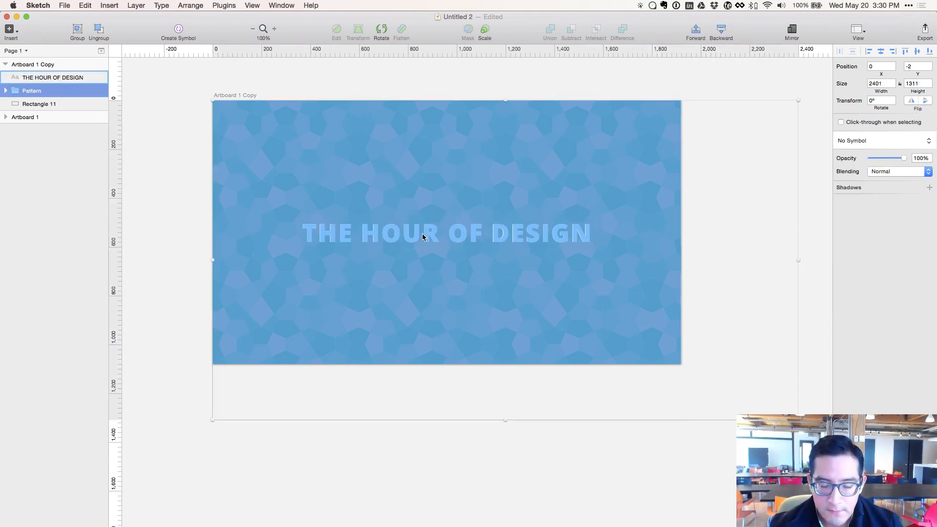
drag(422, 233, 425, 240)
key(super+r)
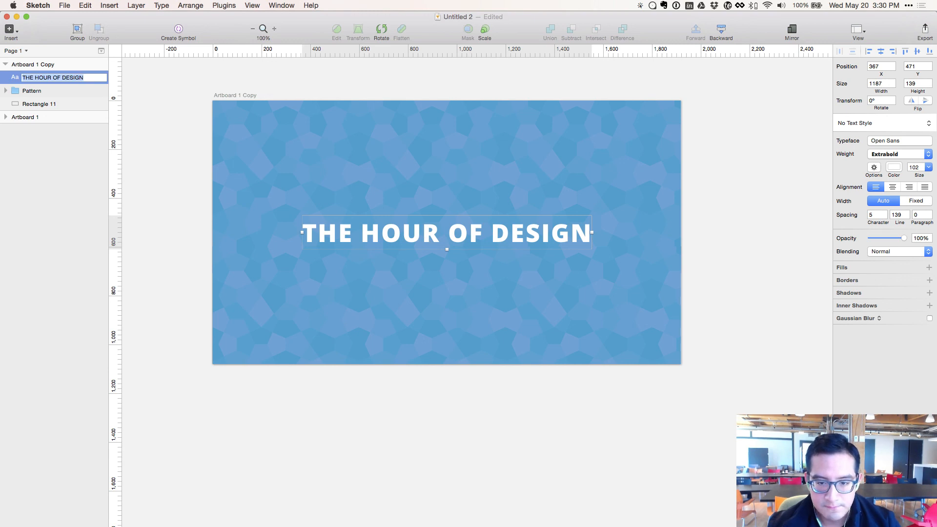
click(418, 278)
click(420, 241)
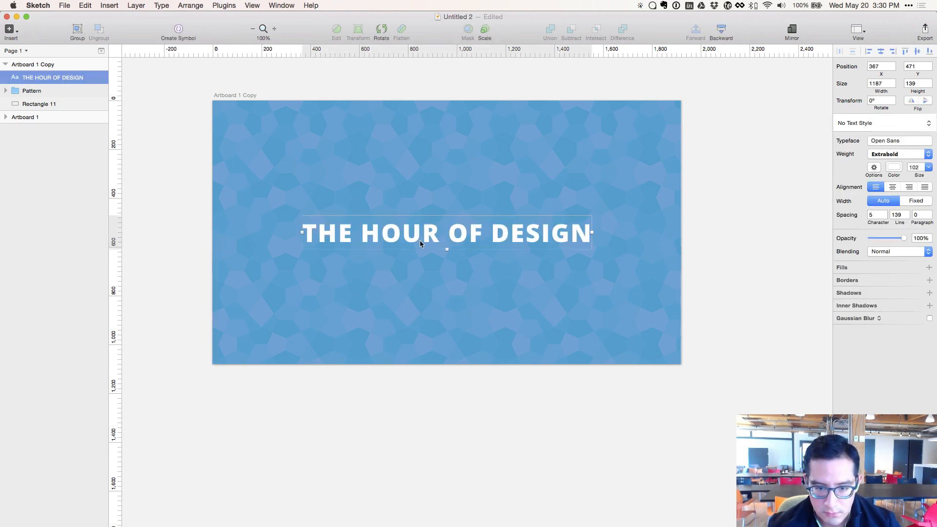
- Duplicate the title and move the copy straight down to Y 591, directly below the original
key(super+d)
key(shift+Down)
key(shift+Down)
key(shift+Down)
key(shift+Down)
key(shift+Down)
key(shift+Down)
key(shift+Down)
key(shift+Down)
key(shift+Down)
key(shift+Down)
key(shift+Down)
key(shift+Down)
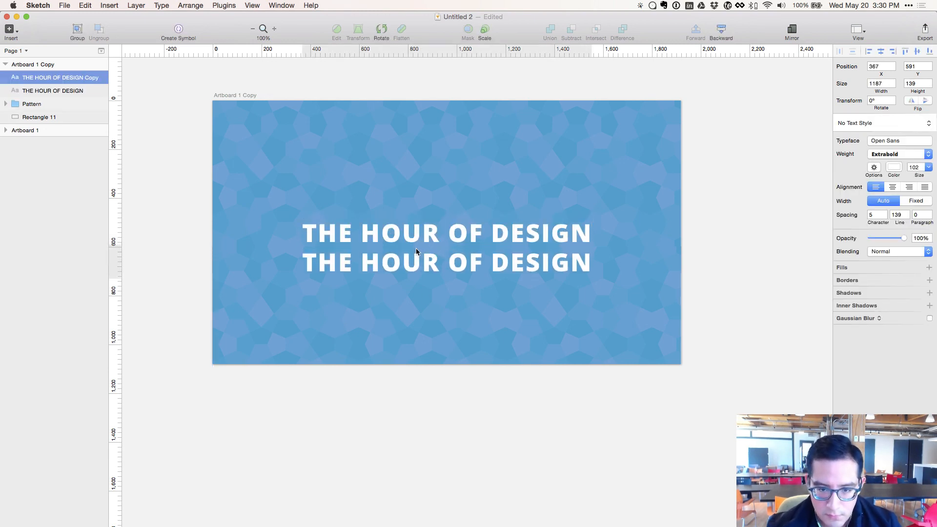
- Set the lower copy's typeface to Roboto Slab with the Light weight
double_click(417, 258)
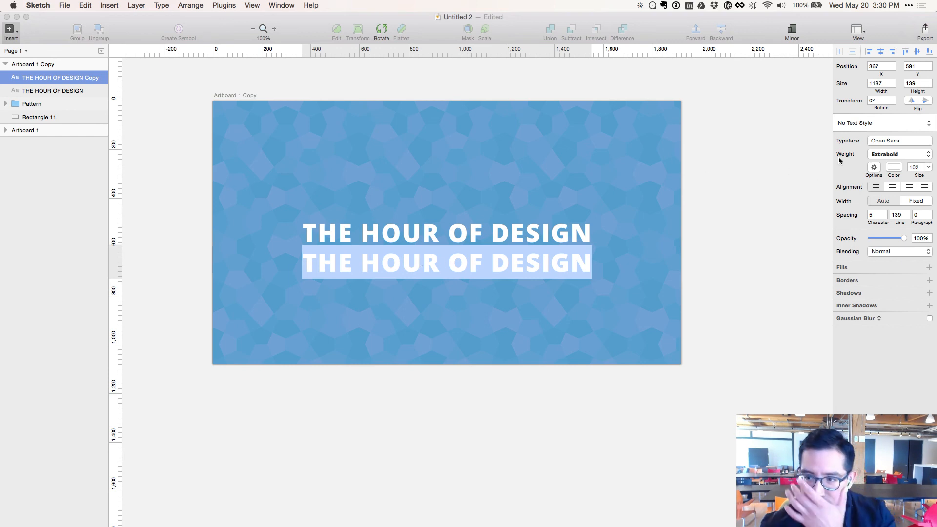
click(876, 141)
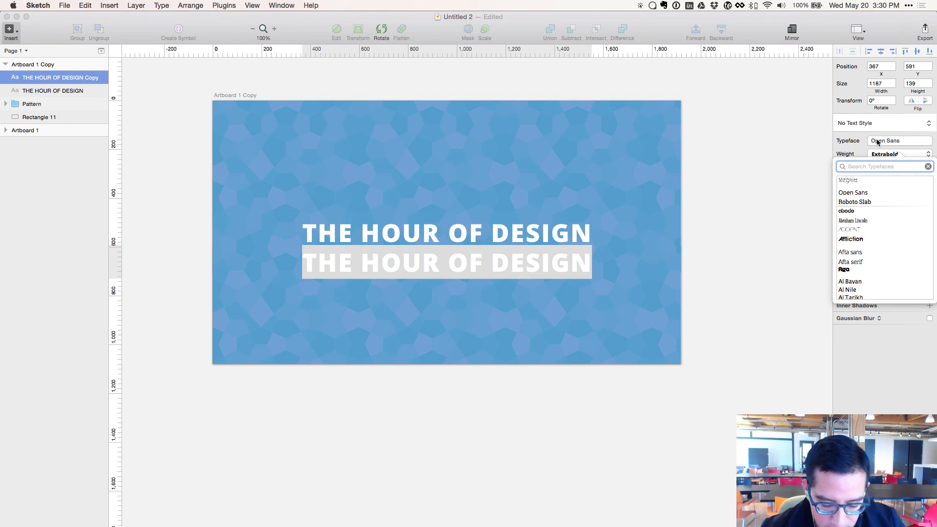
text(Robo)
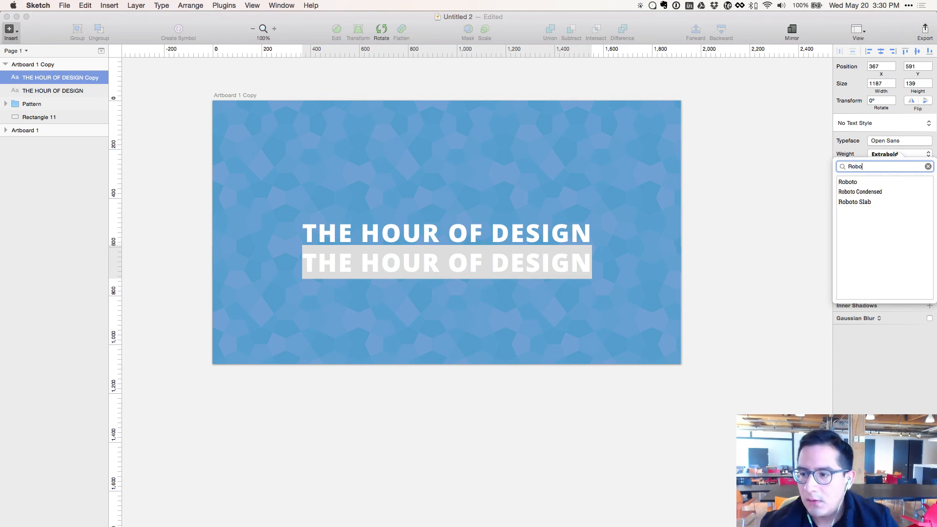
key(Down)
key(Down)
key(Down)
key(Return)
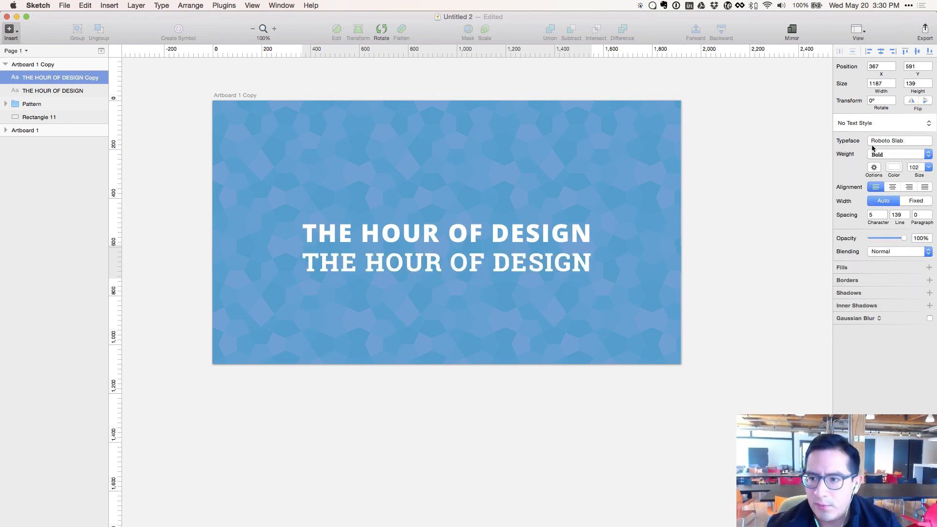
click(887, 154)
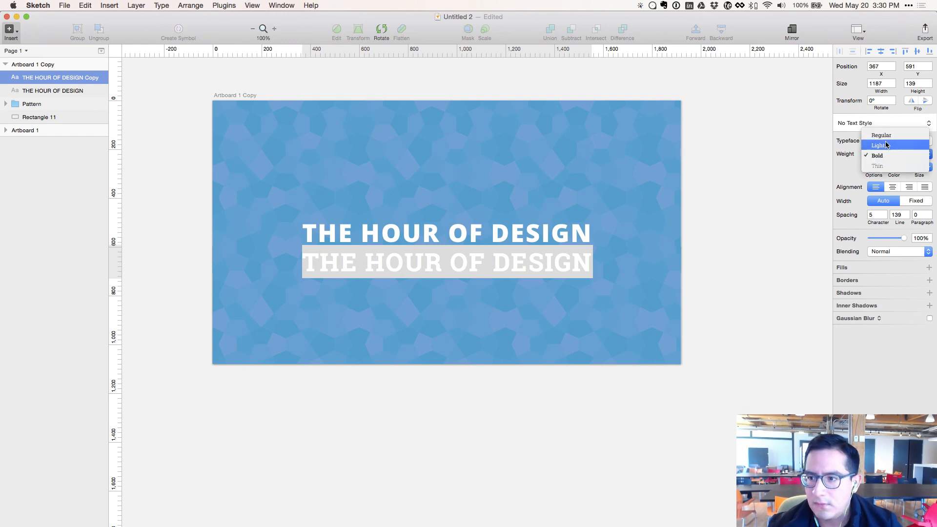
click(887, 145)
click(758, 160)
- Replace the lower copy's text with "with" and the presenter's full name, as in the dark artboard's subtitle
scroll(757, 159, up, 10)
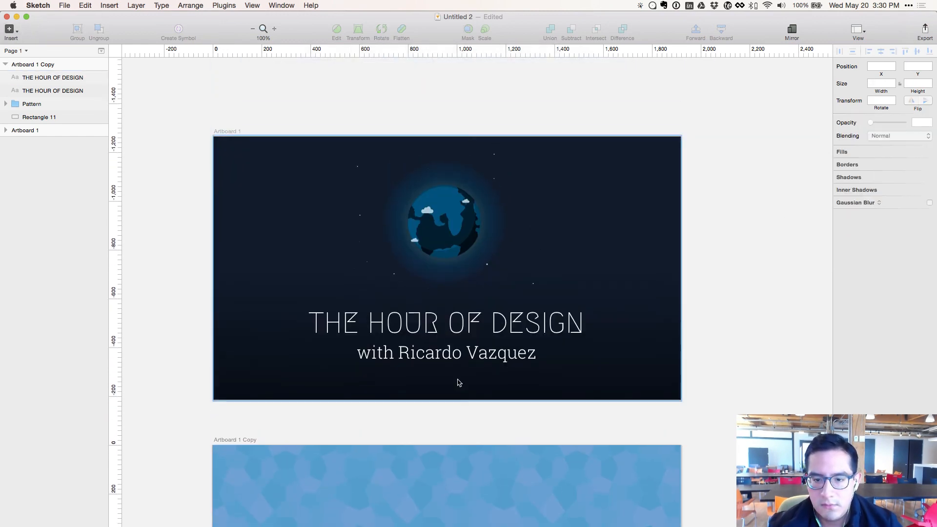
click(459, 349)
scroll(458, 347, down, 8)
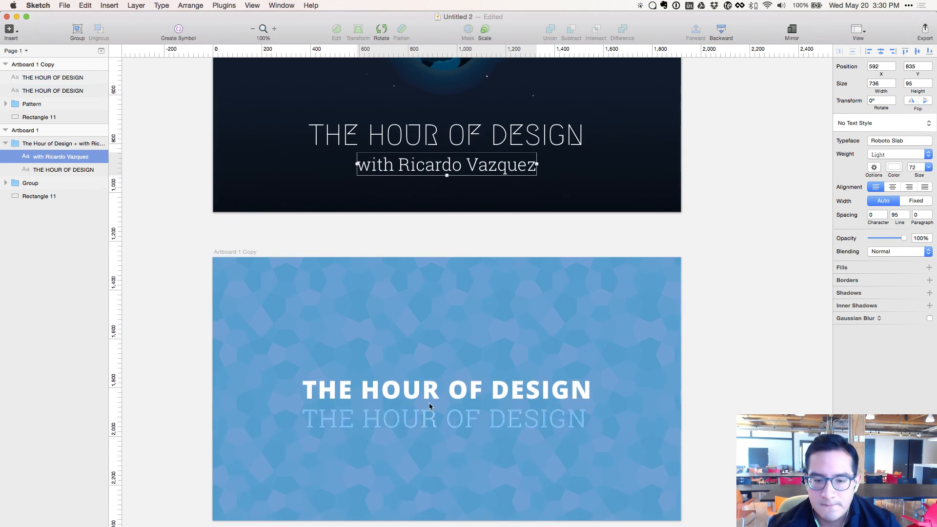
click(429, 420)
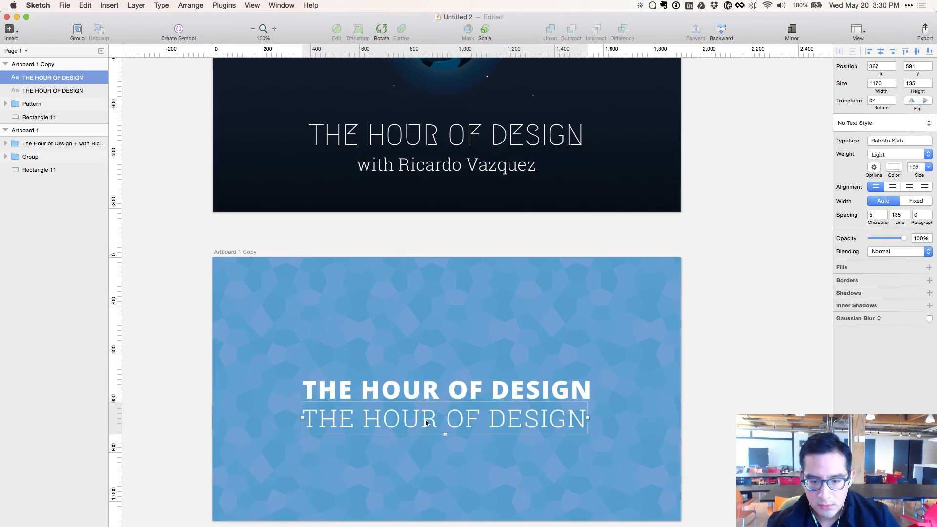
double_click(425, 420)
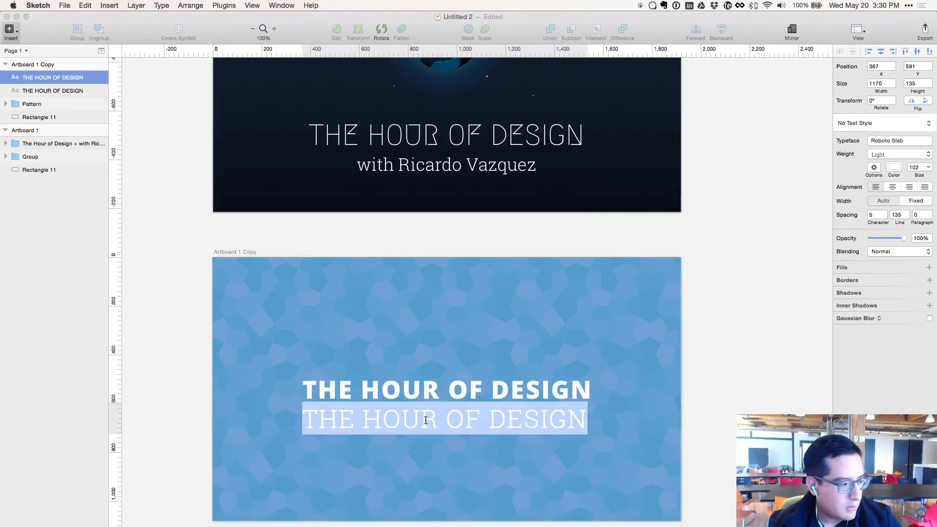
text(Wit)
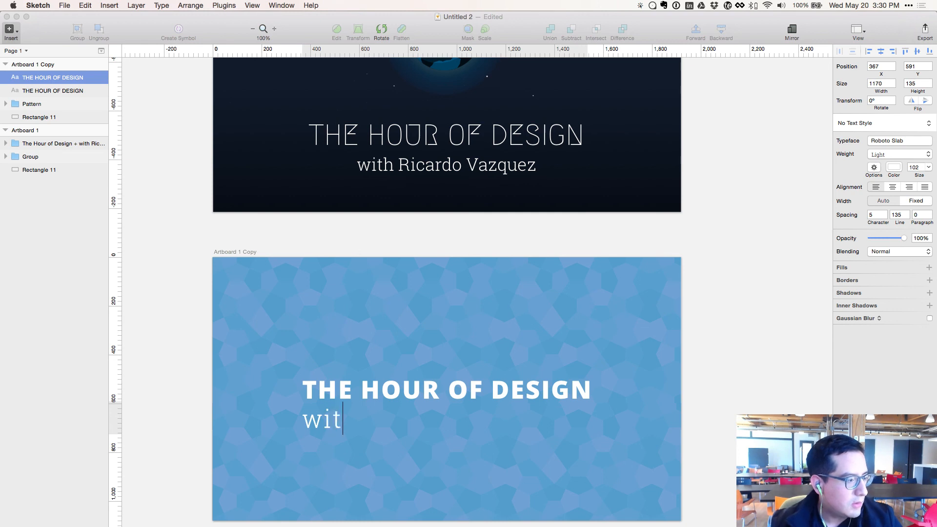
text(h Ricardo)
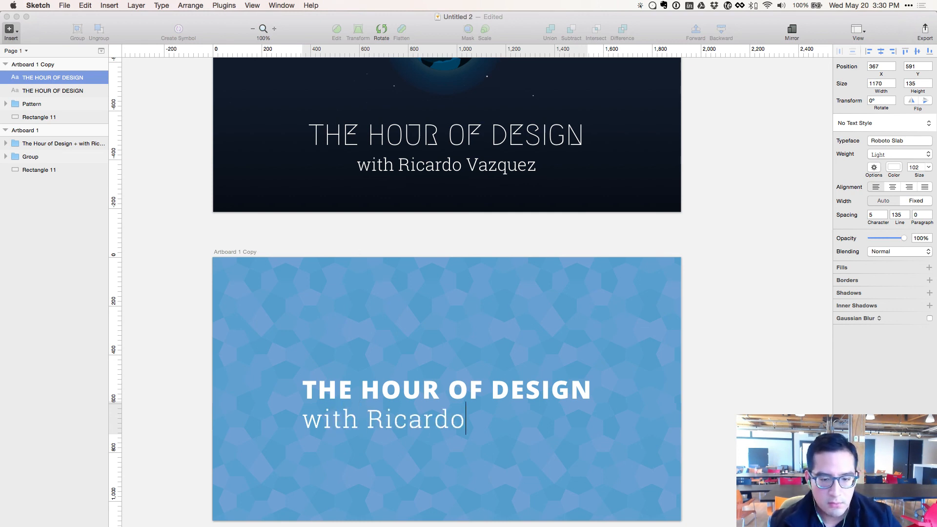
text( Vazquez)
key(Escape)
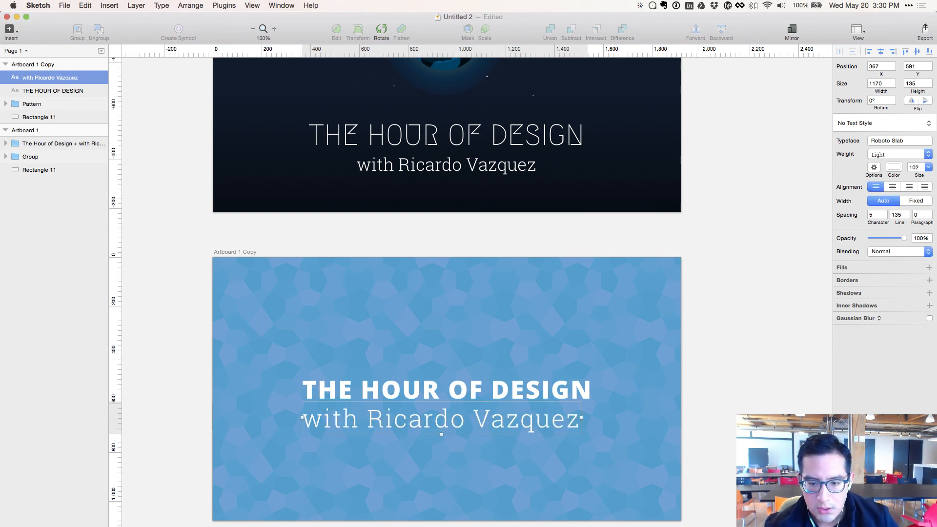
- Set the font size of the presenter subtitle to 70
click(915, 168)
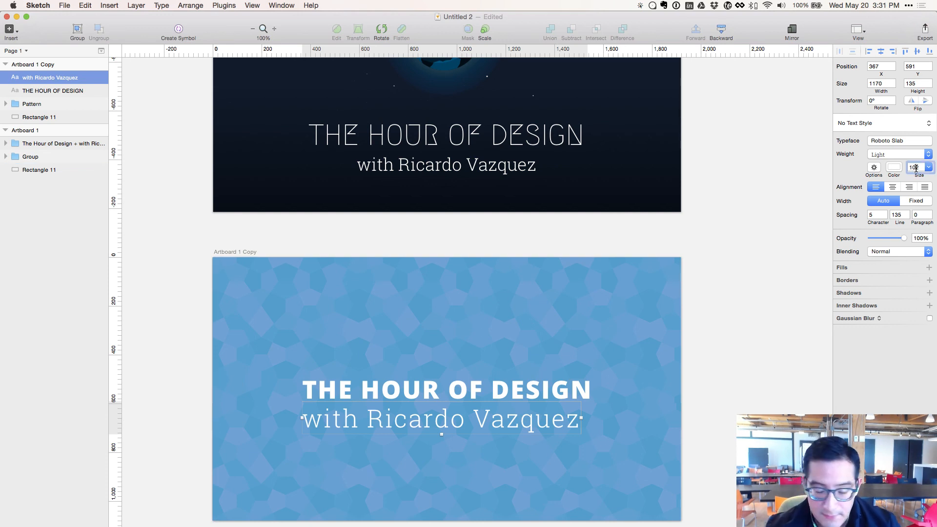
double_click(915, 168)
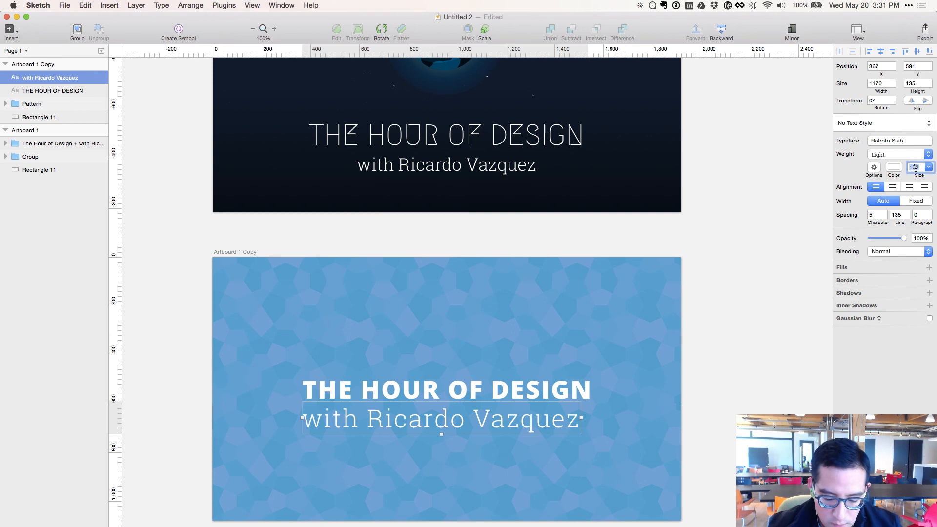
text(70)
key(Return)
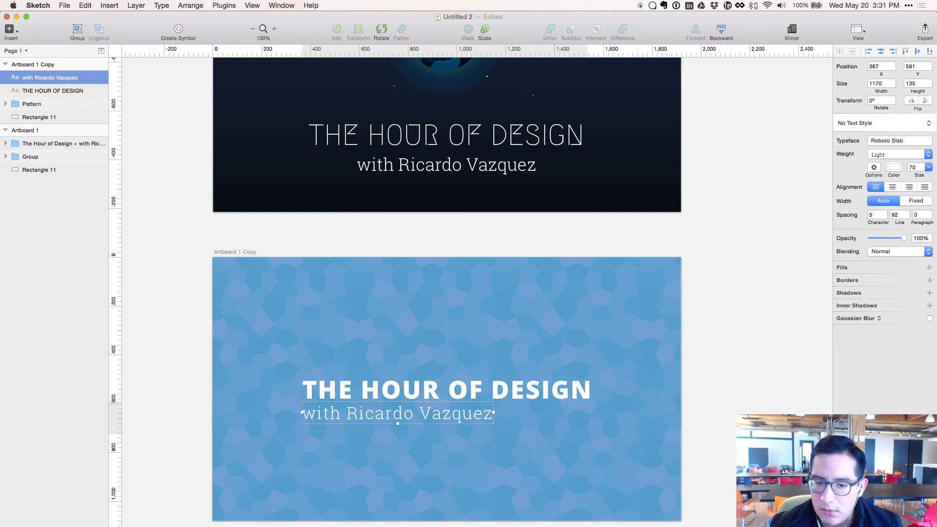
- Reduce the font size of the title "THE HOUR OF DESIGN" on the blue artboard to 90
click(53, 91)
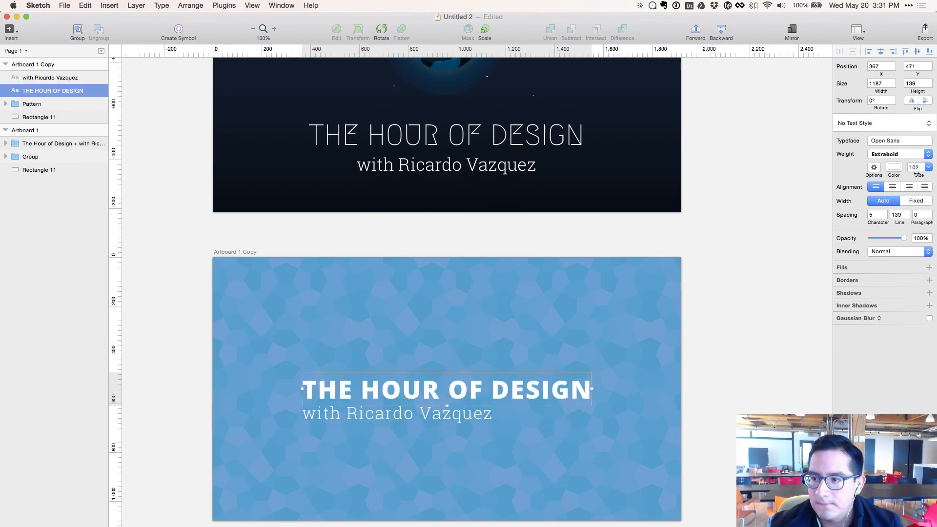
click(915, 167)
text(0)
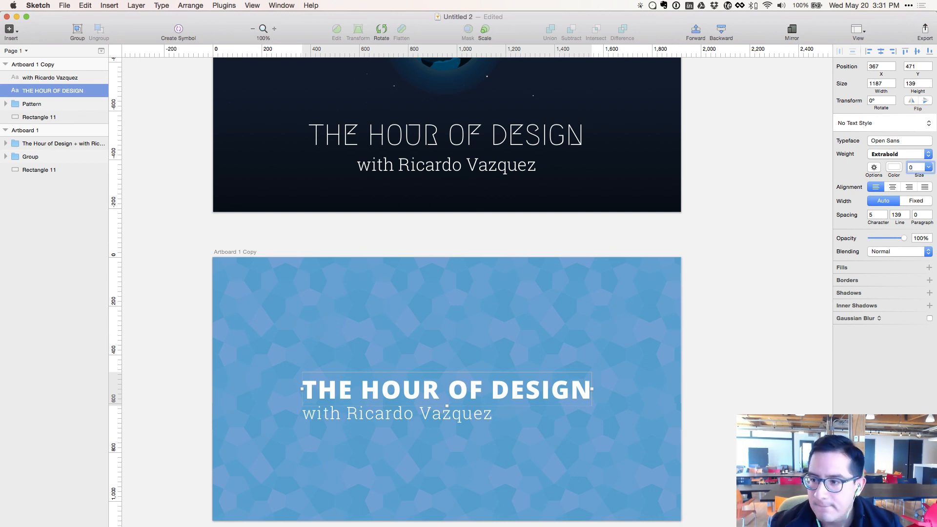
key(Return)
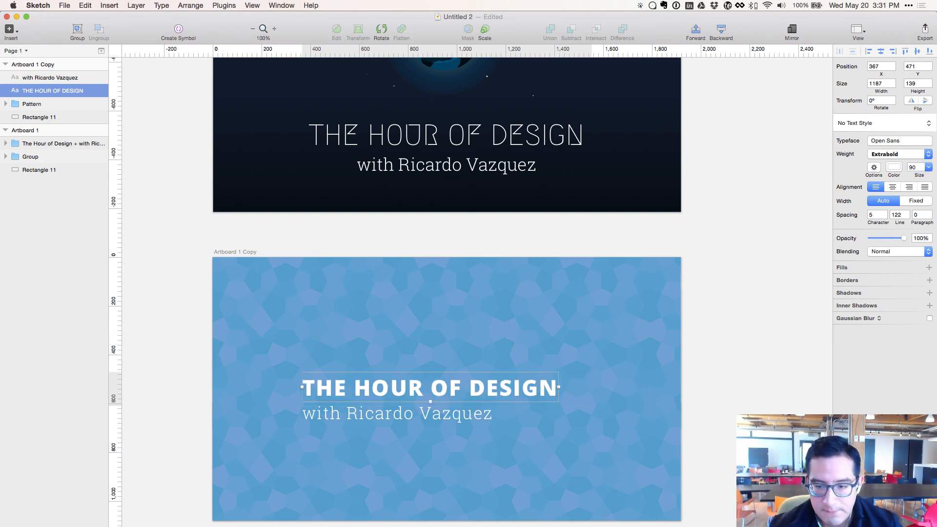
- Centre the resized title horizontally on the blue artboard at X 435
click(701, 316)
scroll(586, 361, down, 2)
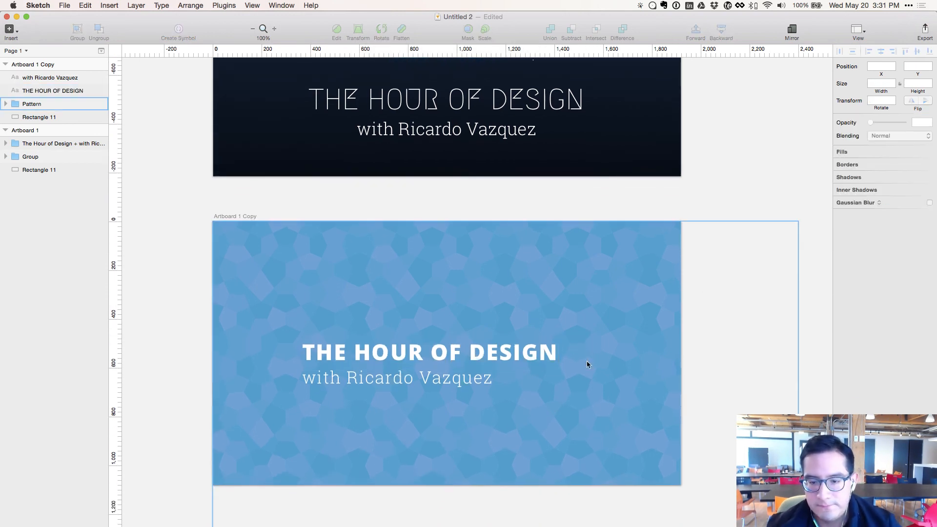
click(518, 351)
drag(523, 351, 537, 351)
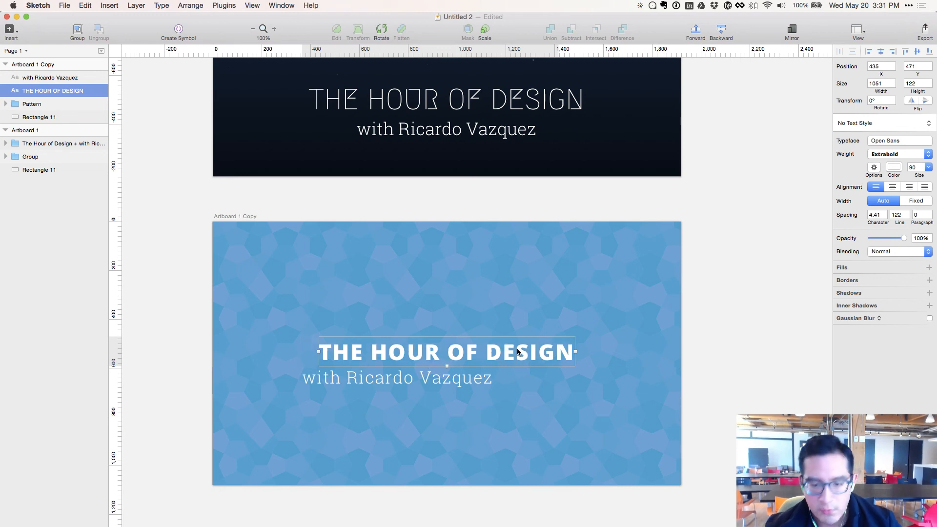
- Centre the presenter subtitle horizontally under the title and raise it to Y 582
click(447, 382)
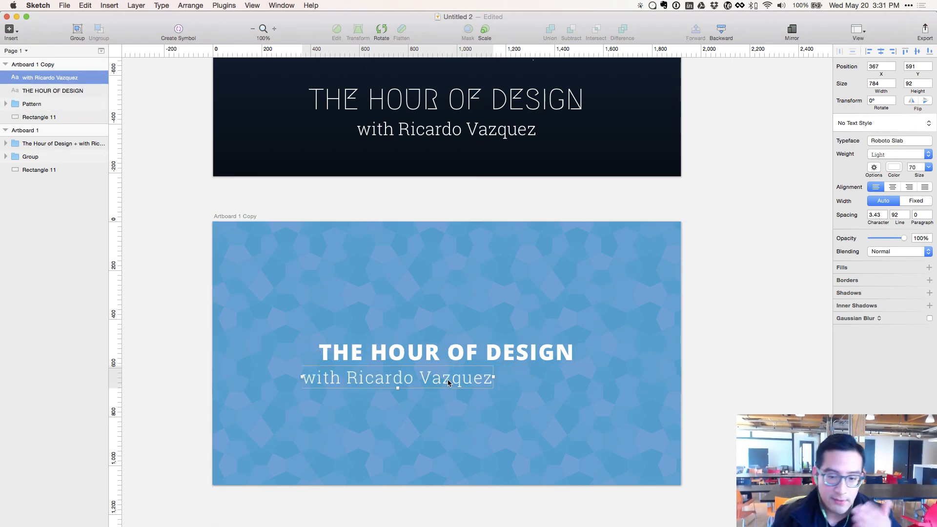
key(ctrl+alt+h)
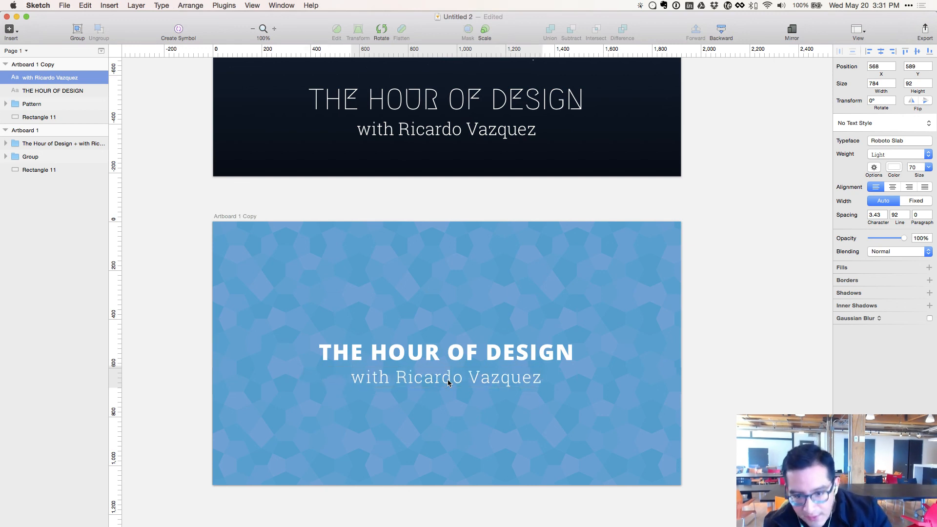
key(Up)
key(Up)
key(Up)
key(Up)
key(Up)
key(Up)
key(Up)
key(Up)
key(Up)
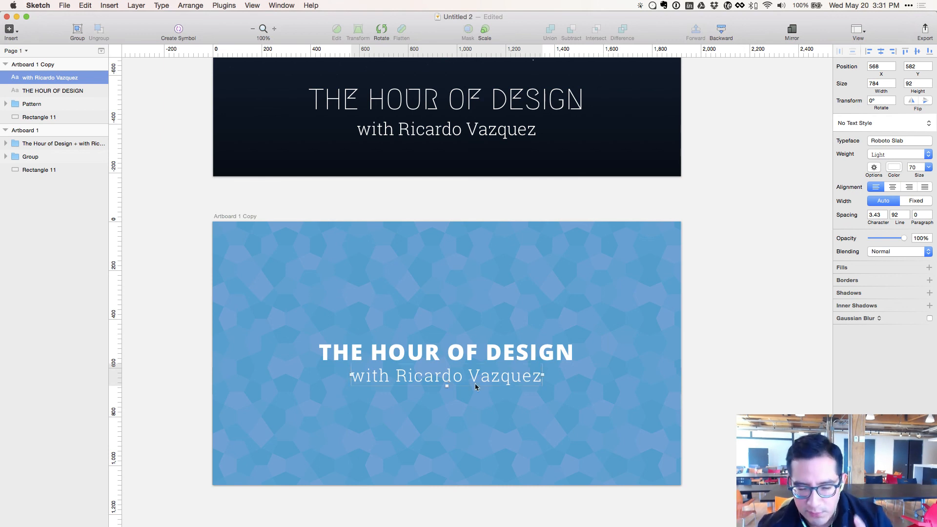
- Nudge the presenter subtitle down under the title to Y 585
click(543, 391)
click(526, 382)
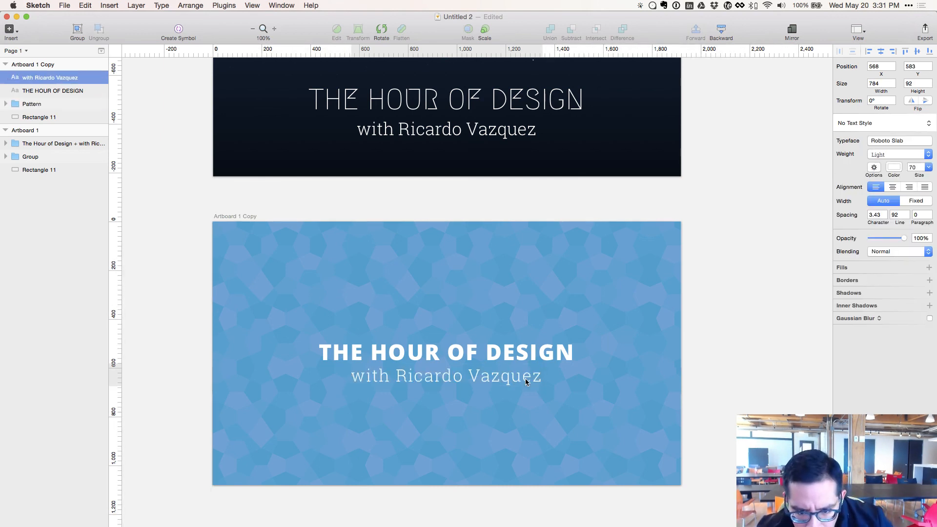
key(Up)
key(Down)
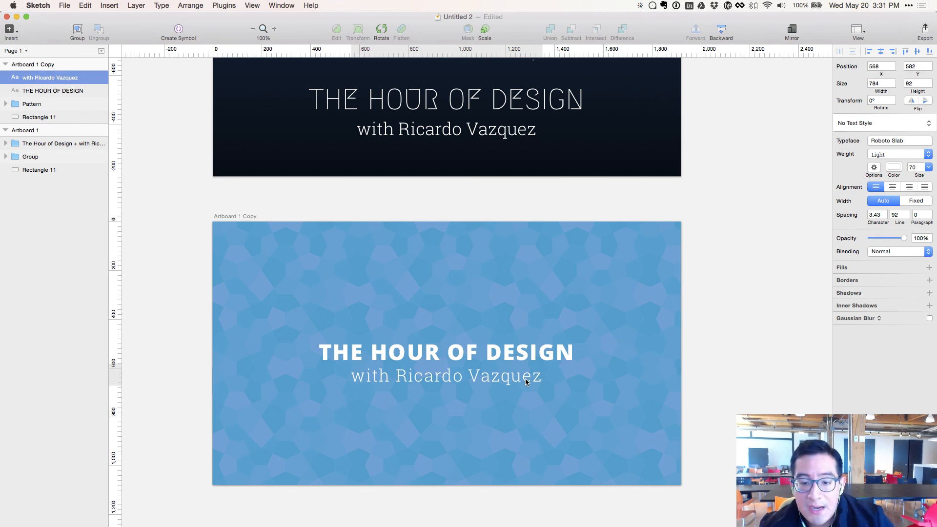
key(Up)
key(Down)
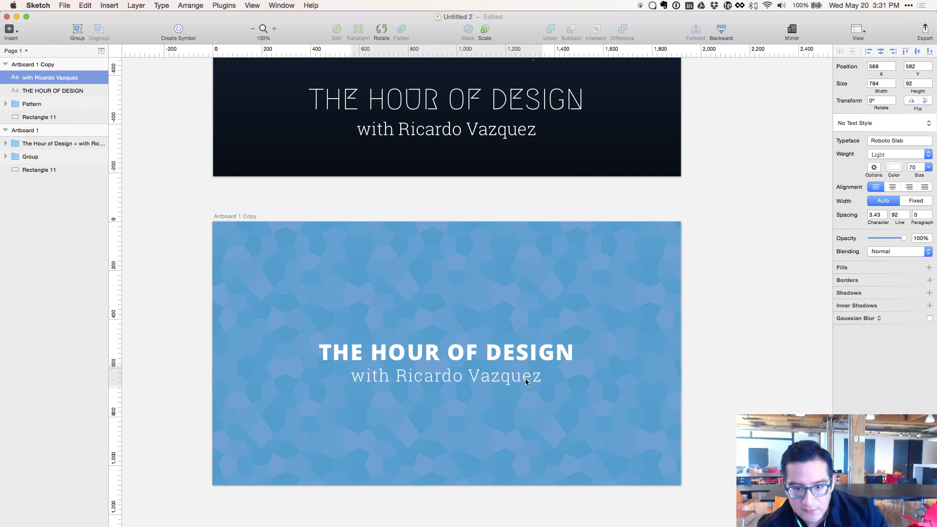
key(Down)
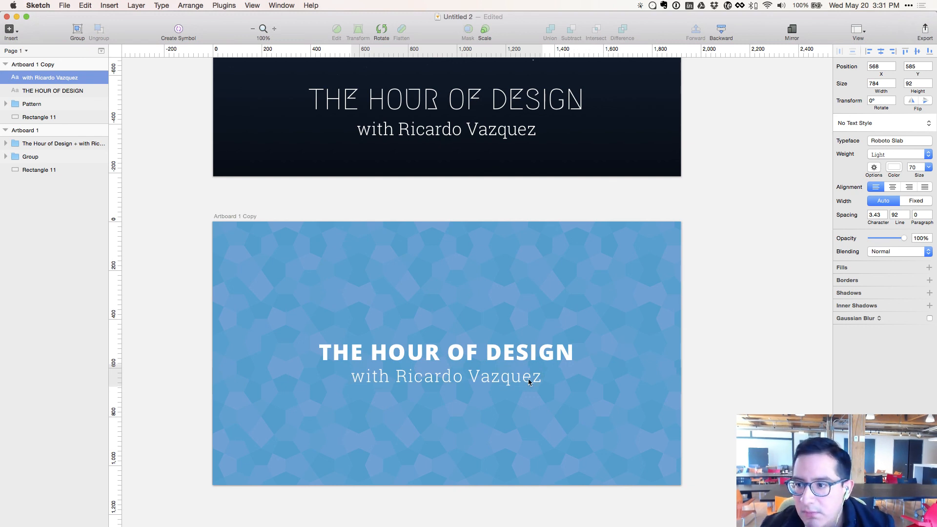
- Try the Regular font weight on the presenter subtitle
click(895, 155)
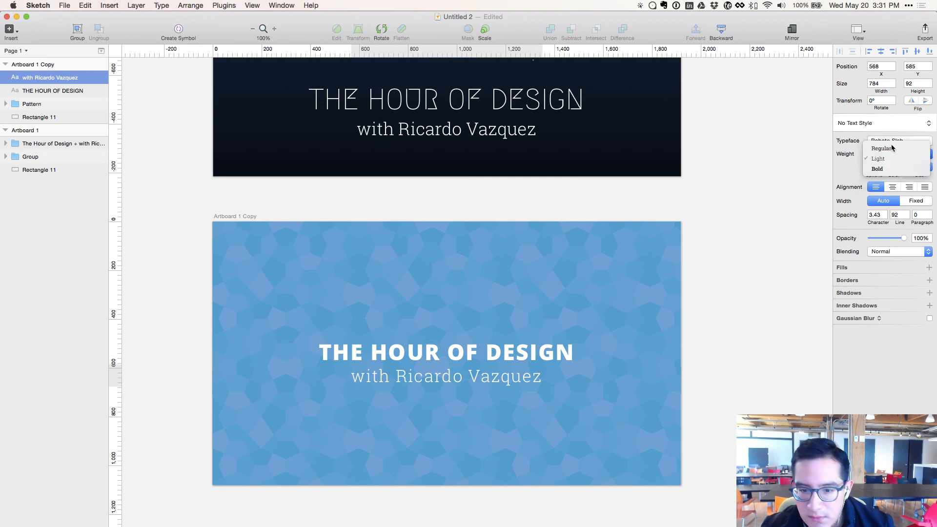
click(892, 148)
click(775, 365)
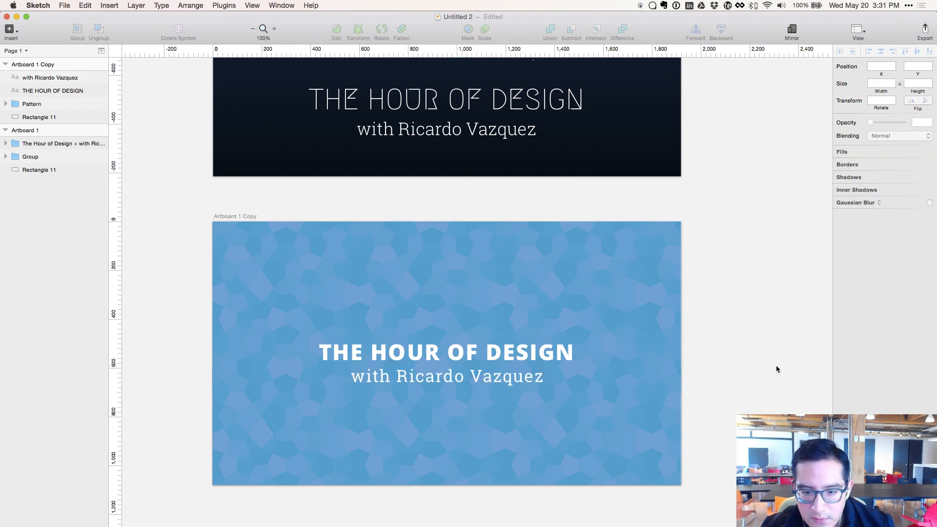
click(498, 376)
click(737, 337)
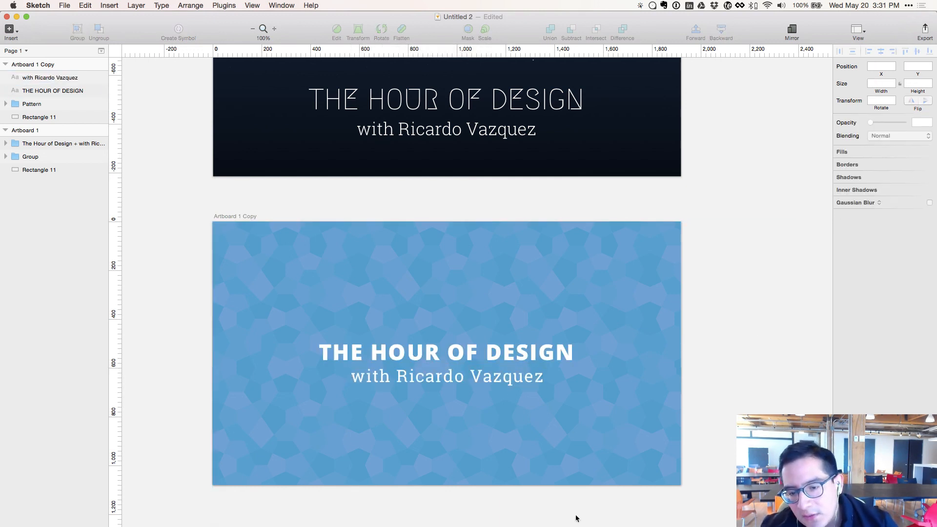
- Compare the Light and Thin font weights on the presenter subtitle, leaving it on Thin
click(521, 380)
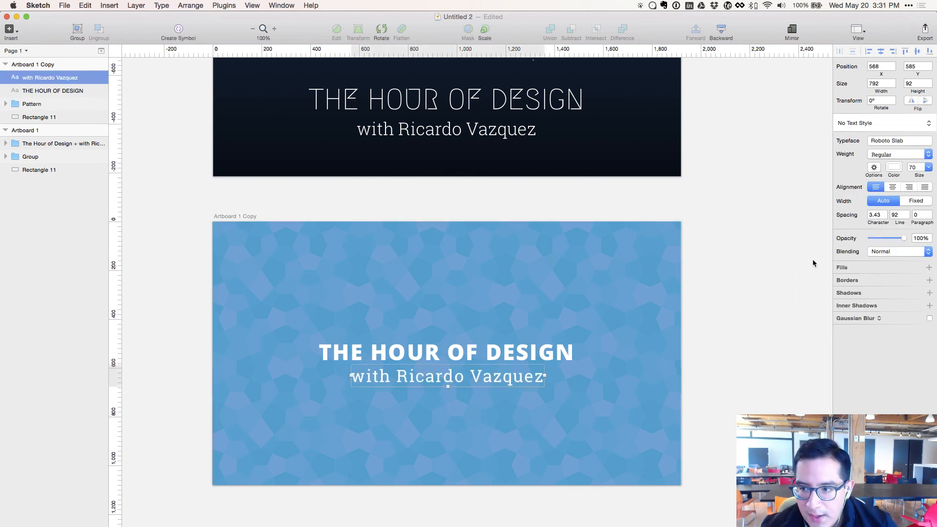
click(886, 156)
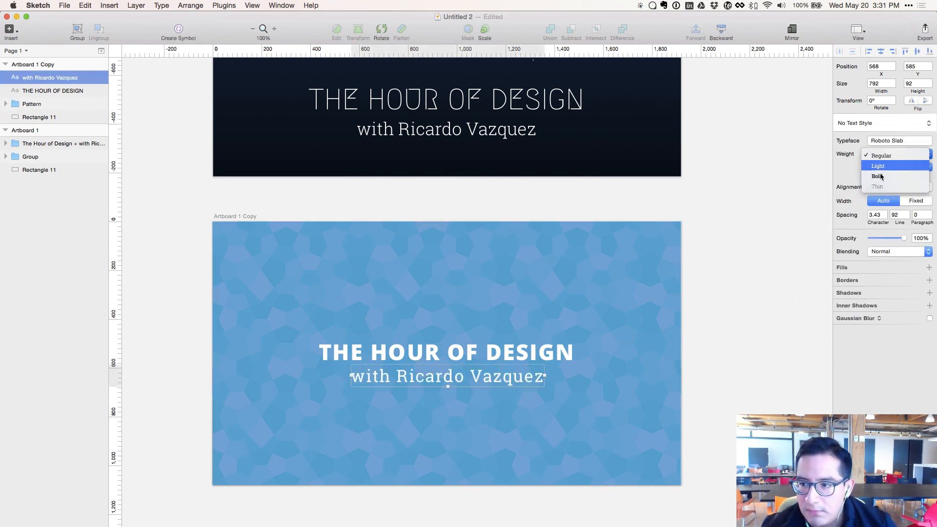
click(878, 166)
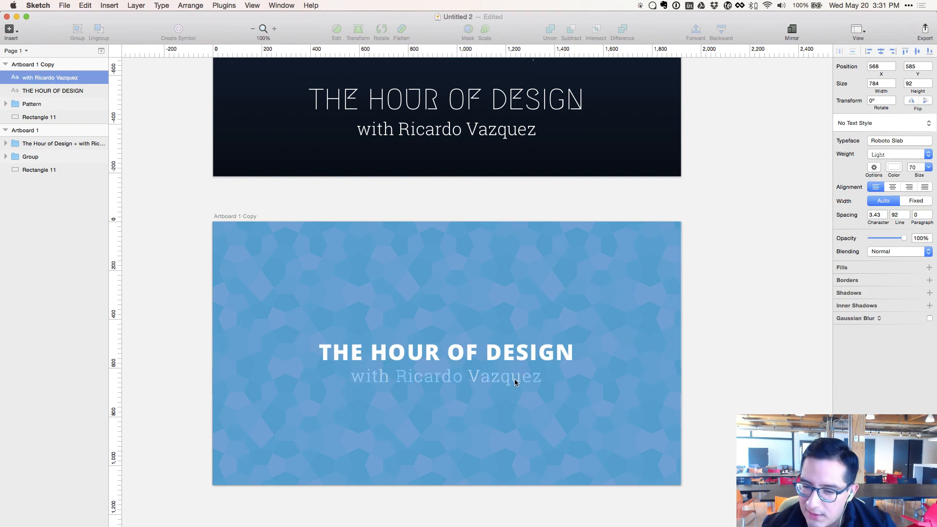
click(884, 156)
click(763, 259)
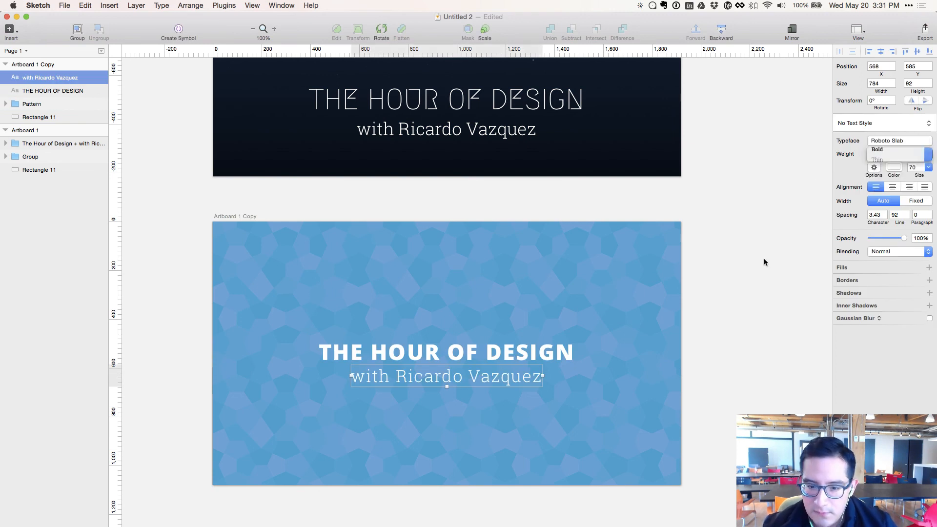
click(763, 262)
click(504, 380)
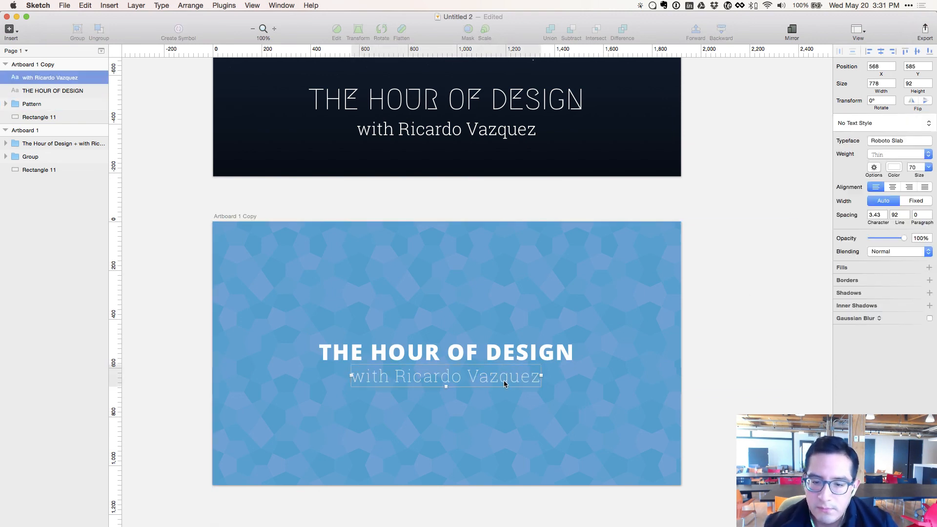
- Set the presenter subtitle's font weight to Light and deselect it
click(880, 154)
click(880, 137)
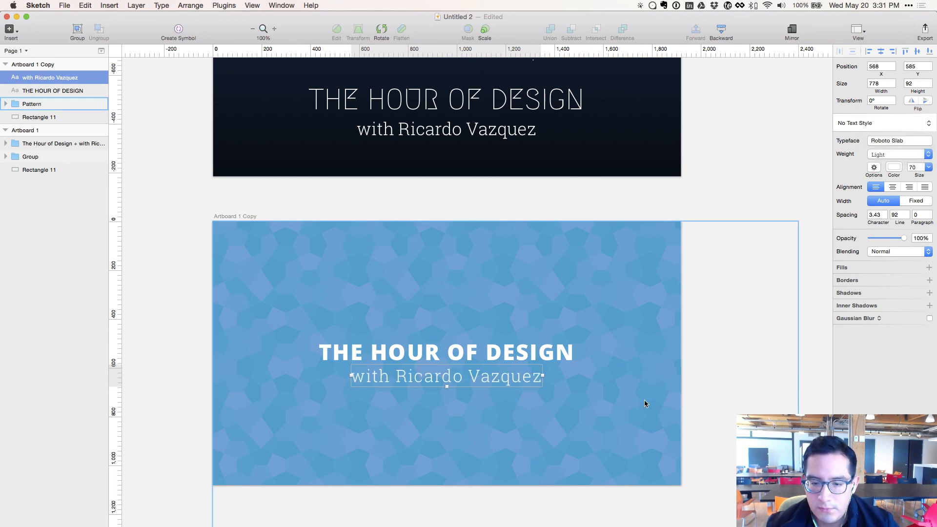
click(539, 389)
click(531, 377)
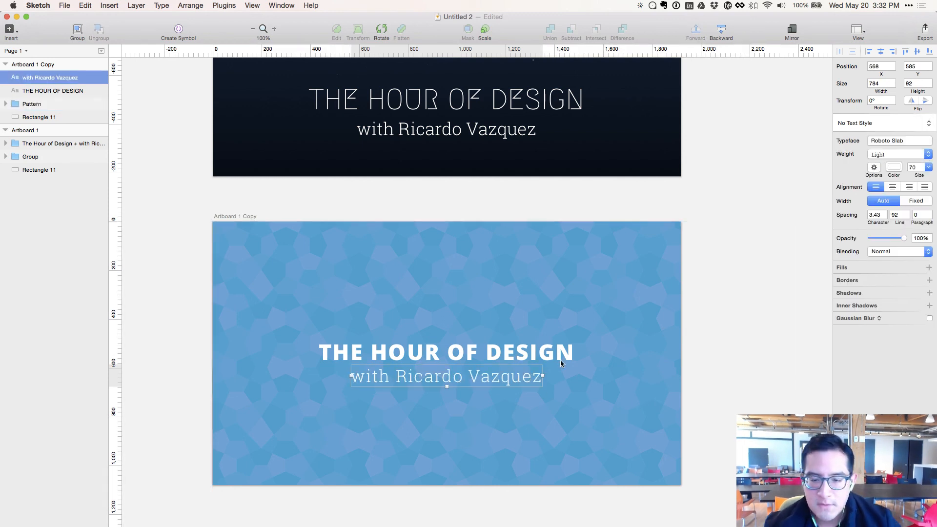
click(764, 341)
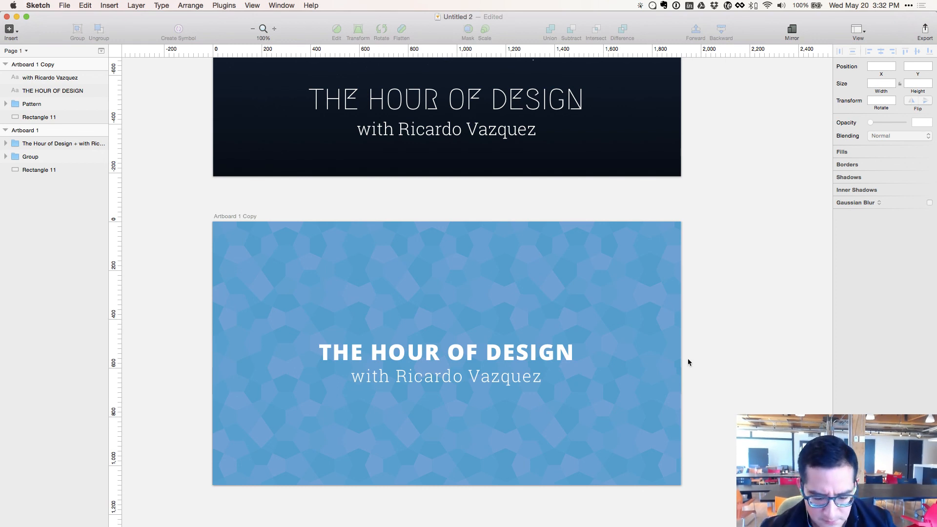
click(670, 357)
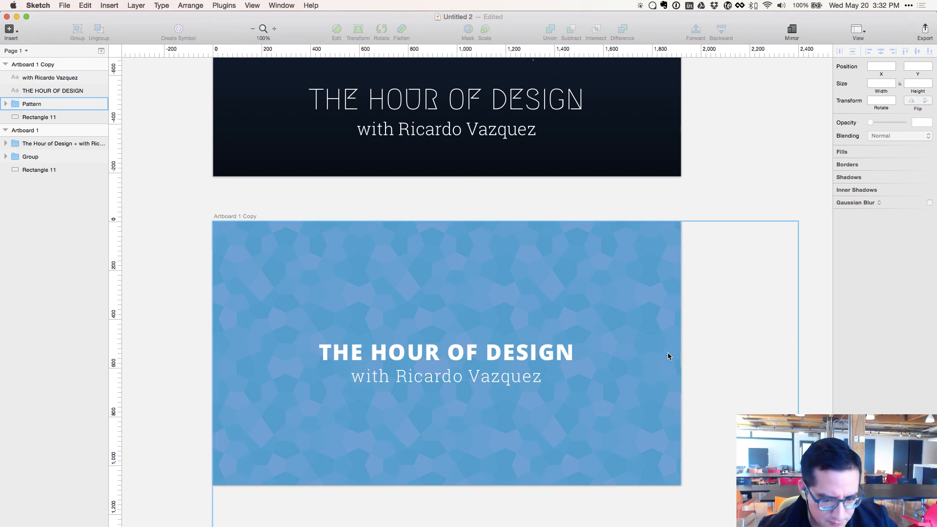
click(350, 383)
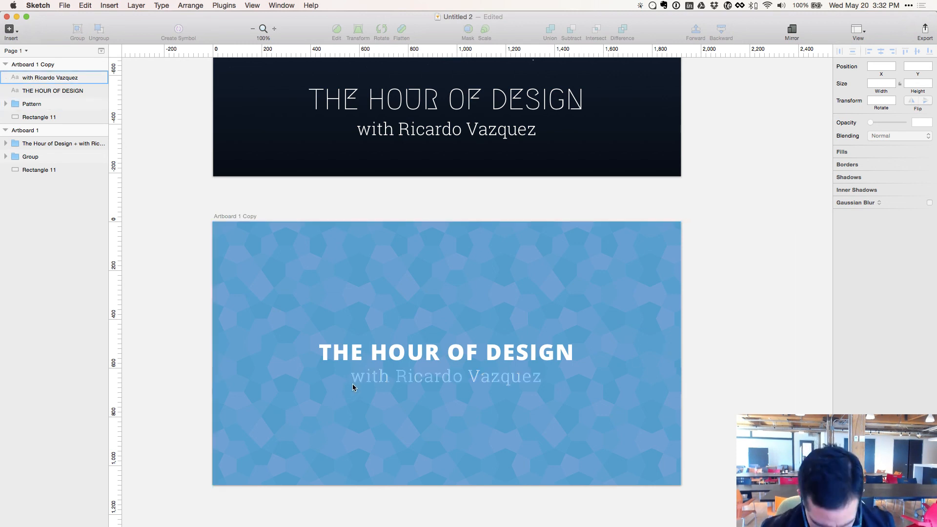
click(324, 400)
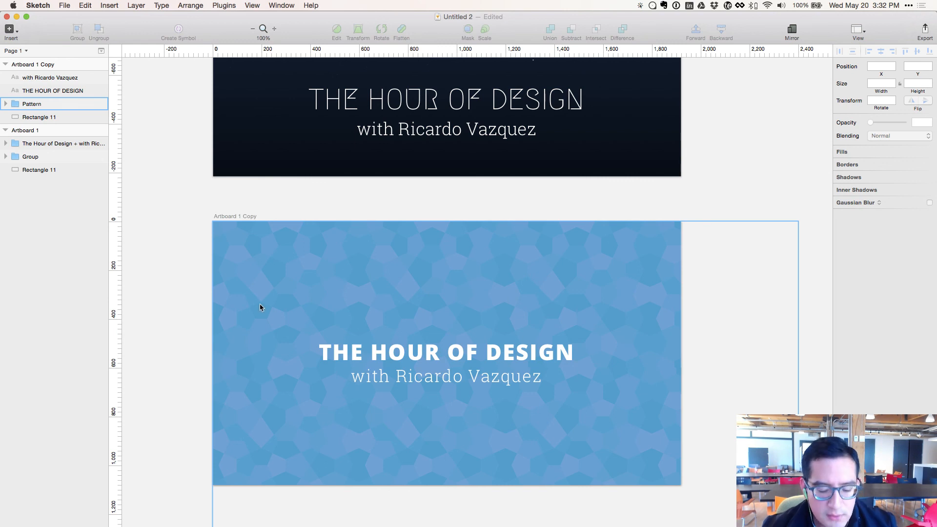
click(171, 227)
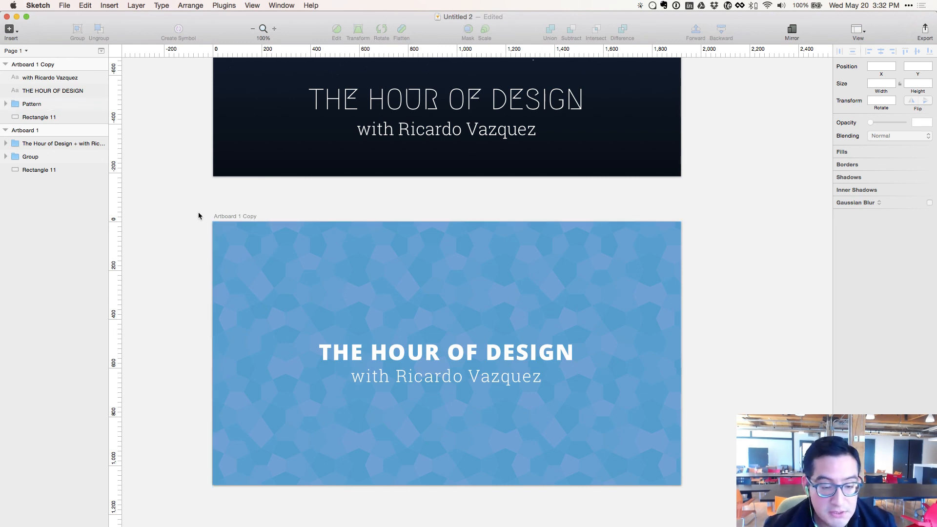
- Draw a 1922 × 1080 rectangle over the whole blue artboard and place its layer in Artboard 1 Copy, above the subtitle
key(r)
drag(213, 221, 681, 484)
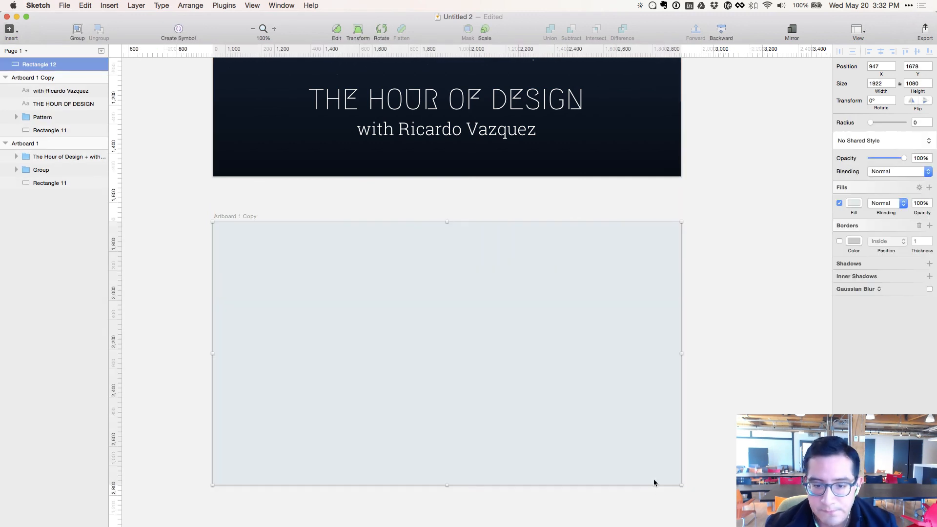
click(63, 78)
click(62, 65)
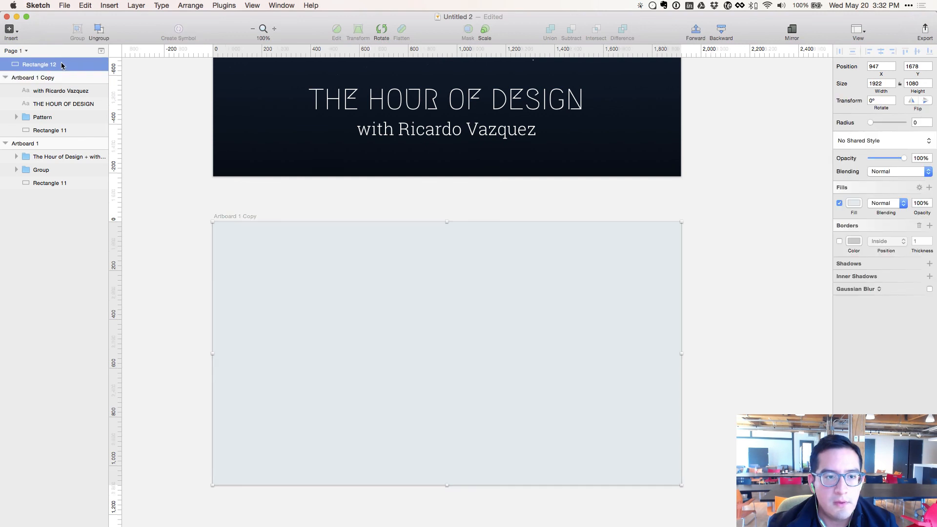
drag(62, 65, 74, 85)
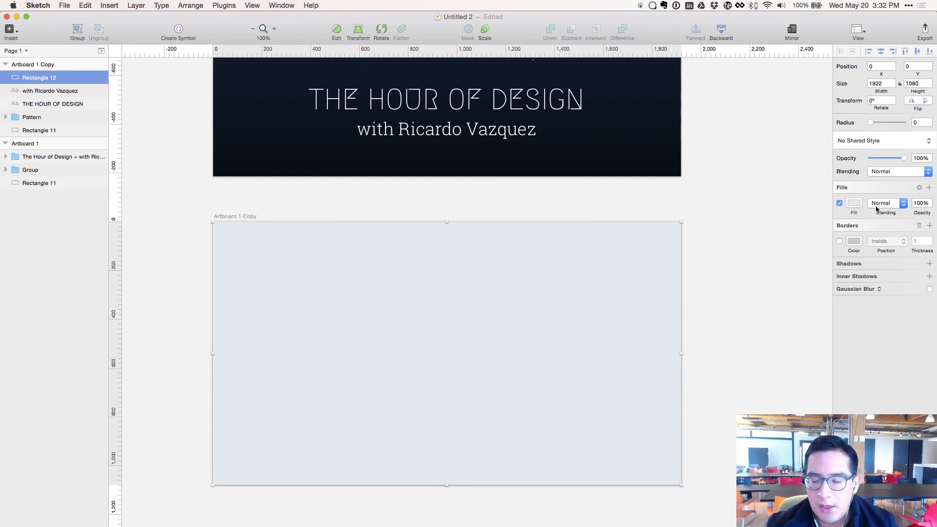
- Set the covering rectangle's fill colour to hex 727272
click(854, 205)
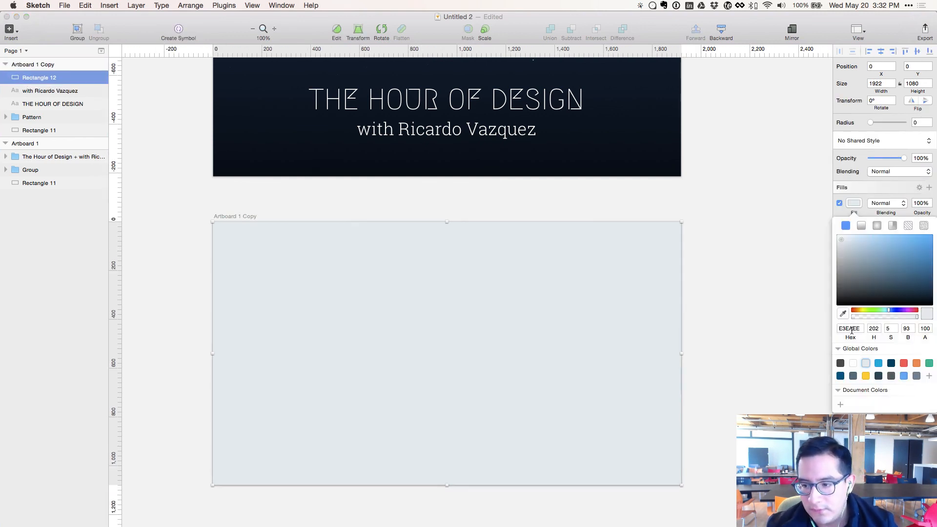
click(852, 327)
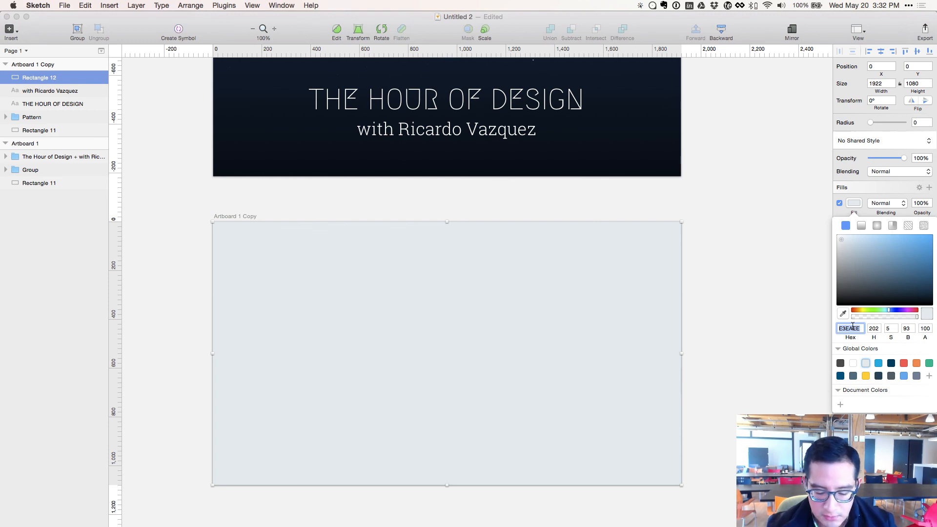
text(727272)
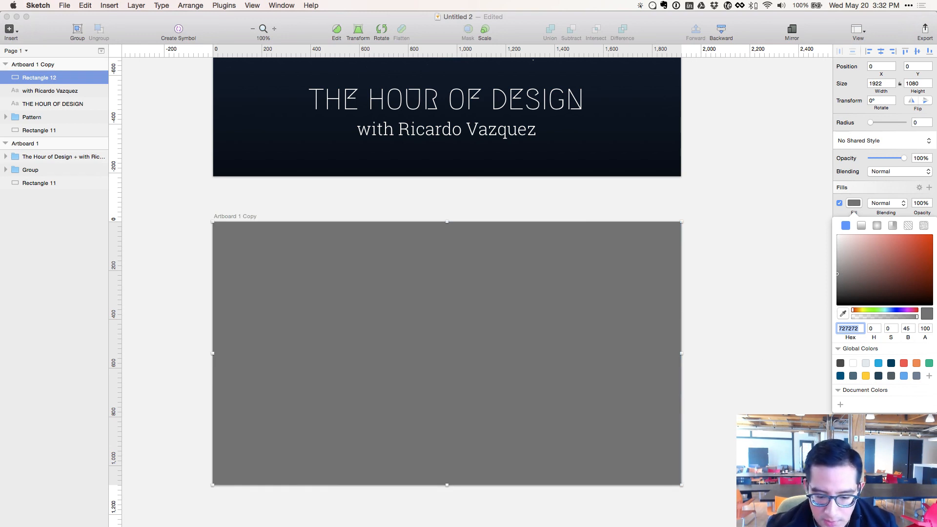
key(Escape)
- Try the Darken, Multiply and Screen blending modes on the covering rectangle
click(897, 172)
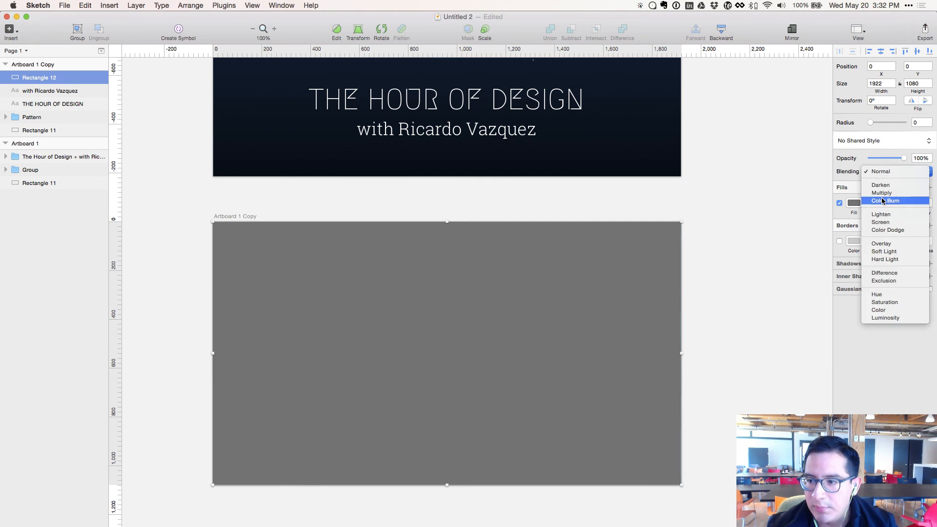
click(890, 185)
click(890, 172)
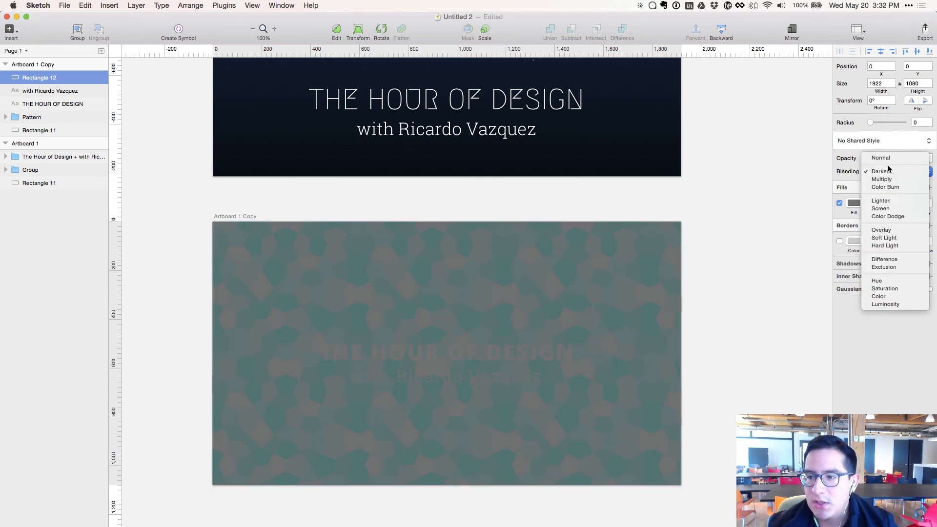
click(887, 179)
click(886, 173)
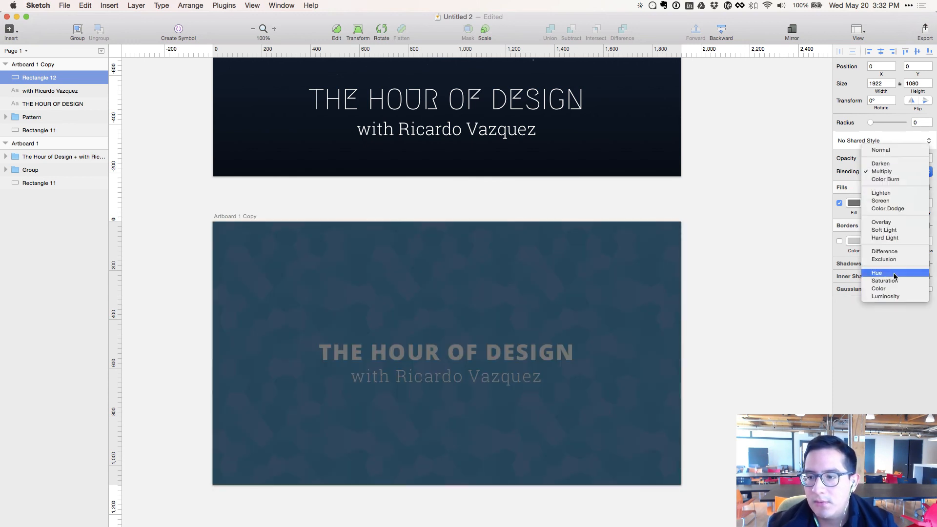
click(887, 202)
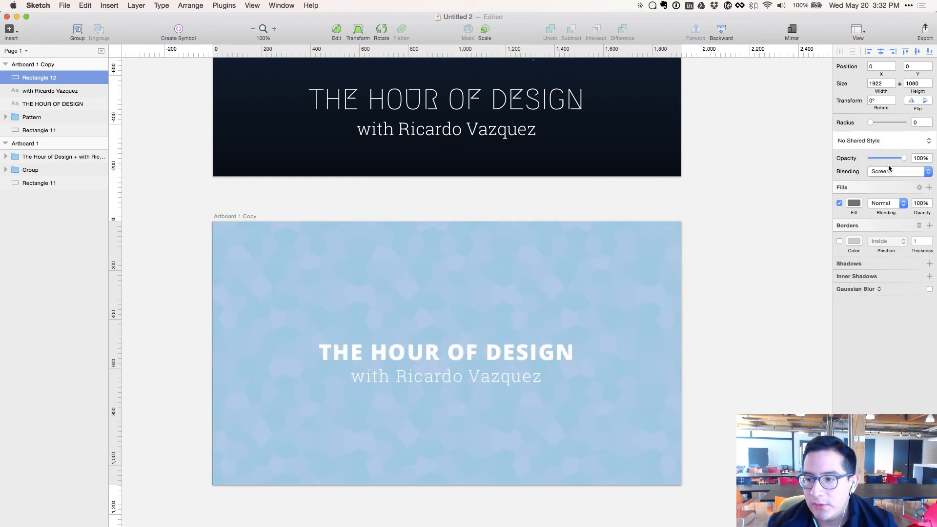
- Test Color Dodge blending on the covering rectangle and settle on Hue
click(887, 171)
click(887, 158)
click(887, 171)
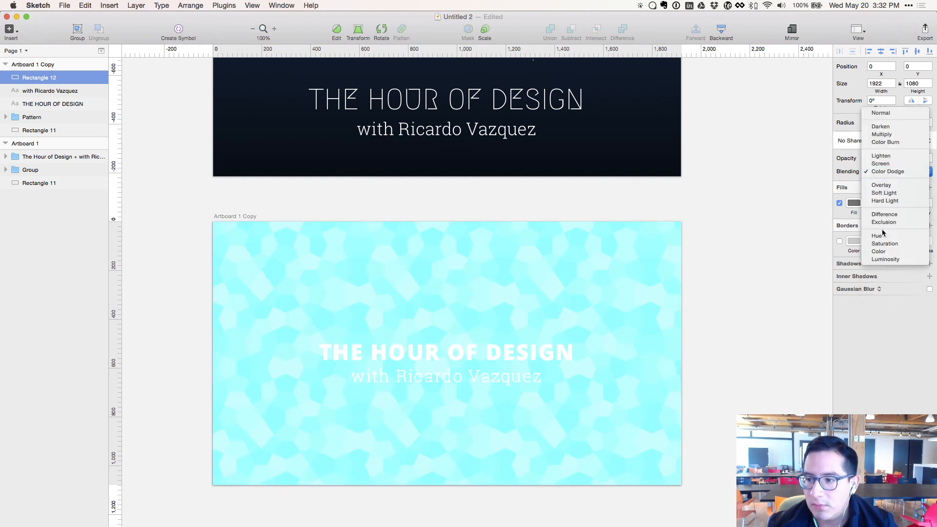
click(883, 236)
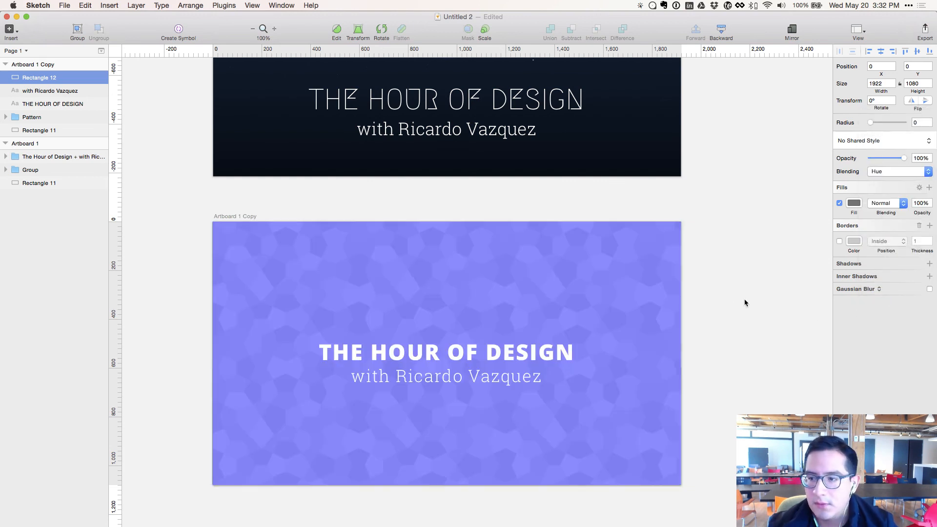
- Try red fill shades such as AB6A6A and 752828, and a grey 9E9E9E, on the Hue-blended rectangle
click(853, 202)
drag(856, 271, 873, 258)
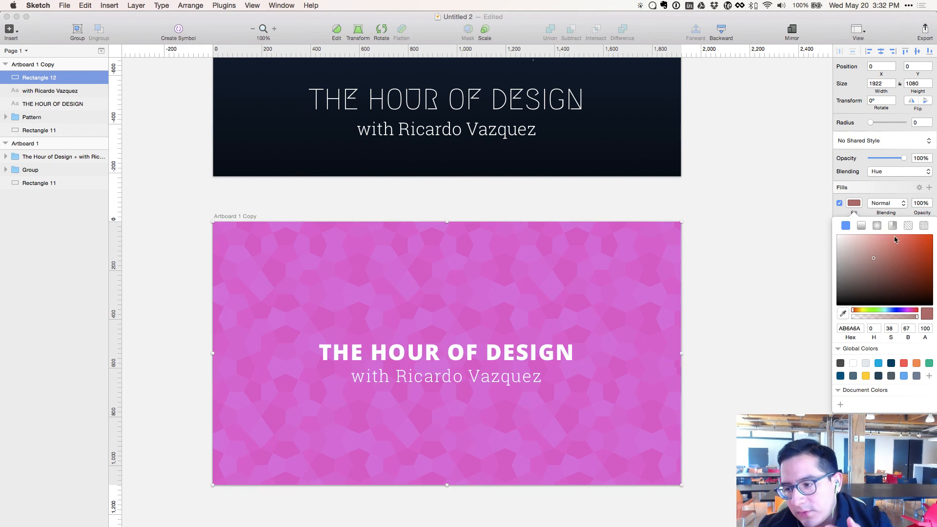
click(920, 245)
mouse_move(895, 249)
mouse_down()
mouse_move(870, 262)
mouse_move(852, 235)
mouse_move(911, 251)
mouse_move(919, 259)
mouse_move(899, 273)
mouse_up()
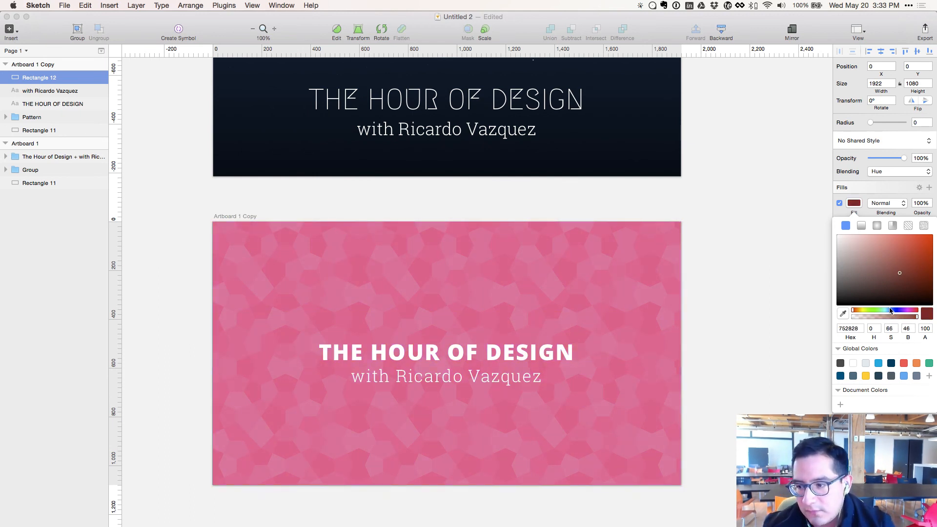
drag(891, 311, 898, 309)
mouse_move(900, 274)
mouse_down()
mouse_move(905, 253)
mouse_move(817, 263)
mouse_up()
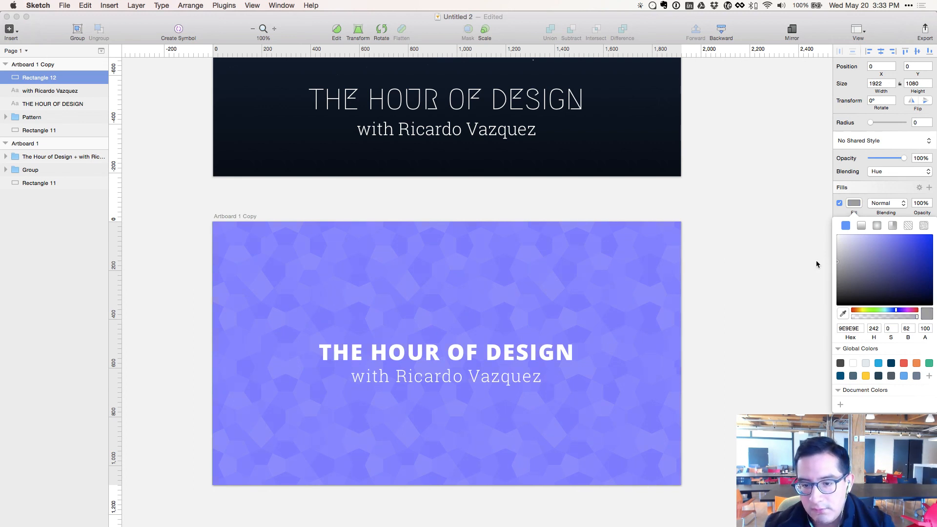
- Try fill shades such as black 000000 and blues 2769C0 and 3A6DAF on the Hue-blended rectangle
click(860, 313)
mouse_move(886, 274)
mouse_down()
mouse_move(913, 242)
mouse_move(859, 251)
mouse_up()
drag(860, 312, 854, 313)
mouse_move(907, 278)
mouse_down()
mouse_move(914, 251)
mouse_move(924, 248)
mouse_move(921, 291)
mouse_move(900, 311)
mouse_up()
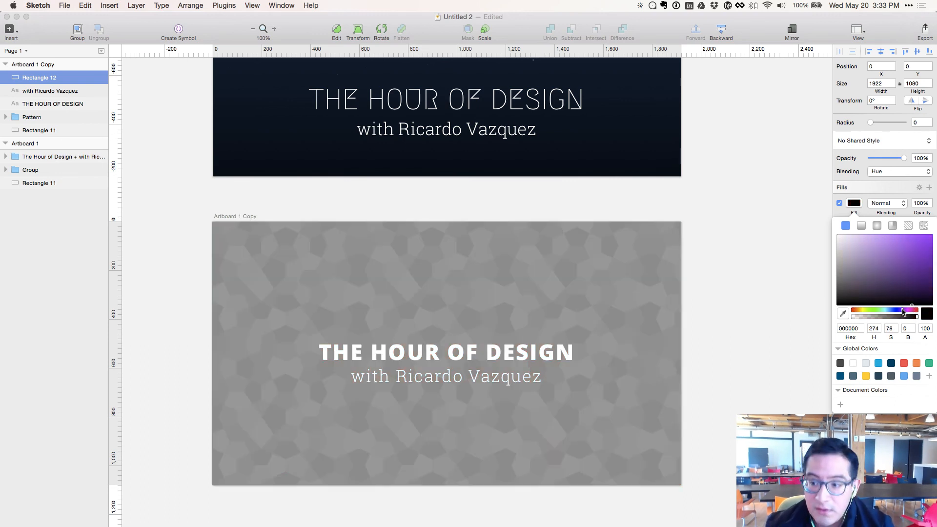
click(913, 251)
click(891, 312)
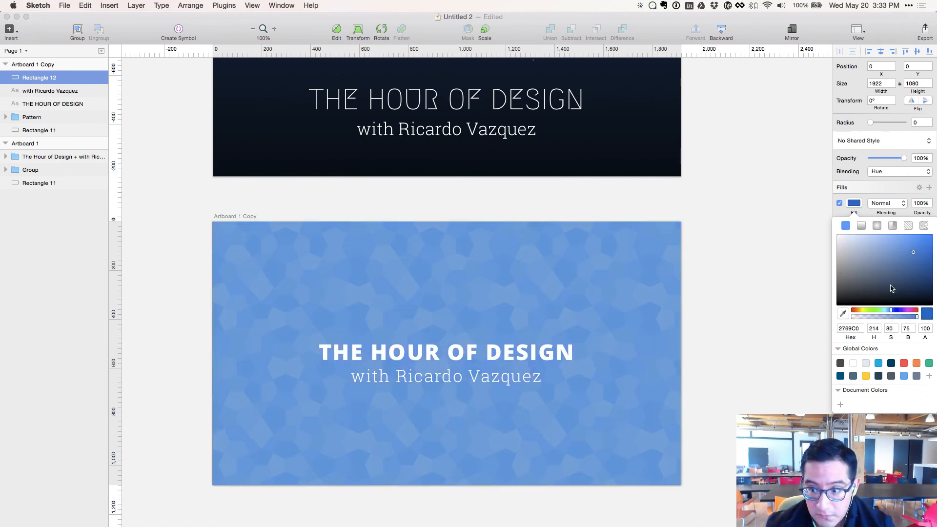
mouse_move(889, 283)
mouse_down()
mouse_move(906, 252)
mouse_move(901, 259)
mouse_up()
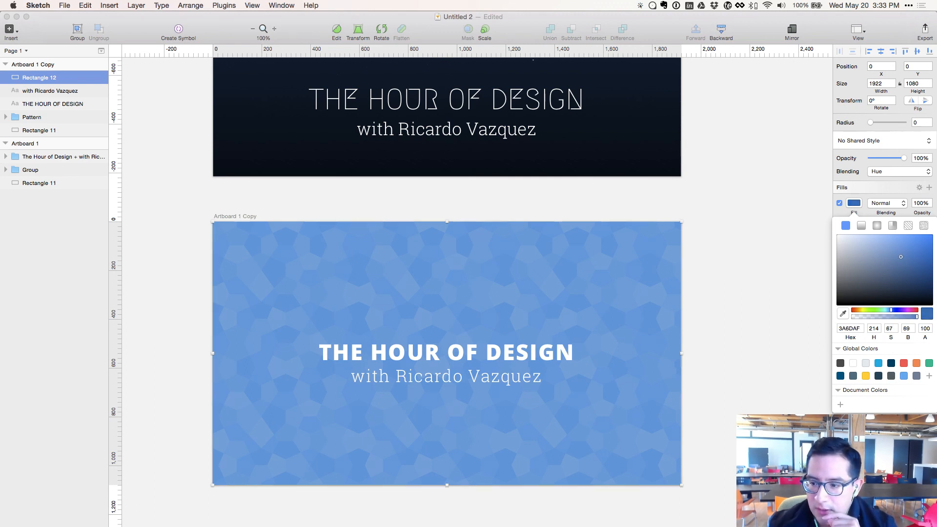
- Try the grey fills 4A4A4A, CCC and 727272 on the Hue-blended rectangle, returning to CCC
click(850, 328)
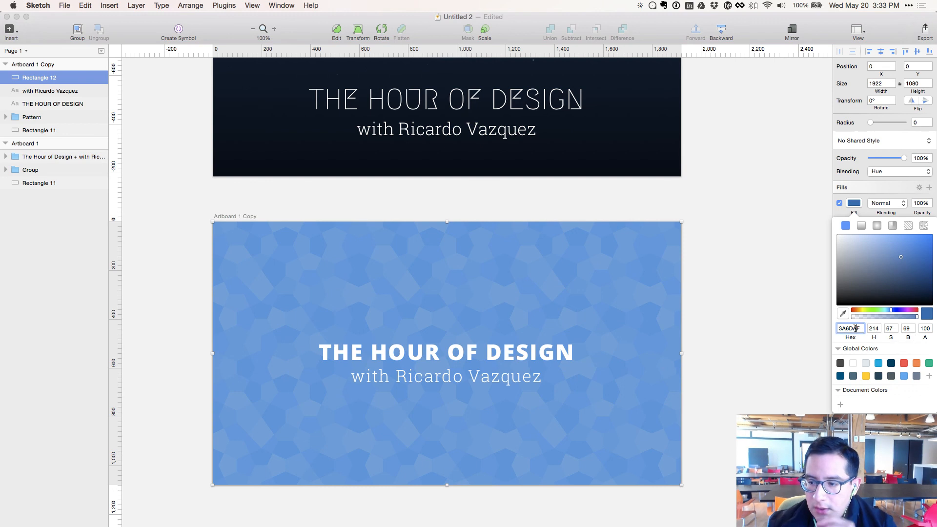
click(840, 363)
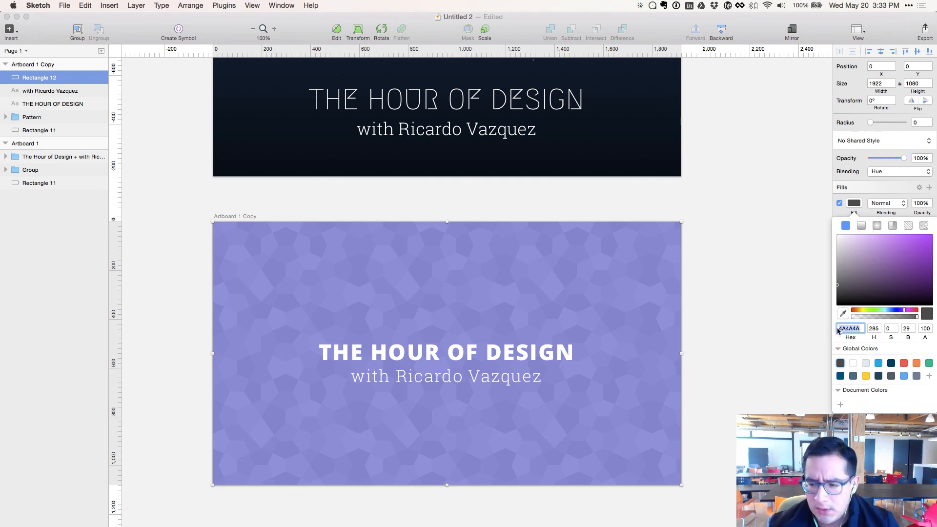
text(ccc)
key(Return)
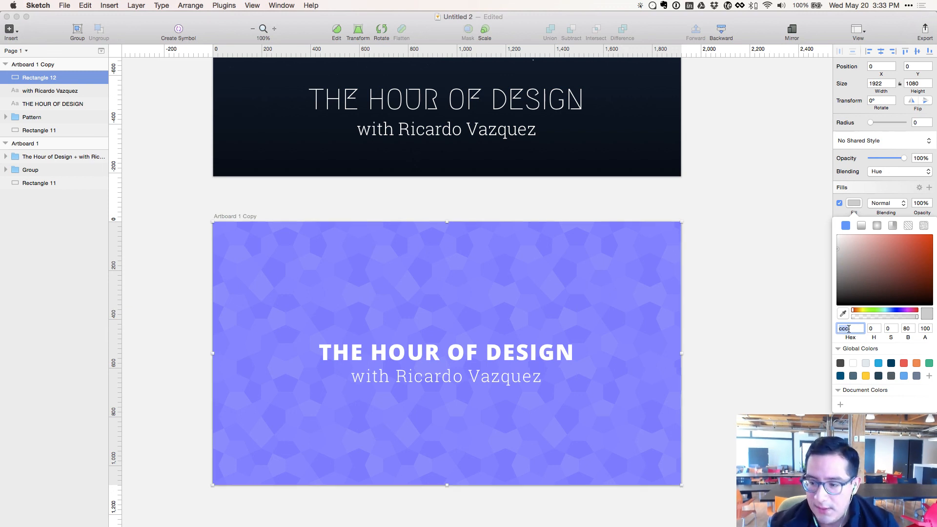
text(727272)
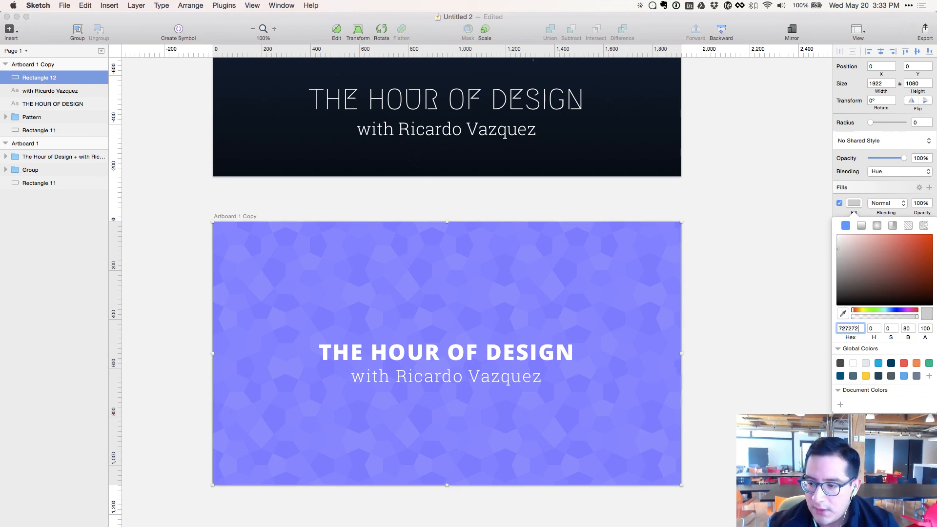
key(Return)
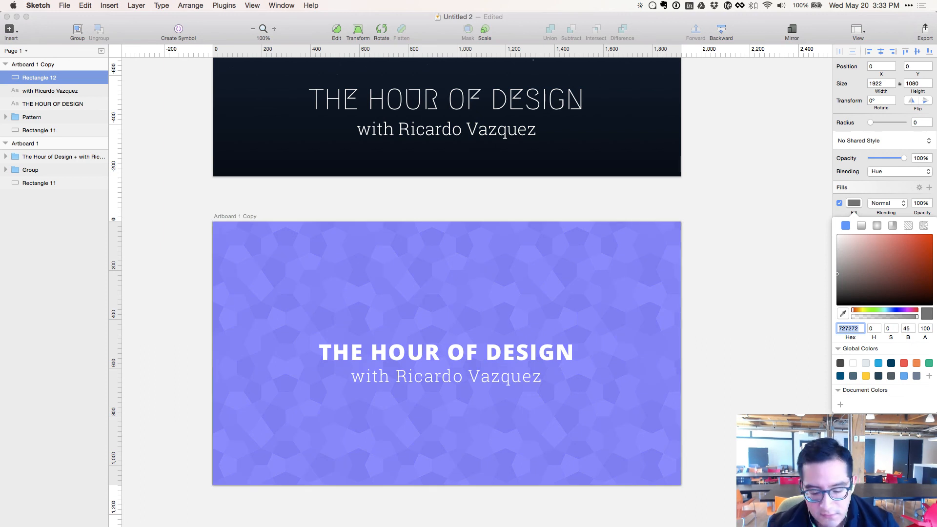
text(ccc)
key(Return)
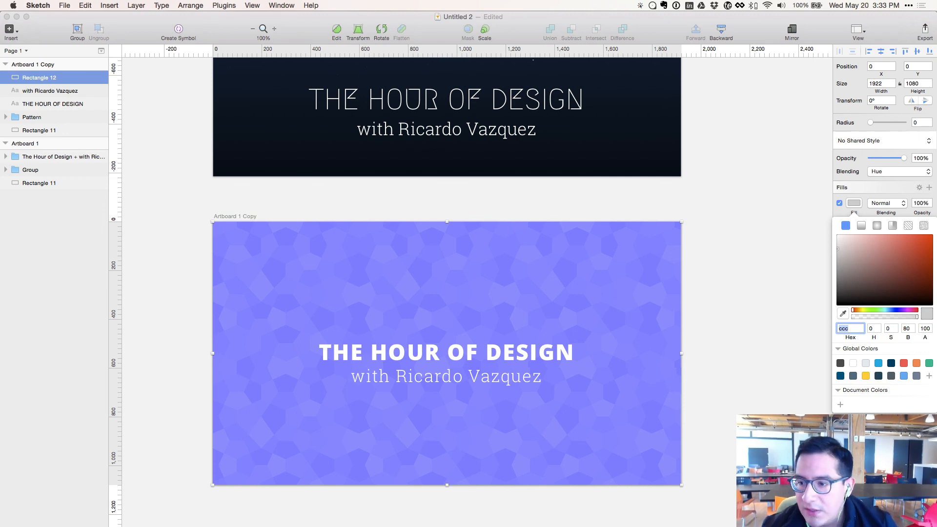
click(828, 394)
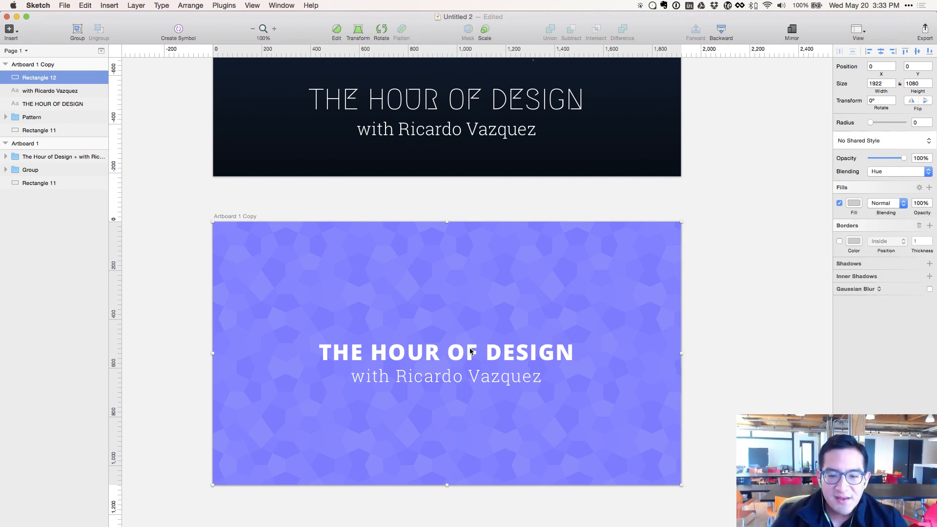
- Group the "THE HOUR OF DESIGN" title with the presenter subtitle and centre the group vertically on the artboard
double_click(469, 351)
key(Escape)
key(Escape)
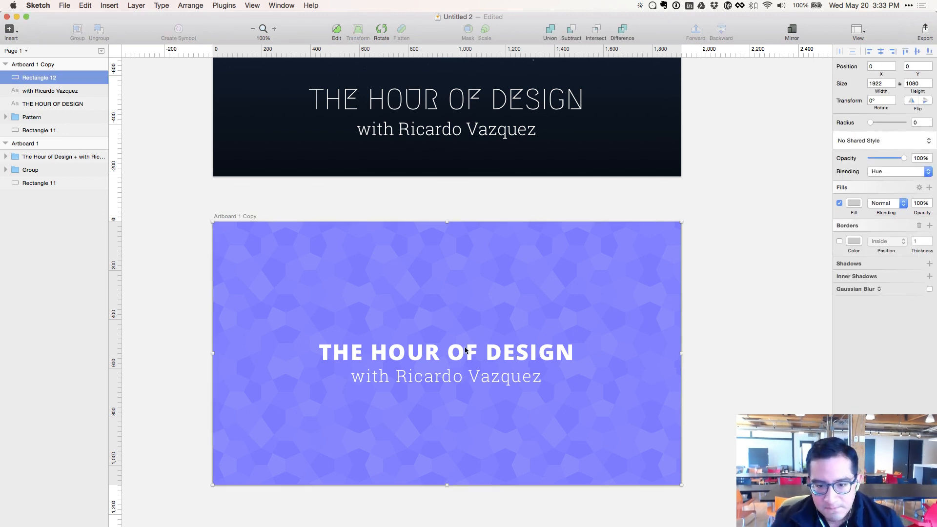
click(48, 93)
shift+click(48, 103)
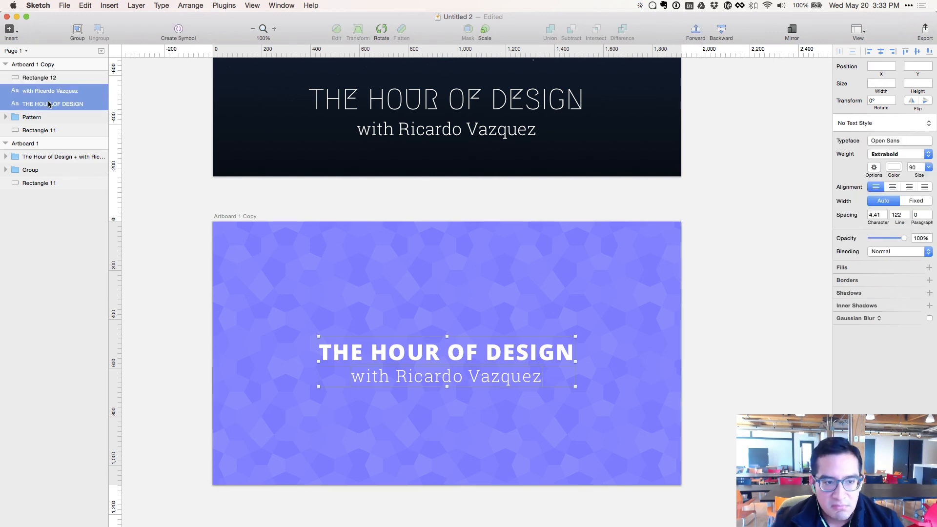
key(super+g)
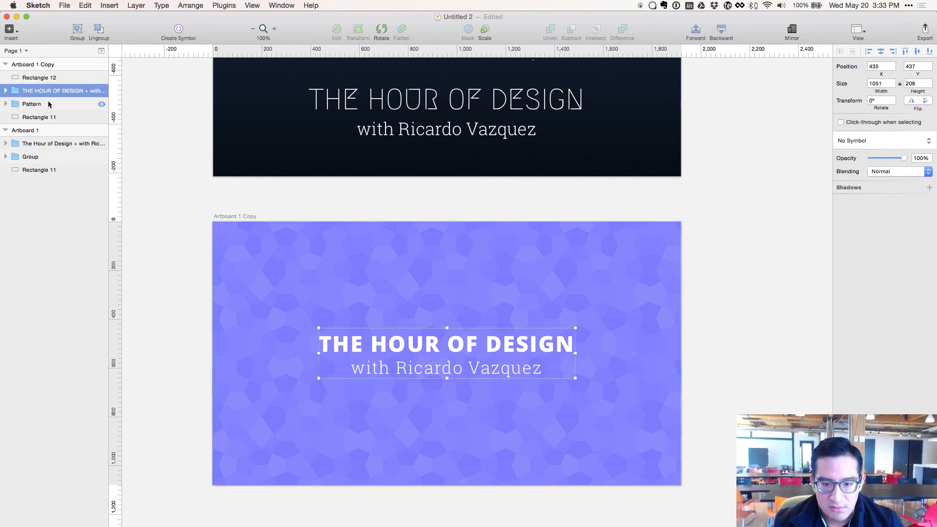
click(348, 340)
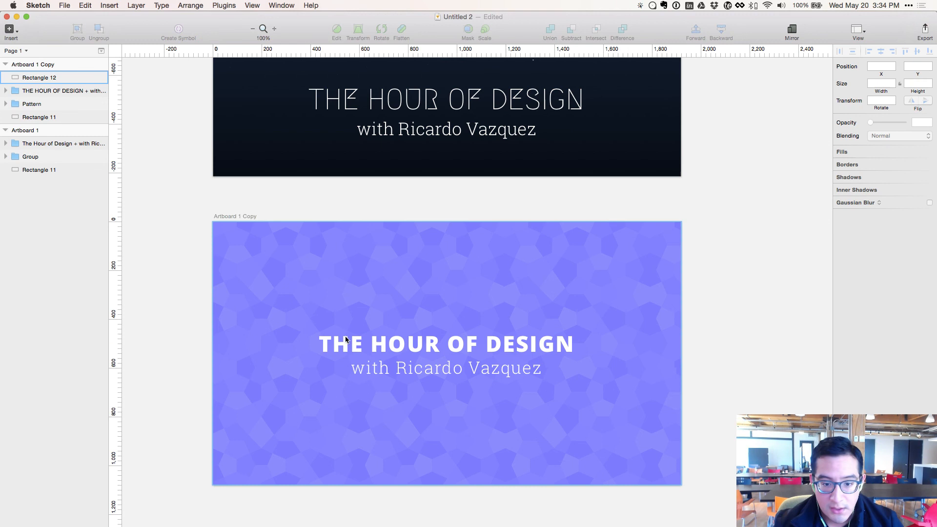
- Recolour the Hue-blended rectangle's fill, trying pink E18080 and light blue 80D1E1 before choosing light green BCE180
double_click(415, 345)
key(Escape)
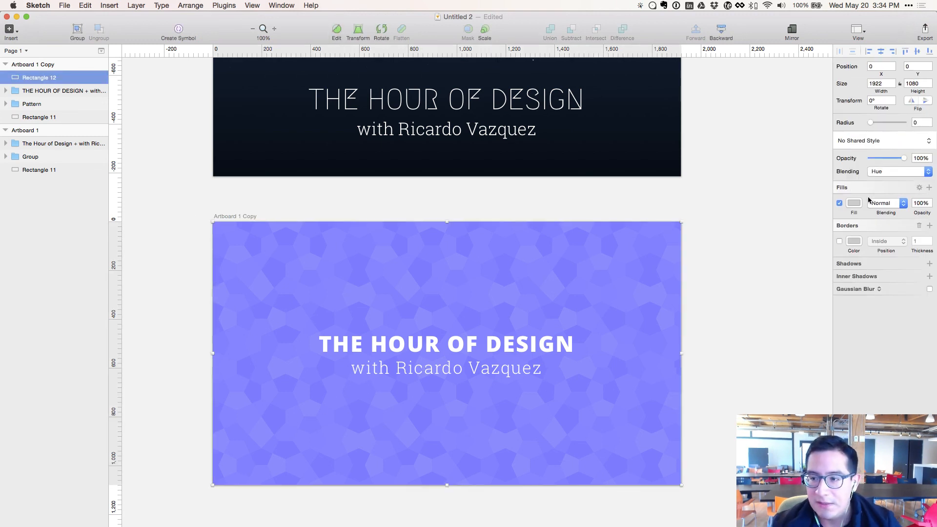
click(853, 203)
mouse_move(892, 248)
mouse_down()
mouse_move(913, 240)
mouse_move(858, 240)
mouse_move(877, 241)
mouse_up()
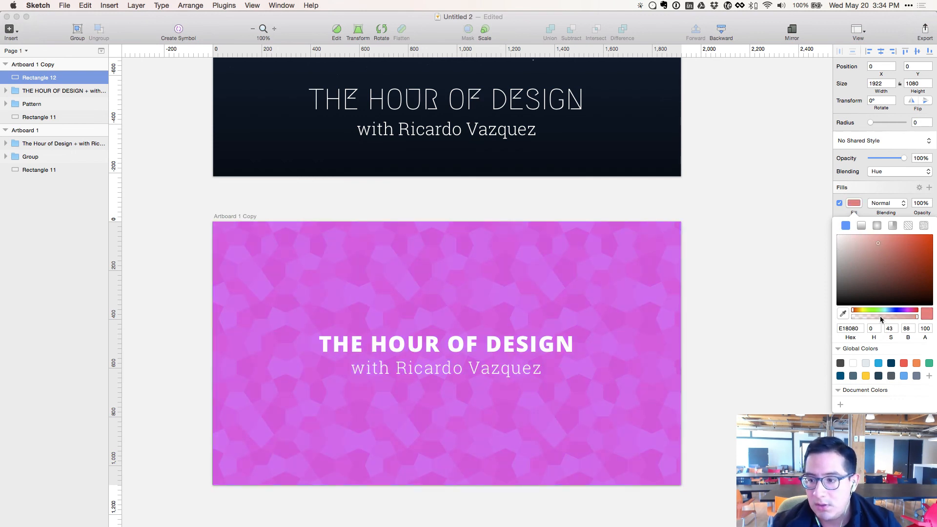
mouse_move(882, 312)
mouse_down()
mouse_move(902, 313)
mouse_move(886, 313)
mouse_up()
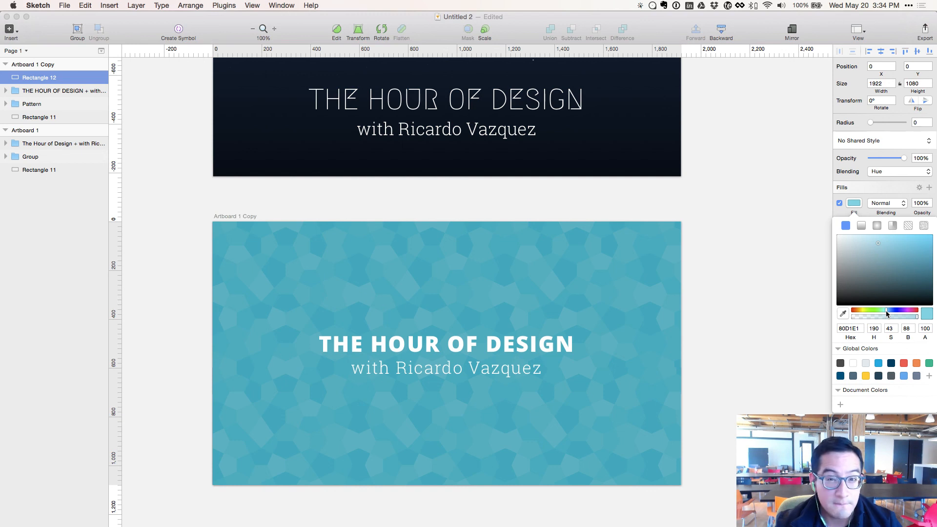
drag(887, 313, 887, 313)
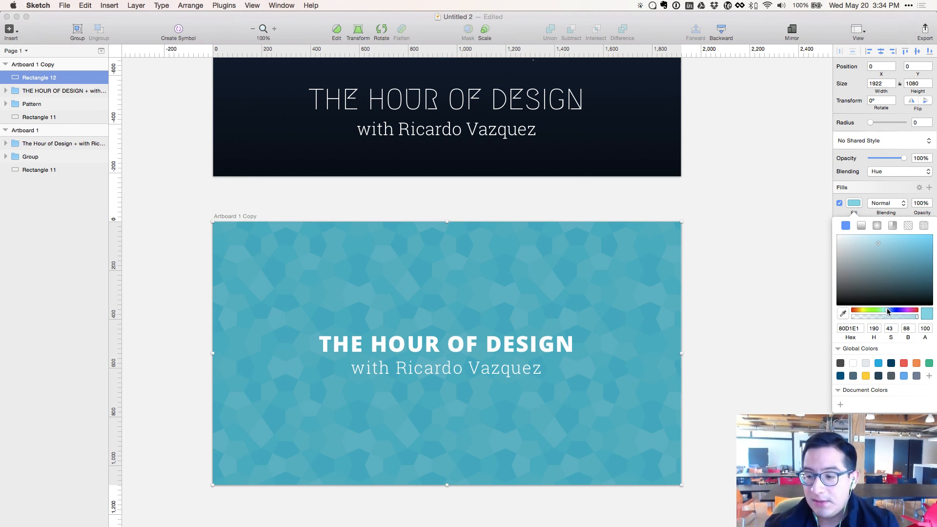
drag(887, 311, 868, 315)
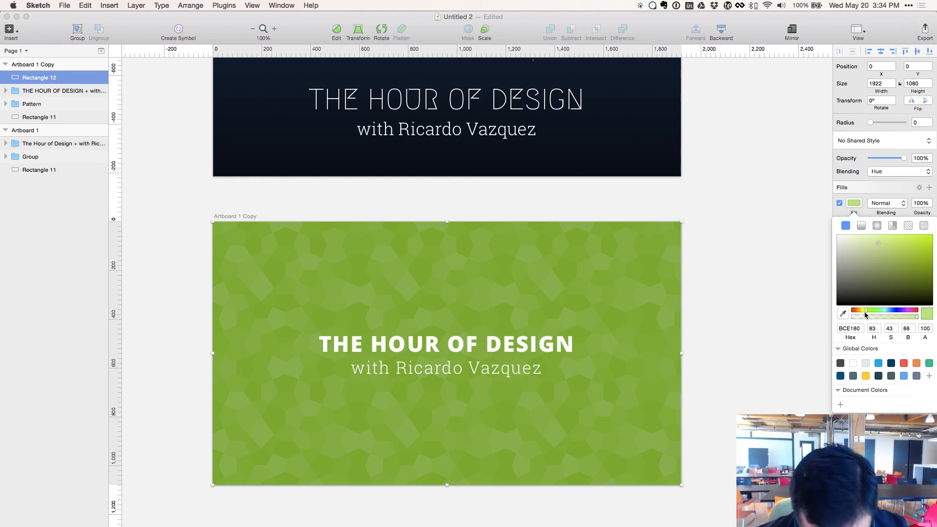
- Duplicate the green banner artboard and place the copy directly below it
key(super+minus)
key(super+minus)
click(487, 442)
scroll(480, 444, down, 3)
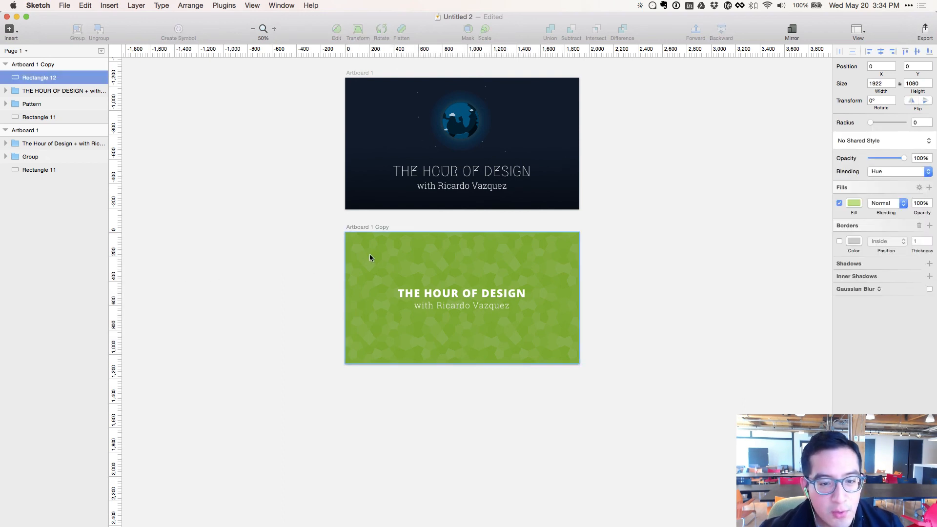
click(69, 64)
drag(375, 264, 375, 414)
- Set the fill of the covering rectangle in the duplicated artboard to hex ccc
click(374, 422)
click(854, 203)
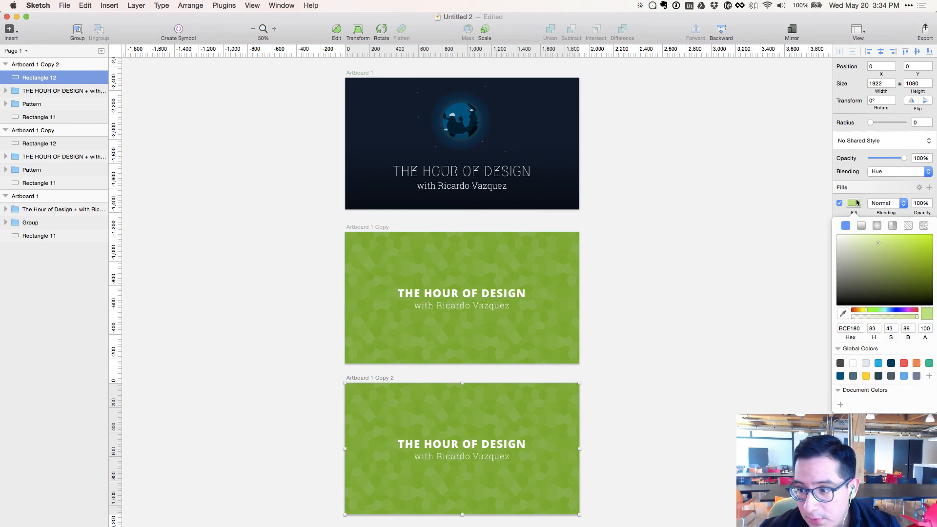
click(846, 329)
text(ccc)
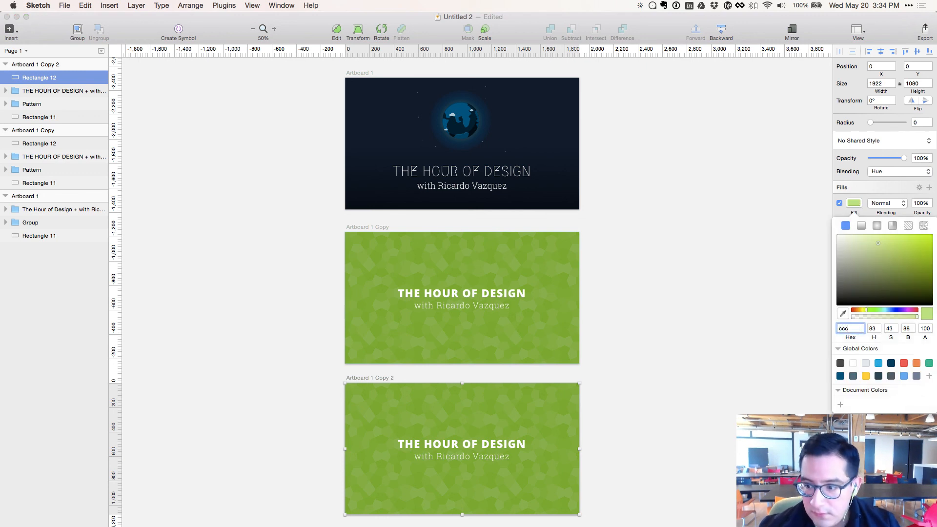
key(Return)
click(699, 395)
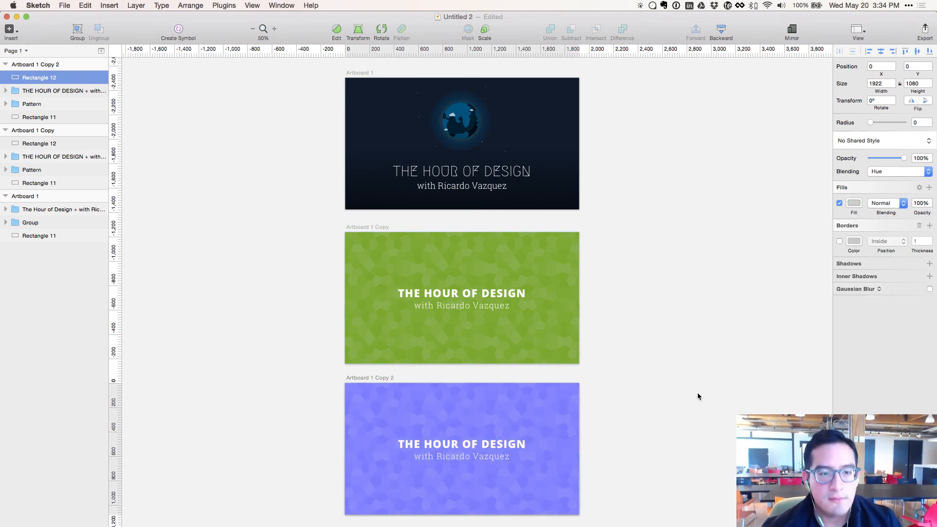
- Move the duplicated artboard beside the green banner, level with its upper edge, and deselect it
click(45, 65)
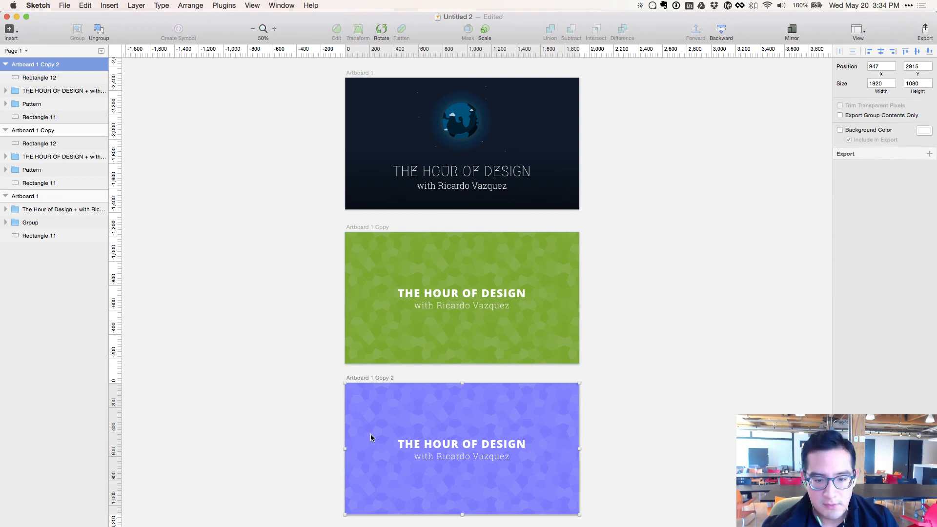
drag(370, 438, 615, 285)
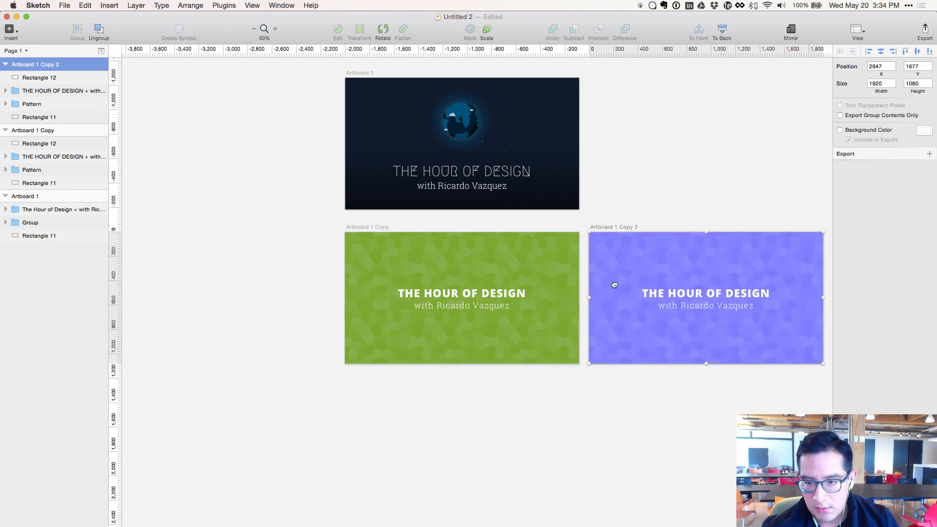
click(527, 420)
scroll(531, 417, right, 1)
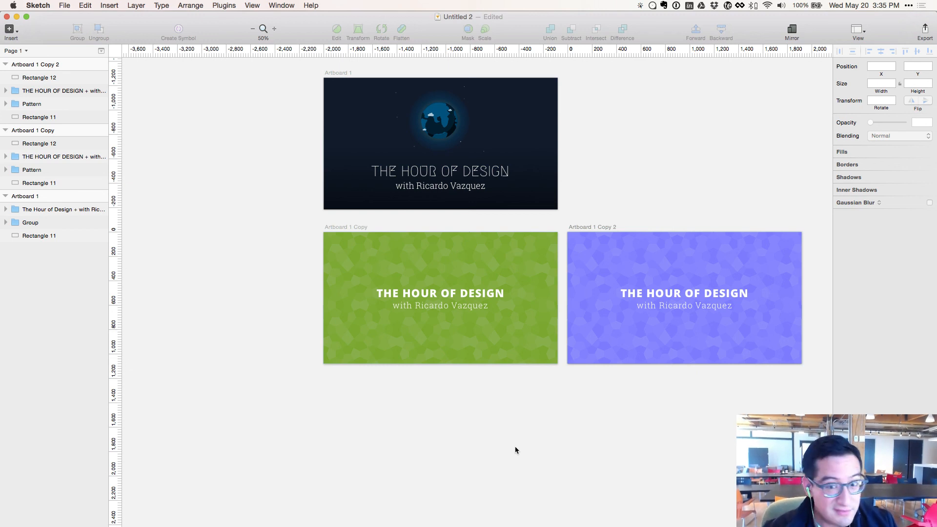
- Switch to Finder and open the Splashbox photo folder inside the Dropbox Apps folder
key(super+Tab)
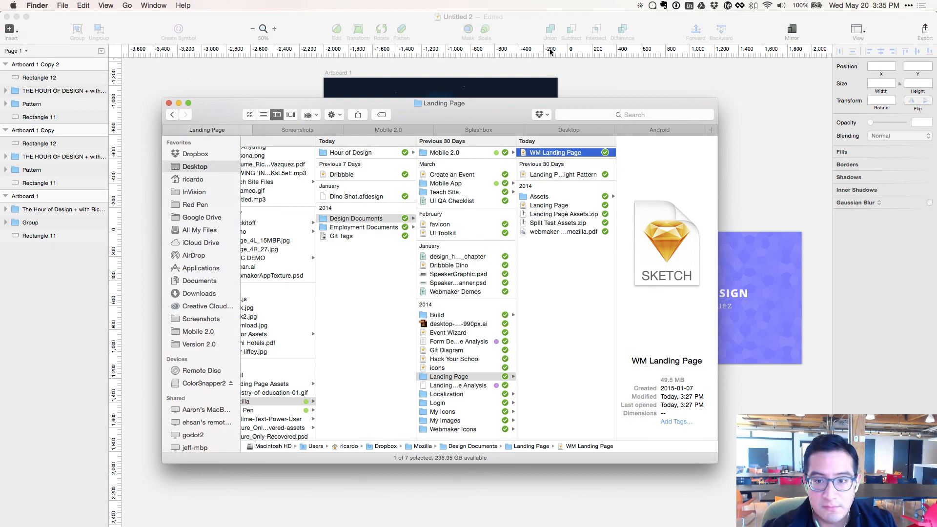
key(ctrl+shift+Tab)
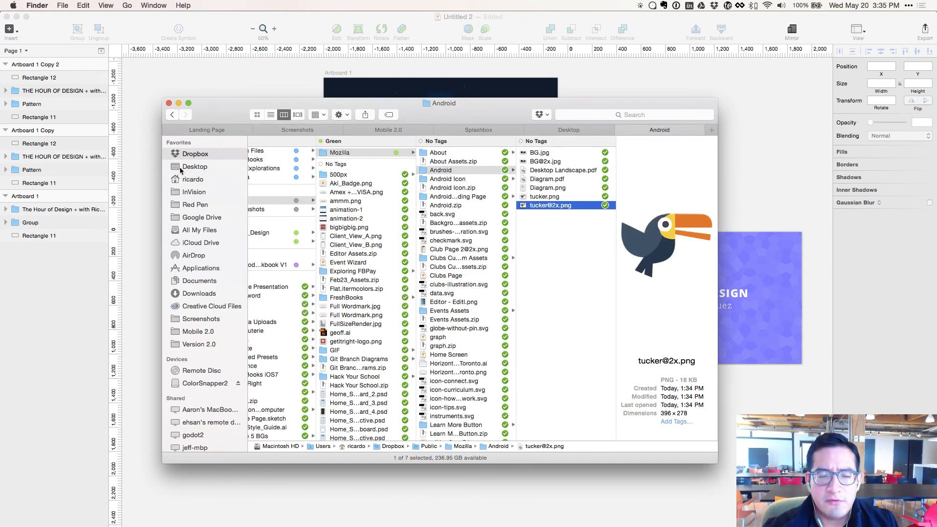
click(478, 129)
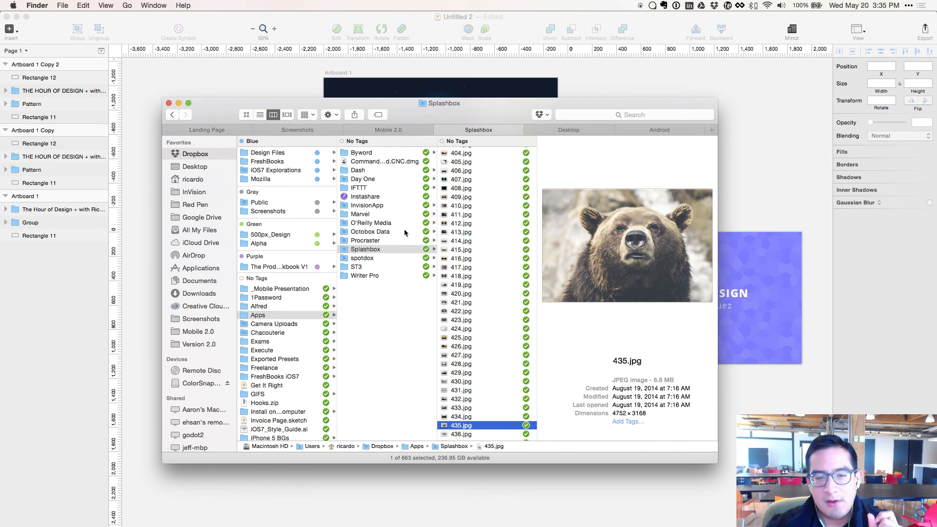
click(359, 252)
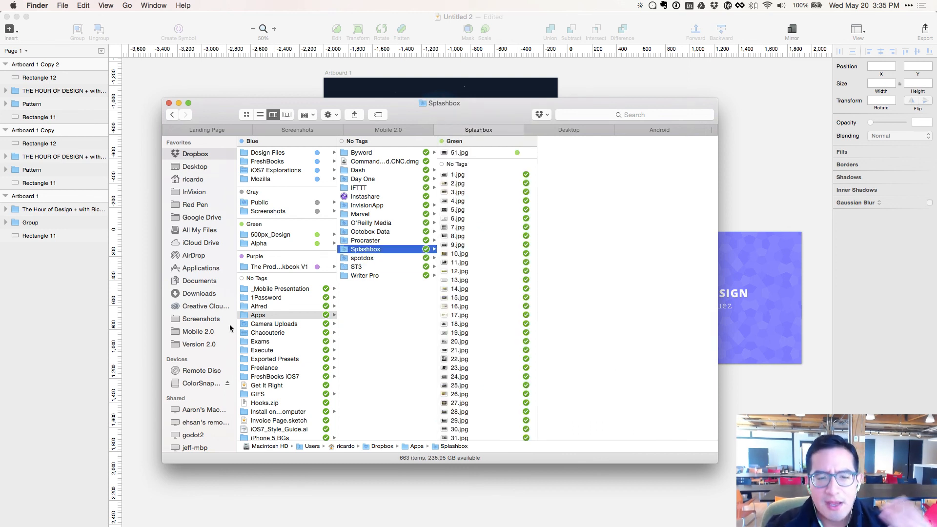
click(262, 315)
click(365, 231)
click(367, 250)
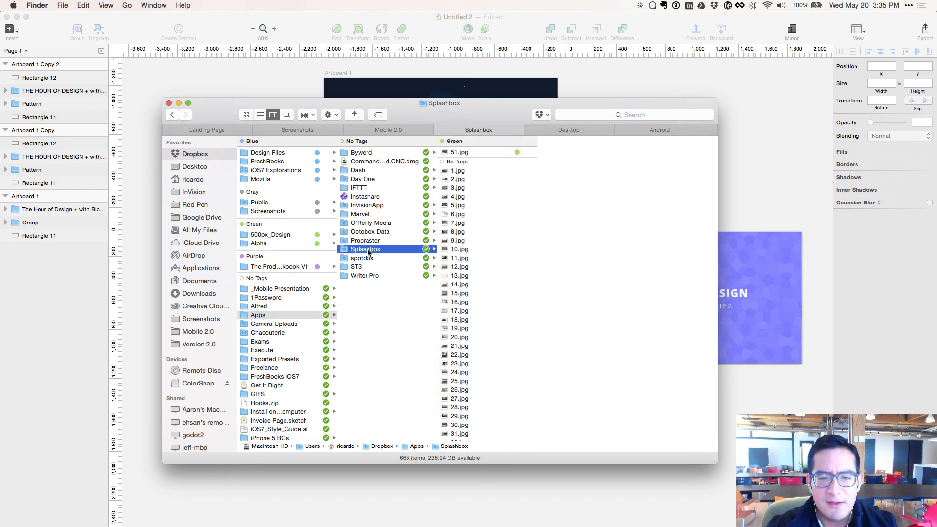
- Switch to Firefox and search the web for splashbox in a new tab, accepting the corrected spelling
key(super+Tab)
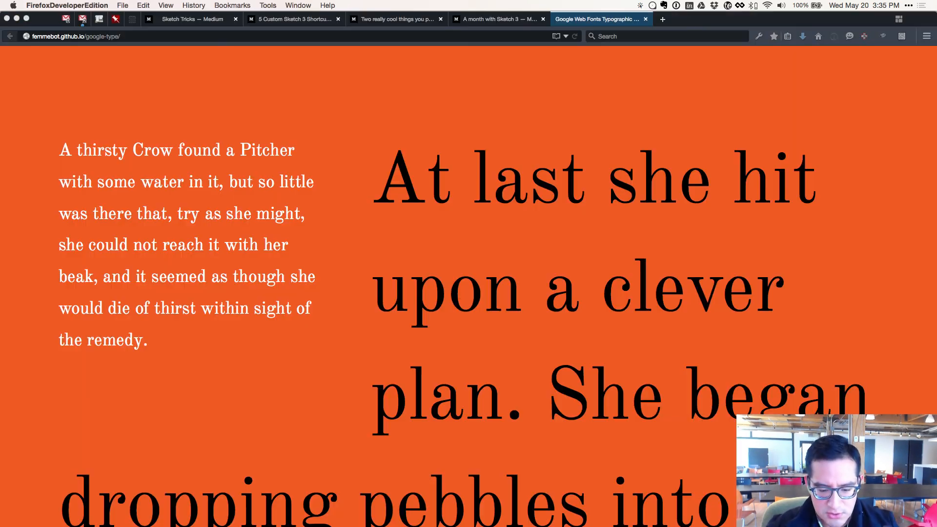
key(super+t)
text(spashbox)
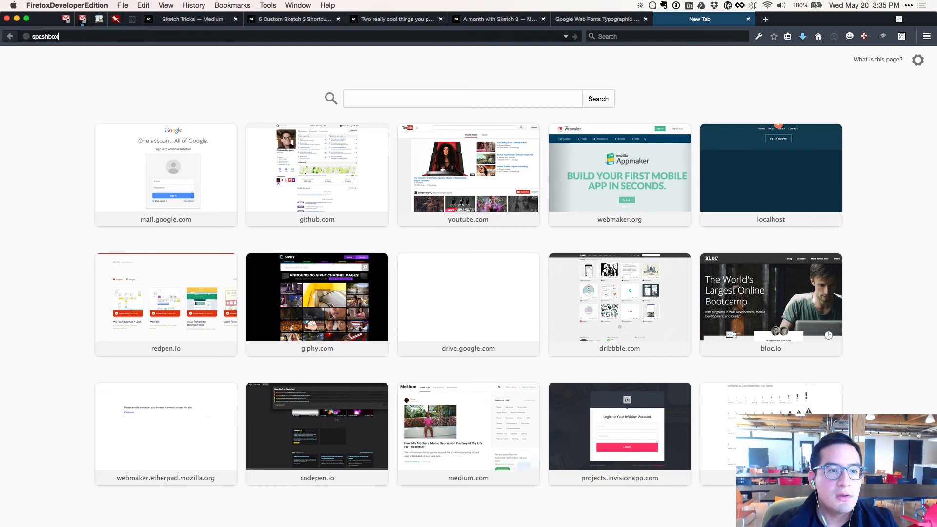
key(Return)
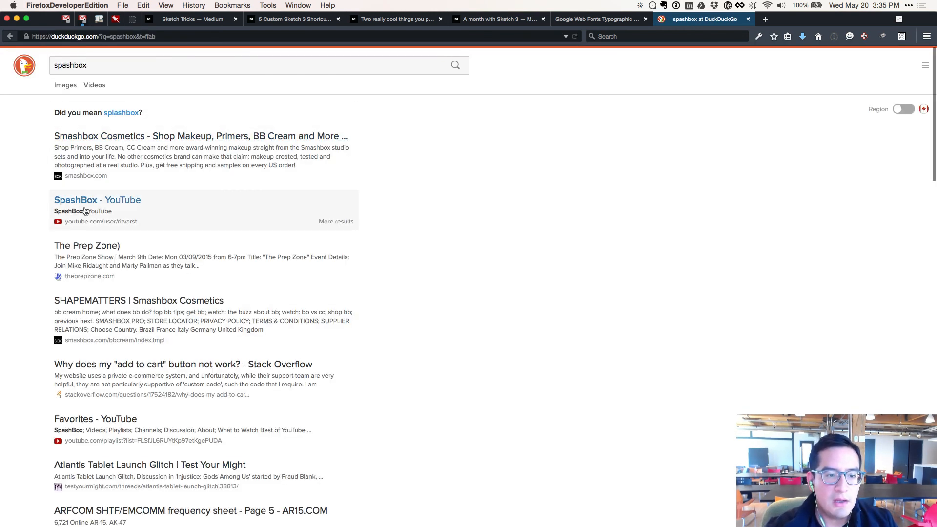
click(107, 113)
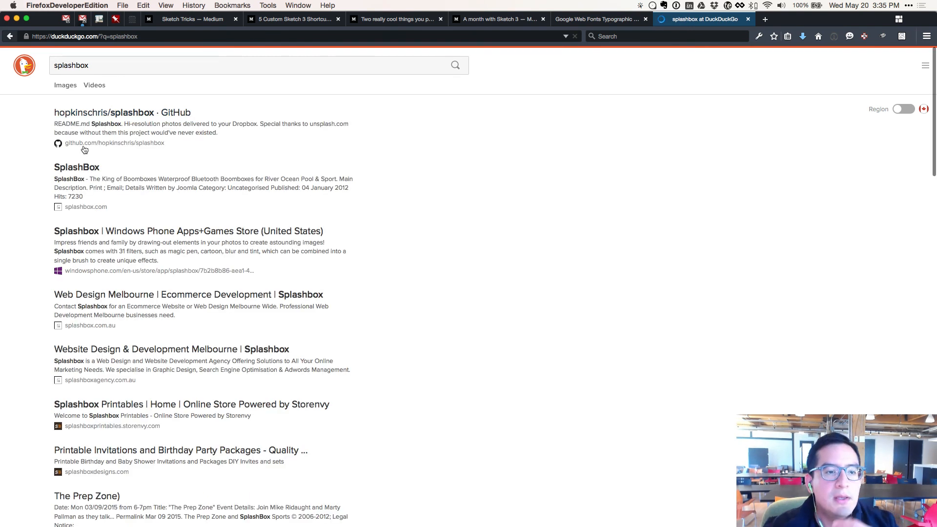
- Open the SplashBox.com search result, skim its home page and return to the search results
click(78, 168)
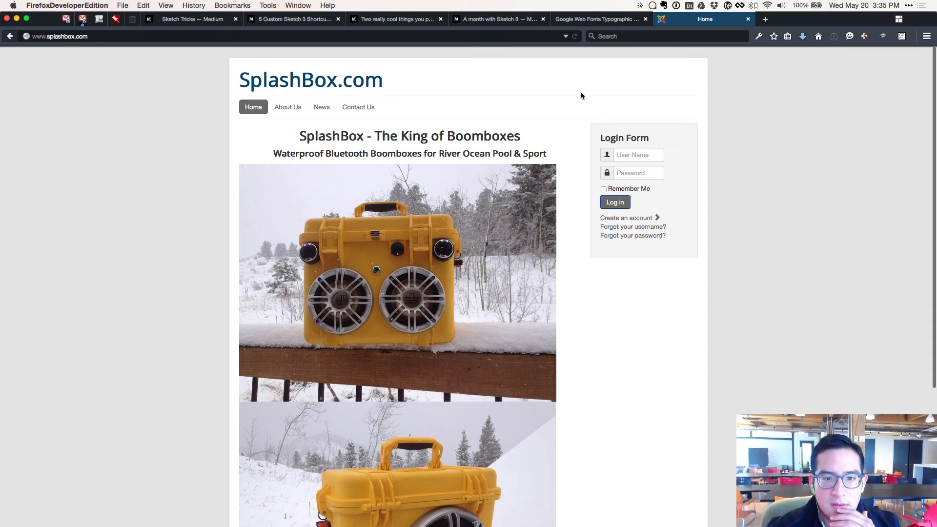
scroll(579, 113, down, 7)
scroll(517, 307, up, 5)
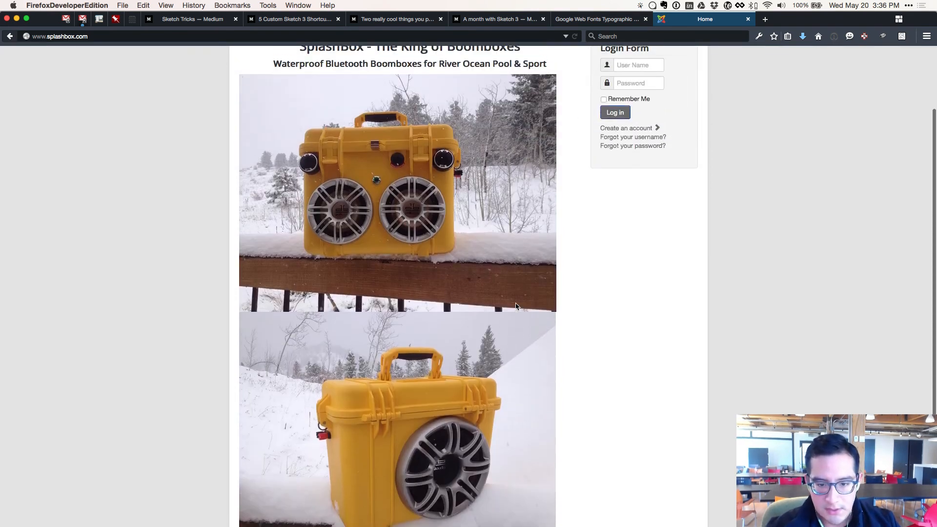
scroll(516, 307, up, 2)
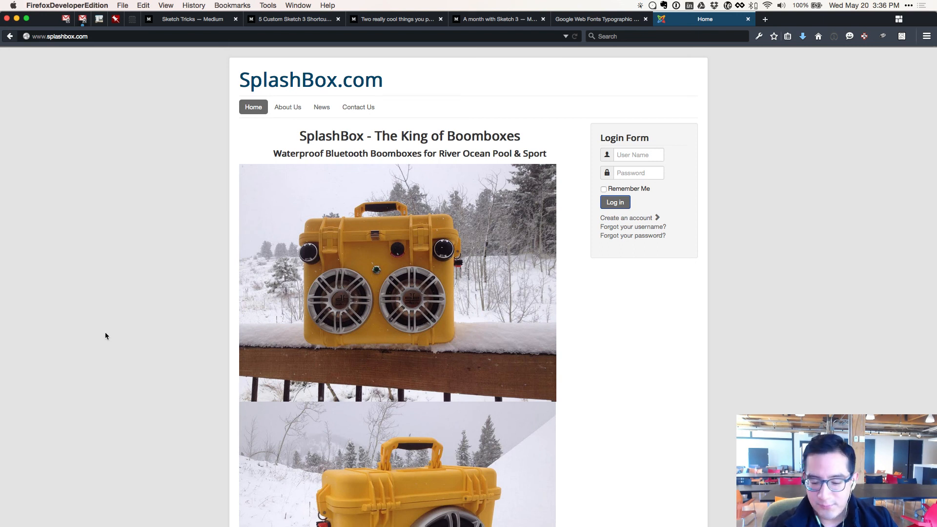
key(super+Left)
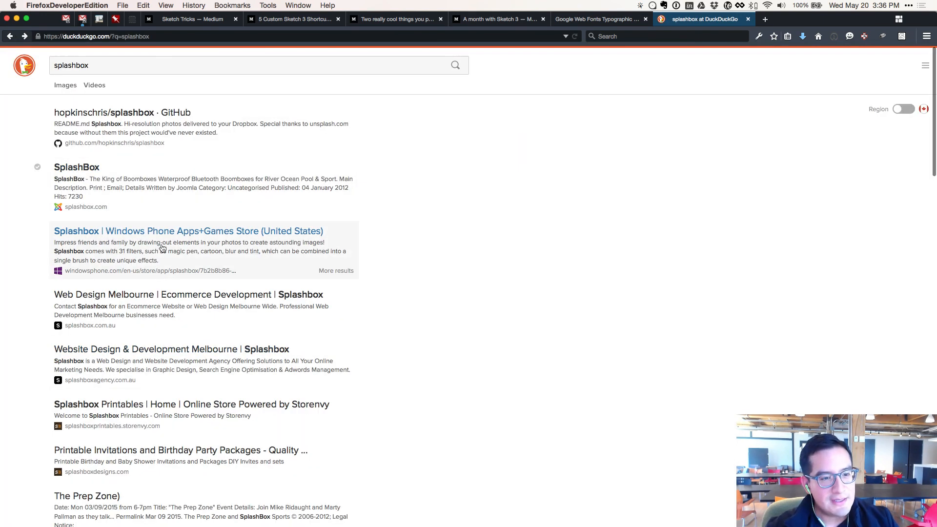
- Find the Medium article "Stock photos that don't suck" in a new tab and follow its link to Unsplash
key(super+t)
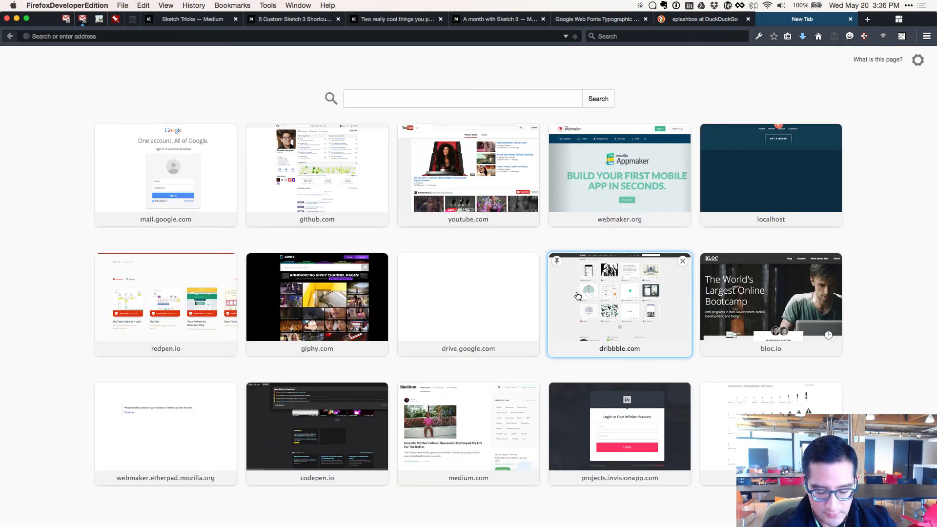
text(stock)
key(Down)
key(Return)
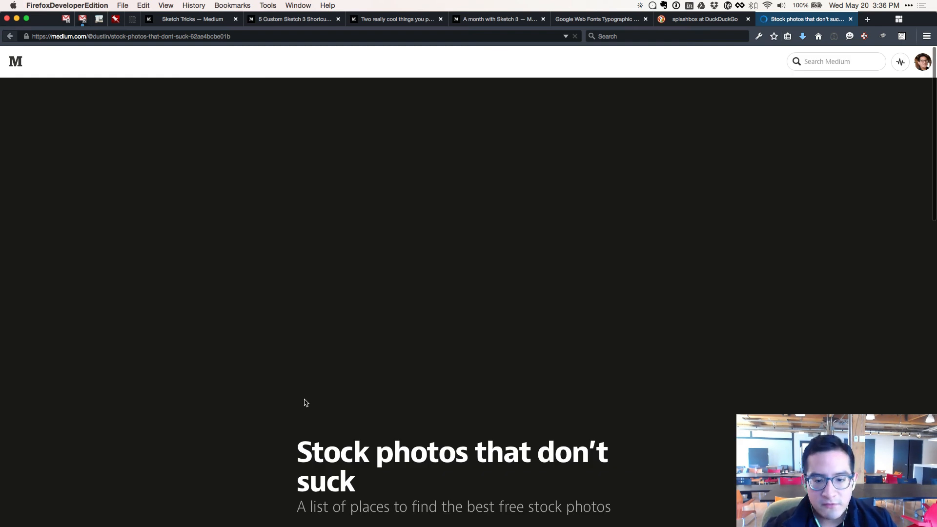
scroll(305, 402, down, 10)
scroll(426, 436, up, 1)
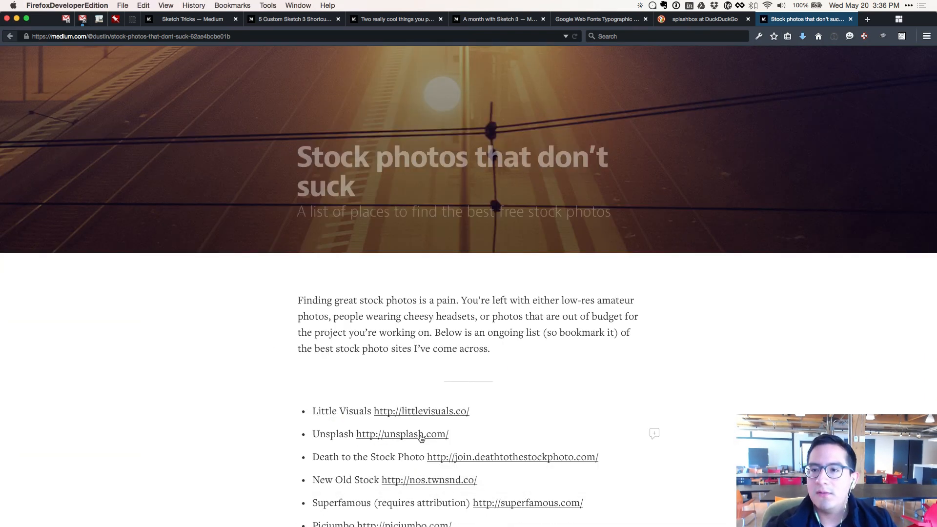
click(421, 435)
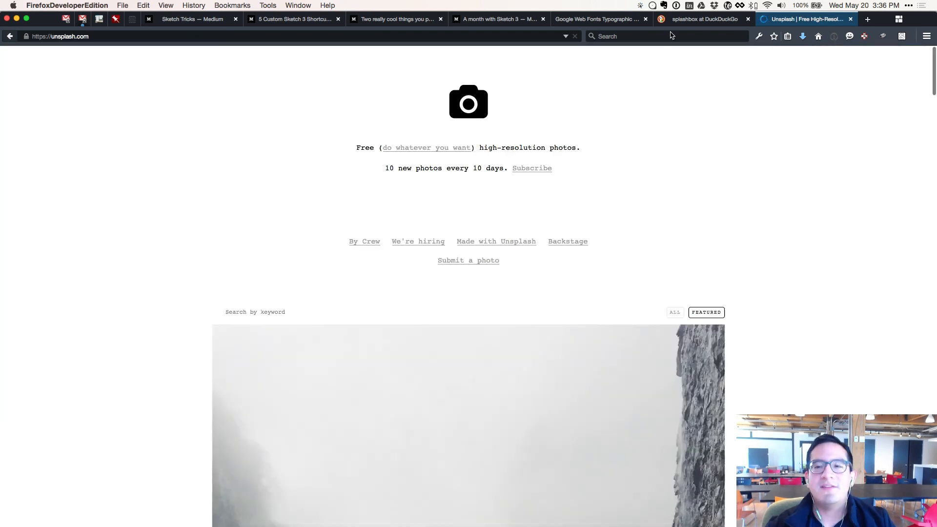
- Revisit the splashbox search results, glance at the Splashbox folder in Finder and return to Firefox
click(676, 22)
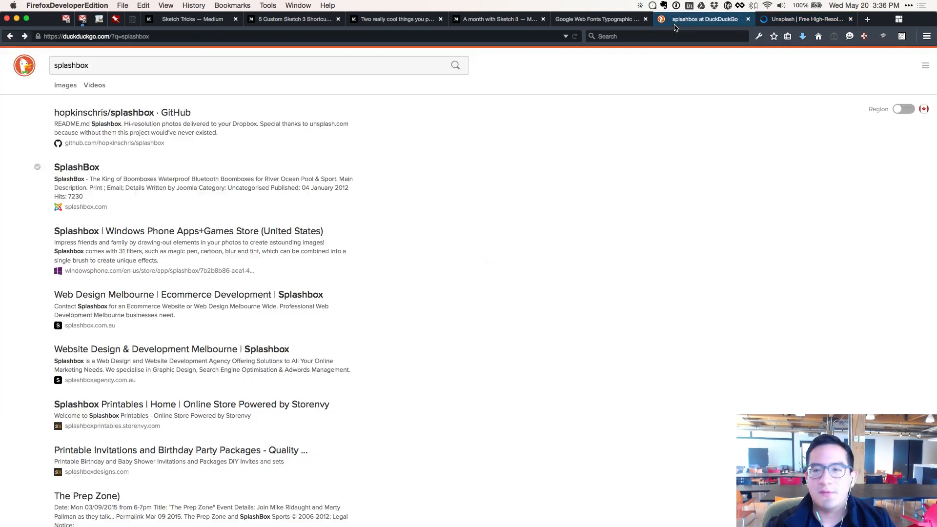
key(super+Tab)
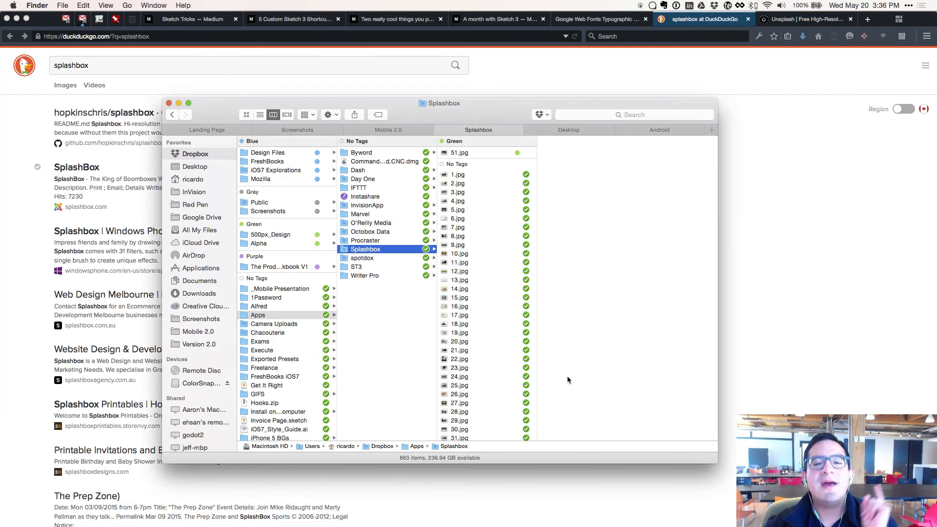
click(863, 274)
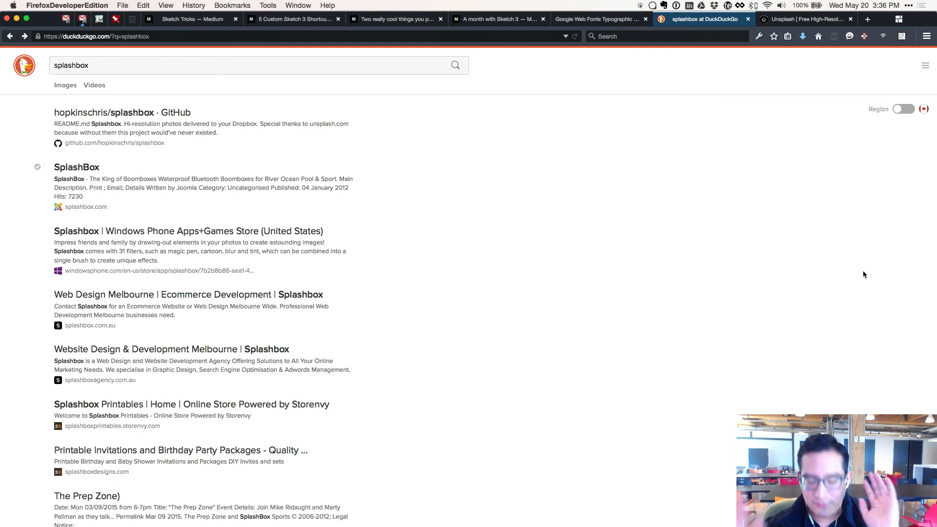
- Return to the Unsplash page and look over its header and first featured photo
key(ctrl+Tab)
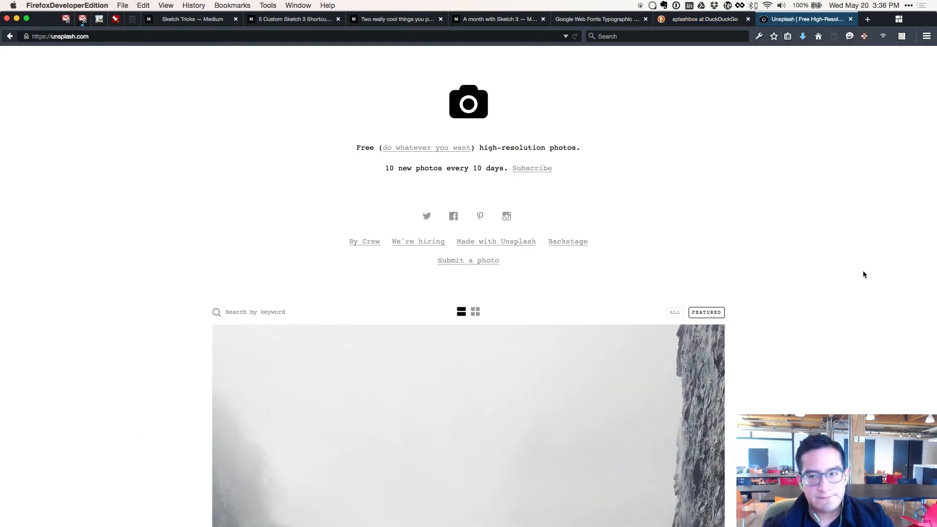
scroll(823, 278, down, 1)
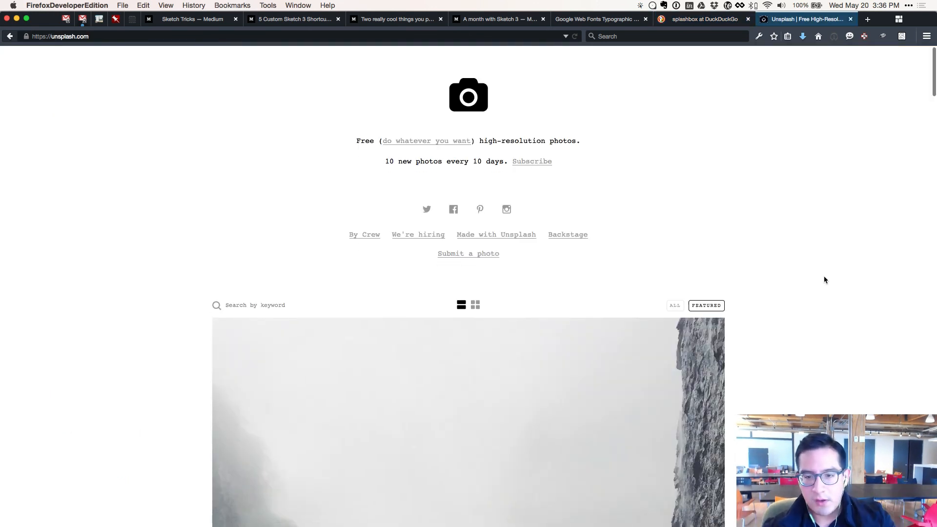
scroll(824, 277, down, 5)
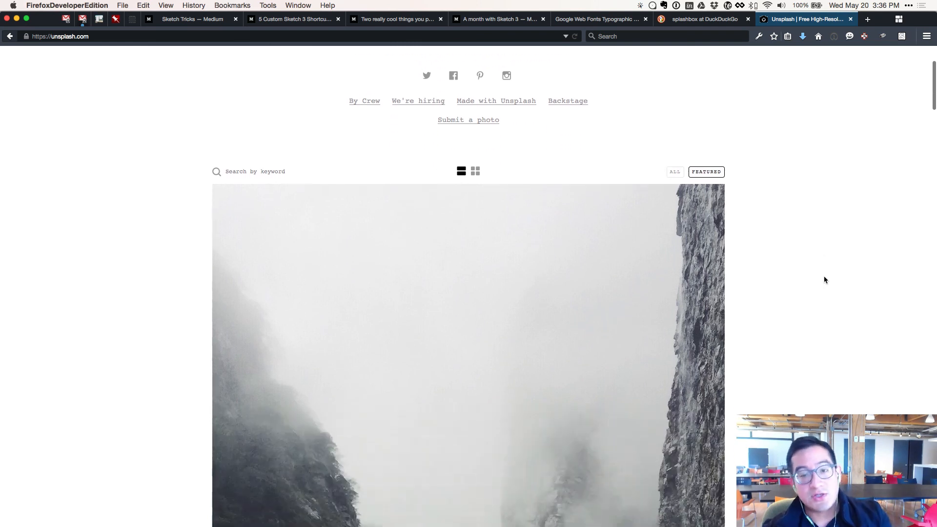
scroll(824, 277, up, 6)
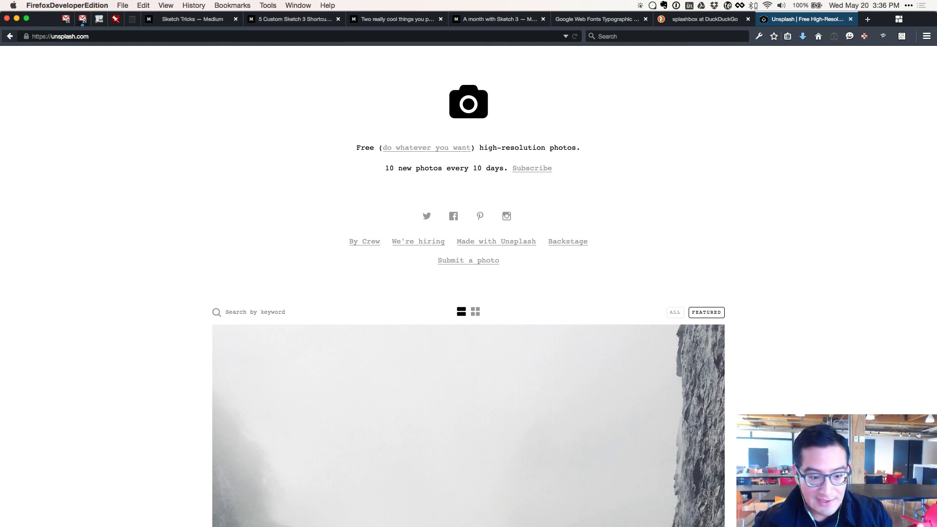
- Switch to Finder and preview 10.jpg, 12.jpg and 18.jpg in the Splashbox folder
key(super+Tab)
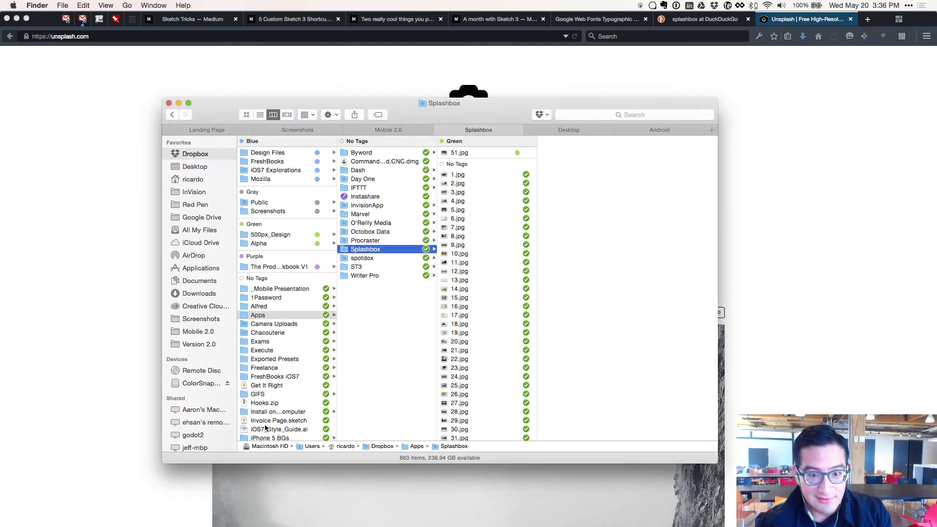
click(446, 255)
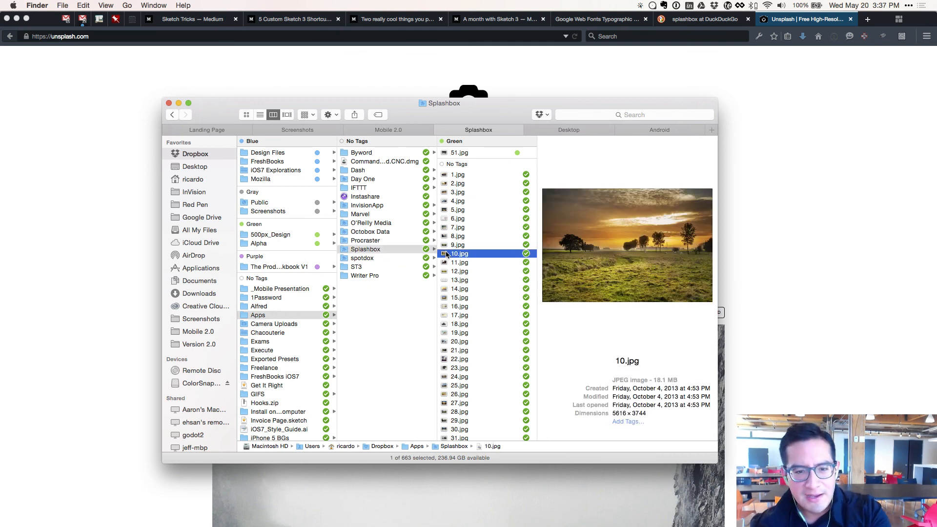
click(387, 251)
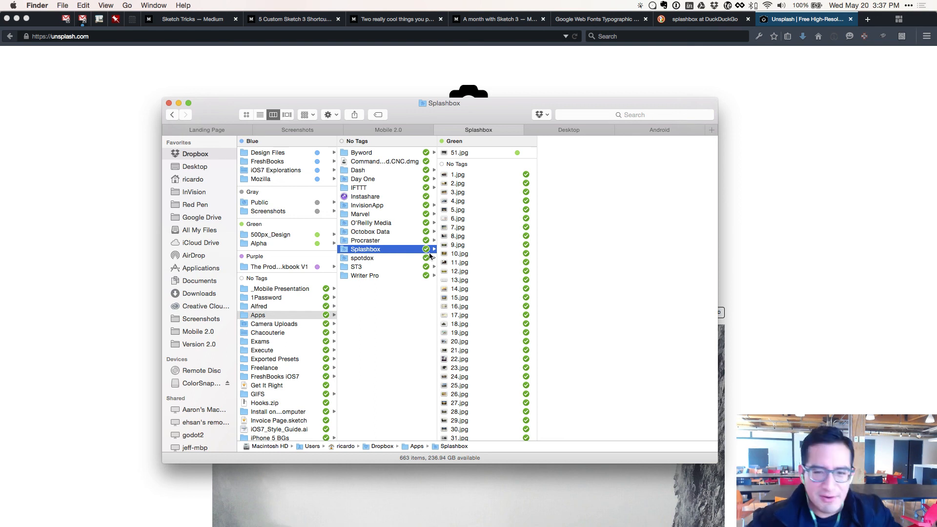
click(456, 270)
scroll(461, 258, down, 3)
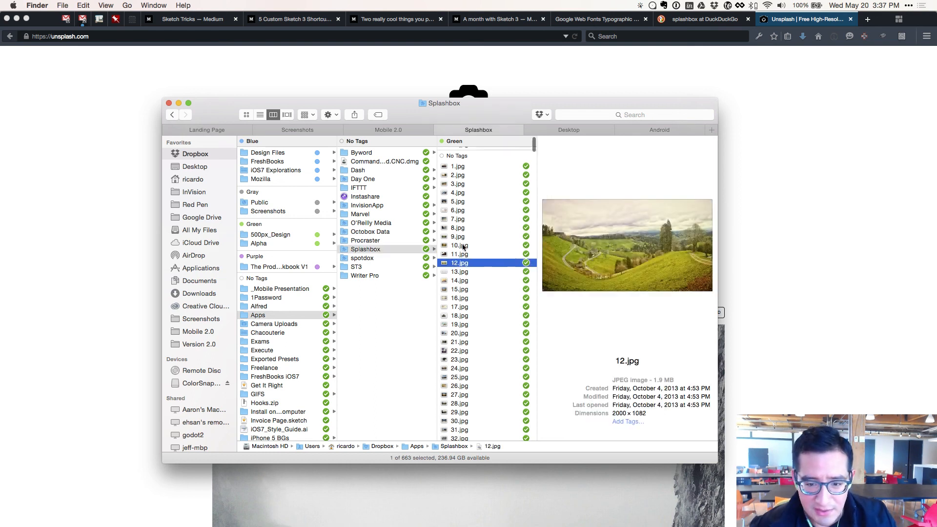
click(448, 271)
scroll(448, 268, down, 1)
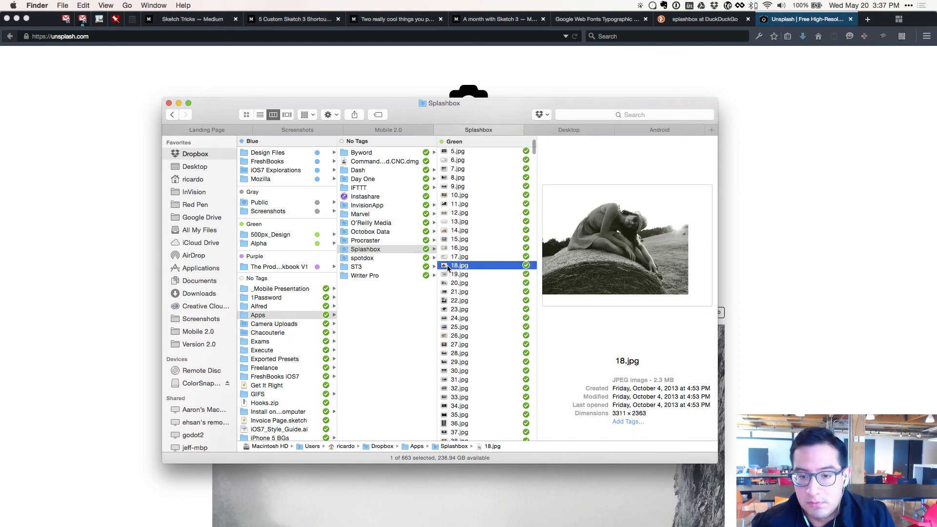
- Preview the Splashbox photos one after another from 18.jpg up to 42.jpg
key(Down)
key(Down)
key(Down)
key(Down)
key(Down)
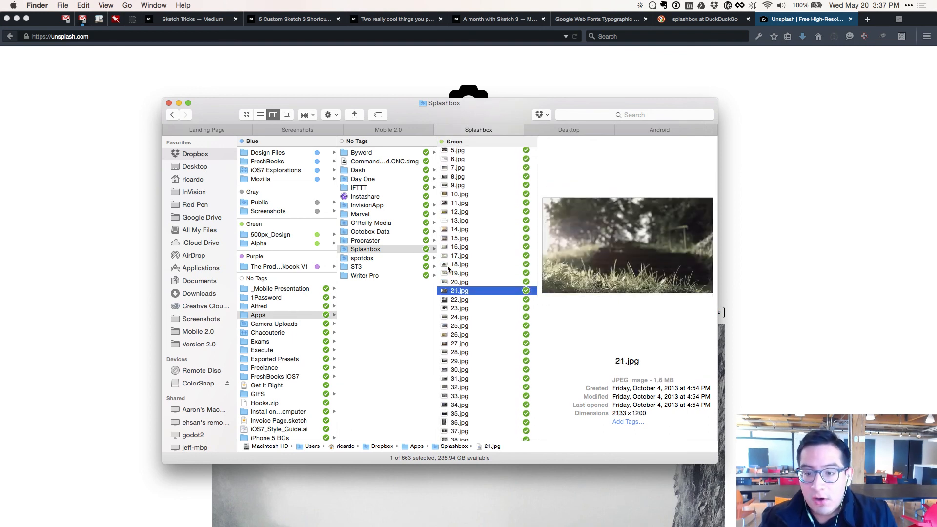
key(Down)
key(Down)
key(Down)
key(Down)
key(Down)
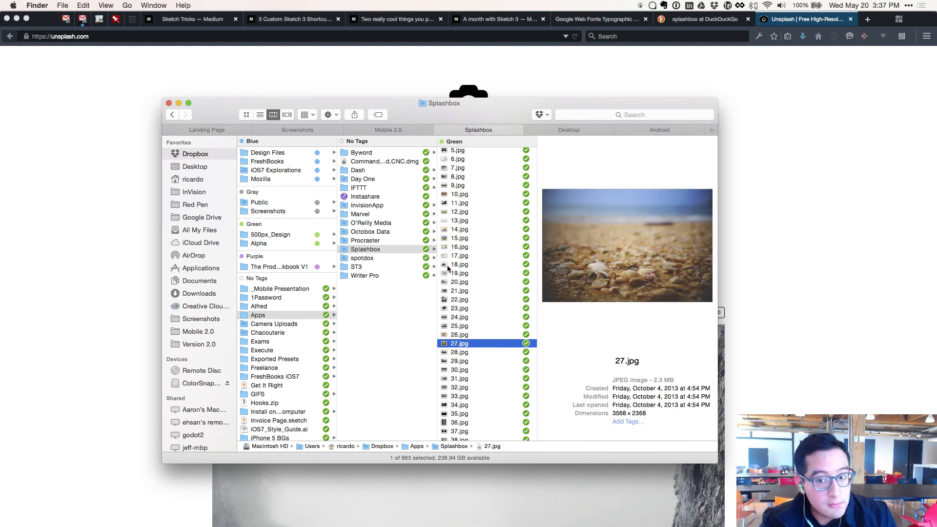
key(Down)
key(Down)
key(Down)
key(Down)
key(Down)
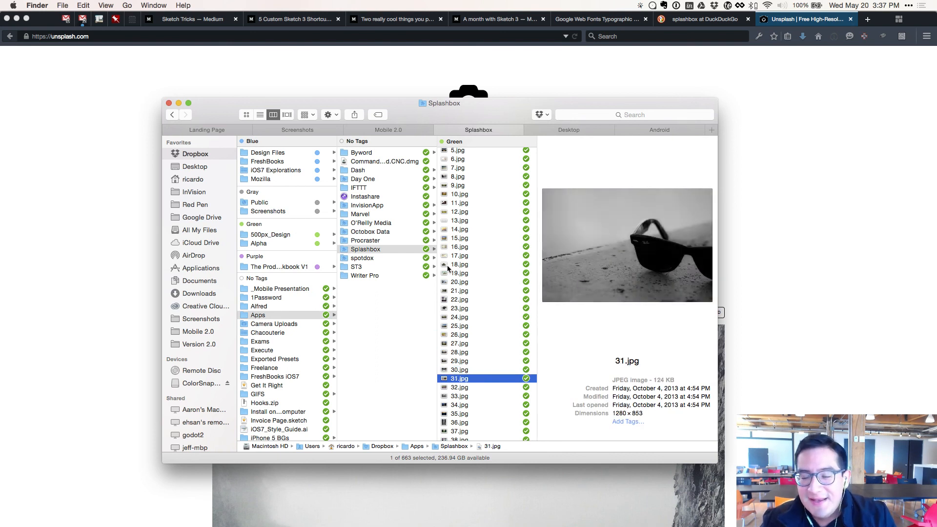
key(Down)
key(Down)
key(Down)
key(Down)
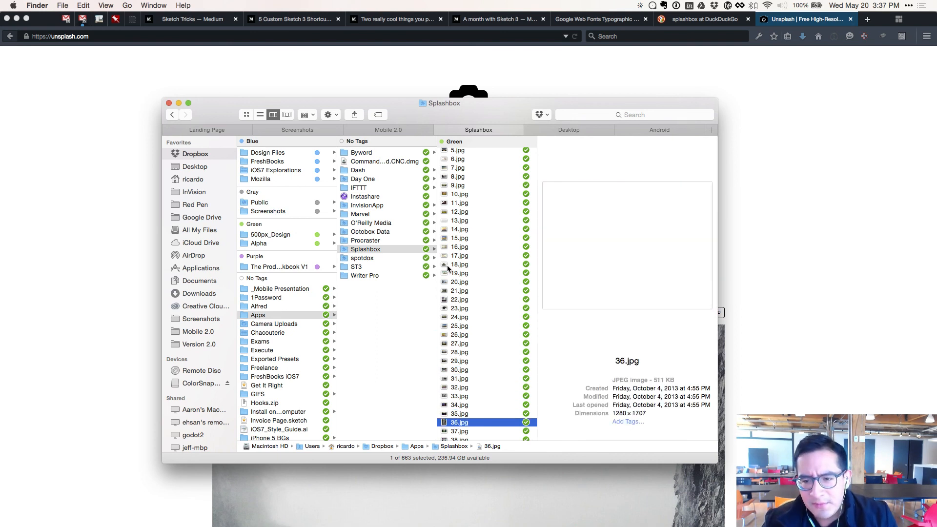
key(Down)
key(Down)
key(Down)
key(Down)
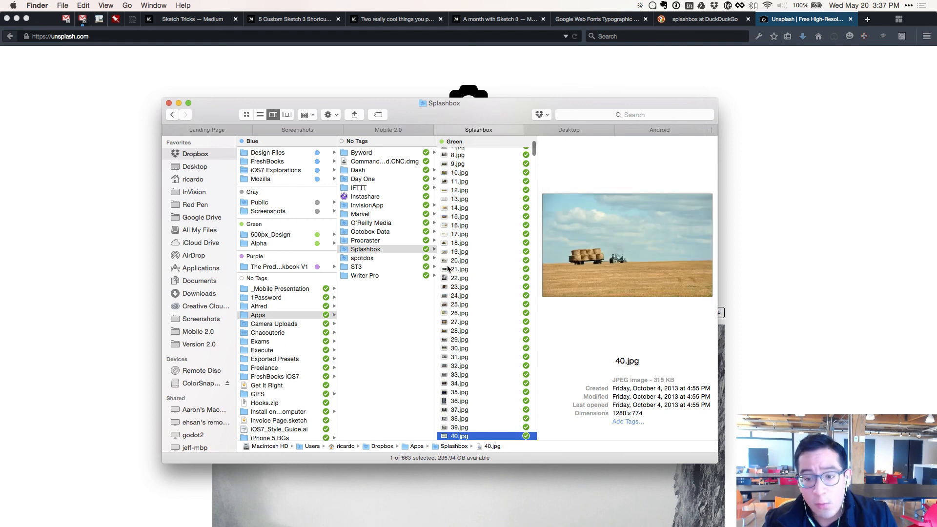
key(Down)
- Go to the end of the Splashbox photo list and preview the last photo, 668.jpg
scroll(448, 268, down, 20)
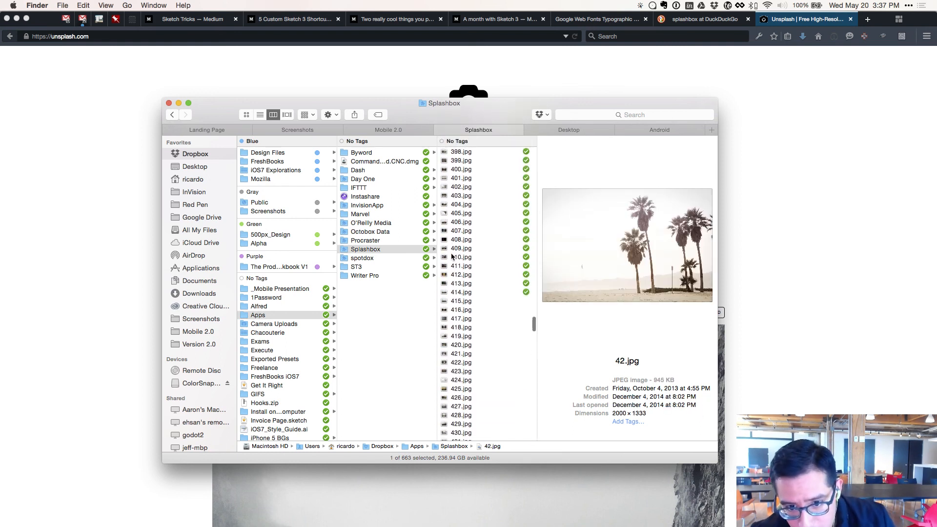
scroll(445, 258, down, 15)
scroll(534, 346, down, 15)
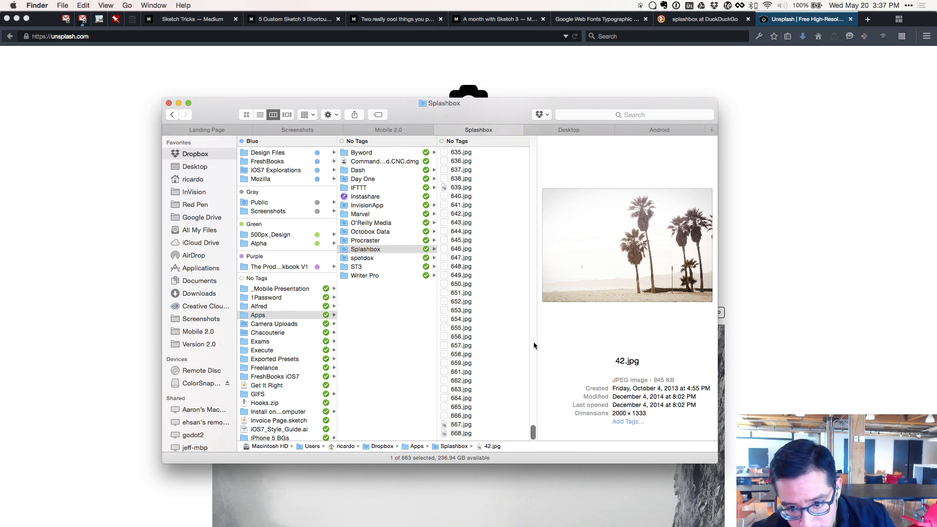
click(483, 436)
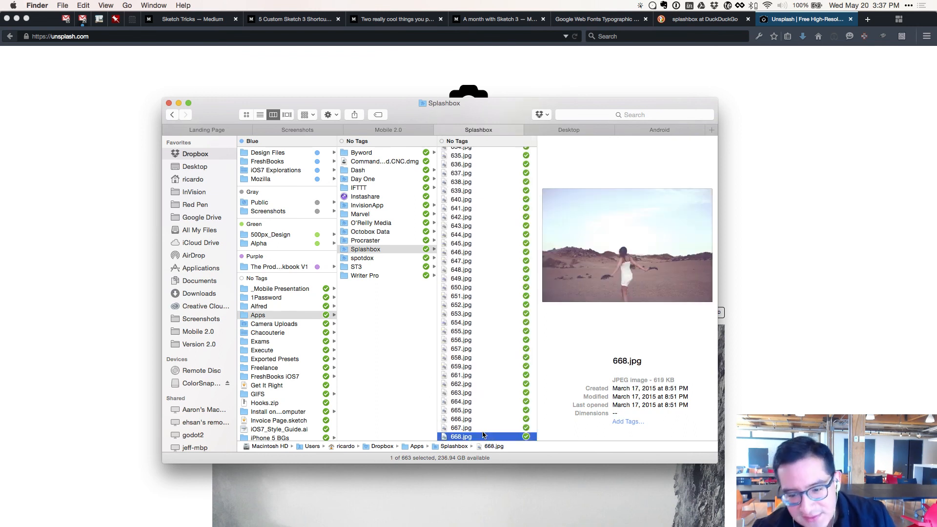
- Preview the newest Splashbox photos in reverse order, from 668.jpg back to 651.jpg
key(Up)
key(Up)
key(Up)
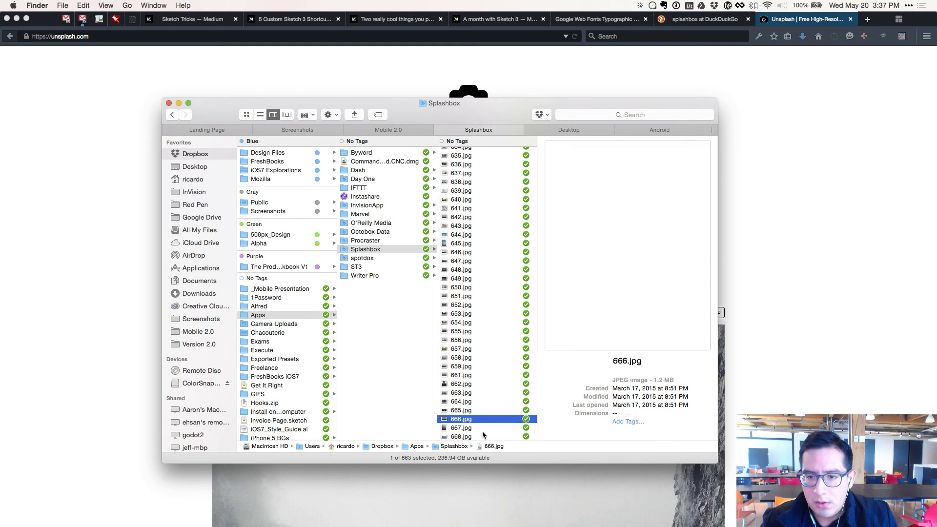
key(Up)
key(Up)
key(Up)
key(Up)
key(Up)
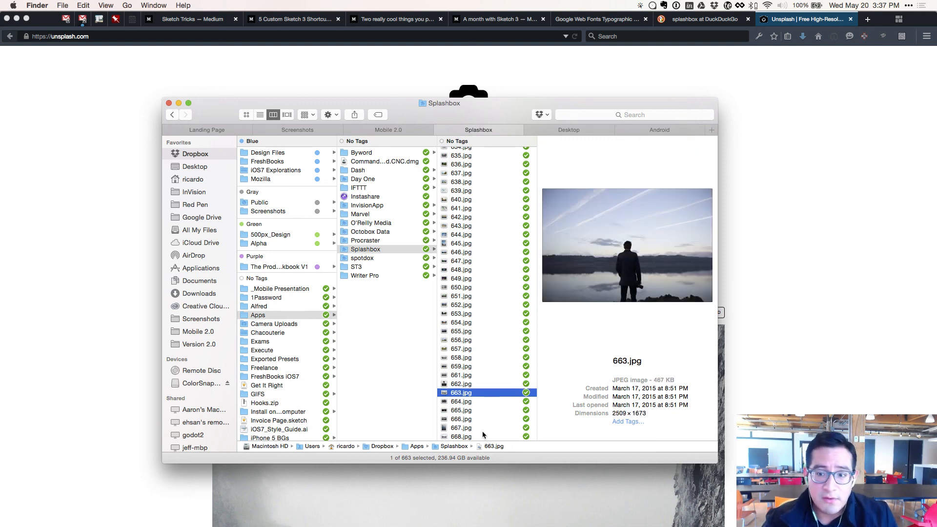
key(Up)
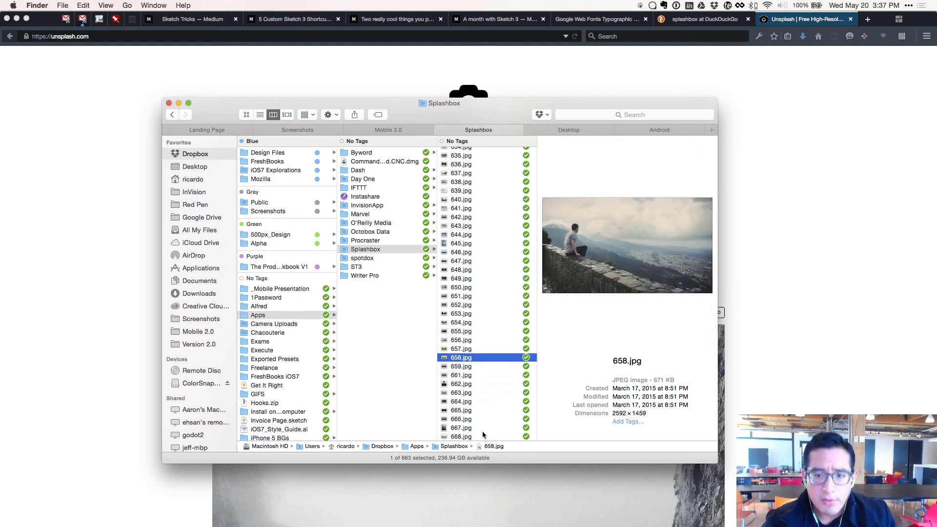
key(Up)
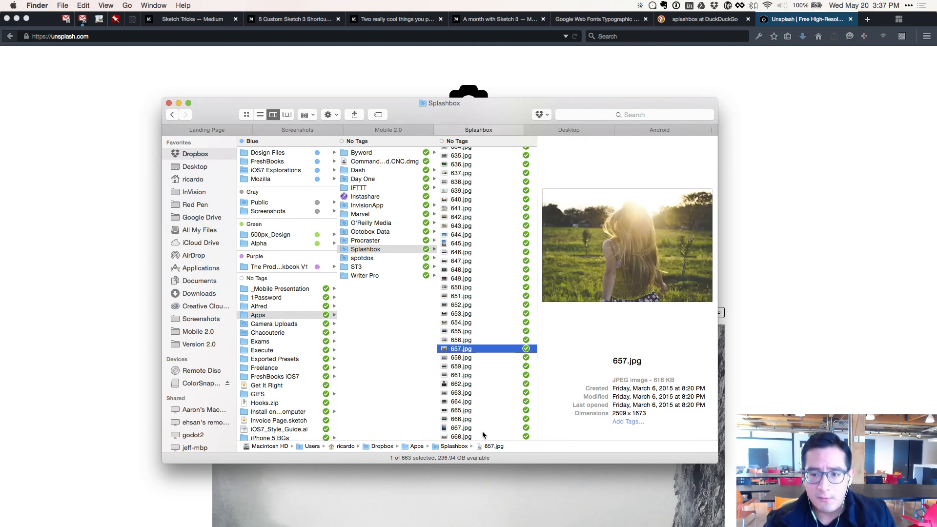
key(Up)
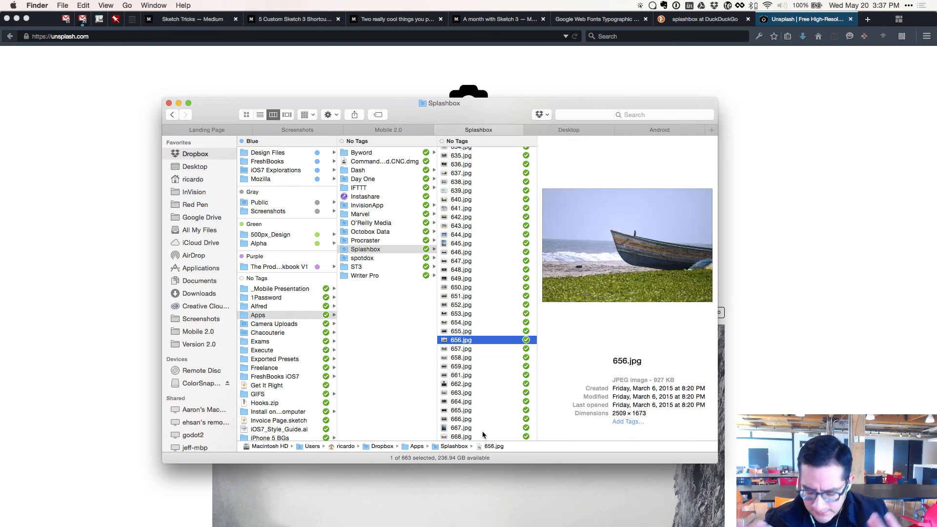
key(Up)
key(Up)
key(Up)
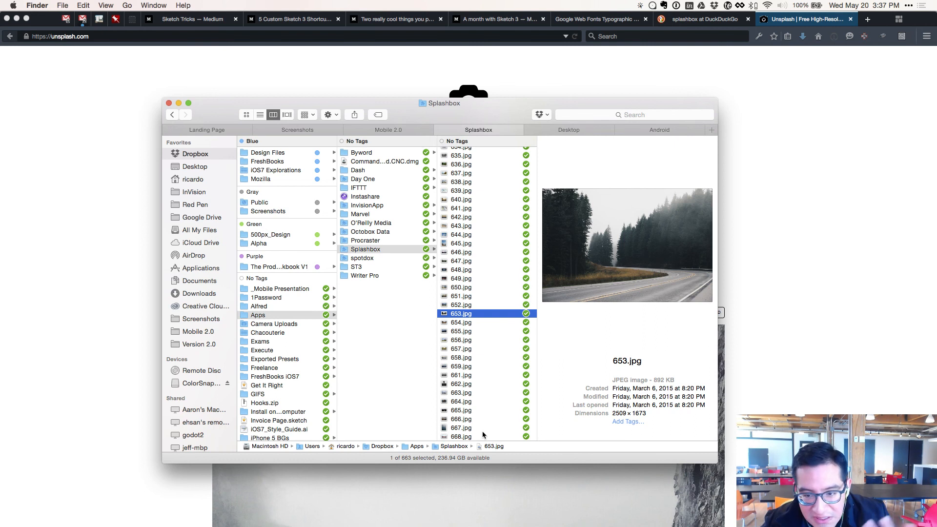
key(Up)
key(Up)
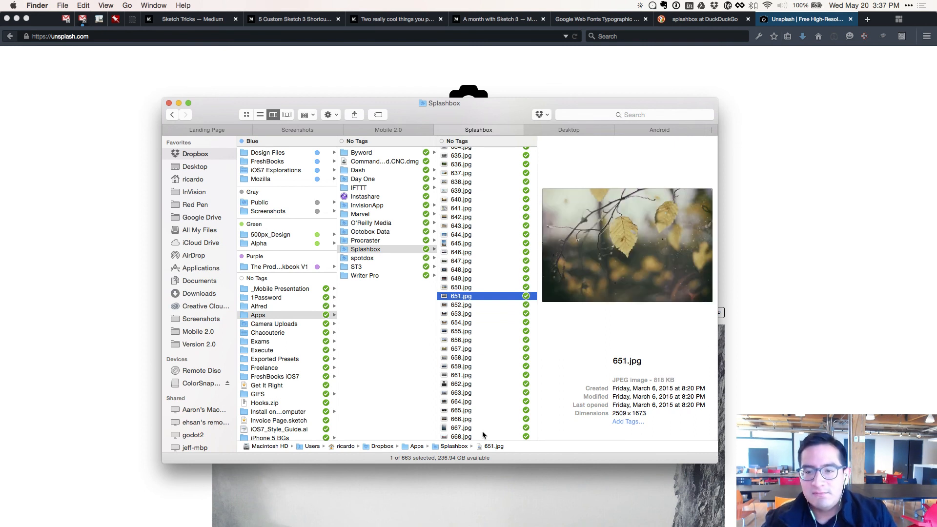
- Preview the Splashbox photos one after another in reverse order, from 651.jpg back to 628.jpg
key(Up)
key(Up)
key(Up)
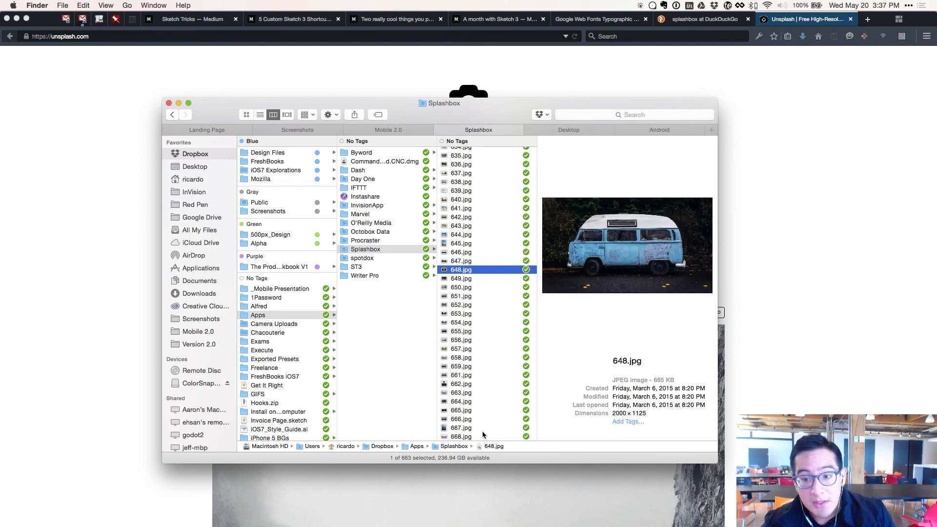
key(Up)
key(Up)
key(Up)
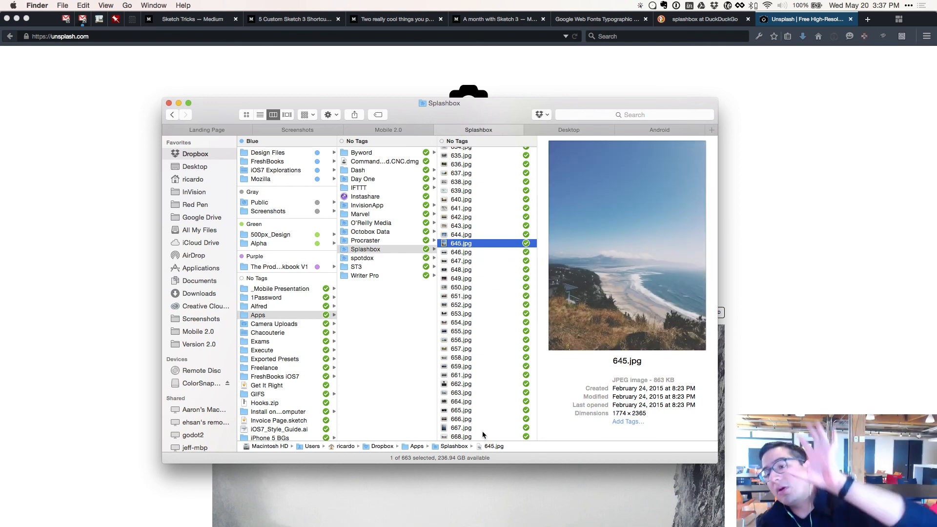
key(Up)
key(Up)
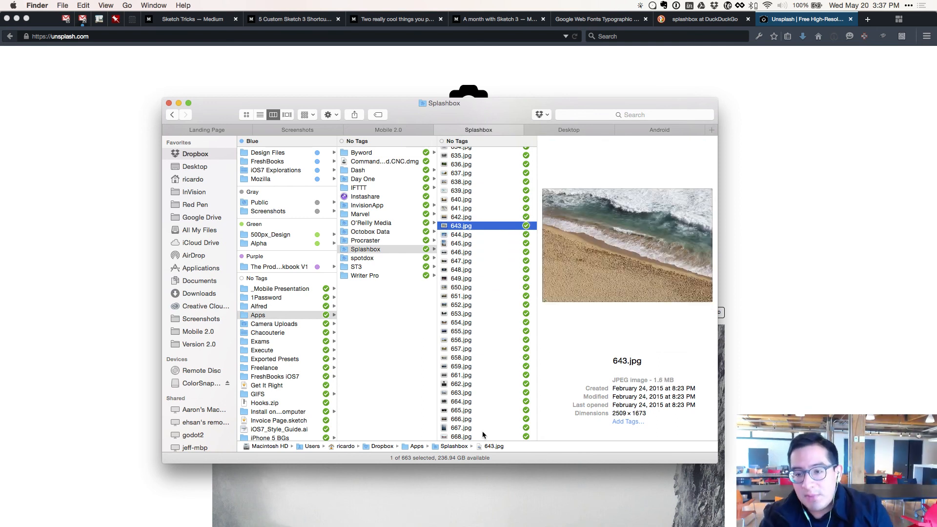
key(Up)
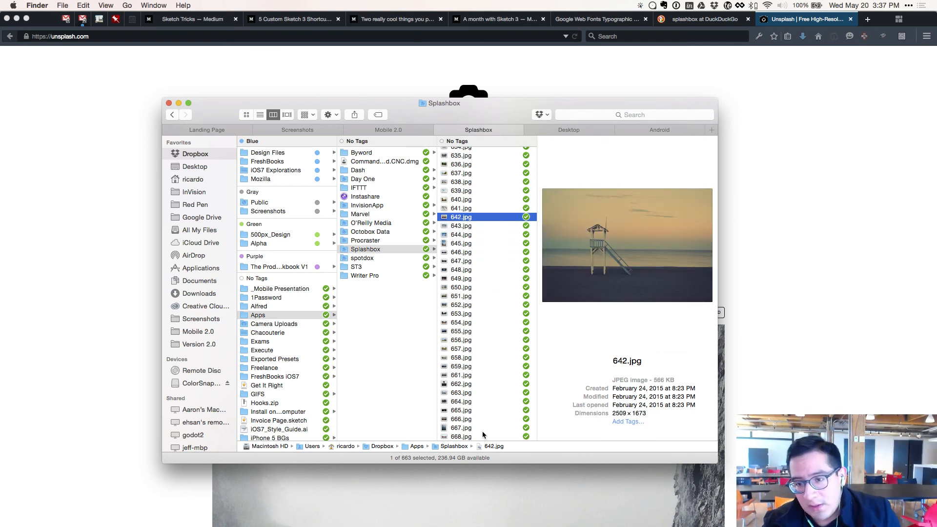
key(Down)
key(Up)
key(Up)
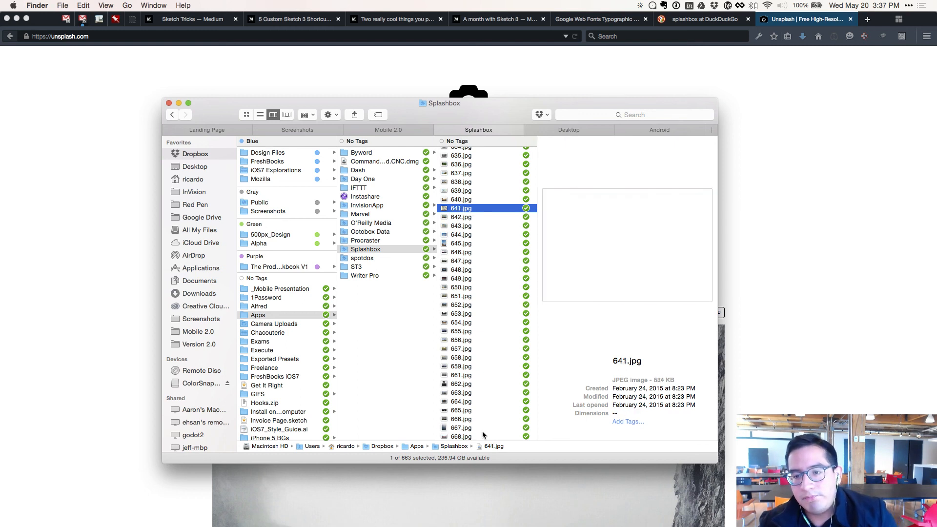
key(Up)
key(Up)
key(Up)
key(Up)
key(Up)
key(Up)
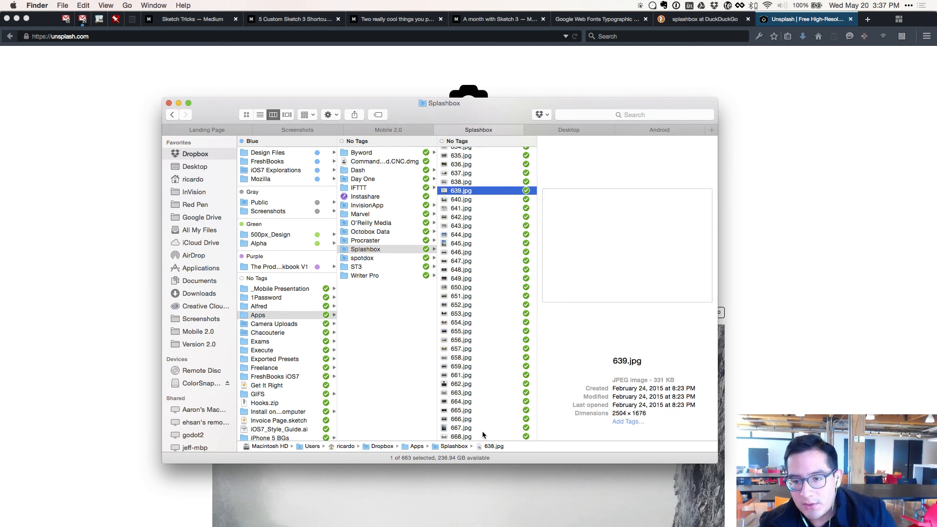
key(Up)
key(Up)
key(Up)
key(Up)
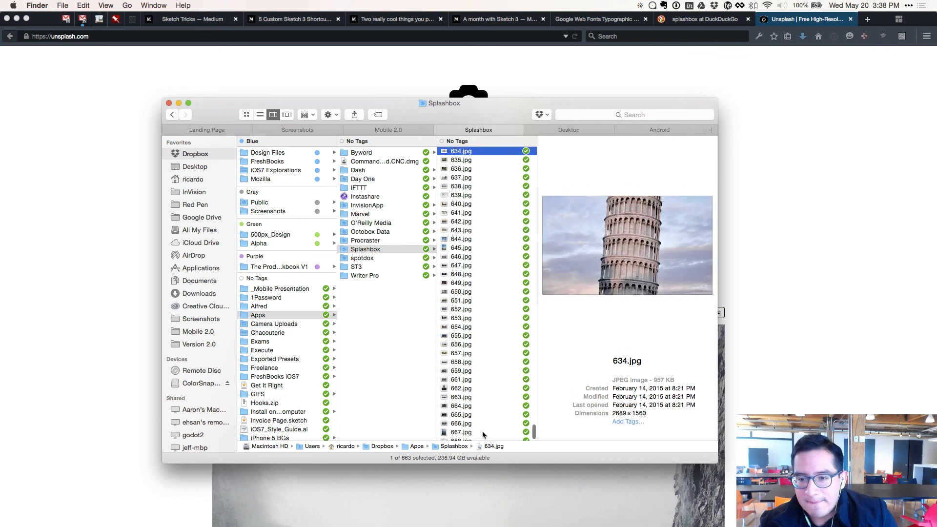
key(Up)
key(Up)
key(Up)
key(Up)
key(Up)
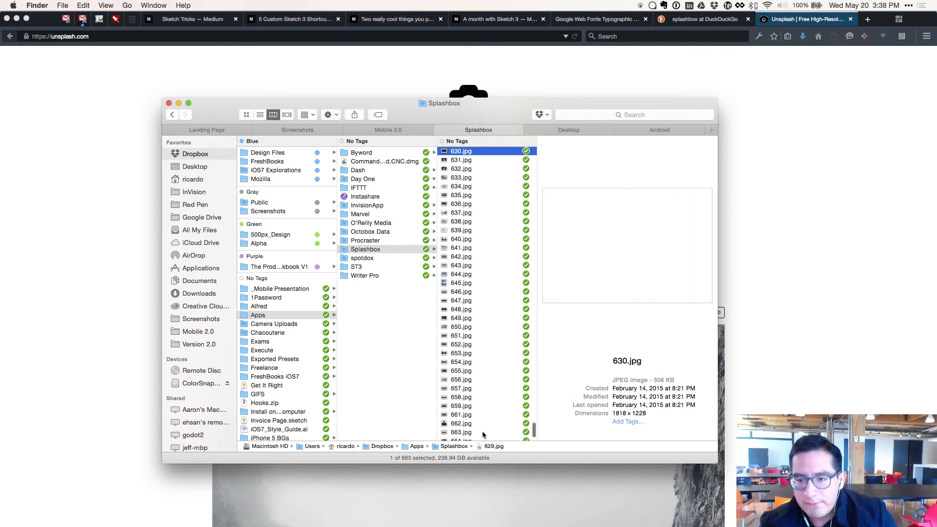
key(Down)
key(Down)
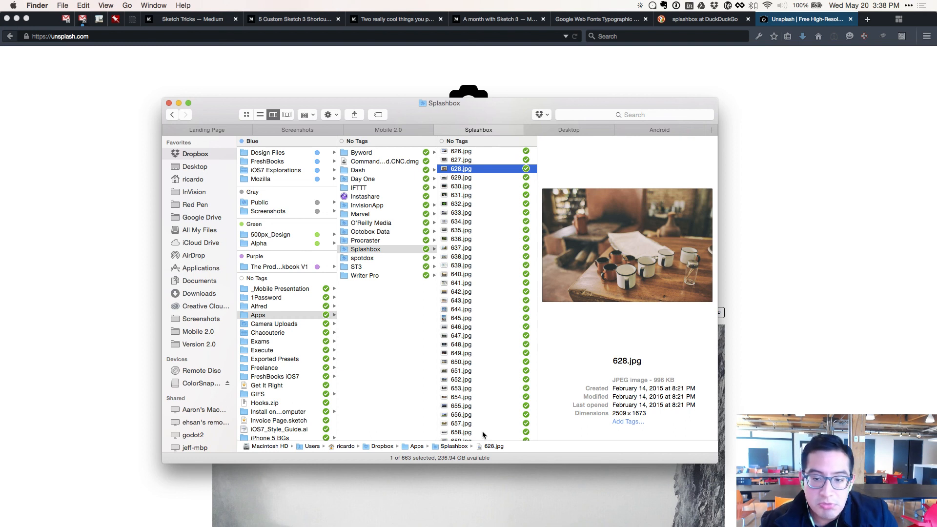
- Continue previewing the Splashbox photos in reverse order, from 628.jpg back to 604.jpg
key(Up)
key(Up)
key(Up)
key(Up)
key(Up)
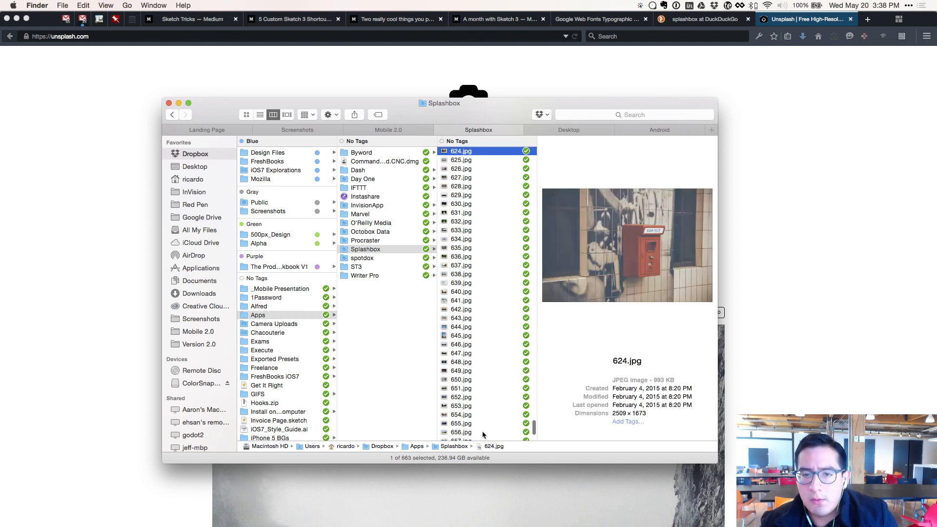
key(Up)
key(Up)
key(Up)
key(Up)
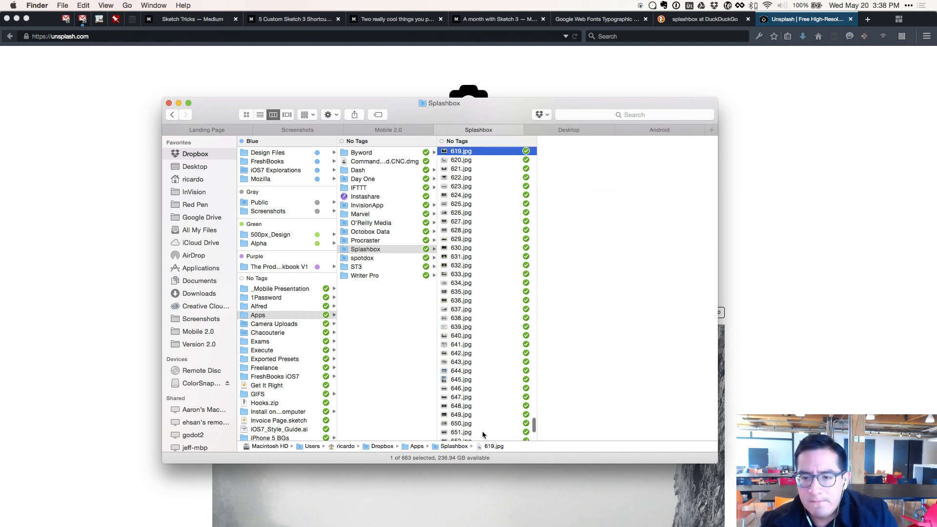
key(Up)
key(Up)
key(Up)
key(Up)
key(Up)
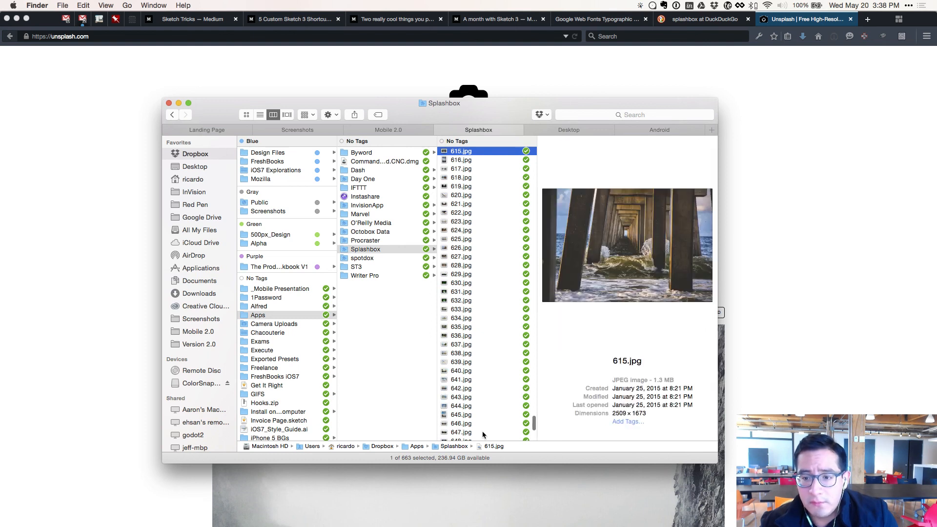
key(Up)
key(Up)
key(Up)
key(Up)
key(Up)
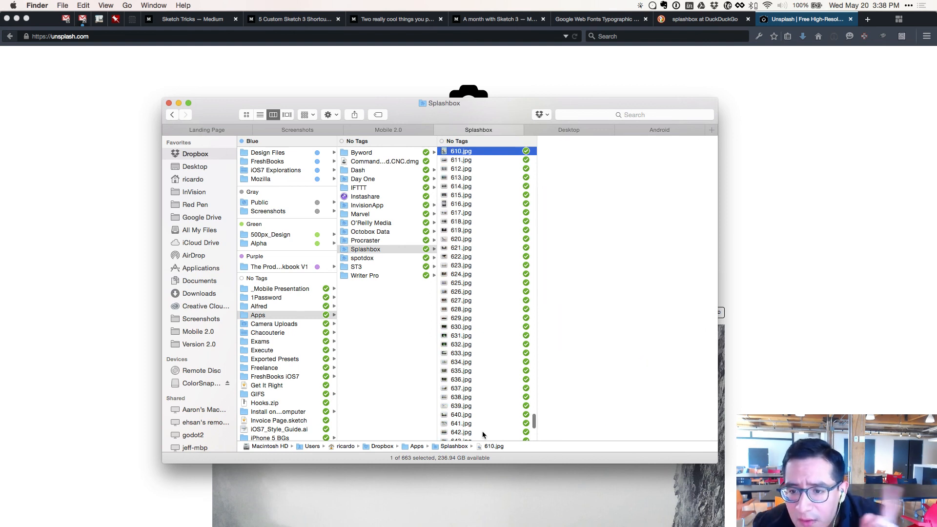
key(Up)
key(Up)
key(Up)
key(Up)
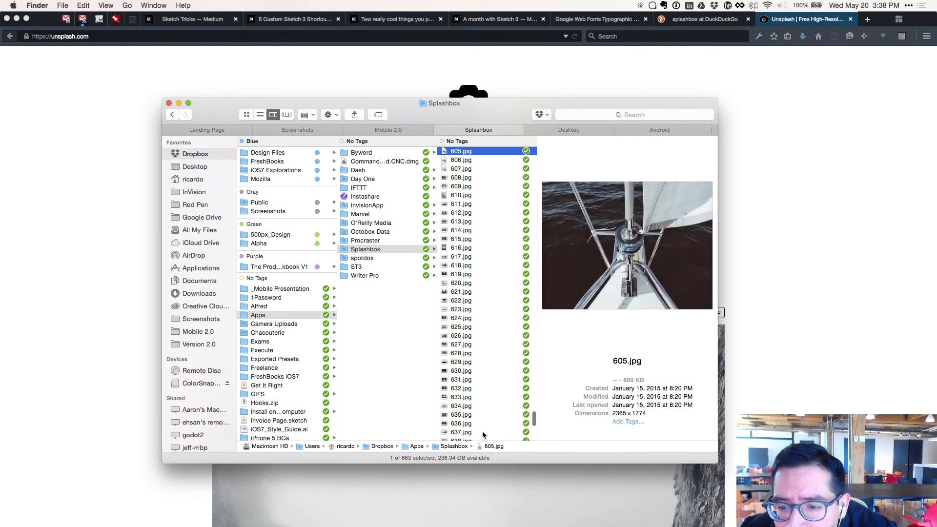
key(Up)
key(Down)
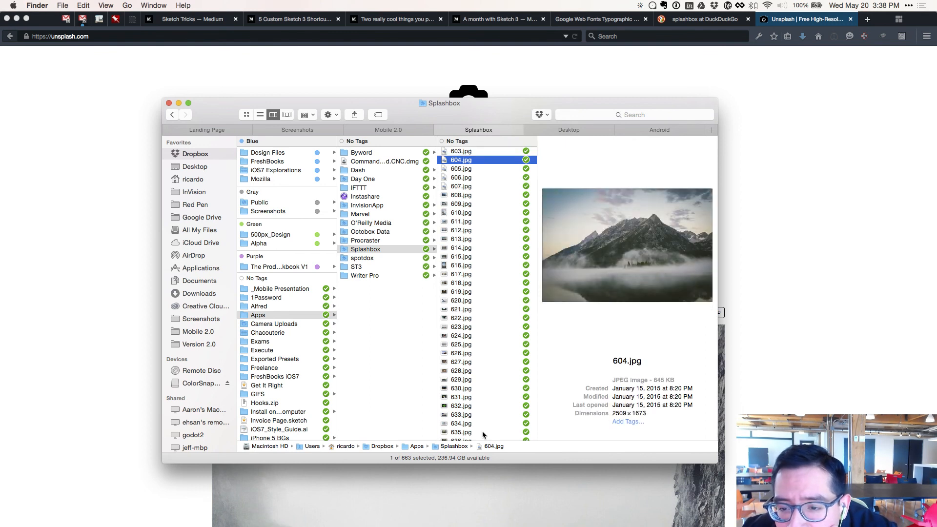
- Preview the Splashbox photos backwards from 604.jpg to 560.jpg, one after another
key(Up)
key(Up)
key(Up)
key(Up)
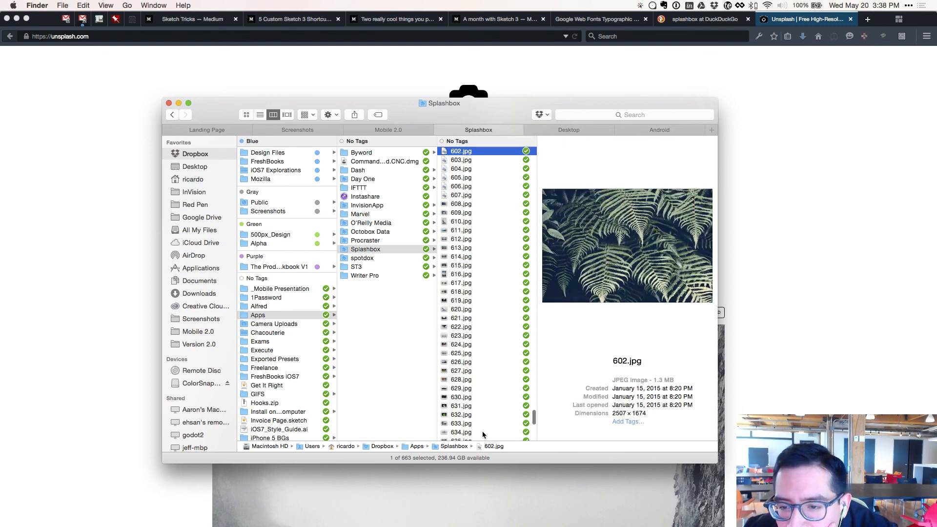
key(Up)
key(Up)
key(Up)
key(Up)
key(Up)
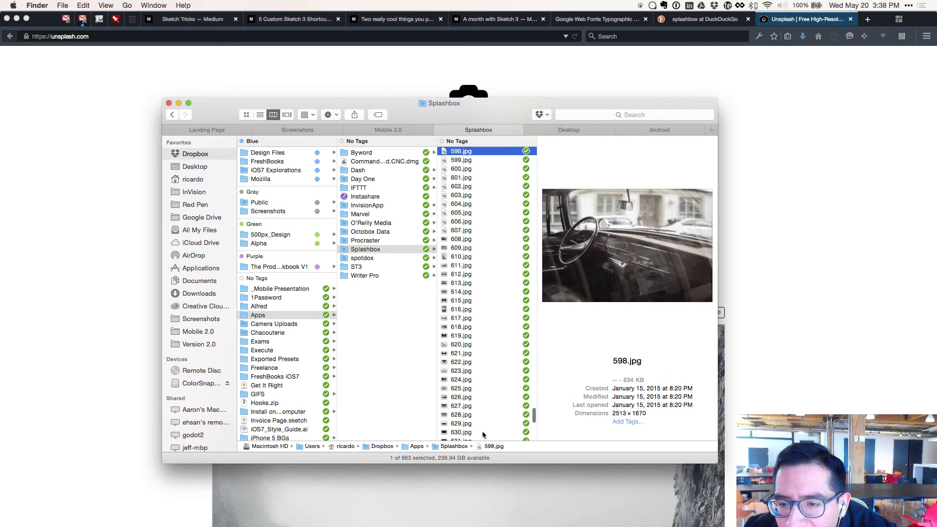
key(Up)
key(Up)
key(Up)
key(Up)
key(Up)
key(Up)
key(Up)
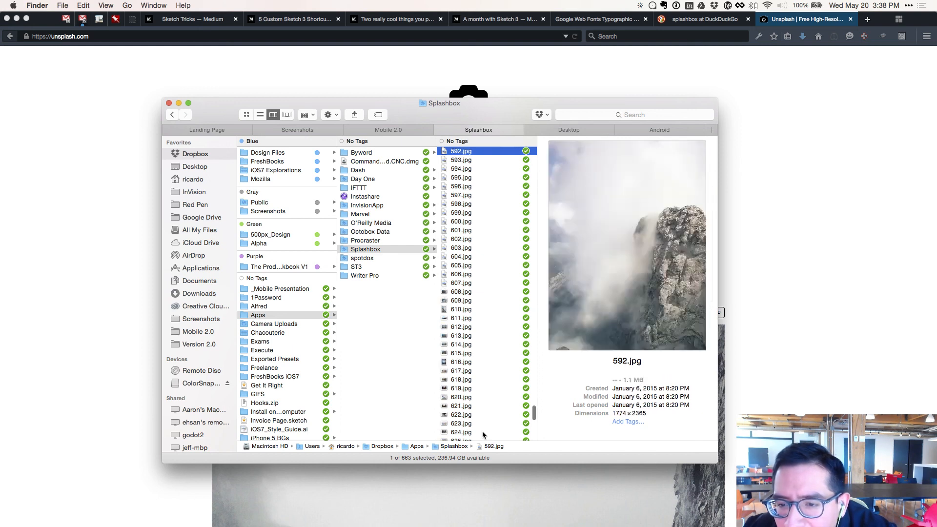
key(Up)
key(Up)
key(Up)
key(Up)
key(Up)
key(Up)
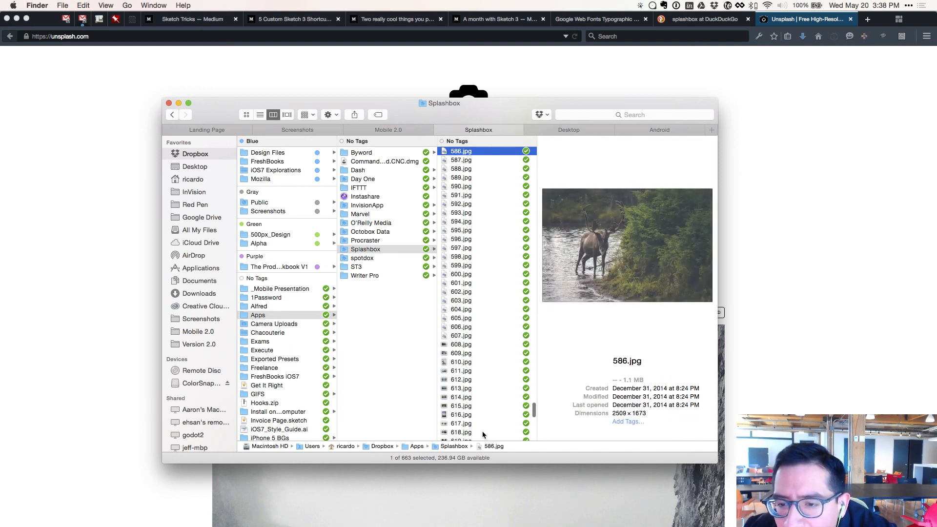
key(Up)
key(Up)
key(Up)
key(Up)
key(Up)
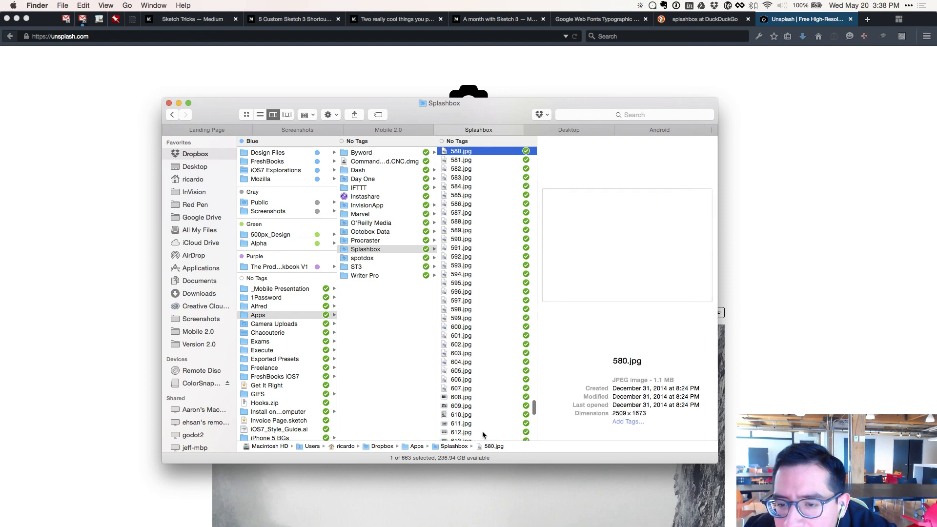
key(Up)
key(Up)
key(Up)
key(Up)
key(Up)
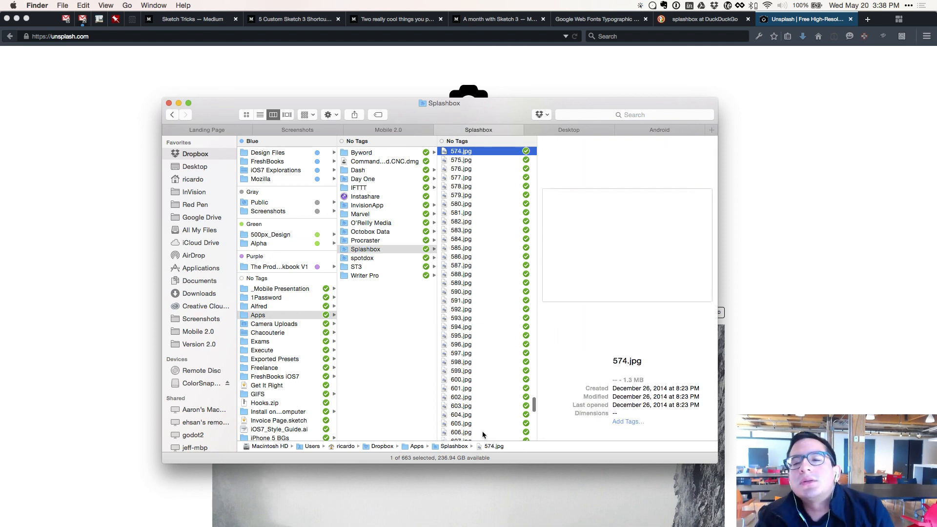
key(Up)
key(Up)
key(Up)
key(Up)
key(Up)
key(Up)
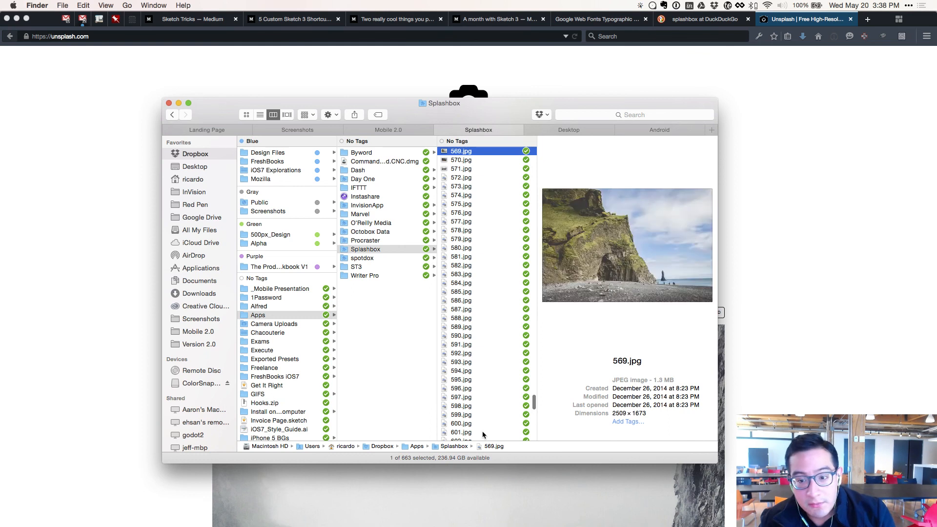
key(Up)
key(Up)
key(Up)
key(Up)
key(Up)
key(Up)
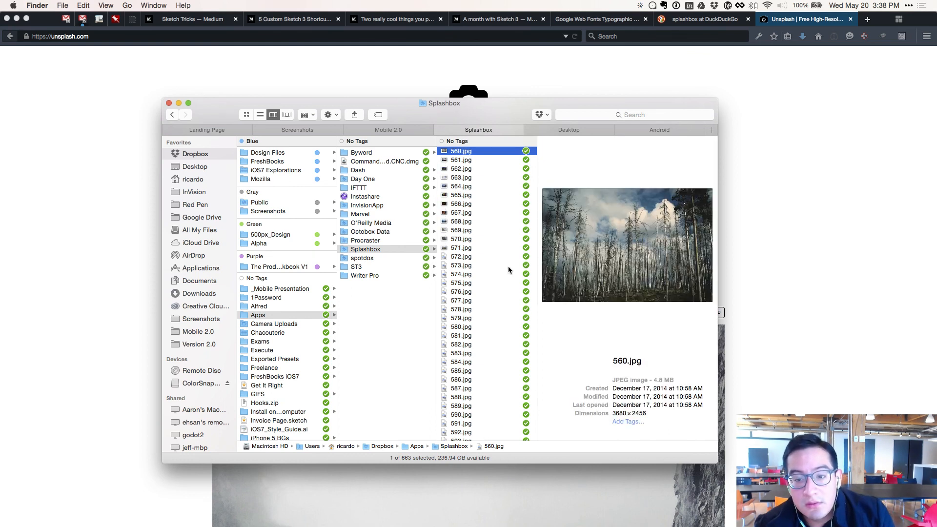
- Jump back to the Splashbox photos numbered in the 400s and preview samples from 478.jpg to 461.jpg, including 470.jpg
scroll(485, 239, up, 10)
click(472, 190)
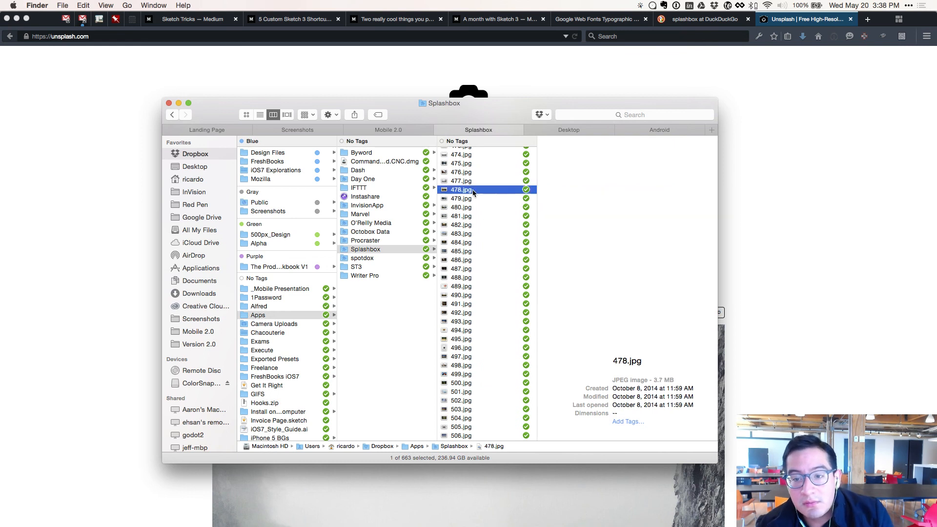
scroll(473, 195, up, 4)
click(464, 208)
key(Up)
key(Up)
key(Up)
click(504, 278)
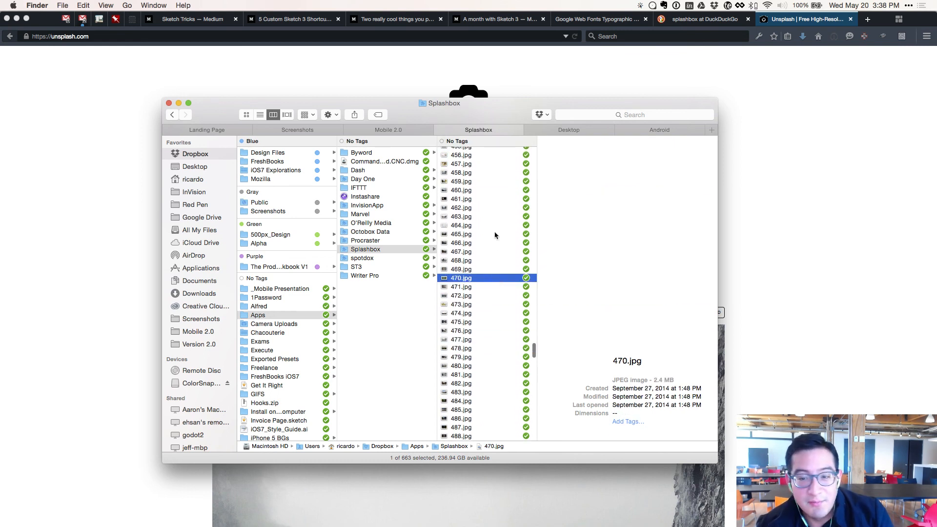
click(496, 233)
click(488, 199)
- Preview sample photos further back in the Splashbox folder, including 422.jpg, 415.jpg and 410.jpg
scroll(471, 249, up, 6)
scroll(471, 248, up, 6)
click(474, 319)
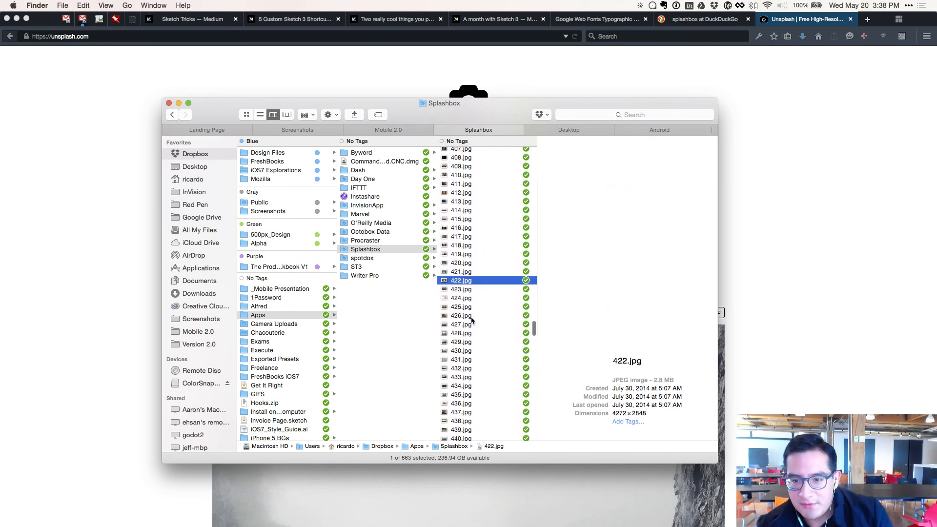
scroll(473, 322, up, 5)
click(475, 333)
click(485, 270)
click(482, 219)
click(481, 175)
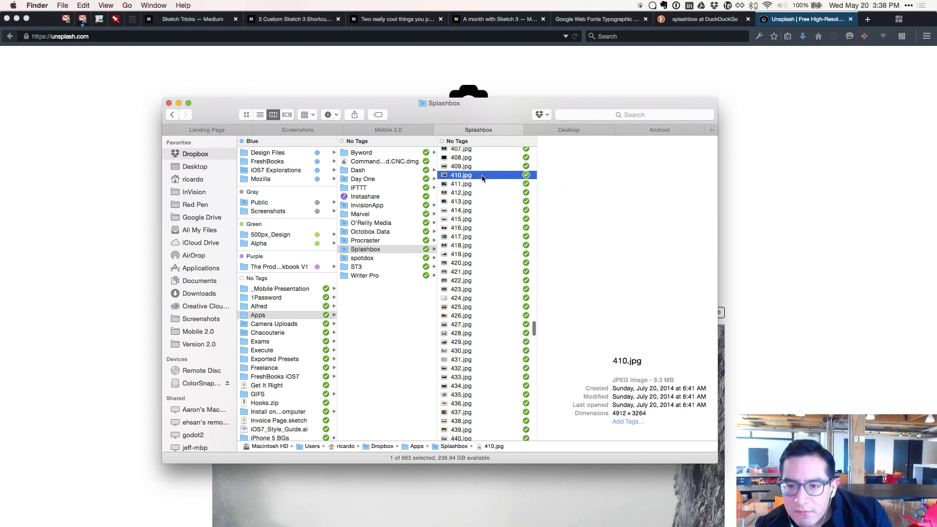
- Preview 379.jpg, 388.jpg, 394.jpg and 393.jpg in the Splashbox folder
scroll(482, 220, up, 6)
click(481, 199)
click(482, 252)
click(471, 304)
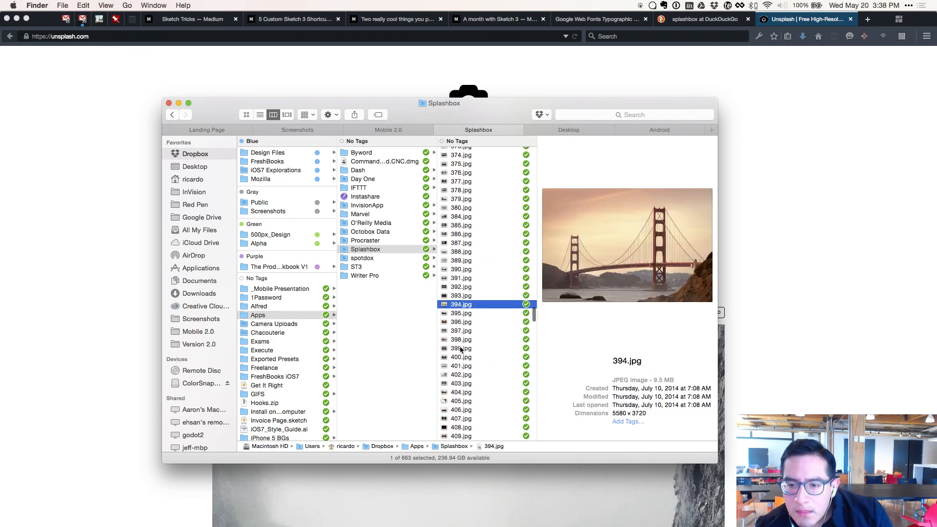
click(464, 296)
- Preview sample Splashbox photos numbered in the 300s, including 351.jpg, 347.jpg, 310.jpg and 313.jpg
scroll(471, 236, up, 6)
click(470, 235)
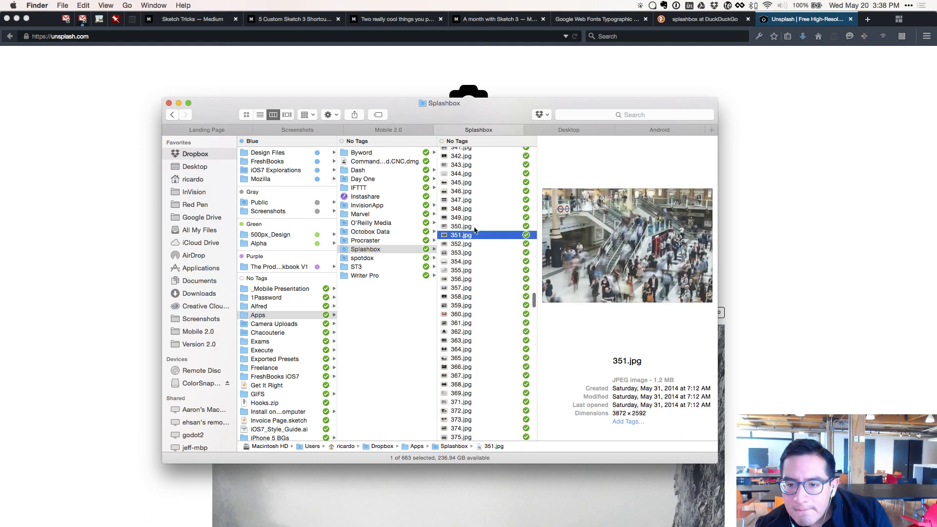
click(473, 200)
click(481, 296)
scroll(477, 218, up, 7)
click(479, 216)
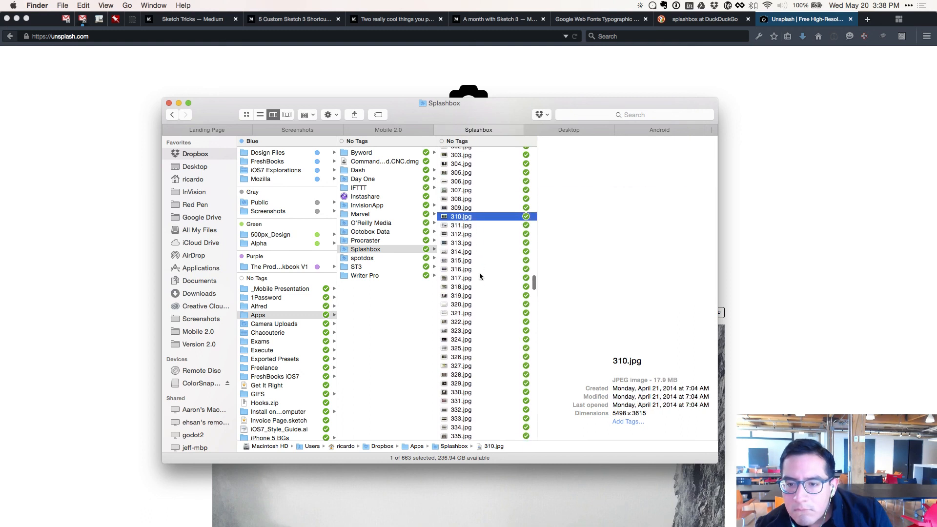
click(476, 287)
click(471, 243)
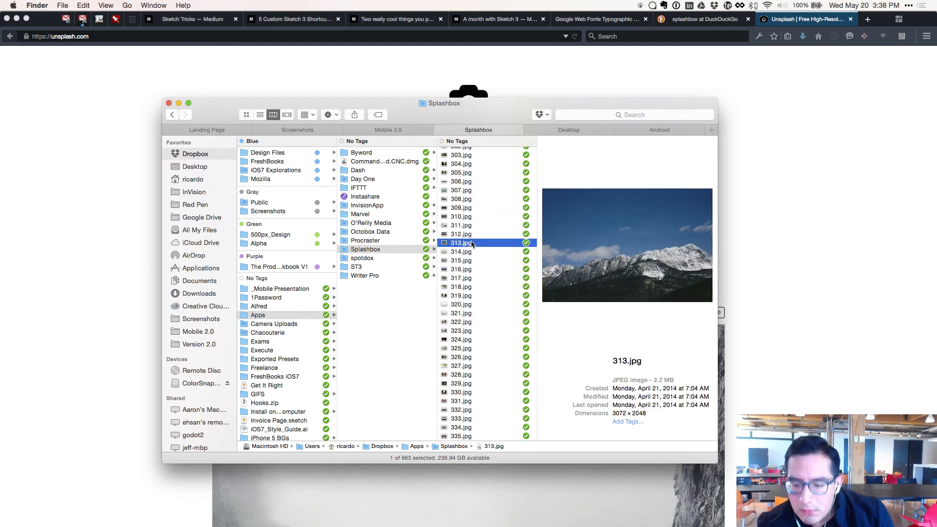
- Preview the Splashbox photos one by one in reverse order, from 313.jpg back to 300.jpg
key(Up)
key(Up)
key(Up)
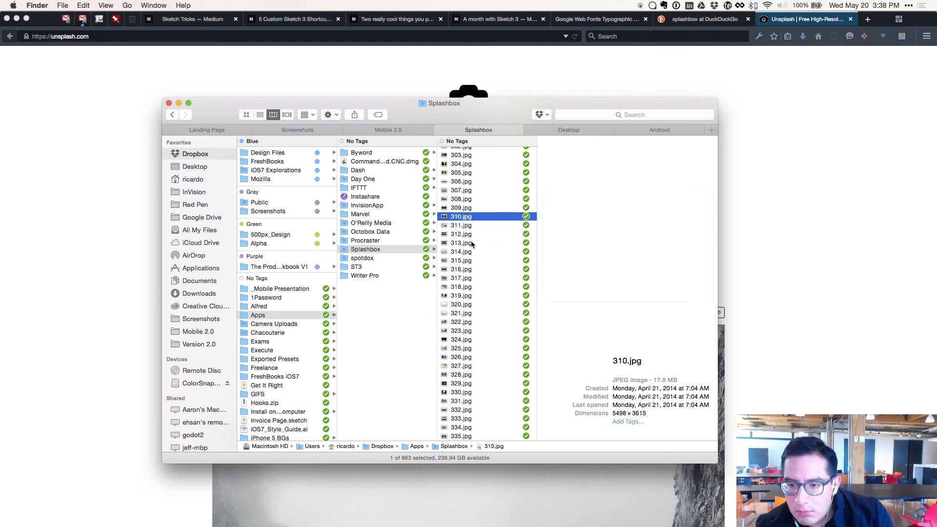
key(Up)
key(Up)
key(Up)
key(Up)
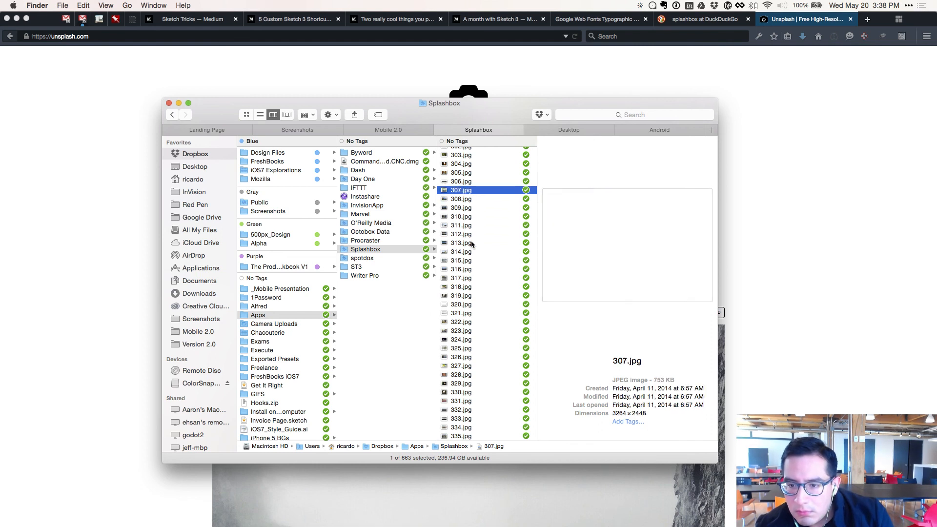
key(Up)
key(Up)
key(Up)
key(Up)
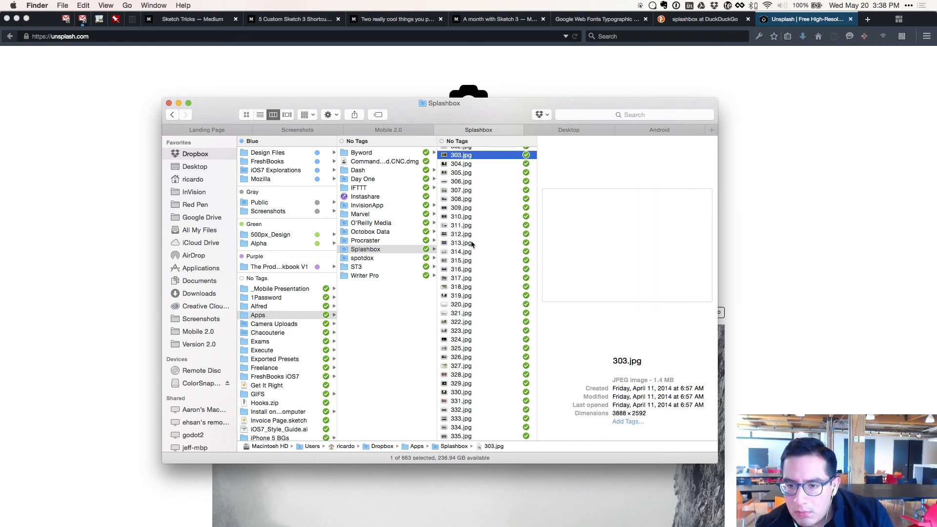
key(Up)
key(Up)
key(Up)
key(Up)
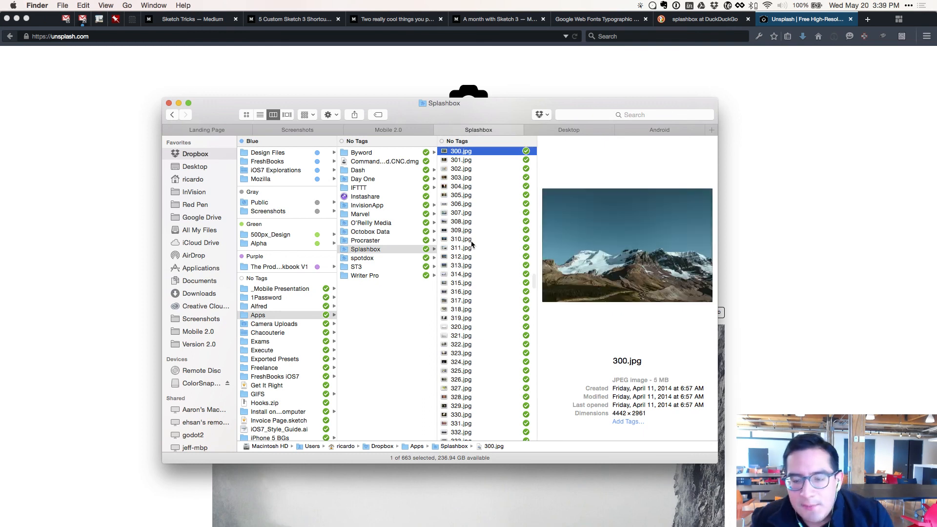
- Preview the Splashbox photos in reverse order from 300.jpg back to 290.jpg, including 297.jpg, 294.jpg and 291.jpg
key(Up)
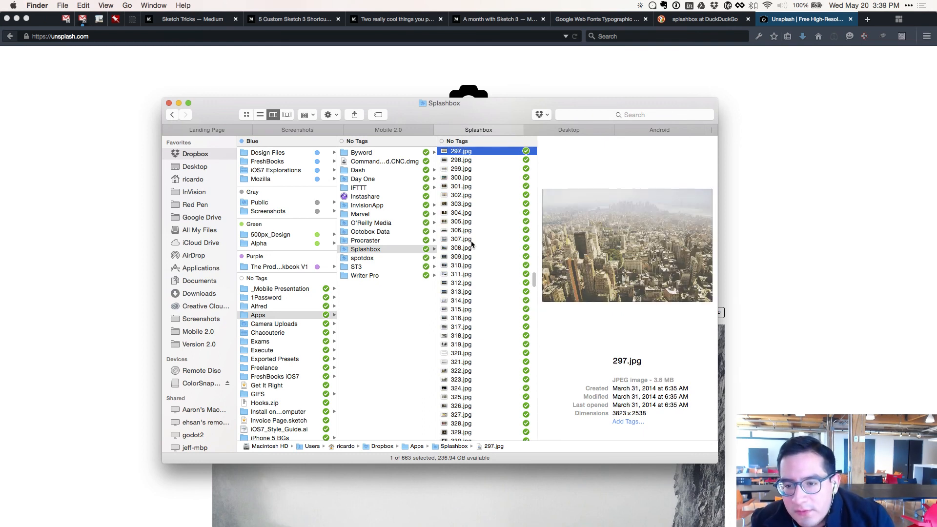
key(Up)
key(Up)
key(Up)
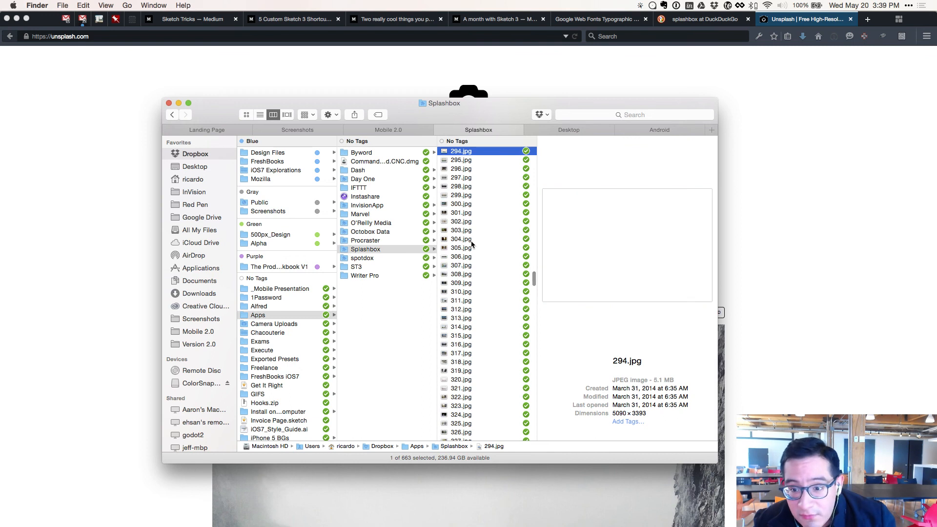
key(Up)
key(Up)
key(Up)
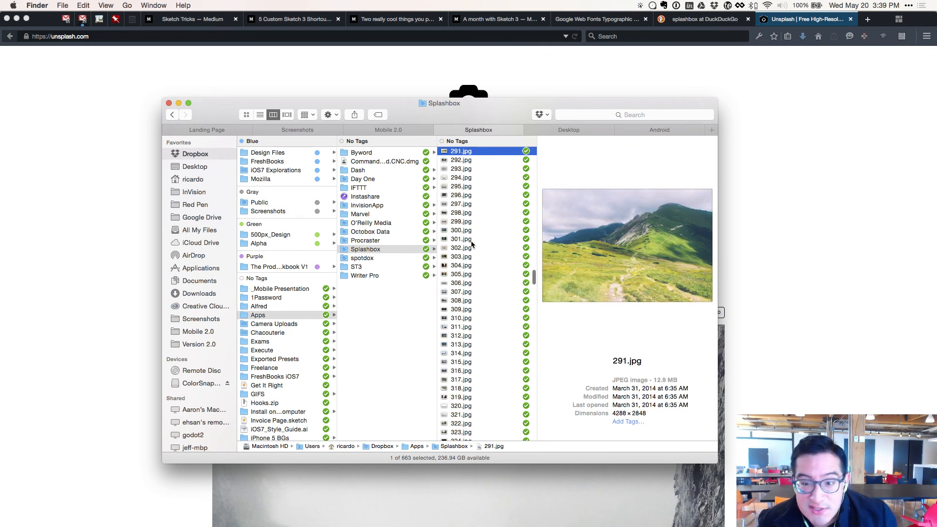
key(Up)
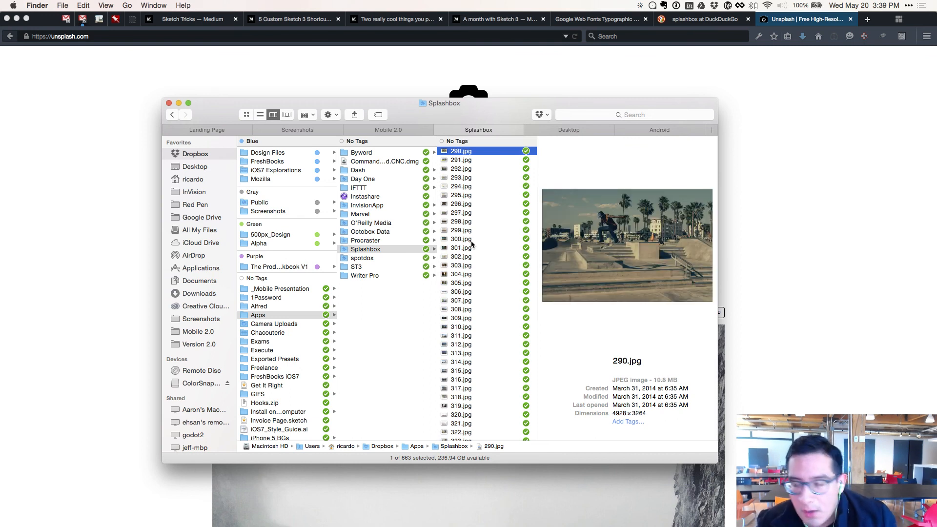
- Continue previewing photos back through 285.jpg to 282.jpg, and return to 283.jpg for a closer look
key(Up)
key(Up)
key(Up)
key(Up)
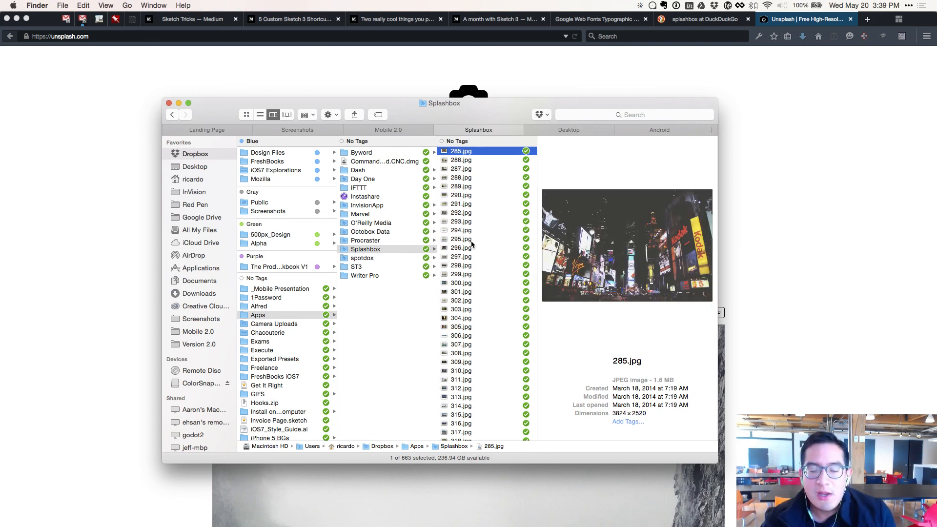
key(Up)
key(Up)
key(Up)
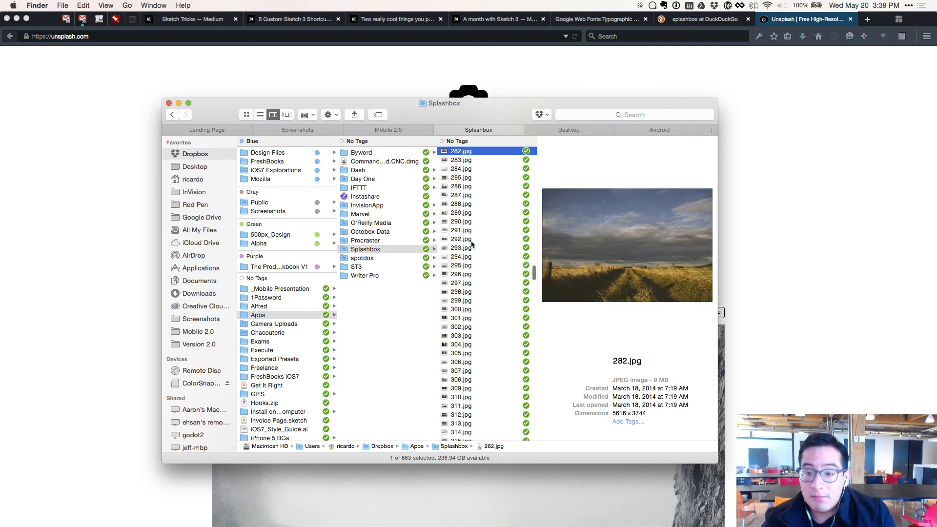
key(Down)
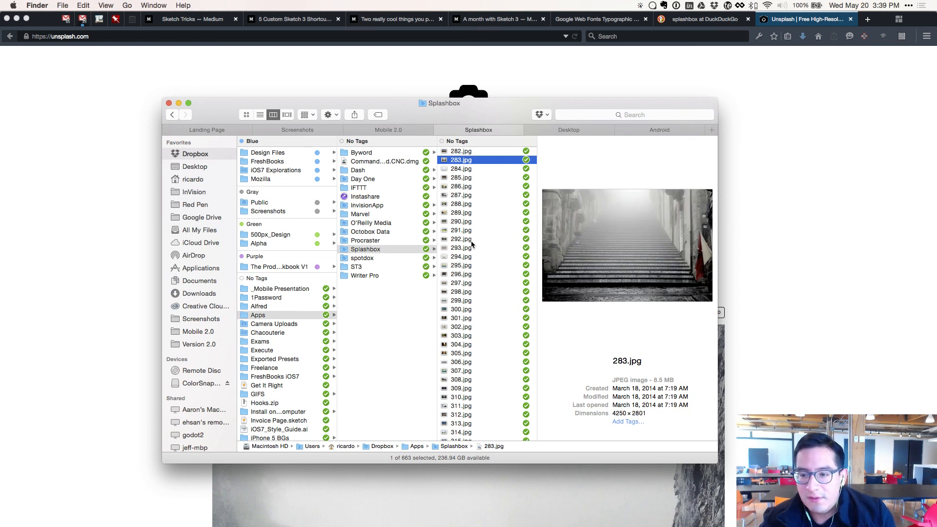
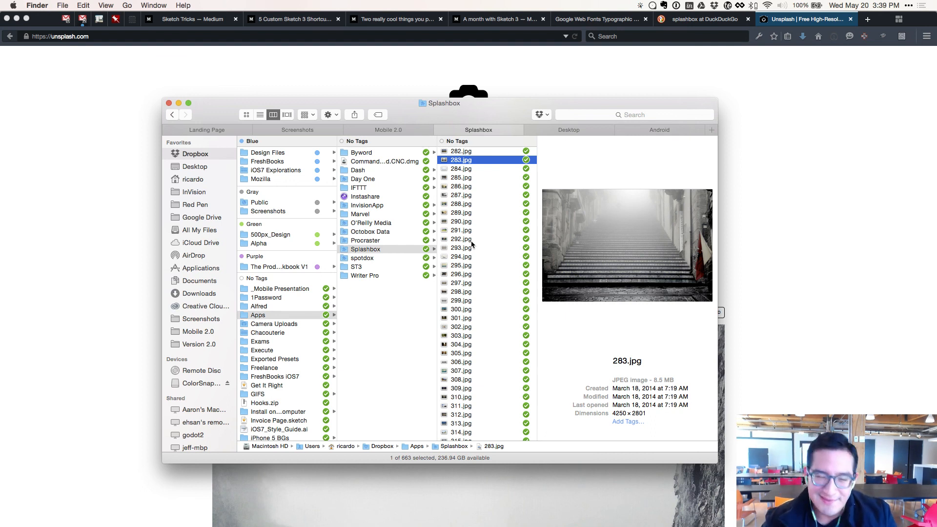
- Preview the Splashbox photos from 282.jpg back to 276.jpg, looking again at 277.jpg along the way
key(Up)
key(Up)
key(Up)
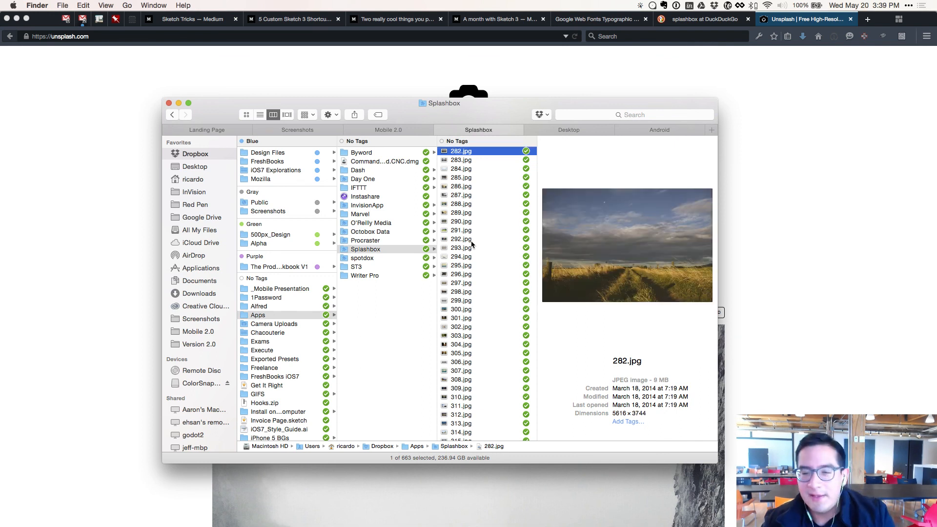
key(Up)
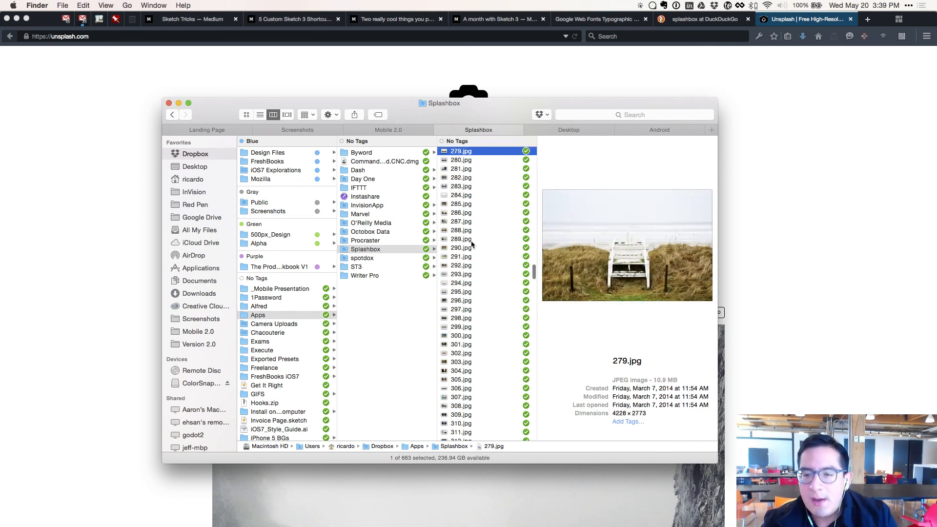
key(Up)
key(Up)
key(Up)
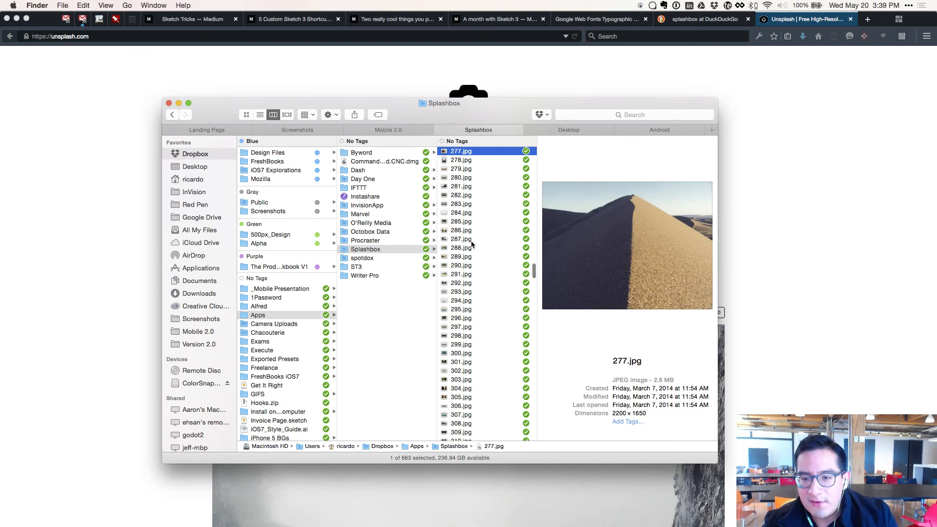
key(Down)
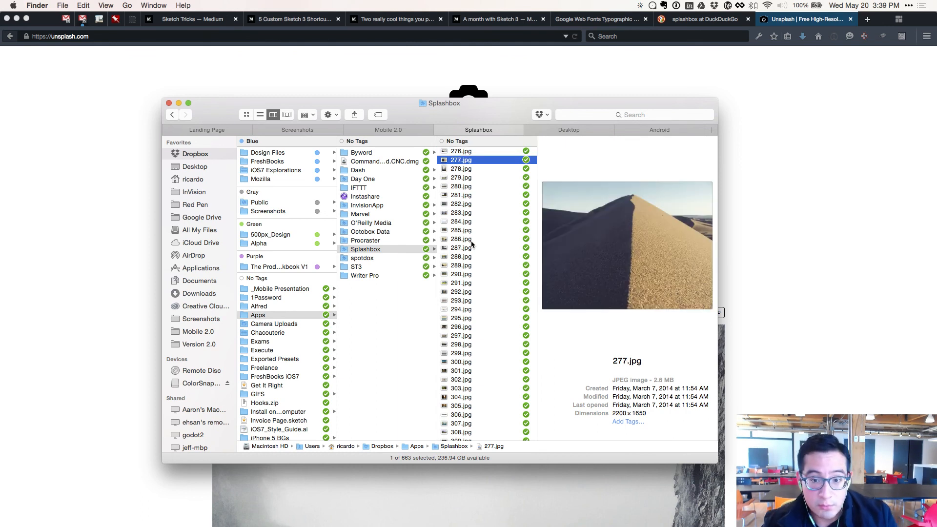
key(Up)
key(Up)
key(Up)
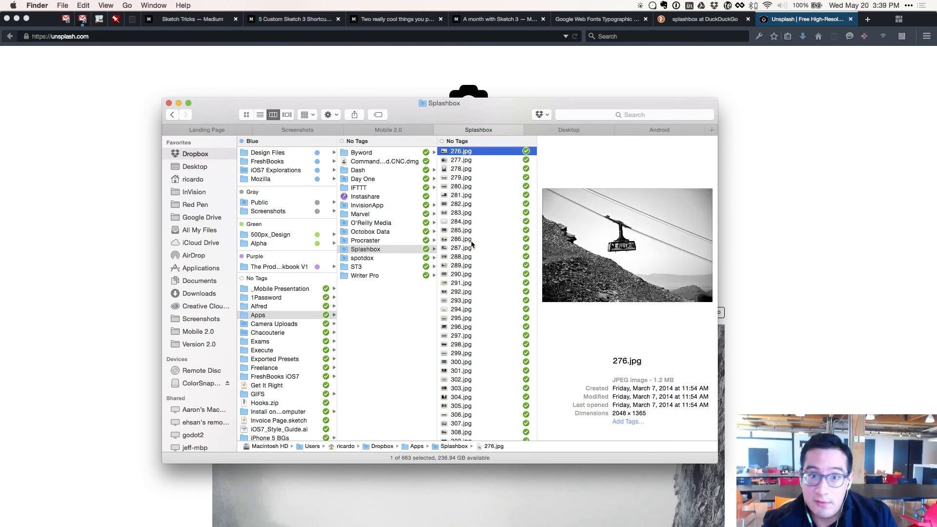
- Preview the next photos in reverse order, from 275.jpg back to 268.jpg
key(Up)
key(Up)
key(Up)
key(Up)
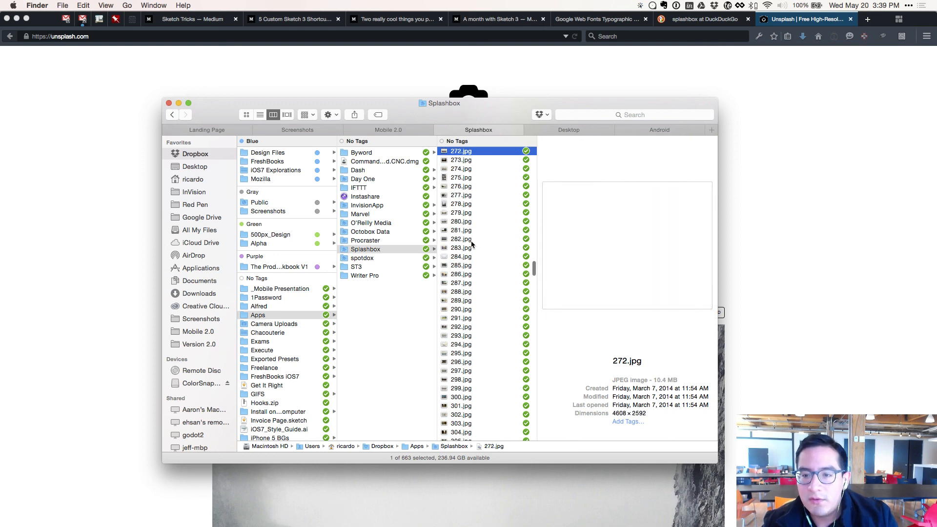
key(Up)
key(Up)
key(Up)
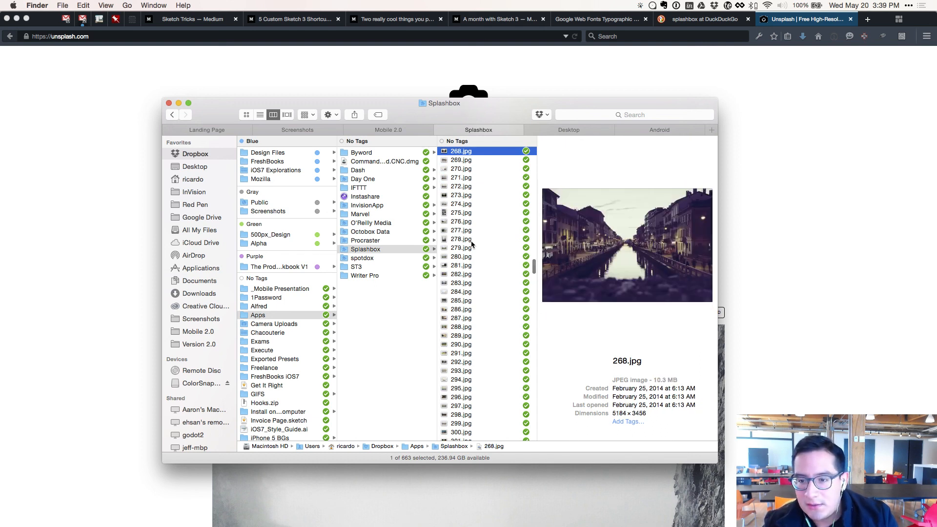
- Preview the Splashbox photos from 267.jpg back to 259.jpg, including 265.jpg and 261.jpg, and reselect 260.jpg
key(Up)
key(Up)
key(Up)
key(Up)
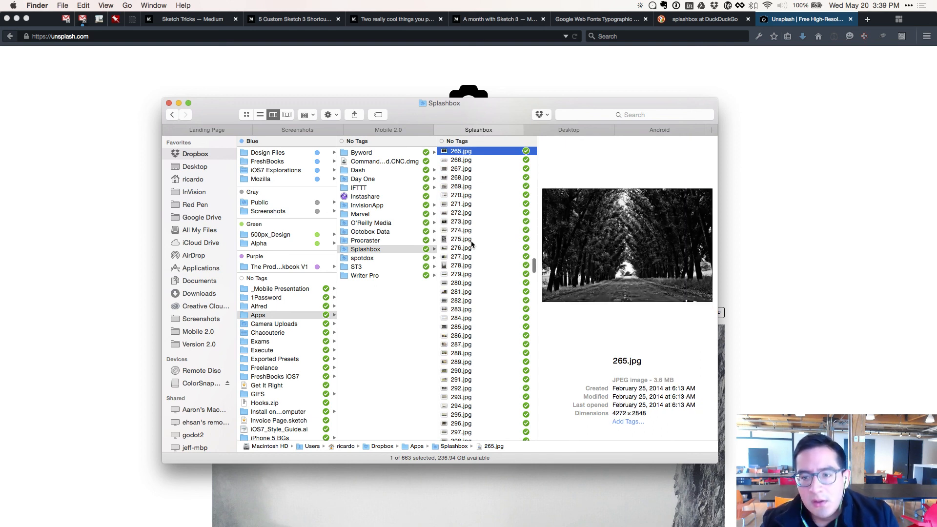
key(Up)
key(Up)
key(Up)
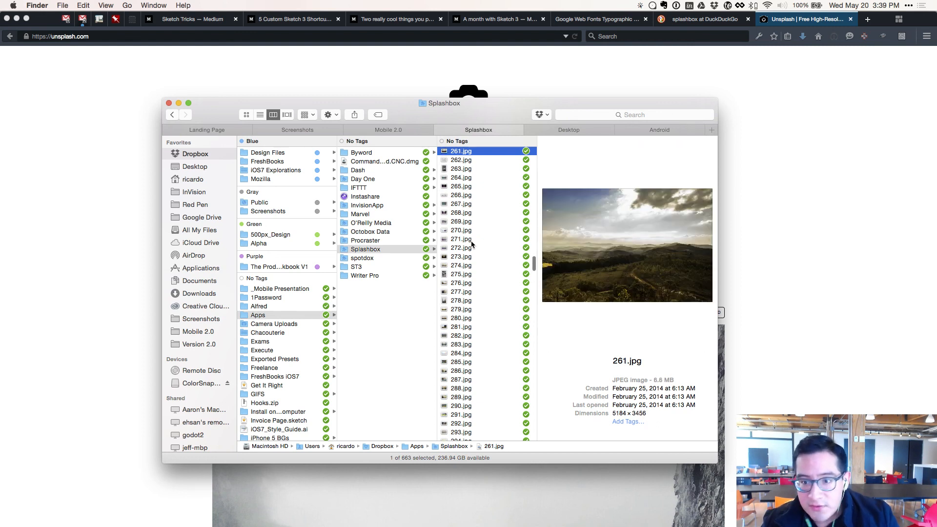
key(Up)
key(Down)
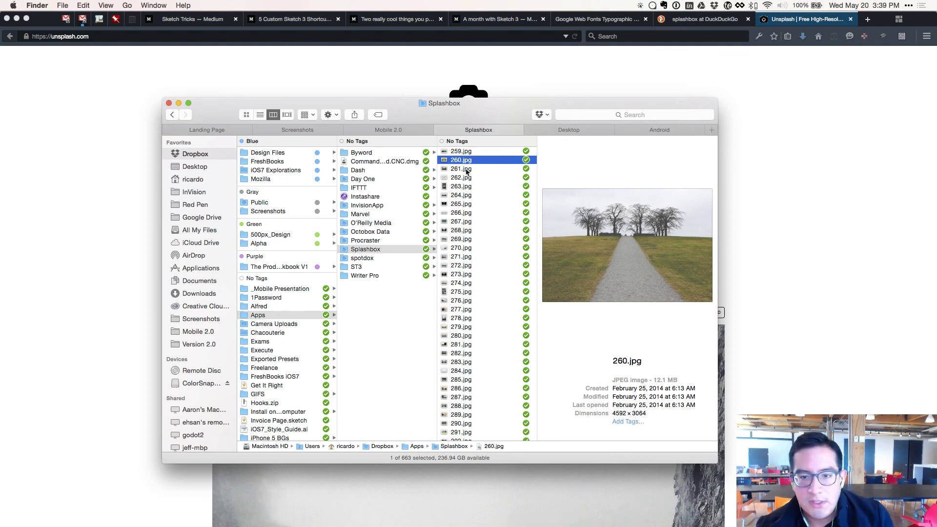
- Check the banner artboards in Sketch and return to Finder to preview the Splashbox photos back to 257.jpg, reselecting 258.jpg
key(super+Tab)
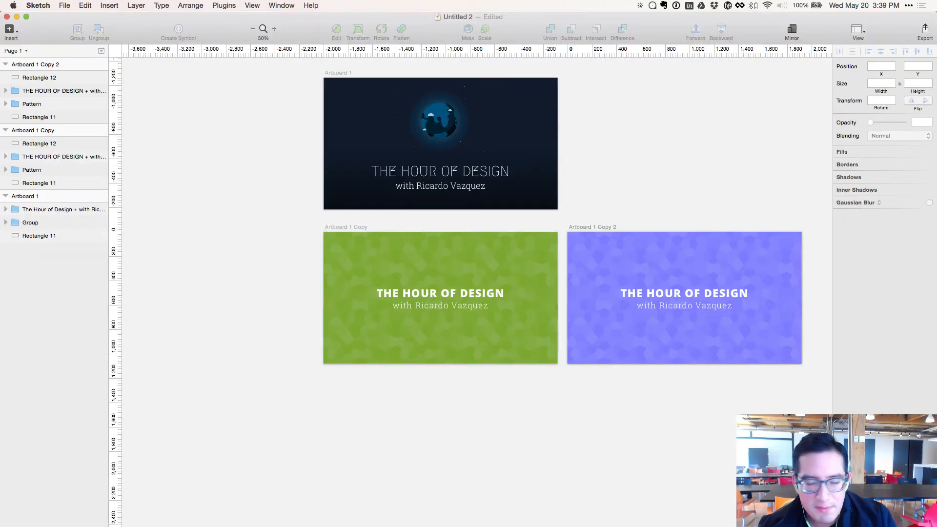
key(super+Tab)
key(Up)
key(Up)
key(Up)
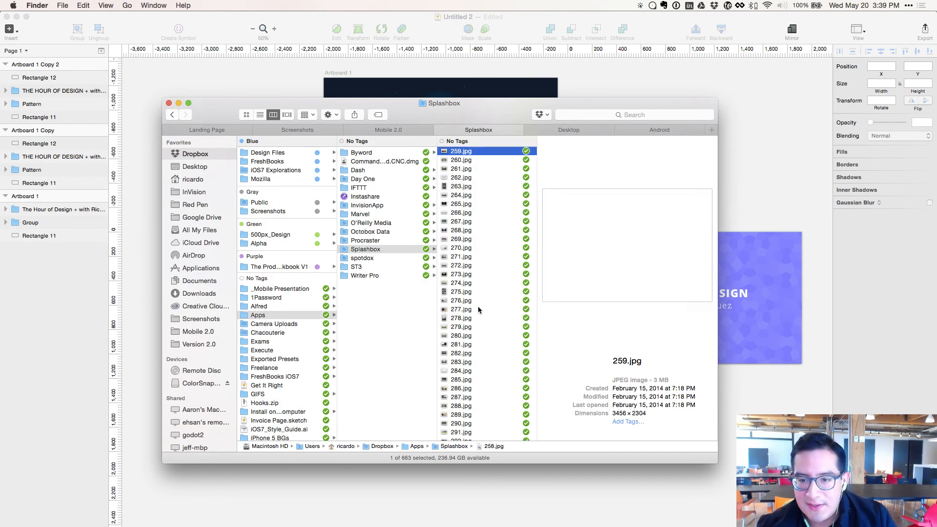
key(Down)
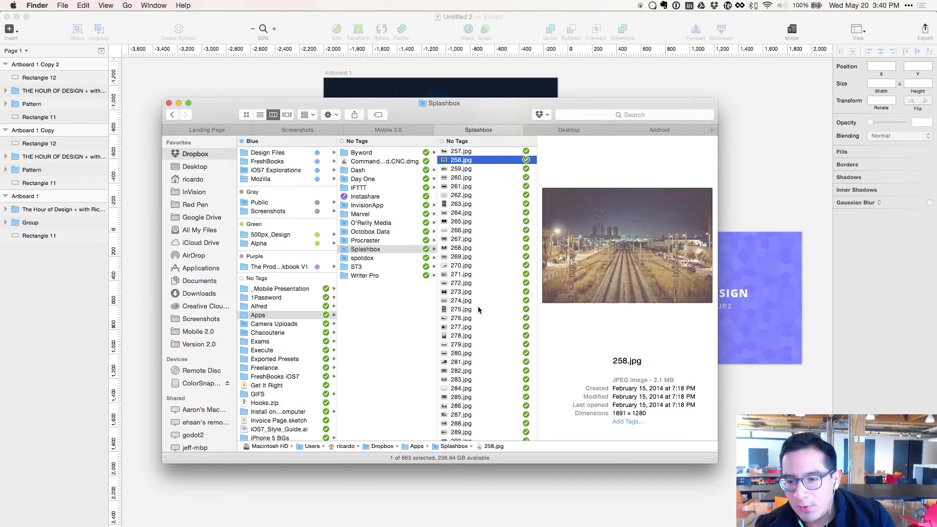
- Preview the Splashbox photos from 257.jpg back to 250.jpg, including 254.jpg
key(Up)
key(Up)
key(Up)
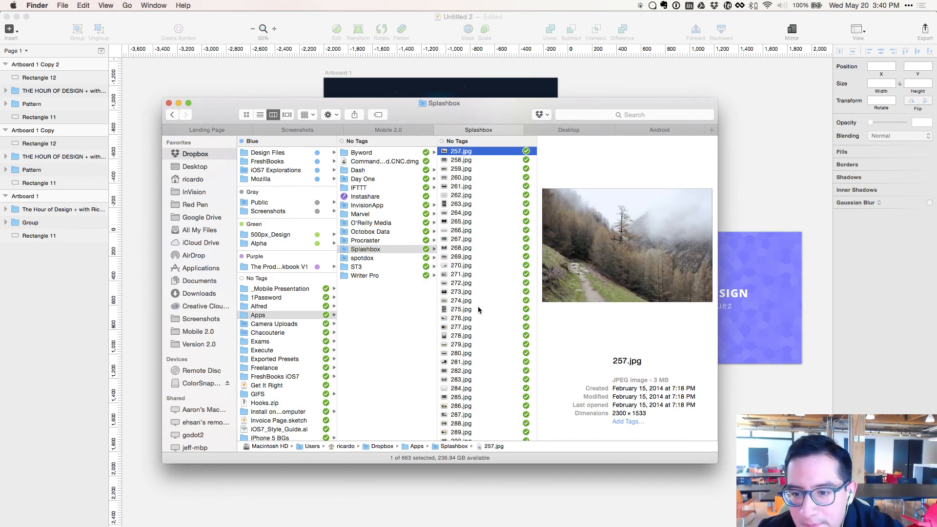
key(Up)
key(Up)
key(Up)
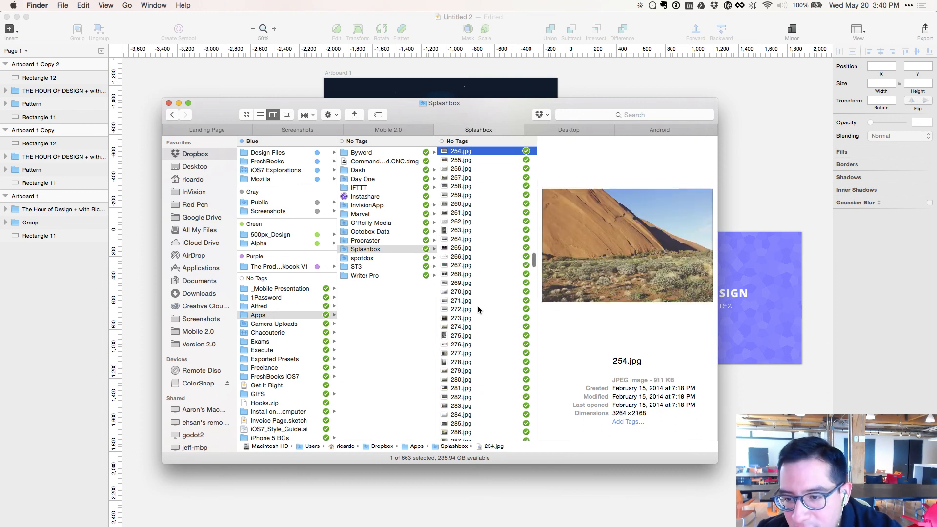
key(Up)
key(Up)
key(Up)
key(Up)
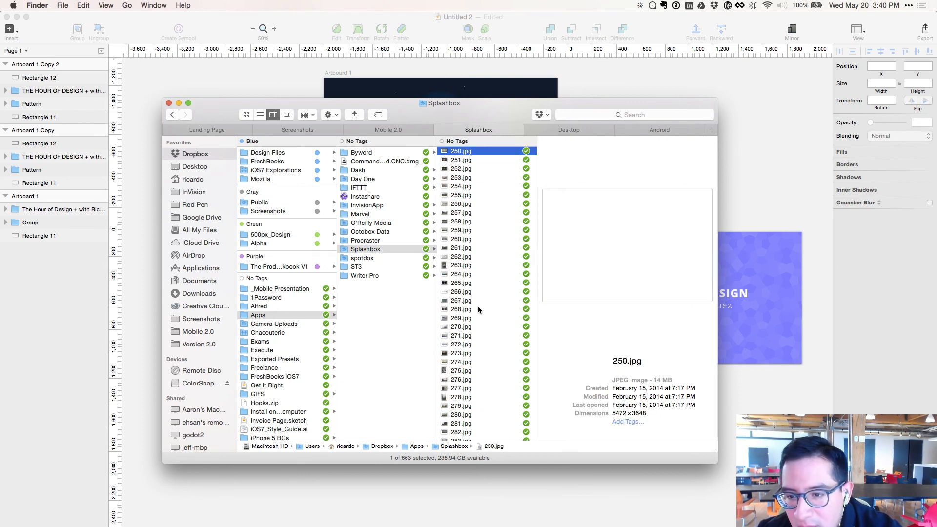
- Preview the preceding photos from 249.jpg back to 241.jpg, including 247.jpg and 244.jpg
key(Up)
key(Up)
key(Up)
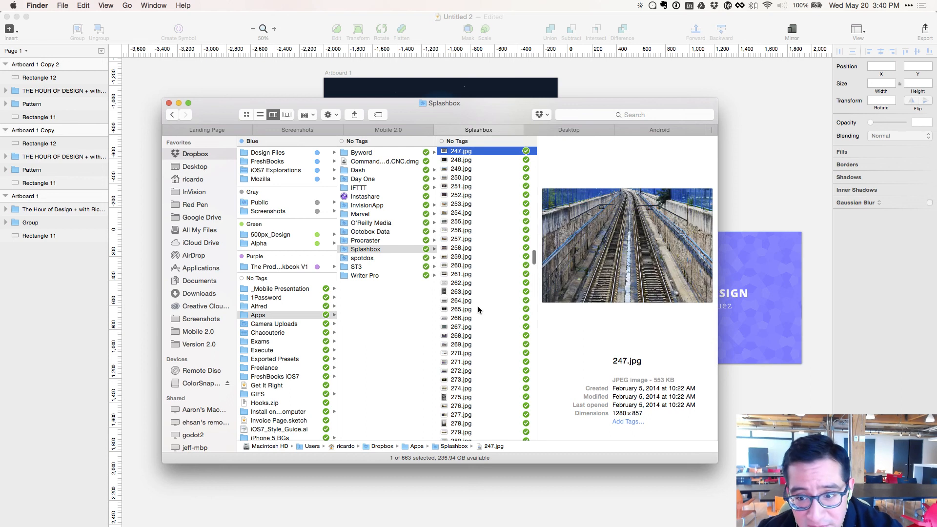
key(Up)
key(Up)
key(Up)
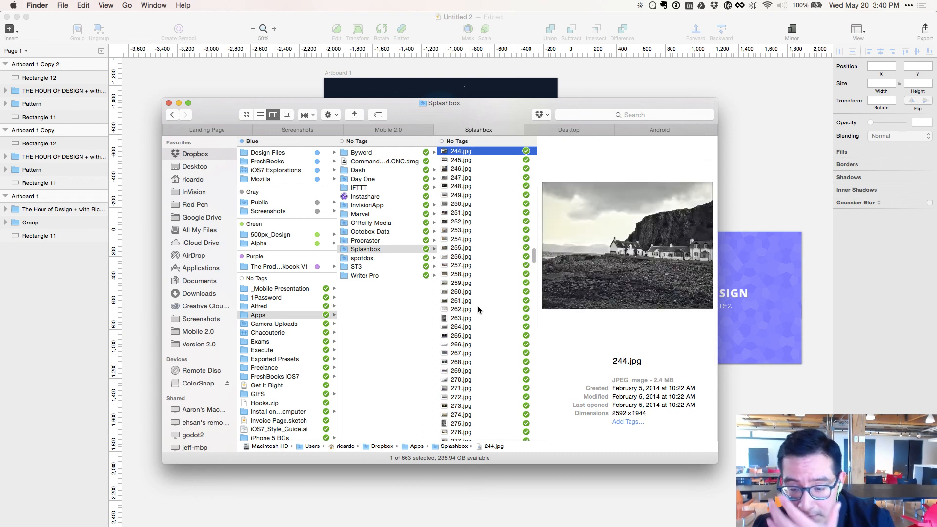
key(Up)
key(Up)
key(Up)
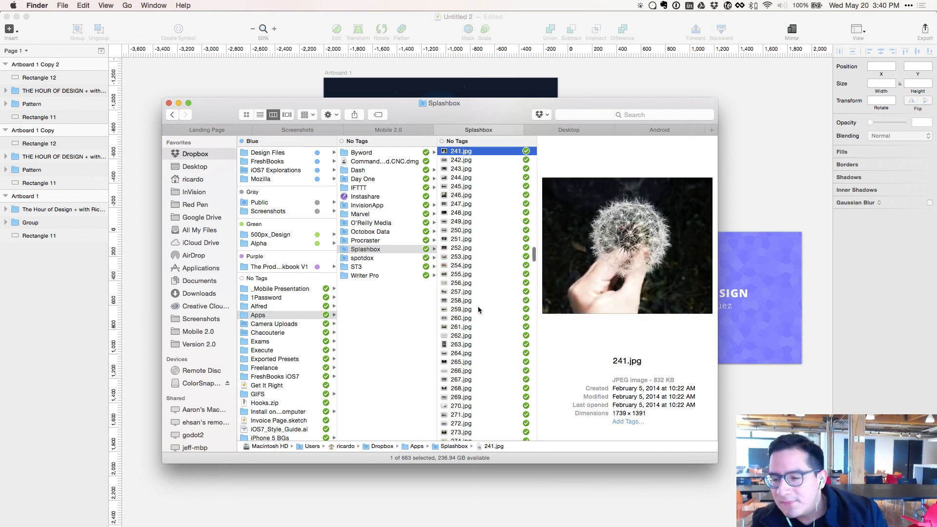
- Preview the Splashbox photos from 240.jpg back to 232.jpg, including 237.jpg
key(Up)
key(Up)
key(Up)
key(Up)
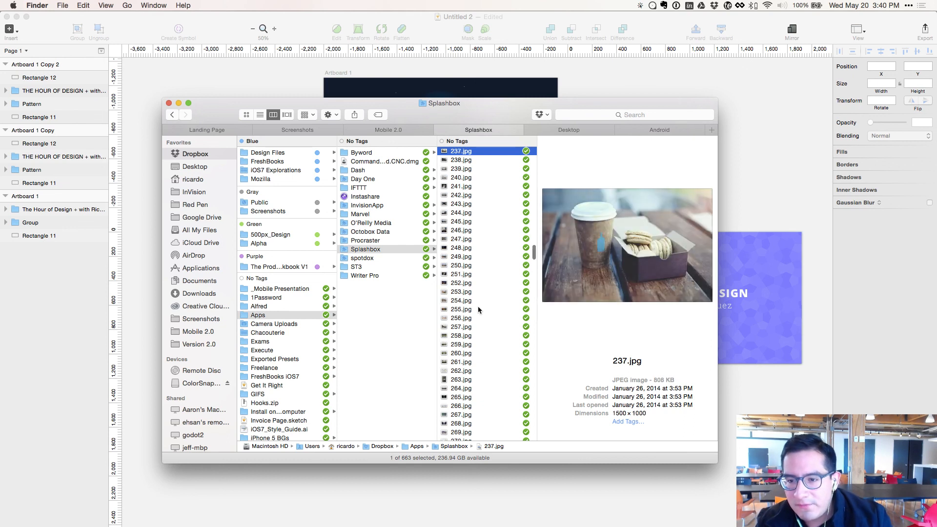
key(Up)
key(Up)
key(Up)
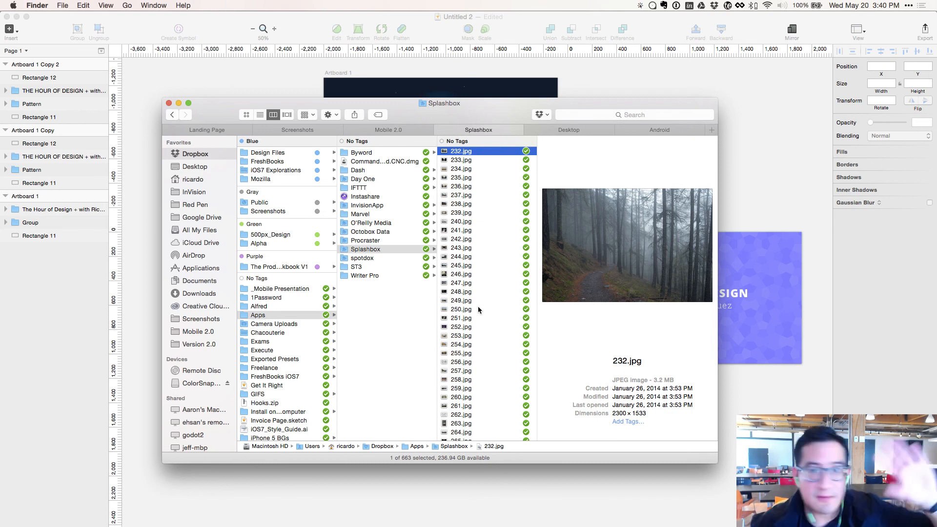
- Preview the Splashbox photos from 231.jpg back to 224.jpg, including 230.jpg and 227.jpg
key(Up)
key(Up)
key(Up)
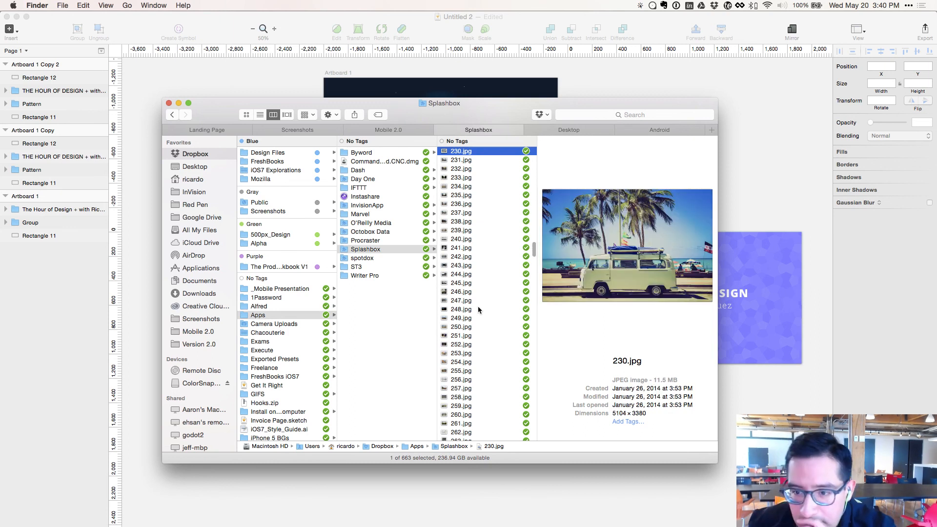
key(Up)
key(Up)
key(Up)
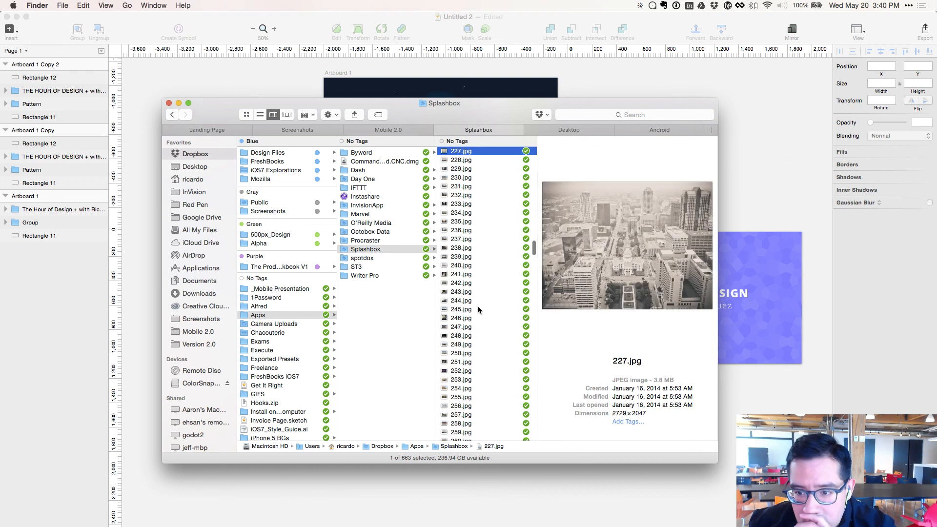
key(Up)
key(Up)
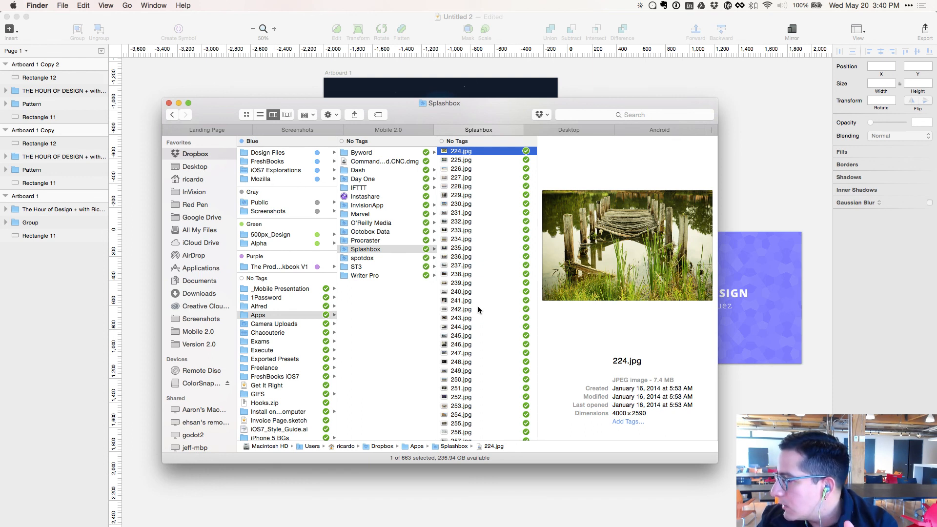
- Check the Unsplash page in Firefox and return to Finder to preview the Splashbox photos from 223.jpg back to 220.jpg
key(super+Tab)
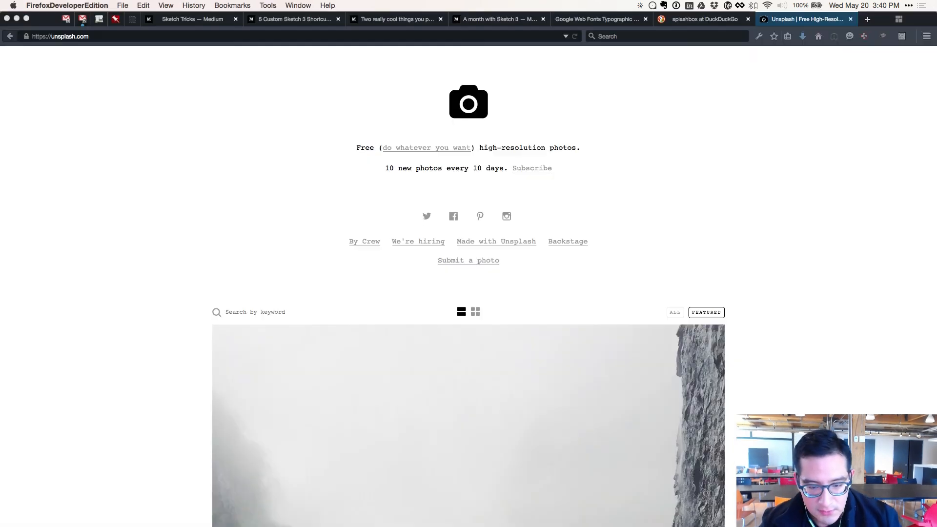
key(super+Tab)
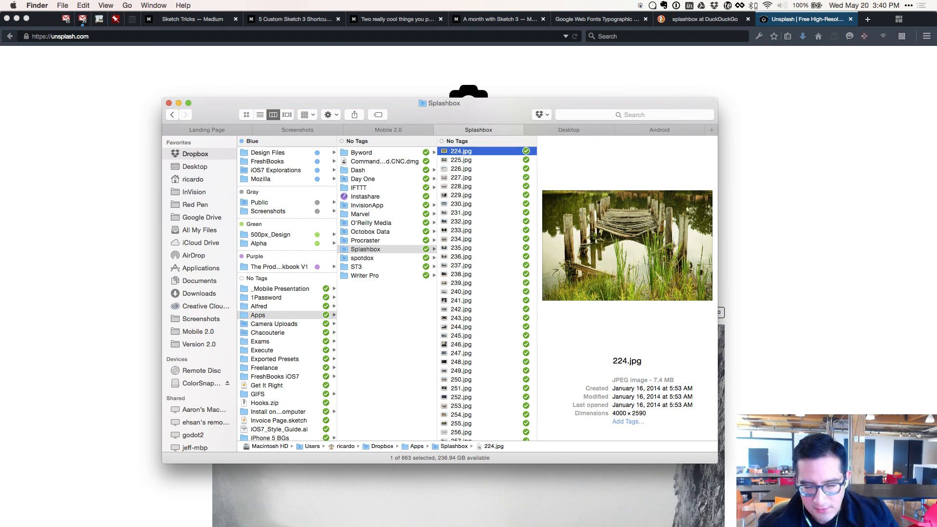
key(Up)
key(Up)
key(Up)
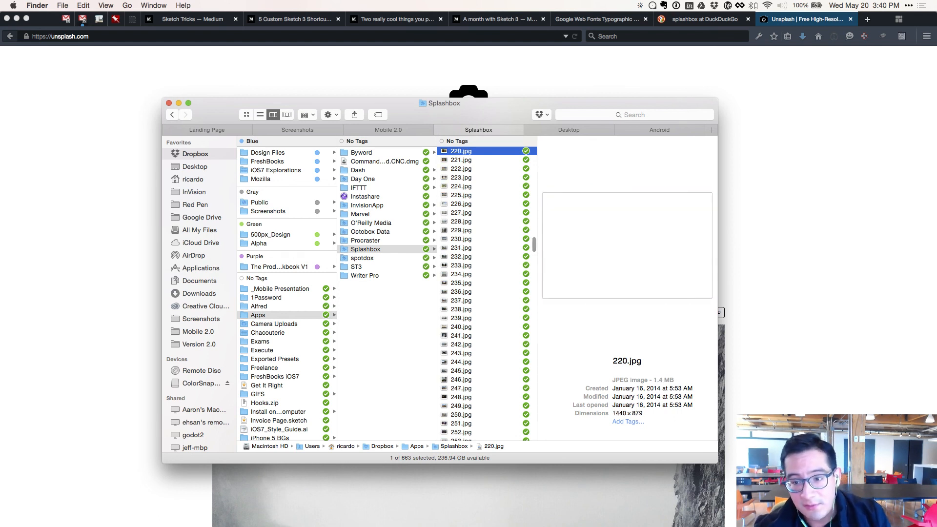
- Preview the Splashbox photos from 220.jpg back to 216.jpg, including 219.jpg
key(Up)
key(Up)
key(Down)
key(Down)
key(Up)
key(Up)
key(Up)
key(Up)
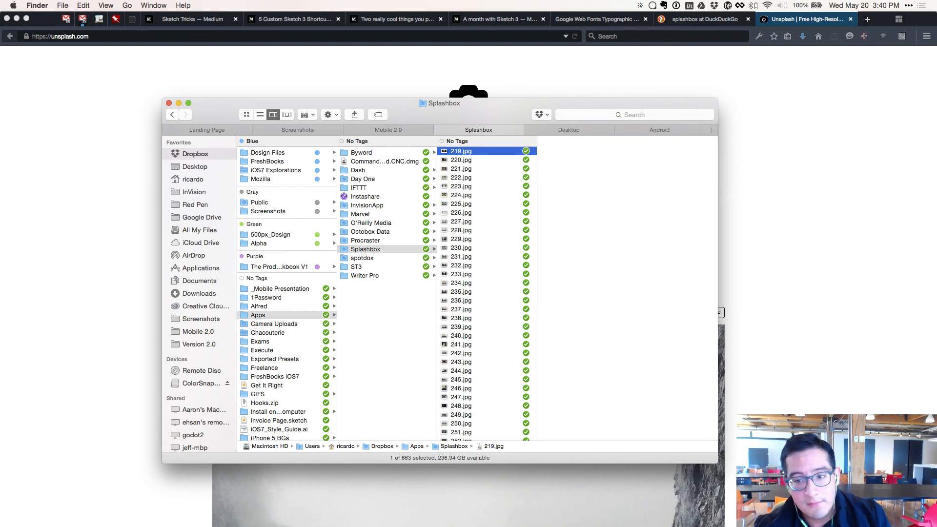
key(Up)
key(Up)
key(Up)
key(Up)
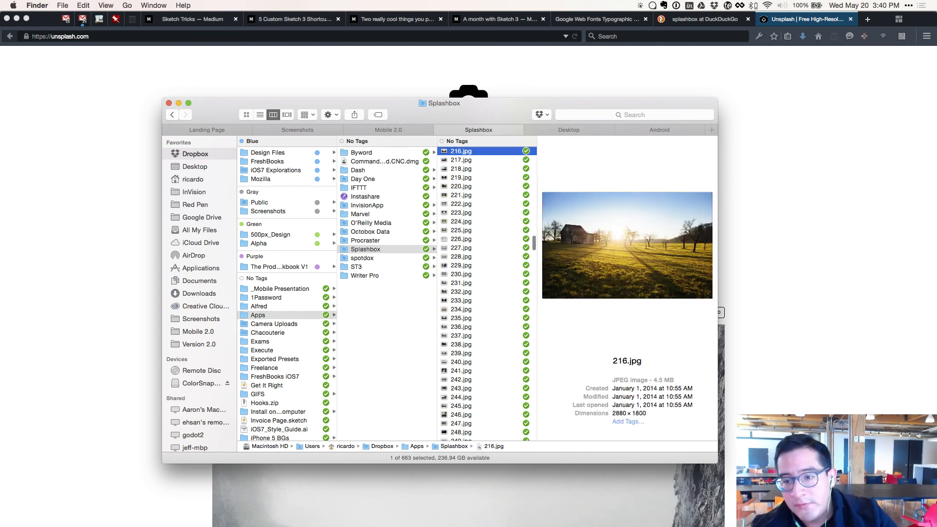
- Preview the Splashbox photos from 215.jpg back to 205.jpg, including 212.jpg and 209.jpg
key(Up)
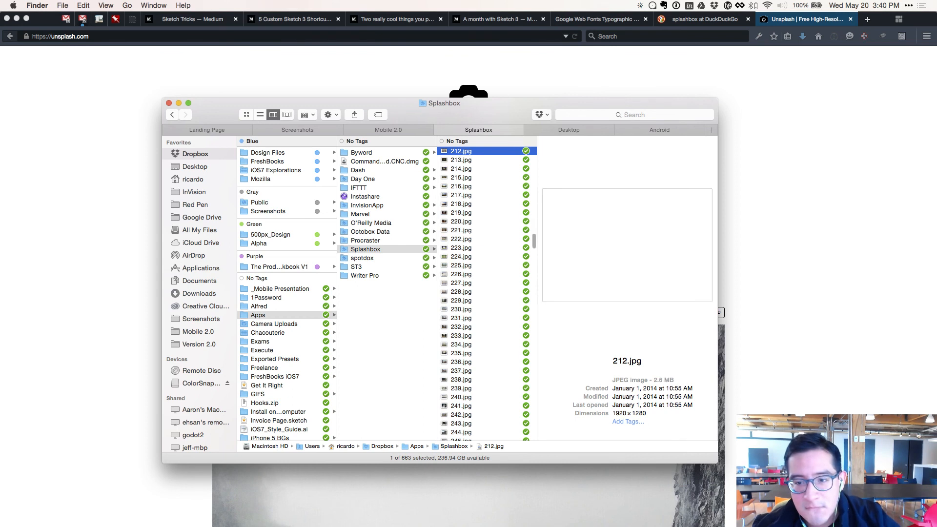
key(Up)
key(Up)
key(Up)
key(Up)
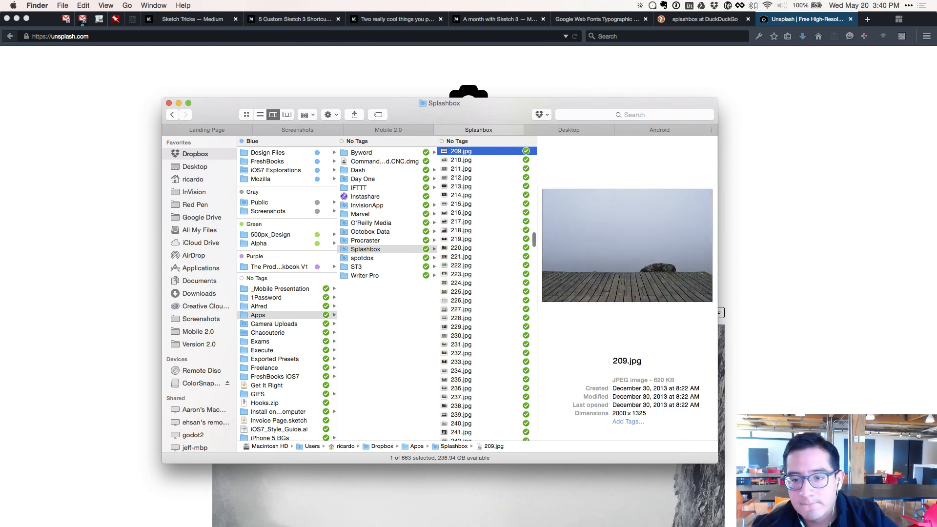
key(Up)
key(Up)
key(Up)
key(Up)
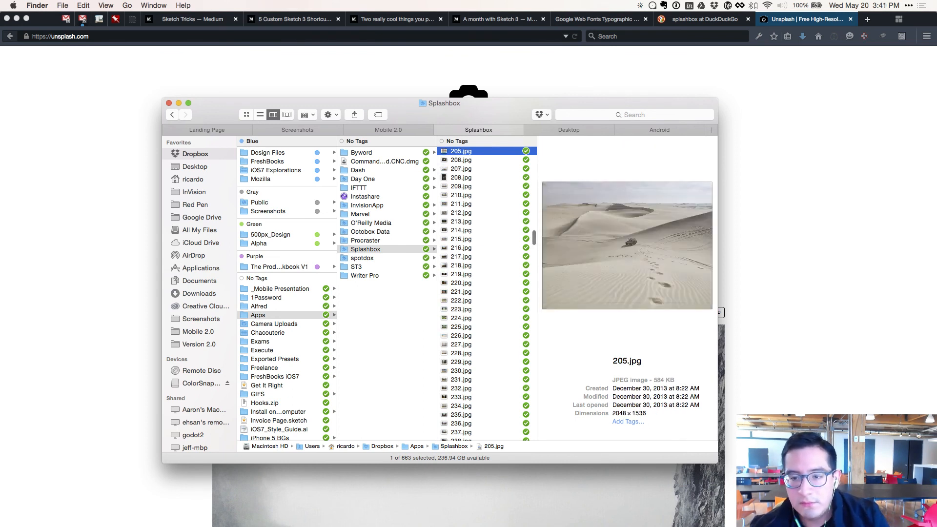
- Preview the Splashbox photos from 204.jpg back to 199.jpg, including 202.jpg
key(Up)
key(Down)
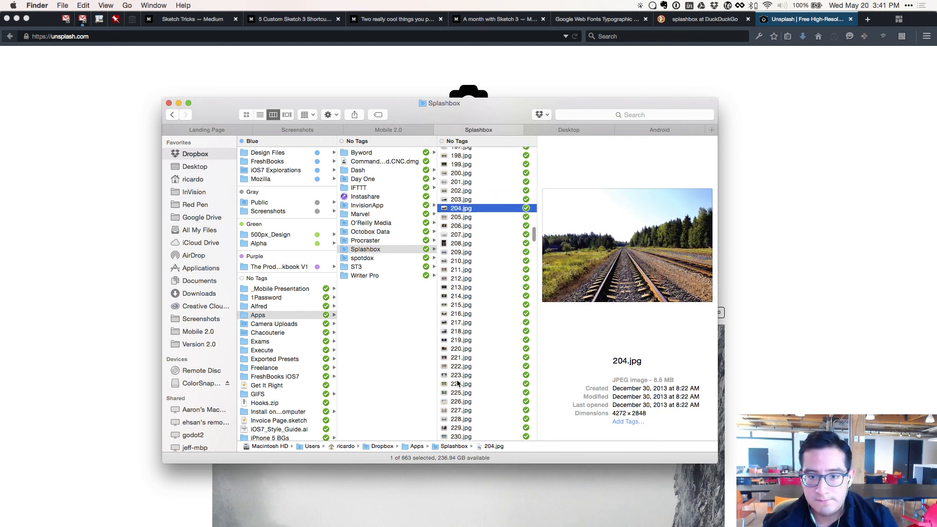
scroll(469, 341, up, 5)
click(459, 369)
click(463, 361)
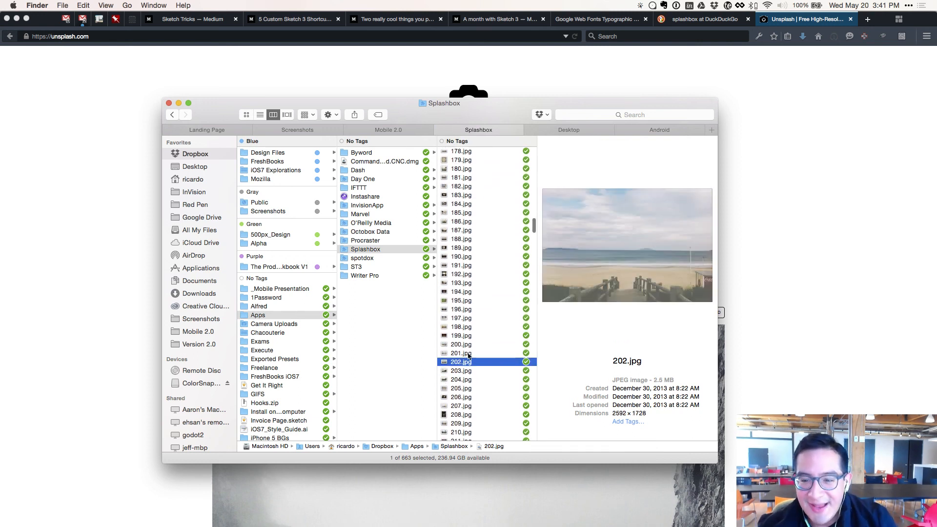
key(Up)
key(Up)
key(Up)
key(Up)
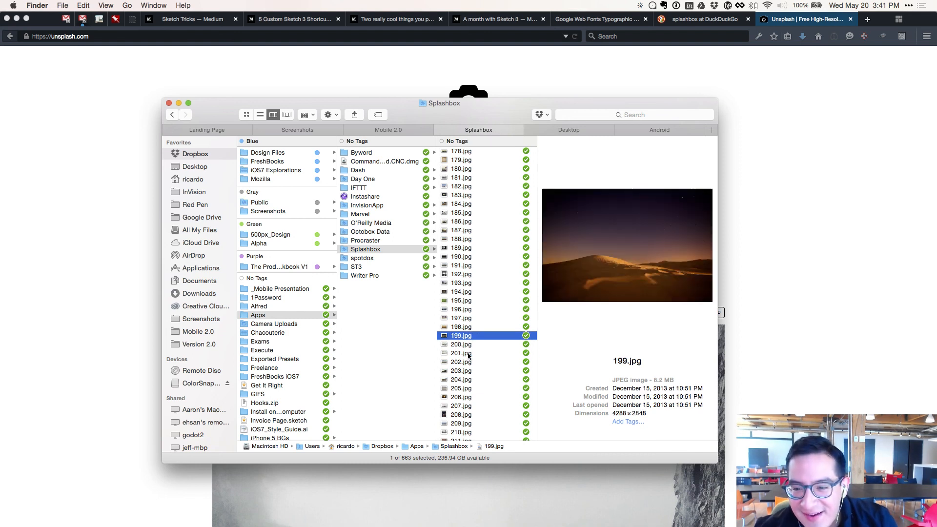
- Preview the Splashbox photos from 198.jpg back to 192.jpg, including 196.jpg
key(Up)
key(Up)
key(Up)
key(Up)
key(Up)
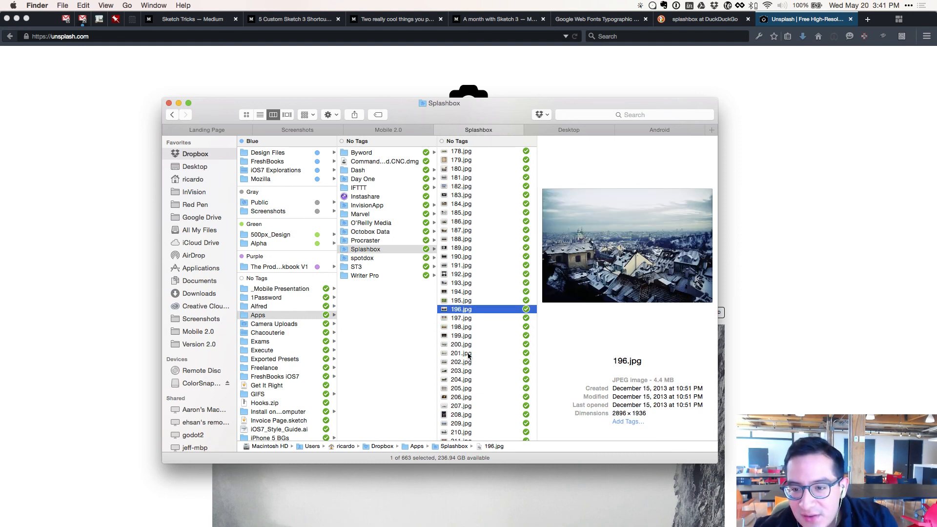
key(Up)
key(Up)
key(Up)
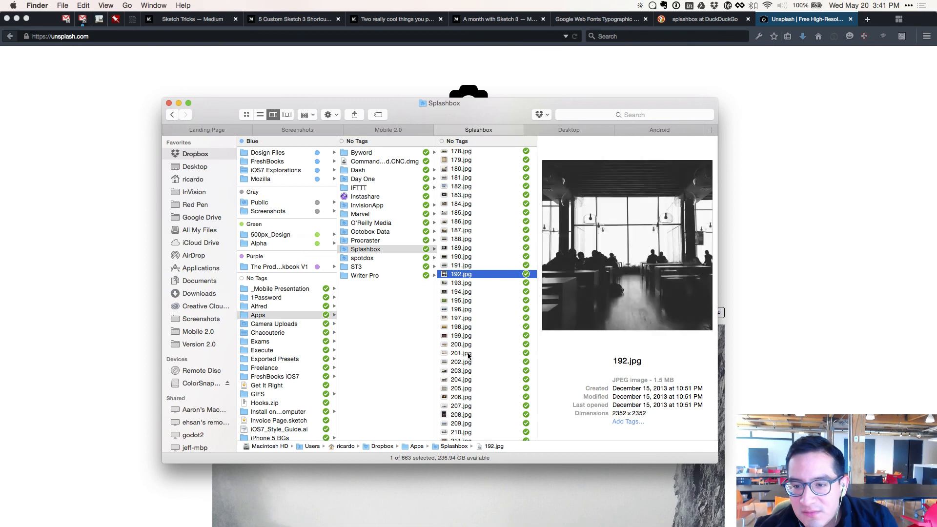
- Preview the Splashbox photos from 191.jpg back to 184.jpg and keep 184.jpg selected
key(Up)
key(Up)
key(Up)
key(Up)
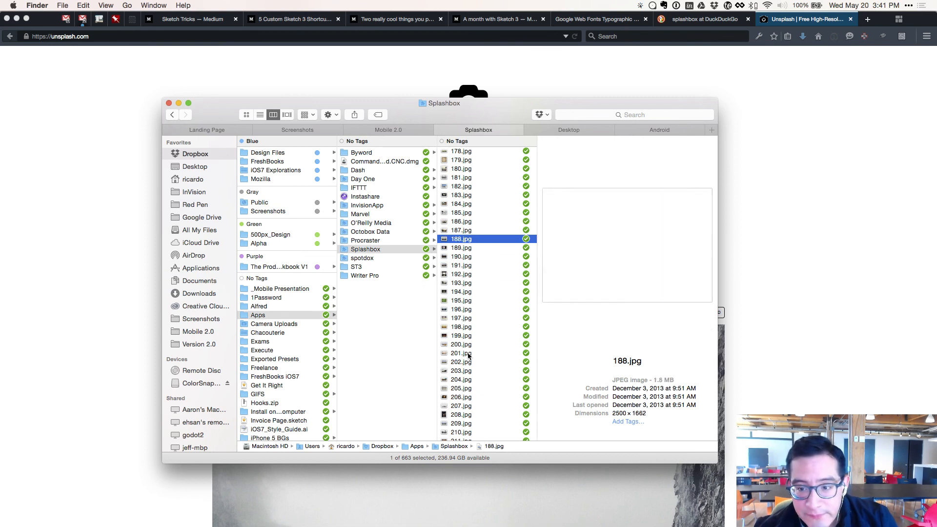
key(Up)
key(Up)
key(Up)
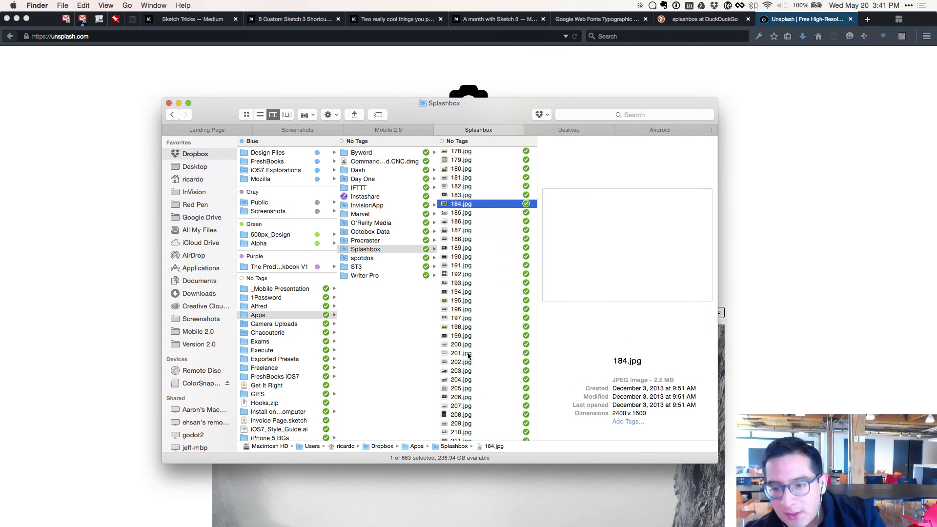
key(Down)
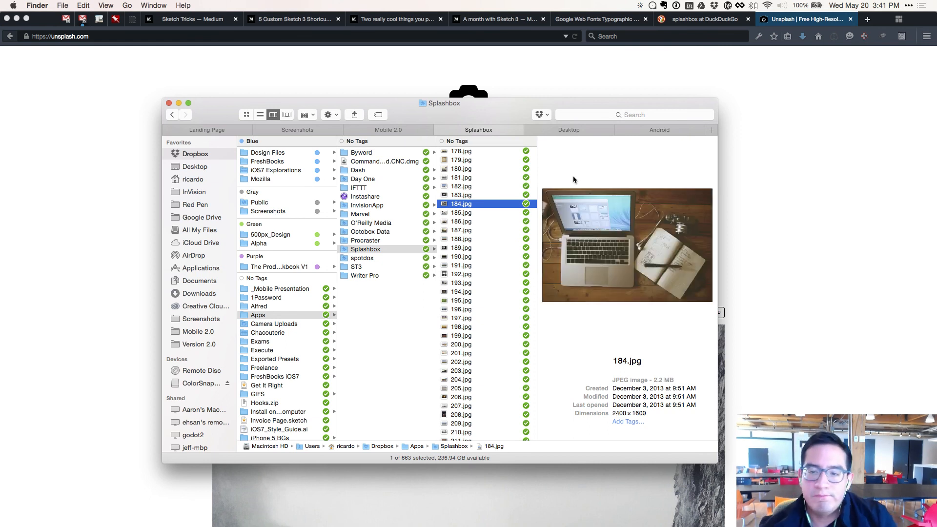
- Move the Splashbox window aside, switch to Sketch and duplicate the green Artboard 1 Copy
drag(569, 104, 484, 71)
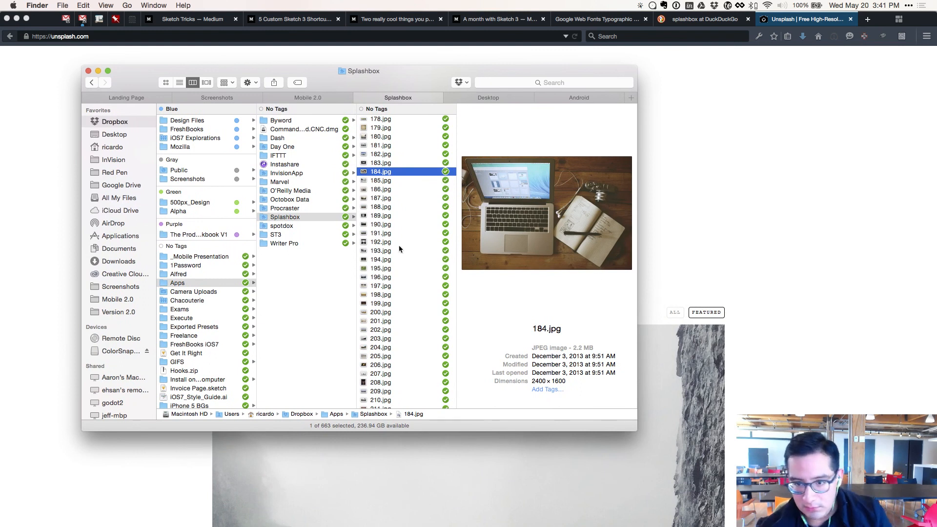
key(super+Tab)
key(super+Tab)
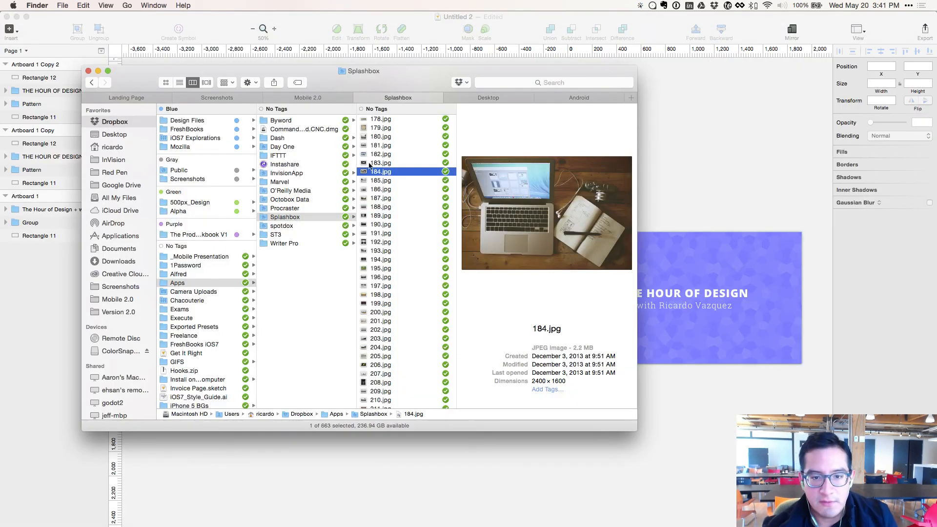
key(super+Tab)
click(414, 313)
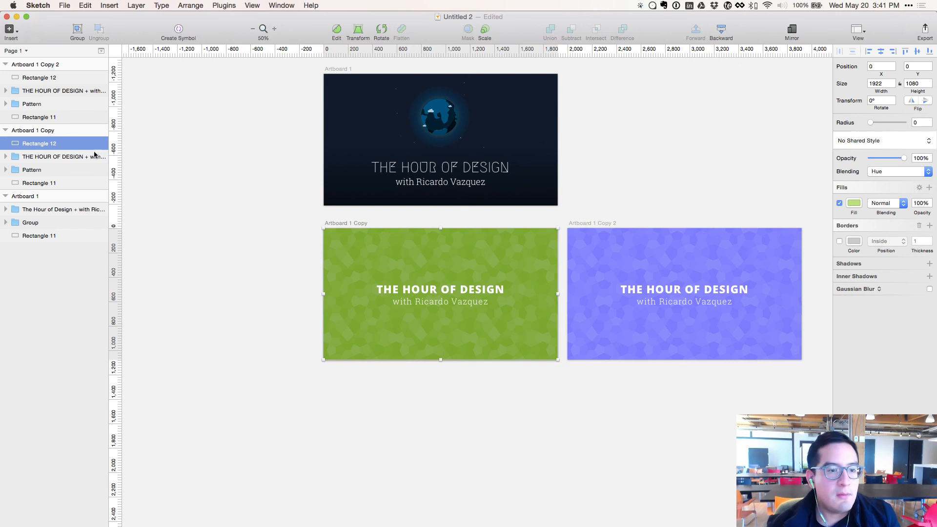
click(42, 133)
key(super+d)
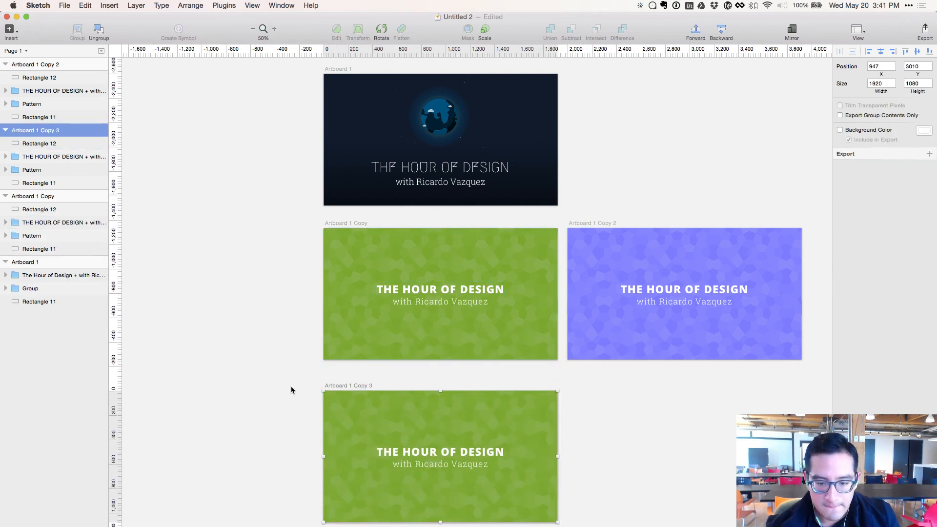
- Delete the Pattern group and the Rectangle 12 overlay from the newly duplicated green artboard
scroll(288, 386, down, 2)
click(283, 387)
key(super+plus)
scroll(284, 383, down, 3)
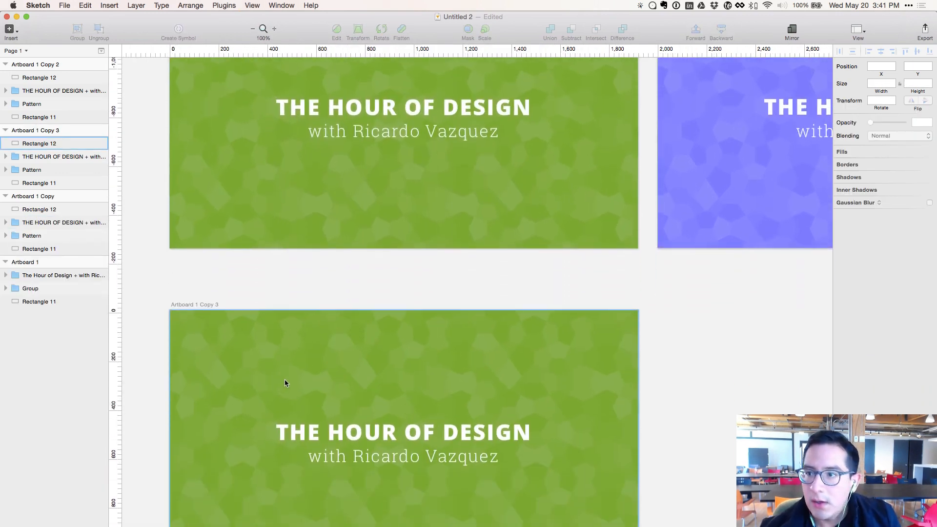
scroll(285, 383, left, 3)
scroll(285, 383, down, 2)
click(341, 308)
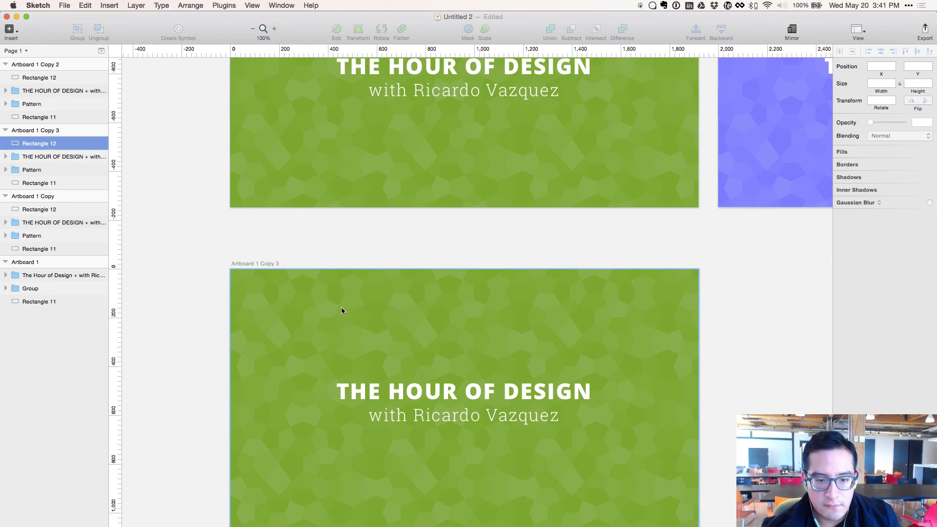
click(25, 166)
key(BackSpace)
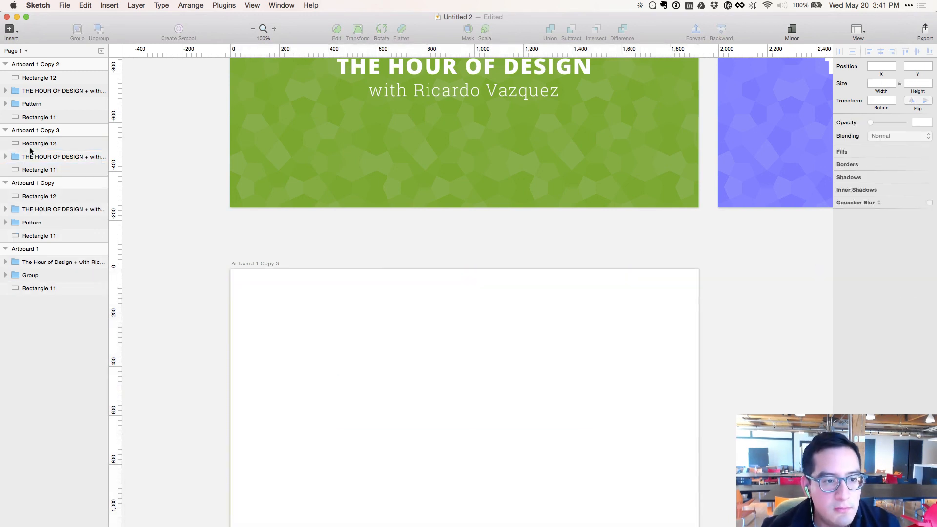
click(32, 145)
key(BackSpace)
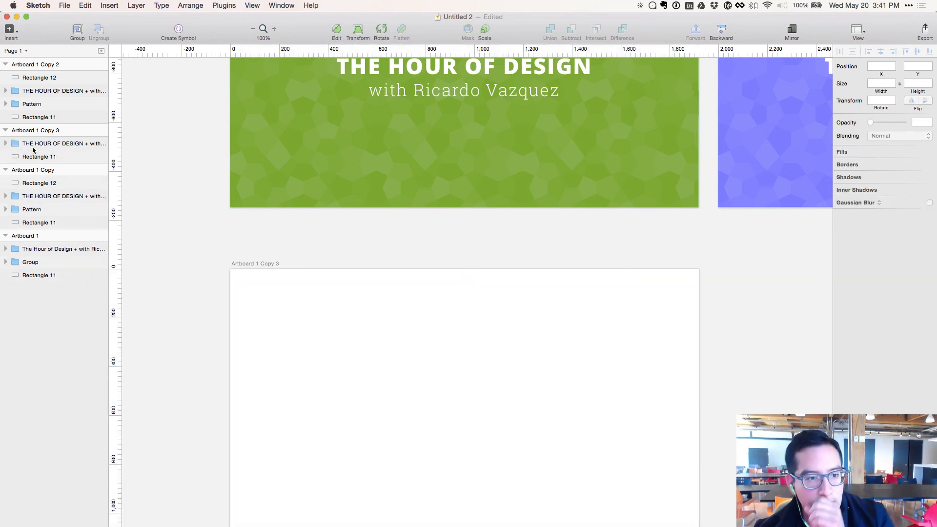
- Switch to Finder and insert 184.jpg from the Splashbox folder into the duplicated artboard in Sketch
click(31, 145)
click(47, 157)
click(47, 145)
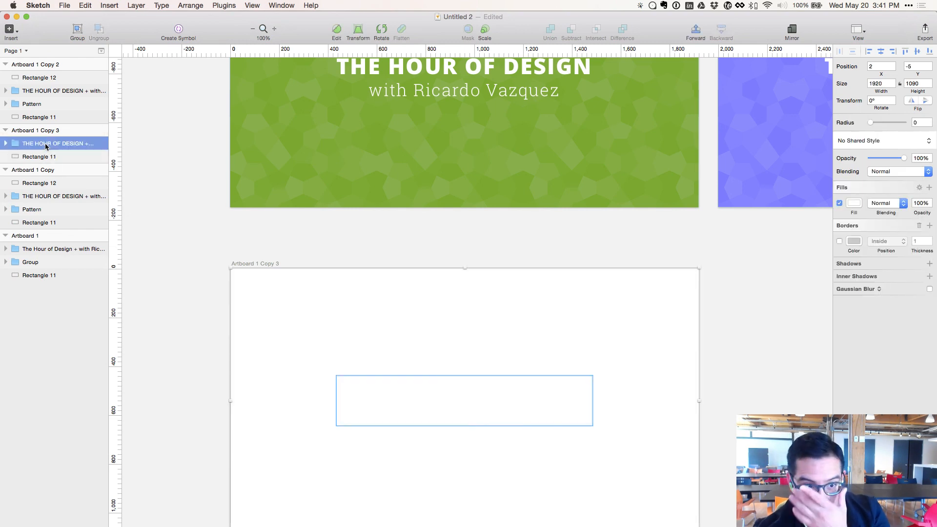
key(super+Tab)
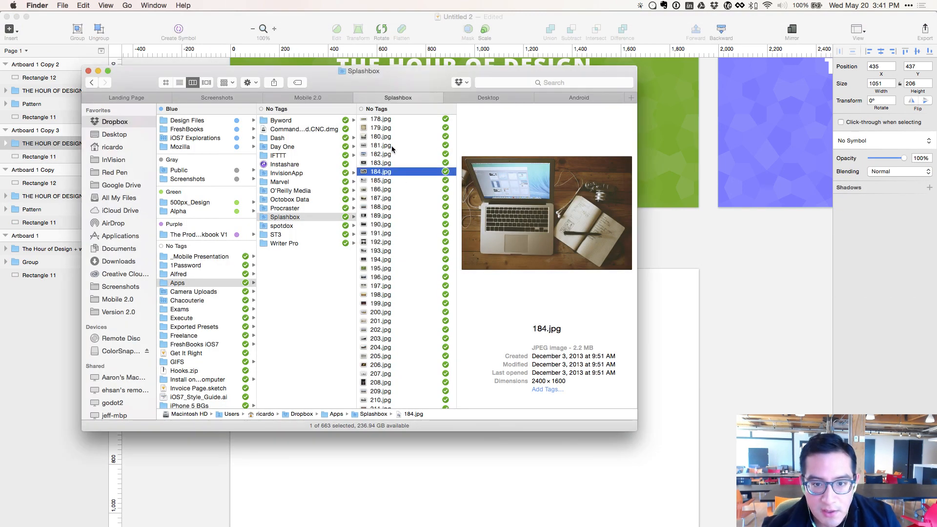
mouse_move(386, 175)
mouse_down()
mouse_move(397, 493)
mouse_move(420, 495)
mouse_up()
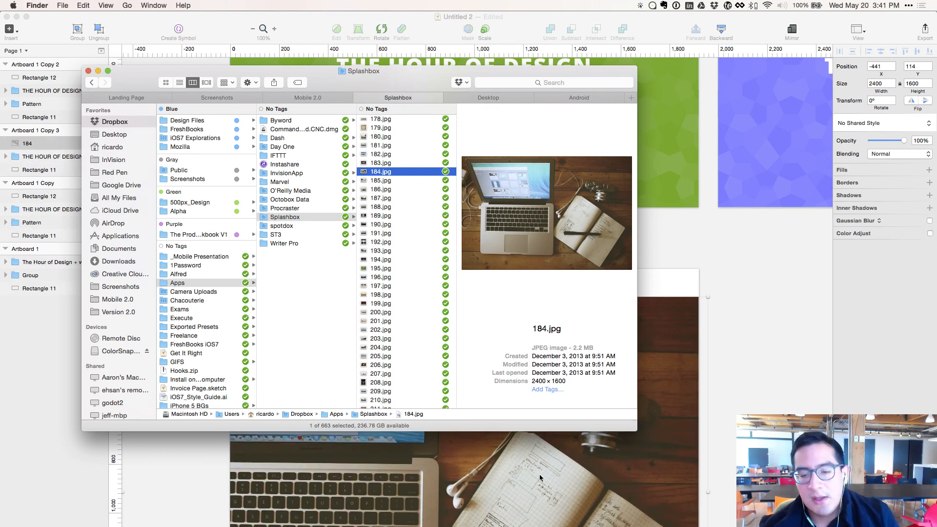
- Scale the laptop photo to about 1977 × 1318 and position it to cover the duplicated artboard
click(539, 473)
drag(526, 460, 568, 391)
key(super+minus)
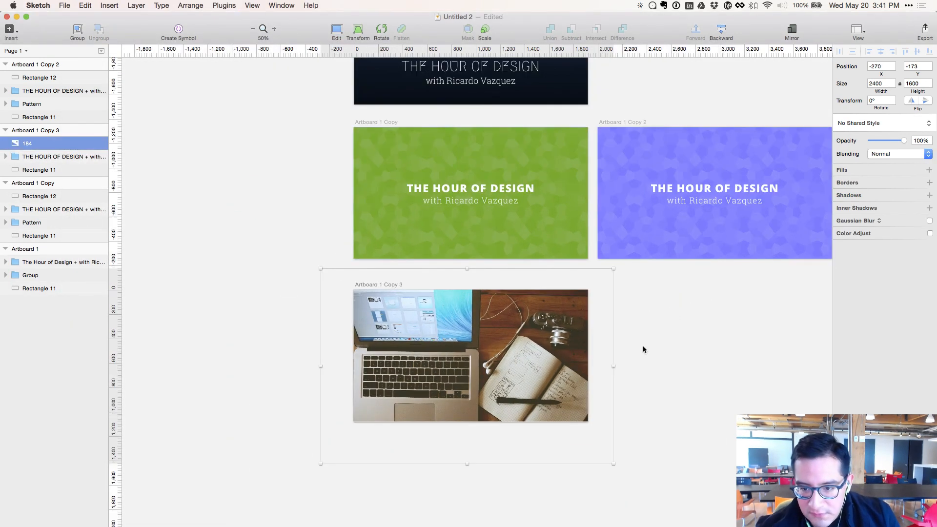
drag(611, 275, 559, 298)
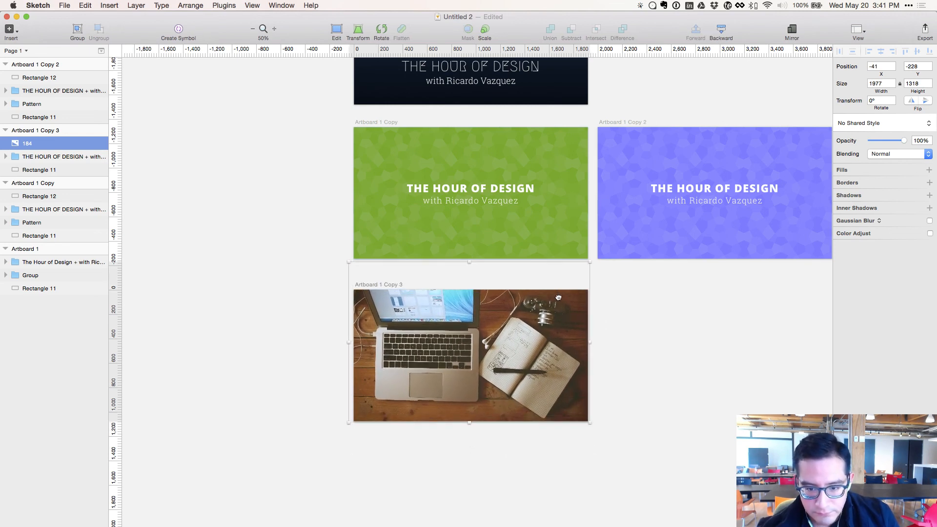
- Bring the THE HOUR OF DESIGN title group in front of the photo and lower it to Y 741
click(68, 156)
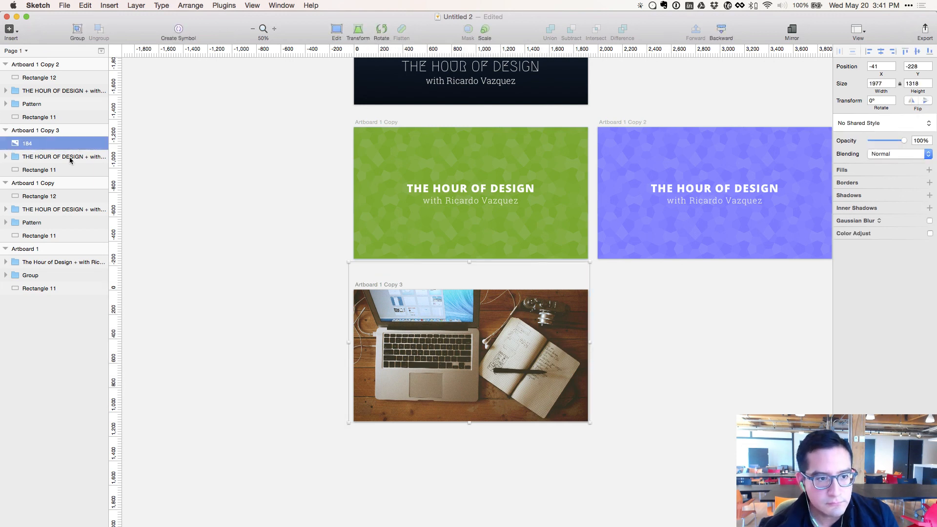
drag(67, 158, 69, 138)
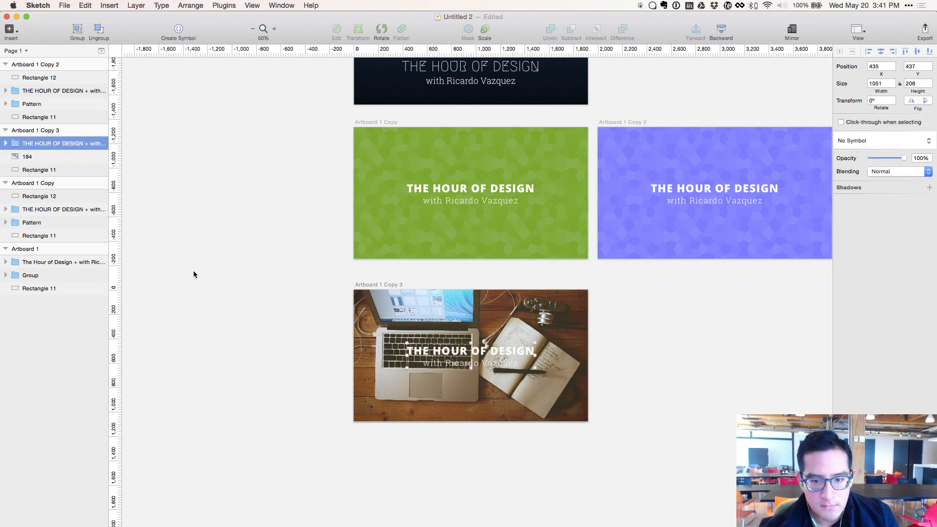
key(super+0)
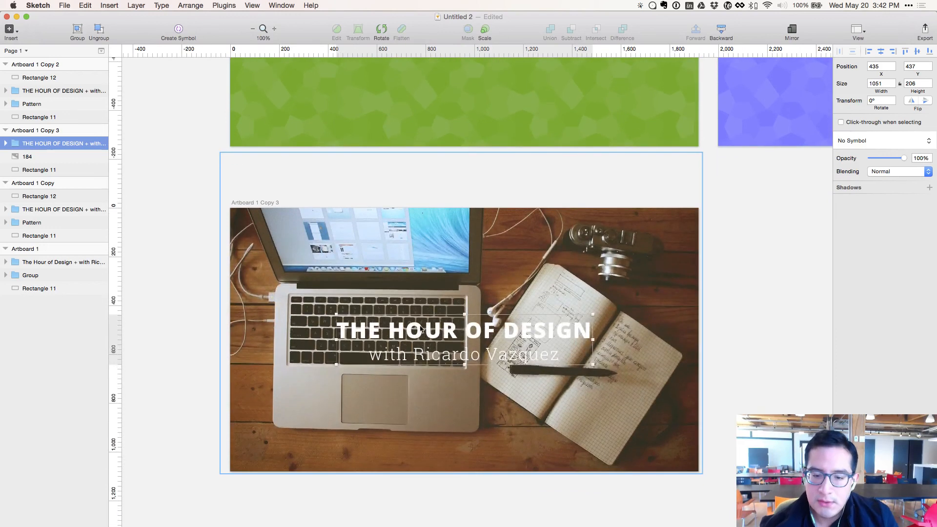
drag(441, 351, 440, 421)
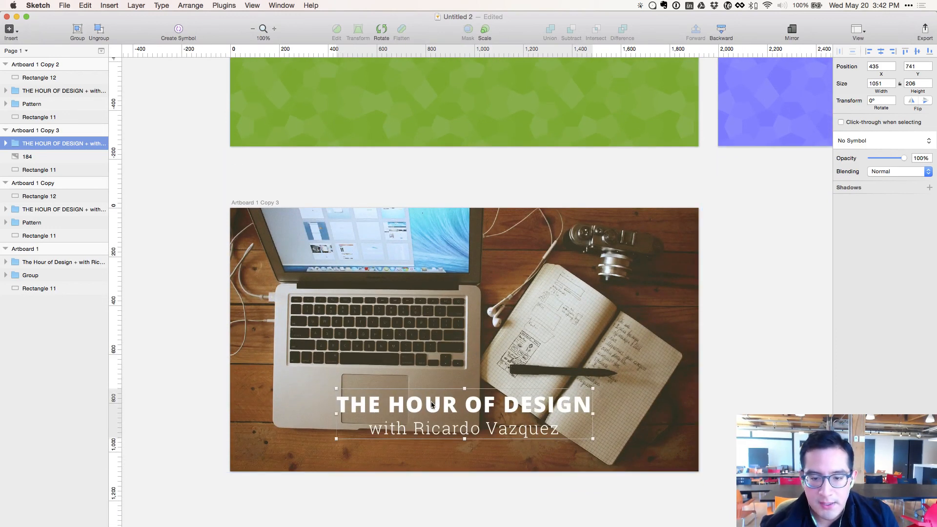
- Try dark grey 4A4A4A, dark blue 274456 and black as text colours for the THE HOUR OF DESIGN title
double_click(429, 404)
double_click(429, 404)
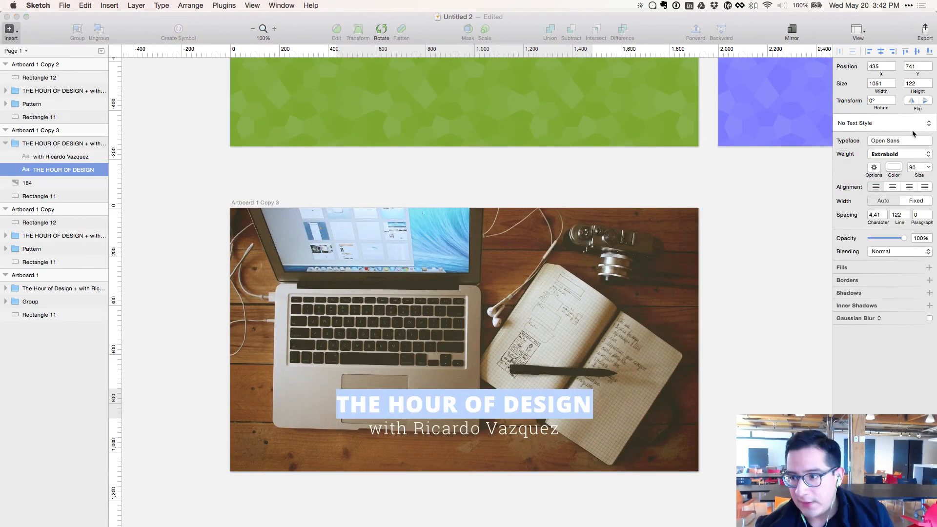
click(893, 167)
click(840, 315)
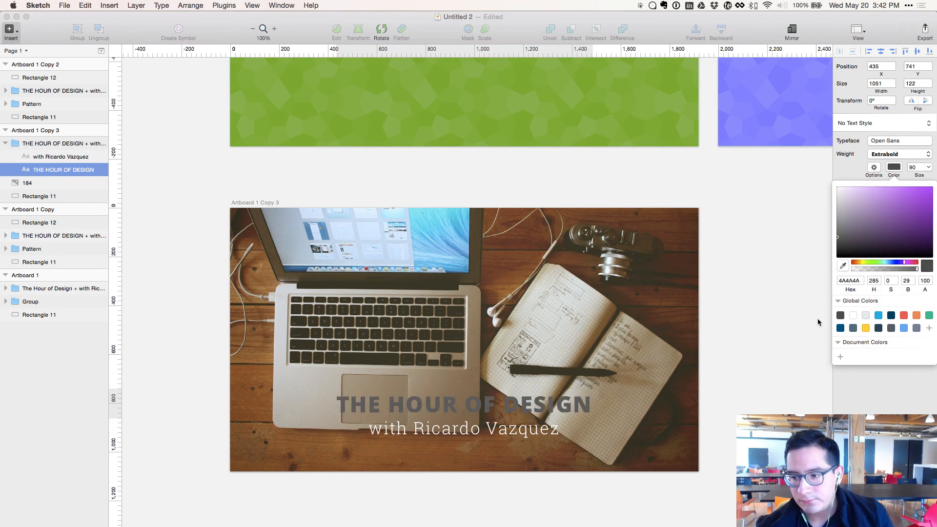
click(903, 328)
click(878, 327)
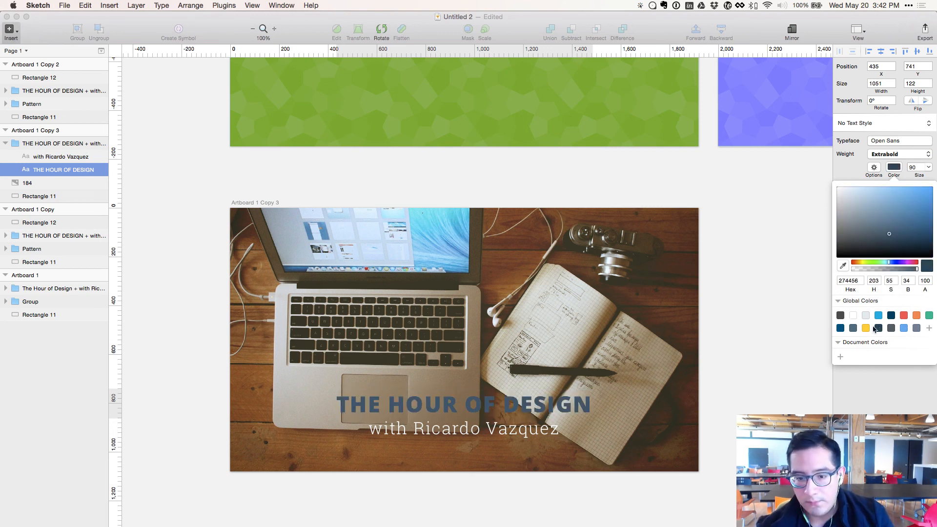
click(890, 316)
drag(887, 254, 808, 311)
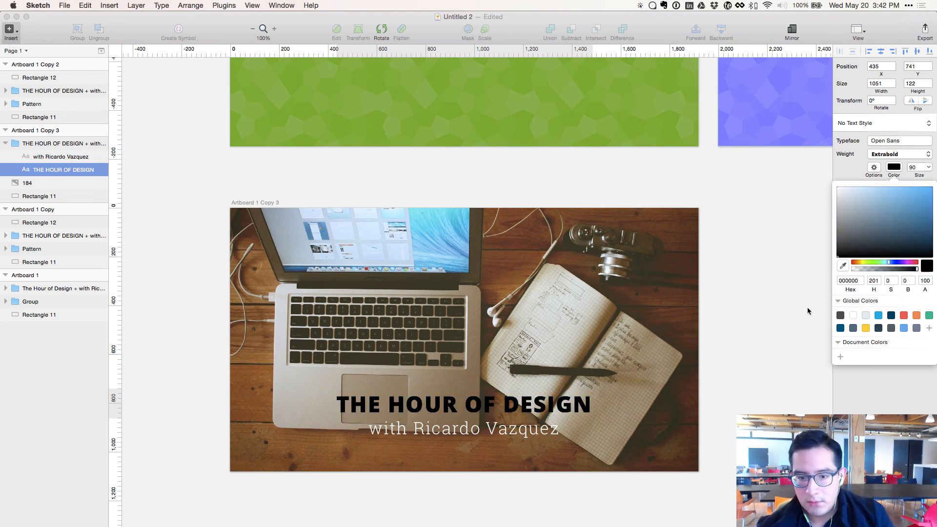
- Set the THE HOUR OF DESIGN title's text colour to hex 161616
click(839, 280)
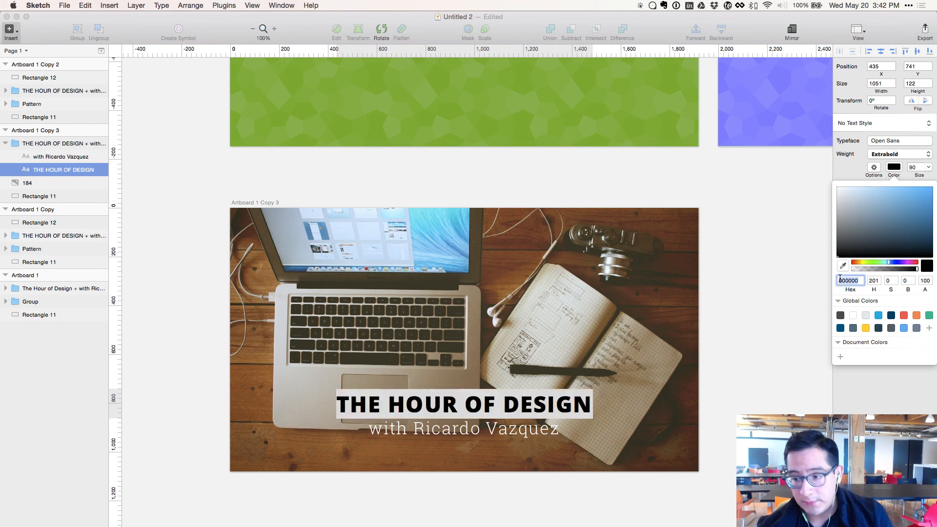
text(16)
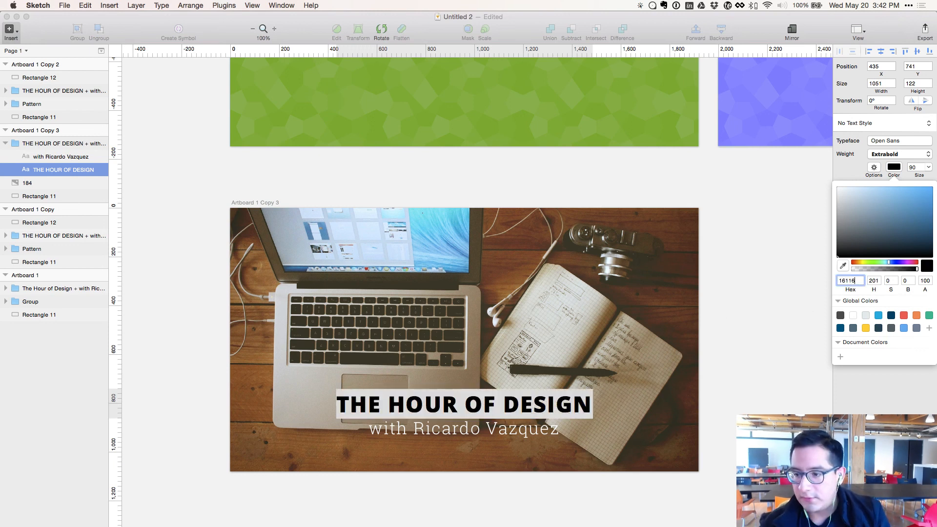
text(116)
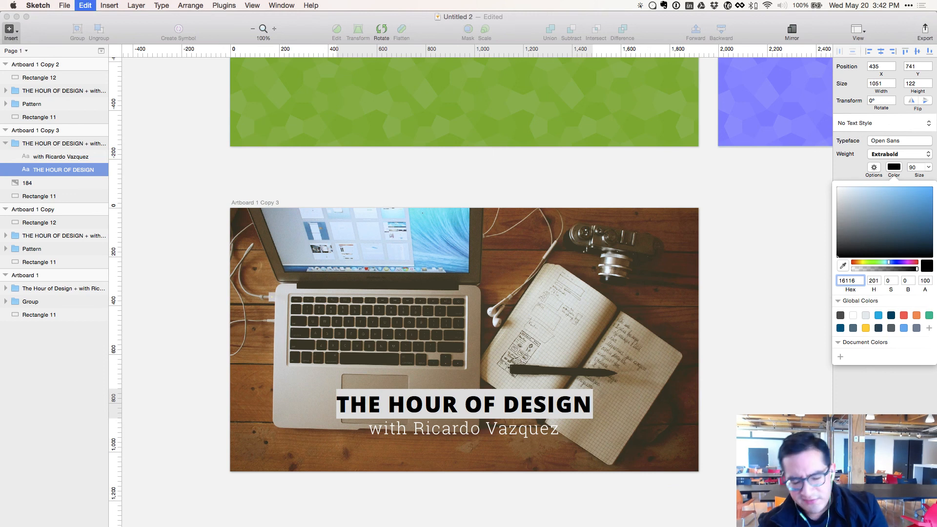
key(BackSpace)
key(BackSpace)
key(BackSpace)
key(BackSpace)
text(616)
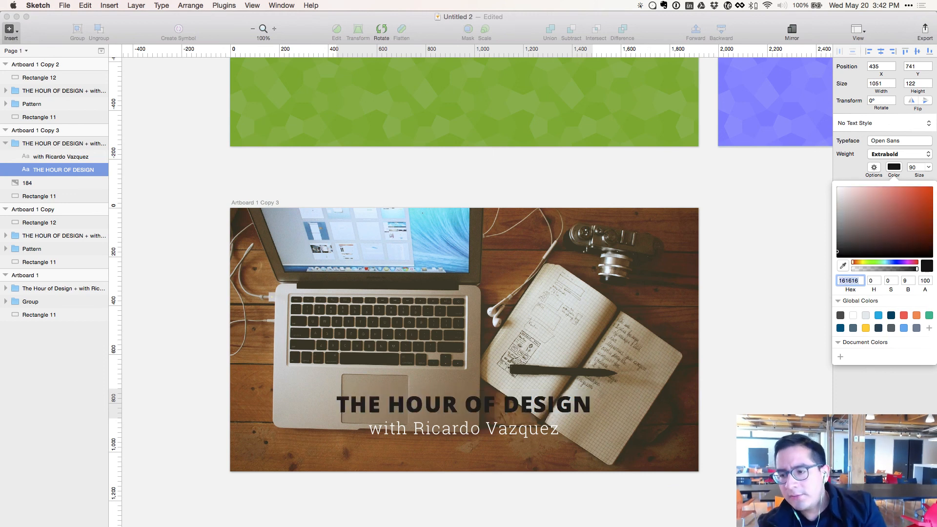
text(16)
- Set the subtitle's text colour under the title to hex 161616 and deselect it
click(527, 436)
click(537, 436)
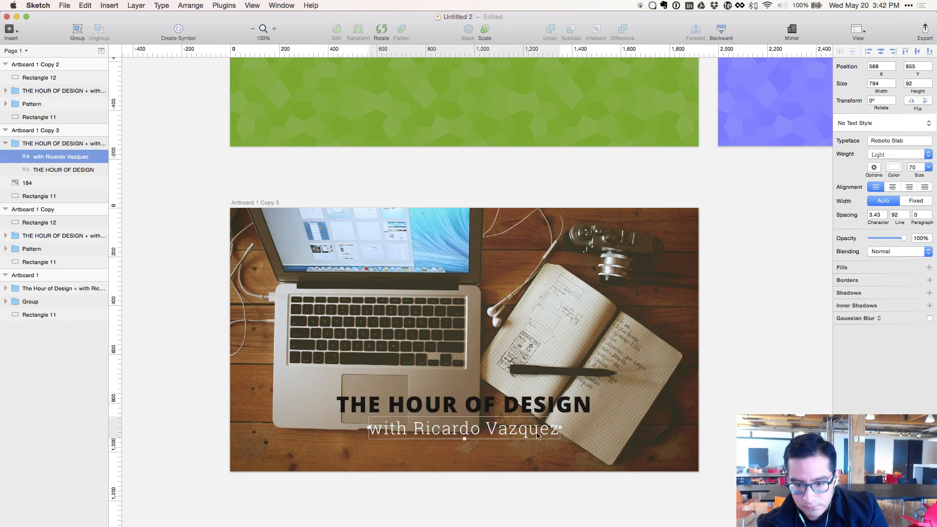
click(894, 167)
click(849, 281)
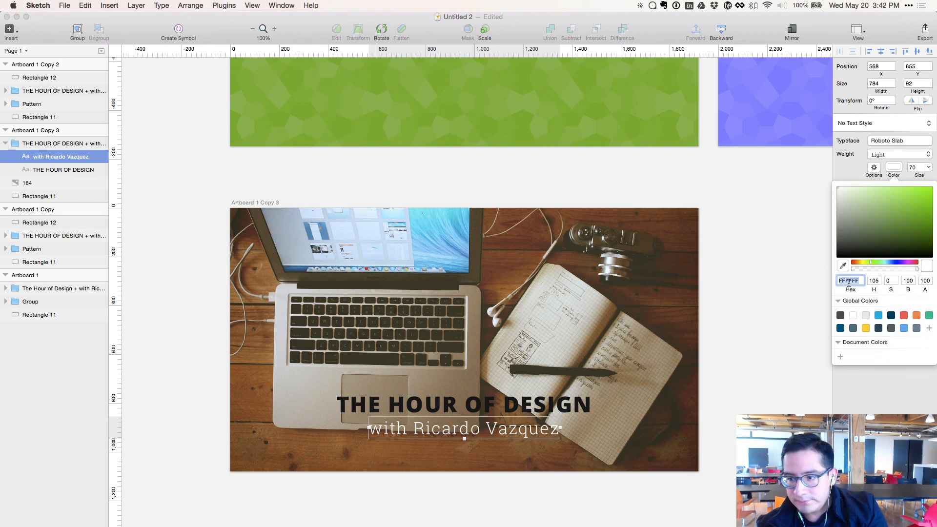
text(161616)
key(Return)
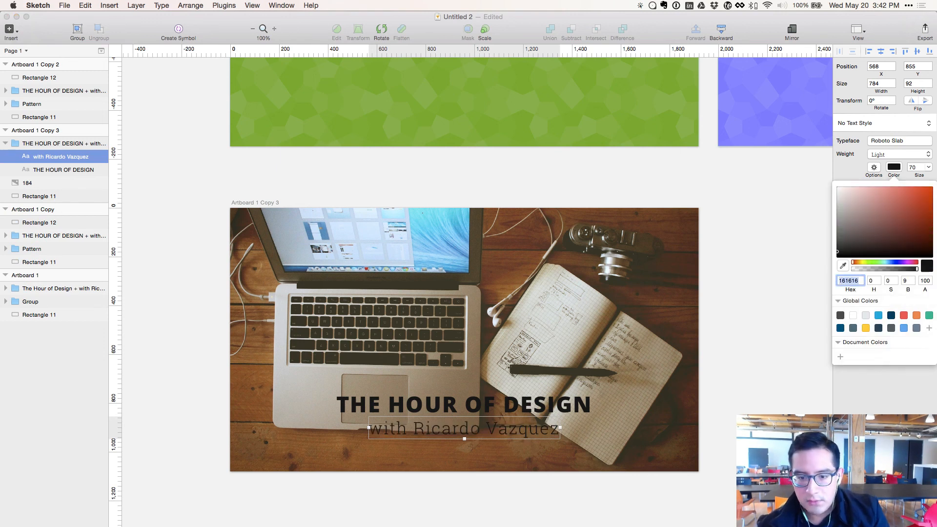
key(Escape)
key(Escape)
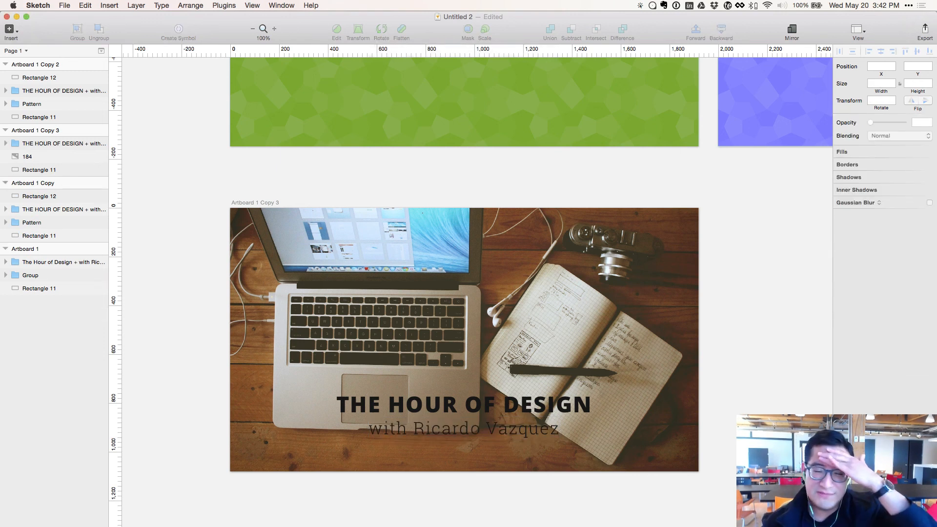
- Change both the THE HOUR OF DESIGN title and its subtitle back to white text
double_click(539, 409)
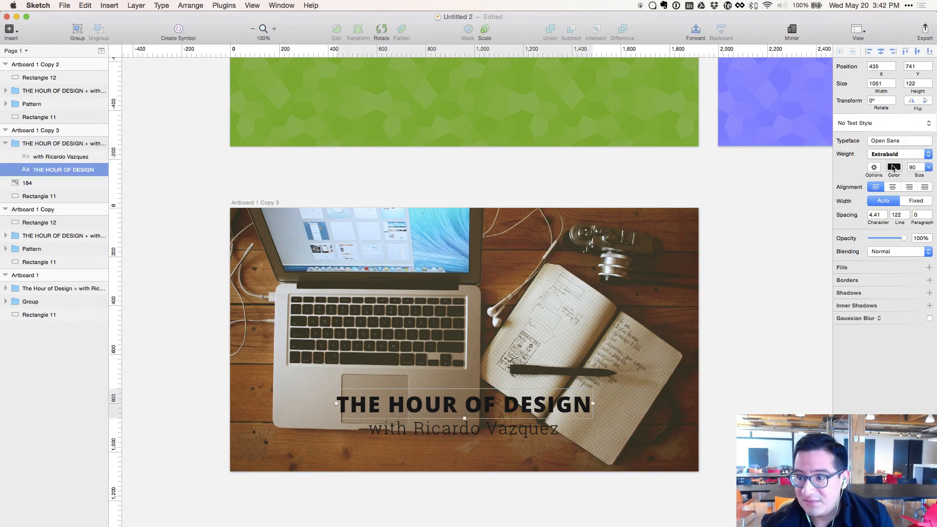
click(894, 167)
drag(841, 191, 768, 157)
key(Escape)
click(473, 432)
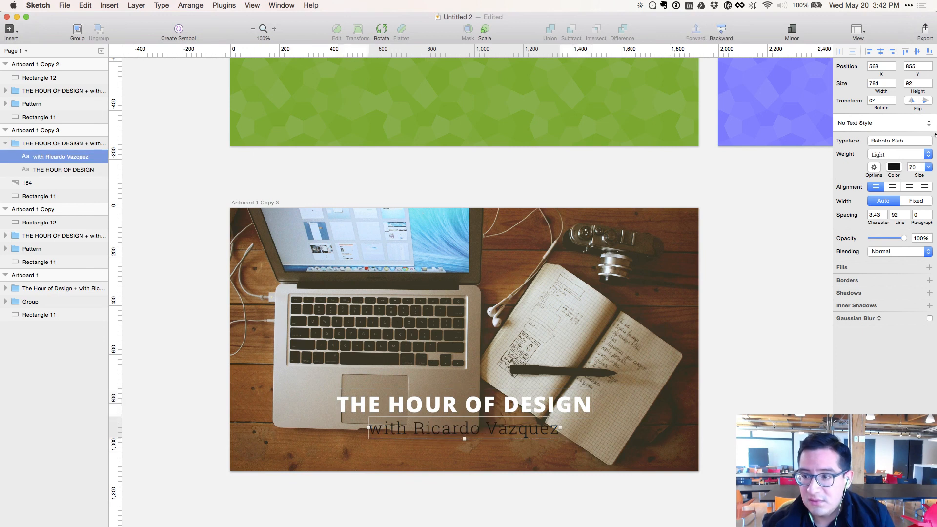
click(891, 169)
click(837, 177)
click(784, 216)
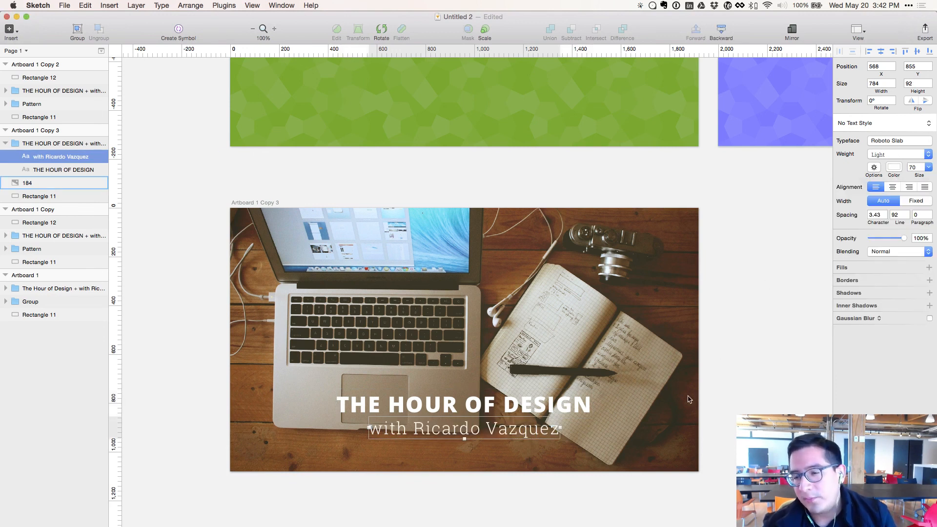
- Nudge the subtitle closer to the title, placing it at Y 848
click(481, 432)
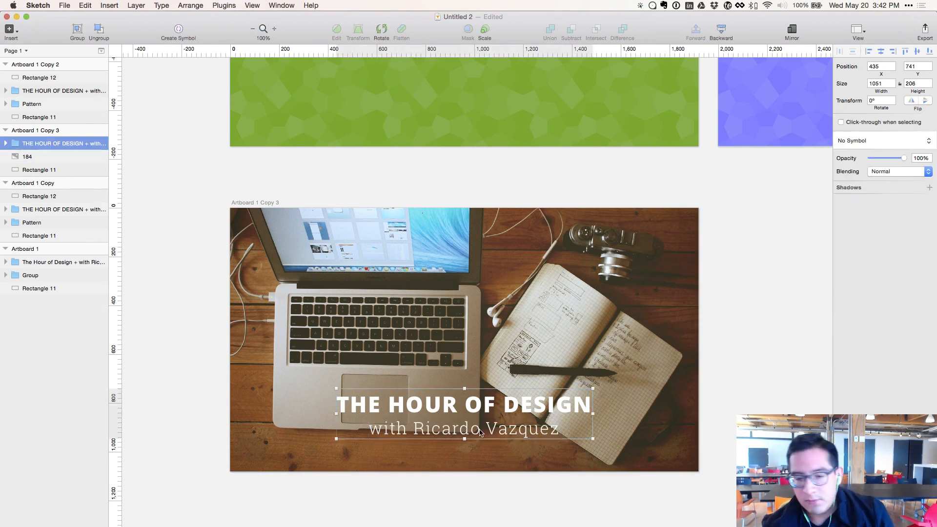
double_click(480, 432)
key(shift+Up)
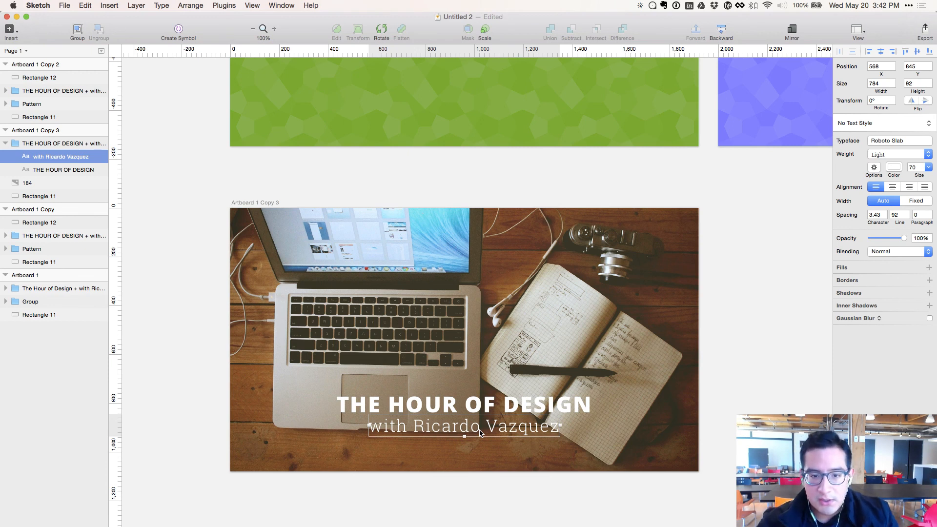
click(470, 498)
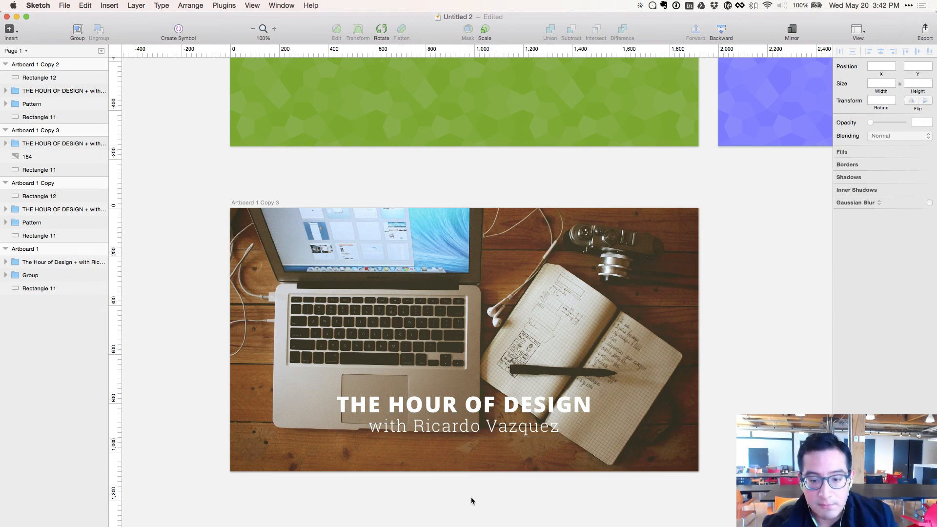
click(462, 435)
key(Down)
key(Down)
key(Down)
key(Down)
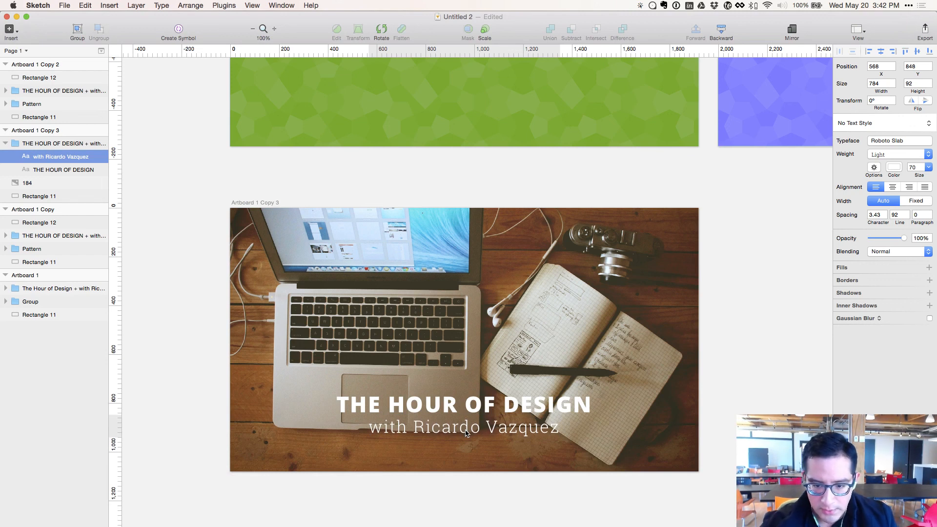
- Try the whole title group lower on the photo, then return it to Y 741
click(448, 423)
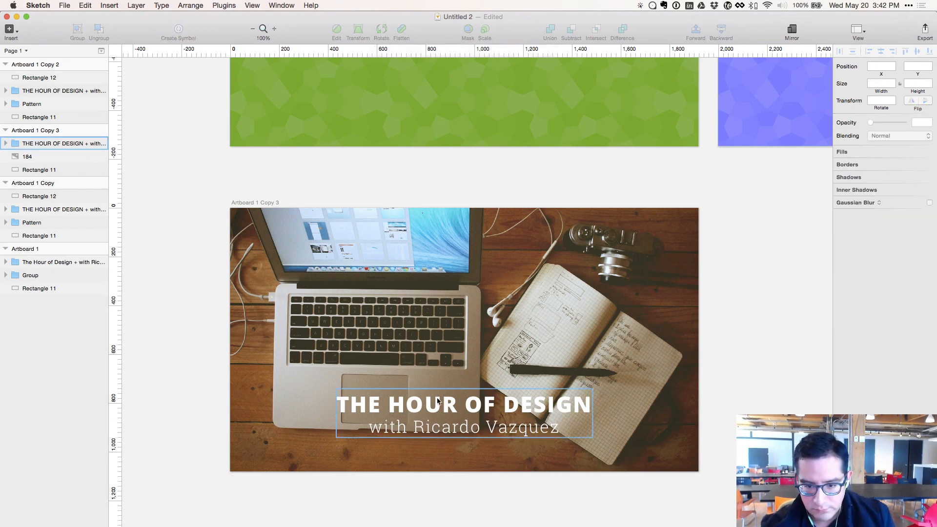
key(shift+Down)
key(shift+Down)
key(shift+Down)
key(shift+Up)
key(shift+Up)
key(shift+Up)
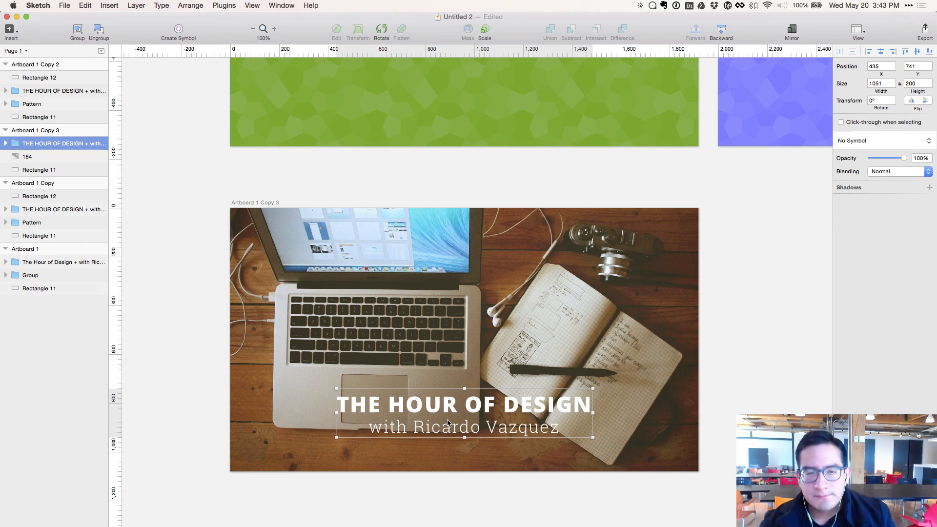
key(Escape)
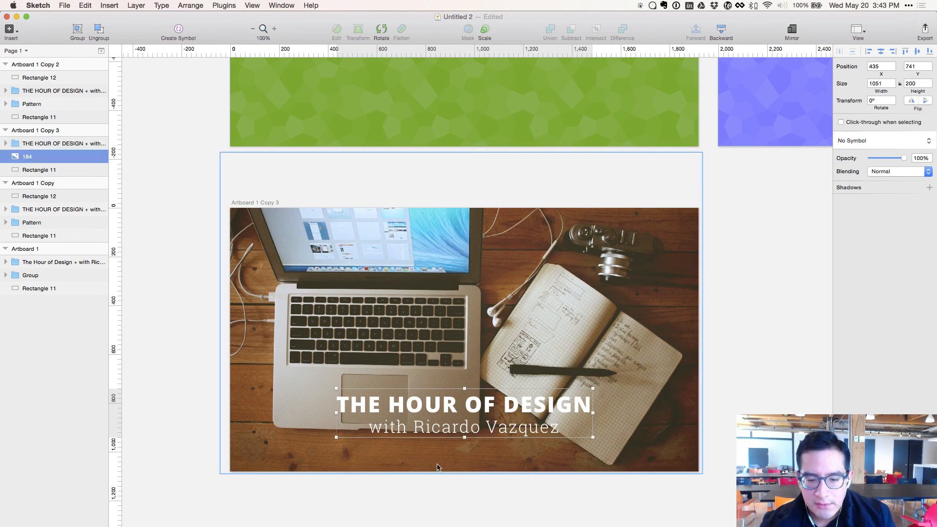
- Draw a rectangle about 1985 × 1123 covering the photo artboard and fill it with dark grey 4A4A4A
key(super+minus)
click(420, 370)
key(super+plus)
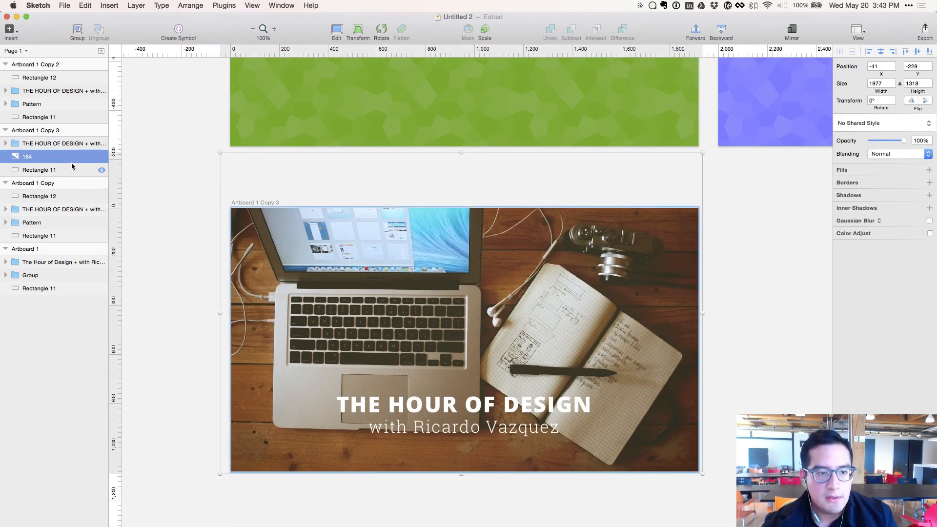
key(a)
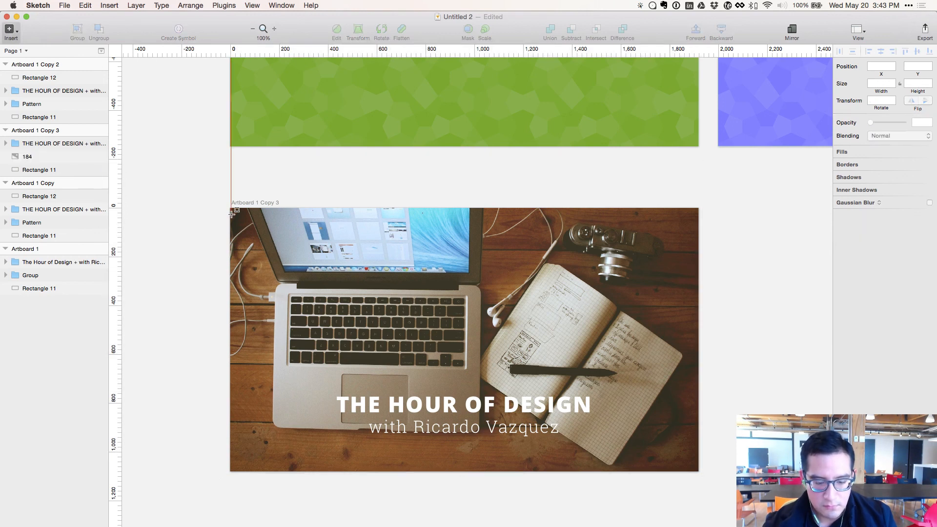
drag(220, 200, 704, 473)
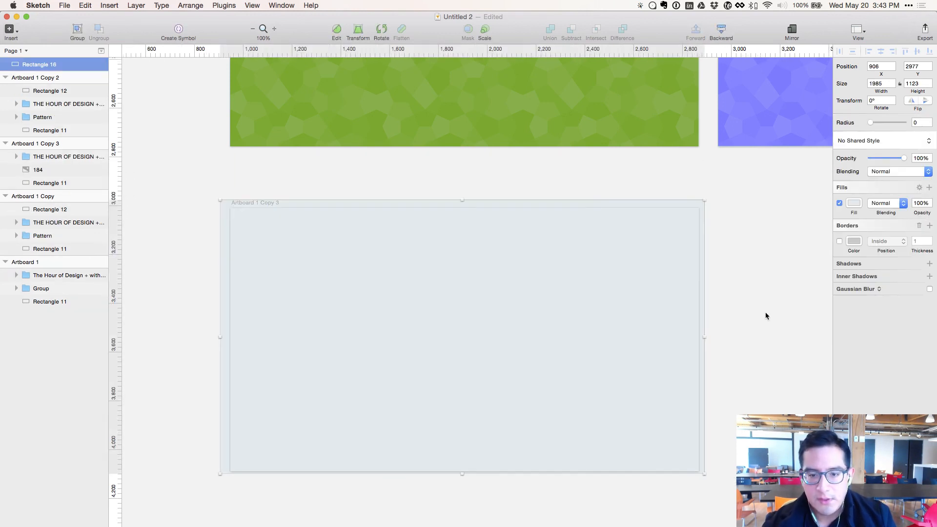
click(854, 204)
click(840, 363)
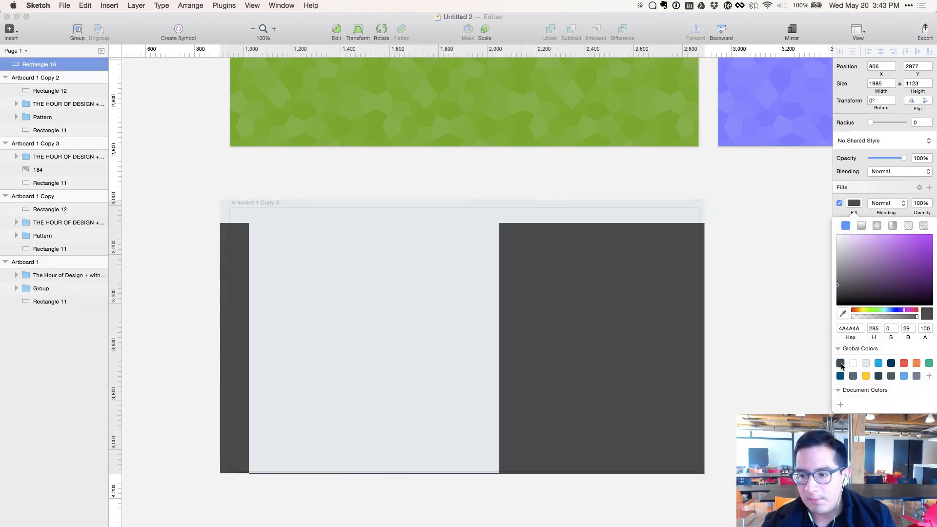
- Set the rectangle's blending to Multiply, align it to the artboard's upper-left corner and resize it to about 1924 × 1074
click(873, 174)
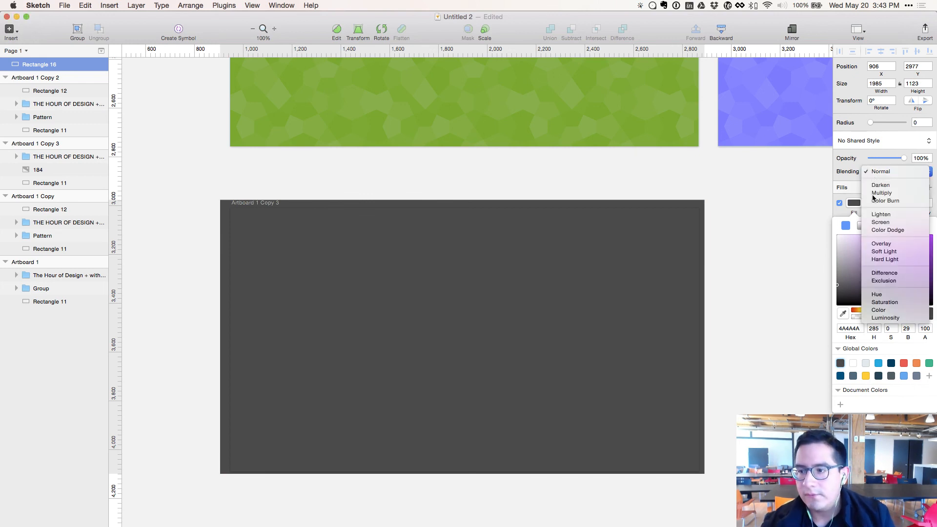
click(876, 189)
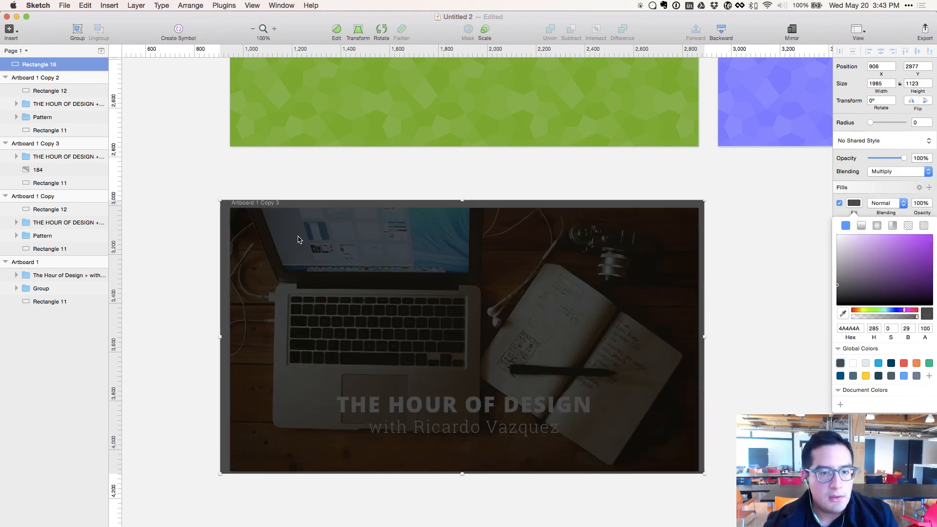
drag(306, 245, 316, 253)
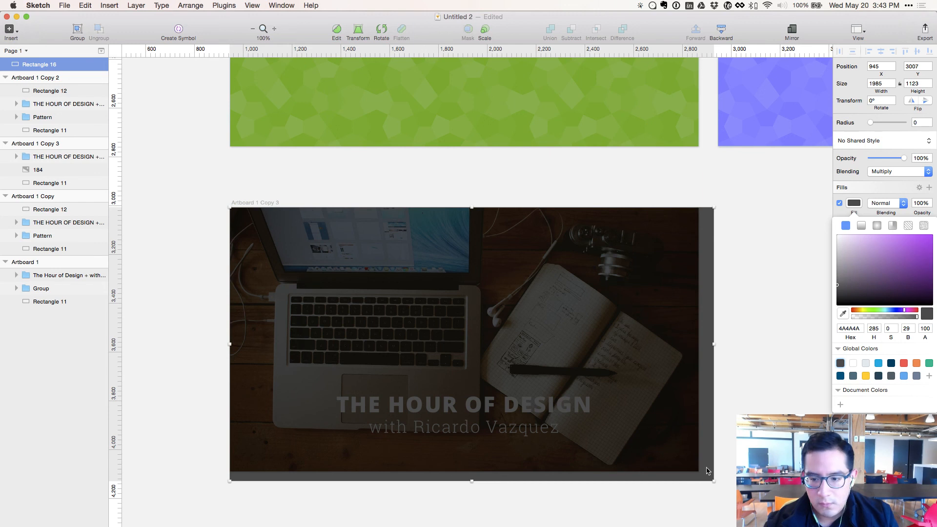
drag(714, 482, 697, 470)
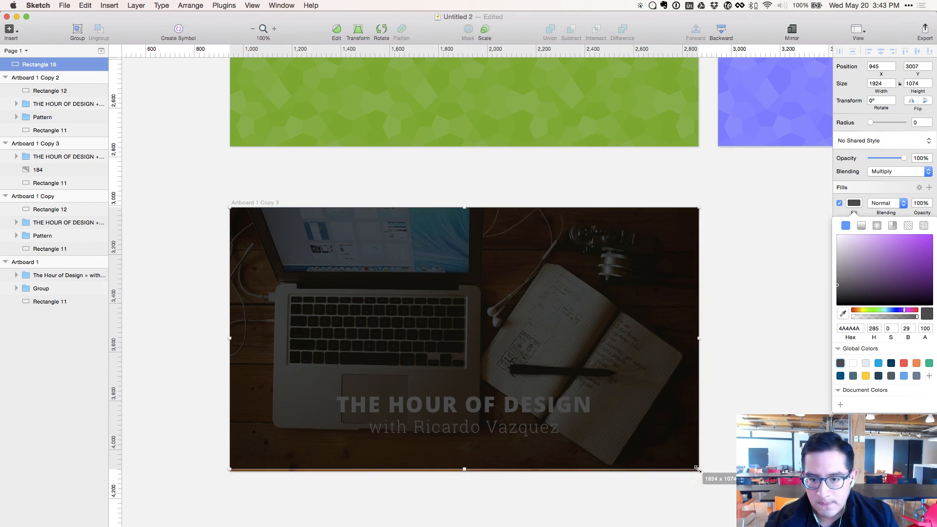
- Change the overlay rectangle's blending mode to Hue and its fill to black 000000
click(878, 172)
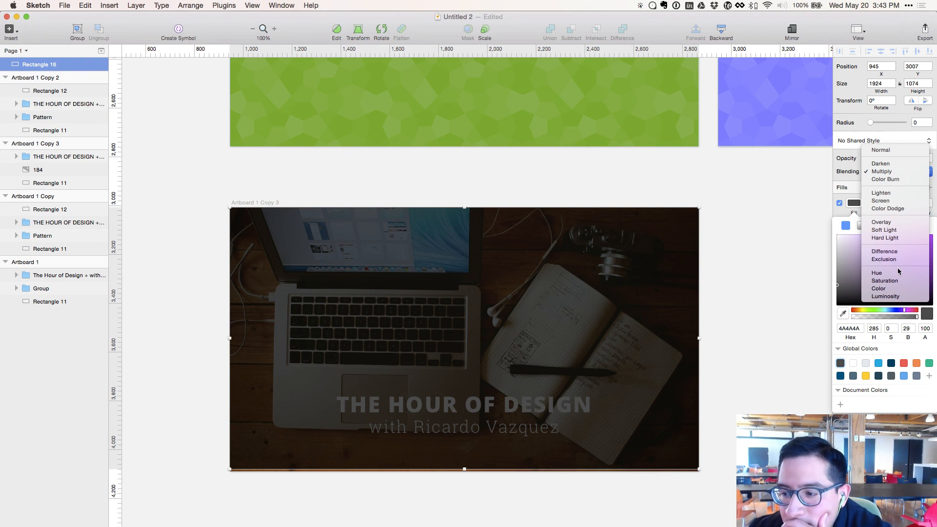
click(873, 272)
drag(863, 259, 850, 324)
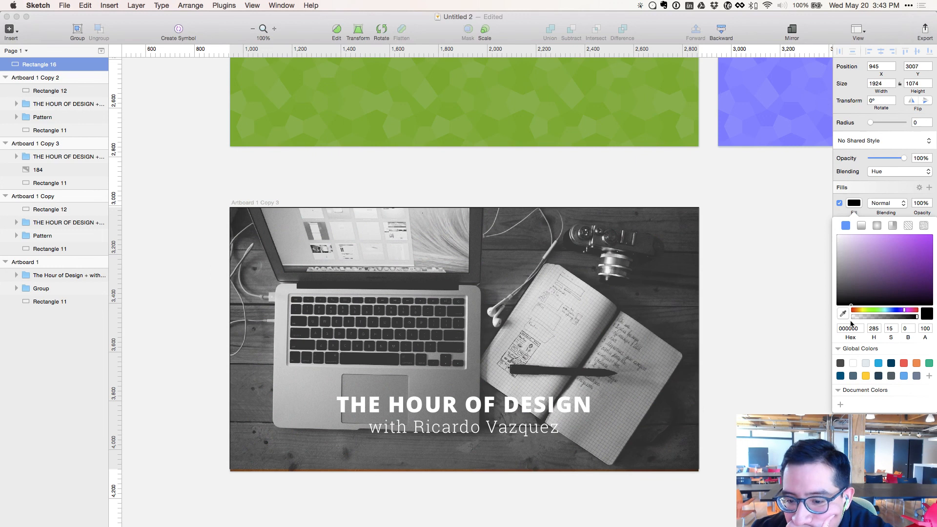
click(153, 230)
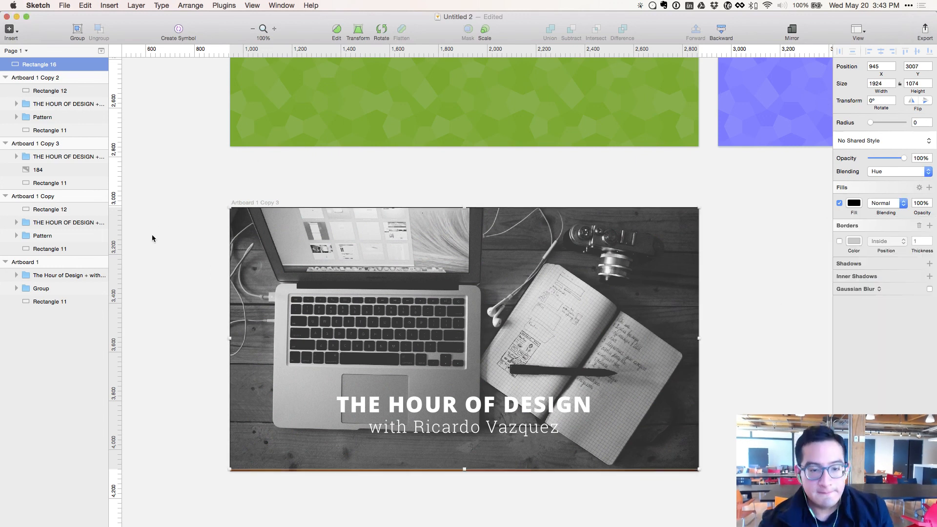
- Move the black overlay rectangle into Artboard 1 Copy 3, above the title group
click(130, 273)
click(373, 334)
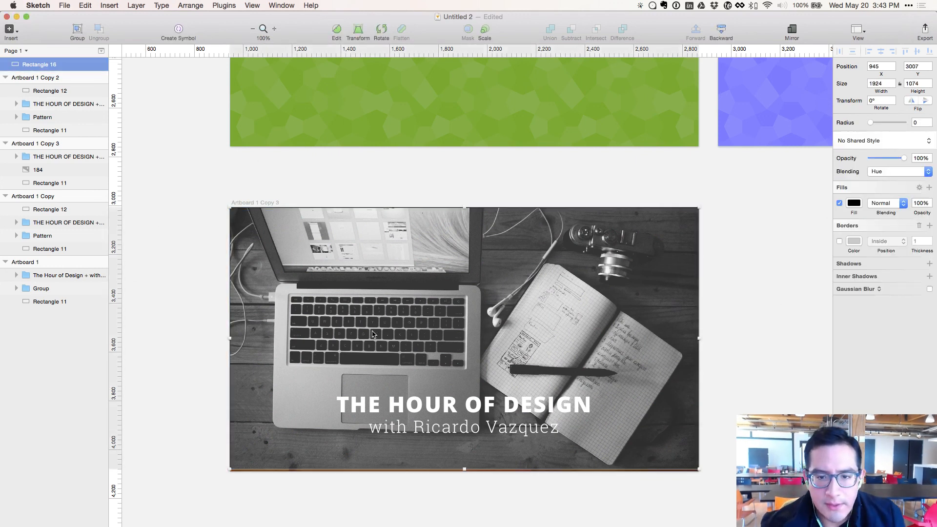
click(373, 334)
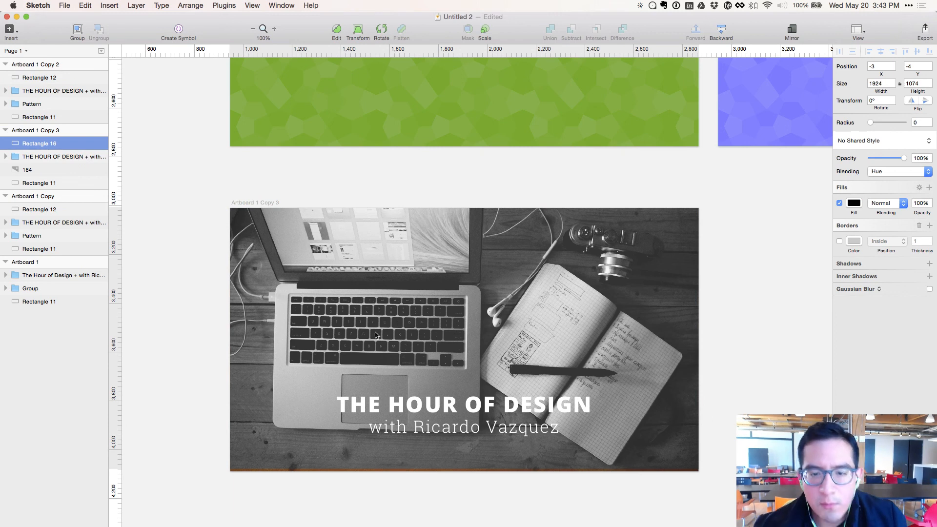
- Set the black overlay rectangle's height to 1101 so it covers the photo down to the artboard's lower edge
drag(601, 321, 605, 319)
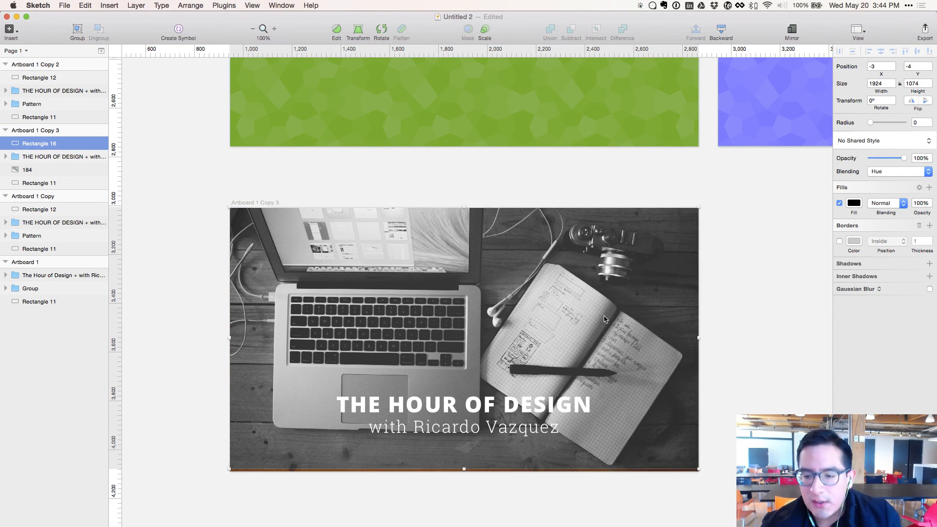
click(877, 87)
key(Tab)
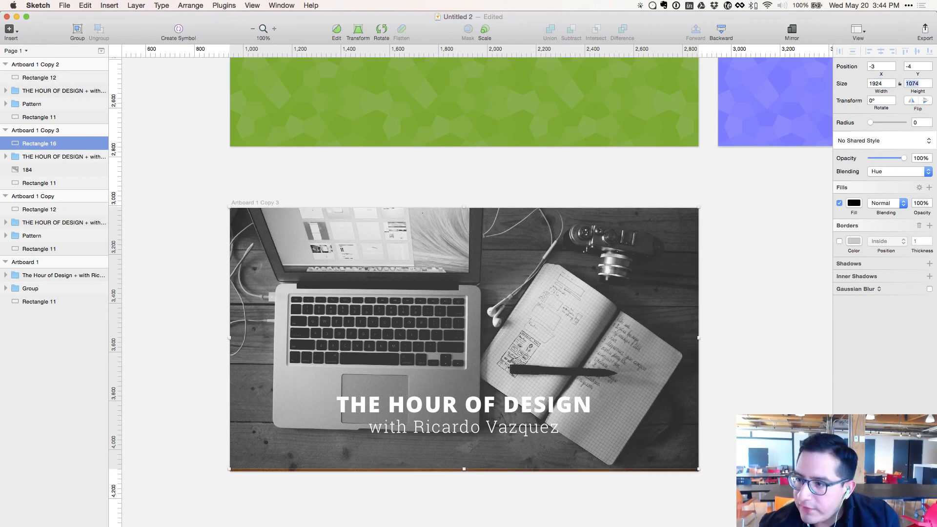
text(1081)
key(Return)
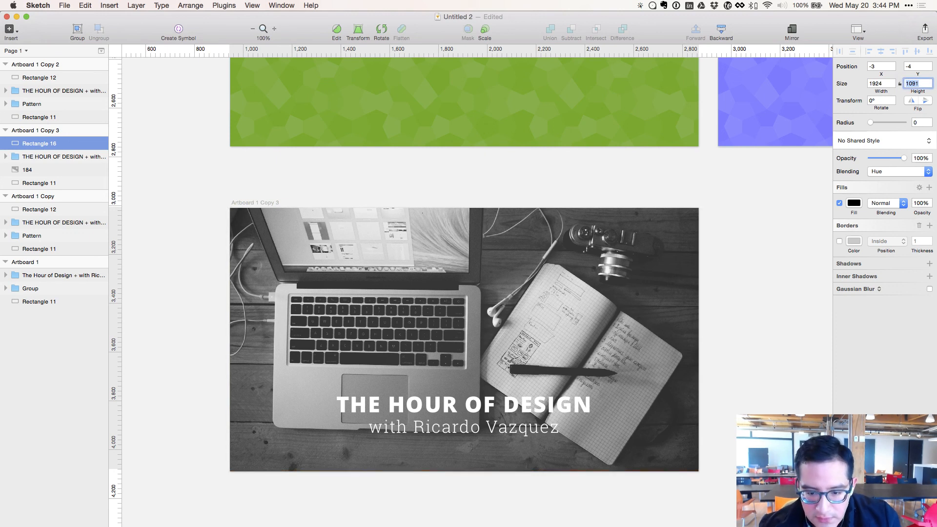
text(1101)
key(Return)
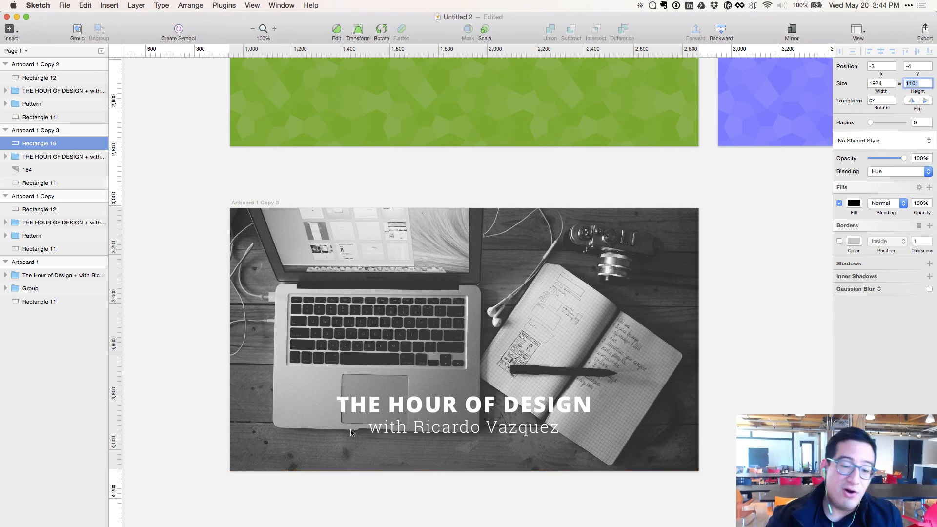
- Lock the black overlay rectangle in Artboard 1 Copy 3
click(132, 385)
click(426, 405)
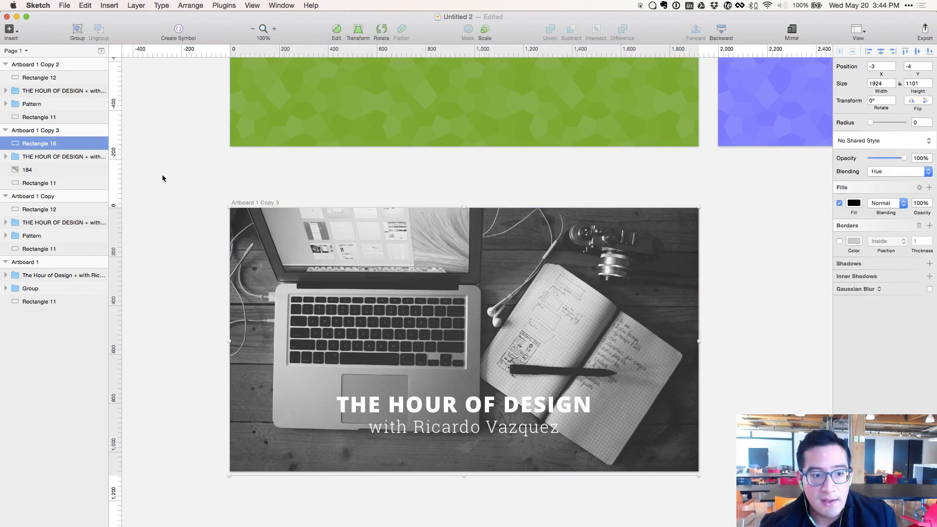
key(super+shift+l)
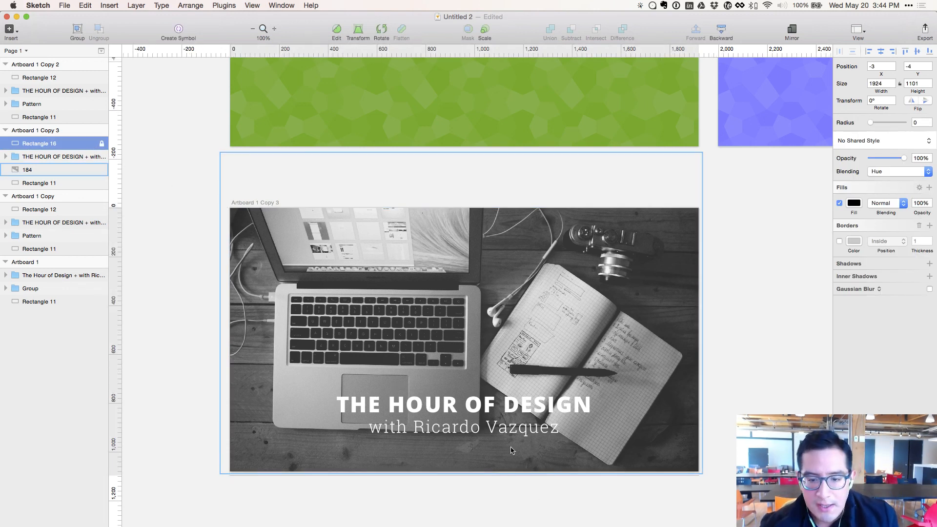
- Add a shadow with X 0, Y 2 and blur 4 to the THE HOUR OF DESIGN text on the photo artboard
double_click(464, 405)
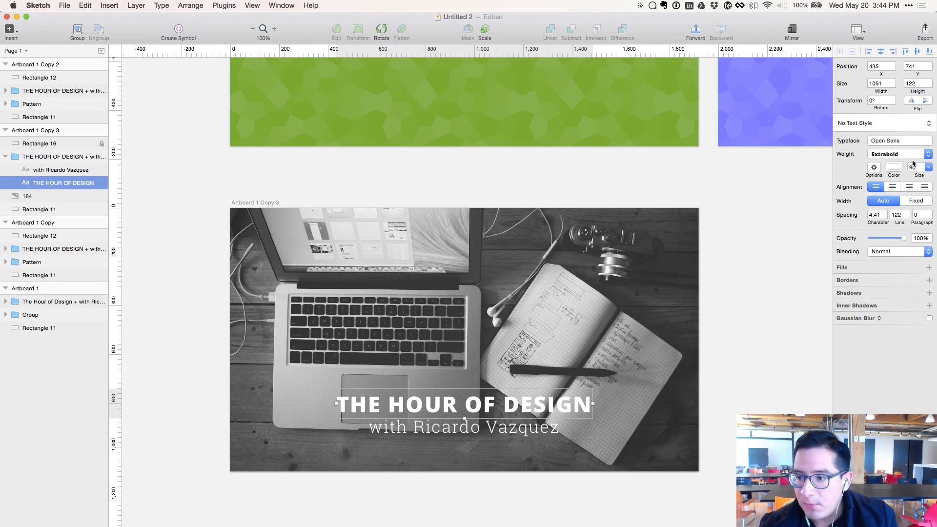
click(850, 292)
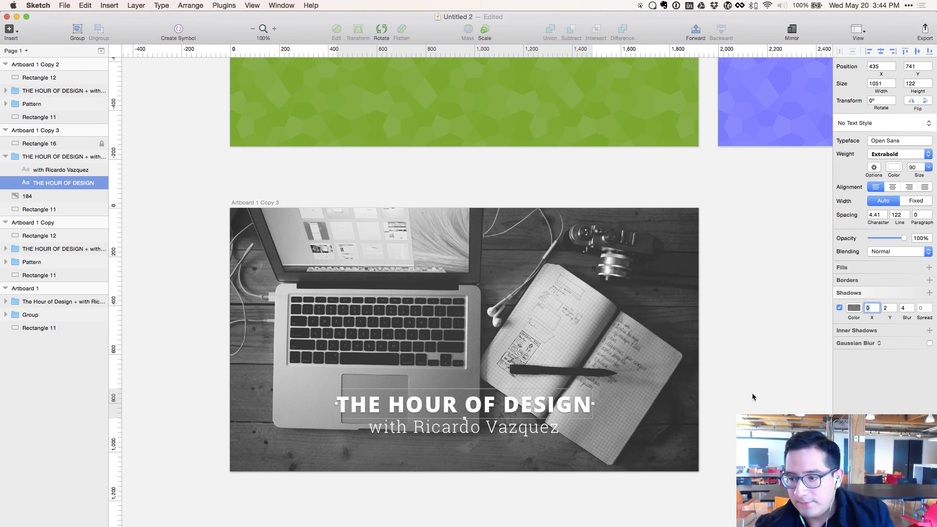
click(464, 428)
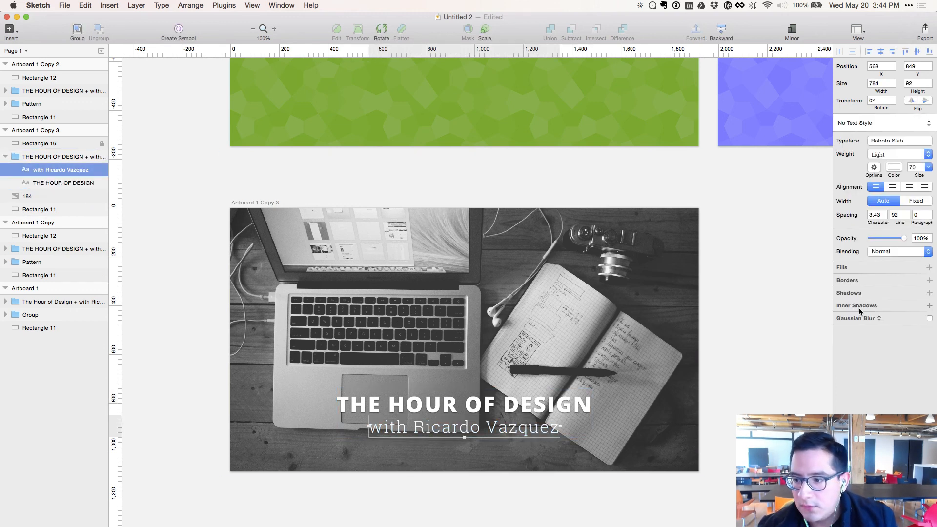
click(590, 477)
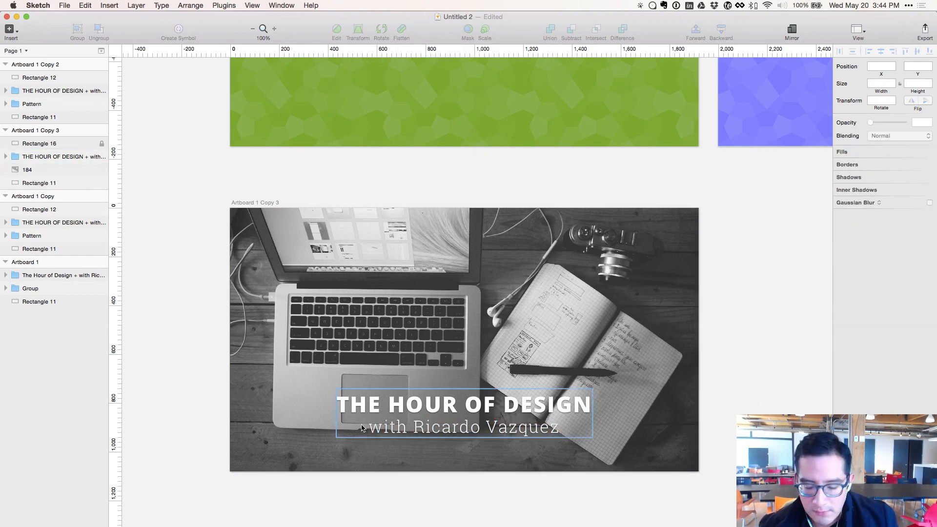
scroll(464, 363, up, 5)
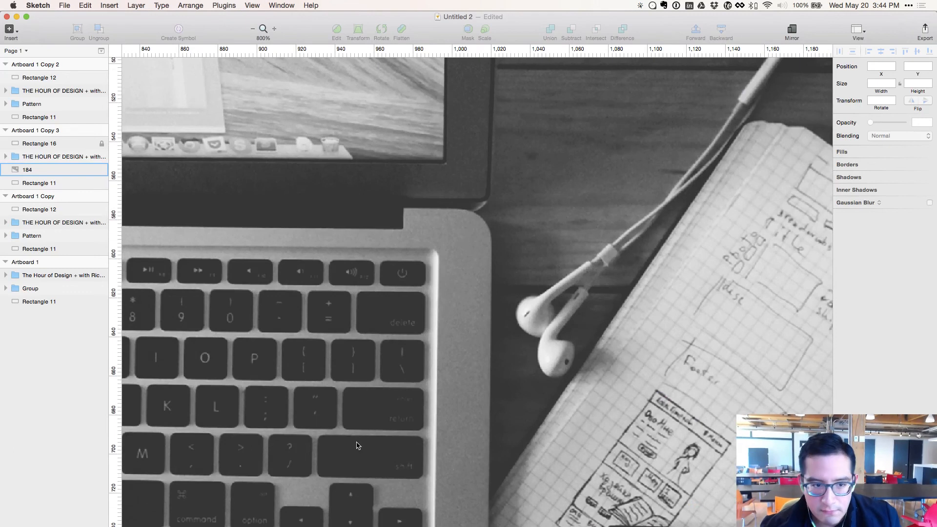
- Nudge the title group on the photo artboard vertically to Y 761
scroll(356, 424, down, 3)
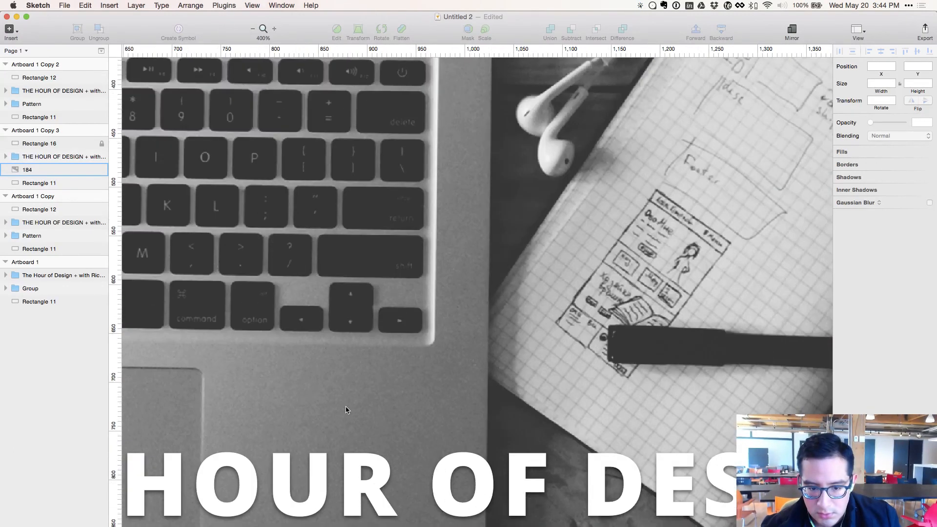
scroll(345, 410, down, 5)
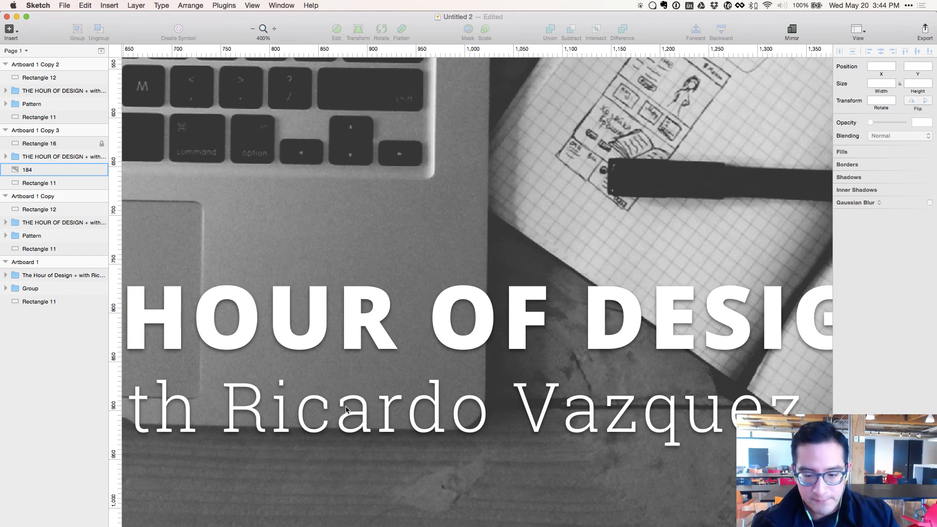
key(super+minus)
key(super+minus)
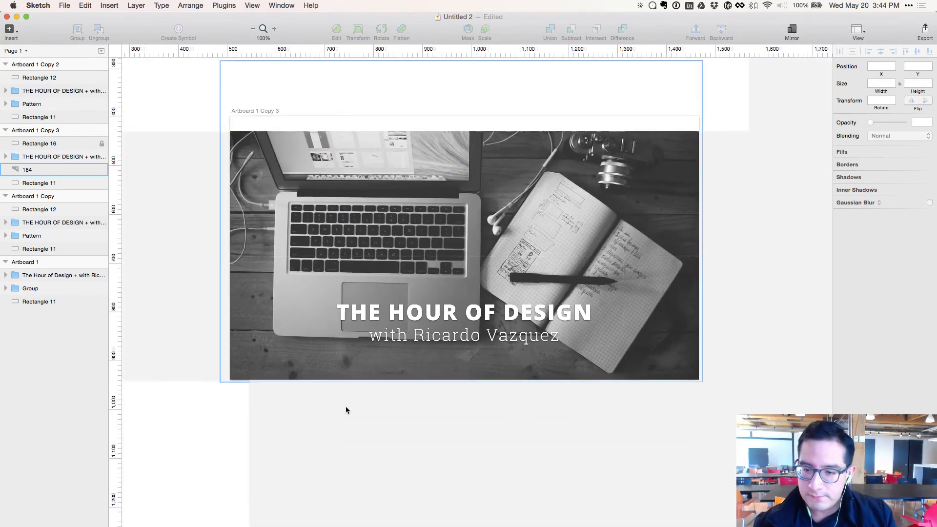
key(super+minus)
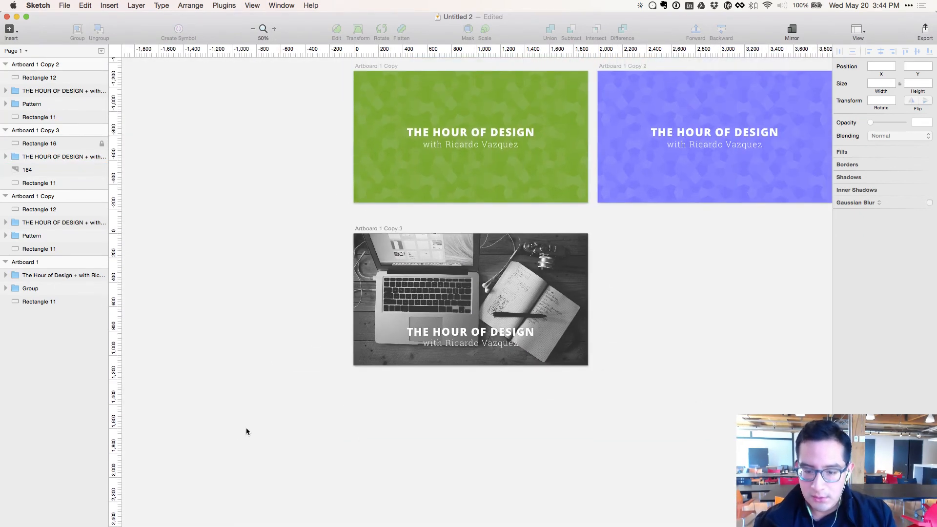
key(super+plus)
click(409, 388)
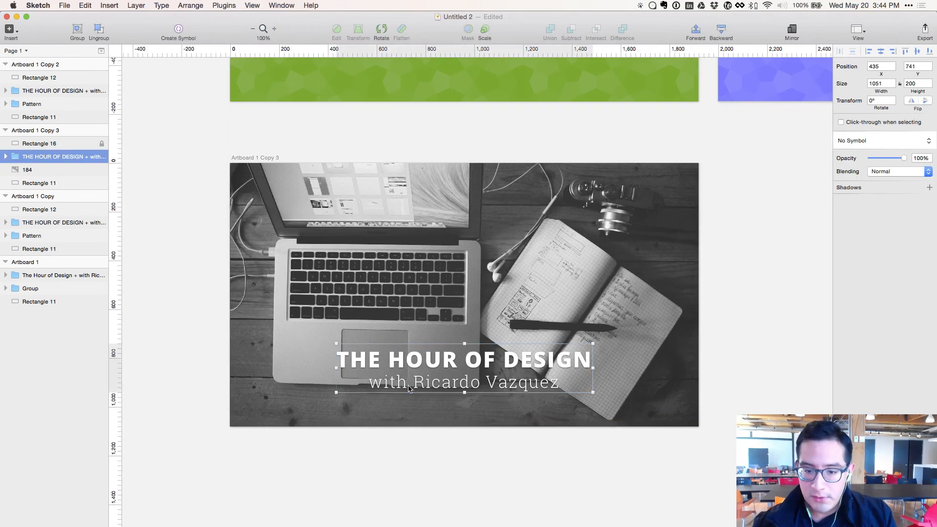
key(shift+Up)
key(shift+Up)
key(shift+Up)
key(shift+Up)
key(shift+Up)
key(shift+Up)
key(shift+Up)
key(shift+Down)
key(shift+Down)
key(shift+Down)
key(shift+Down)
key(shift+Down)
key(shift+Down)
key(shift+Down)
key(shift+Down)
key(shift+Down)
key(shift+Down)
key(shift+Down)
key(shift+Down)
key(shift+Down)
key(shift+Down)
key(shift+Down)
key(shift+Down)
key(shift+Down)
key(shift+Down)
key(shift+Down)
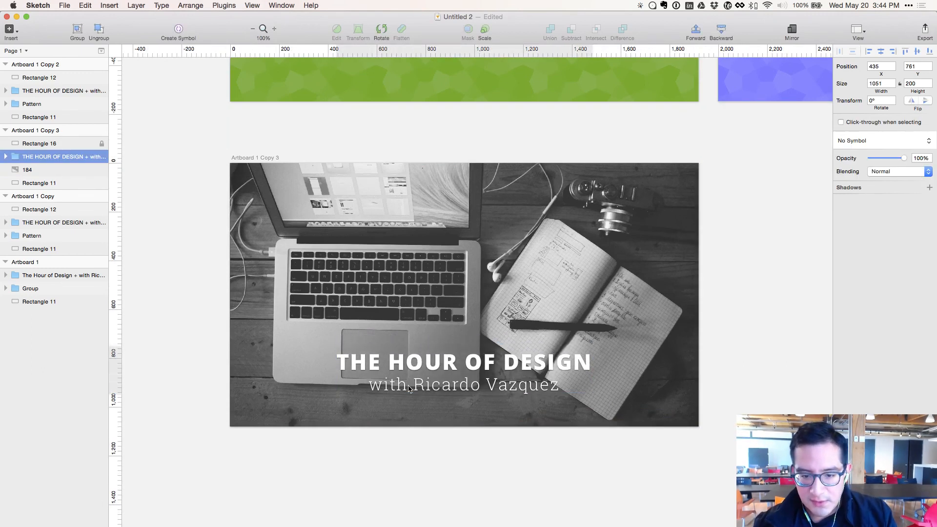
- Move the "THE HOUR OF DESIGN" title group up to Y 41 on the photo artboard
key(shift+Up)
key(shift+Up)
key(shift+Up)
key(shift+Up)
key(shift+Up)
key(shift+Up)
key(shift+Up)
key(shift+Up)
key(shift+Up)
key(shift+Up)
key(shift+Up)
key(shift+Up)
key(shift+Up)
key(shift+Up)
key(shift+Up)
key(shift+Up)
key(shift+Up)
key(shift+Up)
key(shift+Up)
key(shift+Up)
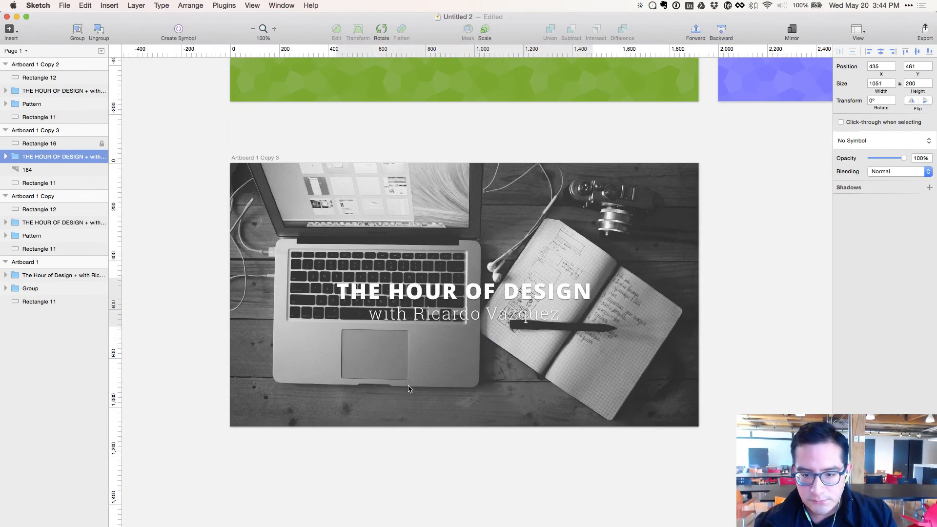
key(shift+Up)
key(shift+Up)
key(shift+Up)
key(shift+Up)
key(shift+Up)
key(shift+Up)
key(shift+Up)
key(shift+Up)
key(shift+Up)
key(shift+Up)
key(shift+Up)
key(shift+Up)
key(shift+Up)
key(shift+Up)
key(shift+Up)
key(shift+Up)
key(shift+Up)
key(shift+Up)
key(shift+Up)
key(shift+Up)
- Shift the title group horizontally to X 805, over the earphones and camera in the photo
key(shift+Right)
key(shift+Right)
key(shift+Right)
key(shift+Right)
key(shift+Right)
key(shift+Right)
key(shift+Right)
key(shift+Right)
key(shift+Right)
key(shift+Right)
key(shift+Right)
key(shift+Right)
key(shift+Right)
key(shift+Right)
key(shift+Right)
key(shift+Right)
key(shift+Right)
key(shift+Right)
key(shift+Right)
key(shift+Right)
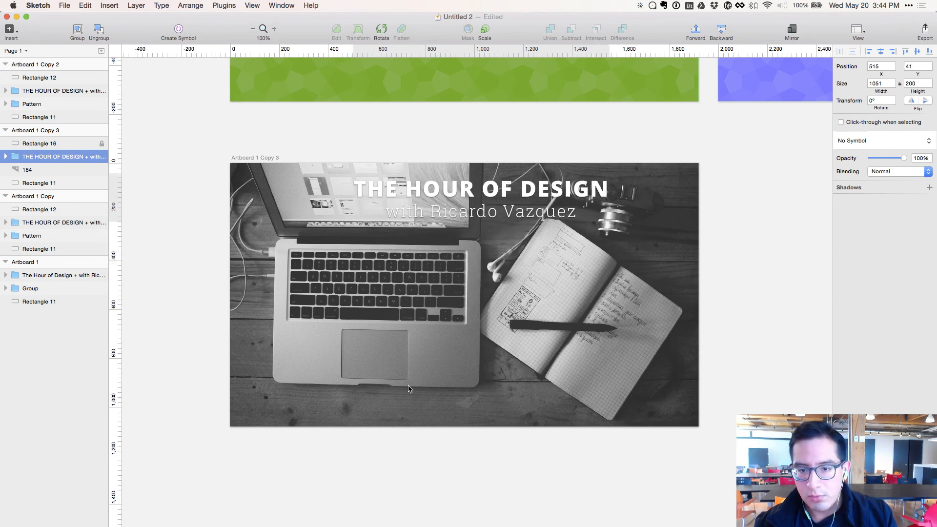
key(shift+Right)
key(shift+Right)
key(shift+Right)
key(shift+Right)
key(shift+Right)
key(shift+Right)
key(shift+Right)
key(shift+Right)
key(shift+Right)
key(shift+Right)
key(shift+Right)
key(shift+Right)
key(shift+Right)
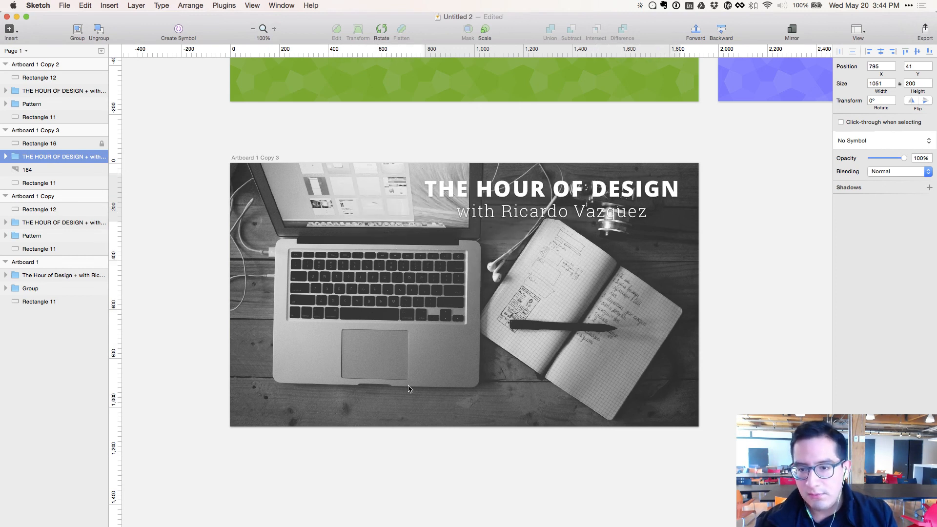
key(shift+Right)
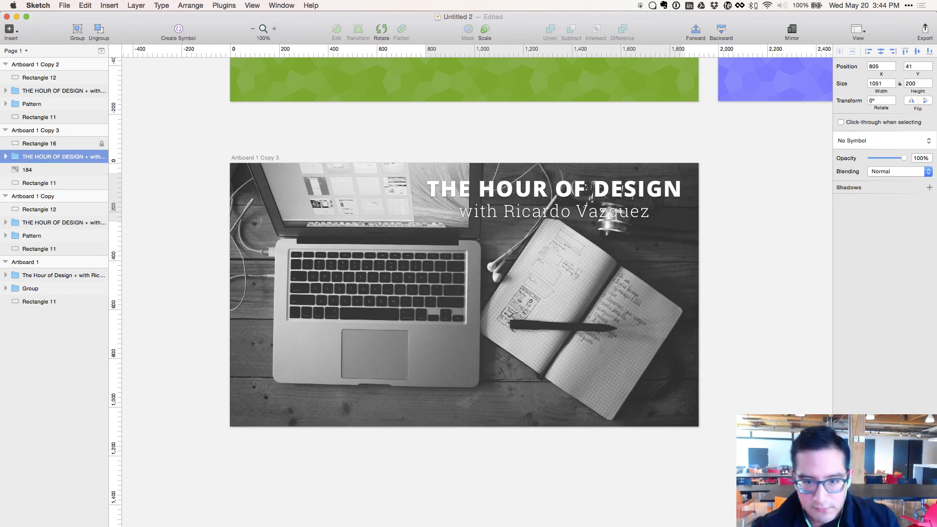
- Compare the photo artboard's title placement with the green pattern and night-sky planet artboards
click(224, 147)
scroll(207, 166, up, 20)
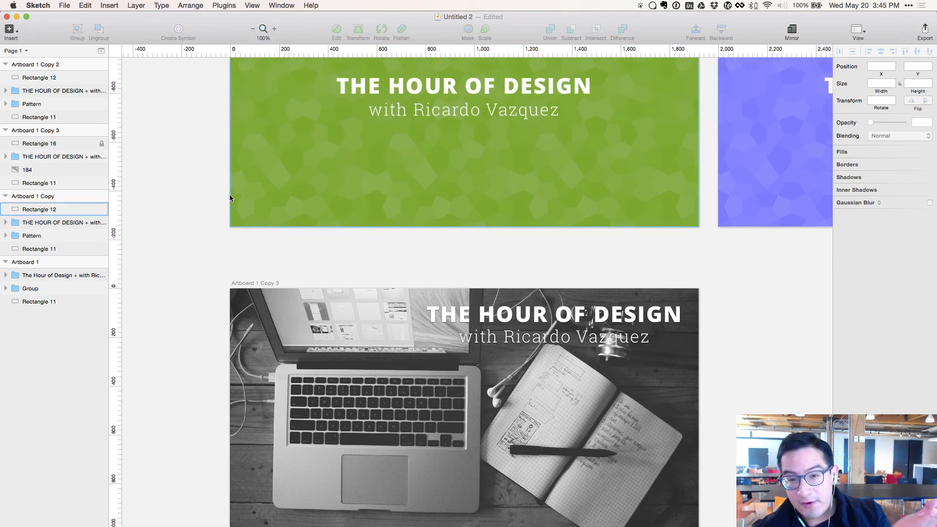
scroll(229, 194, right, 4)
scroll(256, 210, up, 2)
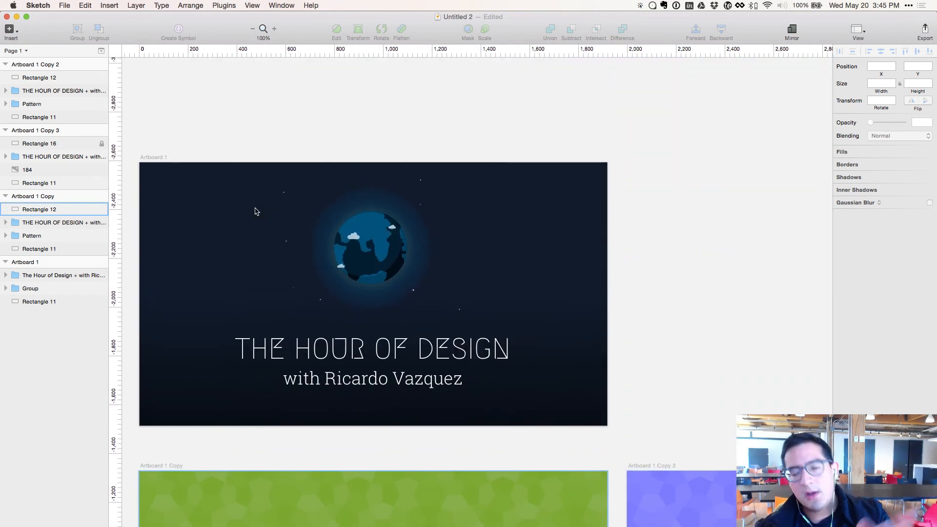
scroll(256, 211, down, 10)
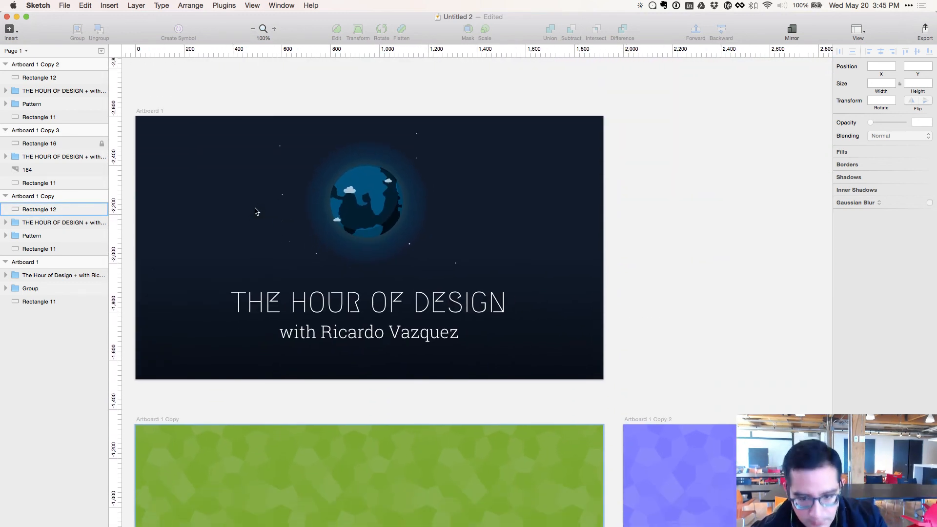
scroll(254, 211, down, 15)
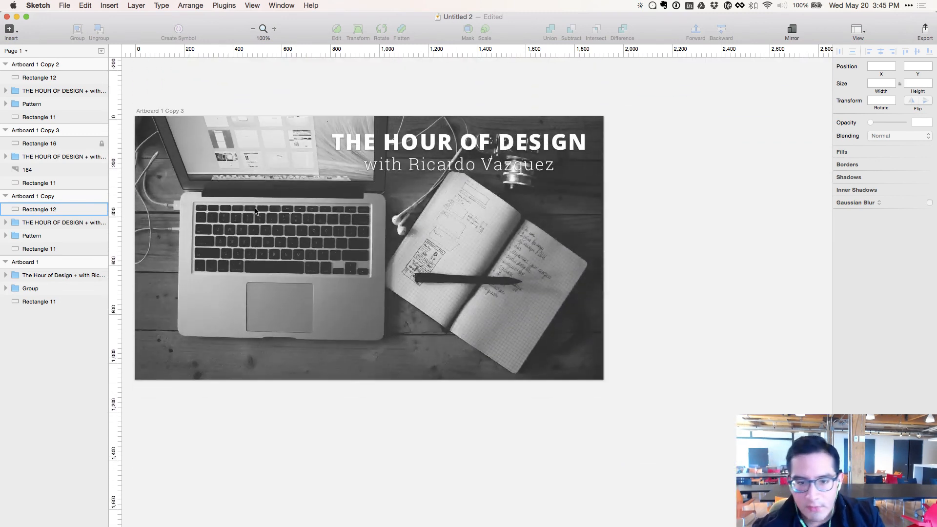
scroll(263, 217, left, 3)
click(272, 225)
scroll(271, 225, up, 3)
click(607, 193)
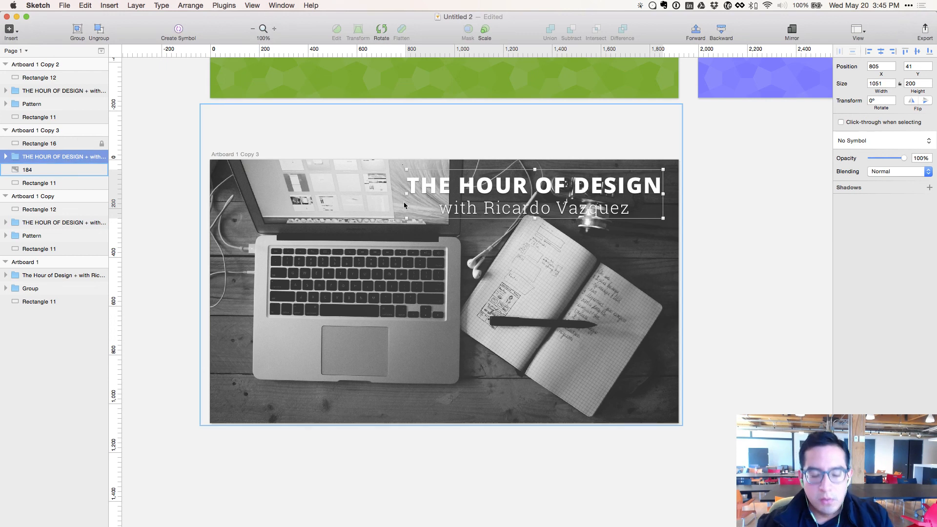
key(o)
drag(402, 197, 489, 129)
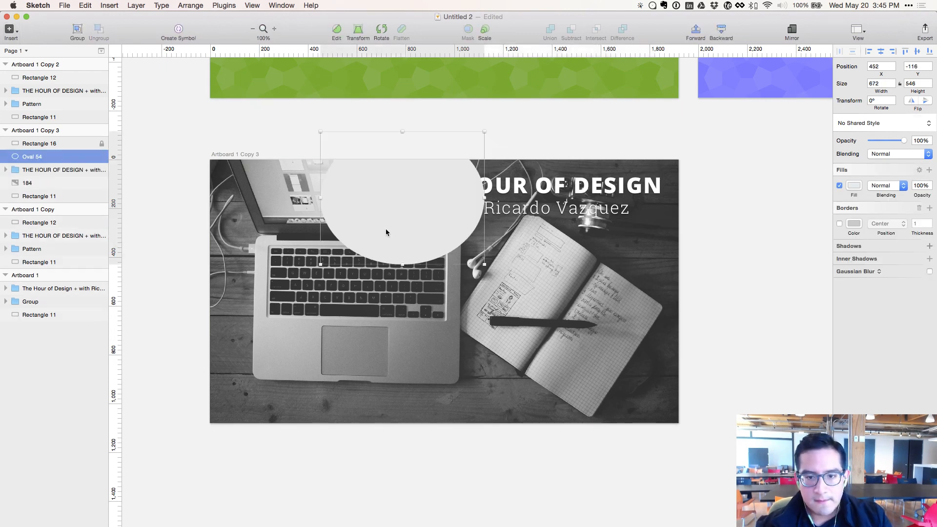
key(Delete)
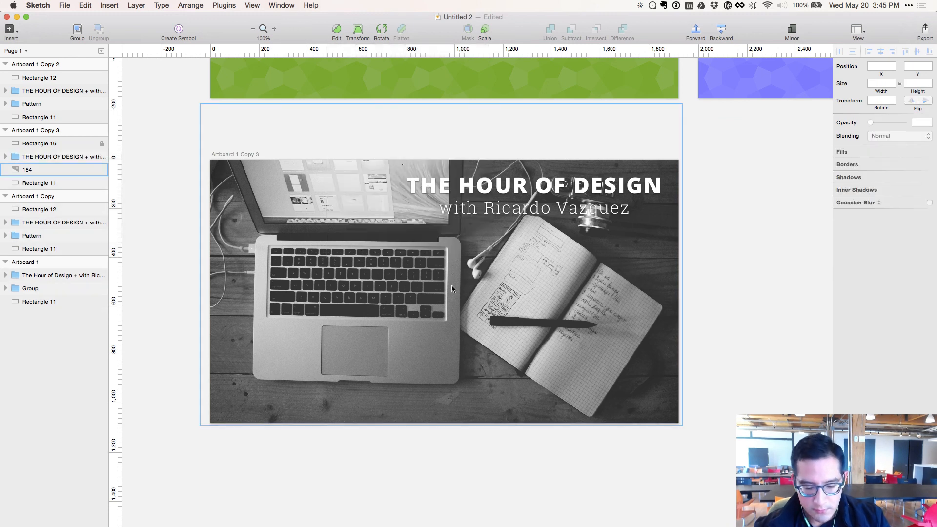
- Draw a circle about 516 px wide over the title's first word and give it a radial gradient centred in the circle
key(o)
drag(418, 199, 482, 137)
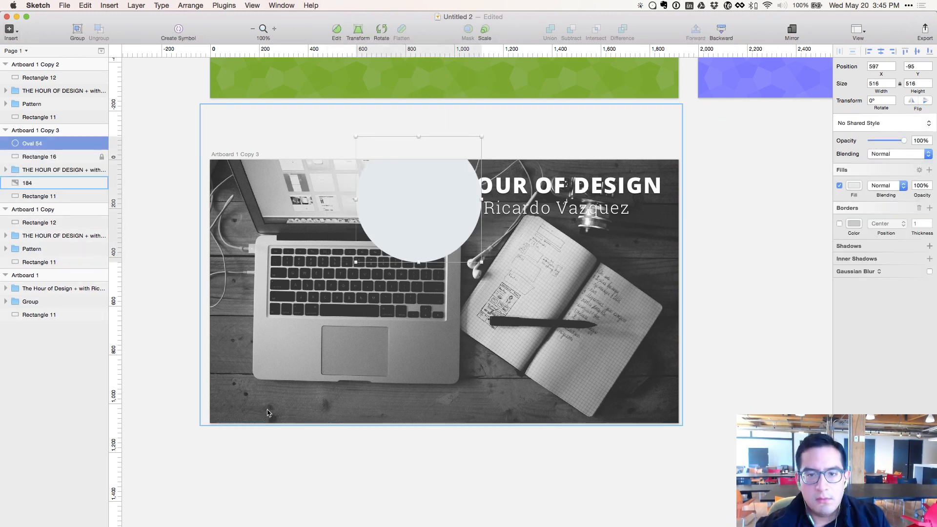
click(852, 186)
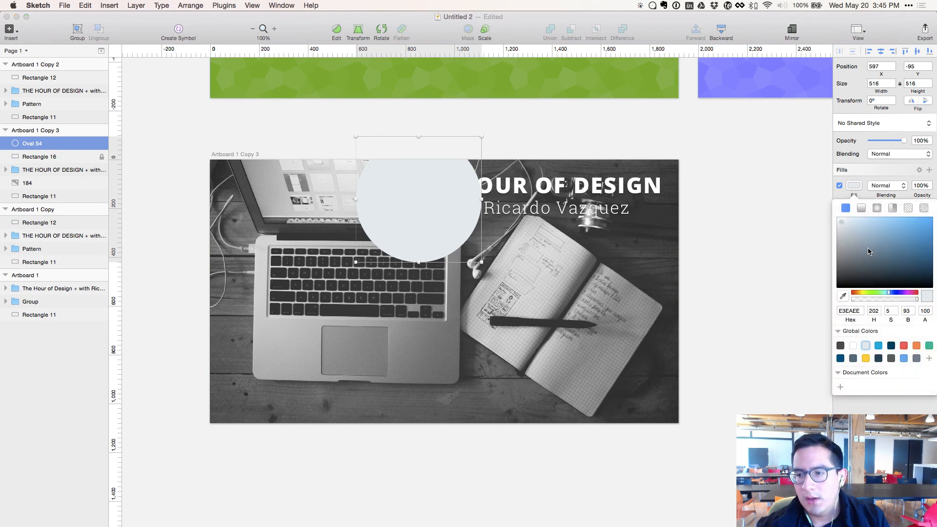
click(876, 208)
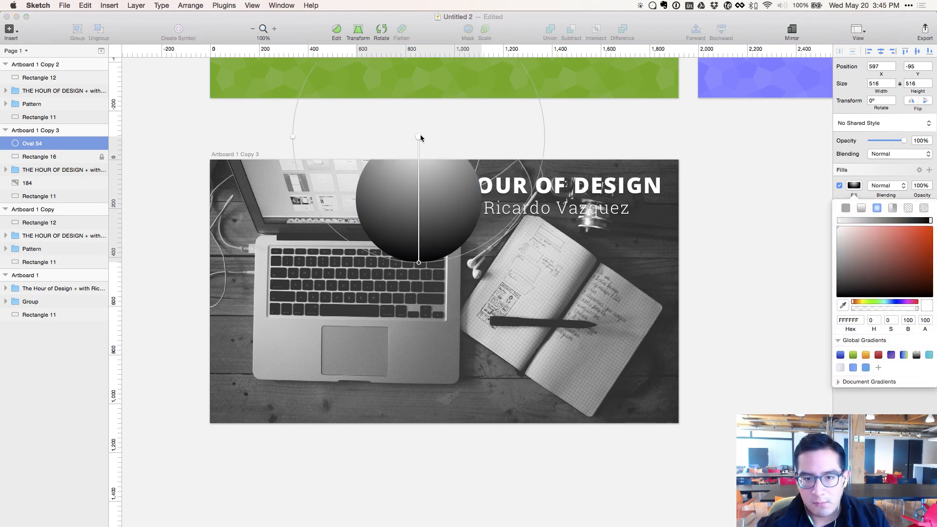
drag(421, 137, 422, 205)
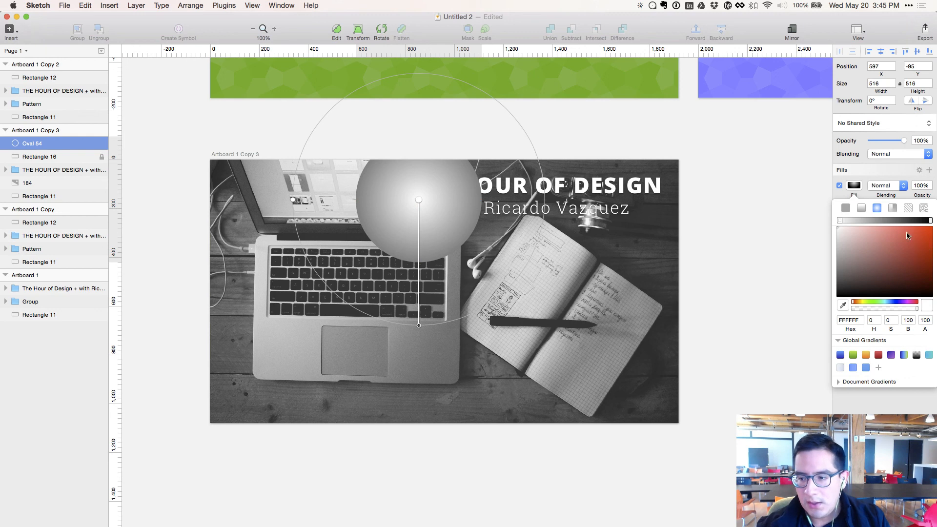
- Set both stops of the circle's radial gradient to black 000000 and make the outer stop fully transparent
drag(858, 253, 810, 349)
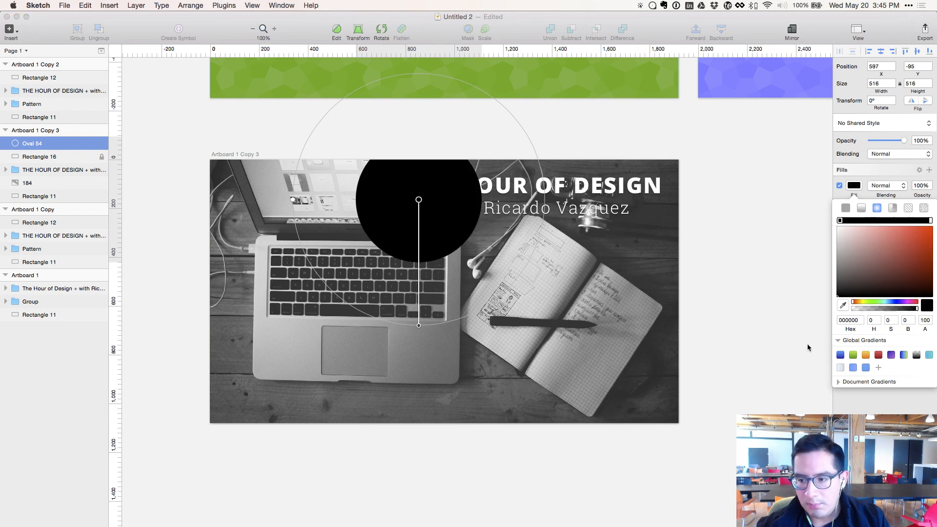
click(419, 326)
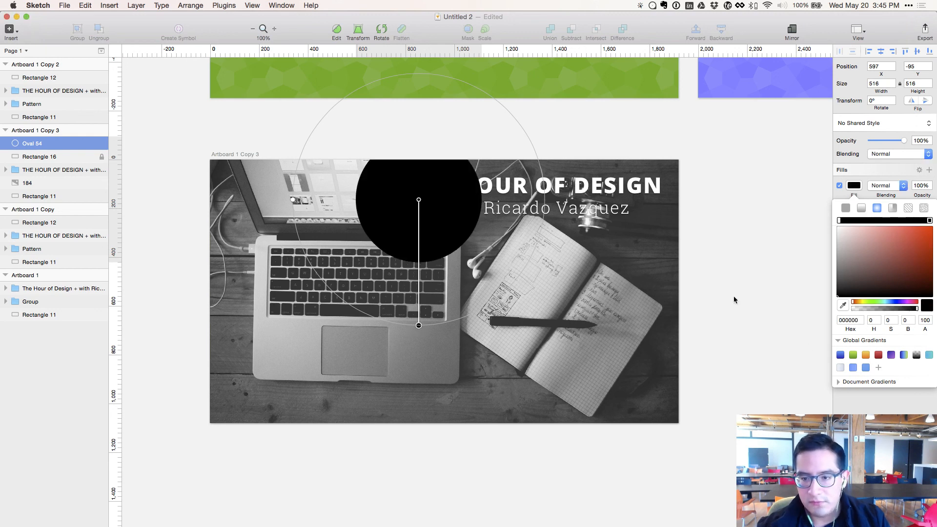
click(850, 309)
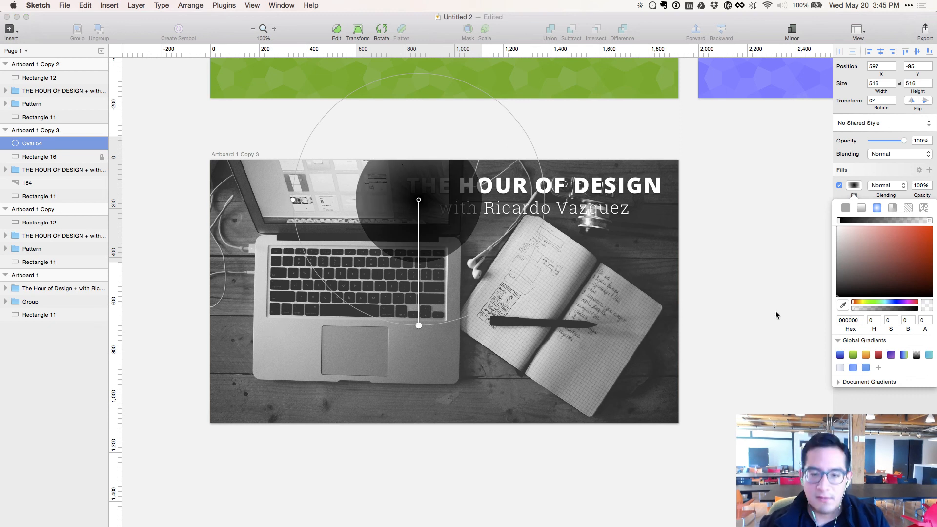
- Shrink and shift the circle's gradient toward the title's first word and lower its centre stop's alpha to 62
drag(418, 325, 411, 264)
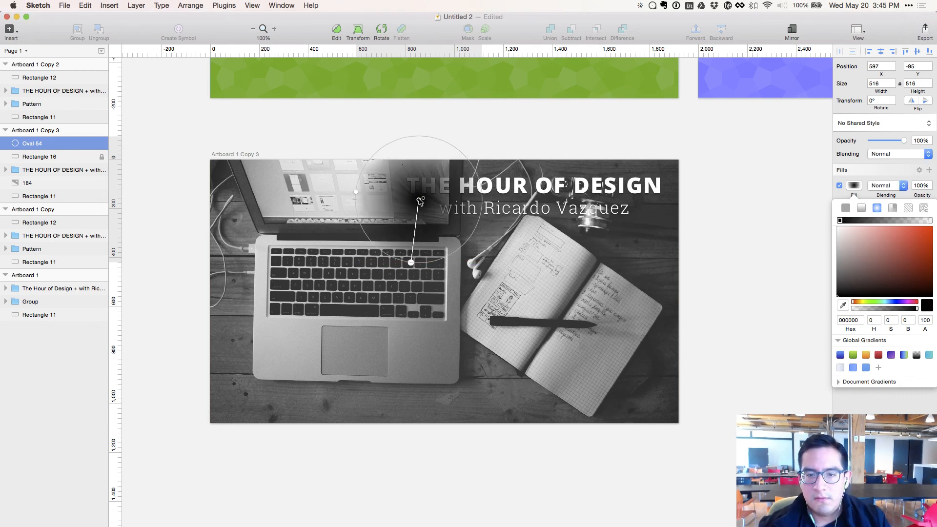
drag(418, 200, 424, 188)
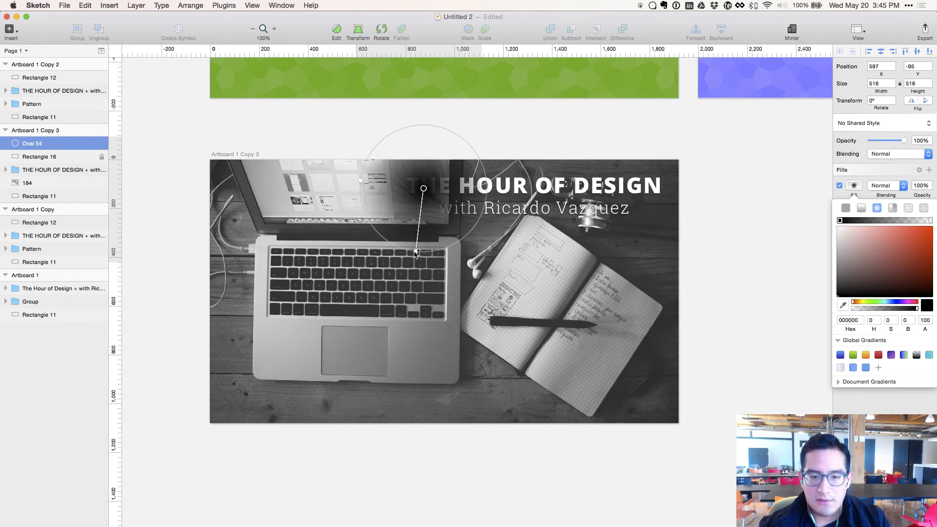
mouse_move(415, 254)
mouse_down()
mouse_move(391, 264)
mouse_move(410, 254)
mouse_move(398, 250)
mouse_up()
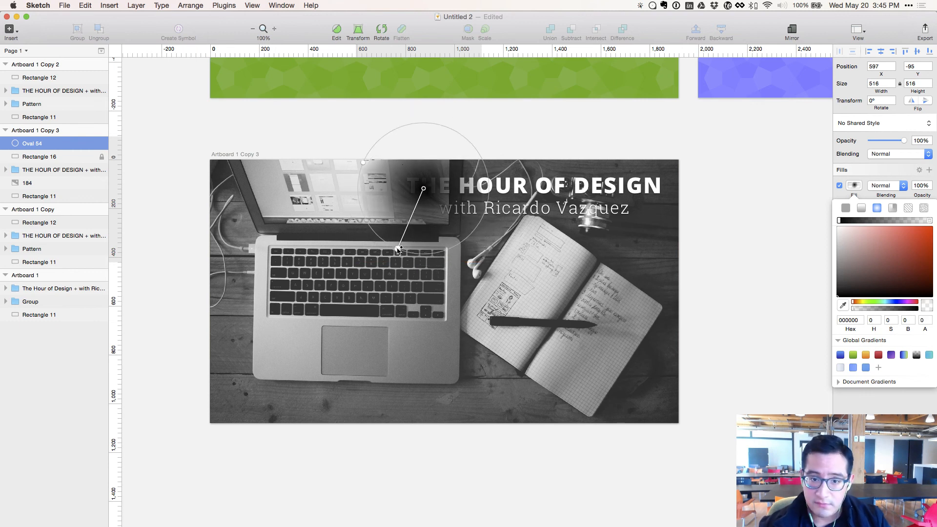
drag(422, 188, 426, 188)
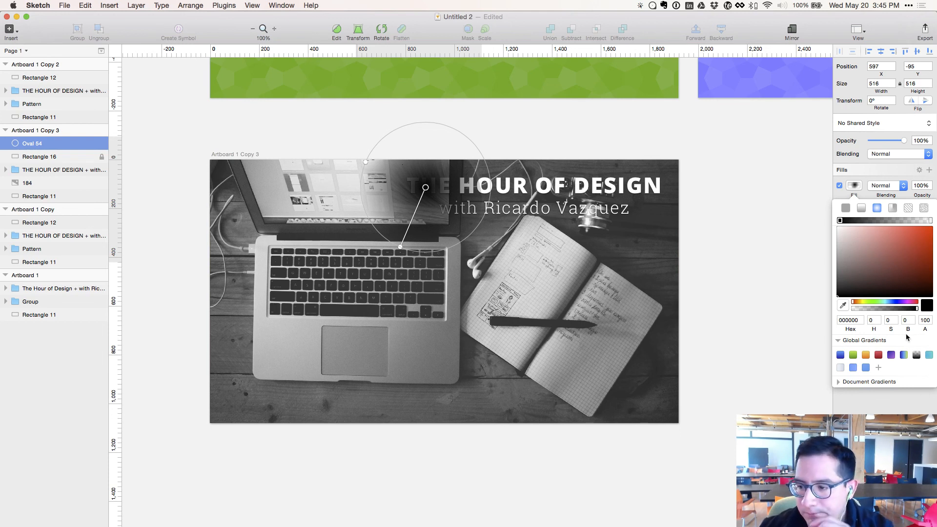
drag(898, 309, 894, 310)
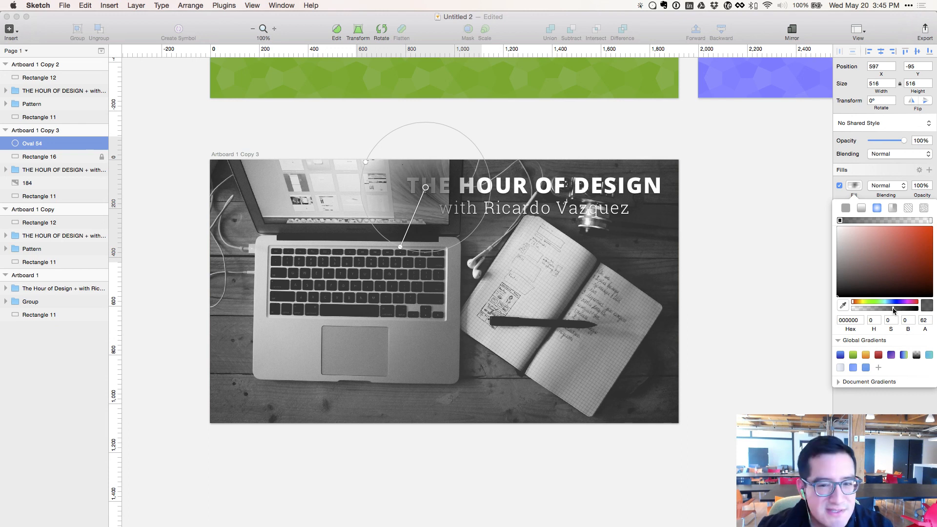
drag(400, 246, 377, 287)
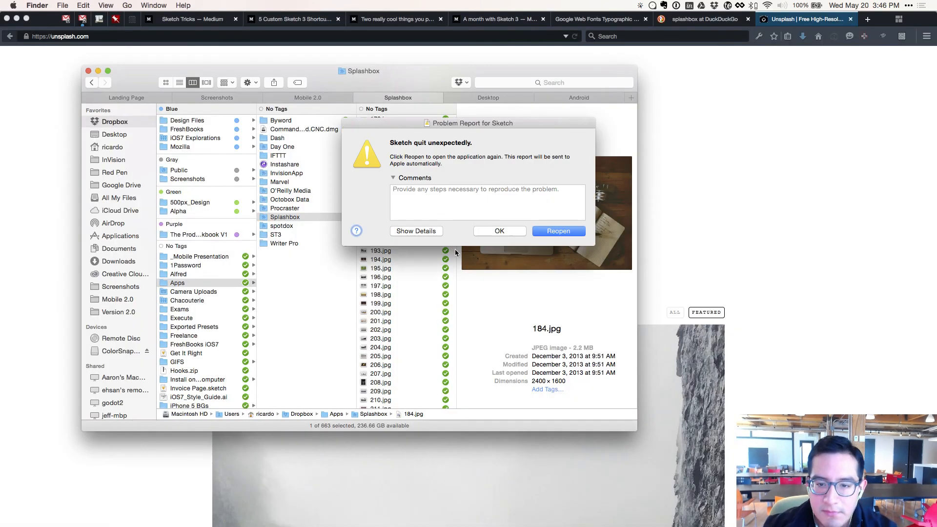
- Reopen Sketch after the crash, closing the welcome window and declining to send the crash report
click(554, 231)
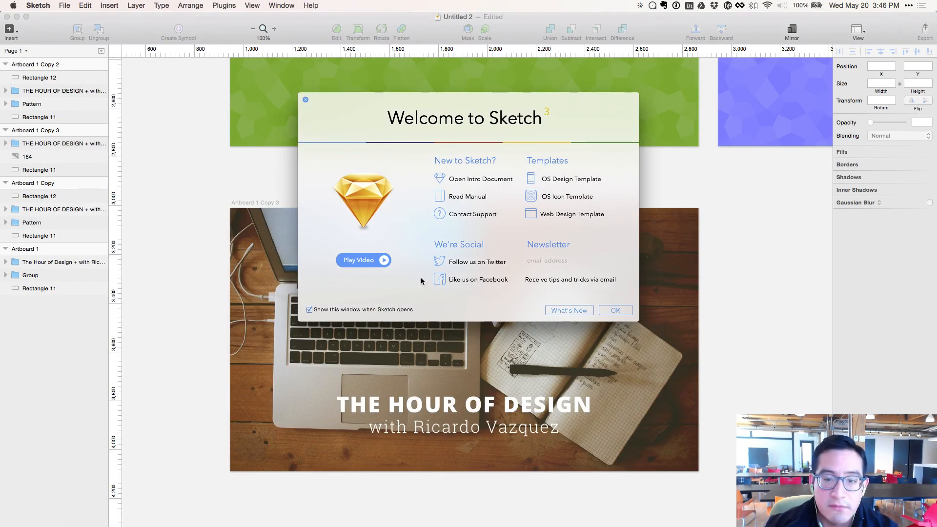
click(615, 310)
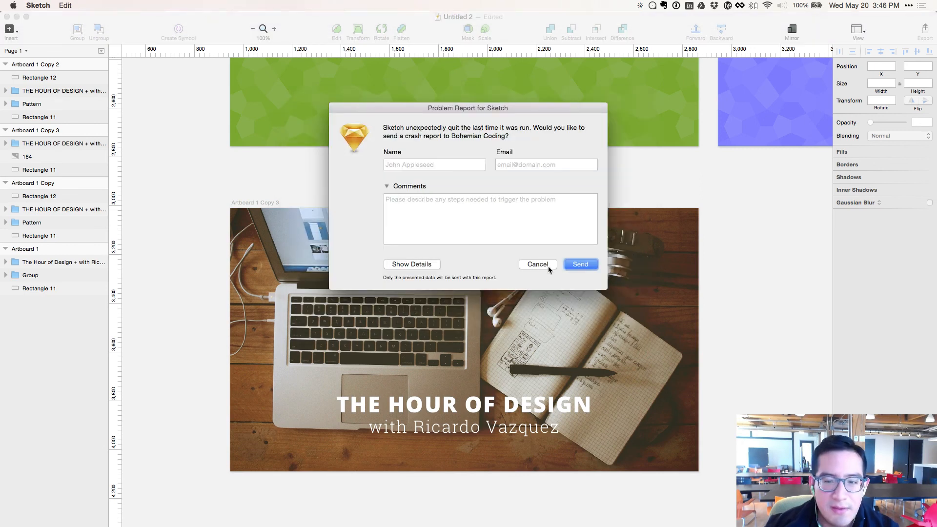
click(539, 265)
- Draw a 1920 × 1080 px rectangle over the desk photo, below the title, and fill it with dark grey 4A4A4A
click(275, 247)
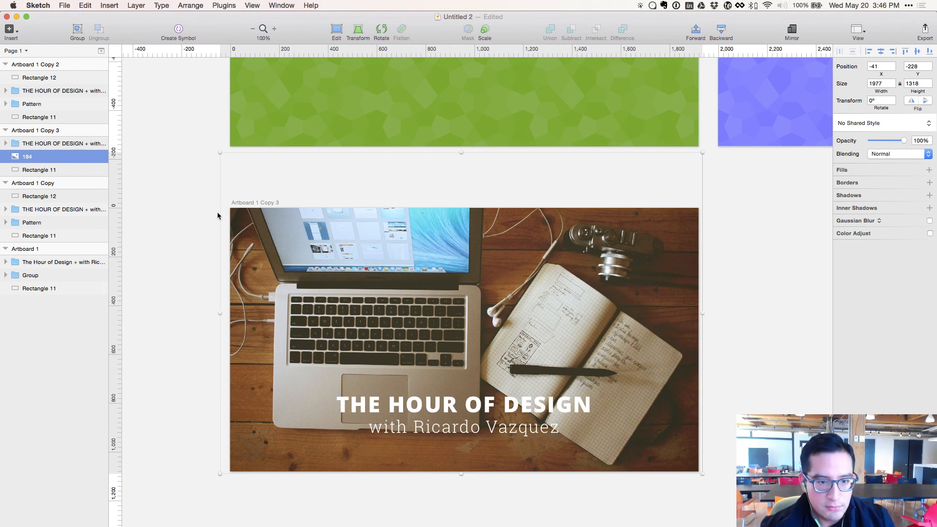
key(r)
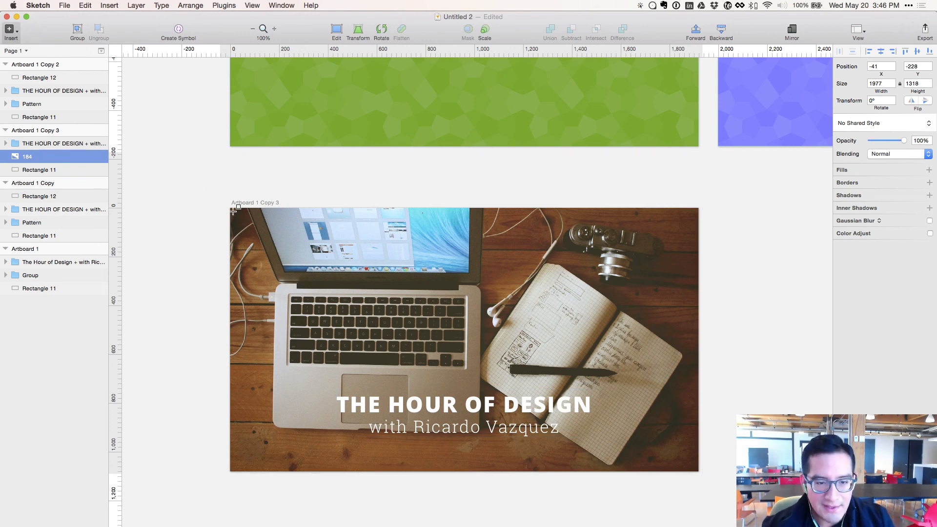
drag(230, 208, 698, 471)
click(855, 204)
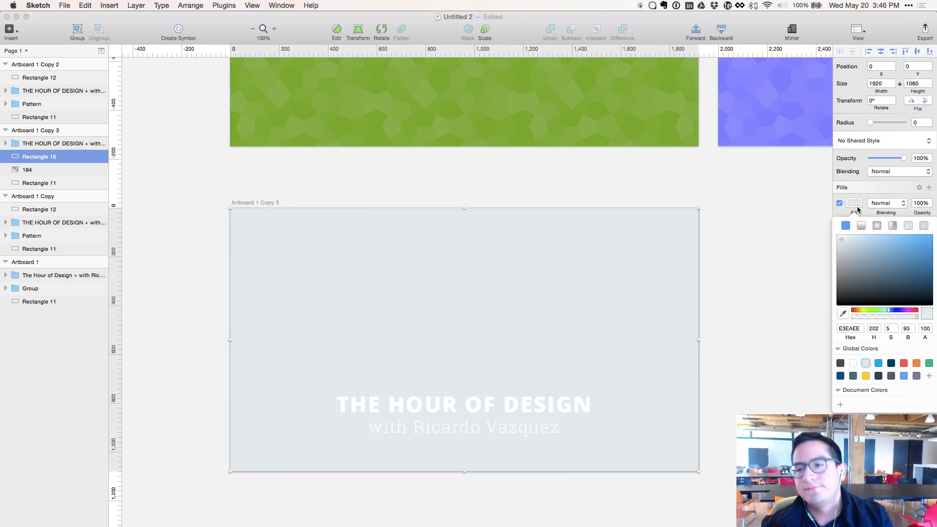
click(839, 363)
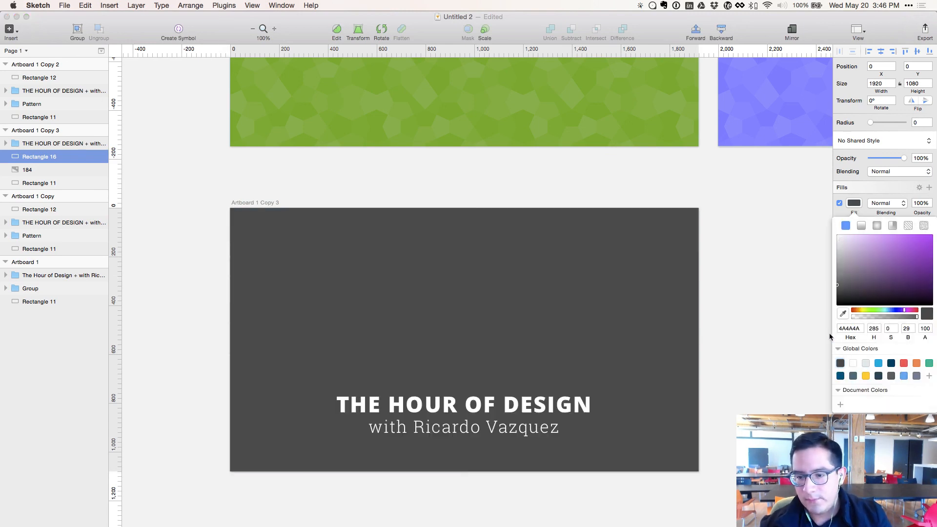
click(789, 254)
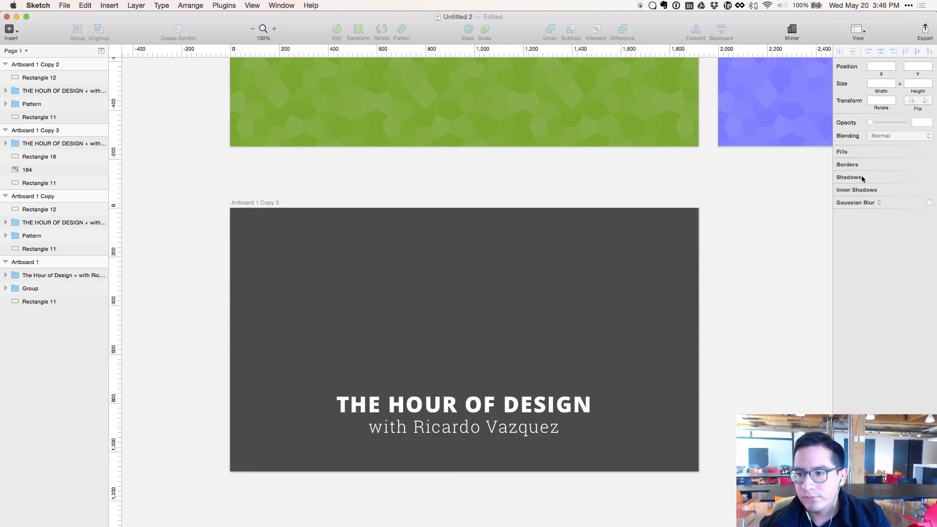
- Set the full-artboard overlay rectangle's blending mode to Hue and its fill to pure black
click(650, 254)
click(878, 172)
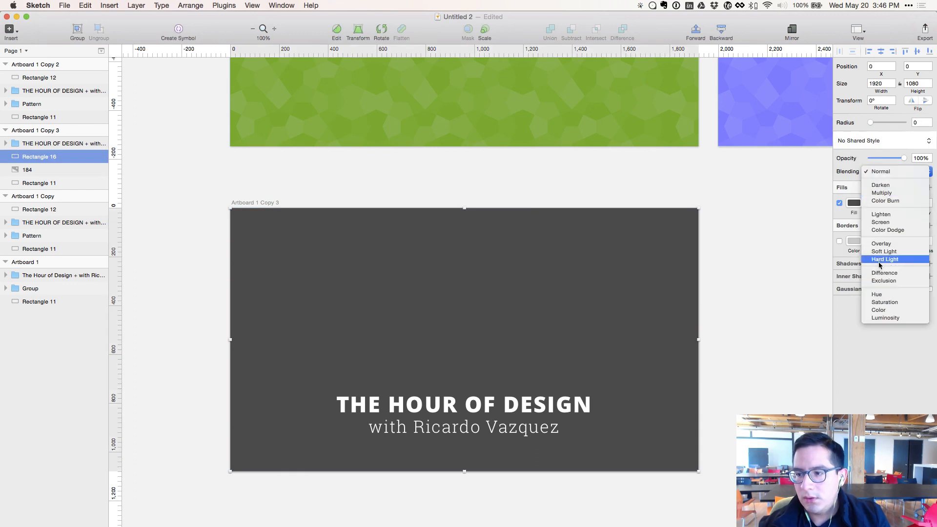
click(876, 293)
click(853, 203)
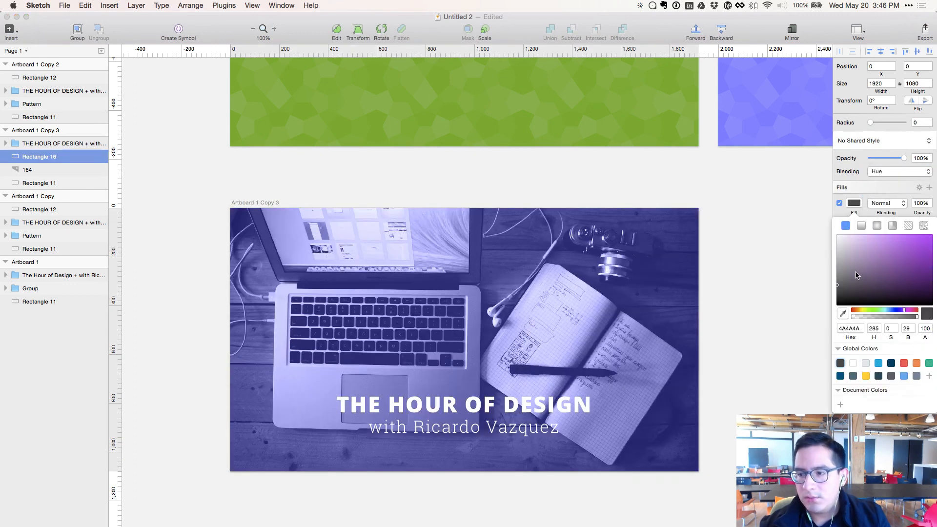
drag(857, 275, 813, 360)
- Move the title group to the upper-right area of the photo, over the camera
click(461, 397)
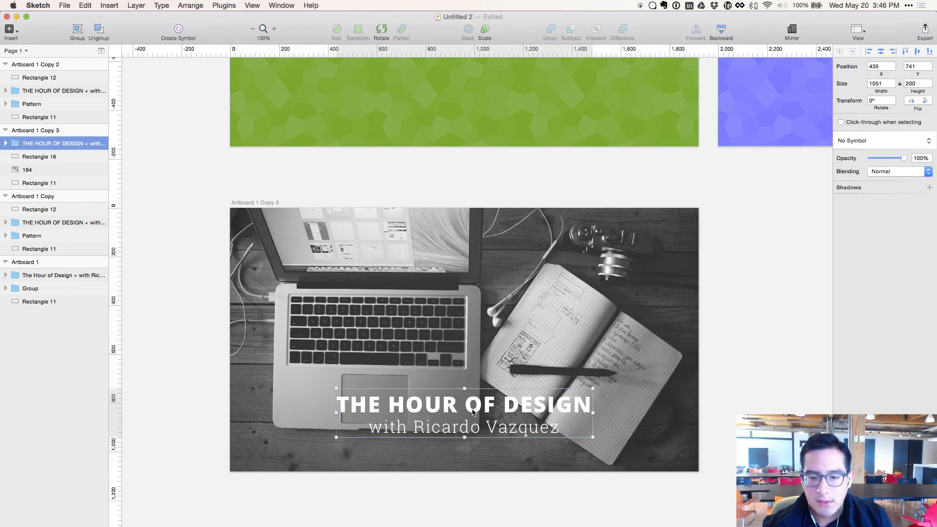
double_click(474, 410)
shift+click(472, 429)
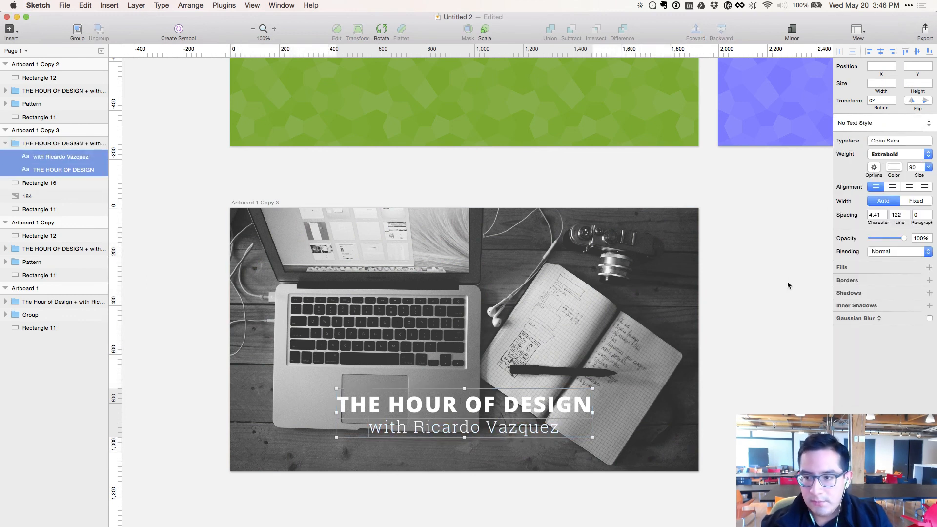
click(725, 349)
drag(541, 395, 629, 228)
- Draw a circle about 446 px wide behind the title's first word and give it a radial gradient centred in the circle
click(471, 333)
key(r)
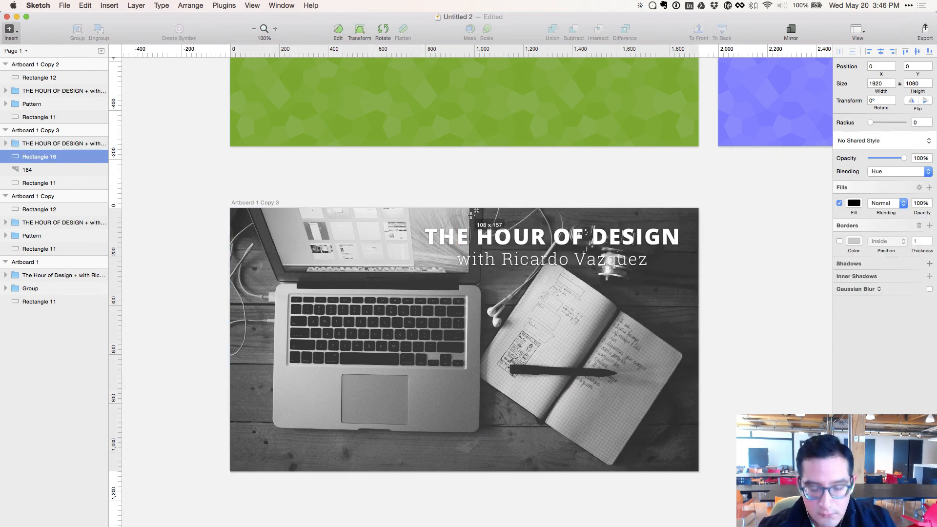
drag(389, 308, 499, 199)
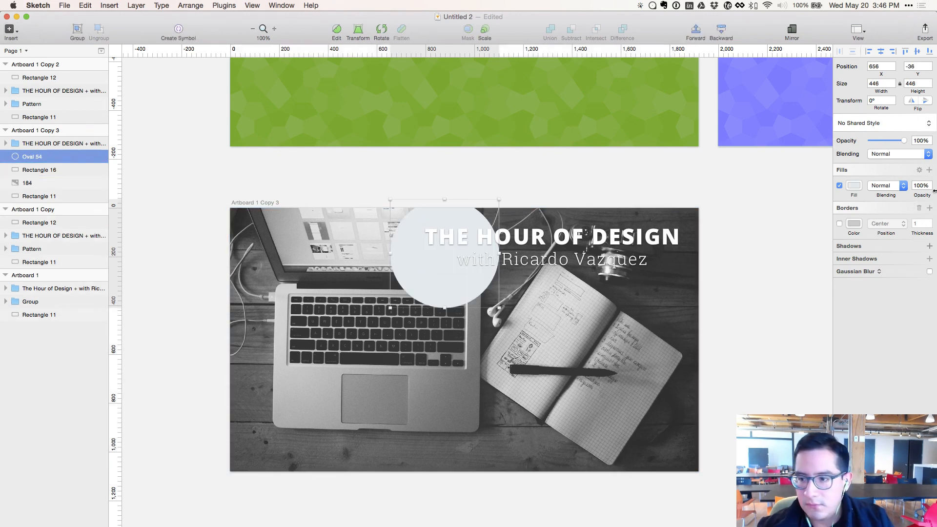
click(854, 186)
click(877, 208)
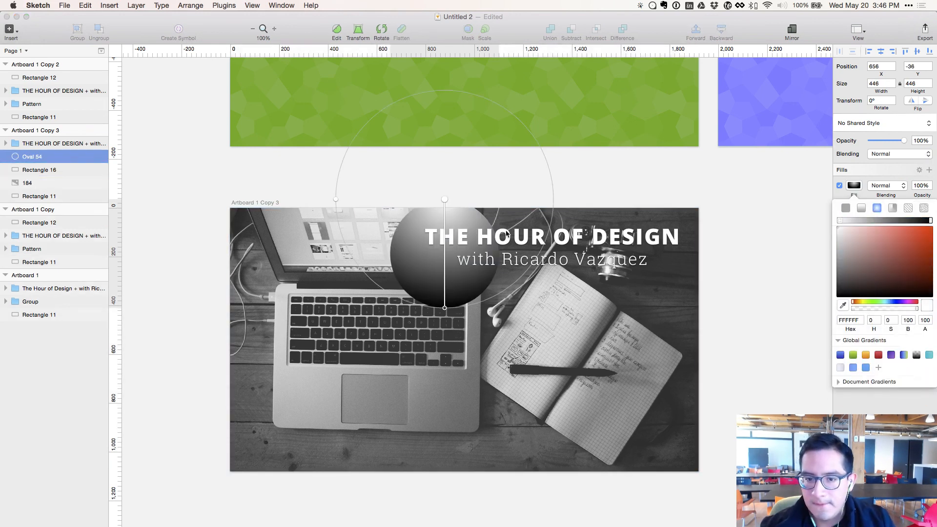
drag(444, 199, 442, 250)
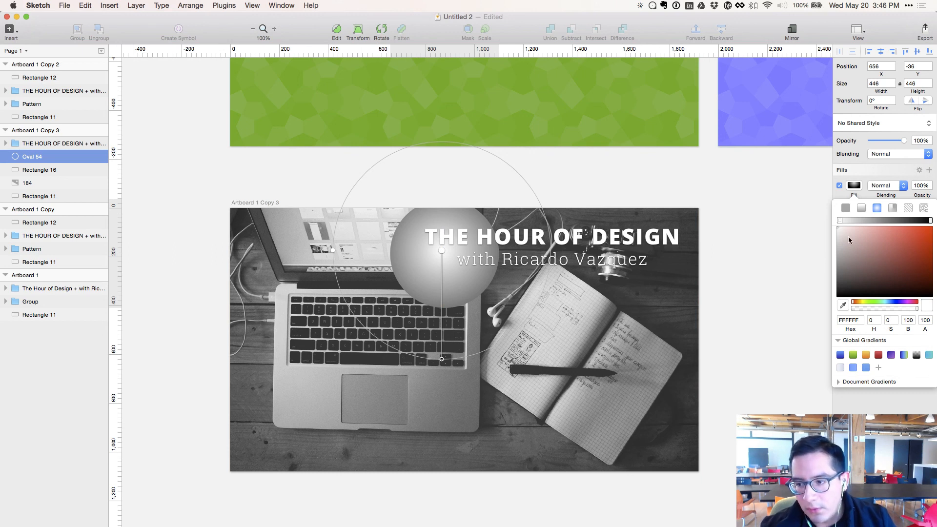
- Make both gradient stops black 000000 with the outer stop fully transparent, and shrink the gradient to about the circle's radius
drag(848, 236, 838, 296)
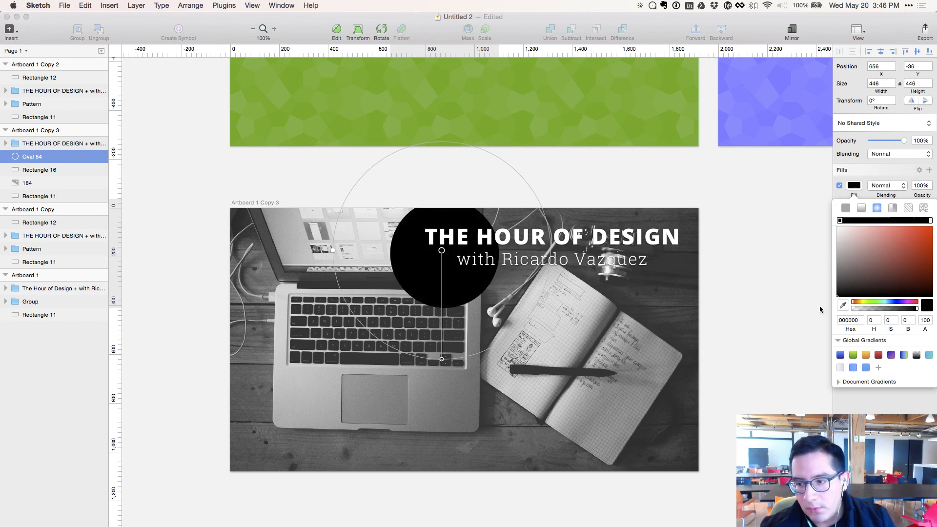
click(442, 359)
drag(877, 308, 763, 314)
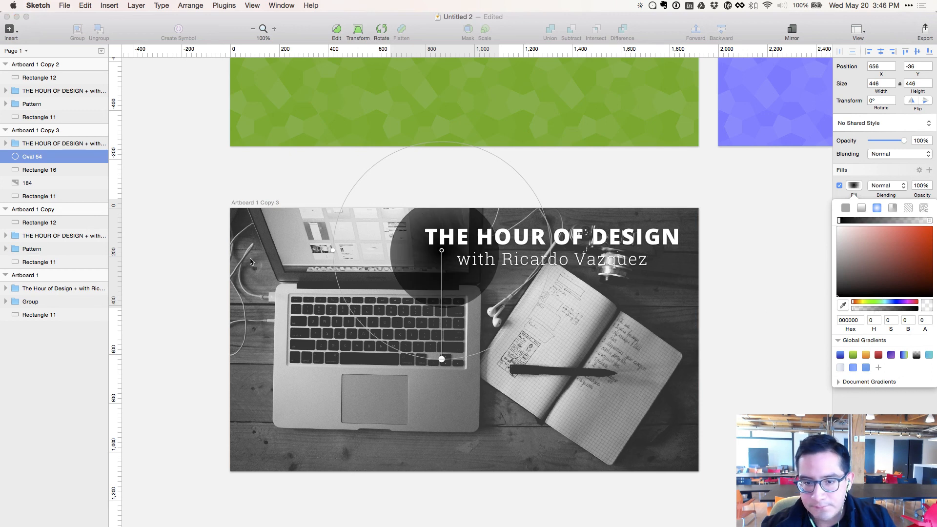
drag(443, 251, 449, 254)
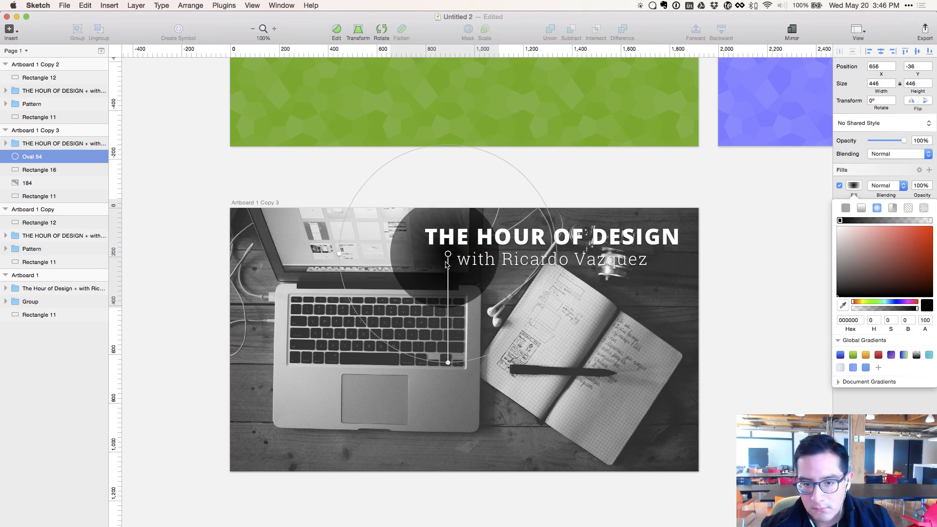
drag(450, 363, 448, 304)
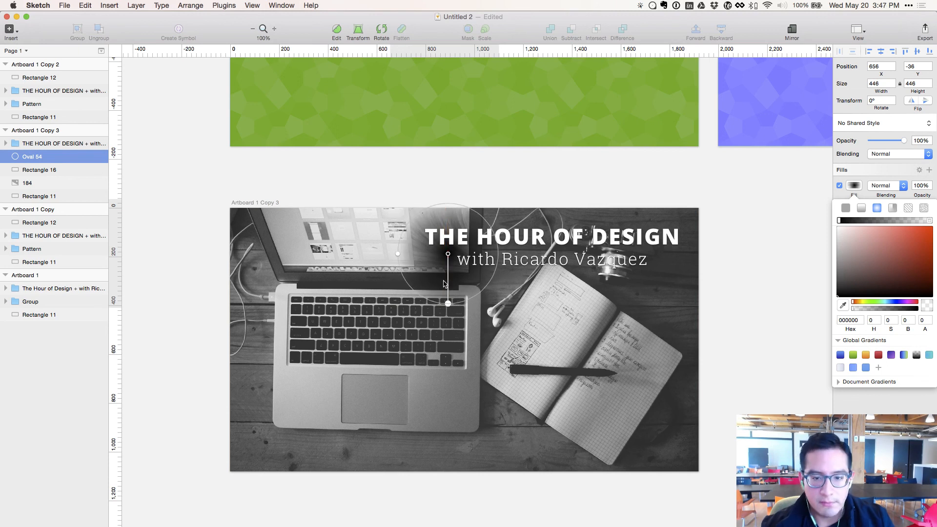
click(434, 266)
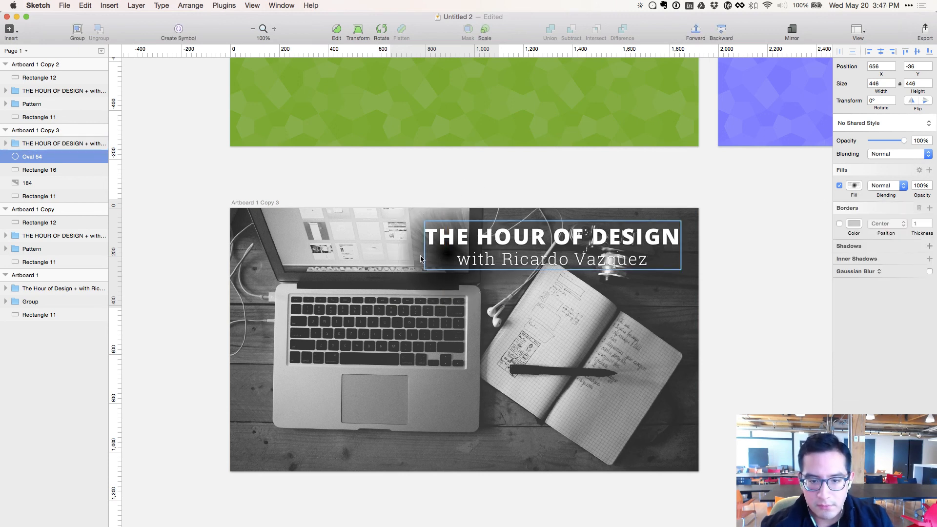
- Enlarge the gradient circle to about 707 px wide and place it around the start of the title, at about X 466, Y -184
drag(416, 254, 410, 246)
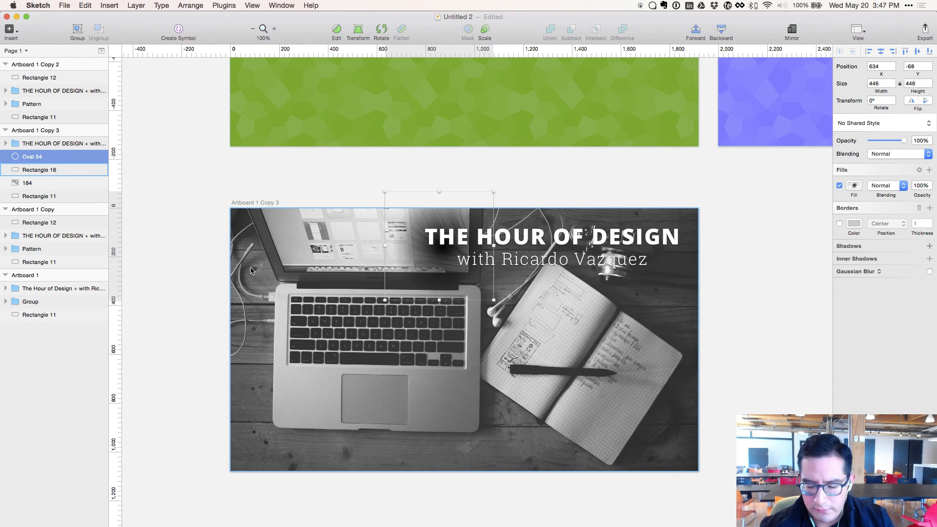
key(Return)
key(Escape)
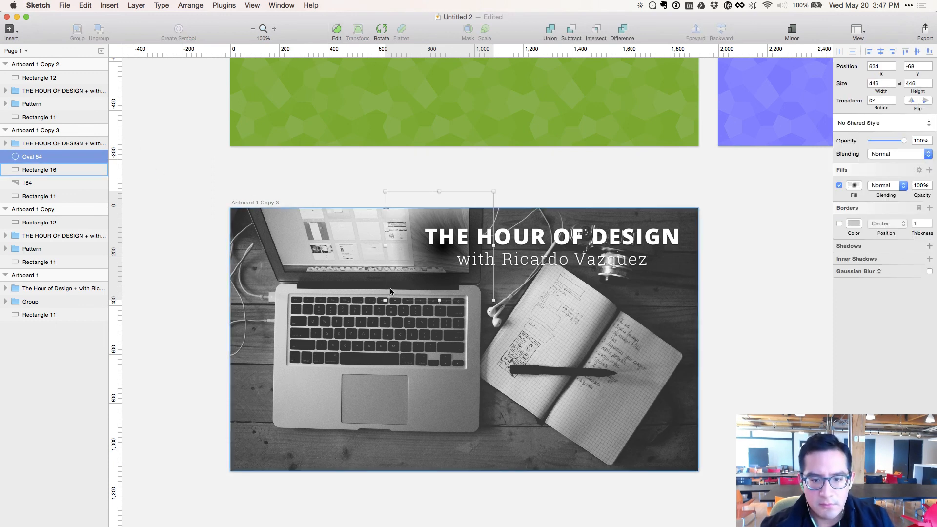
drag(385, 299, 321, 363)
drag(452, 277, 475, 250)
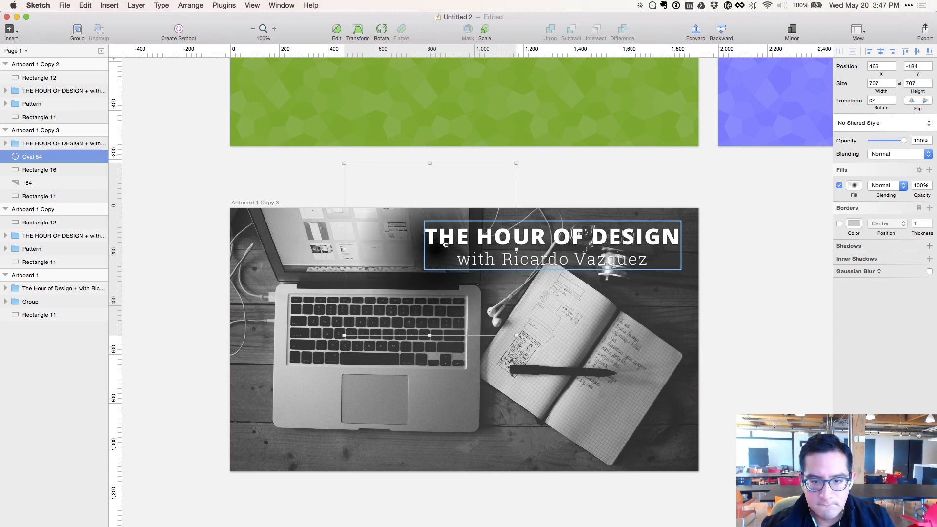
double_click(367, 239)
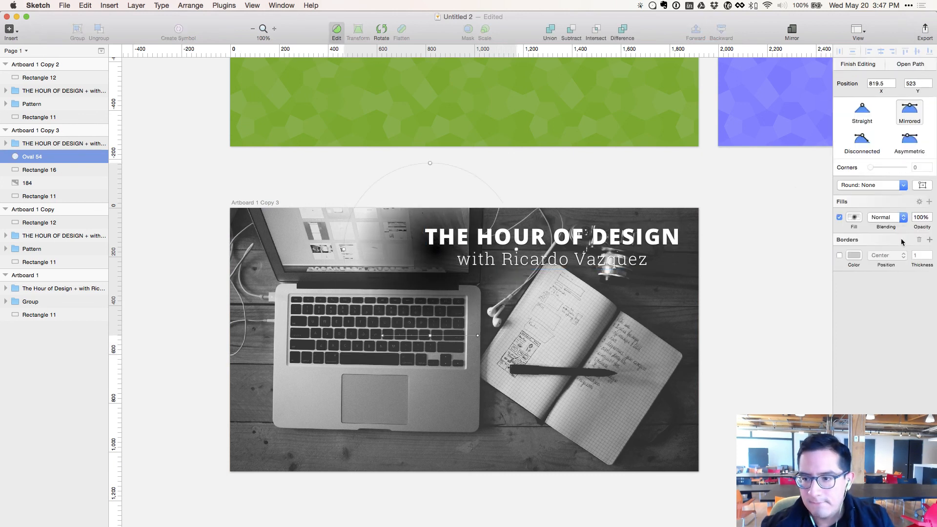
click(855, 218)
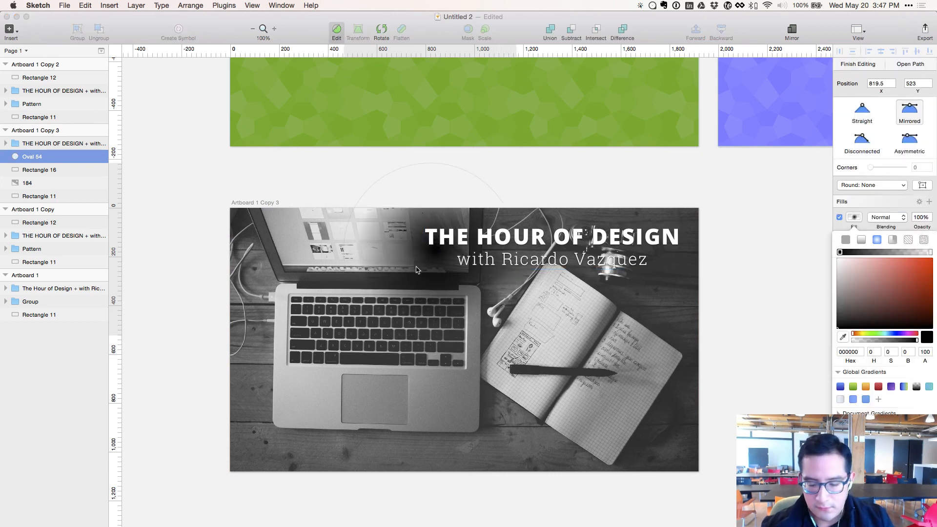
click(484, 219)
key(Escape)
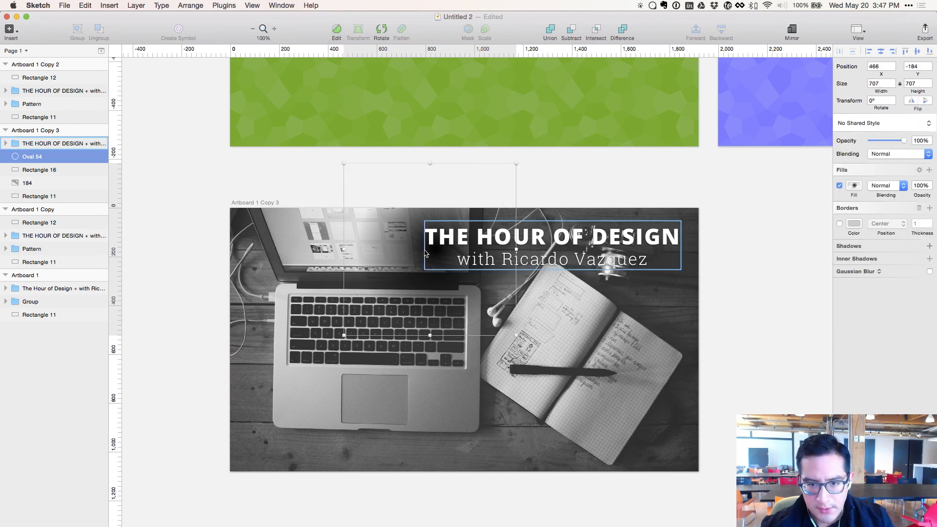
double_click(406, 270)
key(Escape)
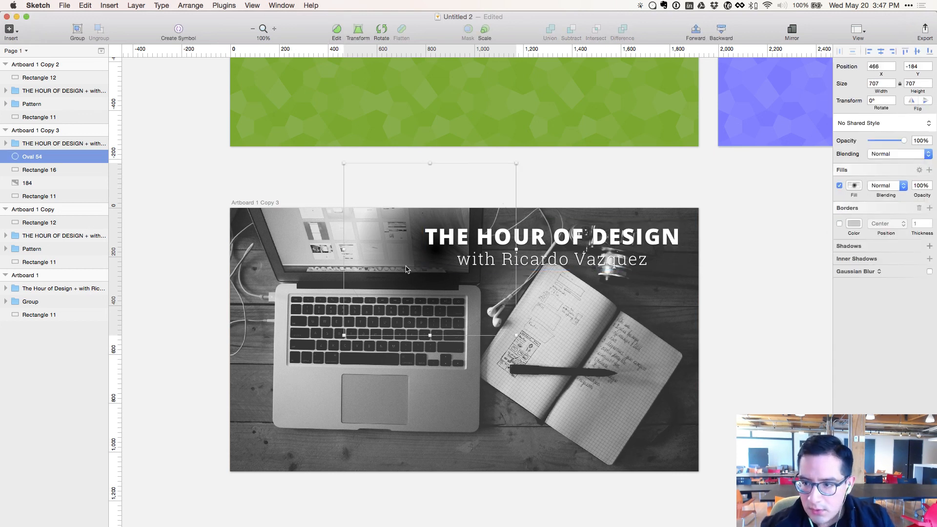
- Lower the alpha of the circle gradient's centre stop to 40 and reselect the circle layer
click(856, 186)
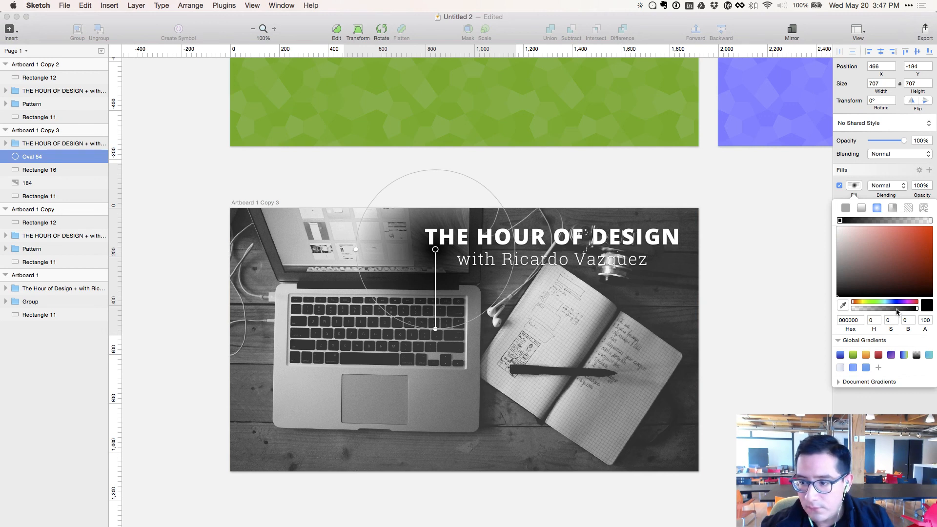
drag(897, 312, 880, 312)
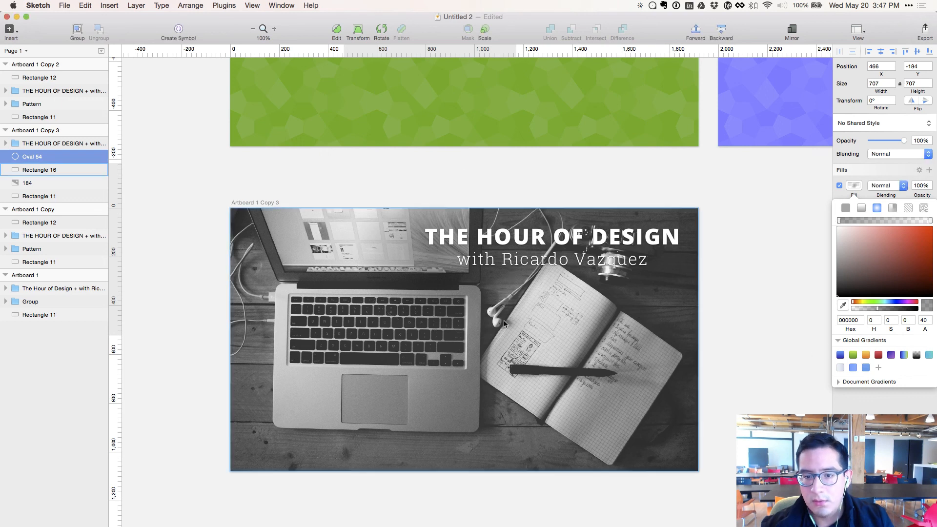
click(48, 169)
click(49, 159)
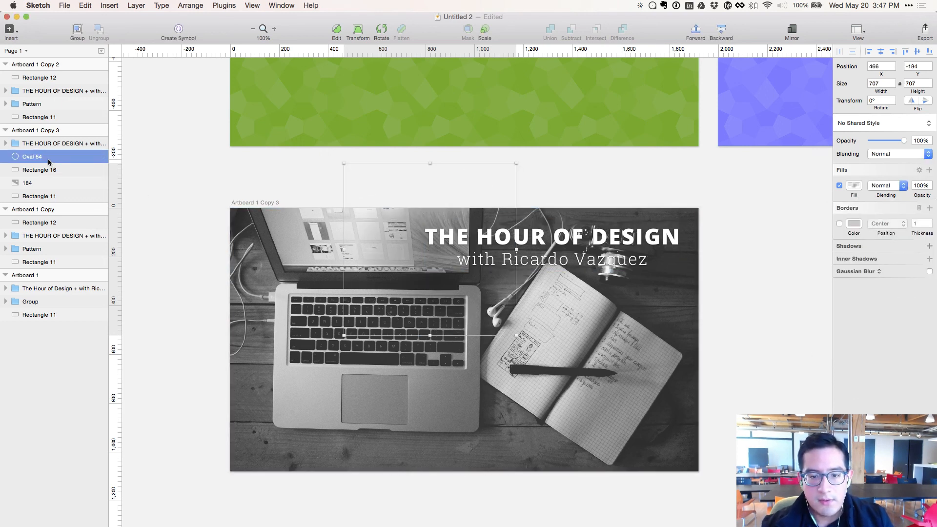
- Set the gradient circle's fill blending to Multiply
key(super+alt+Down)
key(super+alt+Up)
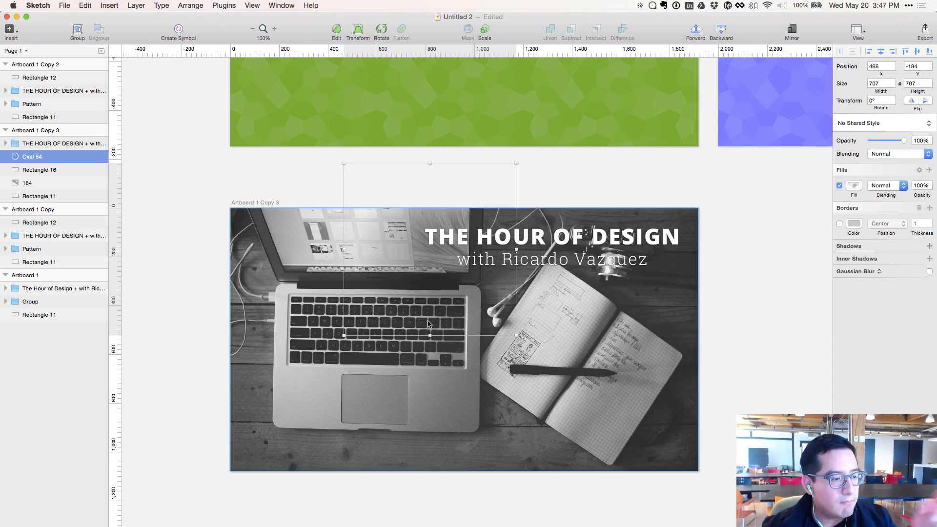
click(875, 184)
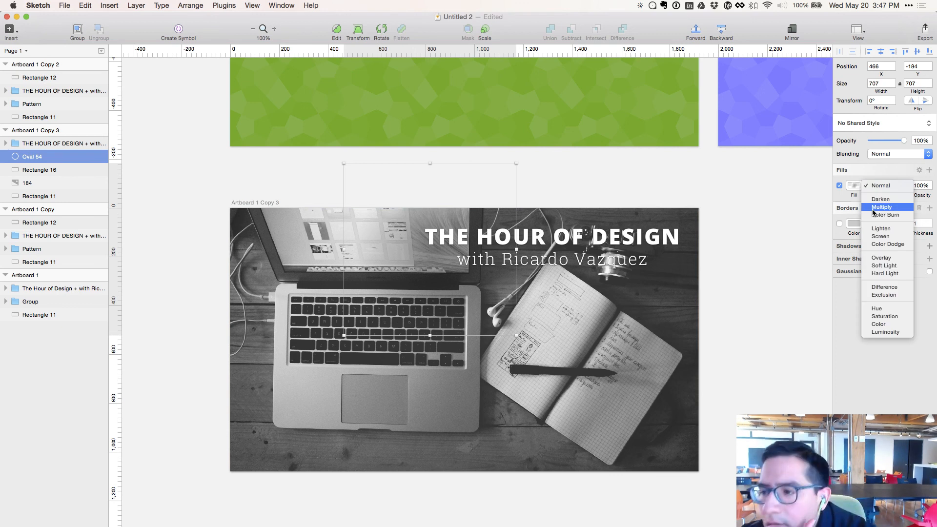
click(873, 207)
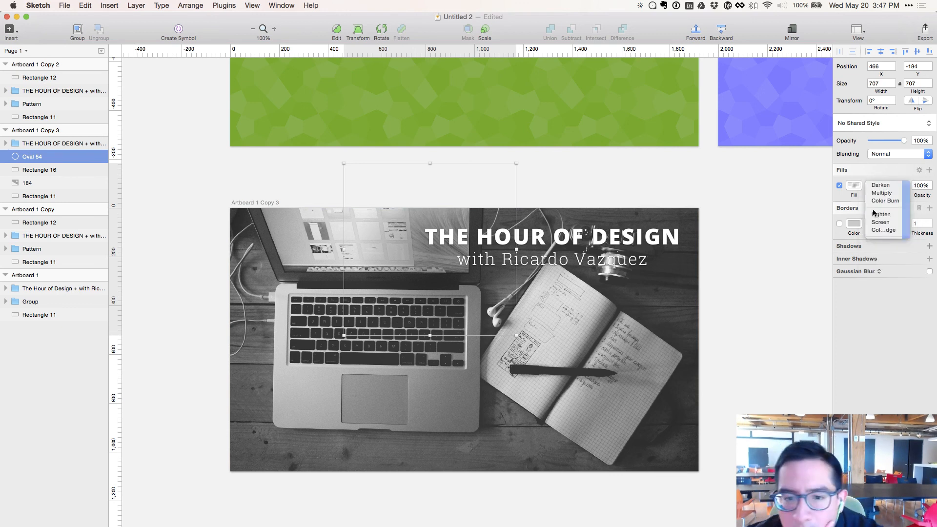
click(780, 351)
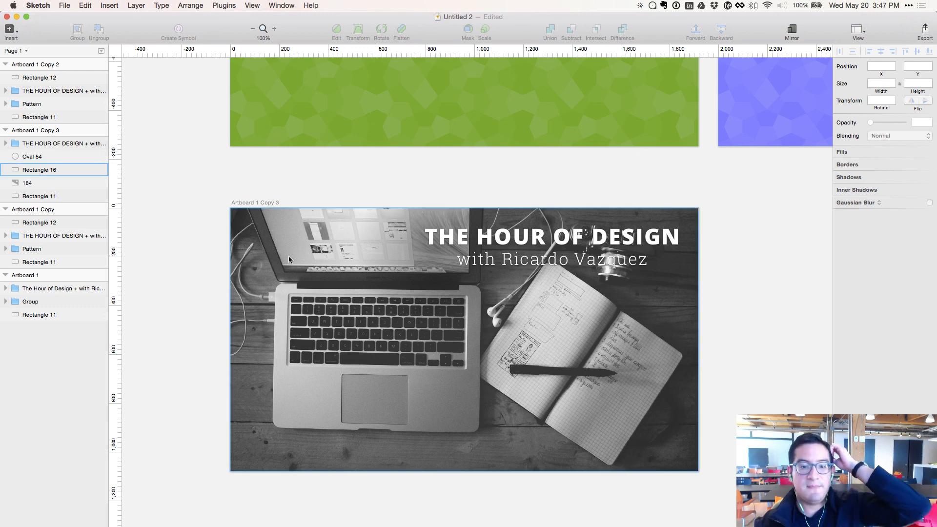
- Shift the gradient circle 20 px to the right, to X 486, keeping its Y position at -184
click(420, 258)
drag(390, 253, 404, 262)
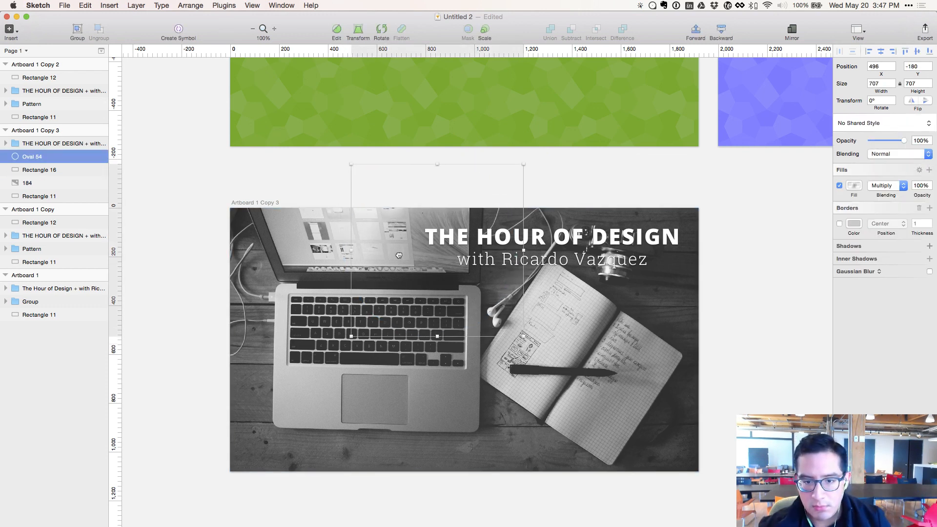
key(super+z)
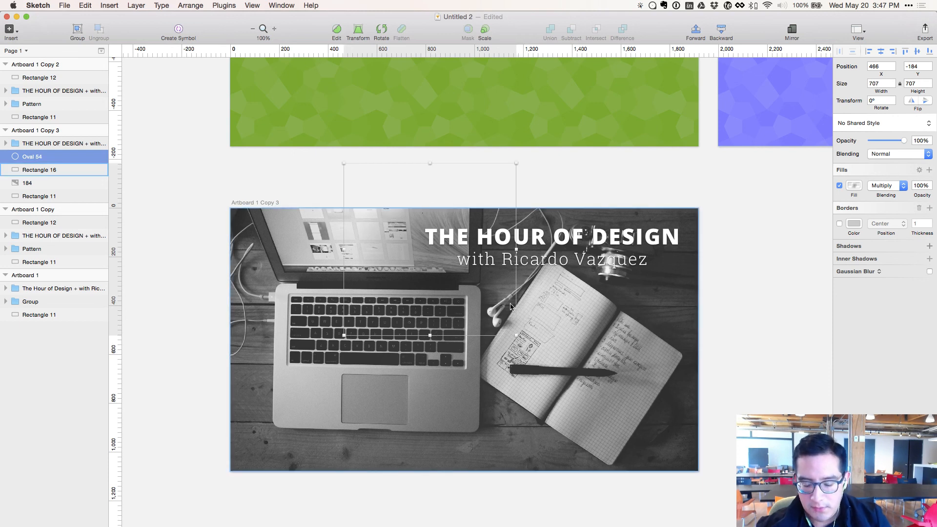
key(shift+Right)
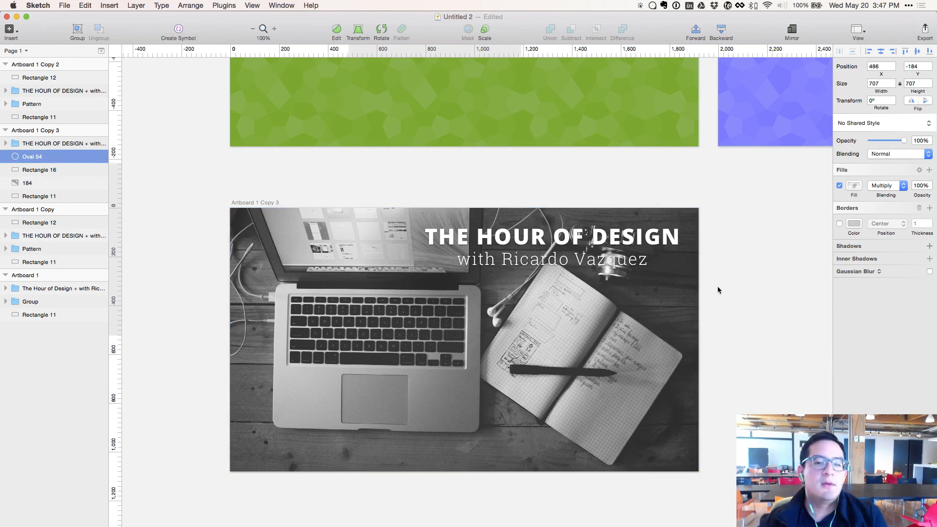
- Compare the slide with and without the gradient circle by toggling the circle layer's visibility
click(742, 310)
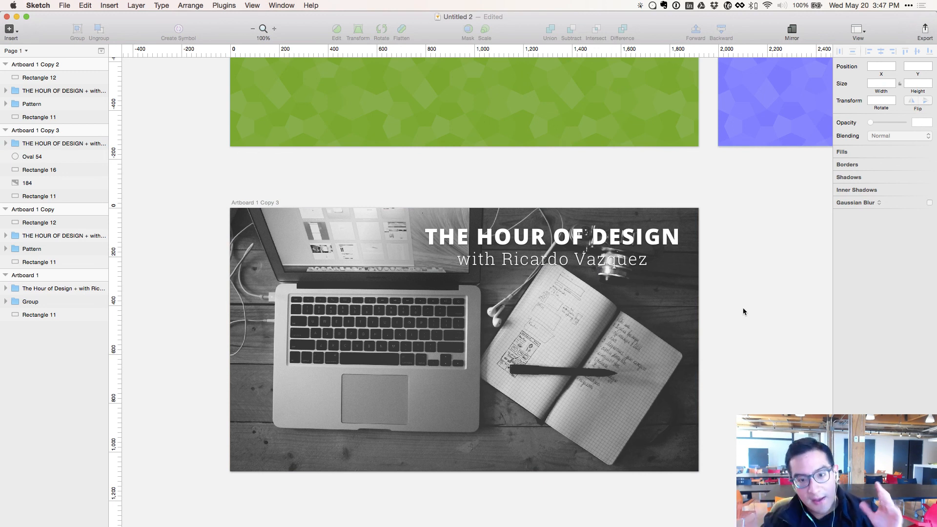
click(32, 160)
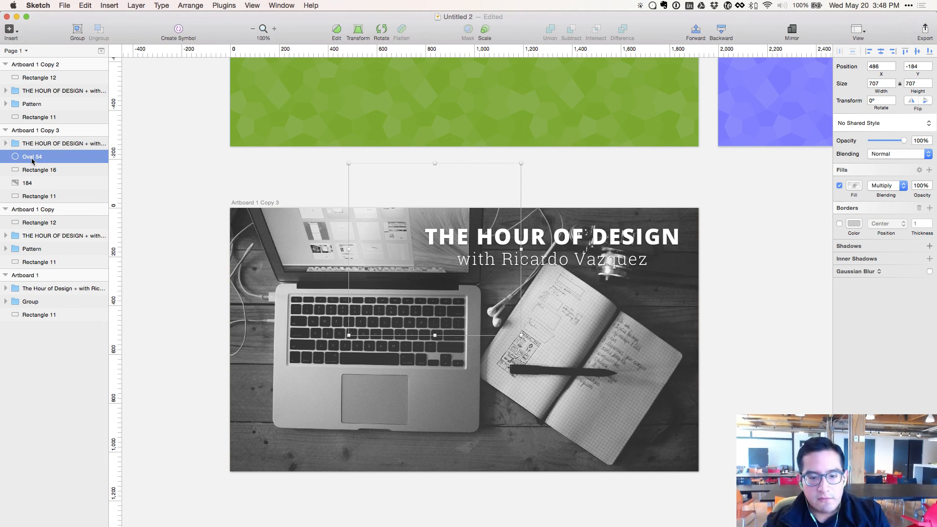
key(super+shift+h)
key(super+shift+h)
key(super+shift+h)
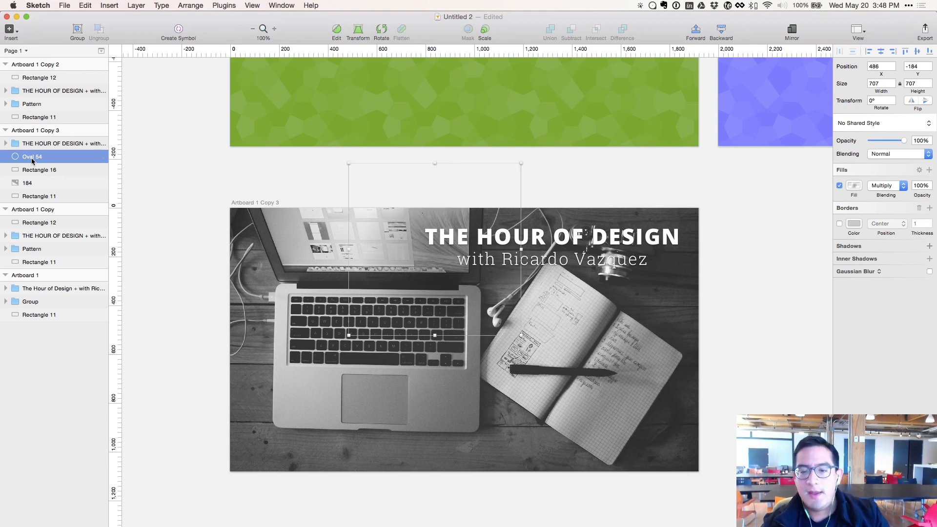
click(792, 364)
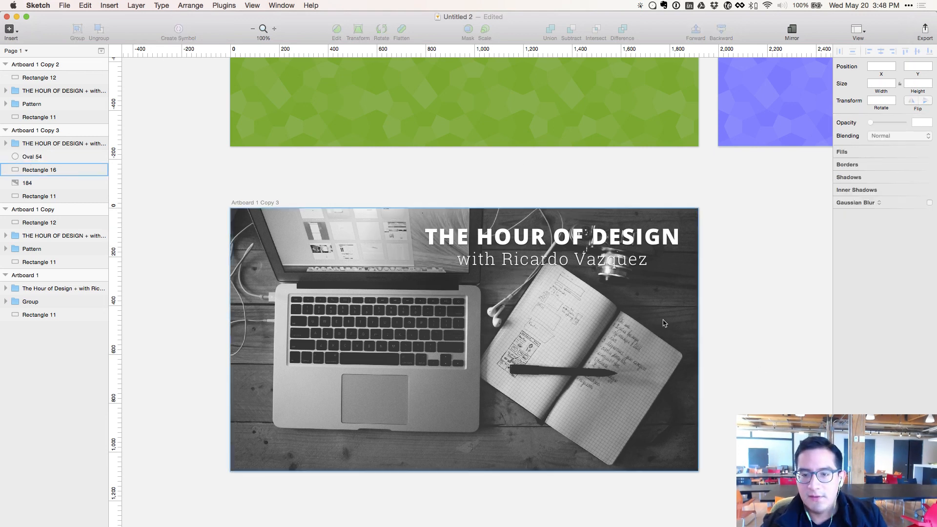
- Duplicate the gradient circle and move the copy horizontally to X 1216, over the end of the title, keeping Y at -184
click(605, 267)
click(416, 248)
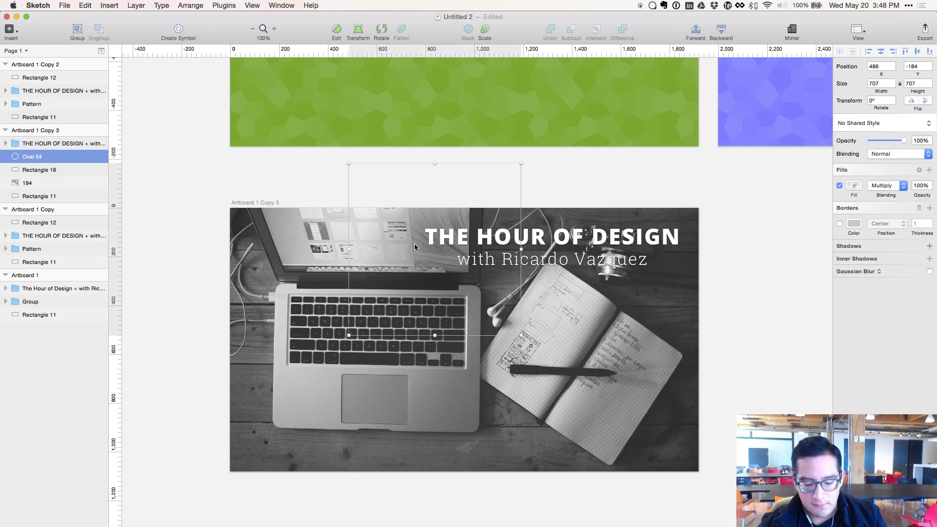
key(super+d)
key(shift+Right)
key(shift+Right)
key(shift+Right)
key(shift+Right)
key(shift+Right)
key(shift+Right)
key(shift+Right)
key(shift+Right)
key(shift+Right)
key(shift+Right)
key(shift+Right)
key(shift+Right)
key(shift+Right)
key(shift+Right)
key(shift+Right)
key(shift+Right)
key(shift+Right)
key(shift+Right)
key(shift+Right)
key(shift+Right)
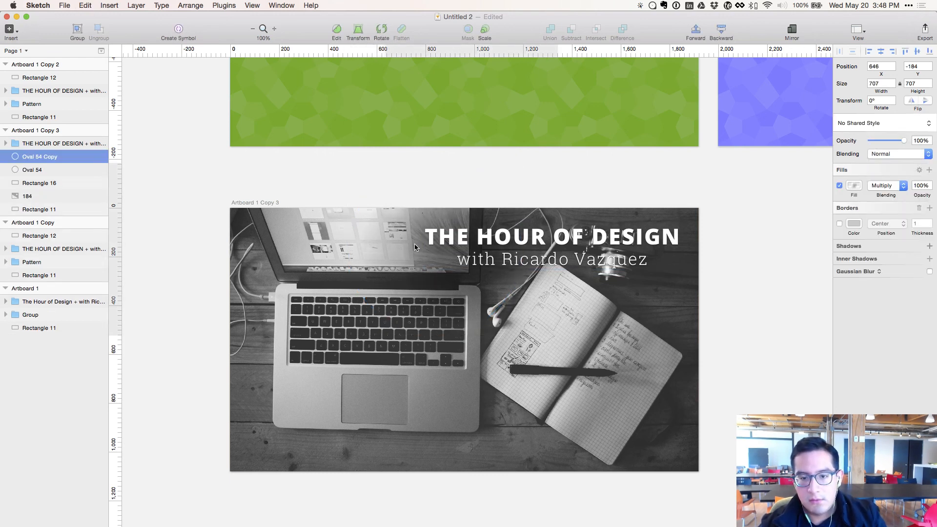
key(shift+Right)
key(shift+Right)
key(shift+Right)
key(shift+Right)
key(shift+Right)
key(shift+Right)
key(shift+Right)
key(shift+Right)
key(shift+Right)
key(shift+Right)
key(shift+Right)
key(shift+Right)
key(shift+Right)
key(shift+Right)
key(shift+Right)
key(shift+Right)
key(shift+Right)
key(shift+Right)
key(shift+Right)
key(shift+Right)
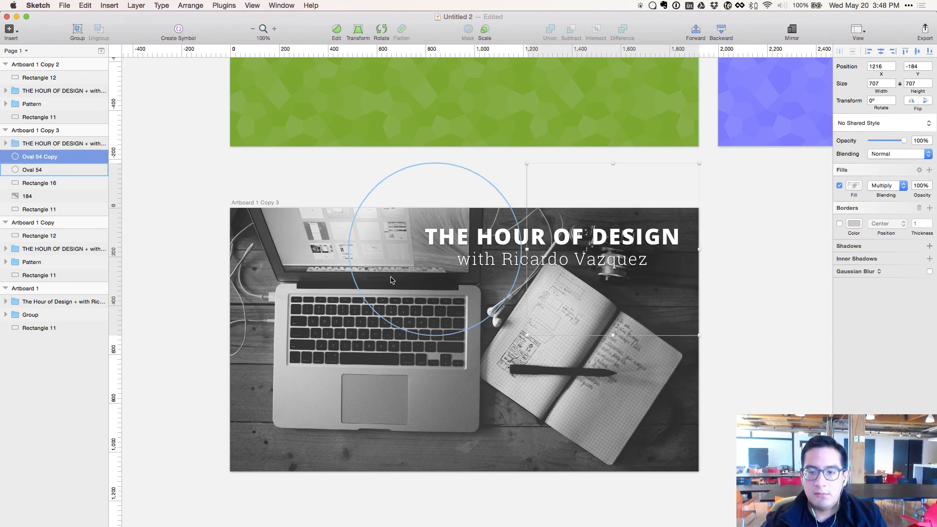
- Check the effect of the circle copy on the title, and review the title slide artboards together at 50% zoom
key(super+shift+h)
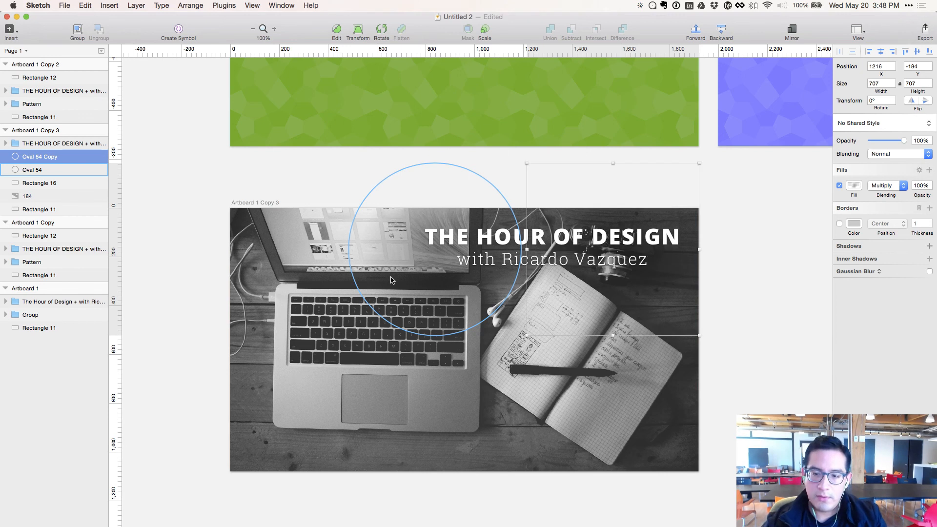
click(195, 317)
key(super+minus)
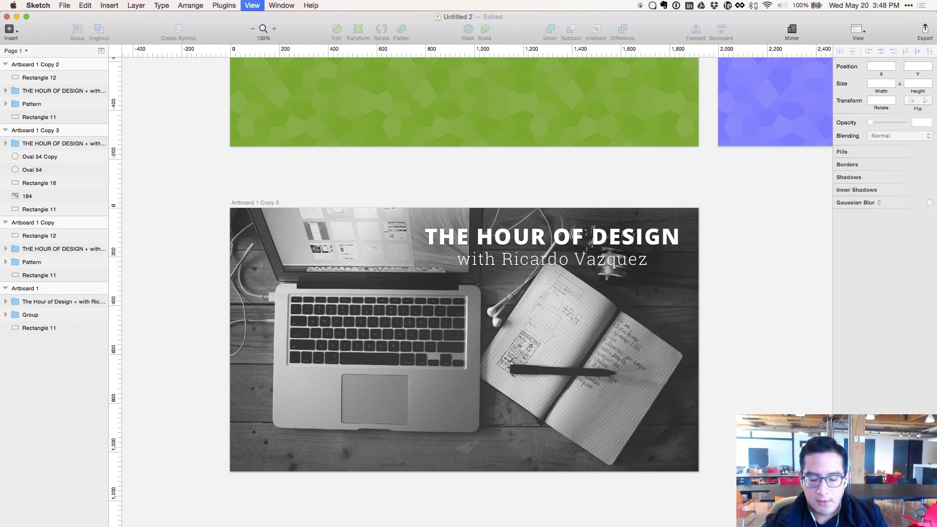
scroll(236, 296, up, 5)
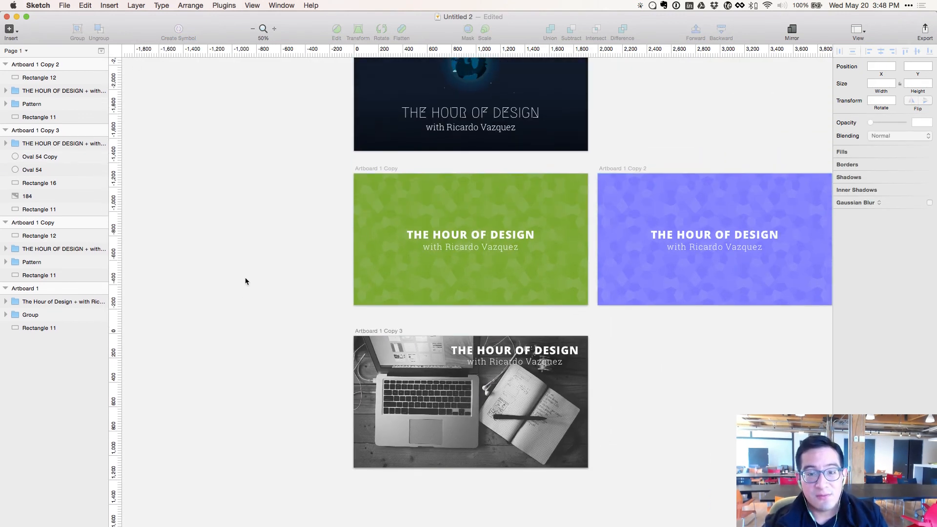
scroll(249, 271, down, 2)
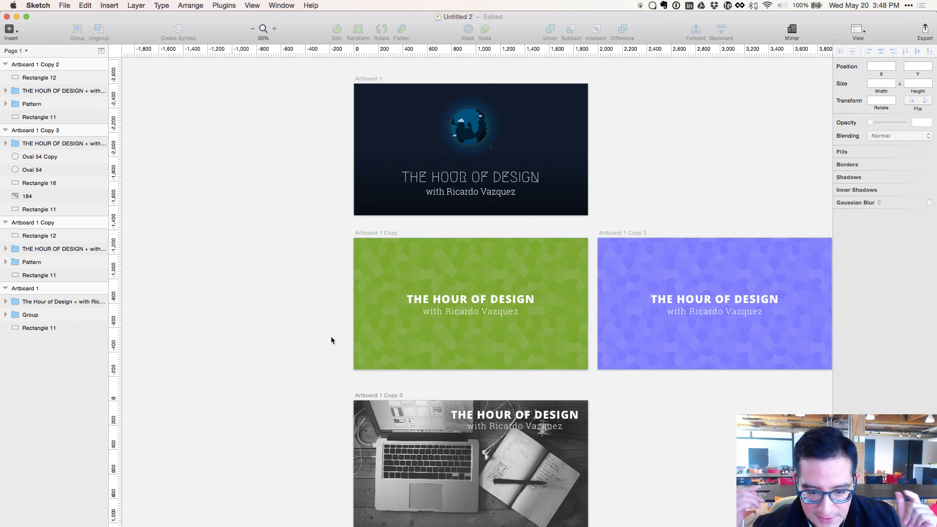
scroll(407, 379, down, 1)
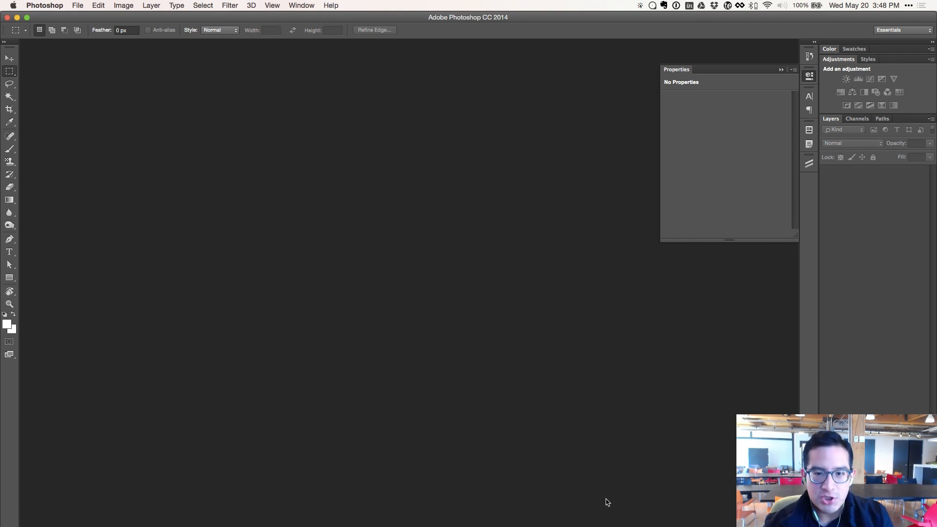
key(super+n)
double_click(312, 142)
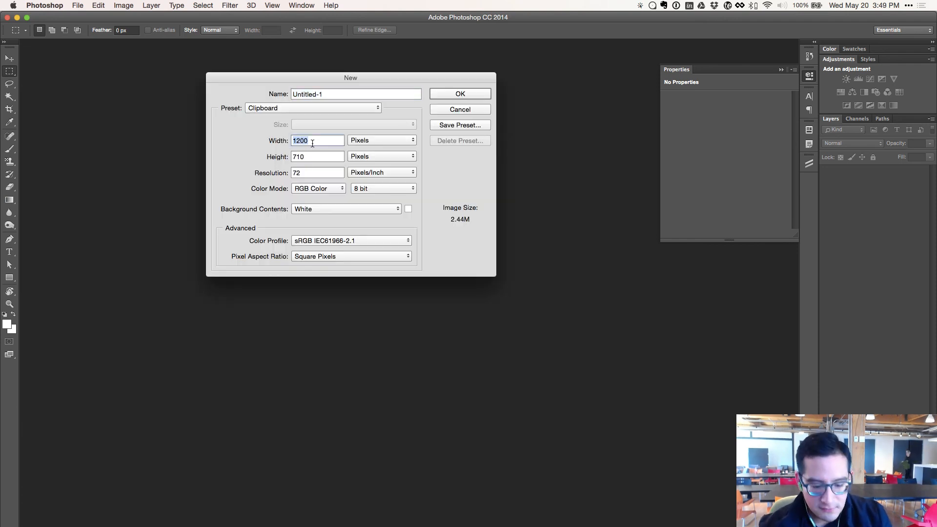
text(1600)
key(Tab)
key(Return)
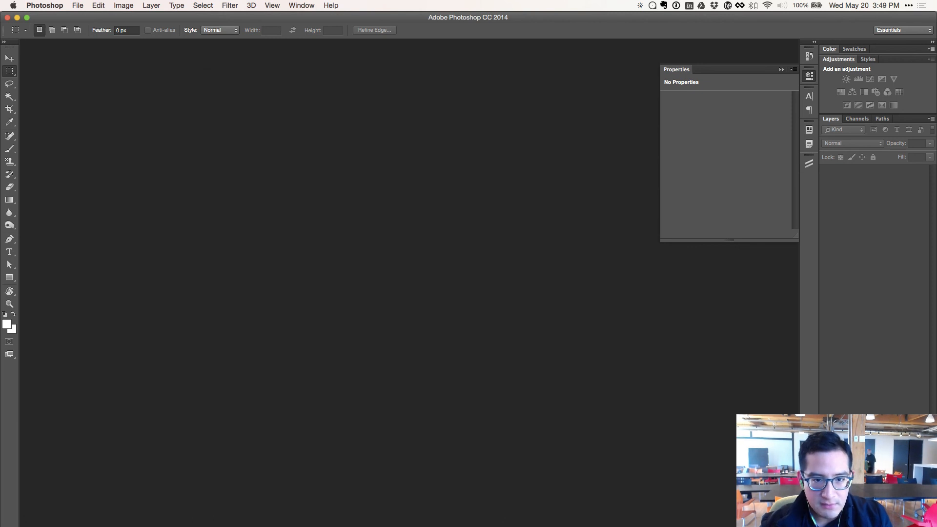
- Create a new document 1920 pixels wide and 1080 pixels high
key(super+n)
key(Tab)
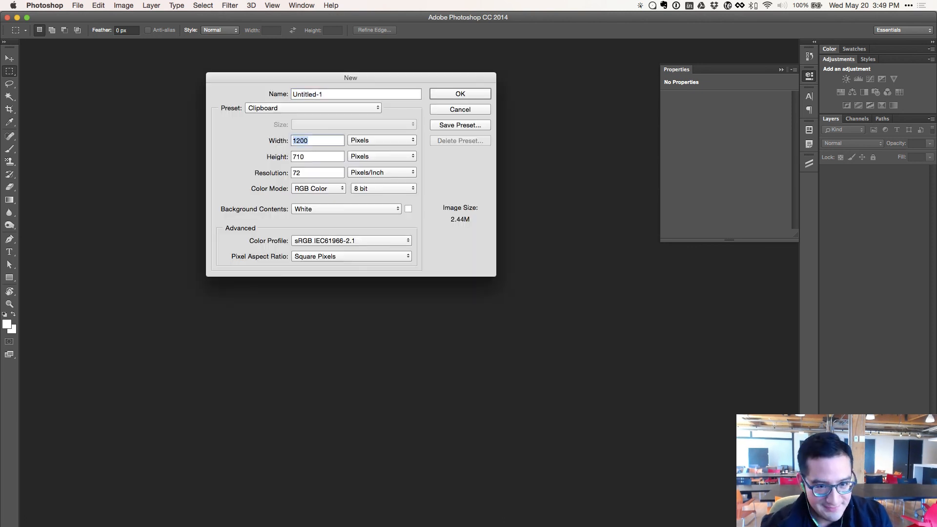
text(1920)
key(Tab)
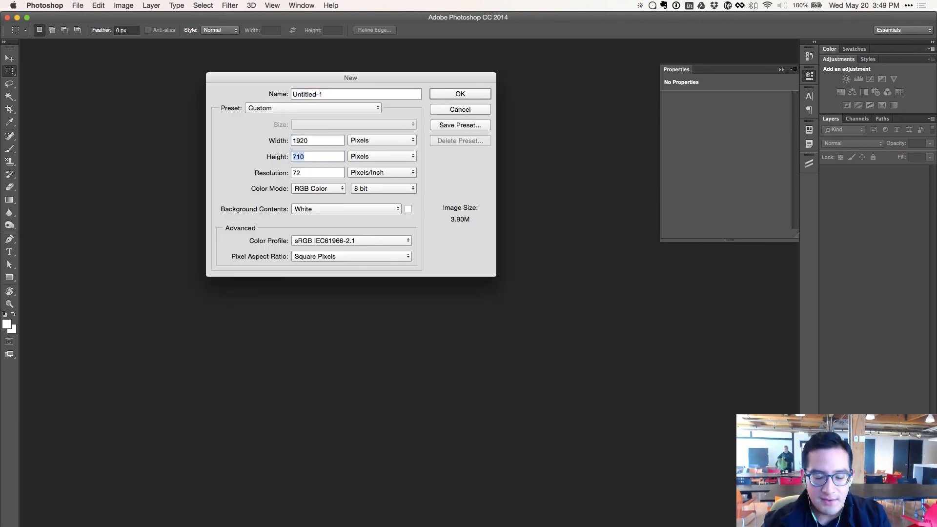
text(1080)
key(Tab)
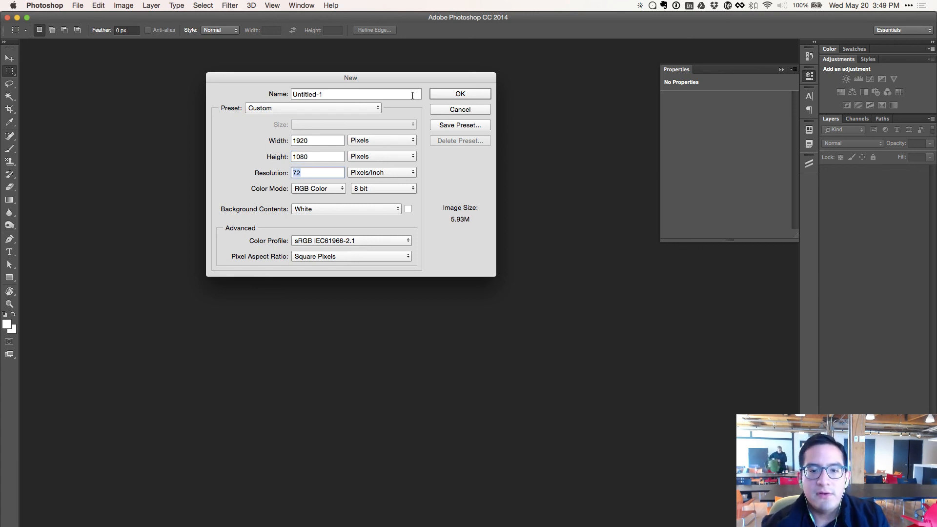
key(Return)
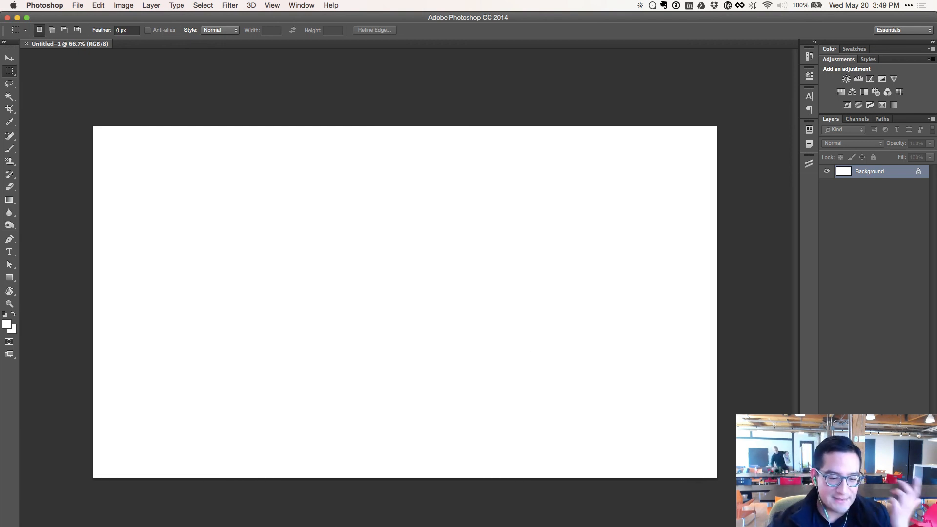
- Switch to Finder and open 51.jpg from the Splashbox folder in Photoshop as its own document
key(v)
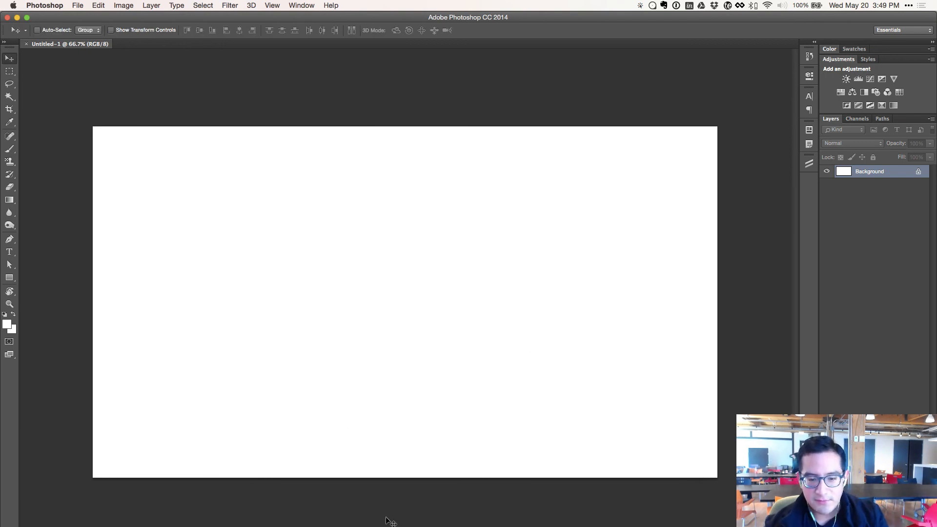
key(super+a)
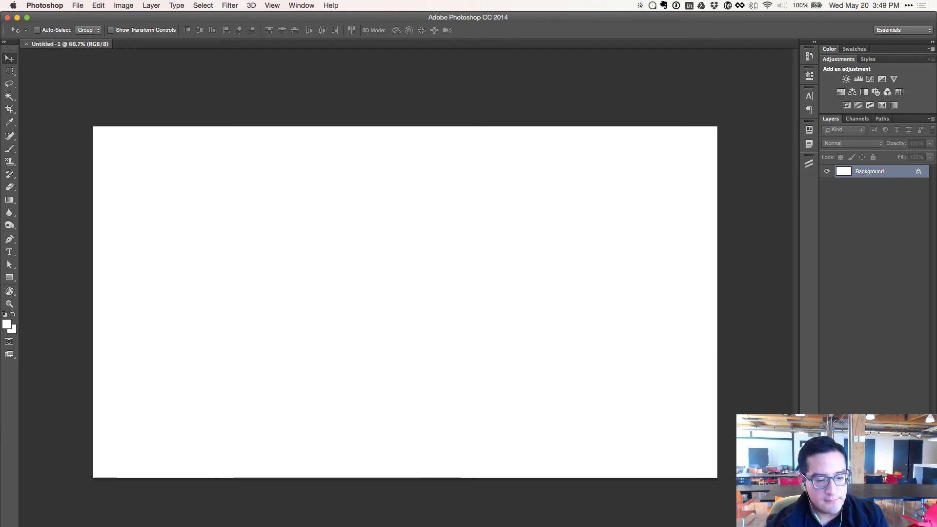
key(super+Tab)
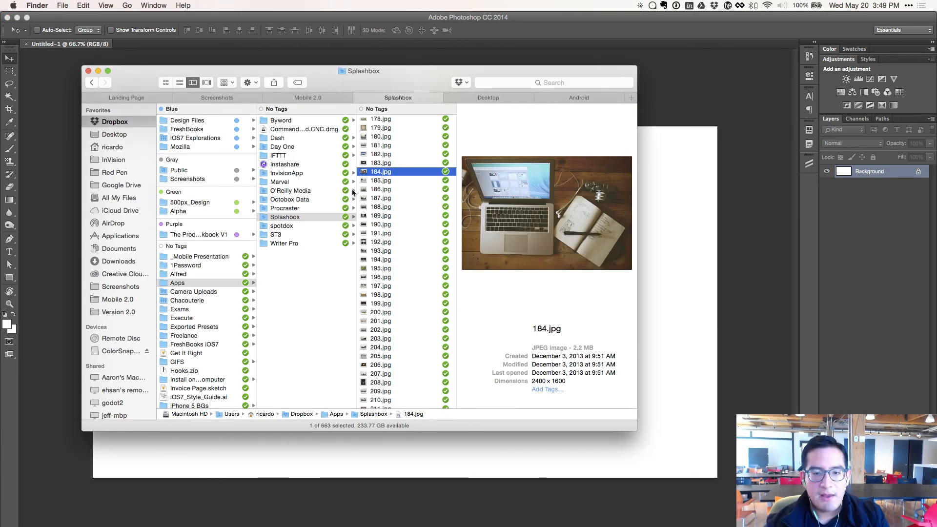
click(284, 218)
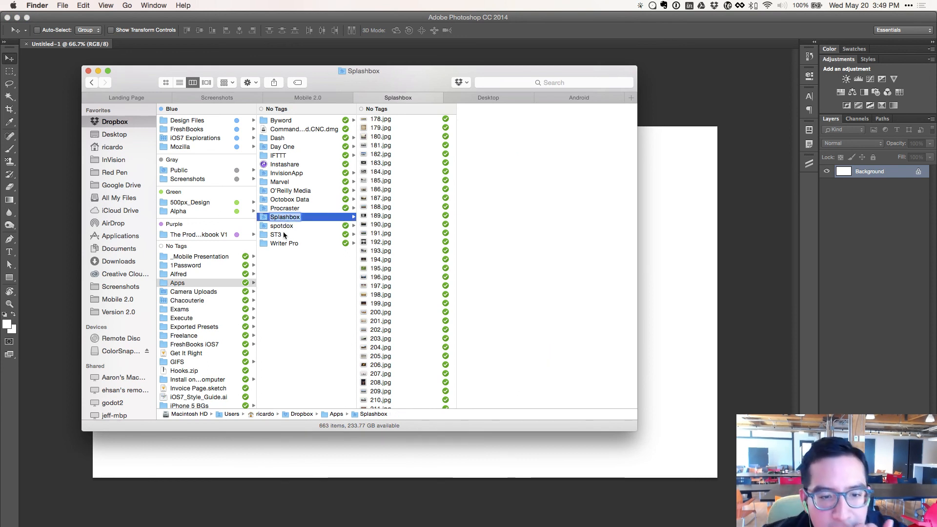
click(283, 235)
click(284, 217)
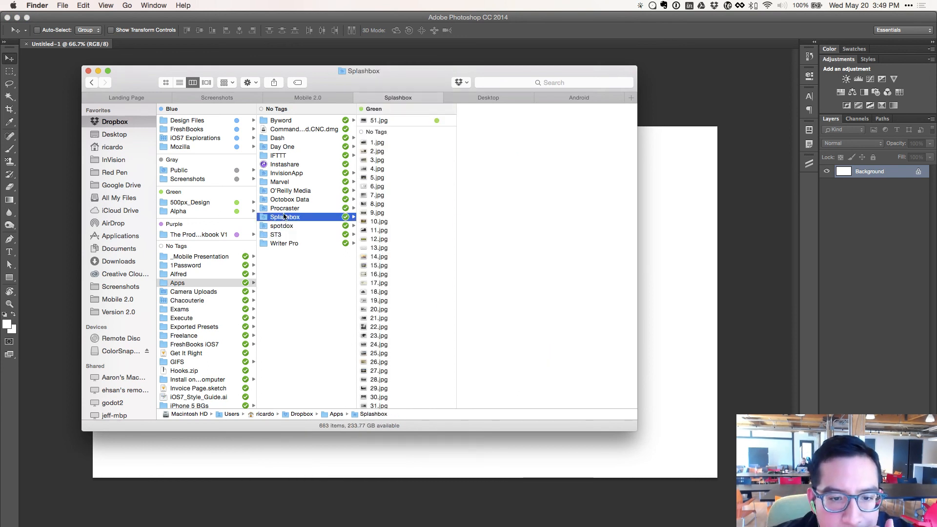
click(402, 122)
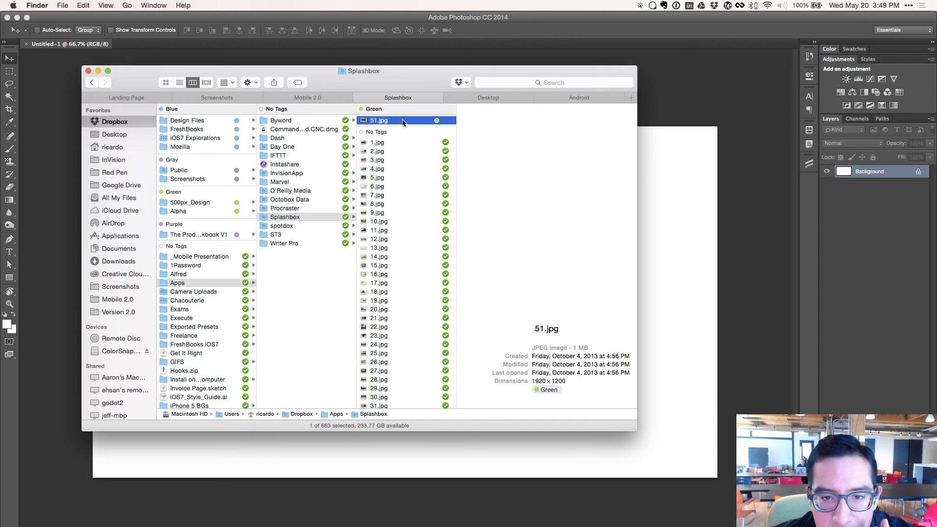
drag(397, 85, 253, 76)
drag(243, 117, 637, 299)
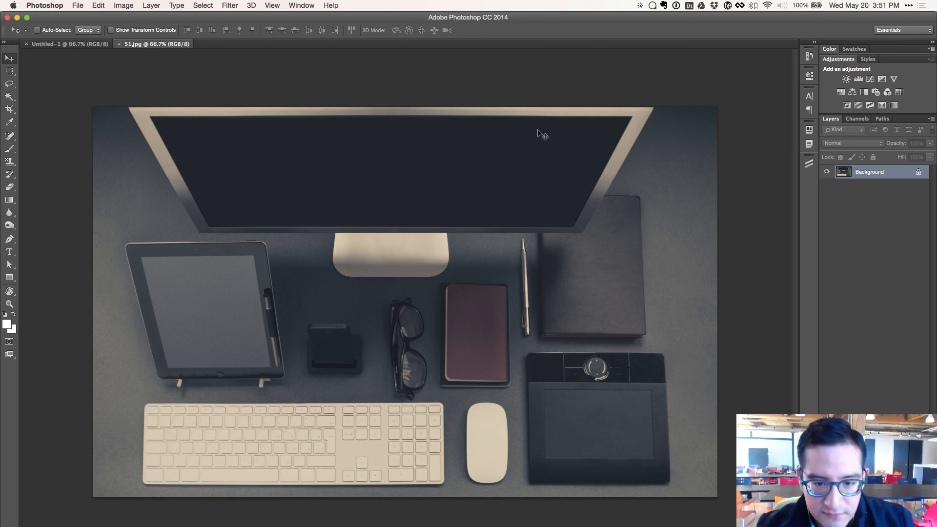
- Add the text "THE HOUR OF DESIGN" across the lower edge of the monitor in the desk photo
key(t)
click(314, 235)
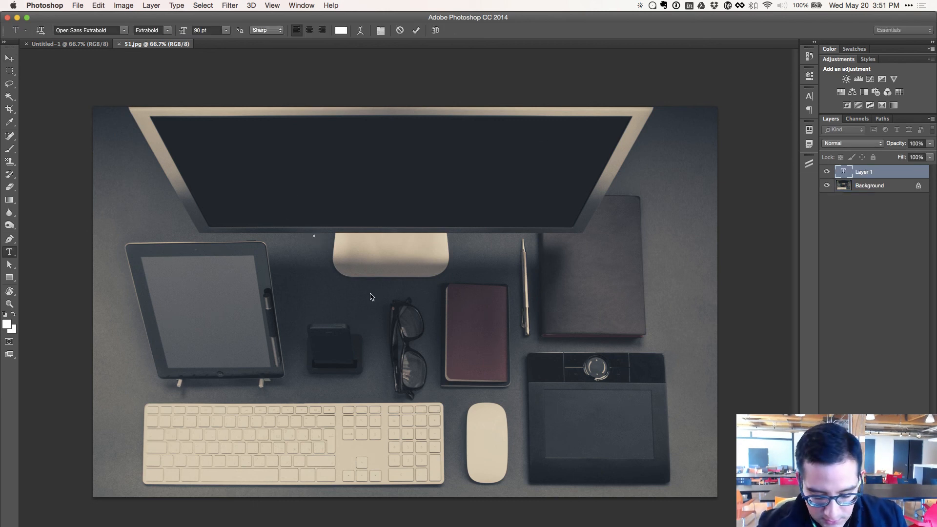
text(THE HU)
key(BackSpace)
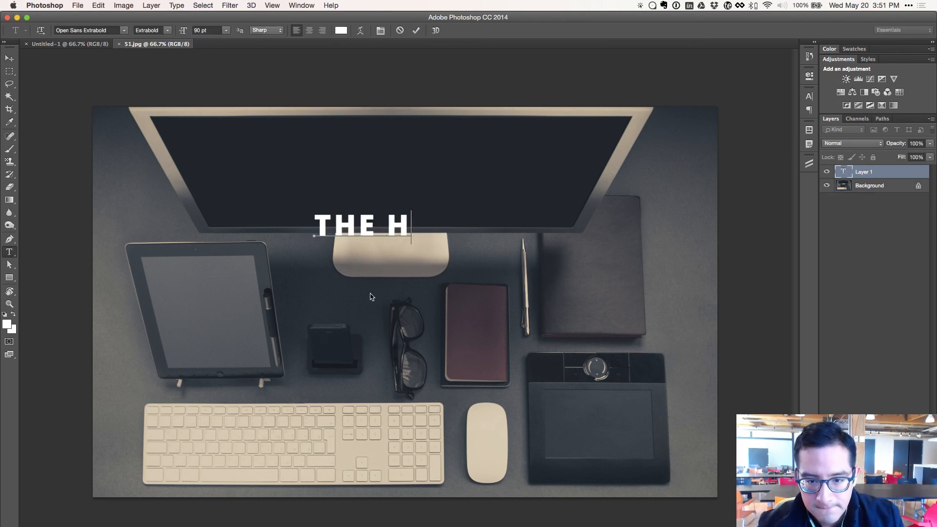
text(OUR OF DESIGN)
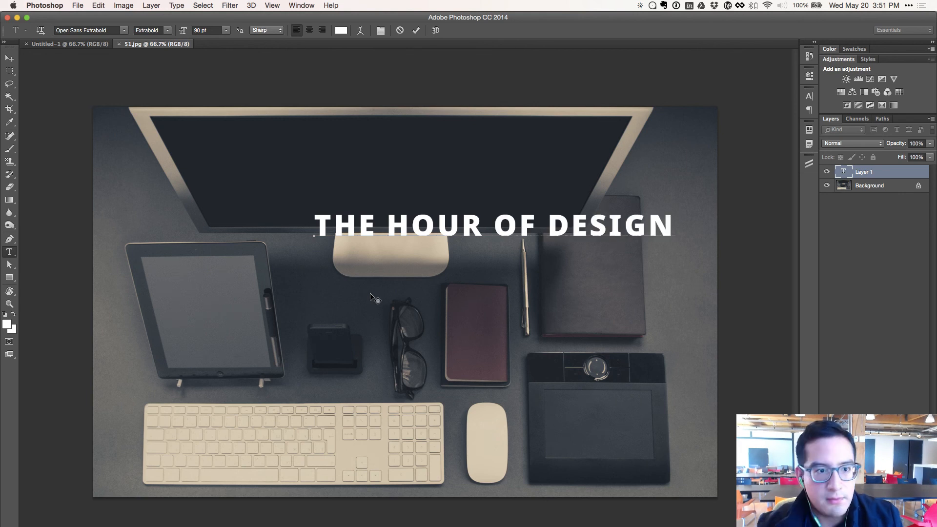
key(super+Return)
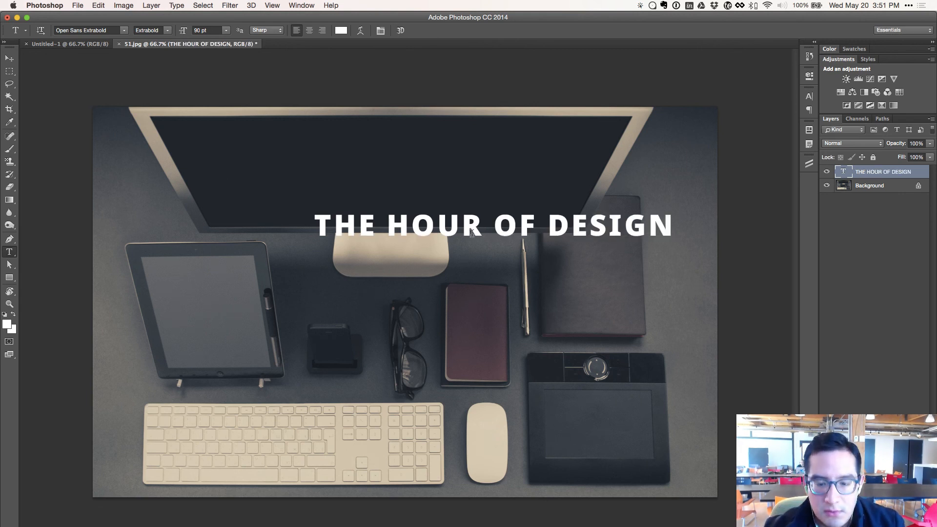
- Centre the title horizontally and vertically on the photo by aligning its layer with the Background layer
key(v)
drag(471, 232, 436, 283)
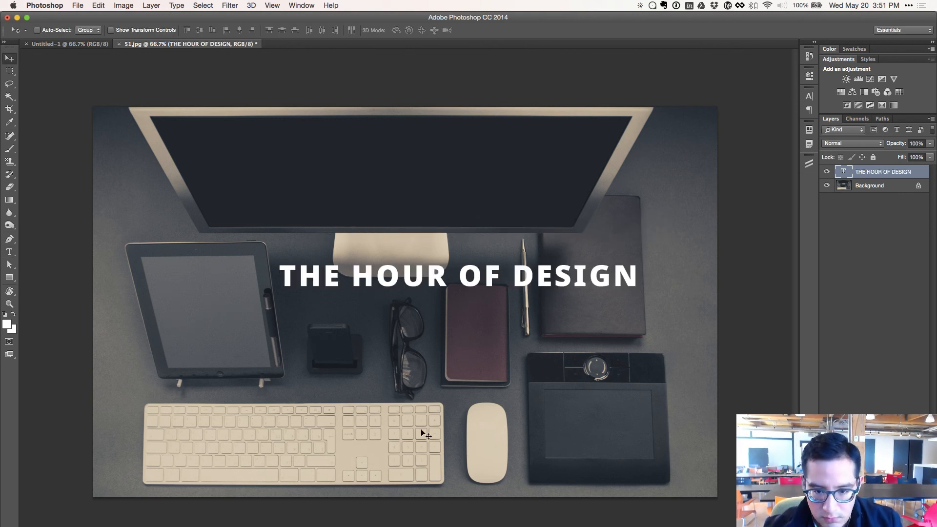
key(super)
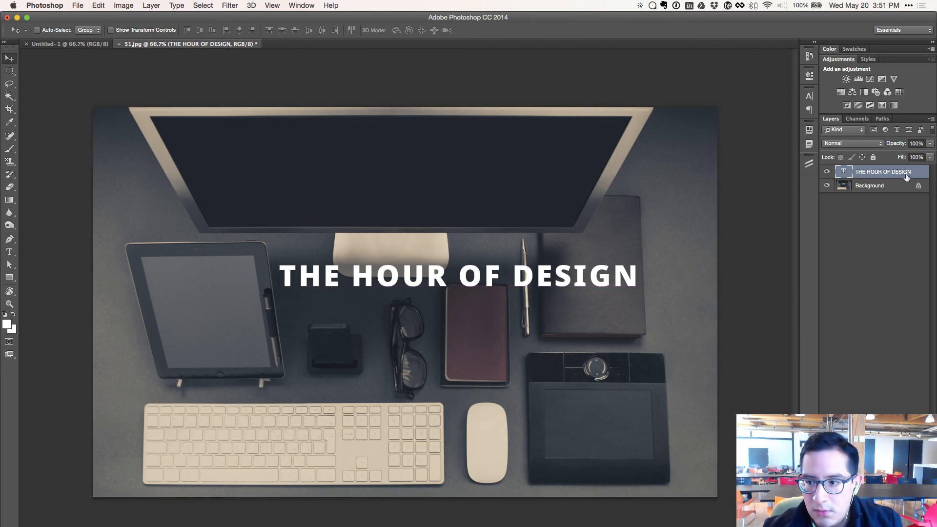
shift+click(878, 186)
click(239, 30)
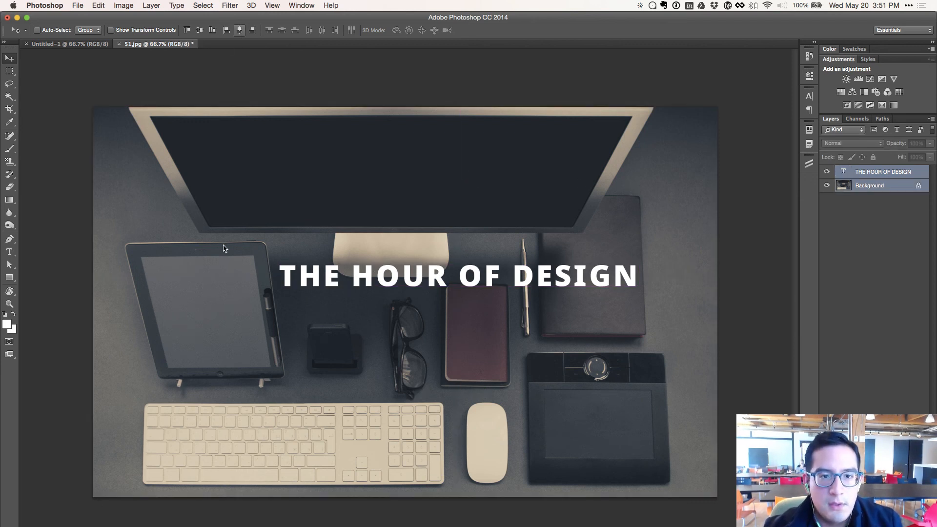
click(200, 31)
click(227, 31)
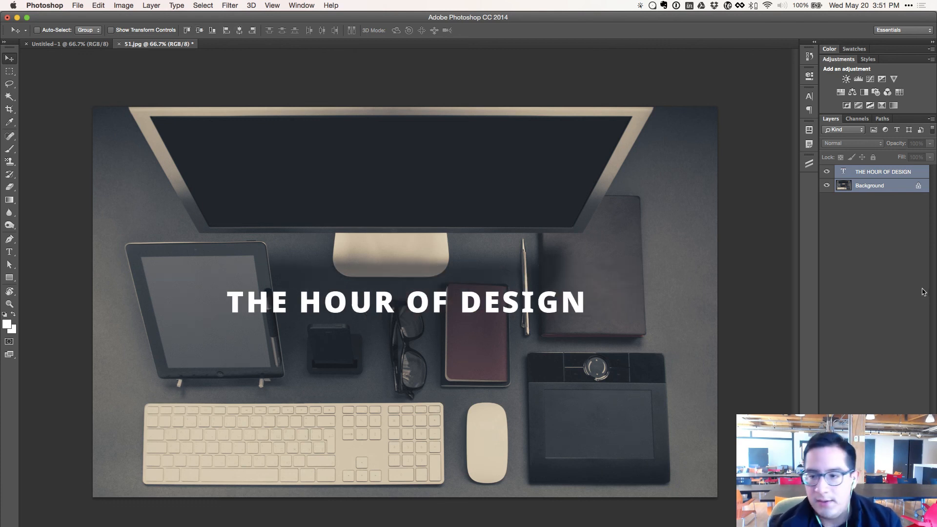
click(854, 188)
shift+click(854, 174)
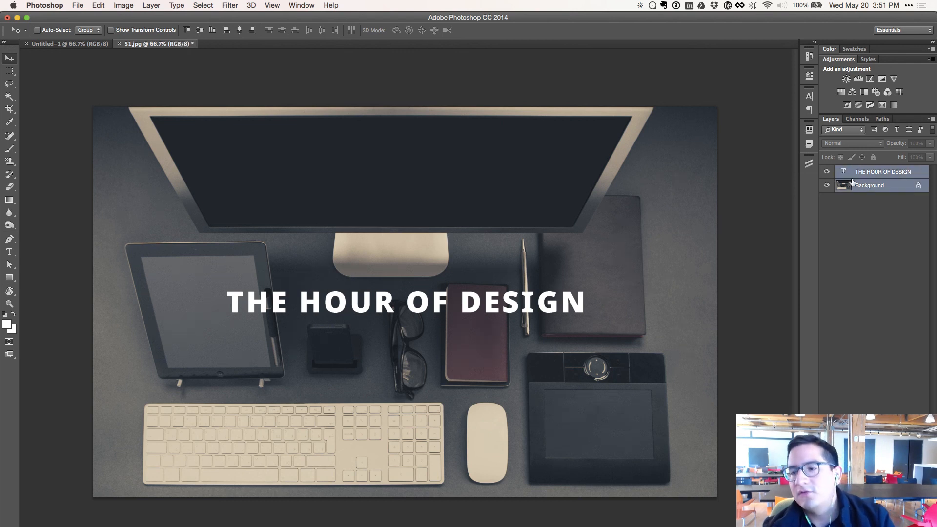
click(240, 31)
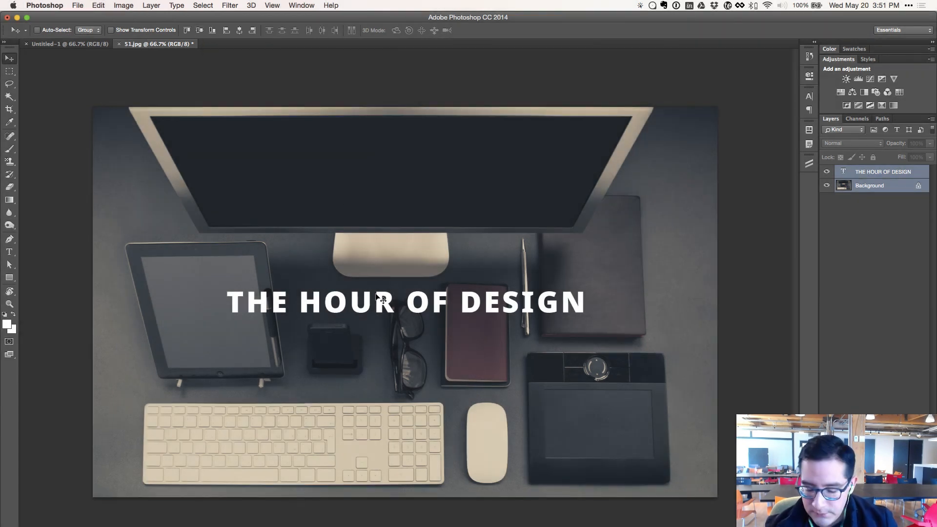
- Duplicate the THE HOUR OF DESIGN text layer and move the copy down to form a second line beneath the title
click(900, 177)
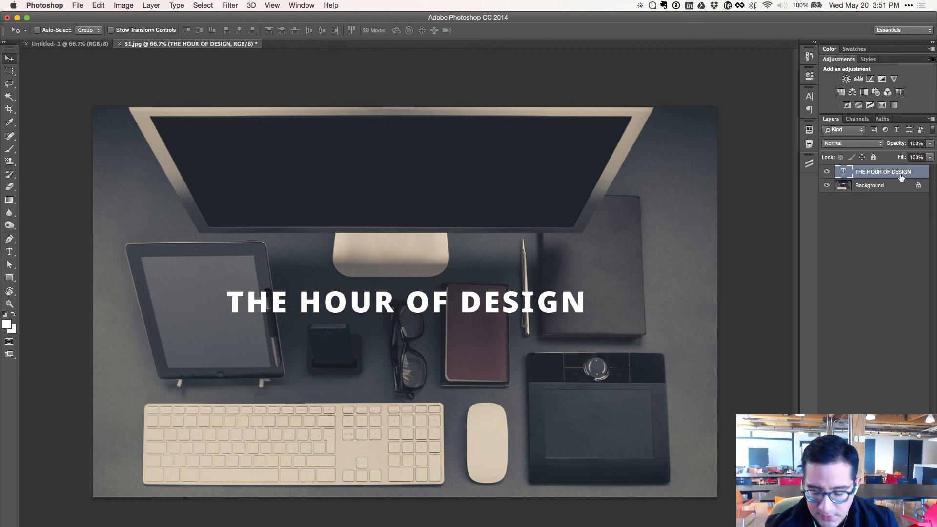
key(super+j)
key(shift+Down)
key(shift+Down)
key(shift+Down)
key(shift+Down)
key(shift+Down)
key(shift+Down)
key(shift+Down)
key(shift+Down)
key(shift+Down)
key(shift+Down)
key(shift+Down)
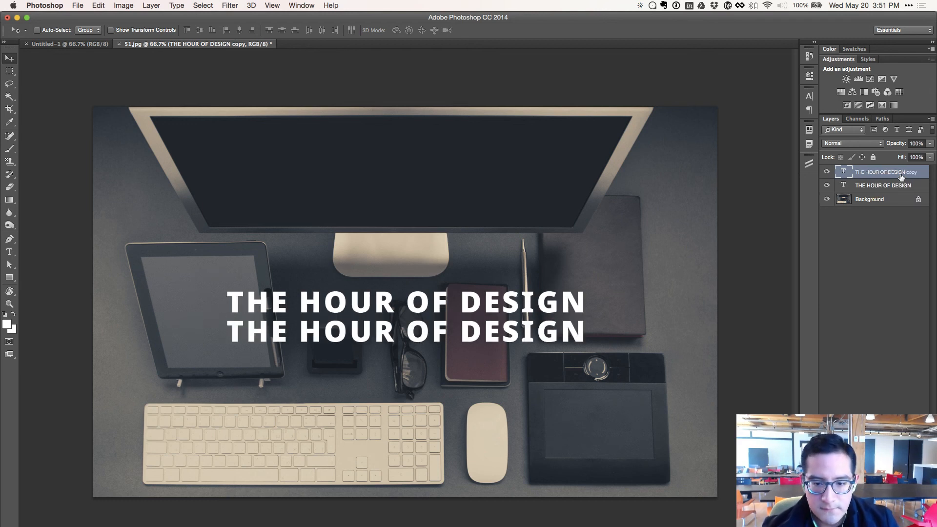
- Replace the copied text line with a subtitle reading "with" followed by the presenter's full name
key(t)
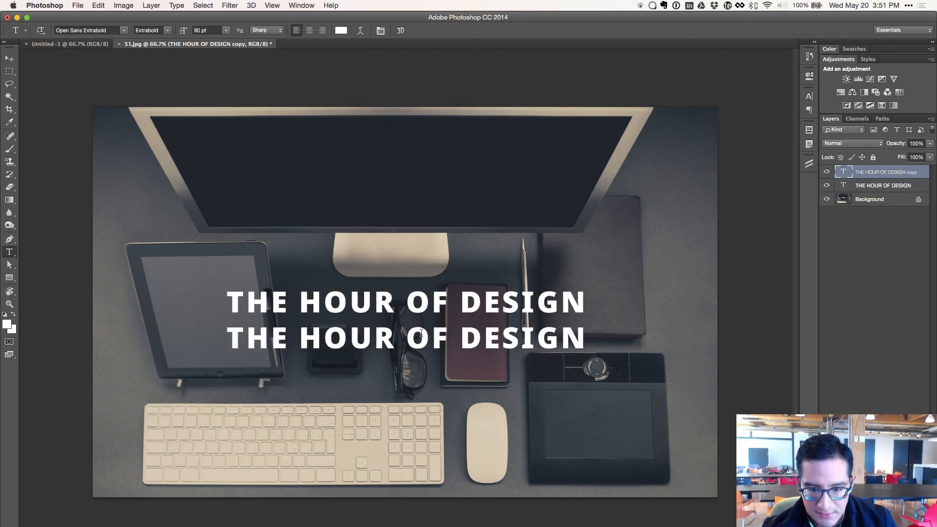
triple_click(421, 335)
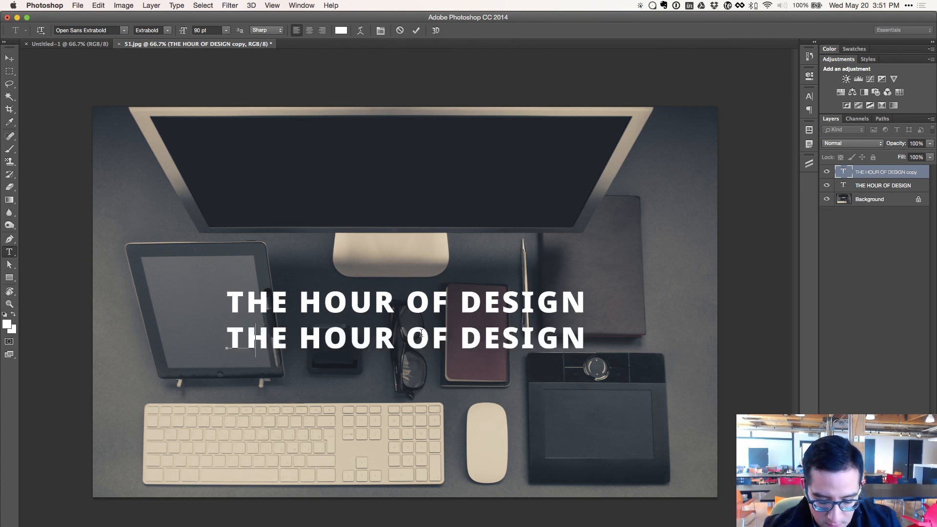
text(with Ricardo Vaz)
key(BackSpace)
text(quez)
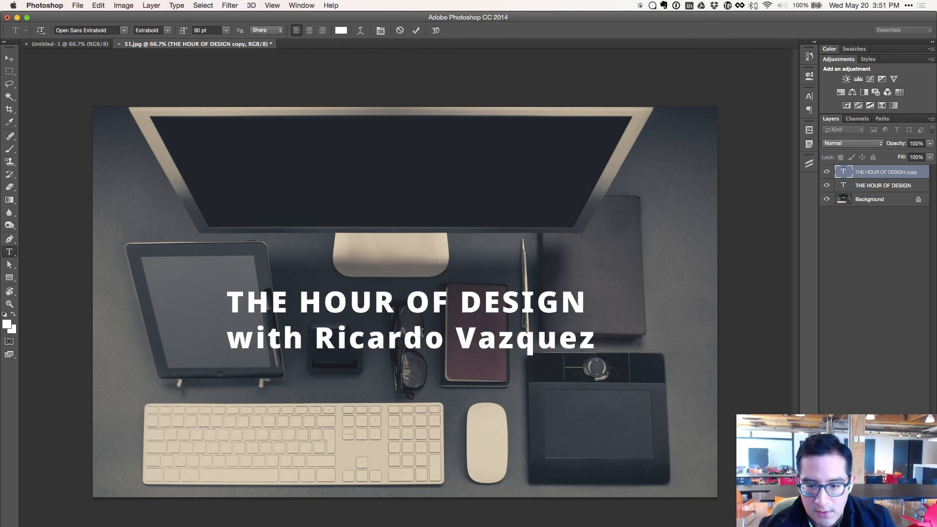
double_click(394, 339)
key(super+Return)
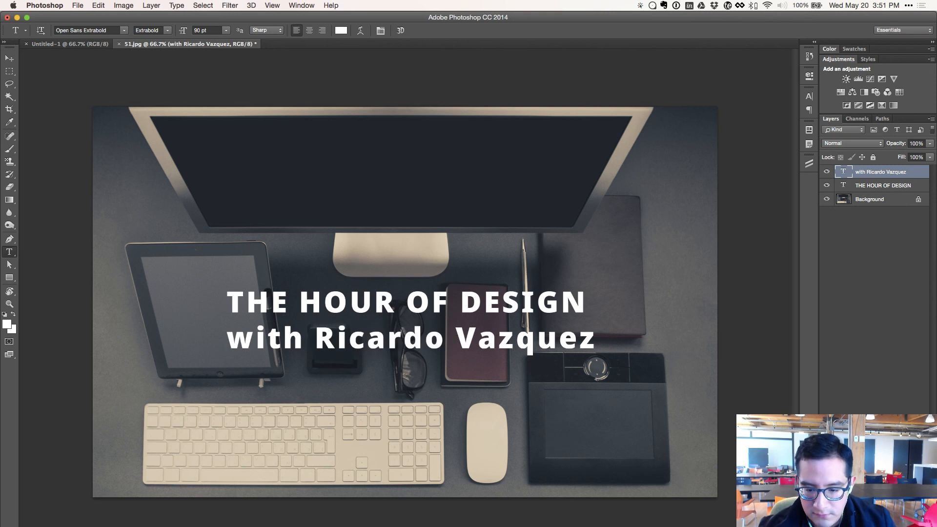
- Check the subtitle's text style in Sketch, return to Photoshop and set the subtitle there to Roboto Slab Light at 70 pt
key(super+Tab)
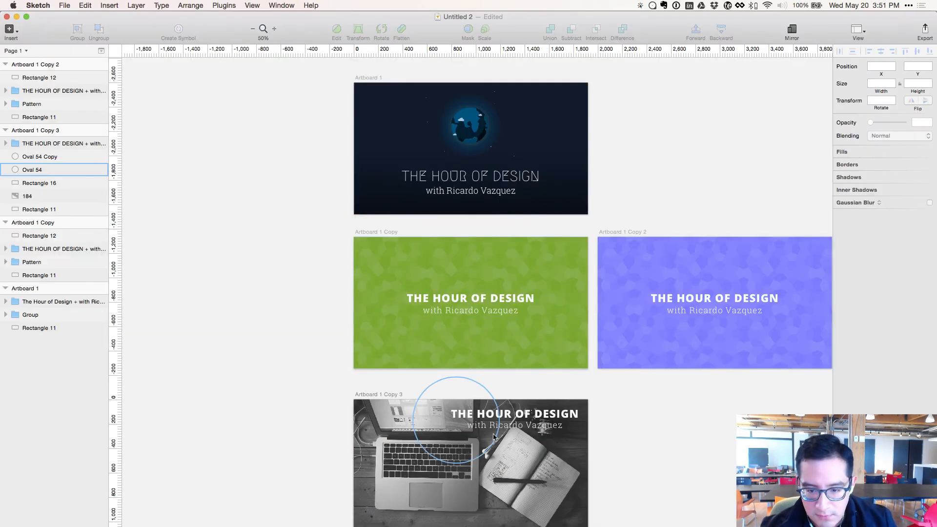
double_click(521, 428)
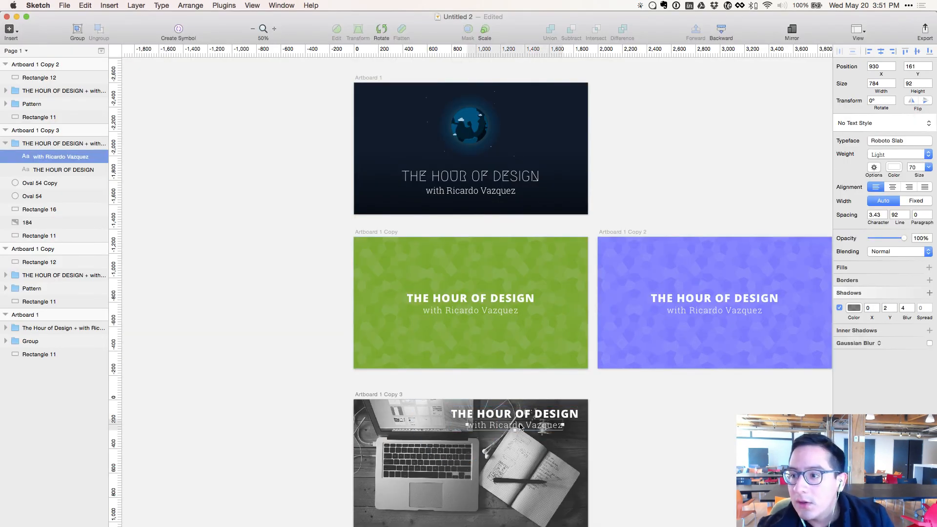
key(super+Tab)
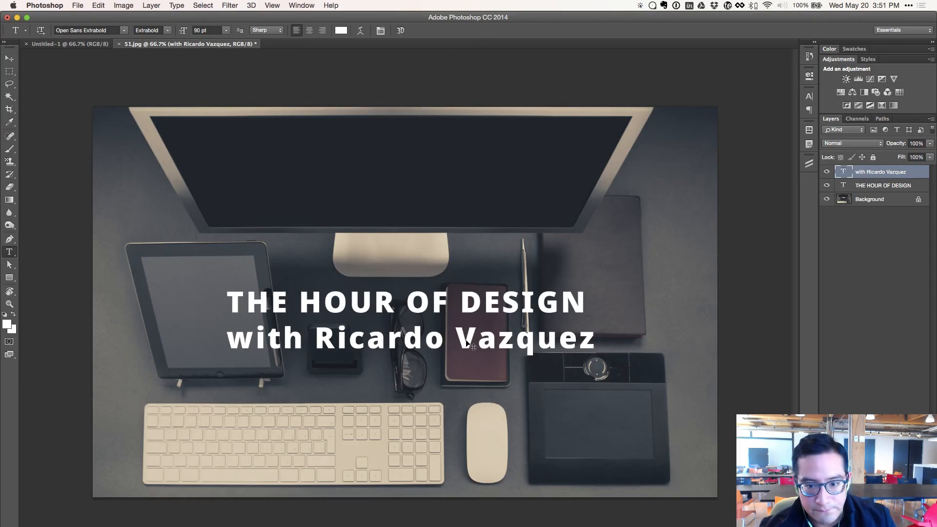
triple_click(467, 337)
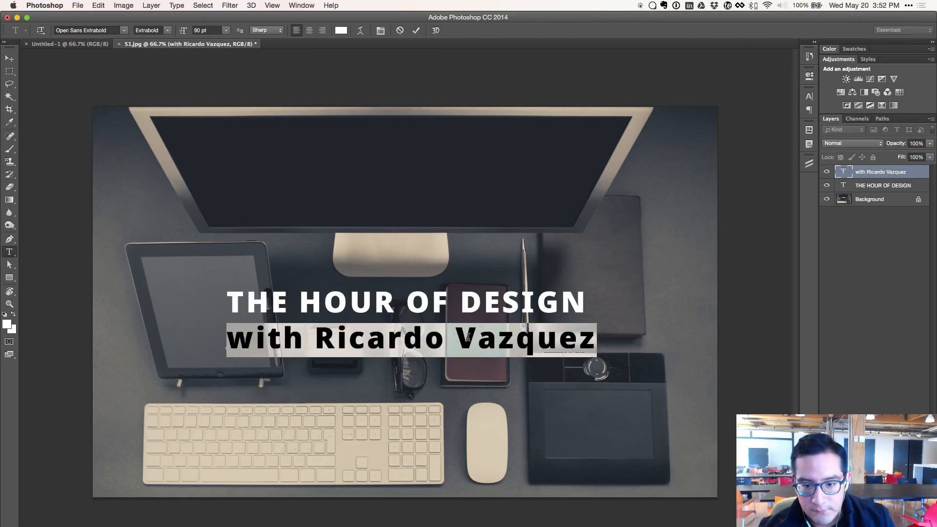
click(116, 31)
text(roboto)
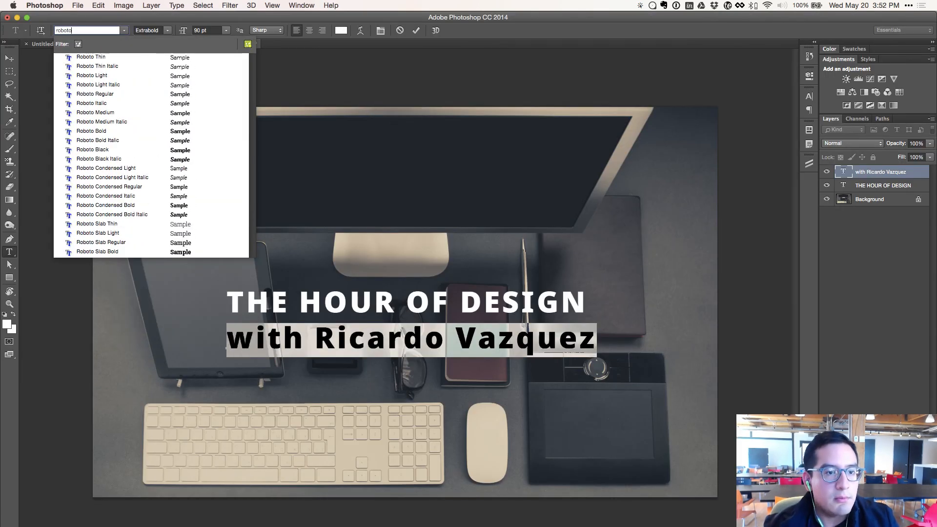
text(slab)
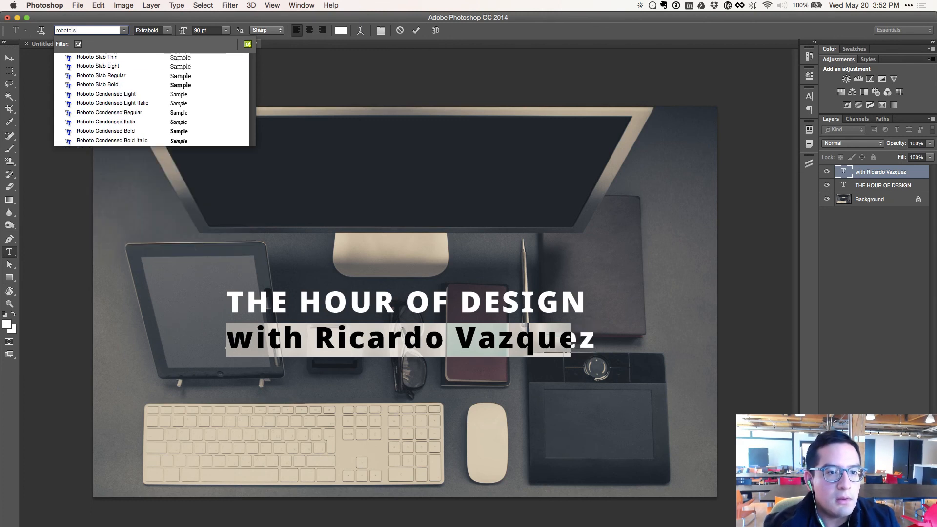
key(Down)
key(Down)
key(Return)
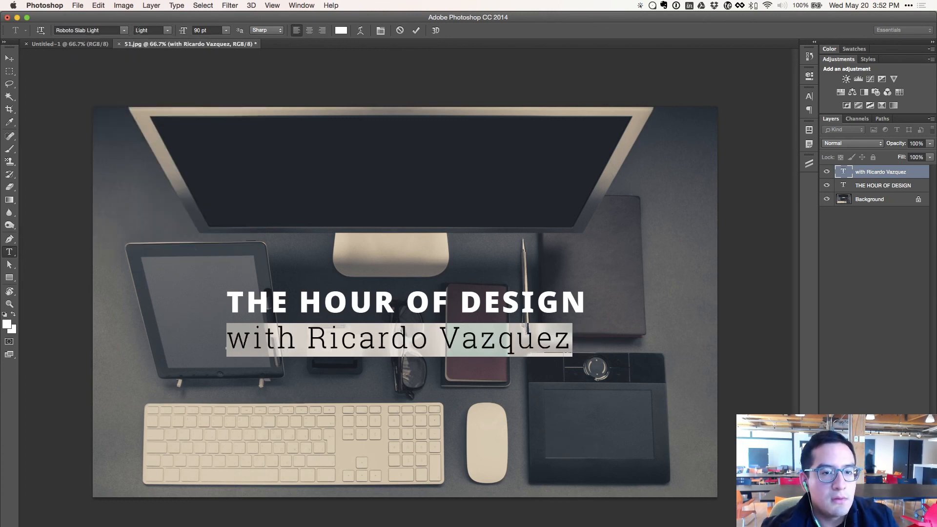
click(202, 30)
text(70)
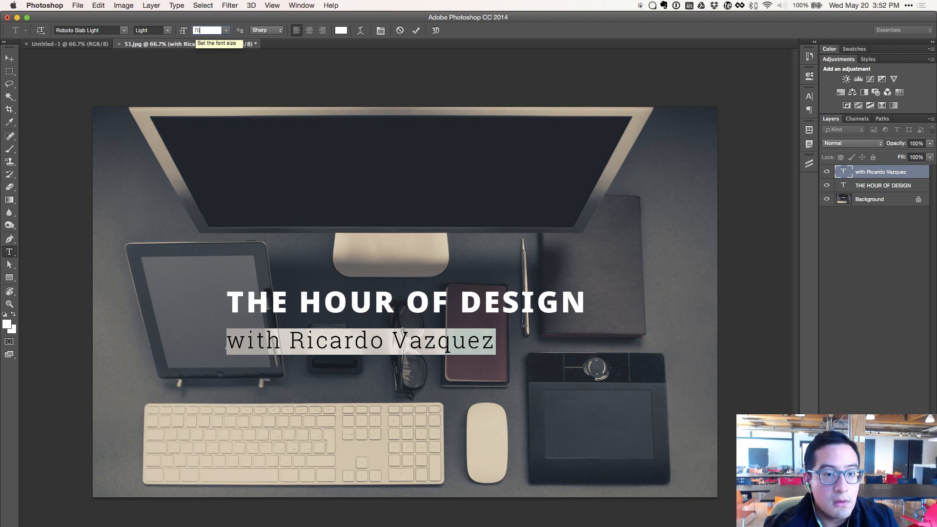
key(Return)
- Centre the subtitle horizontally and vertically on the photo by aligning its layer with the Background layer
click(10, 59)
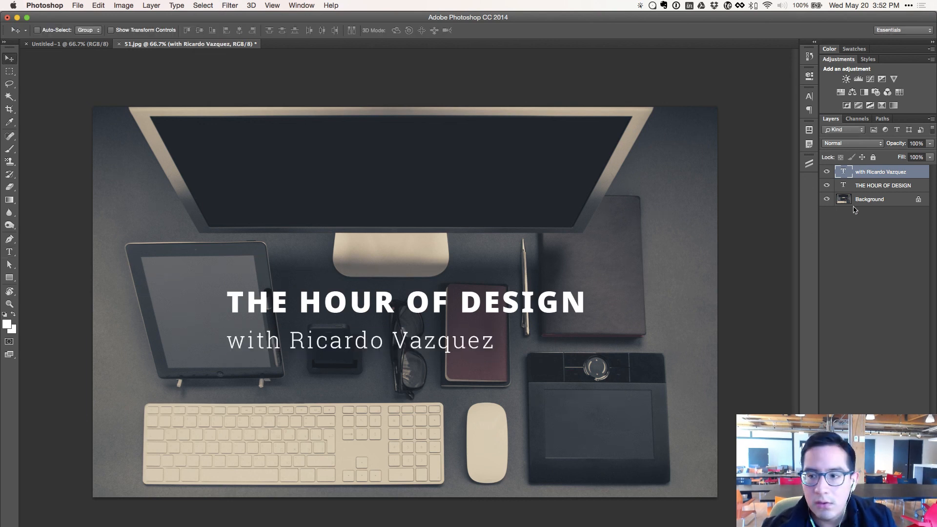
shift+super+click(326, 359)
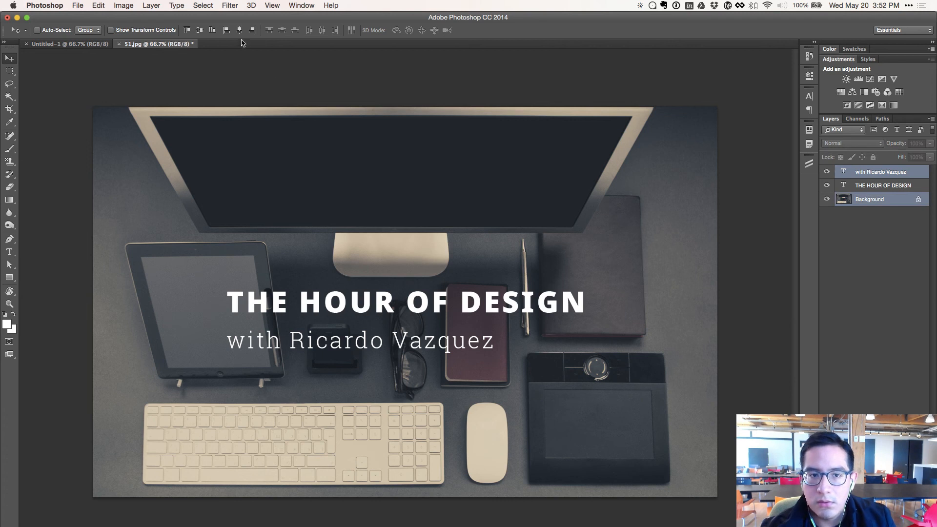
click(200, 31)
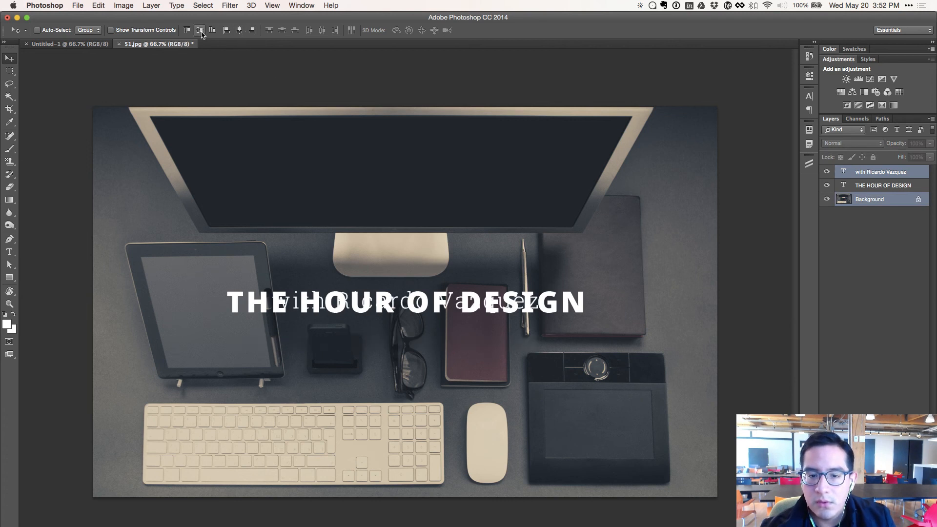
- Move only the subtitle down until it sits closely beneath the title, and deselect its layer
click(869, 175)
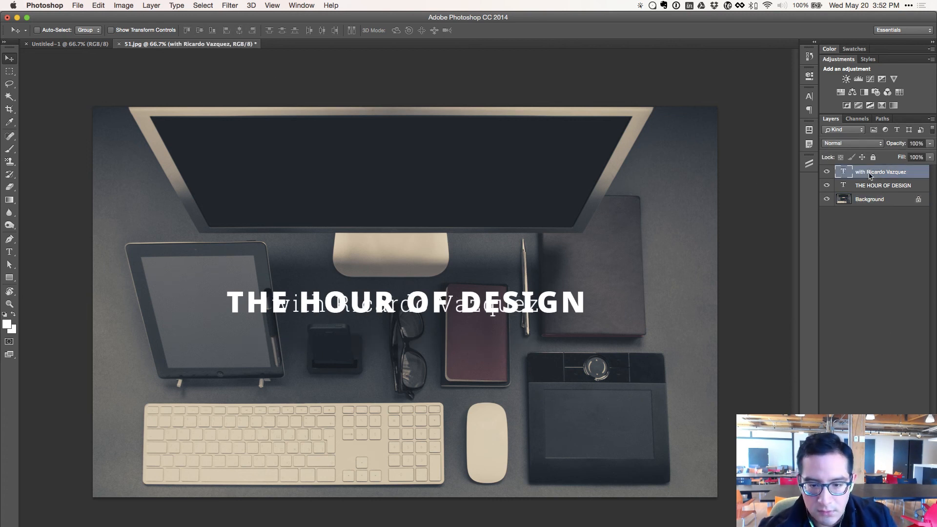
key(shift+Down)
key(shift+Down)
key(shift+Down)
key(shift+Down)
key(shift+Down)
key(shift+Down)
key(shift+Down)
key(shift+Down)
key(shift+Down)
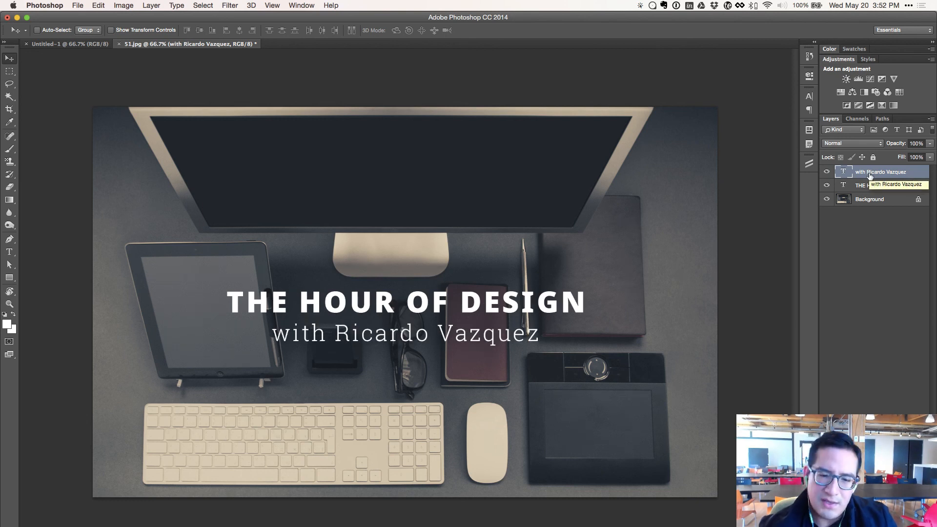
key(Up)
key(Up)
key(Up)
key(Up)
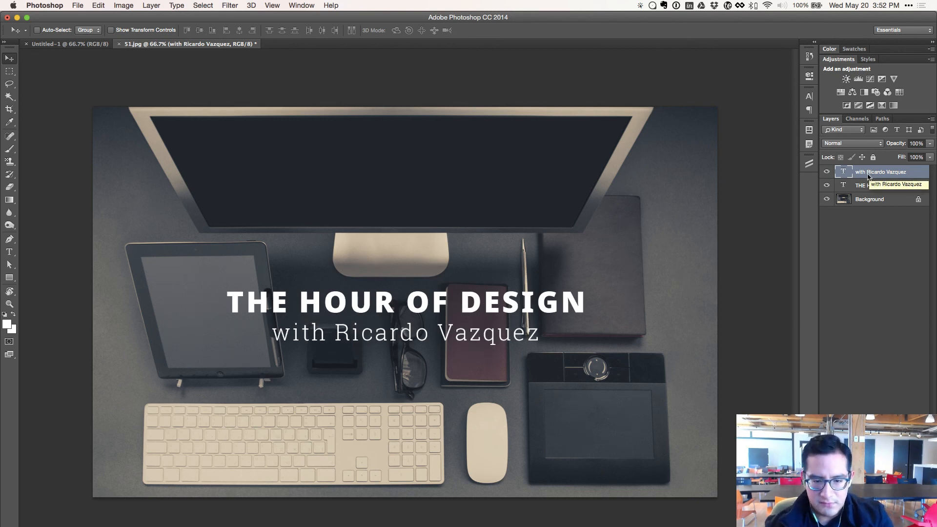
key(super+Tab)
key(super+Tab)
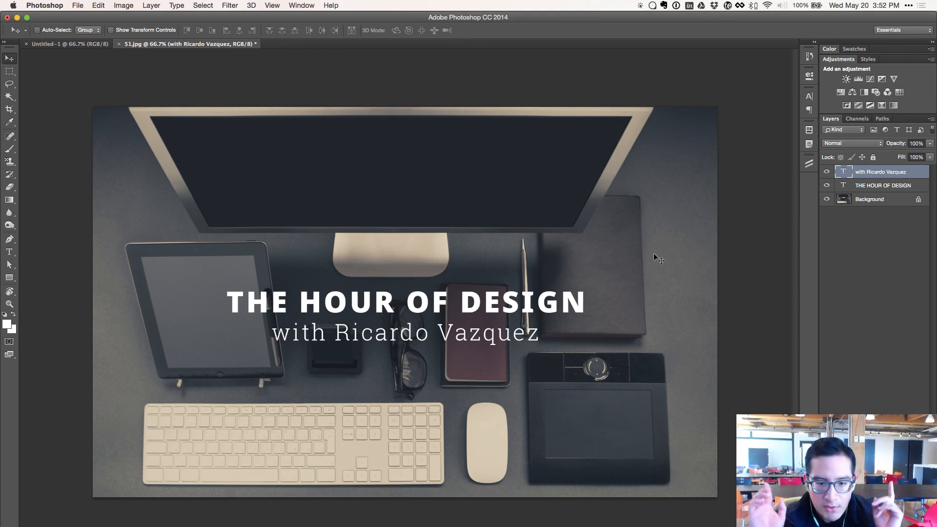
click(865, 239)
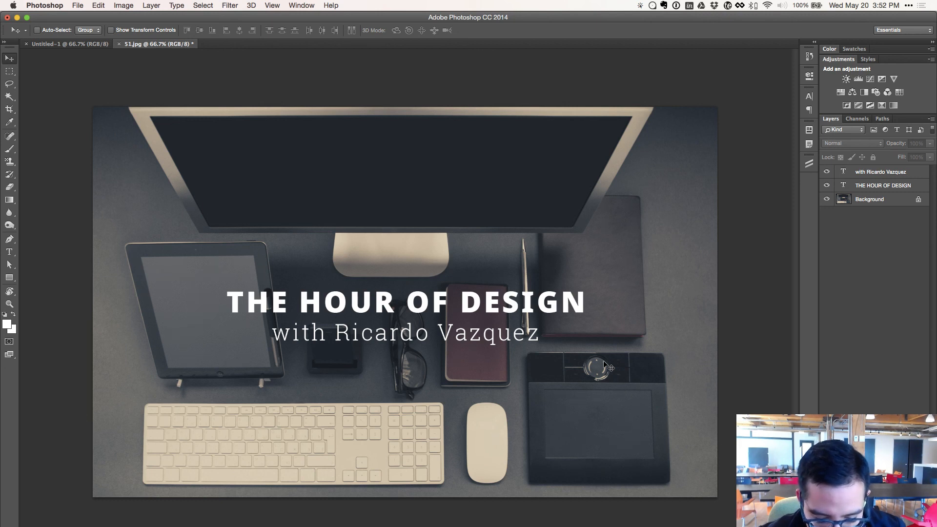
- Add a Hue/Saturation adjustment layer above the text with hue +10, saturation +42 and lightness -11
click(840, 92)
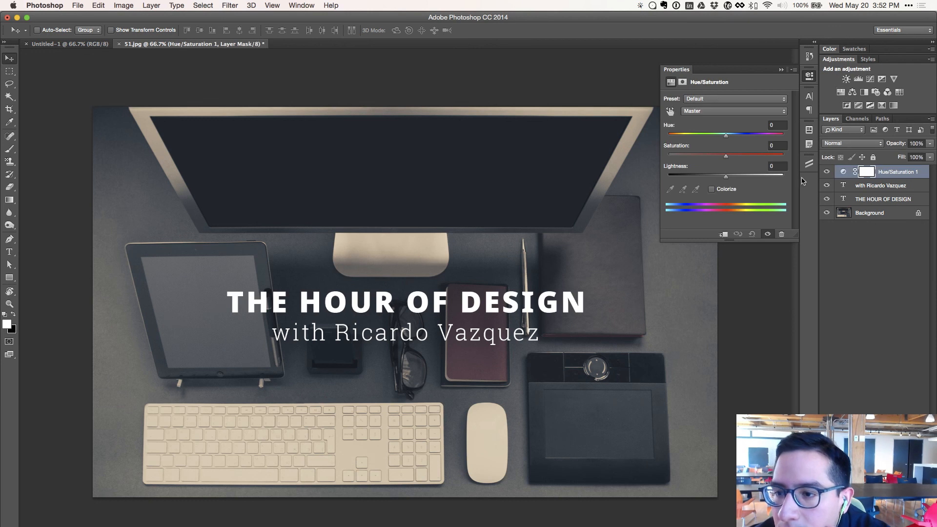
drag(734, 138, 719, 180)
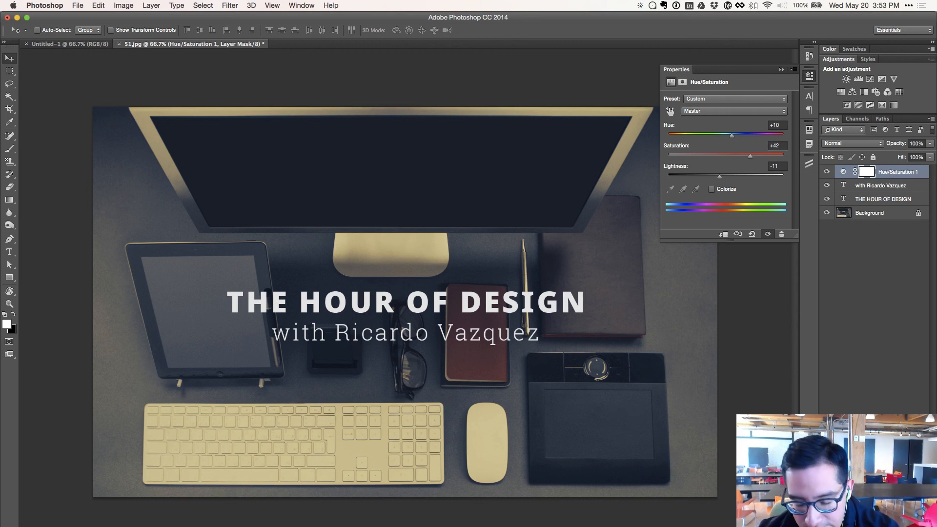
- Switch to Sketch, review the artwork and colour overlays of the earlier title slides, and return to Photoshop
key(super+Tab)
click(478, 145)
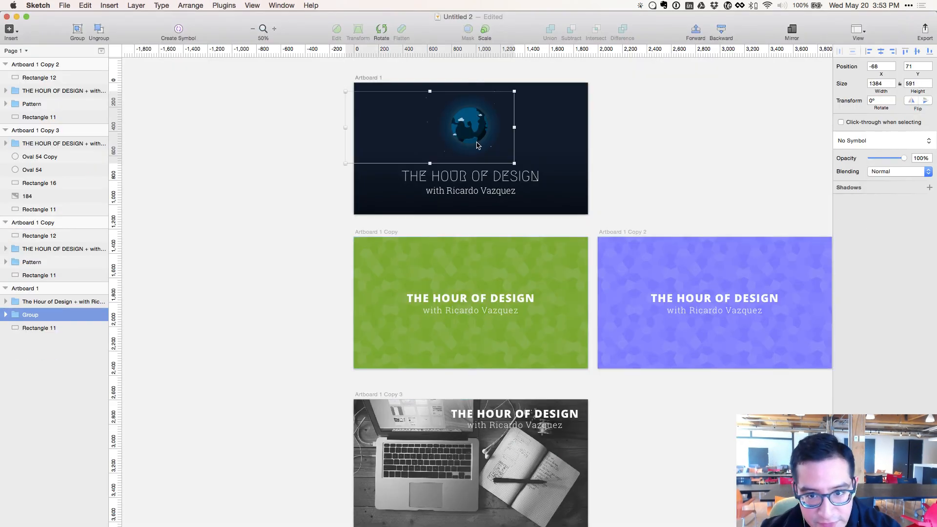
click(525, 255)
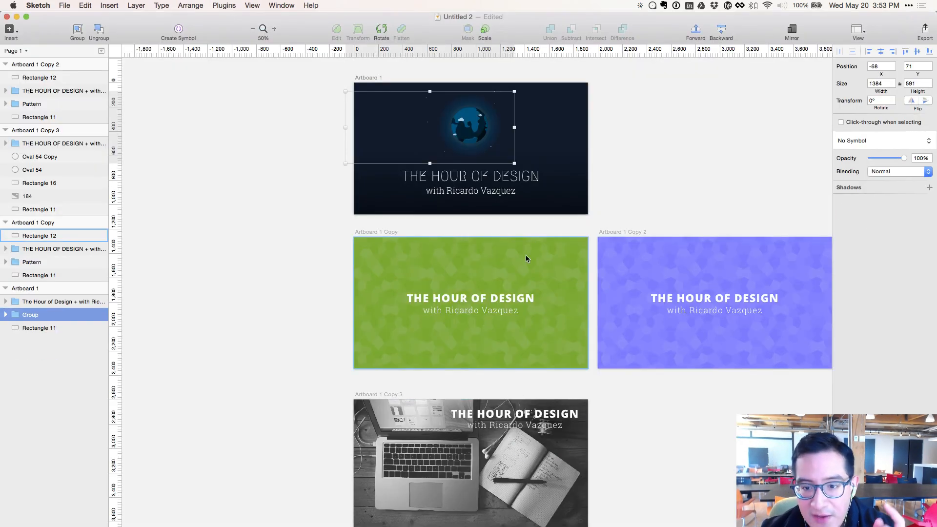
click(465, 449)
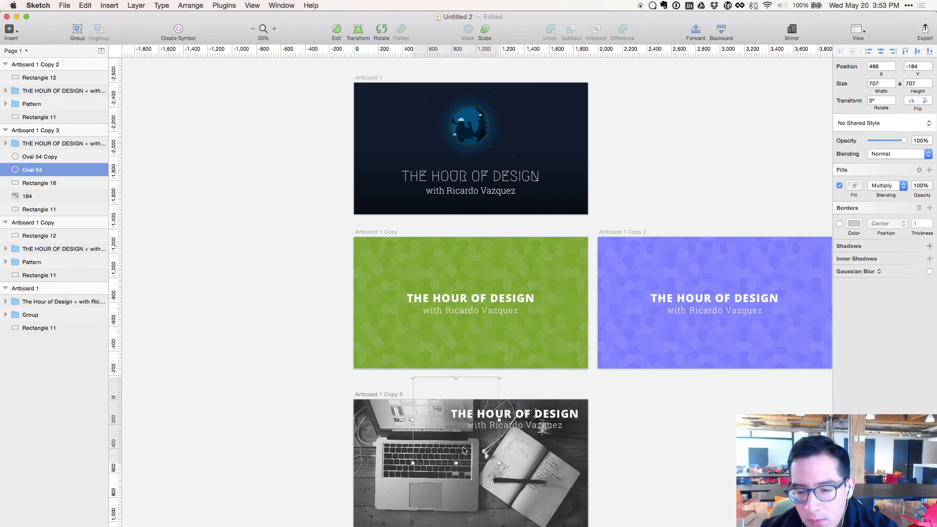
click(527, 359)
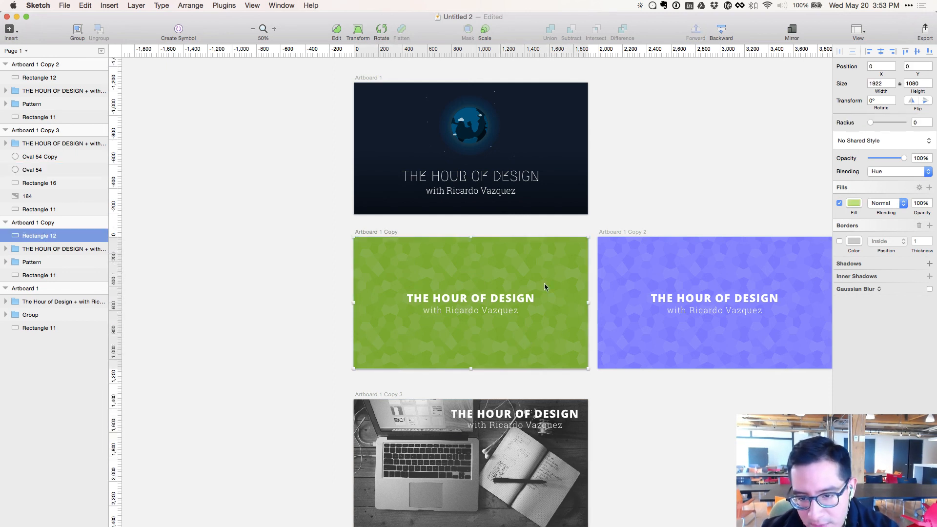
click(668, 263)
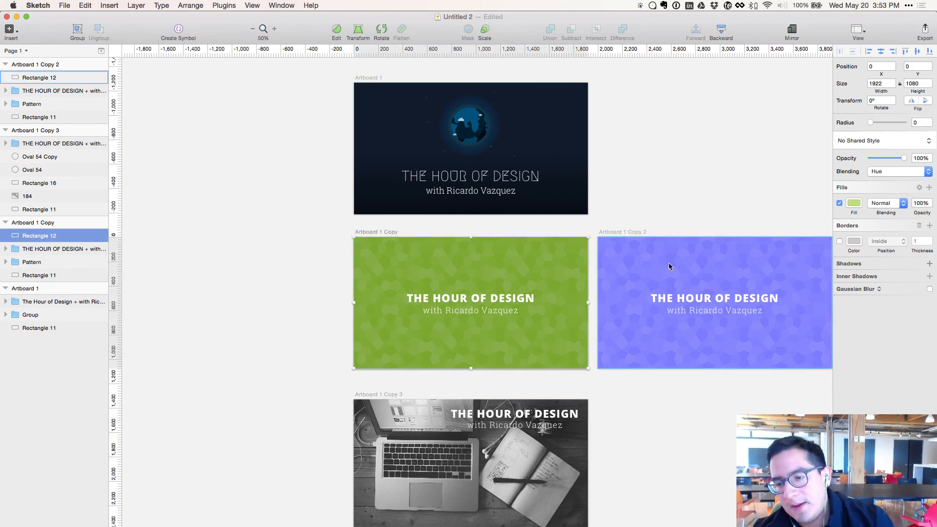
key(super+Tab)
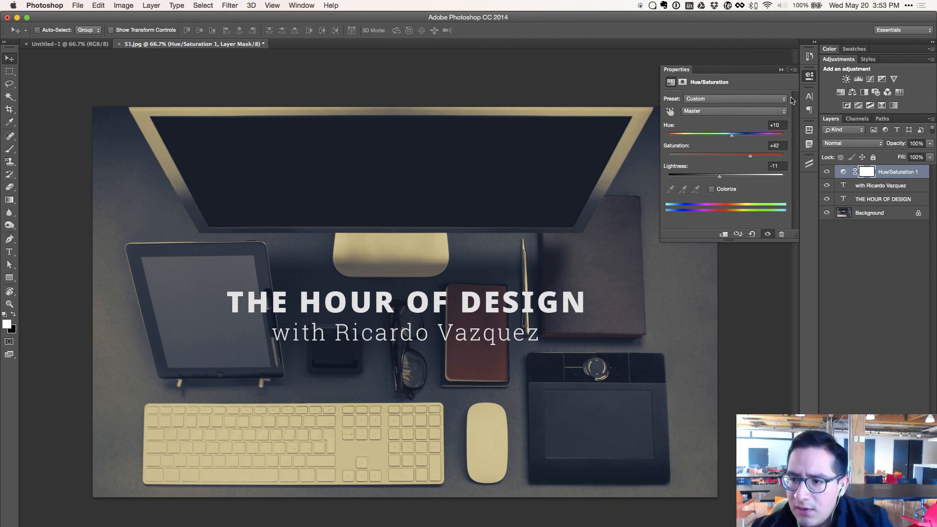
- Set the Hue/Saturation adjustment to hue +4, saturation +16 and lightness +2, and compare the photo with it off and on
click(731, 136)
drag(729, 135, 732, 159)
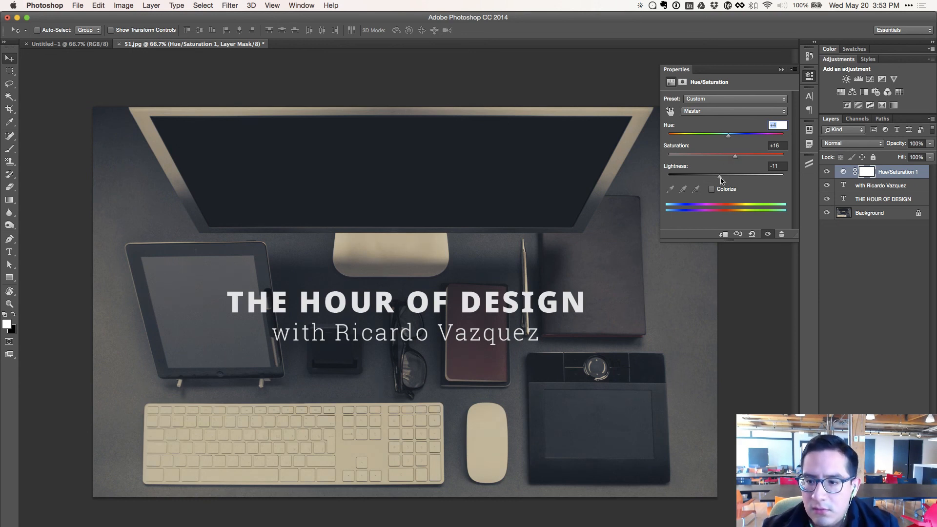
drag(722, 181, 727, 180)
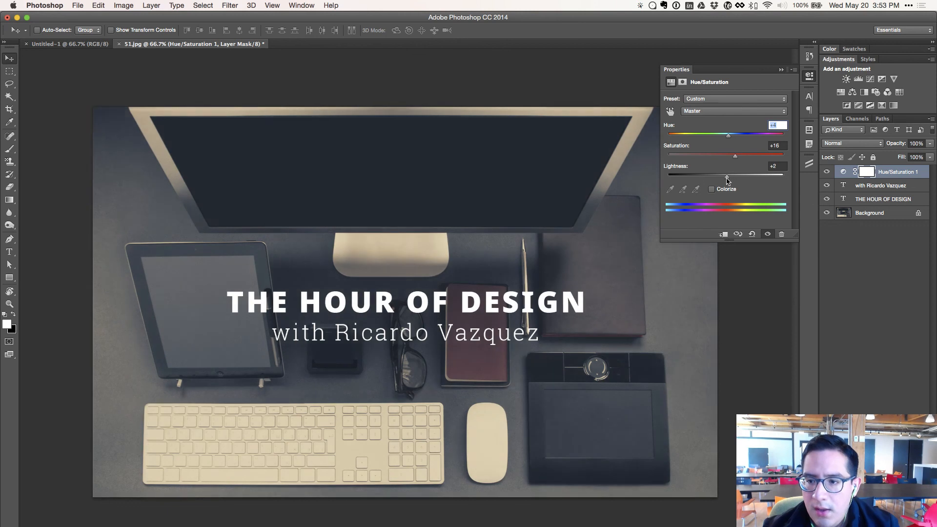
click(849, 276)
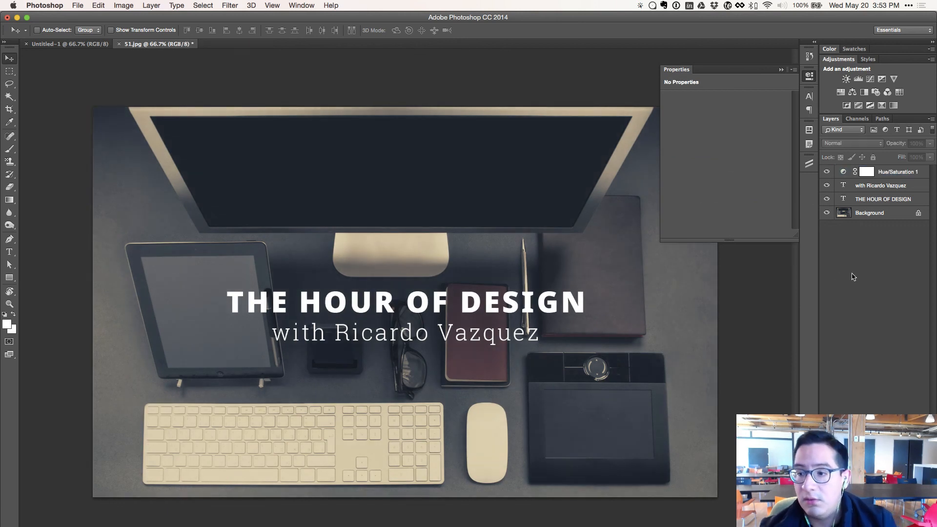
click(826, 173)
click(825, 173)
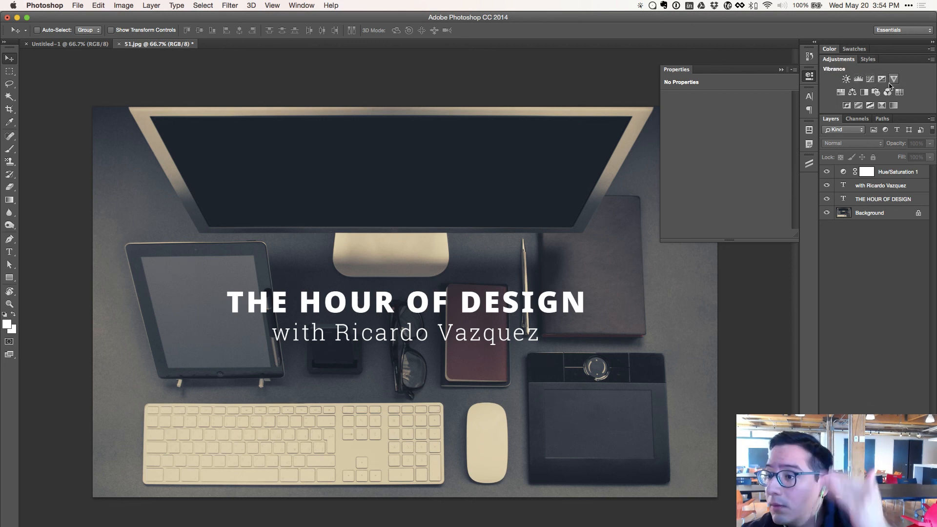
- Add a Posterize adjustment layer above Hue/Saturation with 68 levels, and deselect it
click(854, 106)
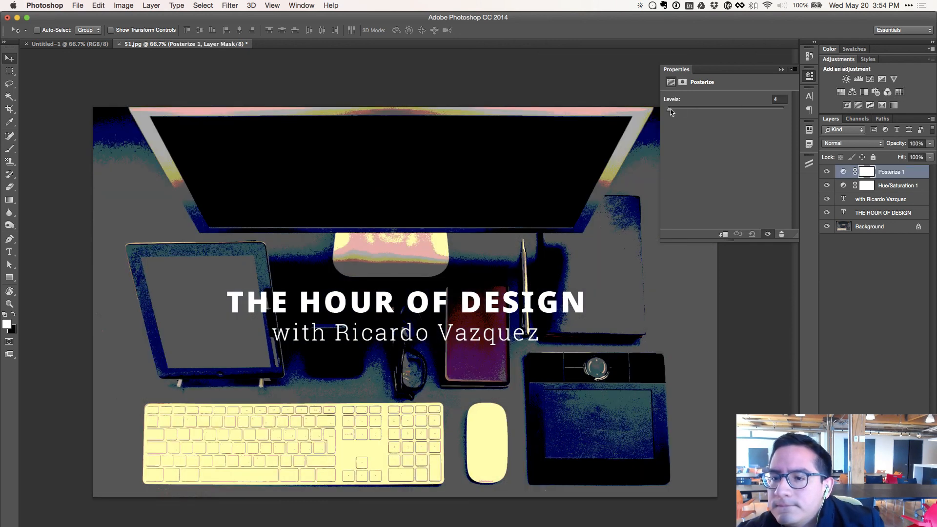
drag(670, 112, 713, 107)
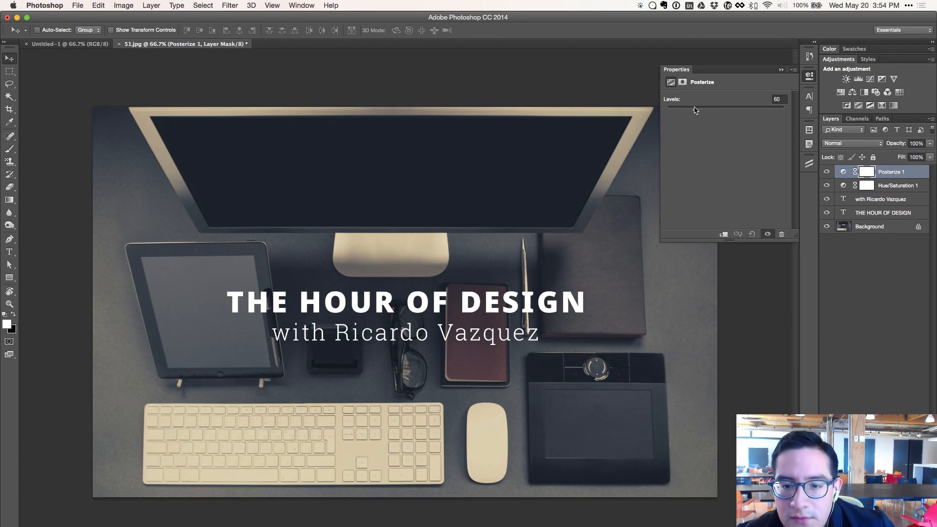
drag(695, 110, 690, 114)
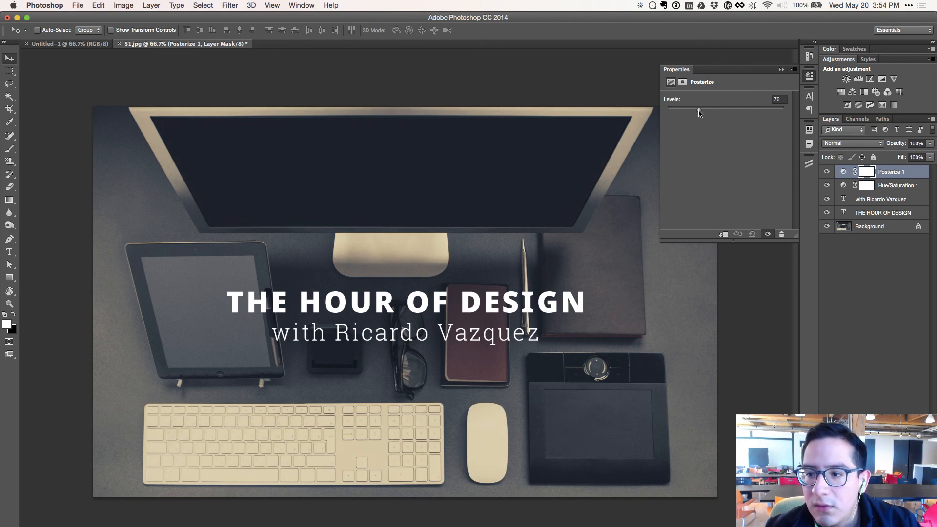
drag(700, 113, 700, 113)
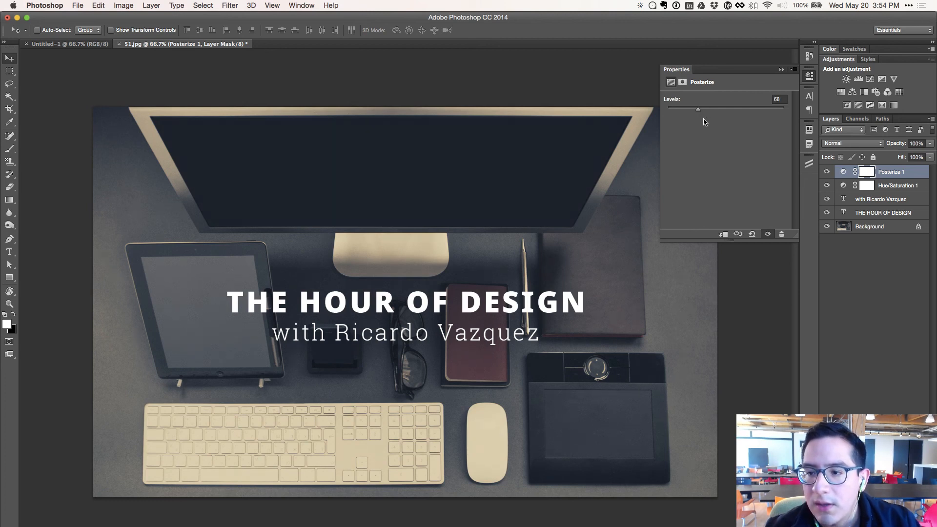
click(872, 316)
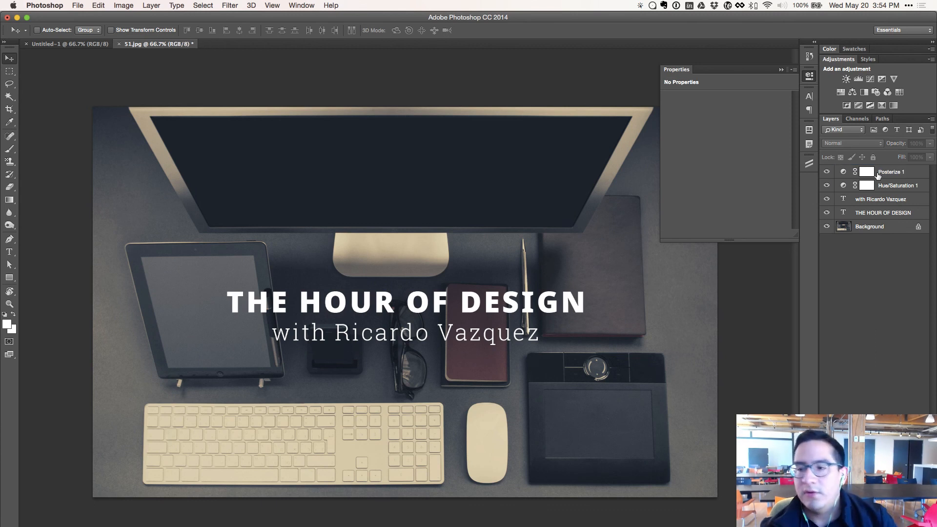
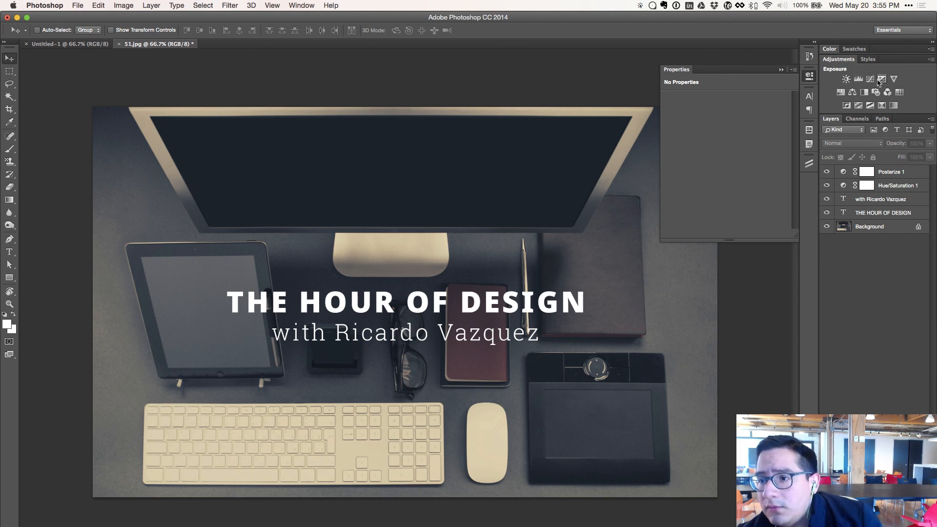
- Add a Vibrance adjustment layer above Posterize with vibrance +100 and saturation +10, and deselect it
click(893, 79)
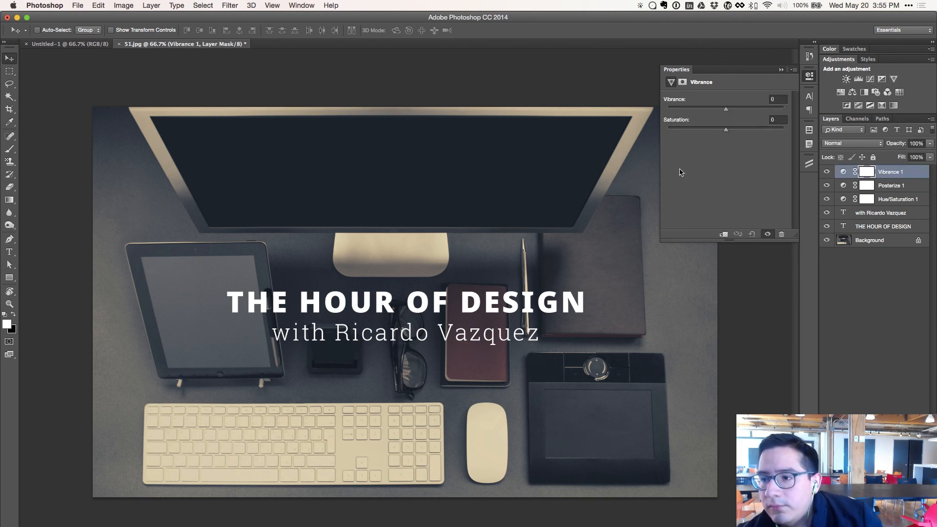
drag(726, 110, 783, 112)
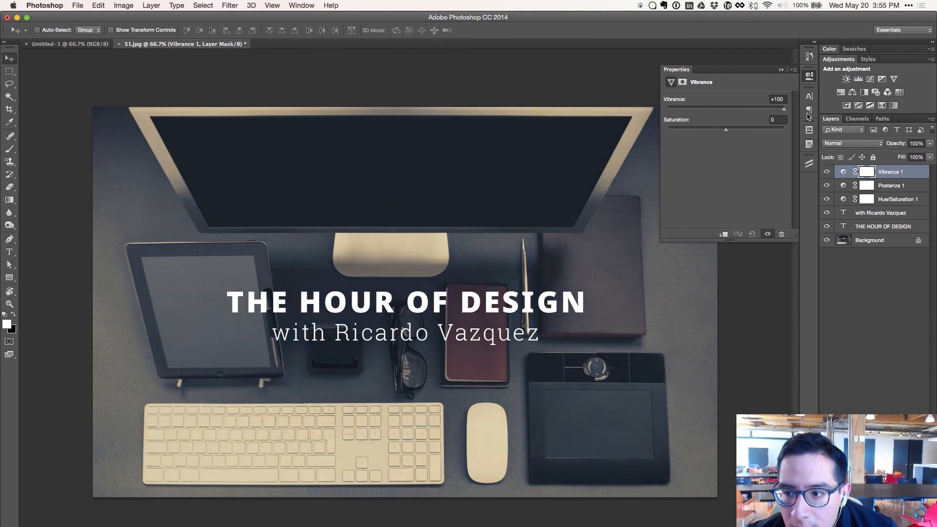
mouse_move(725, 130)
mouse_down()
mouse_move(747, 131)
mouse_move(723, 132)
mouse_up()
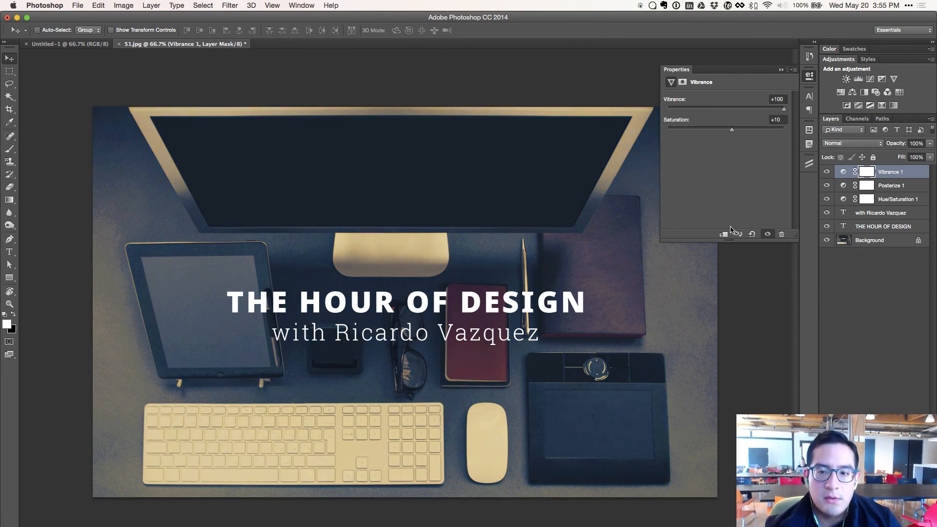
click(888, 333)
- Add a Curves adjustment layer above Vibrance, raise the RGB curve slightly in the highlights, and deselect it
click(910, 172)
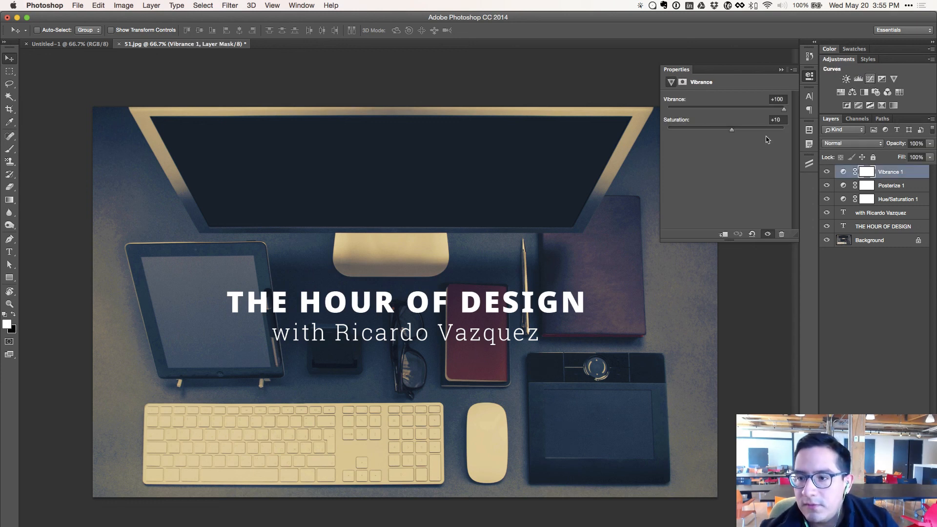
click(858, 79)
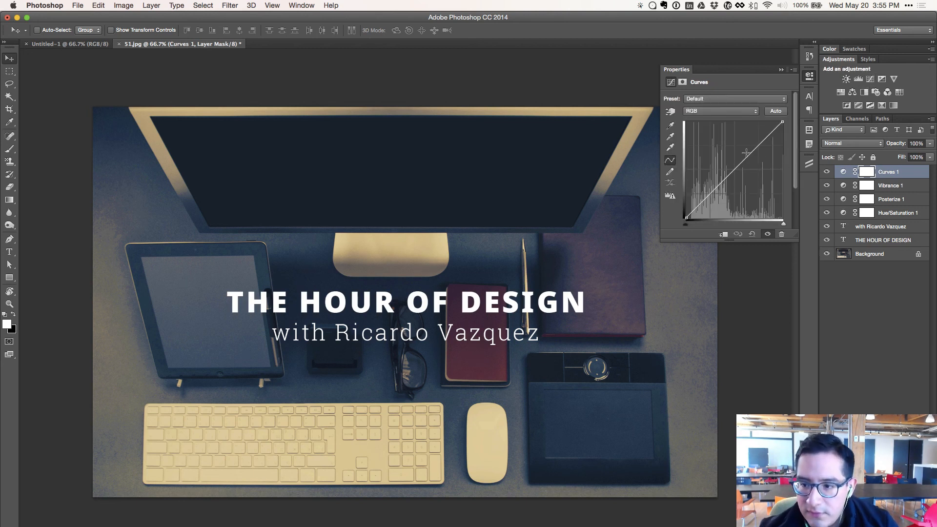
mouse_move(751, 153)
mouse_down()
mouse_move(734, 139)
mouse_move(749, 152)
mouse_move(759, 142)
mouse_up()
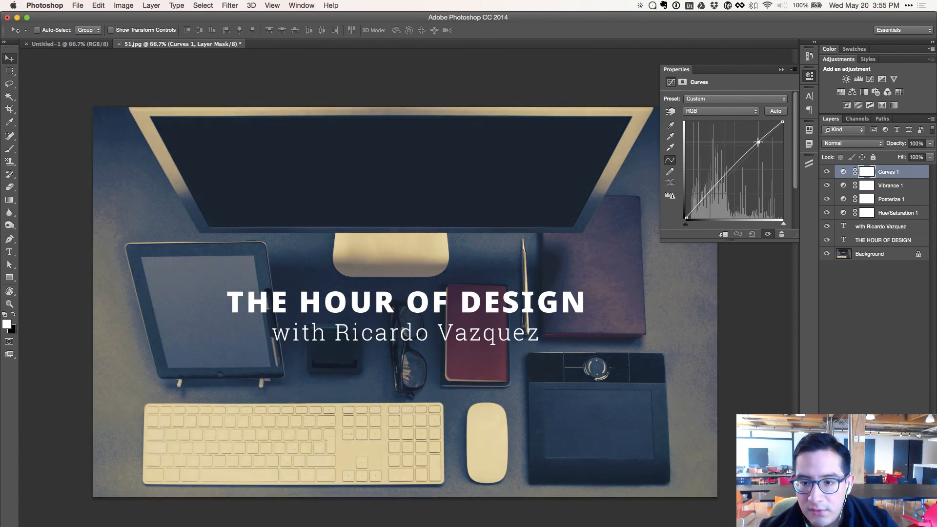
click(861, 317)
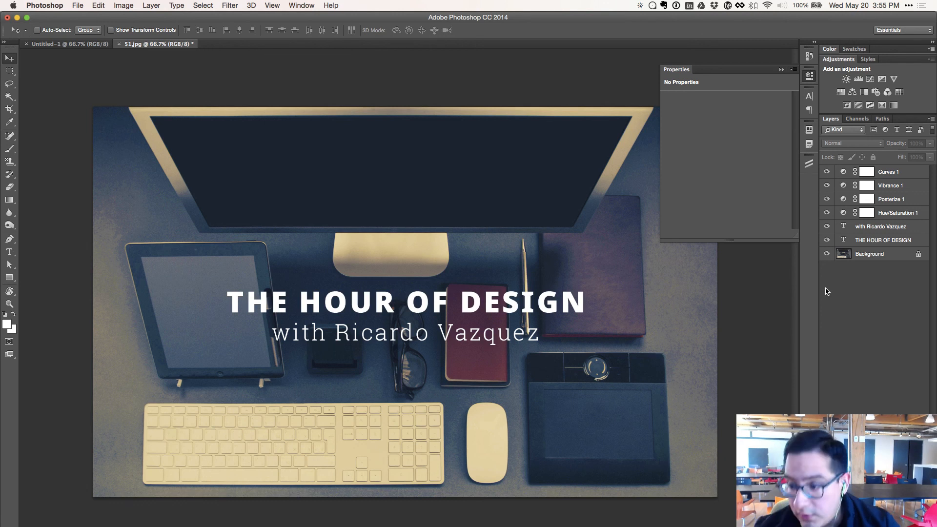
- Compare the slide with the Curves adjustment hidden and shown, and with the subtitle hidden and shown
click(826, 176)
click(826, 176)
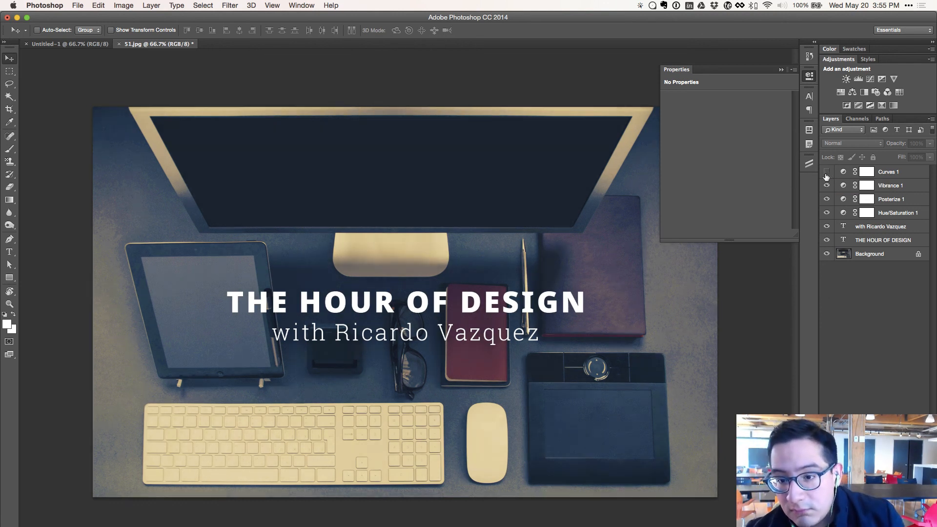
click(826, 175)
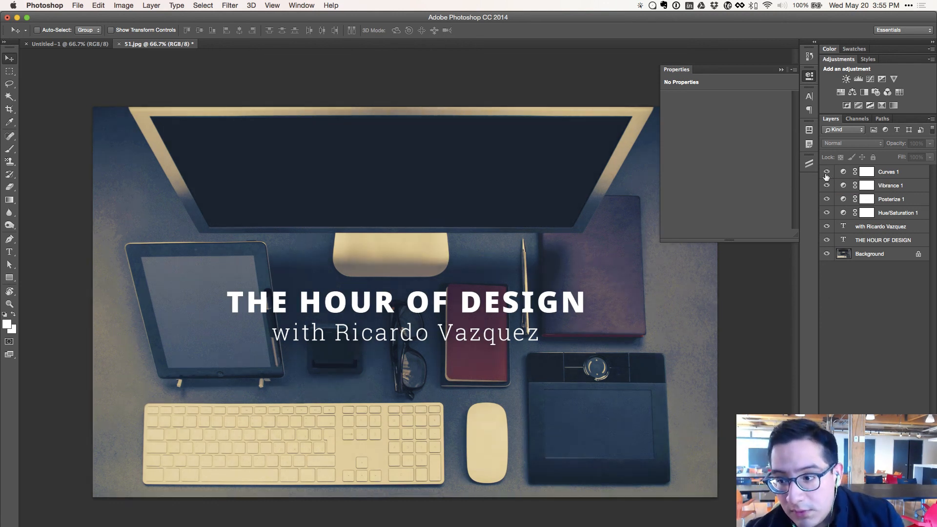
click(826, 228)
click(827, 228)
click(826, 228)
click(826, 227)
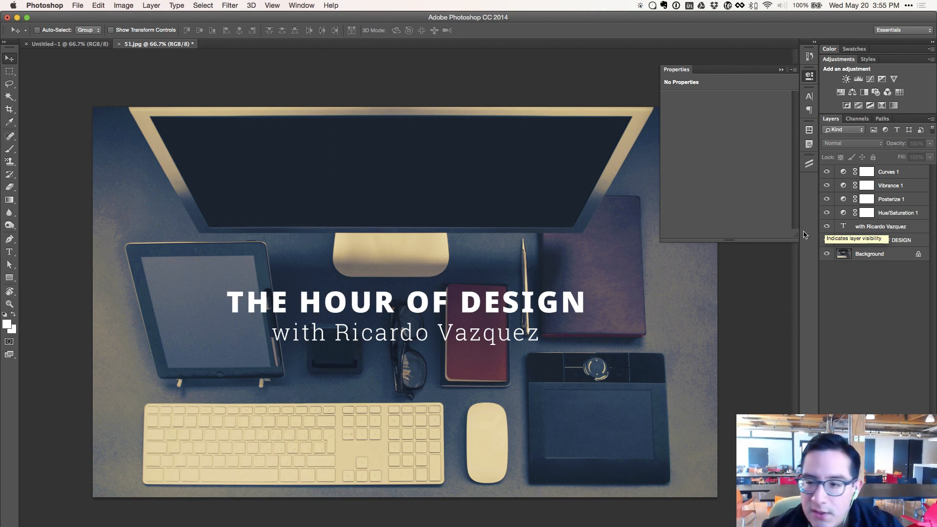
- Add a Gradient Map adjustment layer directly above the Curves layer
click(882, 173)
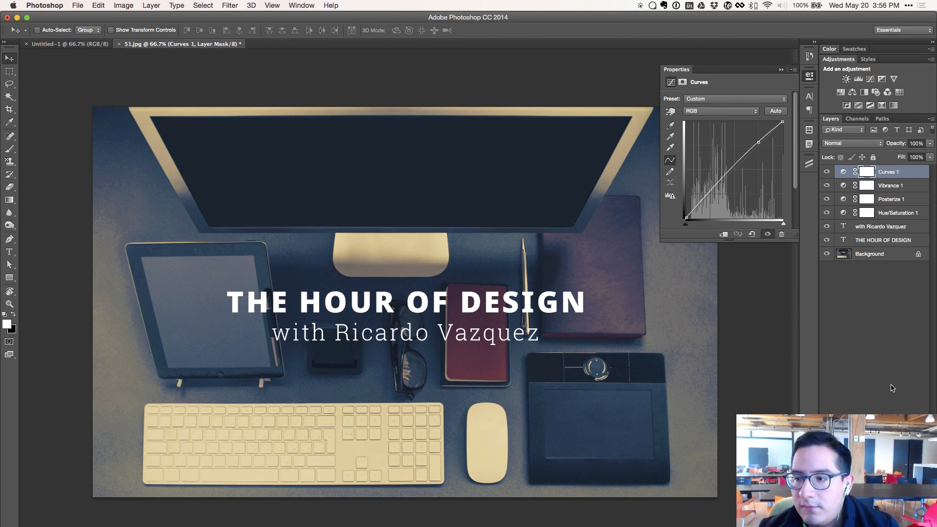
click(893, 106)
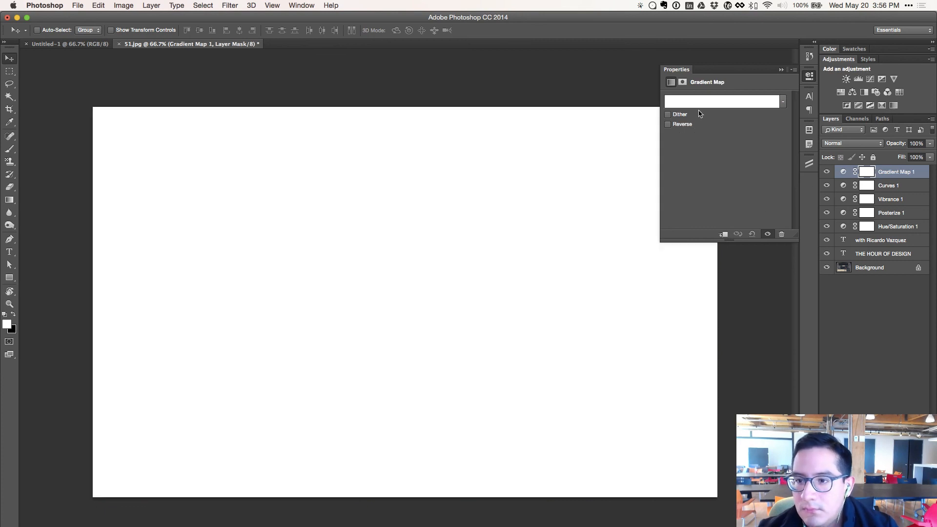
click(698, 104)
click(553, 147)
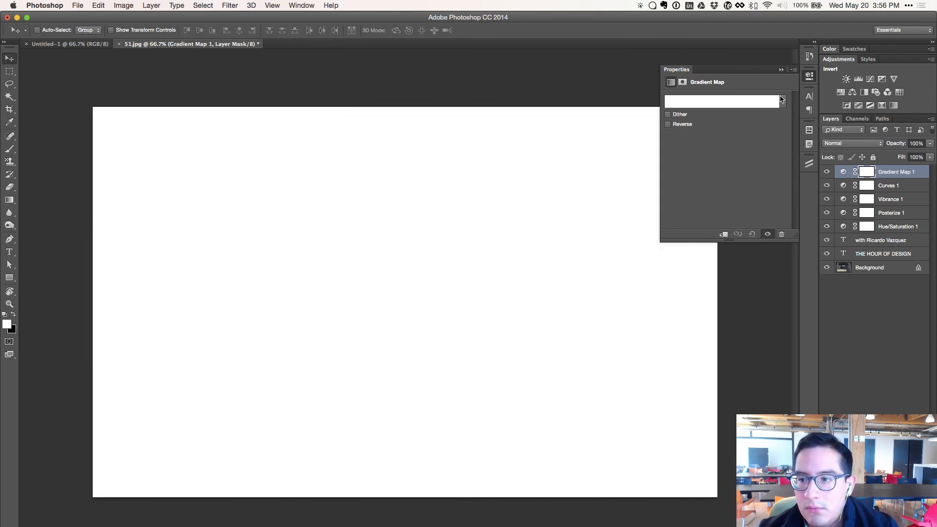
- Try several preset gradients on the Gradient Map, apply the Blue, Red, Yellow preset, and deselect the layer
click(782, 102)
click(676, 125)
click(703, 127)
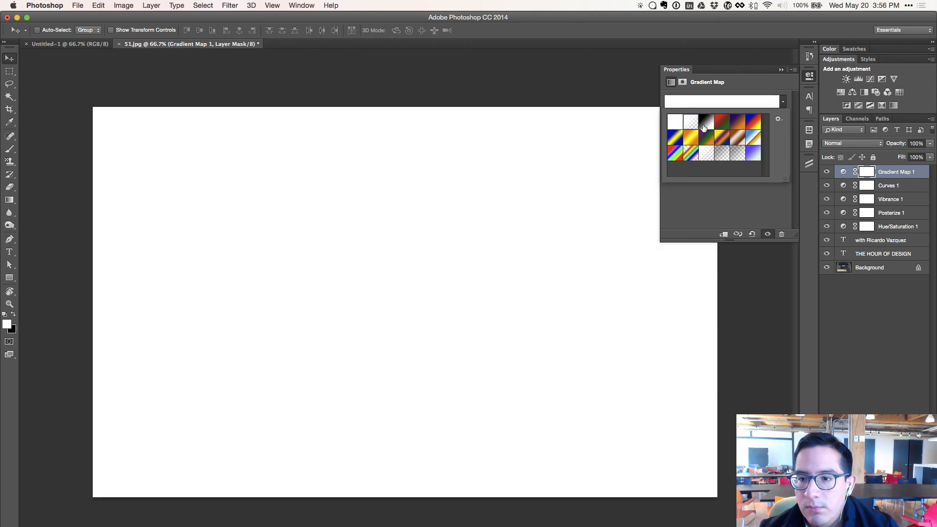
click(721, 127)
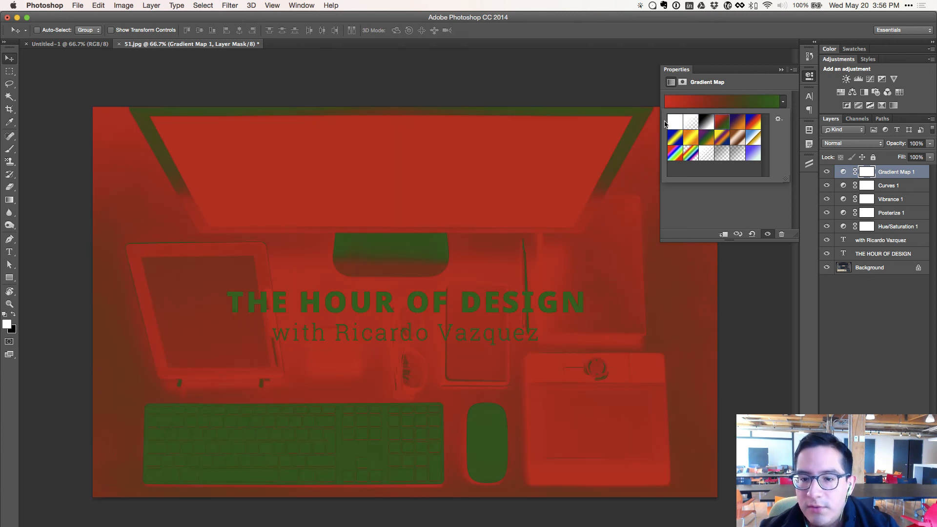
click(675, 125)
click(674, 138)
click(675, 125)
click(690, 125)
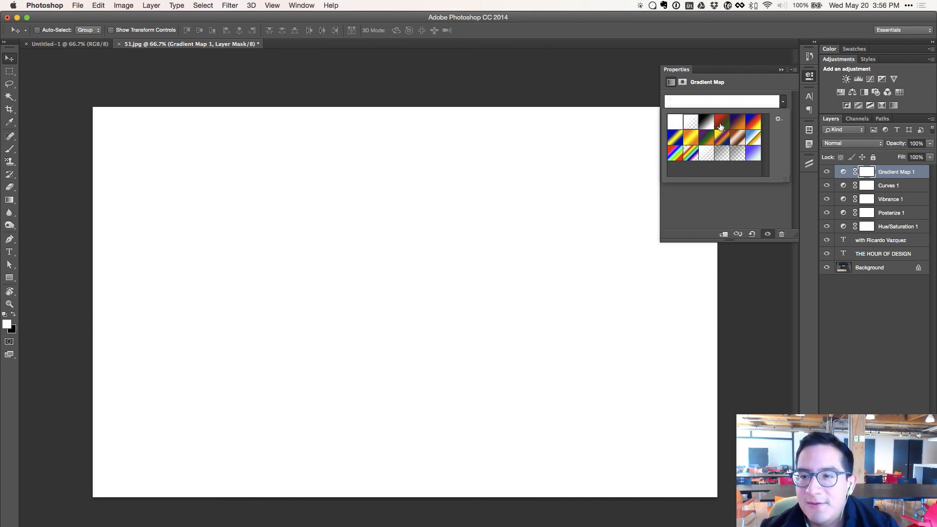
click(722, 125)
click(736, 126)
click(675, 125)
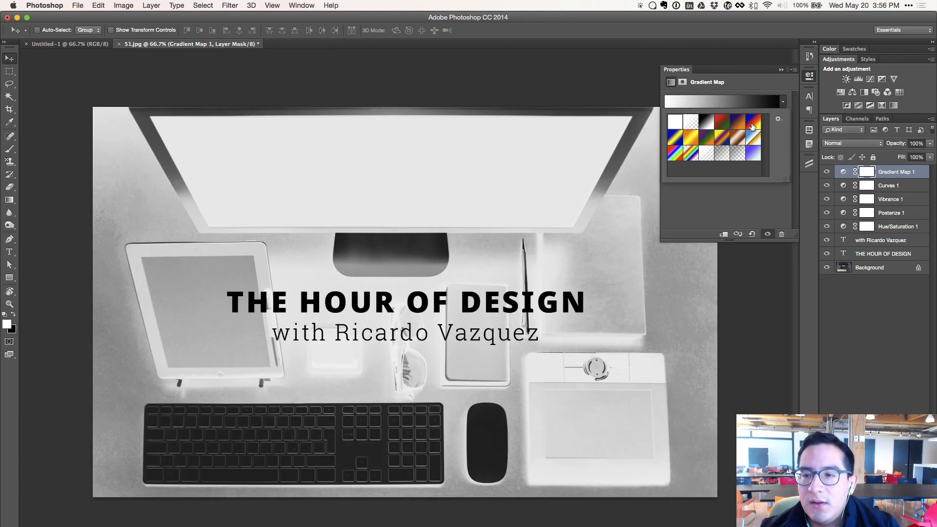
click(753, 126)
click(690, 126)
click(754, 127)
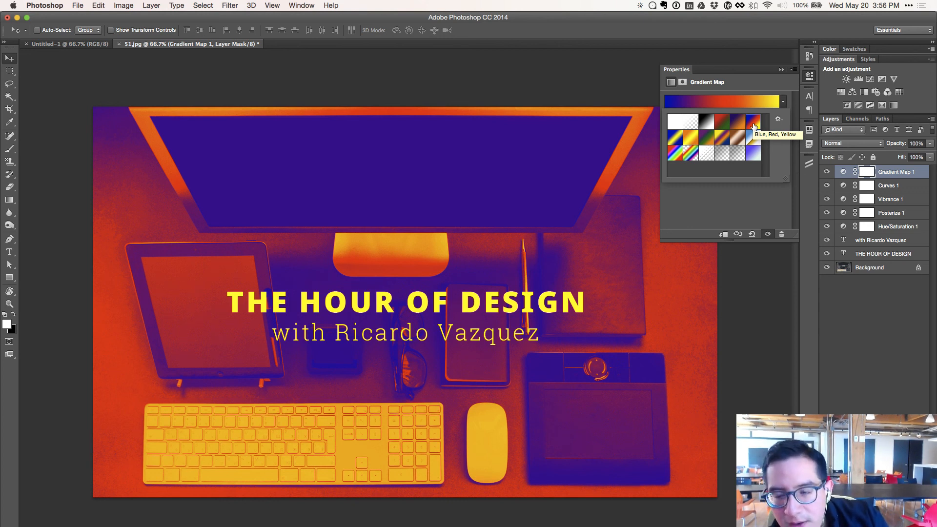
click(846, 350)
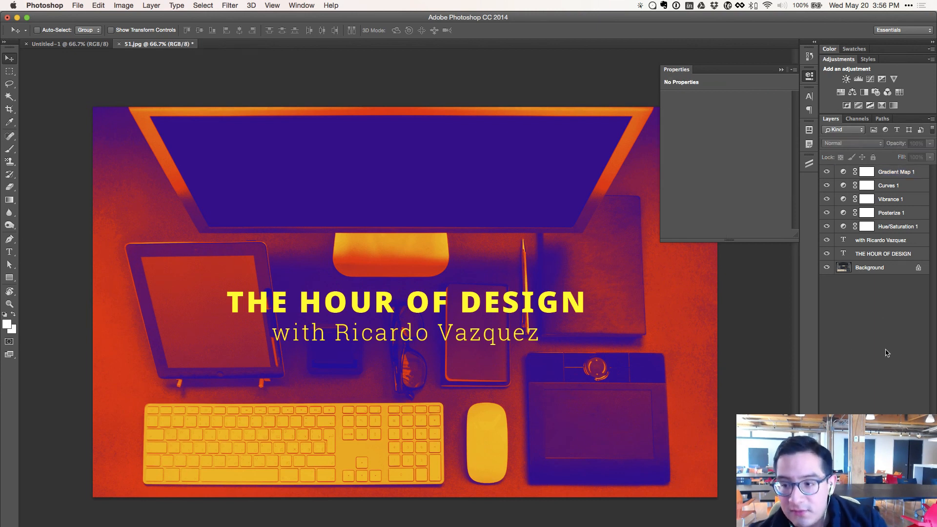
- Group the title and subtitle text layers and move the group above the Gradient Map layer
click(858, 252)
shift+click(860, 246)
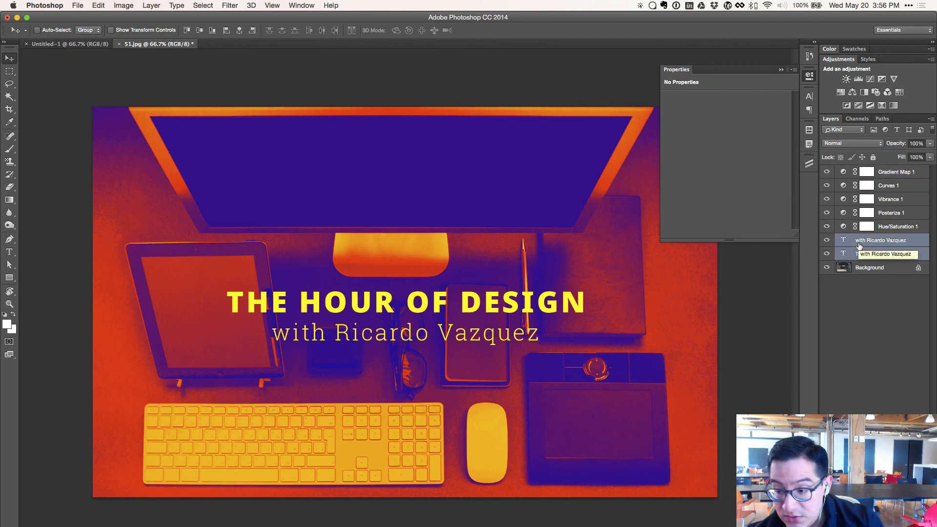
key(super+g)
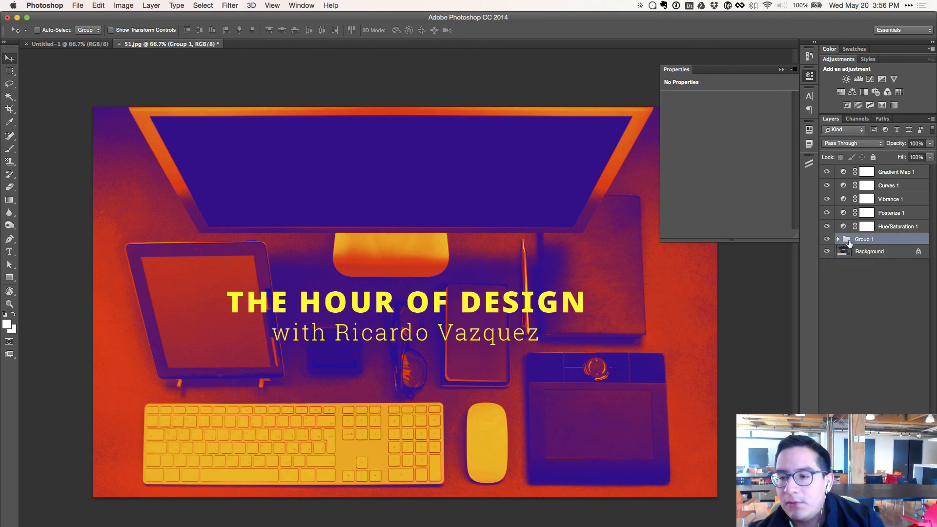
drag(849, 244, 847, 167)
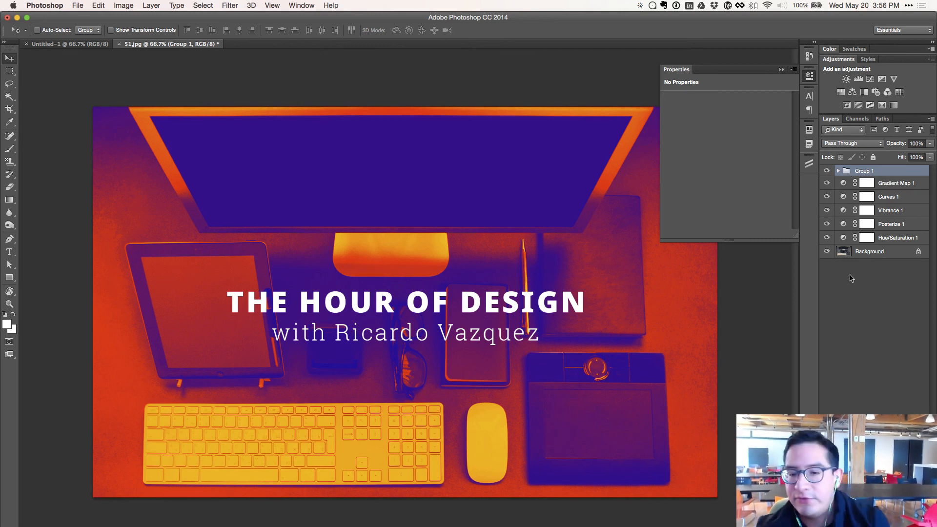
- Reopen the Gradient Map settings, compare other preset gradients, and apply the blue-yellow-blue one
click(863, 184)
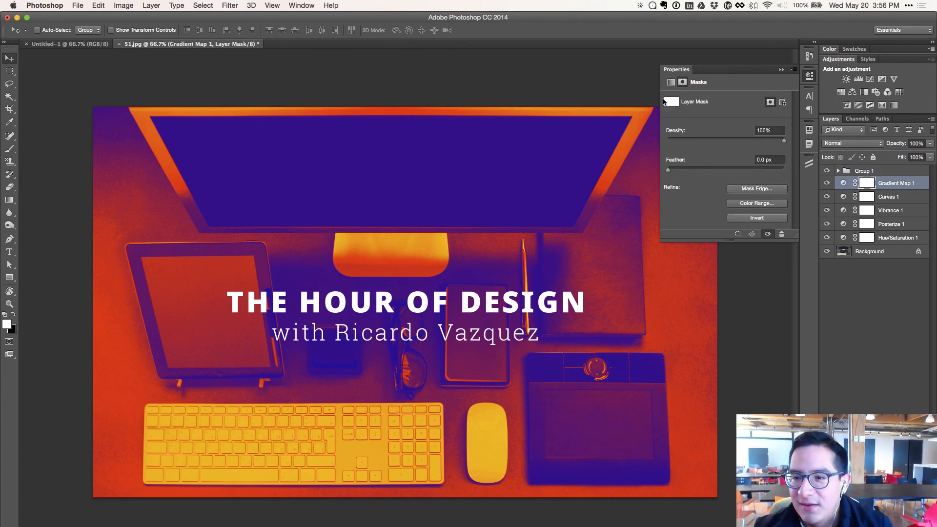
click(836, 184)
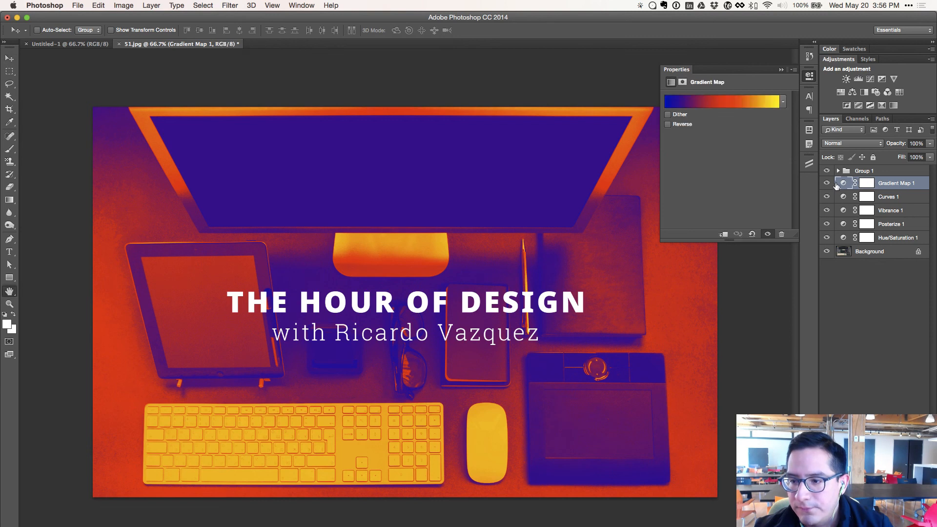
double_click(836, 186)
click(606, 145)
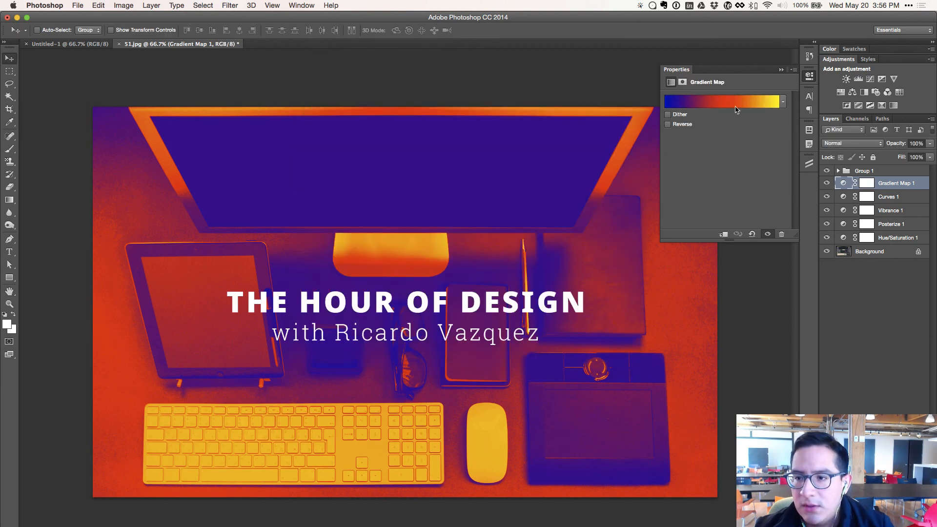
click(784, 104)
click(680, 140)
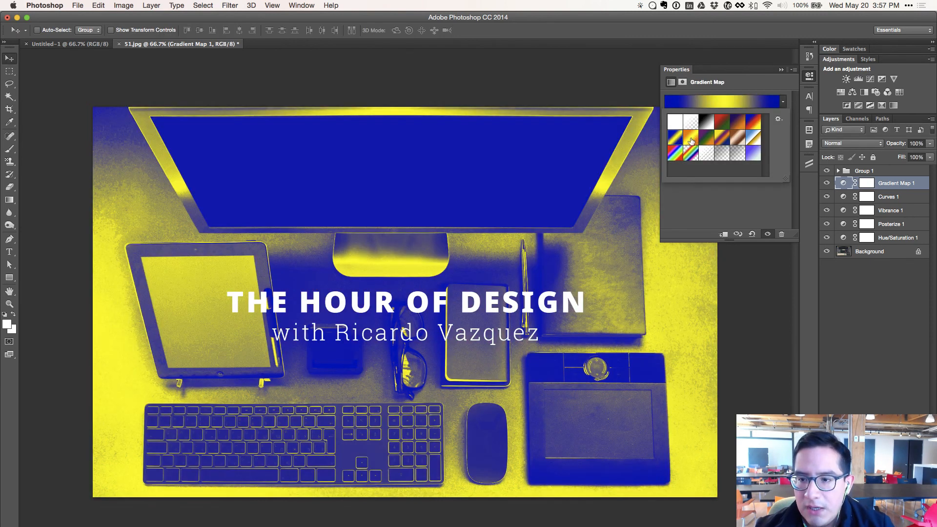
click(691, 140)
click(704, 140)
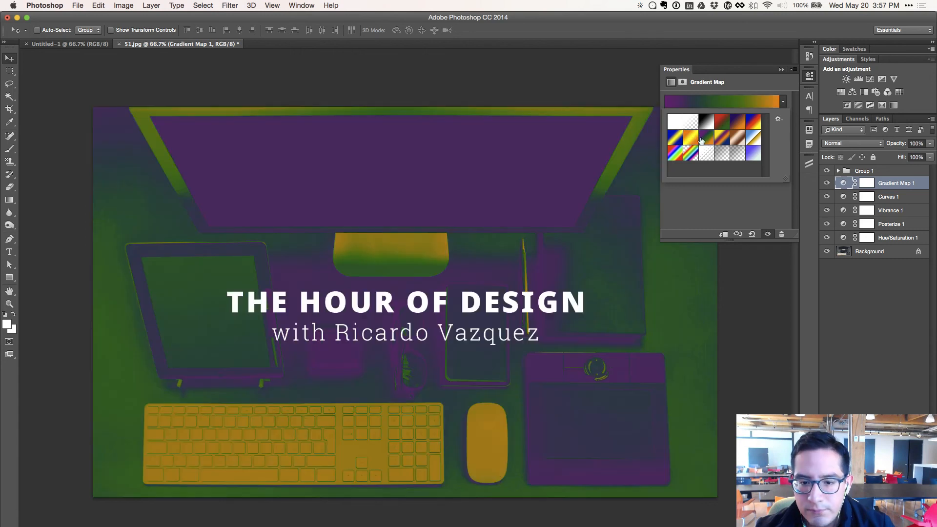
click(677, 140)
click(687, 143)
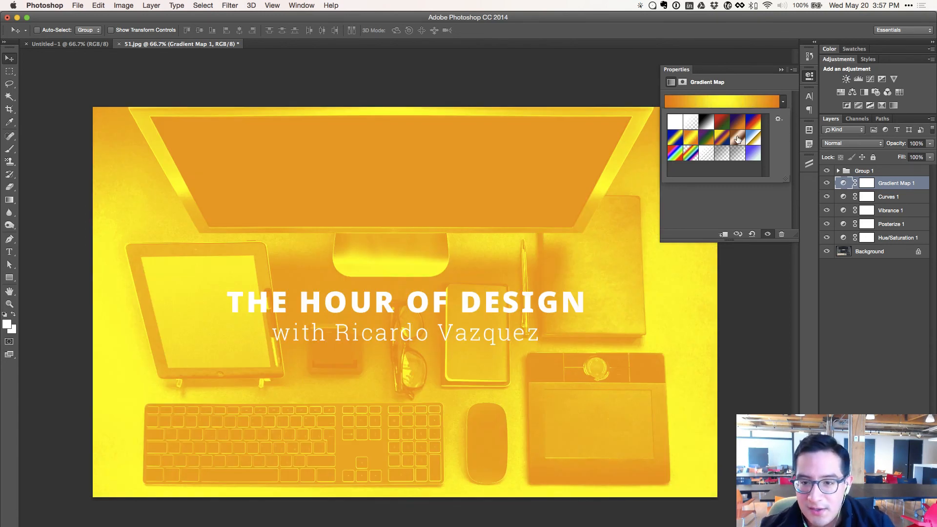
click(678, 140)
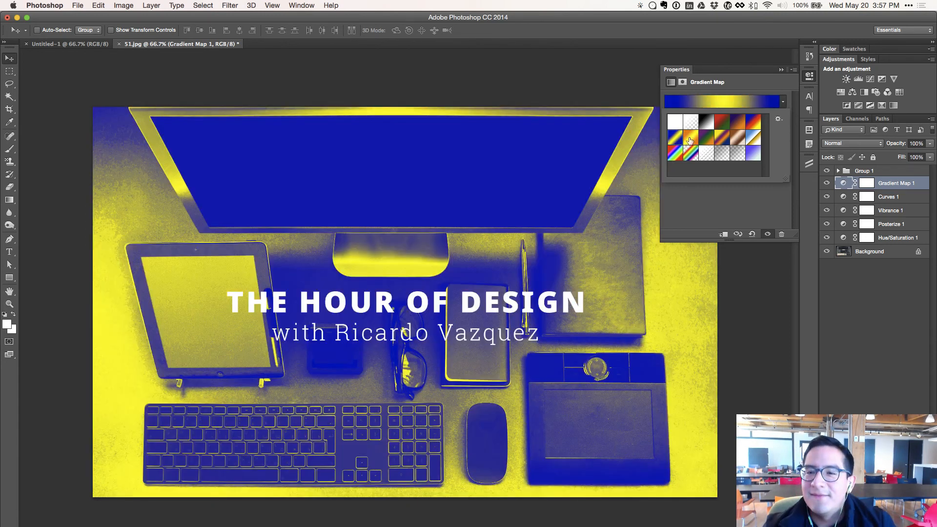
- Try the other preset gradients on the Gradient Map, through the rainbow presets to Transparent Stripes and the neighbouring transparent preset
click(690, 140)
click(704, 140)
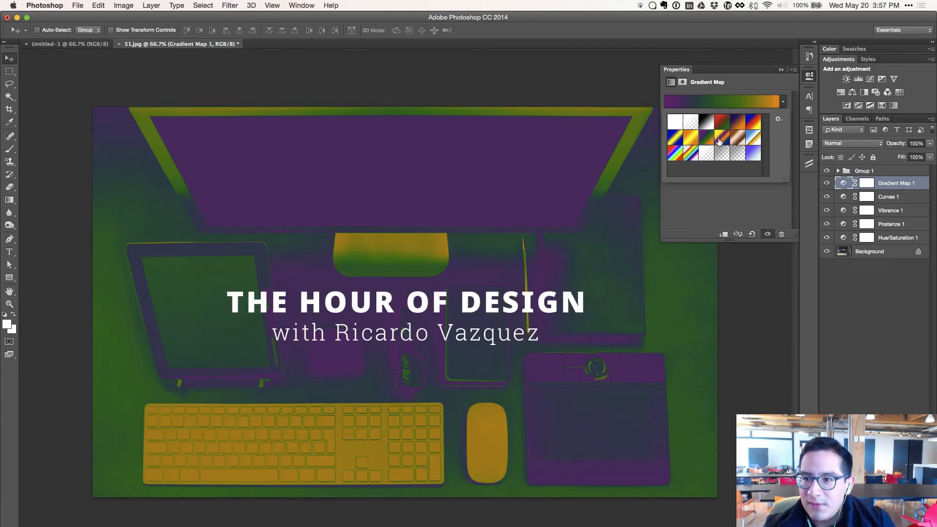
click(720, 141)
click(737, 140)
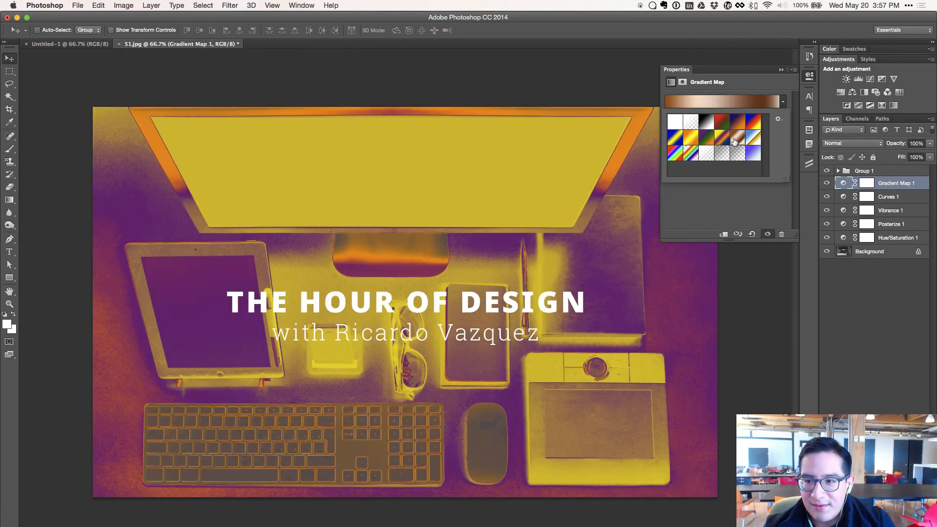
click(752, 140)
click(676, 155)
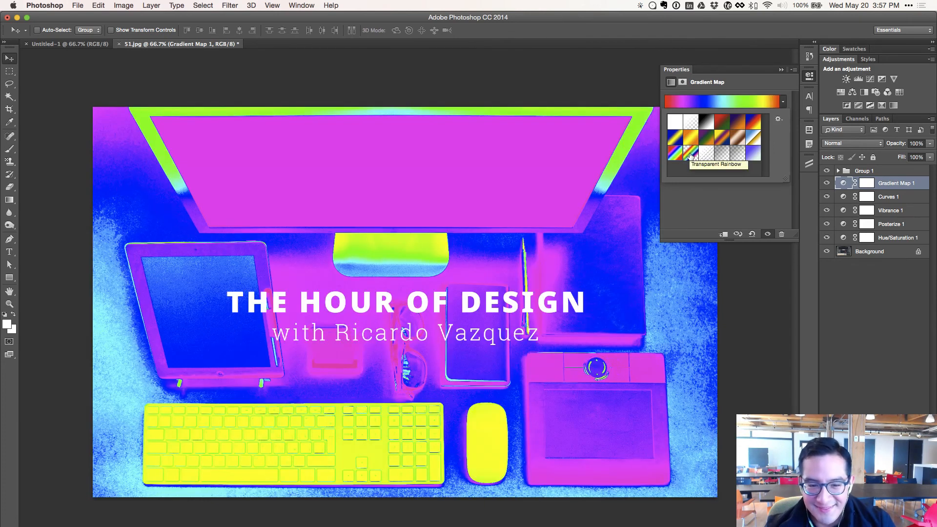
click(691, 155)
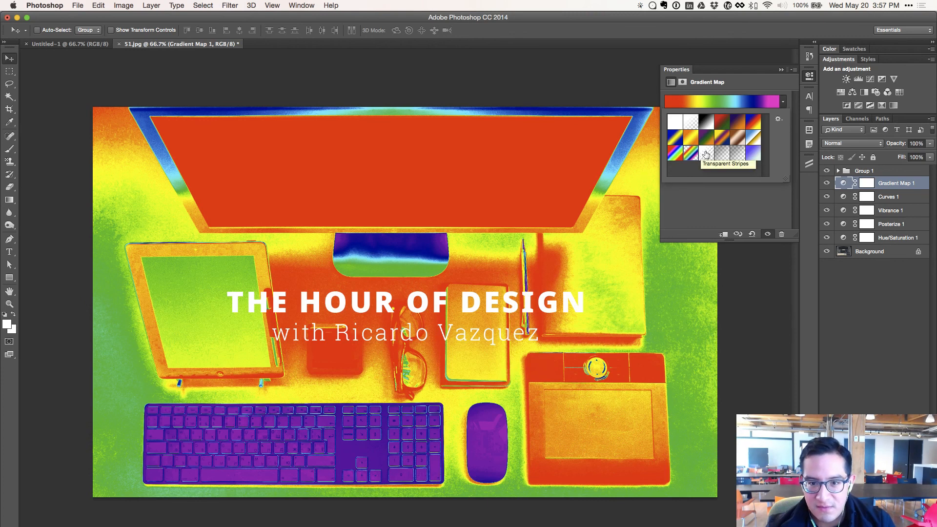
click(702, 155)
click(719, 155)
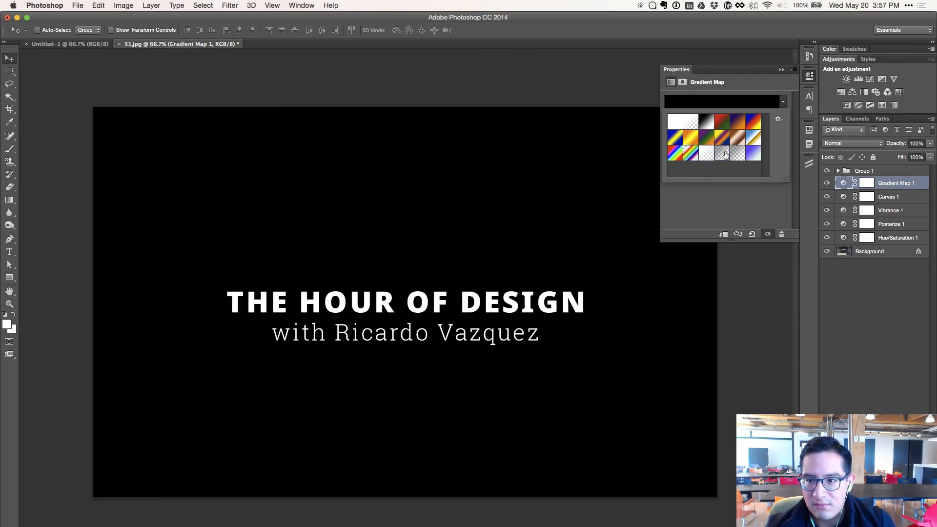
- Compare the multicolour, copper, red-green and blue-yellow presets again, and apply the violet-to-pale-mint preset to the Gradient Map
click(722, 139)
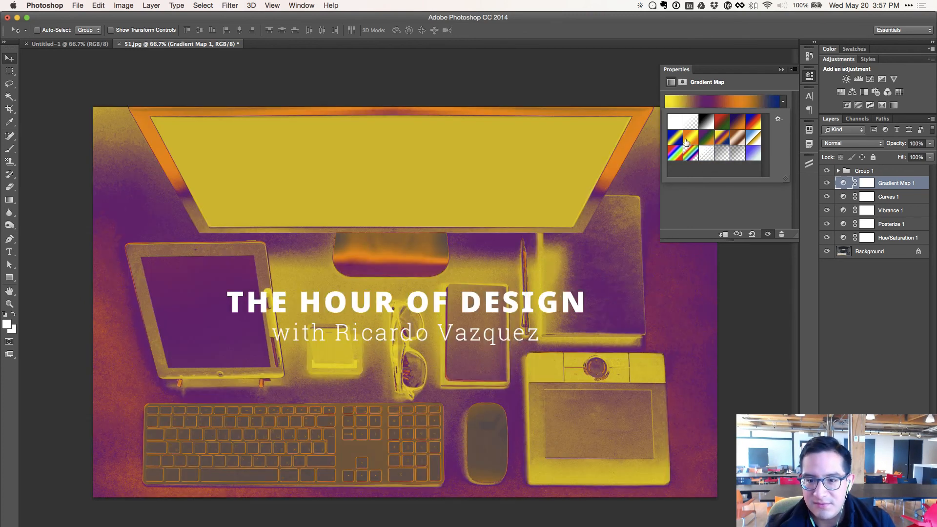
click(686, 142)
click(753, 140)
click(735, 143)
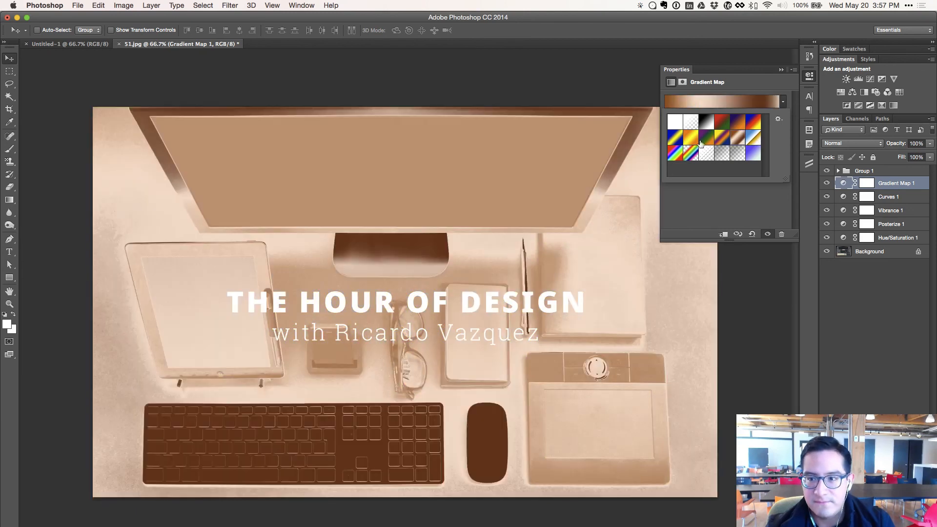
click(680, 142)
click(720, 128)
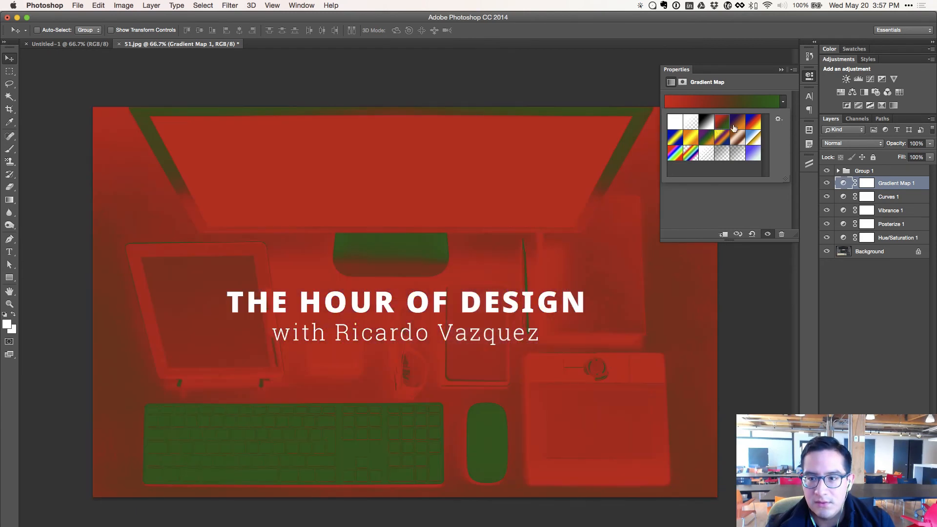
click(734, 128)
click(752, 123)
click(677, 140)
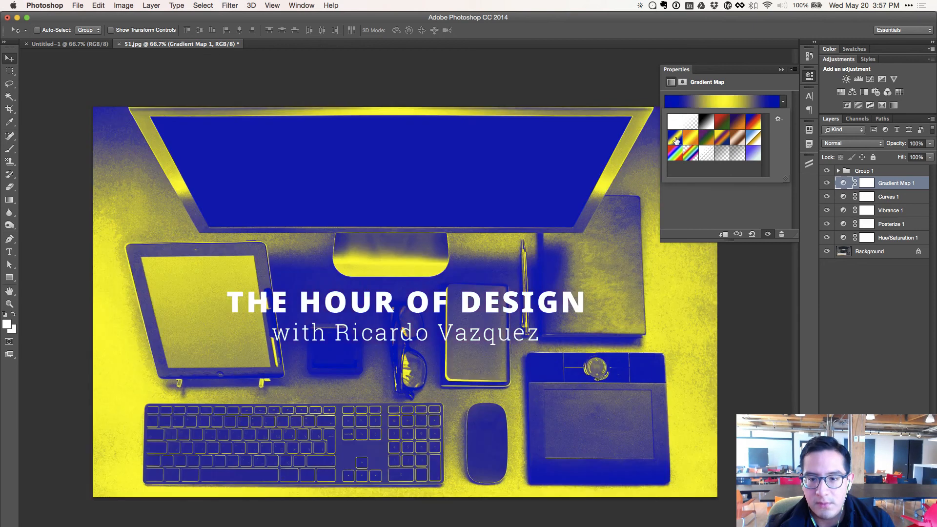
click(738, 155)
click(752, 155)
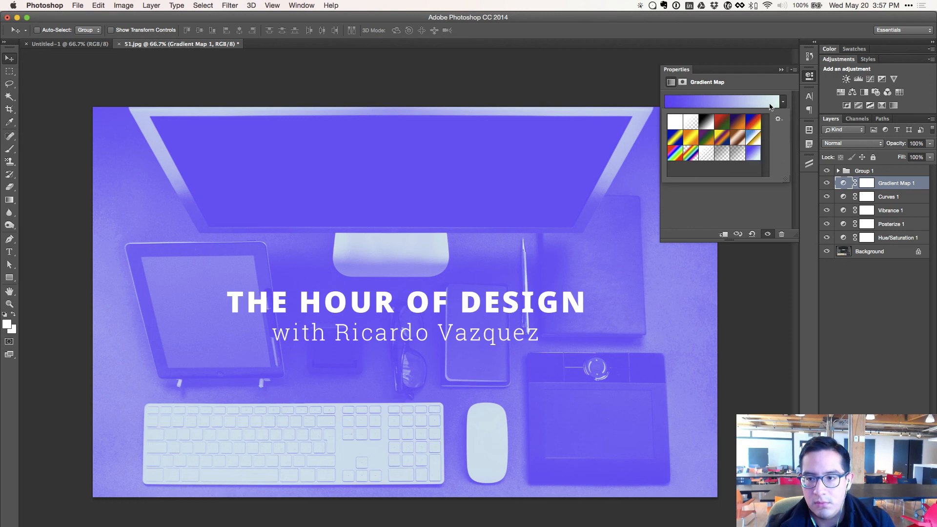
- Open the Gradient Map's gradient in the Gradient Editor, try other presets, and reselect the violet-to-pale-mint Custom preset
click(761, 106)
click(564, 282)
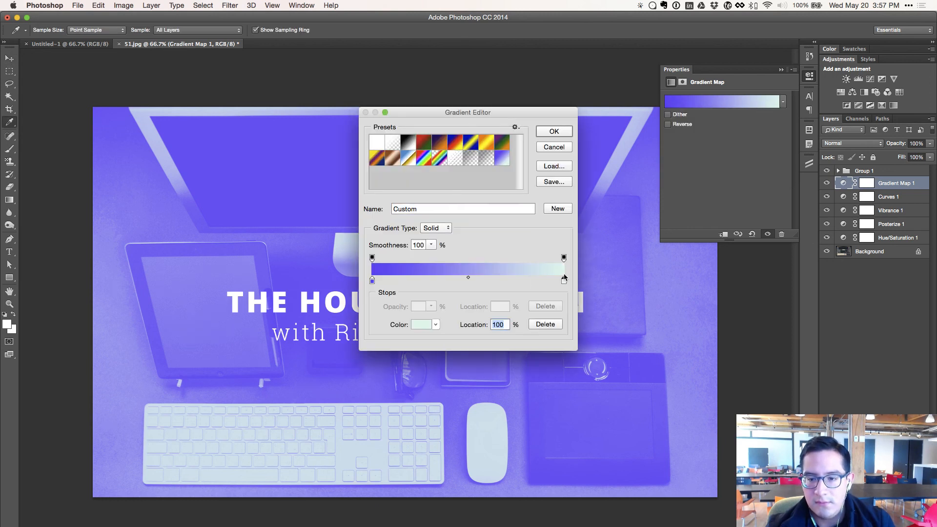
click(486, 143)
click(501, 159)
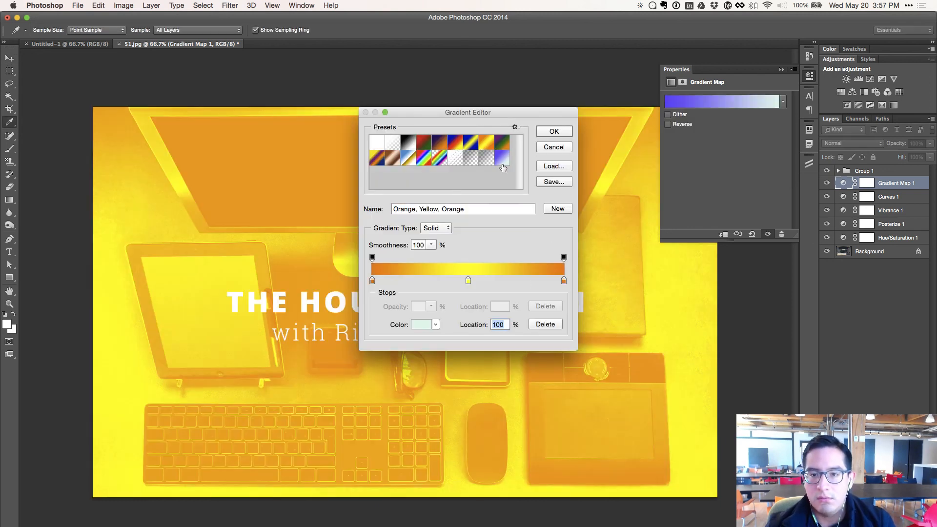
drag(484, 113, 729, 66)
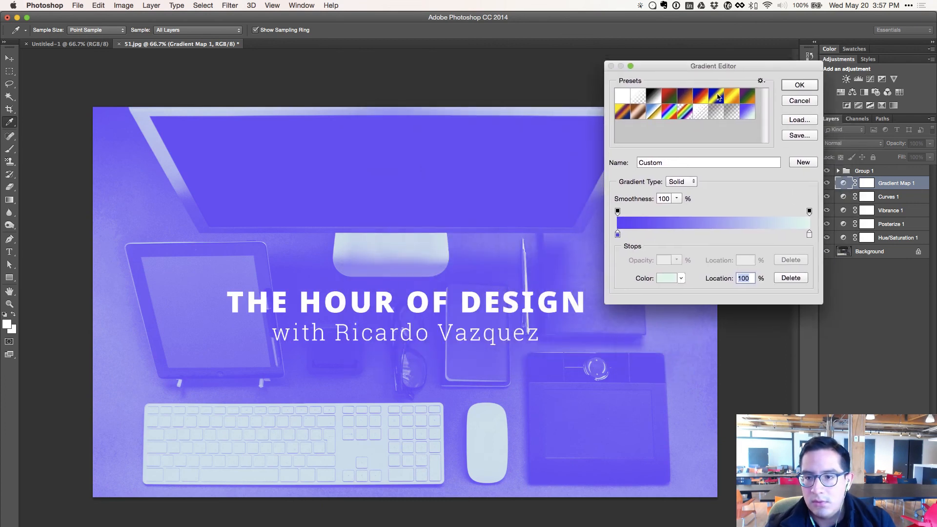
click(717, 112)
click(702, 113)
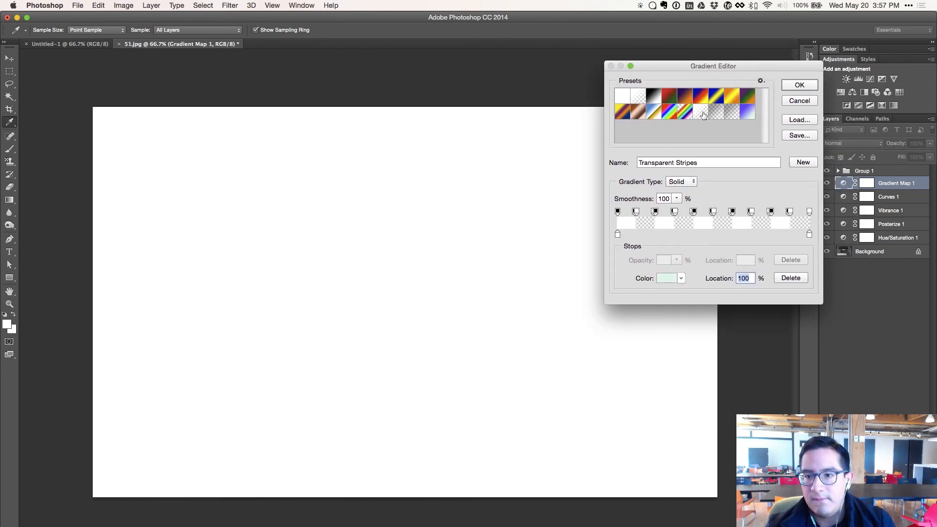
click(716, 112)
click(746, 113)
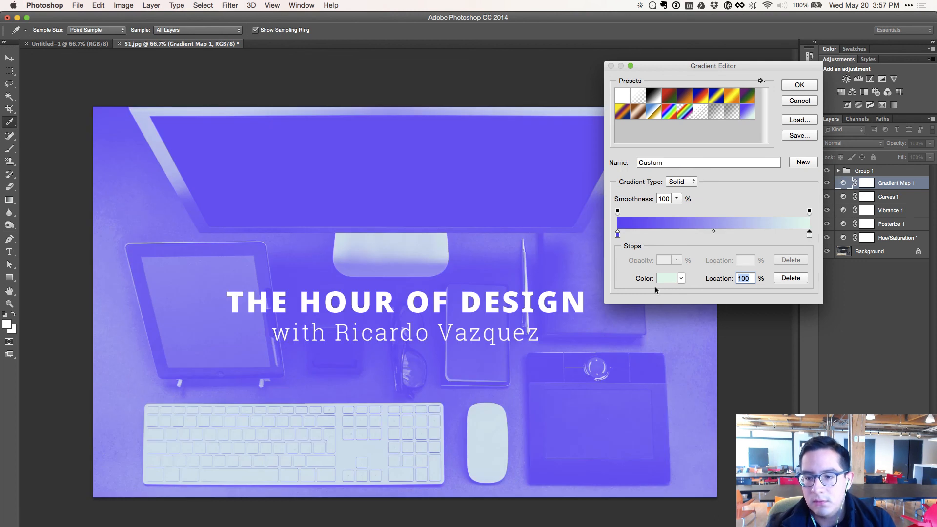
- Recolour the gradient's light end stop to a saturated green
click(667, 278)
mouse_move(472, 77)
mouse_down()
mouse_move(493, 101)
mouse_move(496, 122)
mouse_move(537, 109)
mouse_move(556, 197)
mouse_move(557, 80)
mouse_up()
click(657, 69)
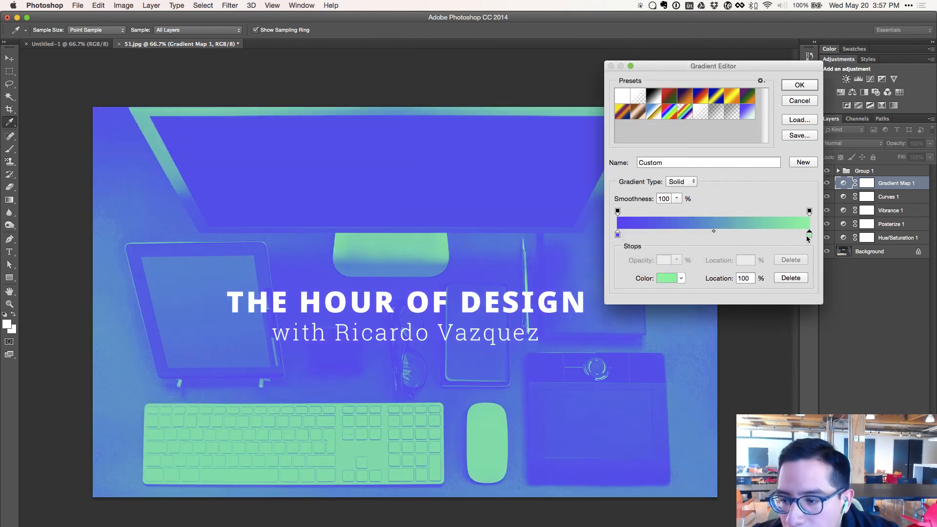
- Set the gradient's stop at location 100% to the pale mint colour abf2d8
drag(766, 64, 878, 47)
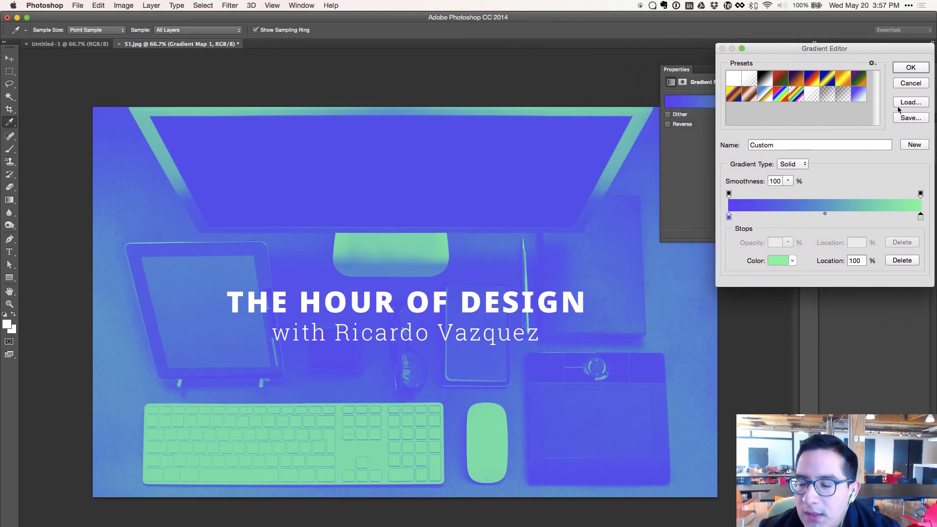
double_click(920, 217)
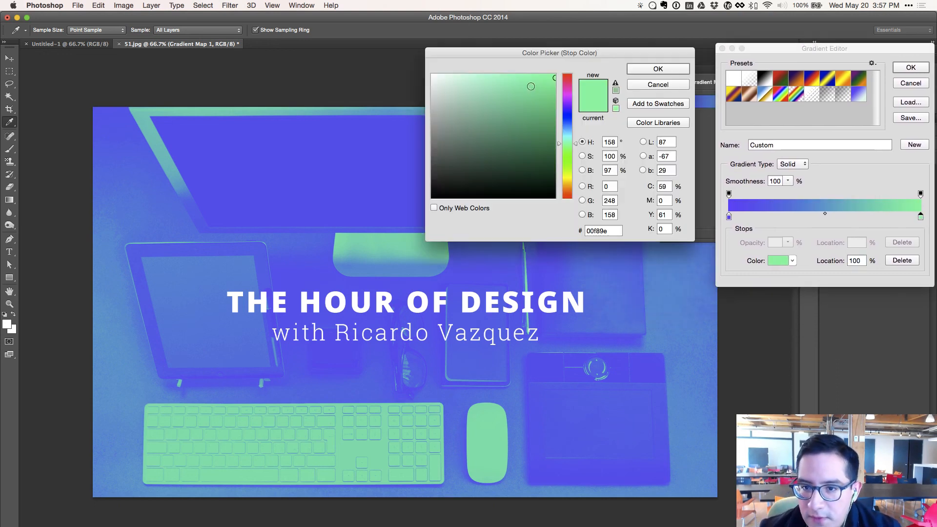
mouse_move(531, 86)
mouse_down()
mouse_move(485, 90)
mouse_move(467, 80)
mouse_up()
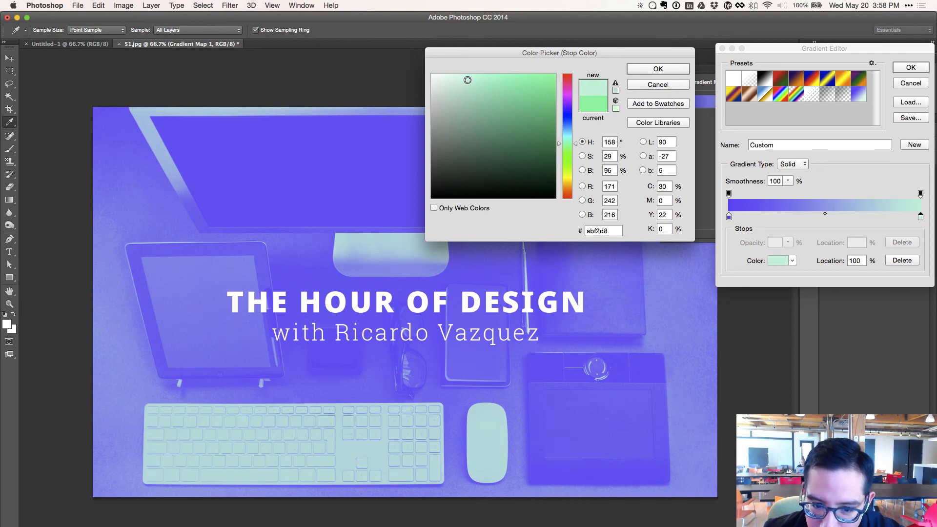
click(650, 70)
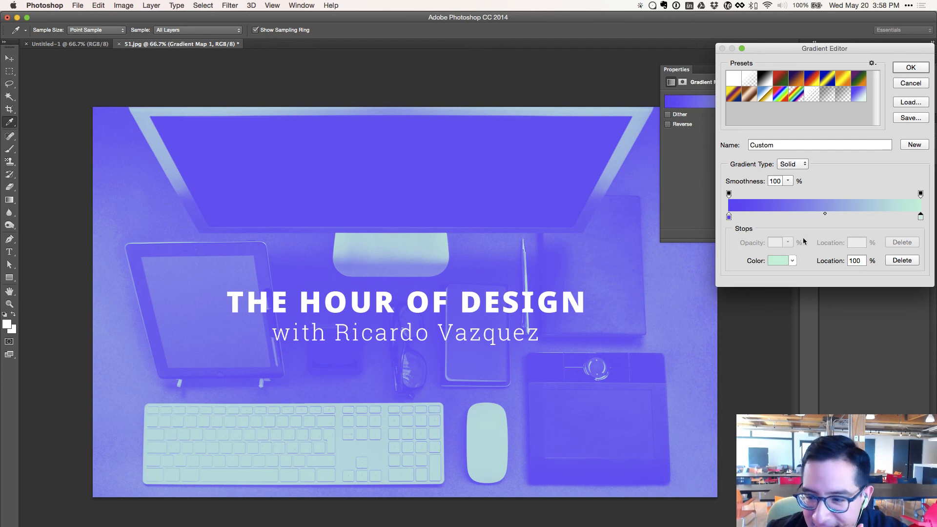
- Make the gradient's violet stop at location 0% slightly more saturated, accept the edited gradient, and deselect the layer
click(730, 216)
click(776, 260)
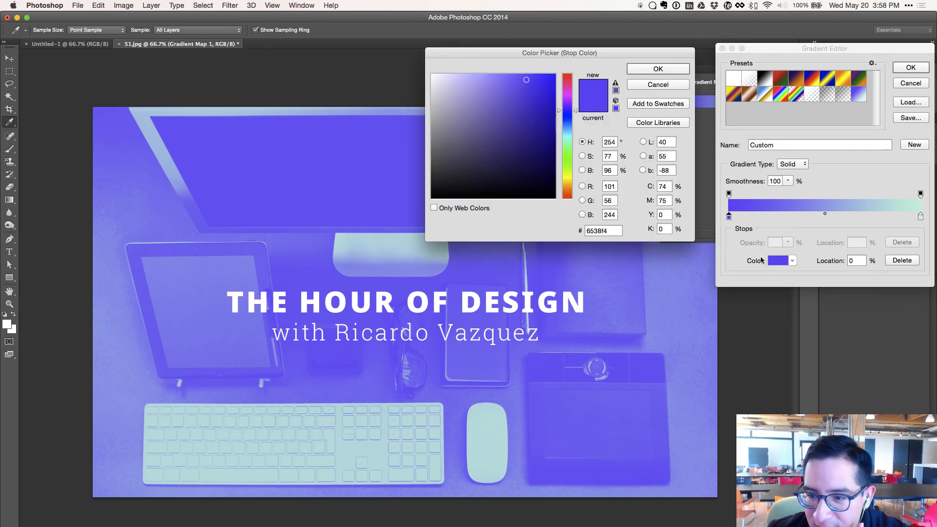
mouse_move(526, 80)
mouse_down()
mouse_move(510, 81)
mouse_move(534, 81)
mouse_up()
click(669, 70)
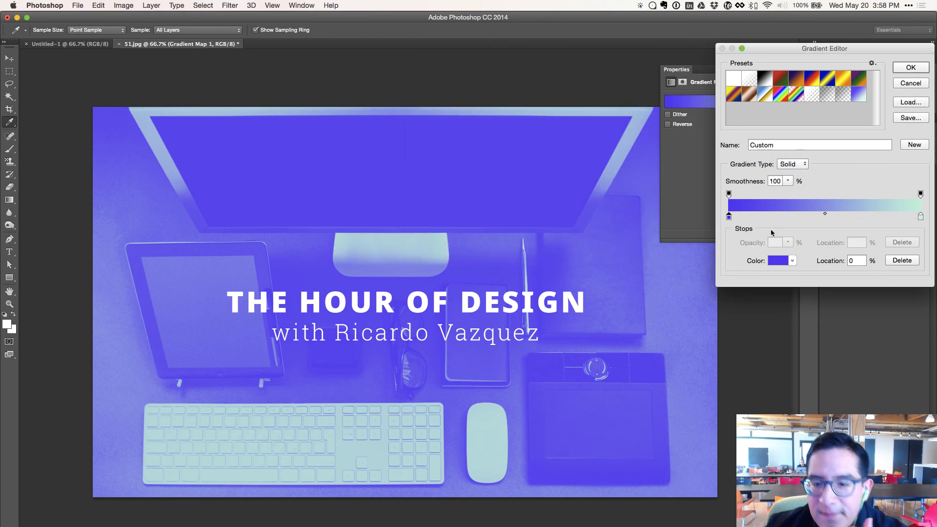
click(910, 69)
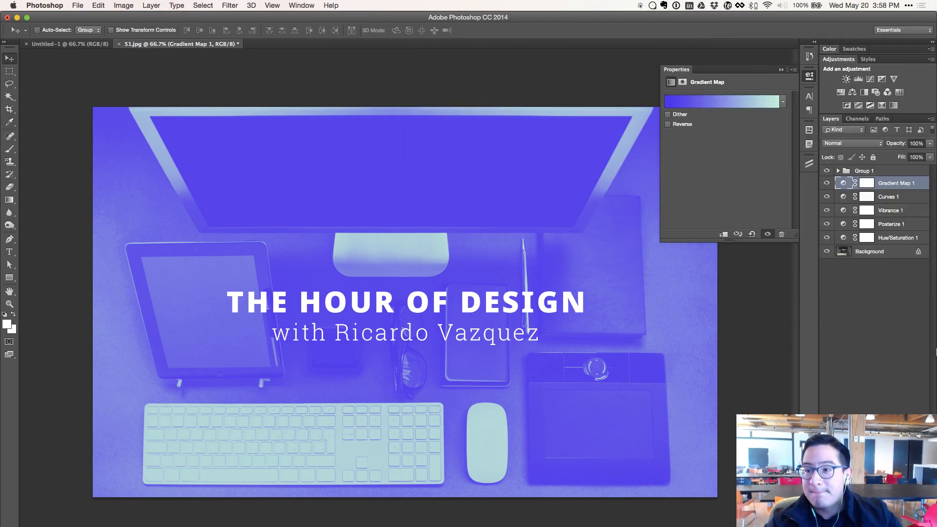
click(913, 352)
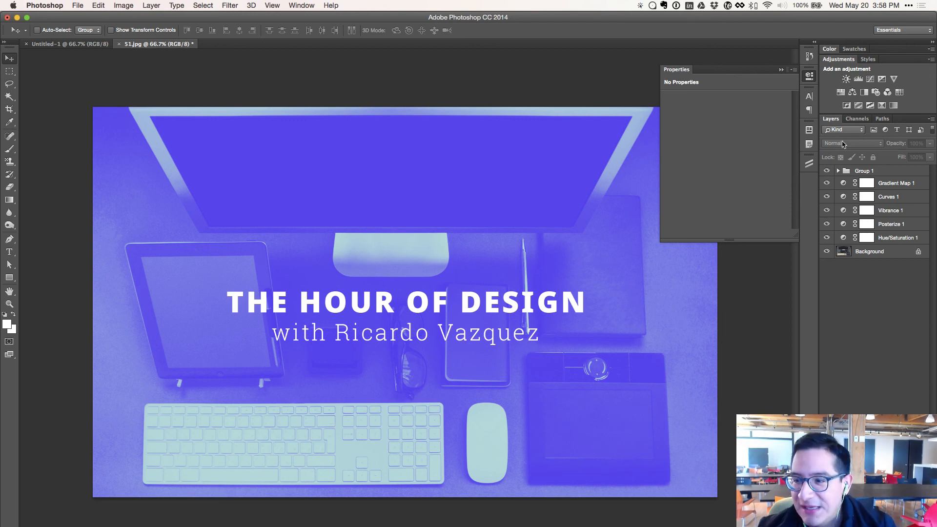
- Expand the text group and nudge the subtitle layer slightly up, closer to the title
click(845, 172)
click(838, 171)
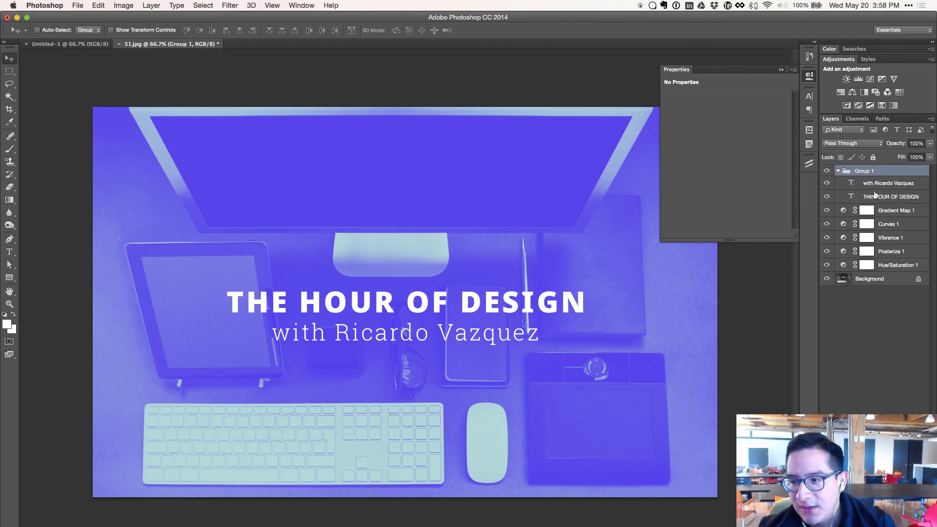
click(880, 181)
key(shift+Up)
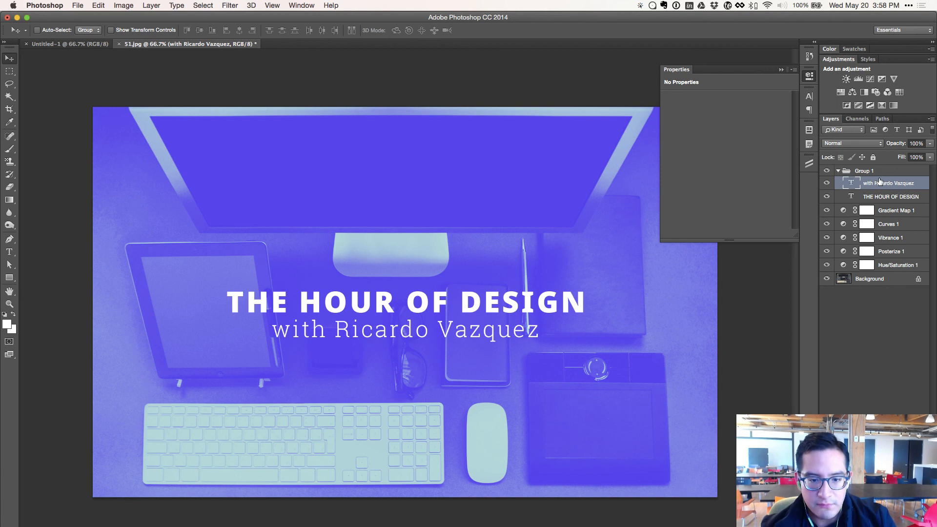
- Align the text group to the vertical centre of the Background layer and deselect both
click(878, 170)
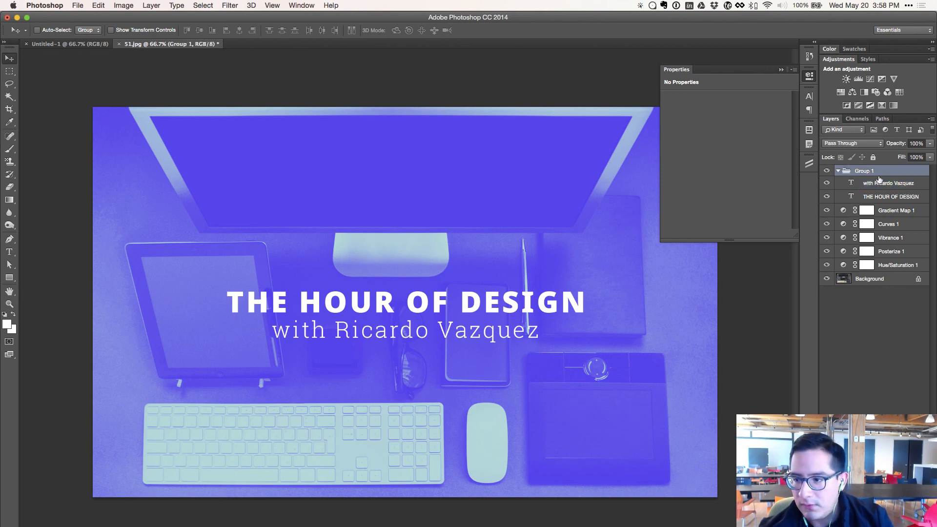
super+click(869, 281)
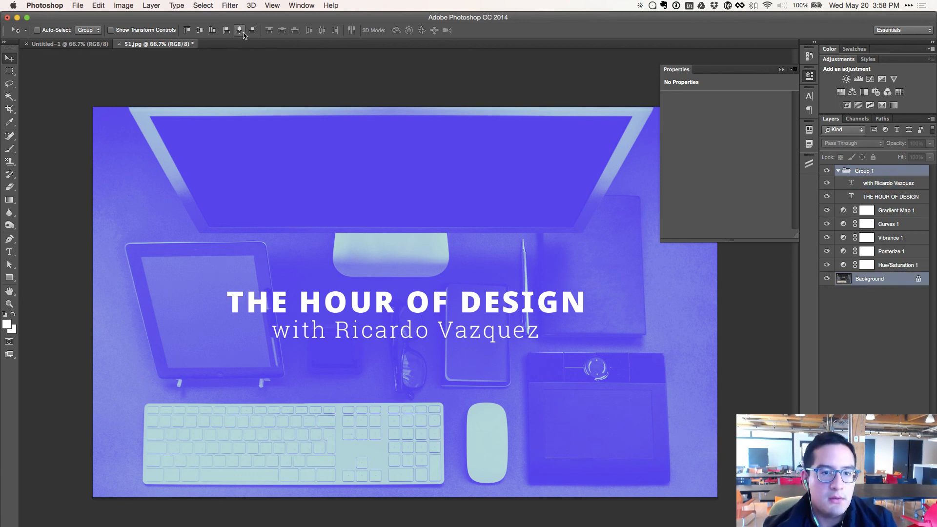
click(199, 31)
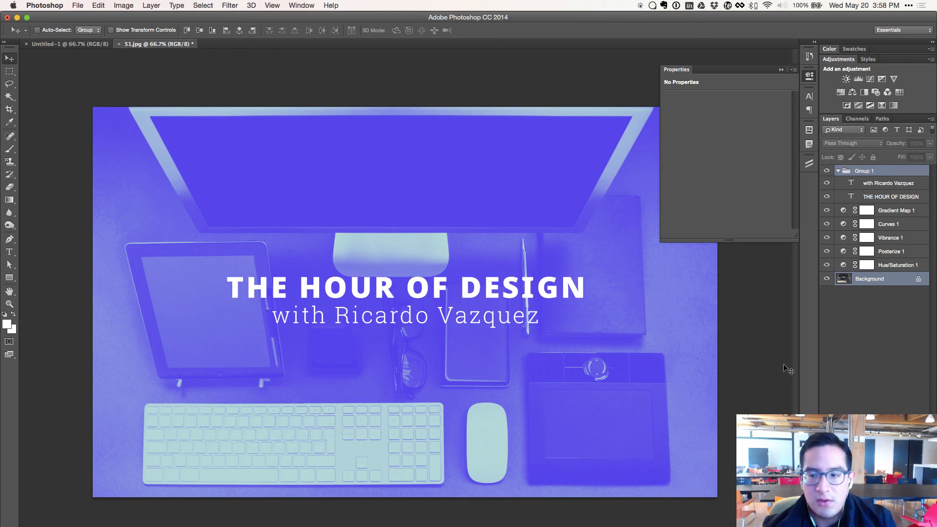
click(922, 315)
- Duplicate the Background layer and rename the copy as Backgroun
click(876, 282)
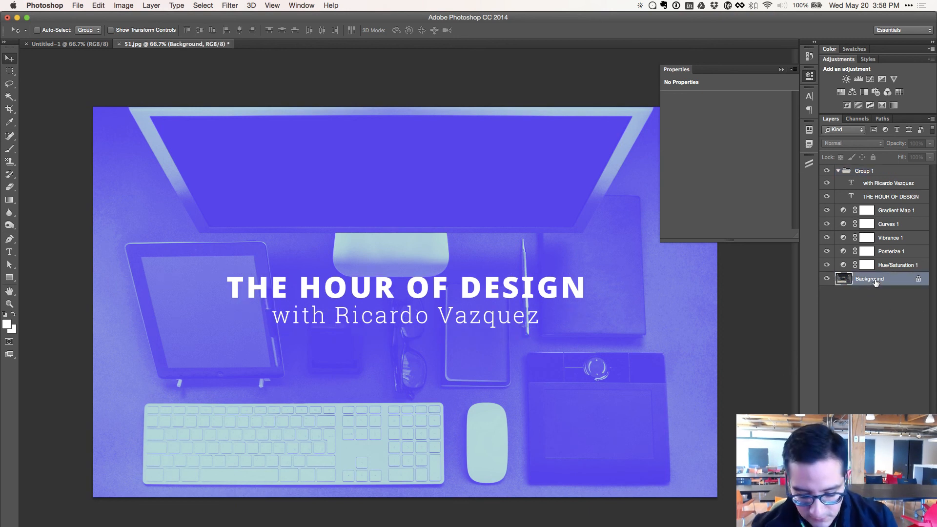
key(super+j)
click(876, 292)
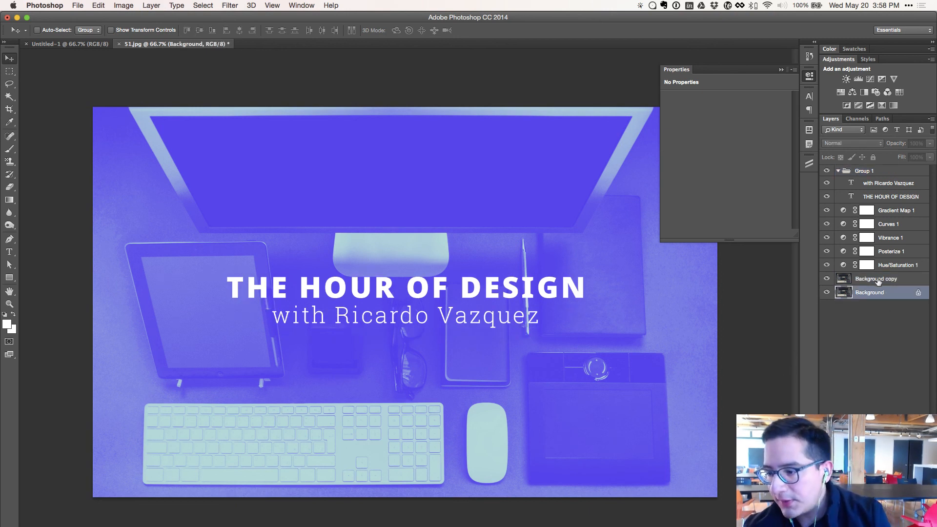
click(878, 277)
click(872, 293)
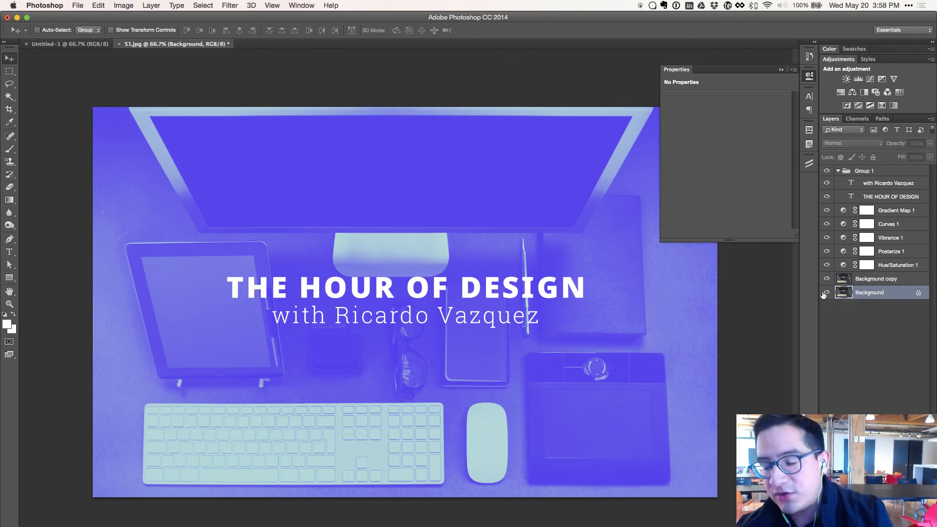
double_click(892, 279)
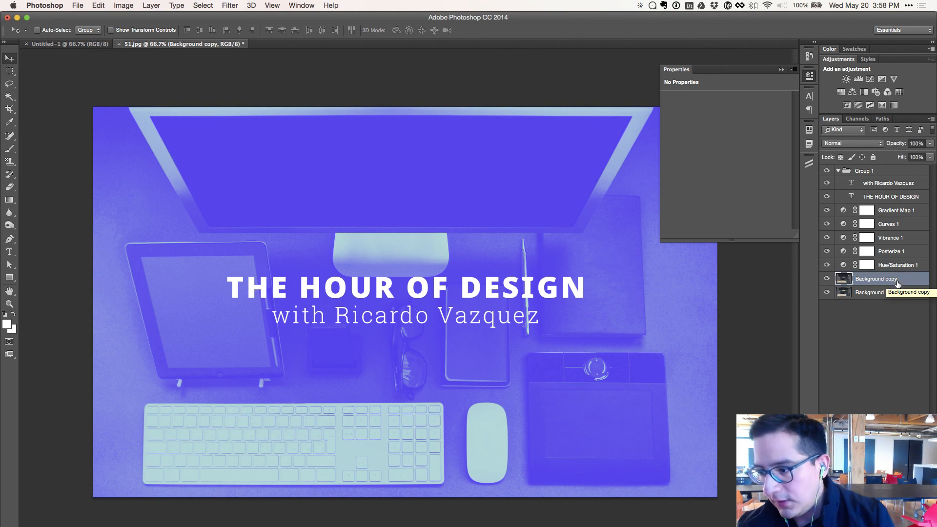
text(Backgroun)
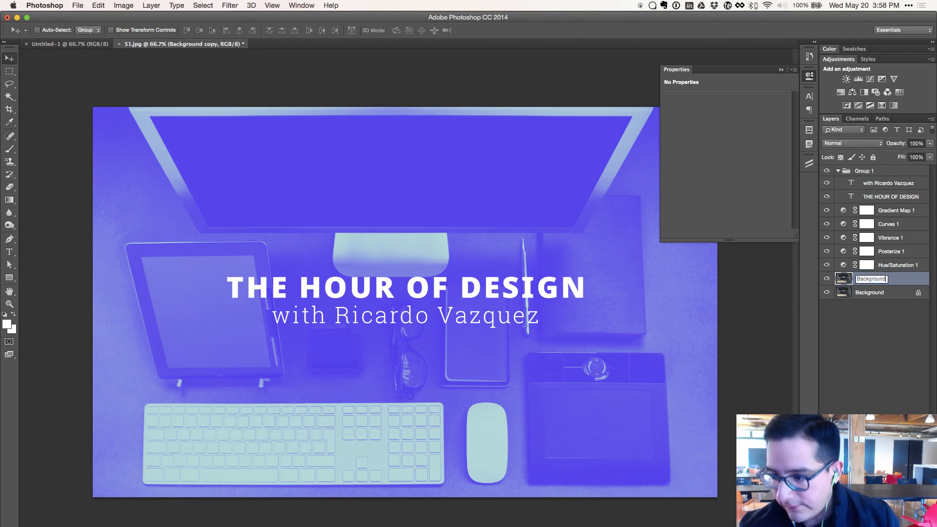
key(Return)
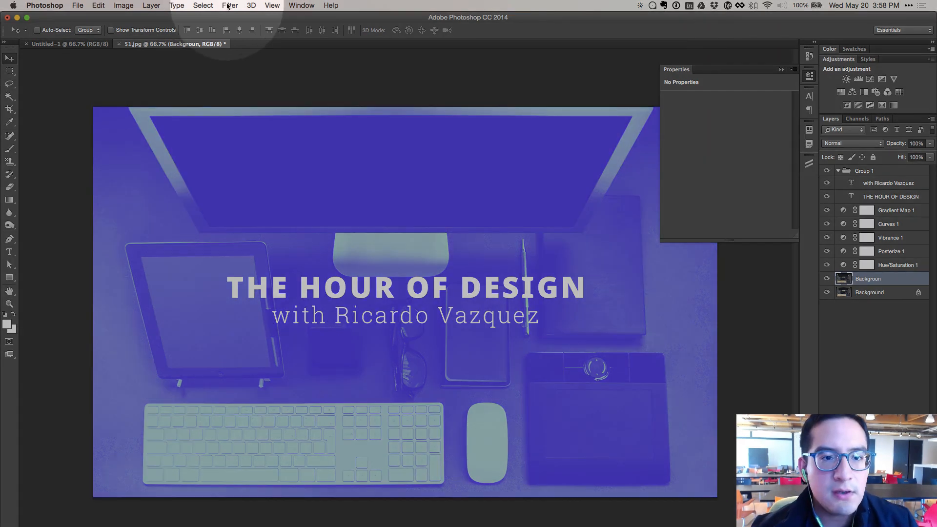
- Try a Color Halftone filter with a 38-pixel maximum radius on the Backgroun layer, and undo it
click(229, 5)
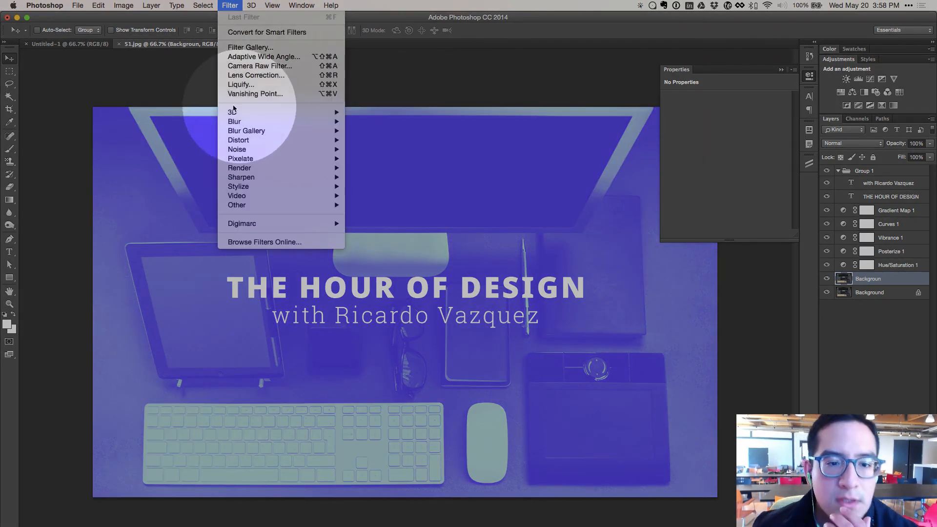
mouse_move(253, 149)
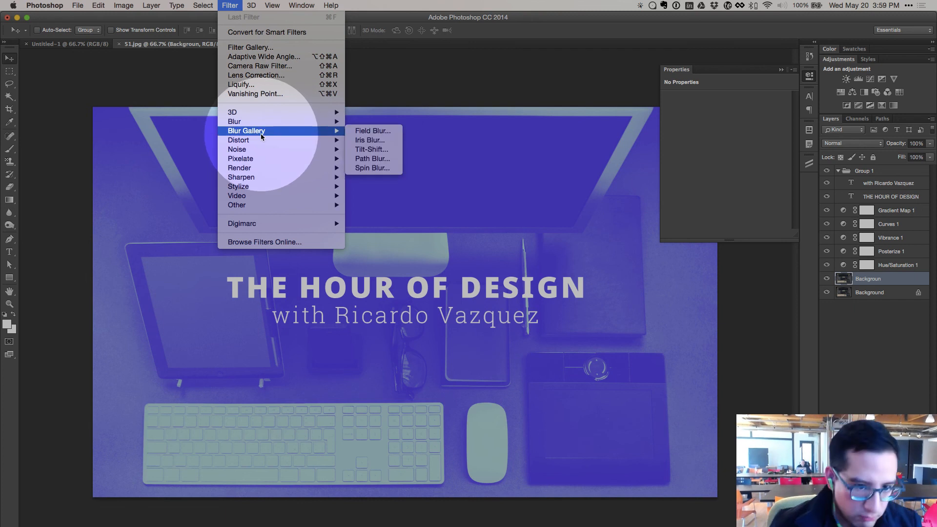
mouse_move(242, 178)
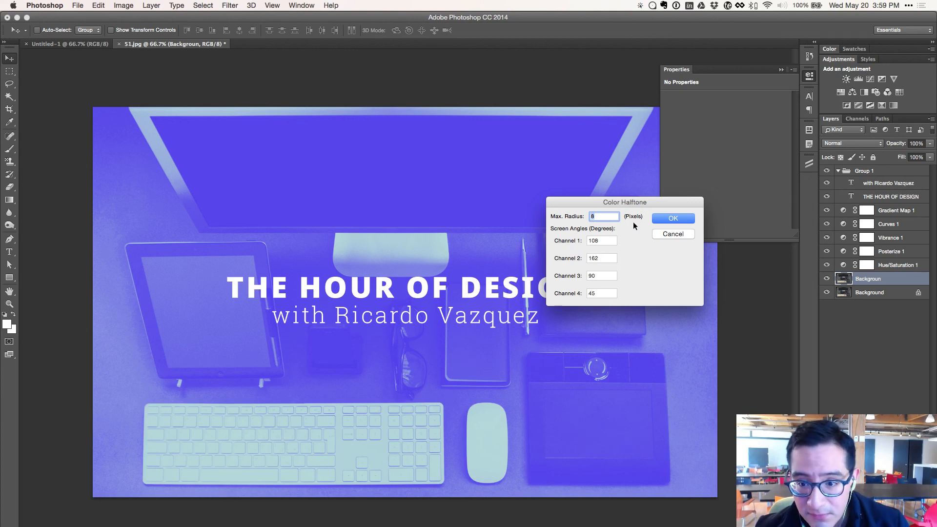
key(shift+Up)
key(shift+Up)
key(shift+Up)
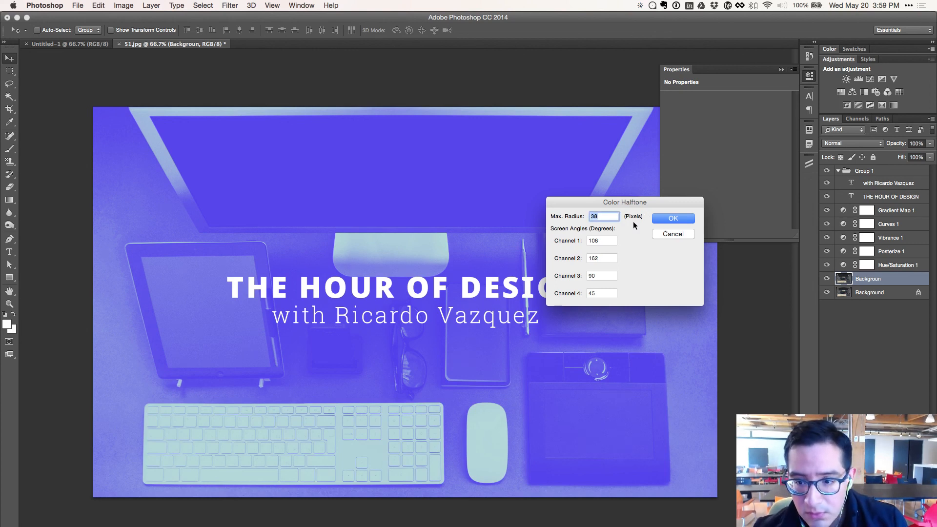
click(671, 219)
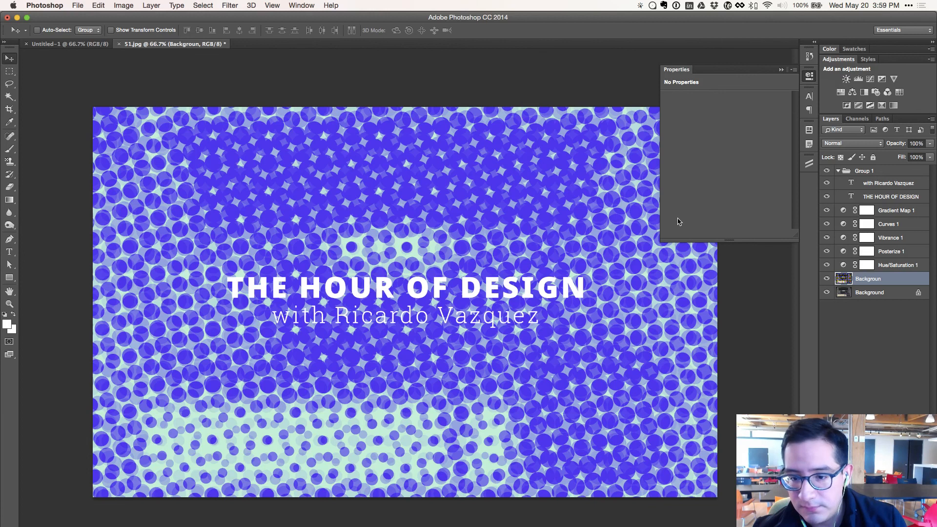
key(super+z)
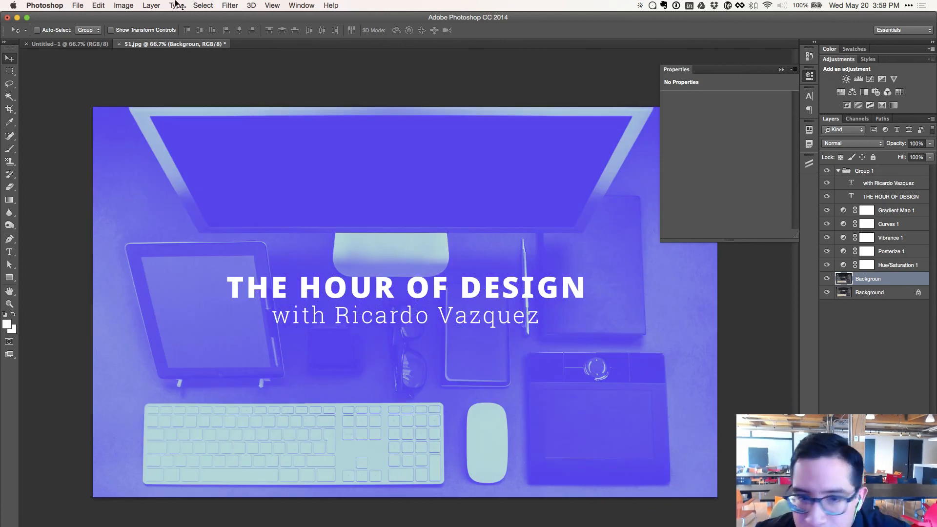
- Try the Color Halftone filter on the Backgroun layer with an 8-pixel maximum radius, and undo it
click(296, 4)
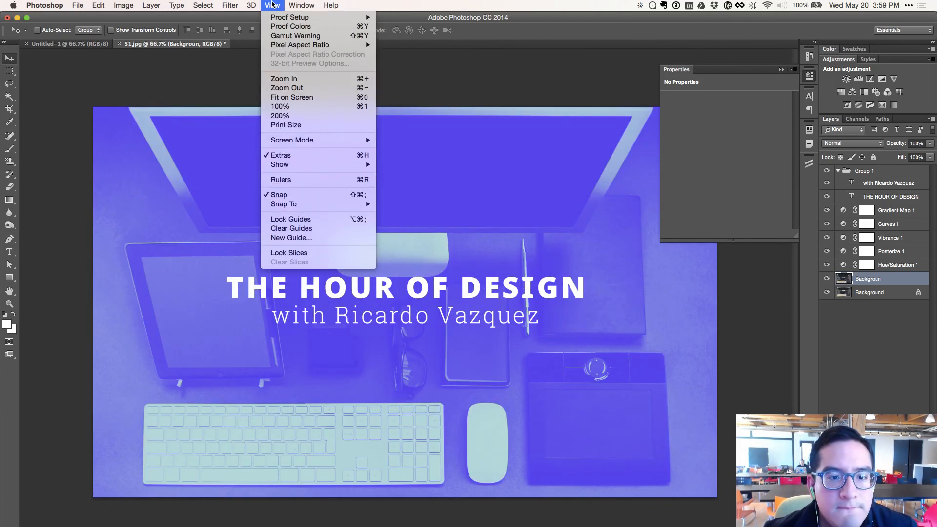
mouse_move(269, 4)
mouse_move(327, 5)
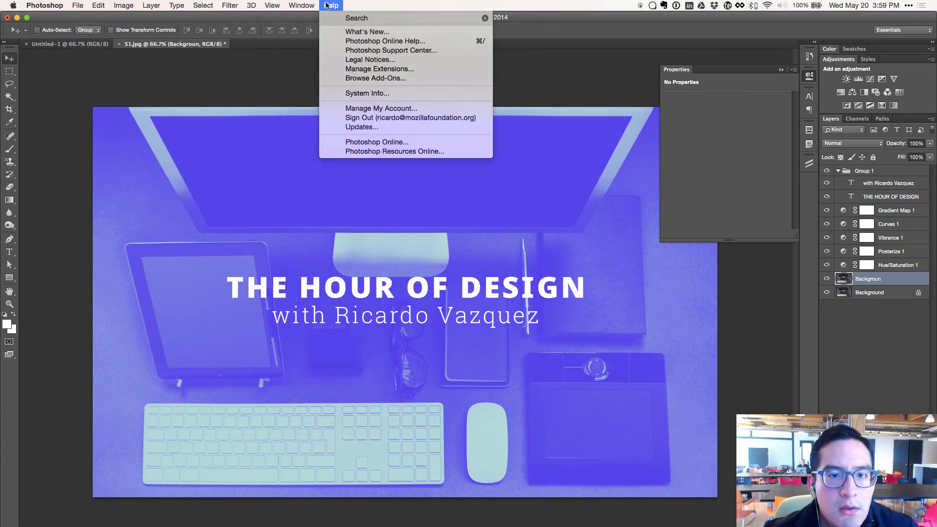
mouse_move(230, 5)
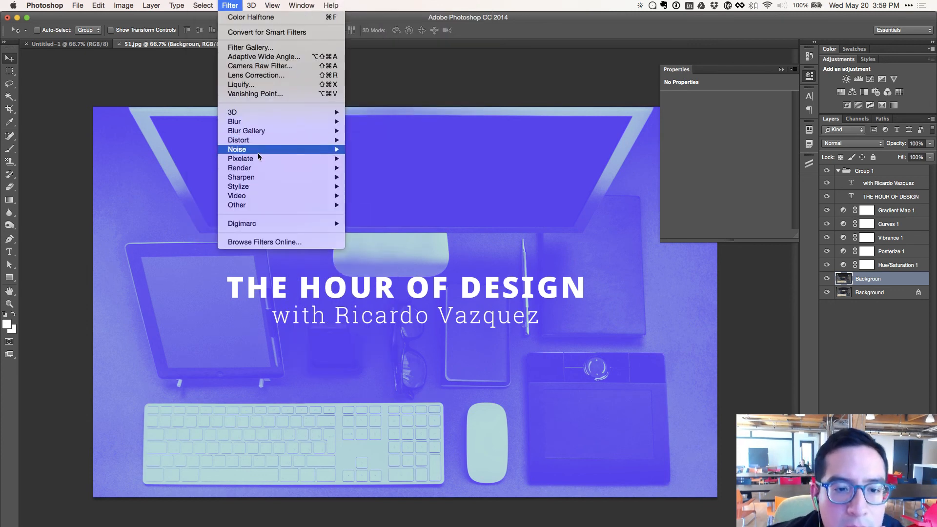
mouse_move(258, 159)
click(353, 159)
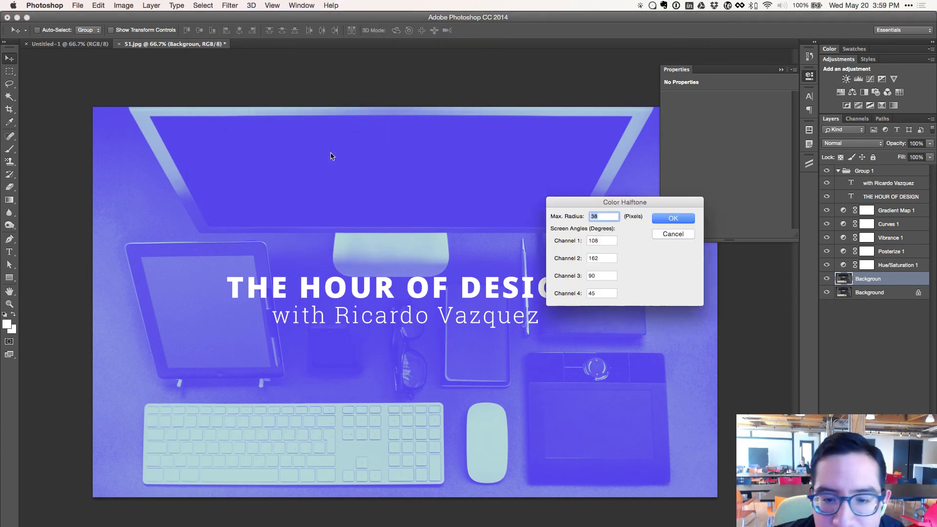
text(8)
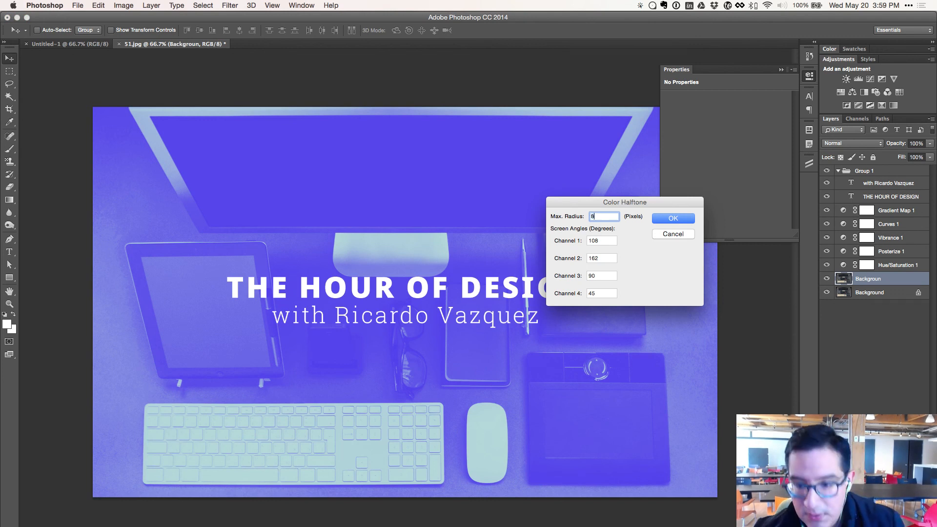
click(673, 218)
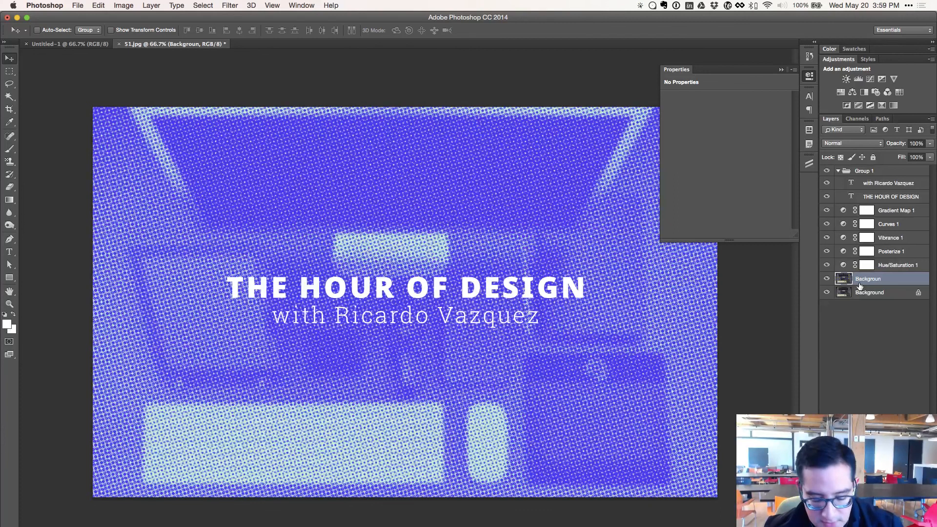
key(super+z)
- Try a finer Color Halftone with a 4-pixel maximum radius on the Backgroun layer, and undo it
click(288, 5)
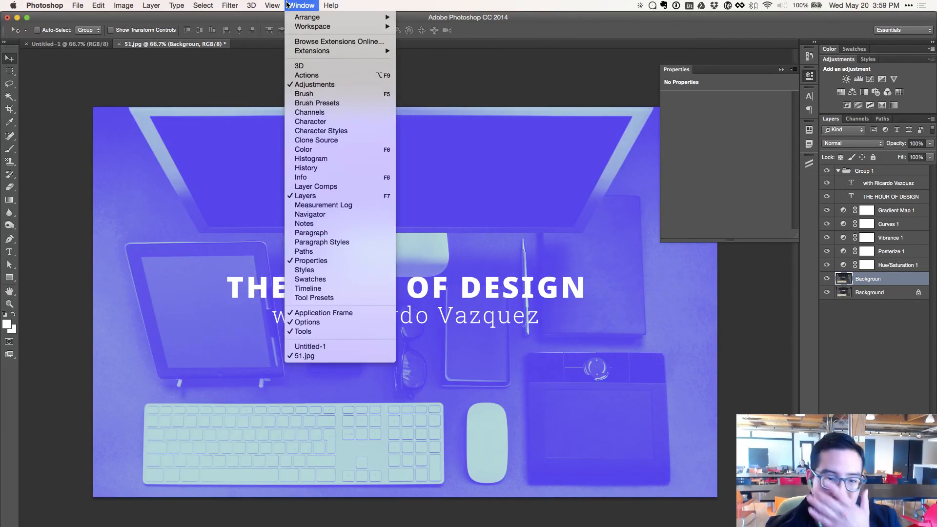
mouse_move(283, 5)
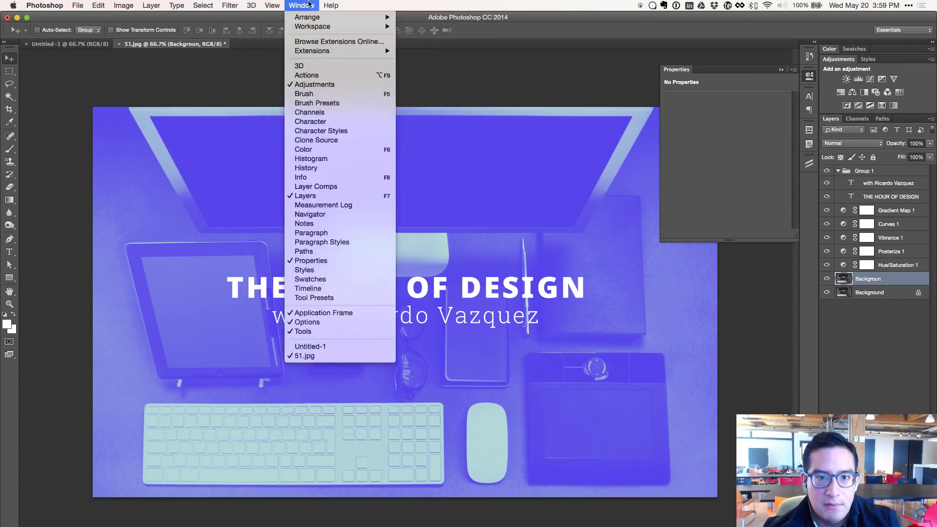
mouse_move(230, 5)
mouse_move(273, 158)
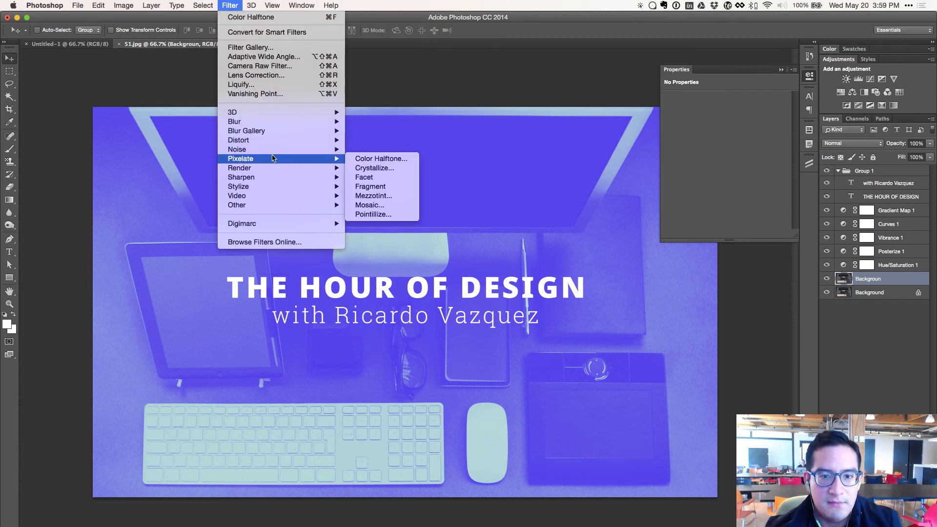
click(376, 158)
key(Down)
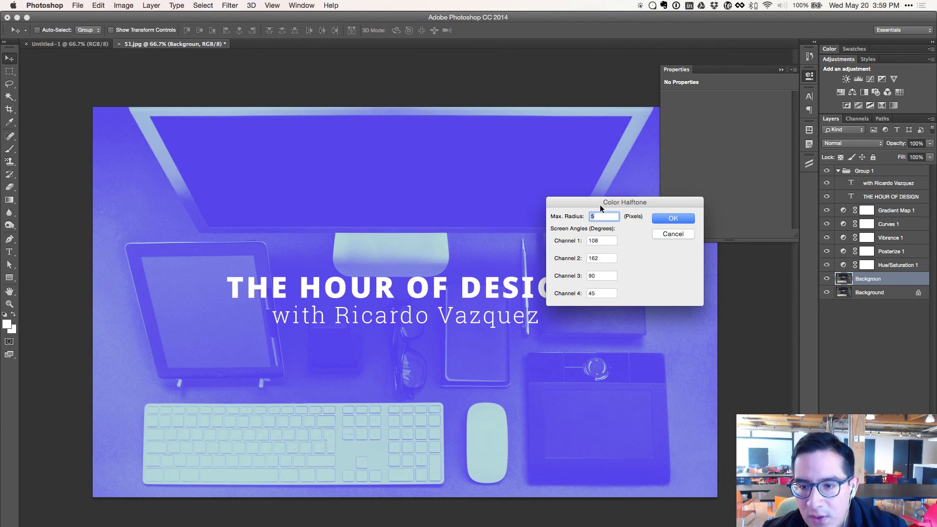
click(667, 220)
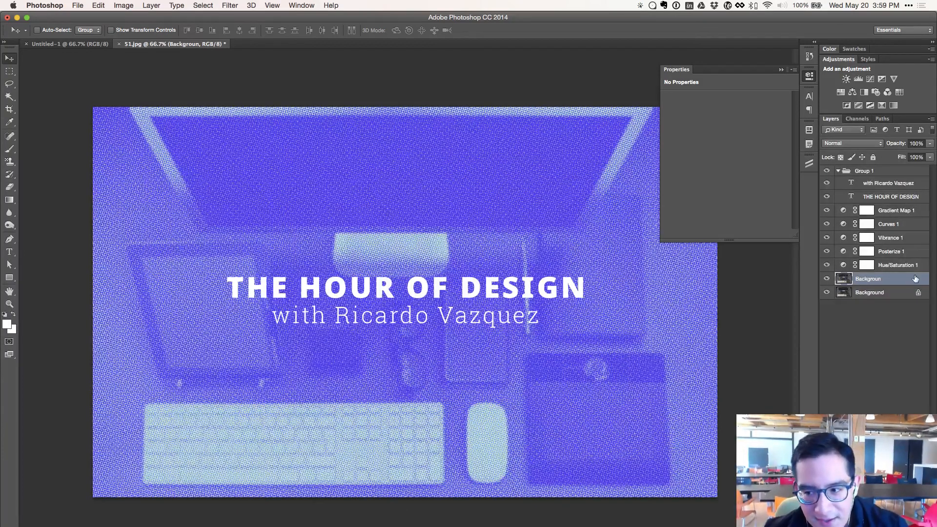
key(super+z)
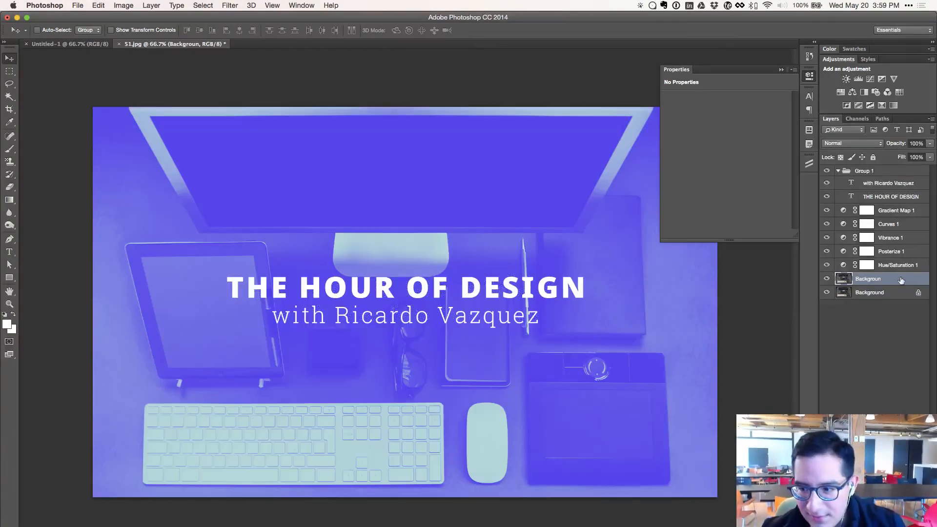
- Try repeating the last Color Halftone filter on the Backgroun layer, and undo it
click(229, 5)
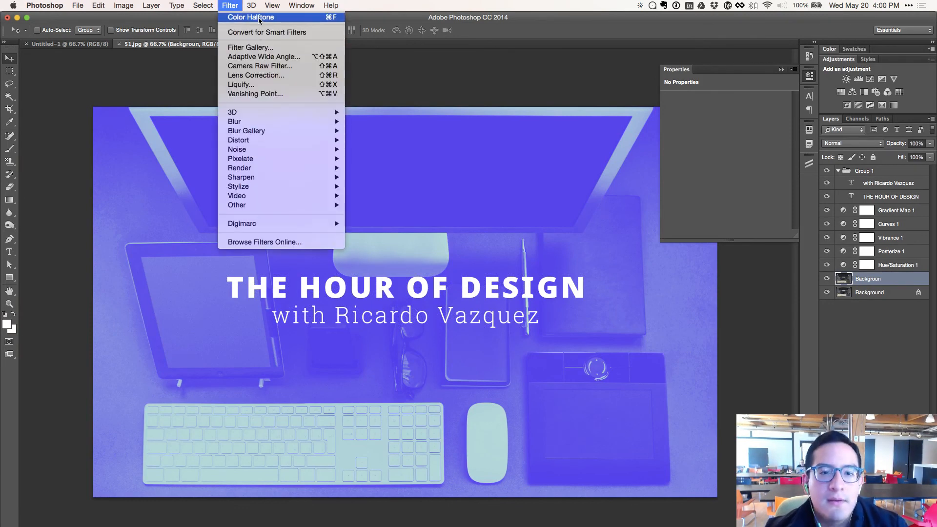
click(259, 19)
key(super+z)
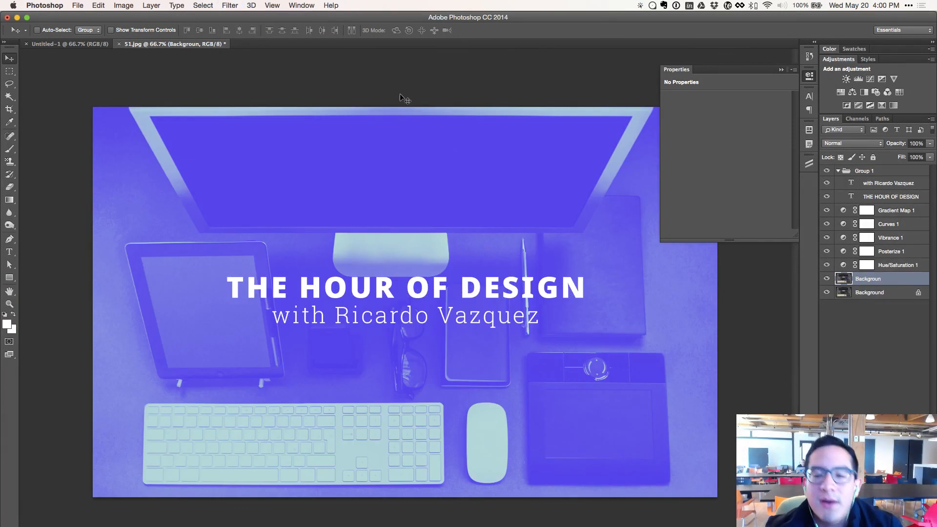
- Apply a Color Halftone filter with a maximum radius of 4 pixels to the Backgroun layer, and deselect the layer
click(251, 6)
mouse_move(279, 165)
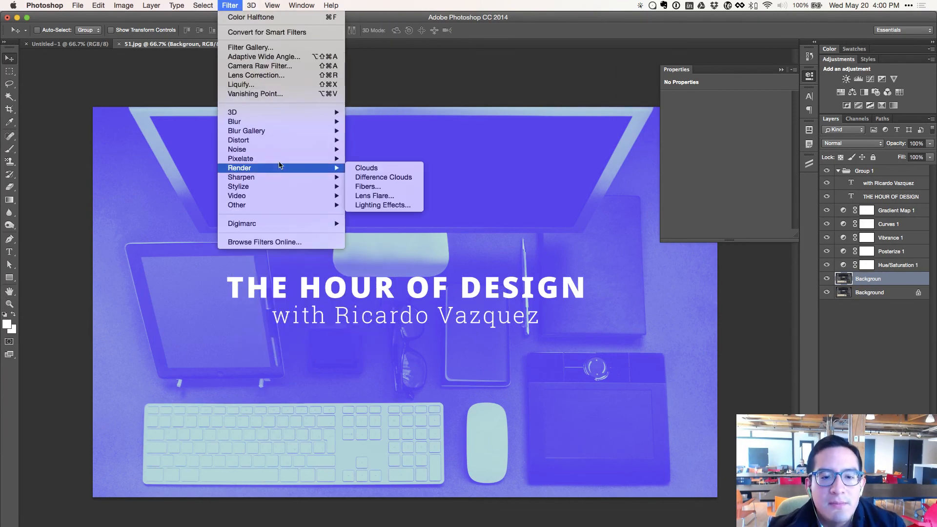
click(386, 158)
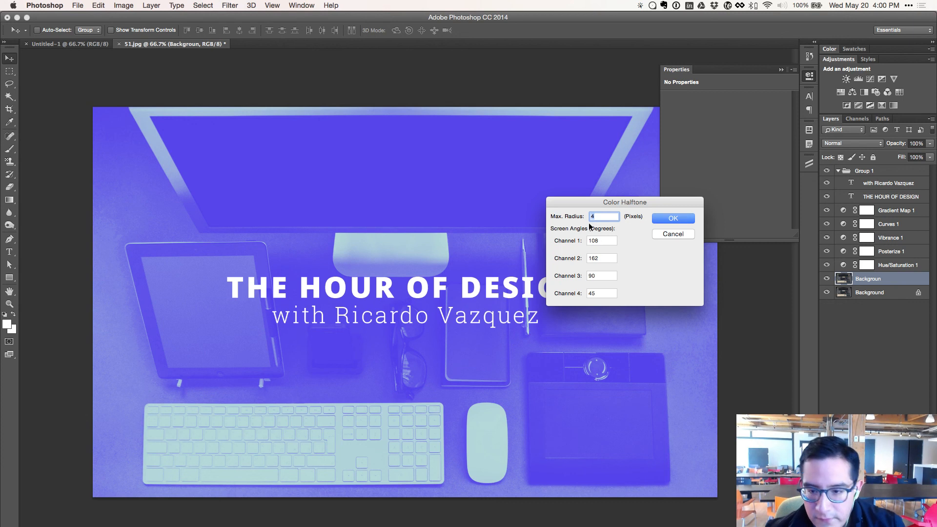
text(23)
key(BackSpace)
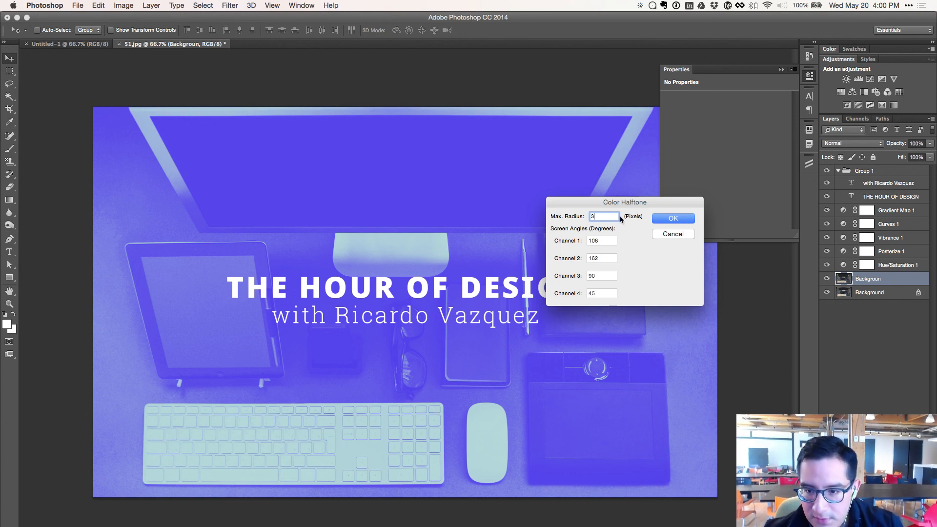
click(672, 219)
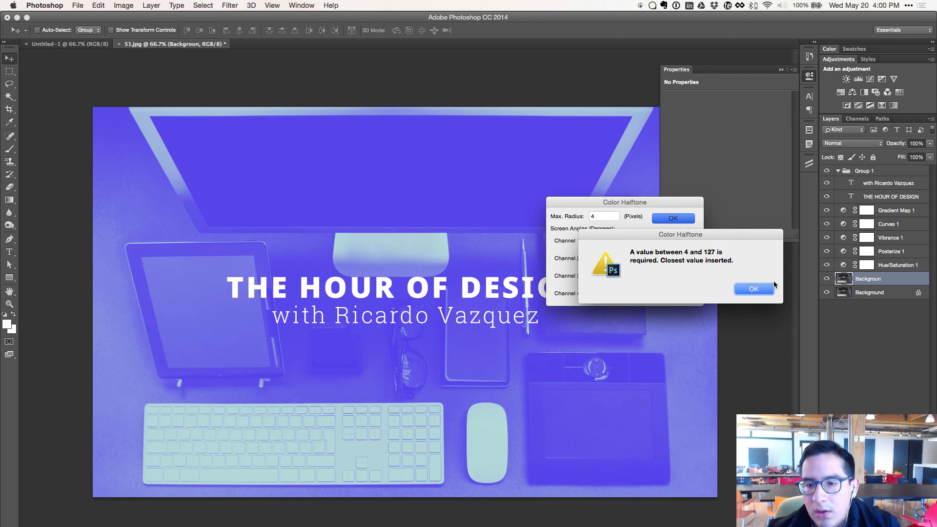
click(772, 290)
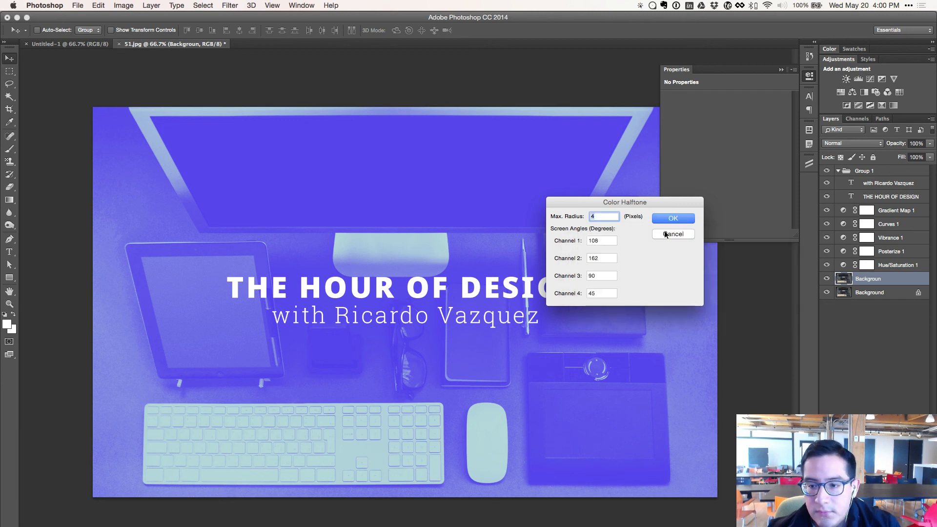
click(663, 221)
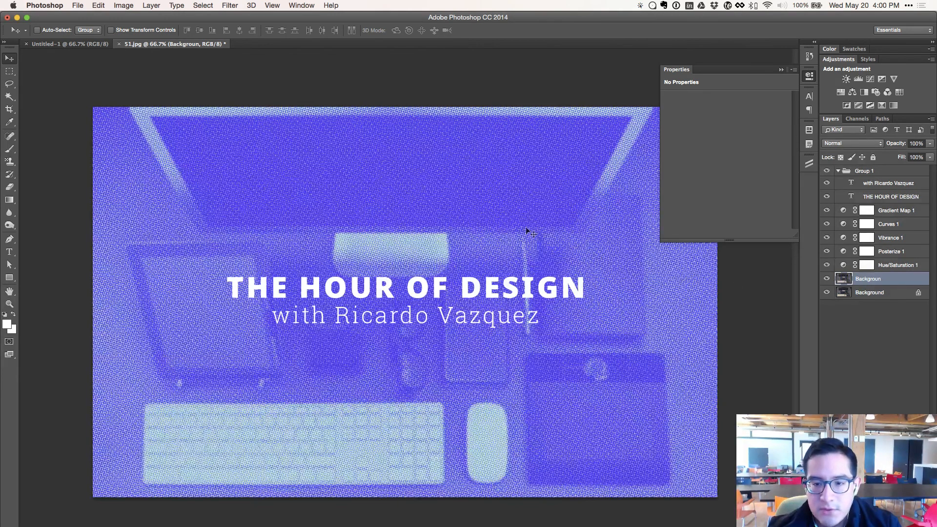
click(897, 341)
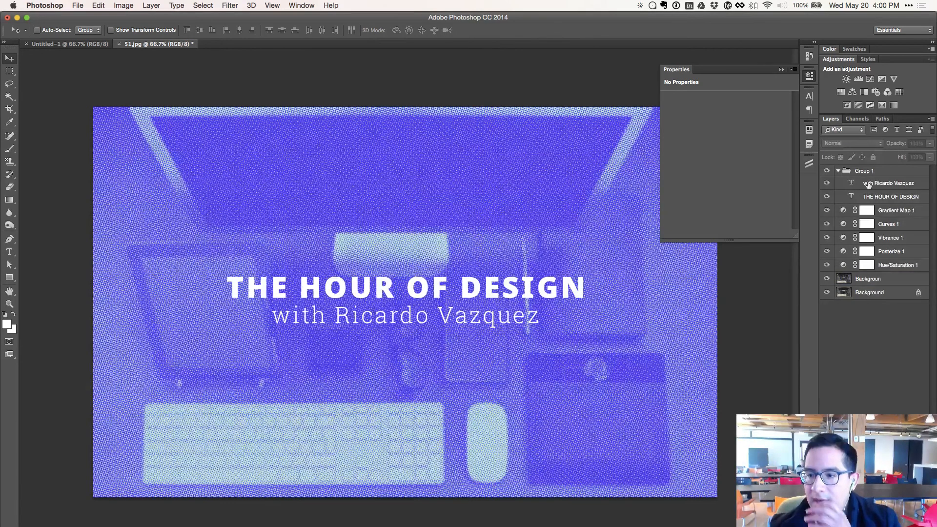
click(864, 204)
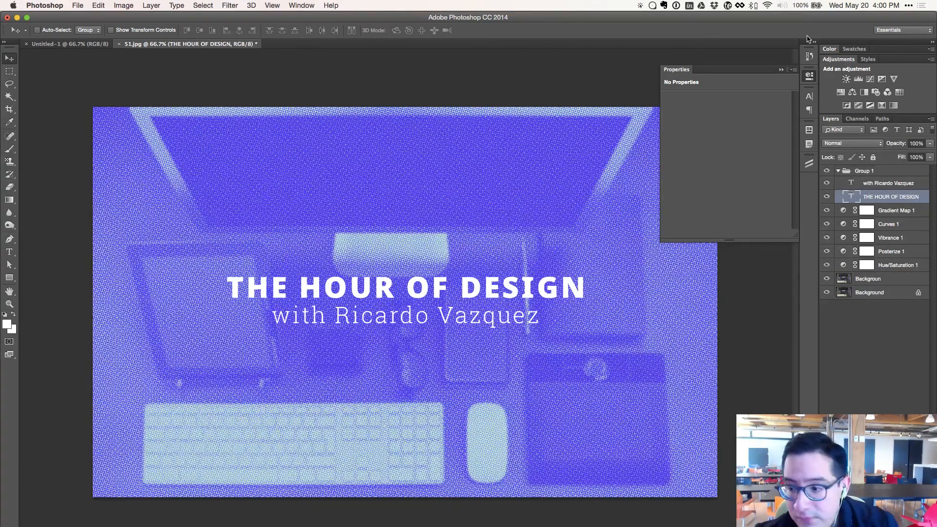
key(ctrl+t)
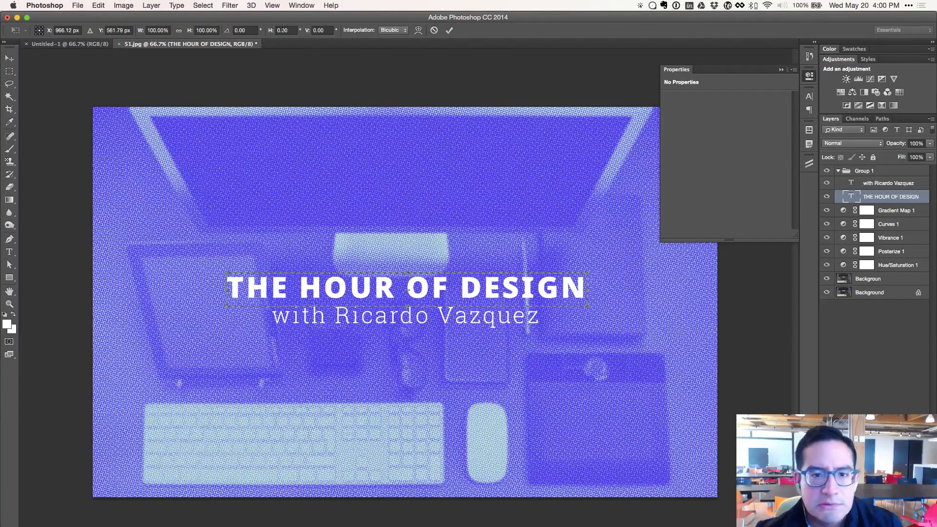
key(Escape)
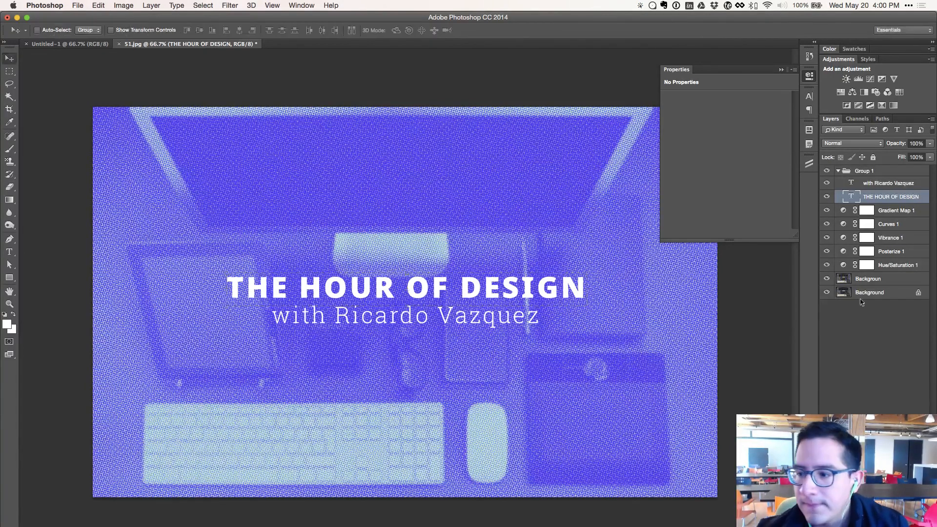
- Add a drop shadow to the THE HOUR OF DESIGN text layer and show its settings, leaving Inner Shadow off
click(865, 184)
click(865, 197)
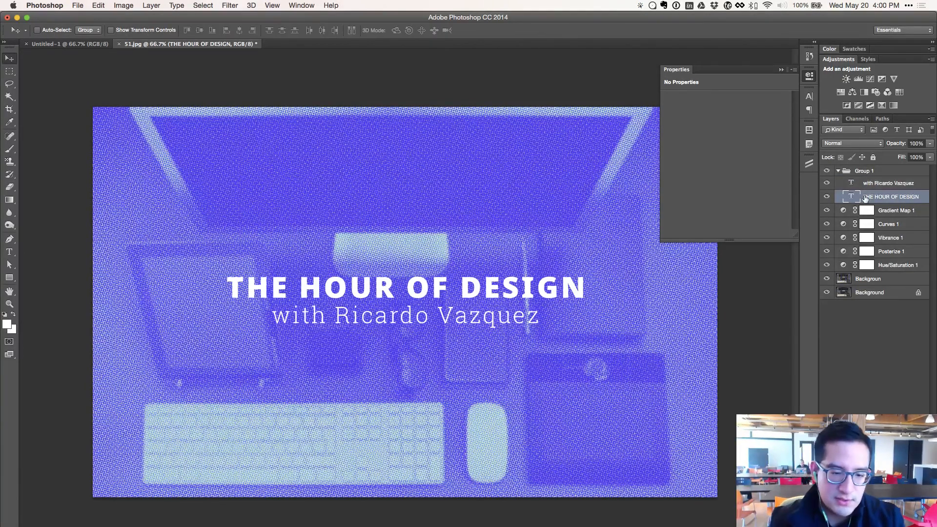
double_click(840, 199)
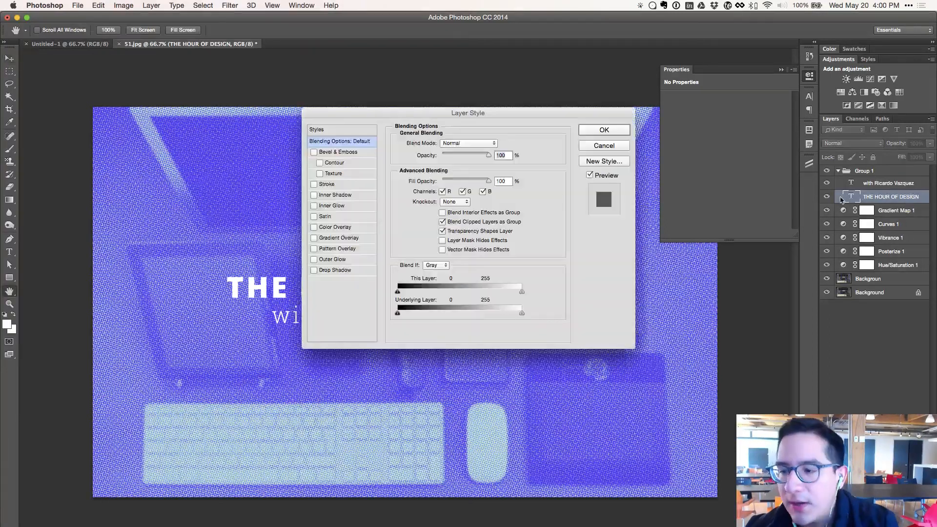
click(339, 197)
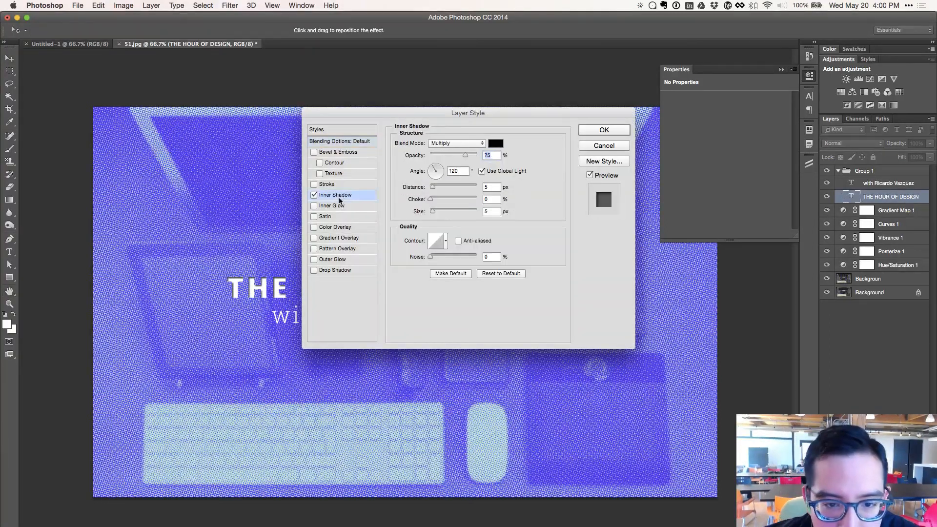
click(314, 195)
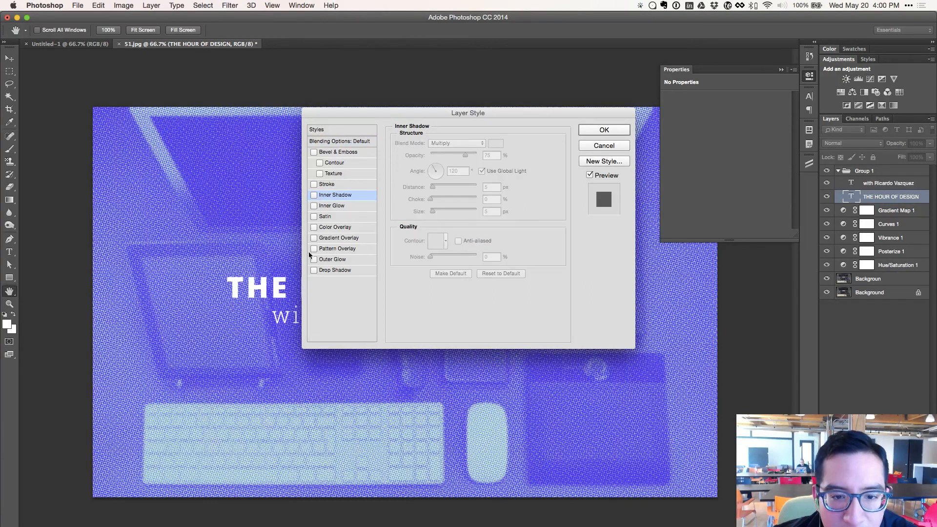
click(313, 270)
drag(356, 115, 501, 6)
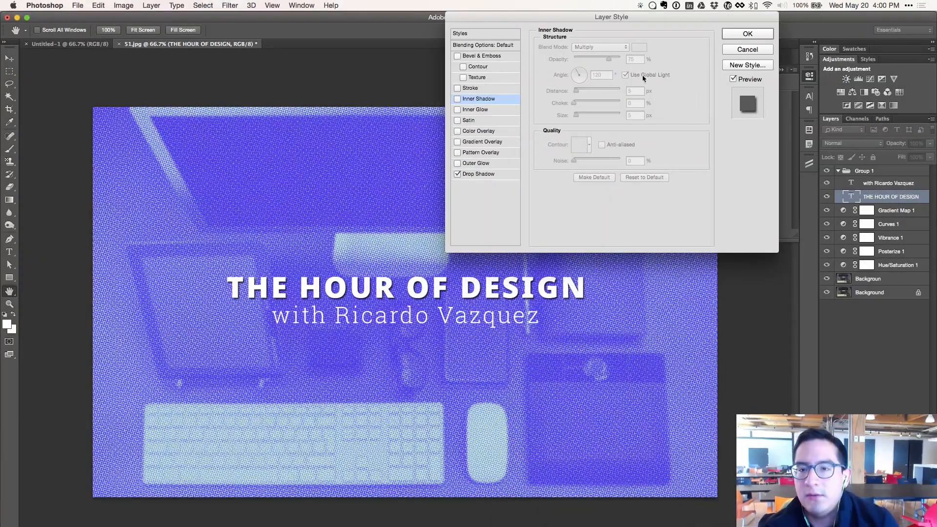
click(468, 173)
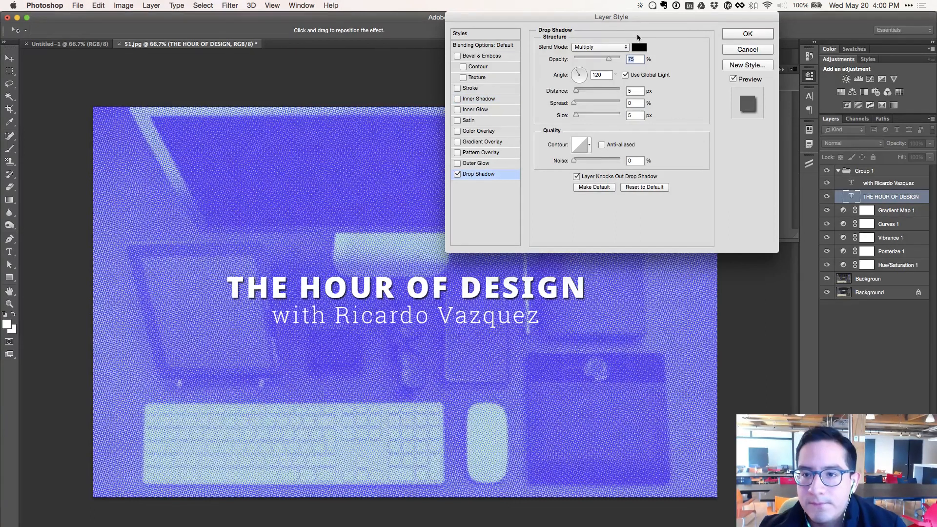
- Set the title's drop shadow to Normal blend mode with 32% opacity
click(609, 47)
click(585, 20)
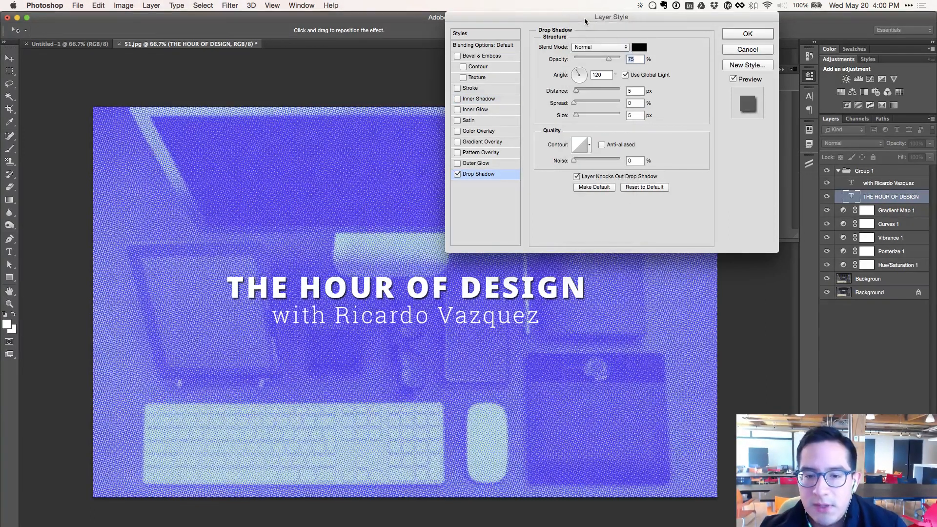
drag(604, 59, 579, 60)
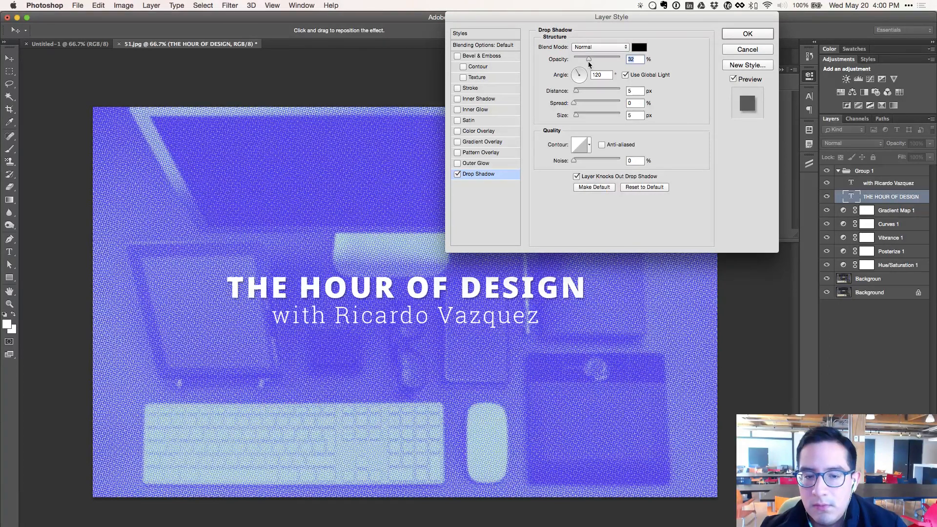
- Change the title's drop shadow color to the dark blue-violet #3e1191
click(639, 47)
drag(528, 112, 451, 129)
drag(570, 112, 574, 101)
mouse_move(466, 137)
mouse_down()
mouse_move(490, 121)
mouse_move(489, 108)
mouse_move(516, 131)
mouse_move(531, 117)
mouse_move(541, 127)
mouse_up()
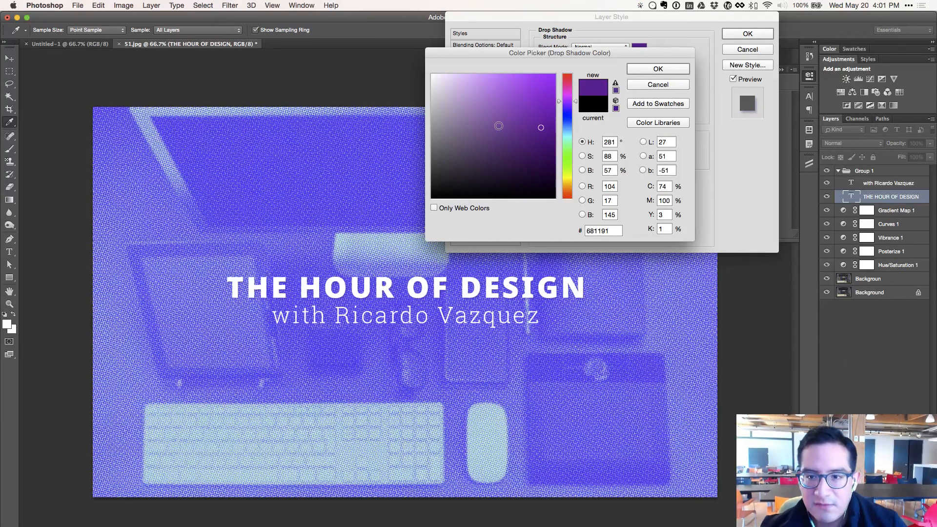
drag(566, 116, 569, 110)
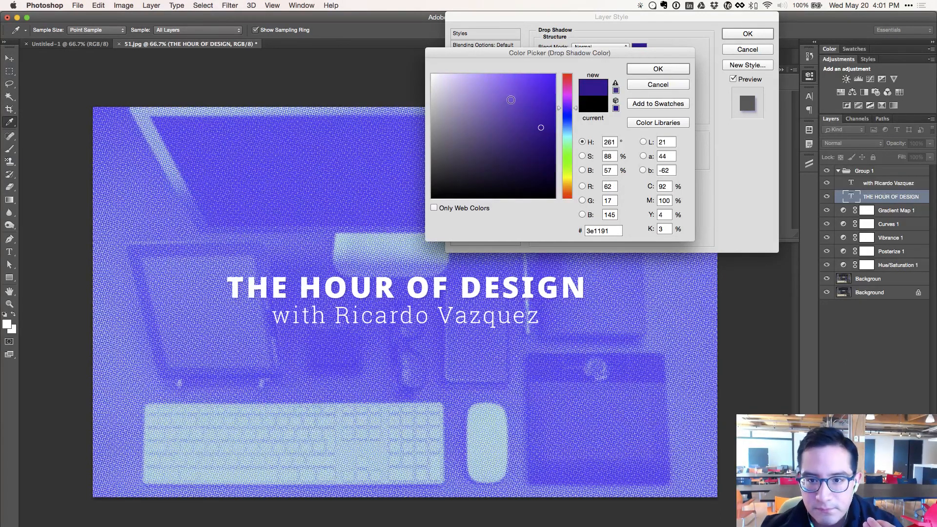
click(649, 70)
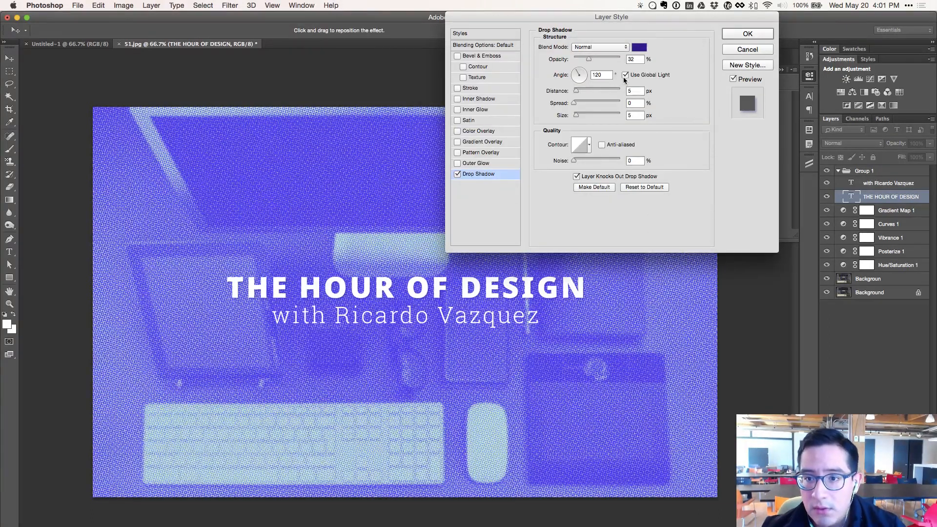
- Turn off global light for the title's drop shadow, set its angle to 90°, and apply the layer style
double_click(599, 75)
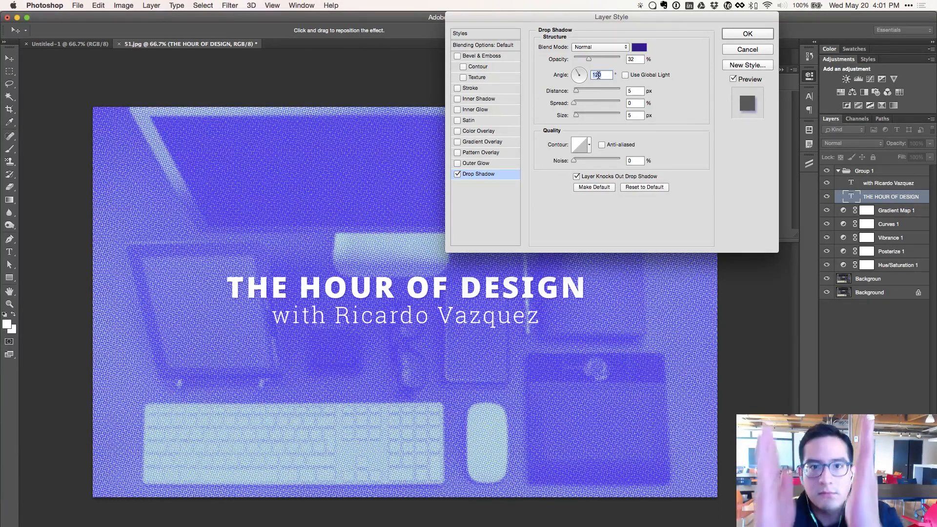
text(90)
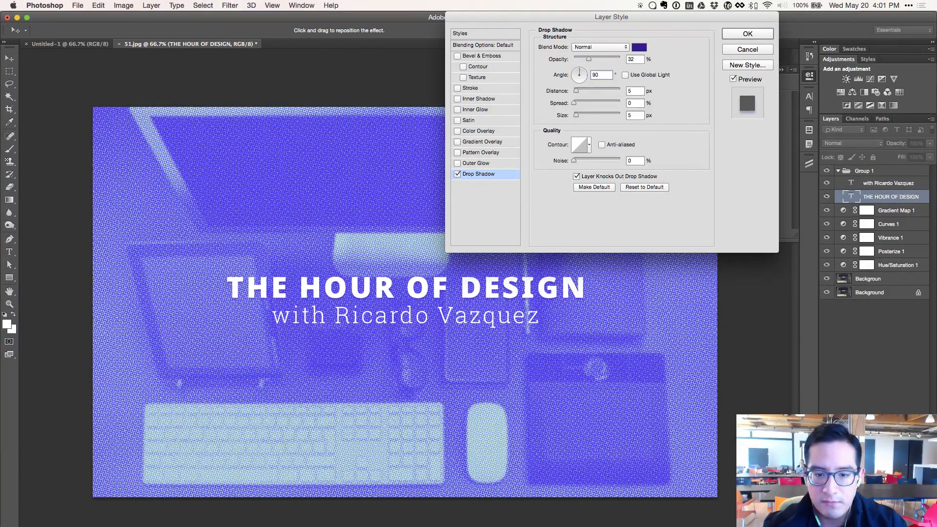
click(738, 35)
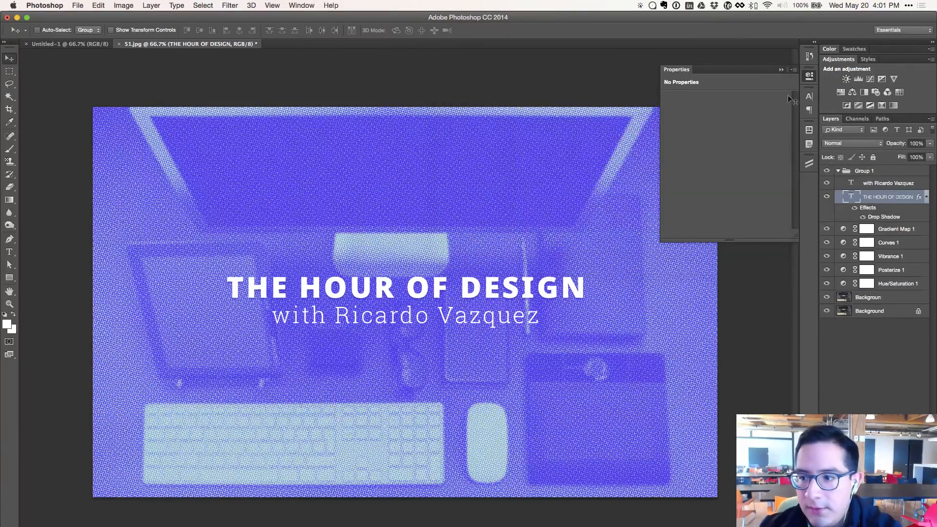
- Copy the title's drop shadow layer style onto the subtitle text layer, and deselect the layers
right_click(885, 200)
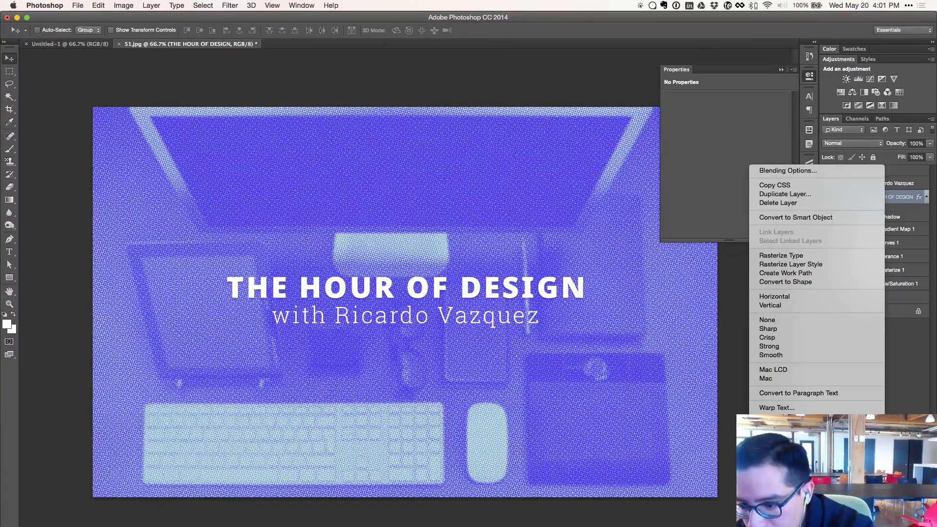
key(Escape)
click(893, 184)
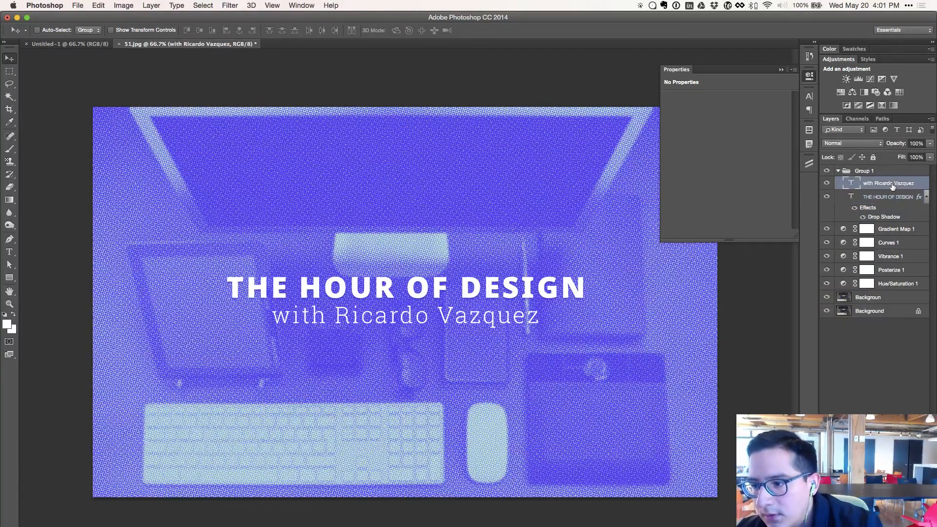
right_click(894, 184)
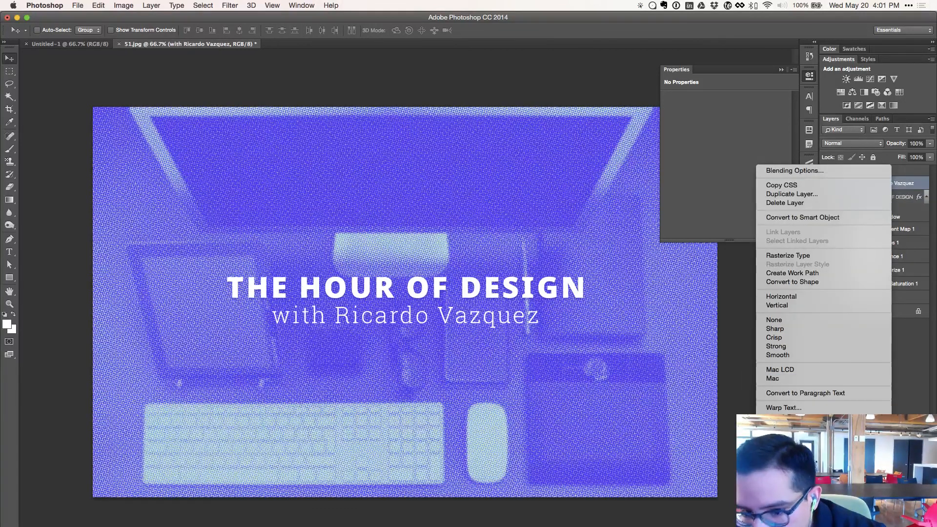
key(Escape)
click(859, 390)
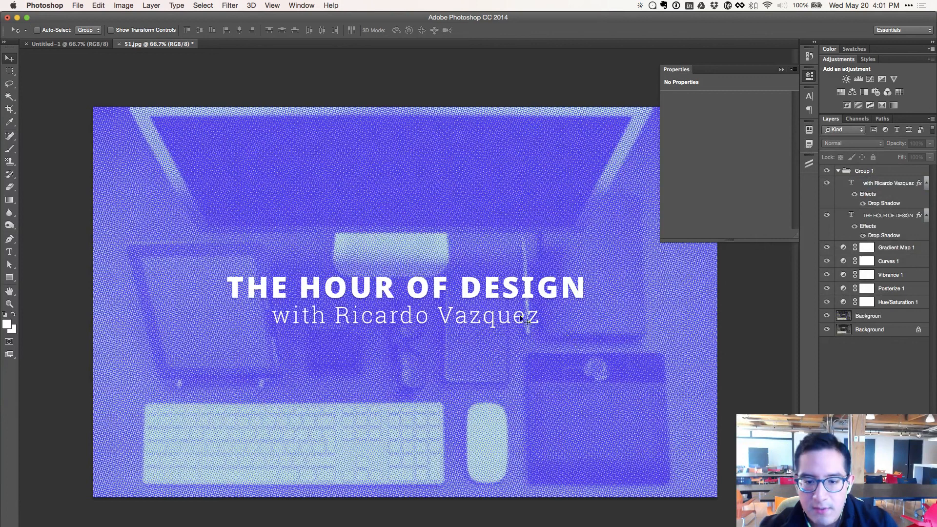
- Set the tracking of the whole subtitle line to 0
key(t)
triple_click(483, 326)
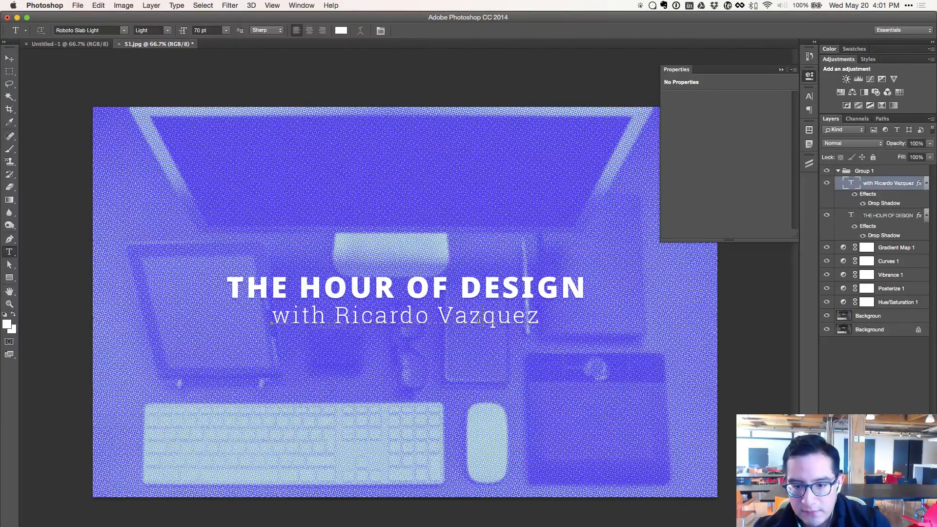
key(super+t)
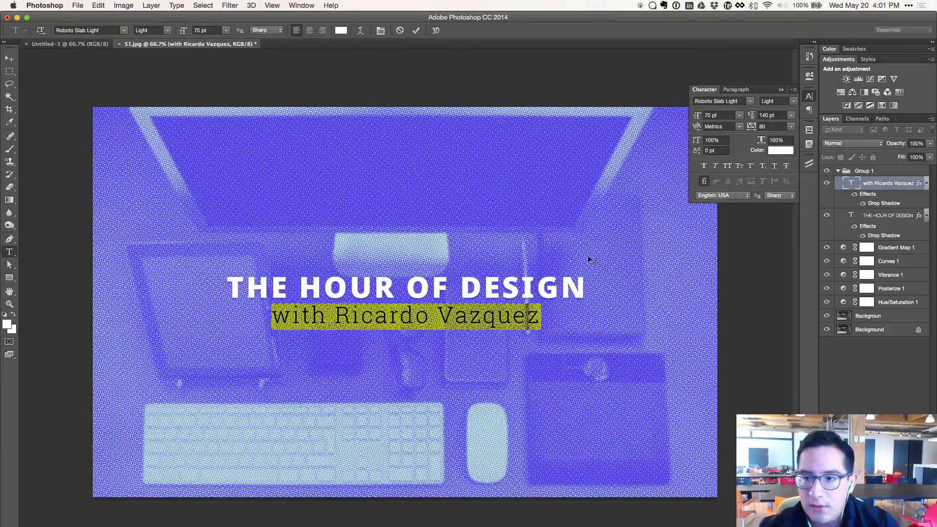
click(767, 128)
key(shift+Down)
key(shift+Down)
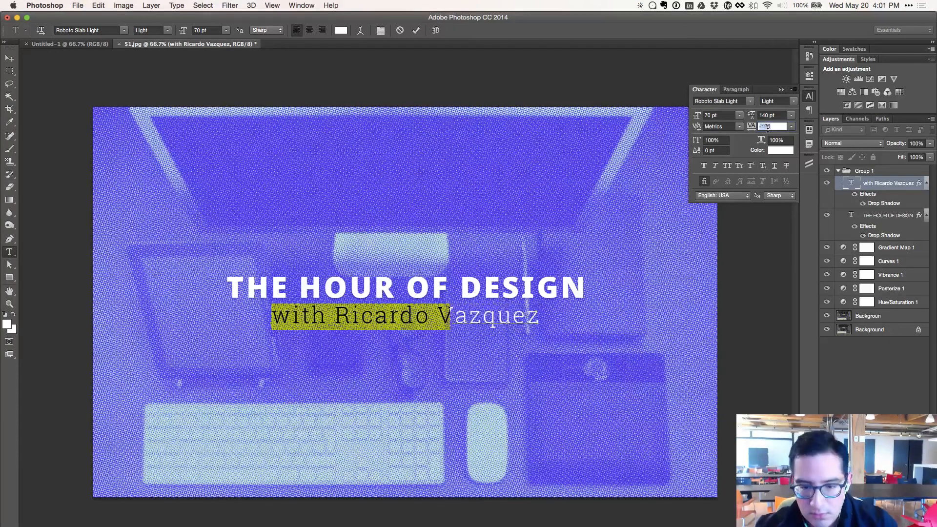
key(shift+Up)
key(shift+Up)
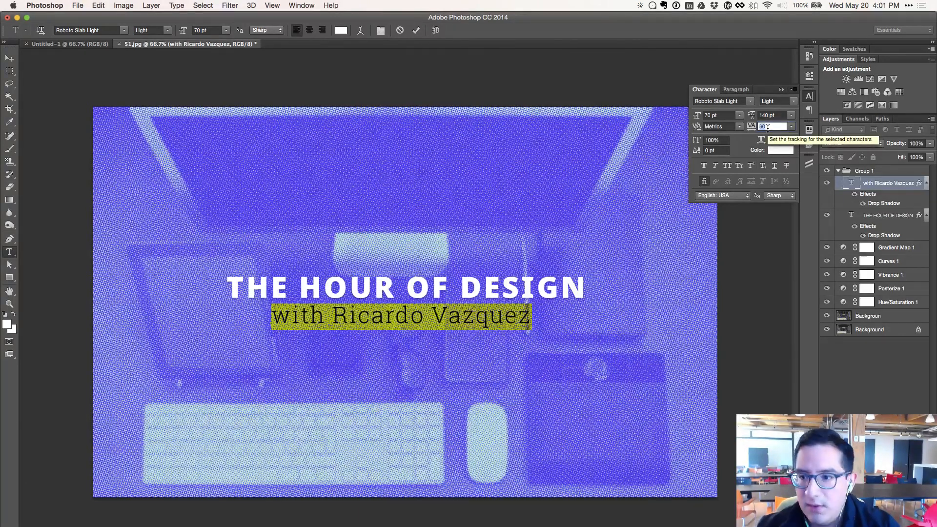
text(0)
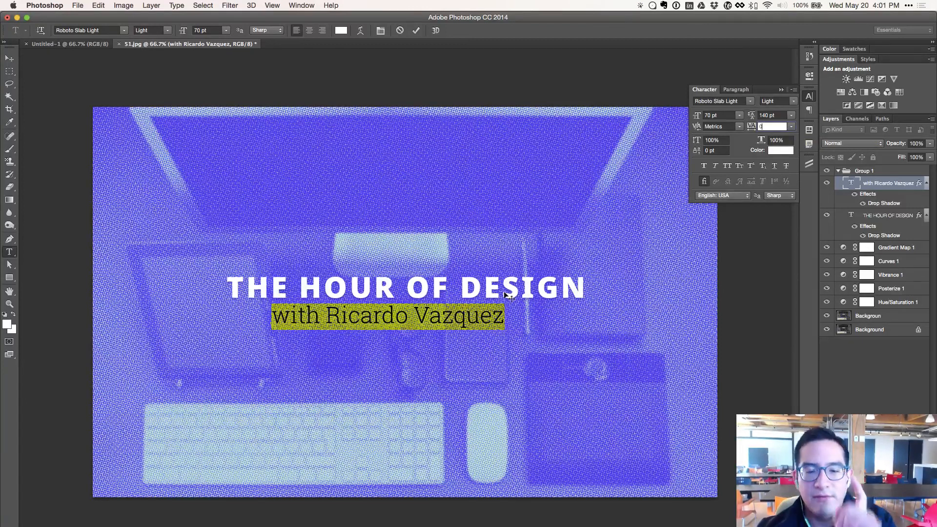
click(11, 58)
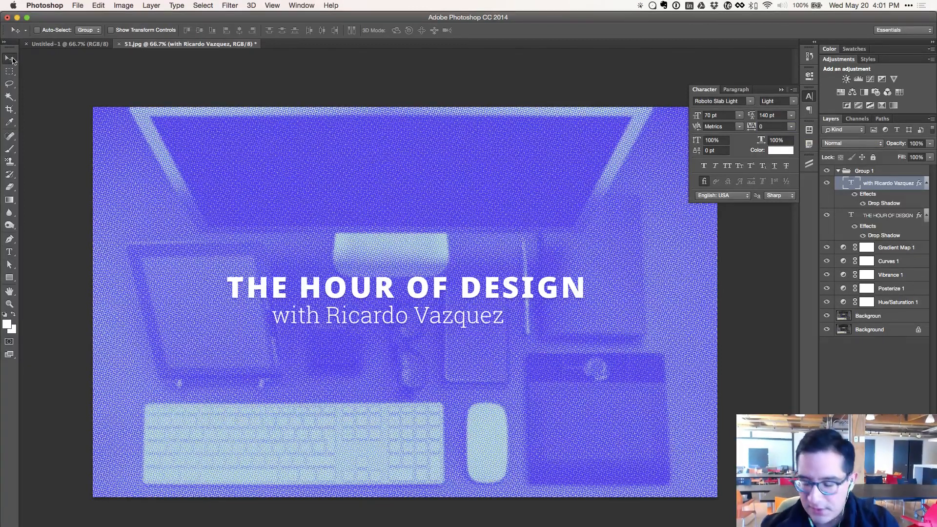
- Center the subtitle horizontally against the Backgroun layer, and deselect both layers
super+click(879, 319)
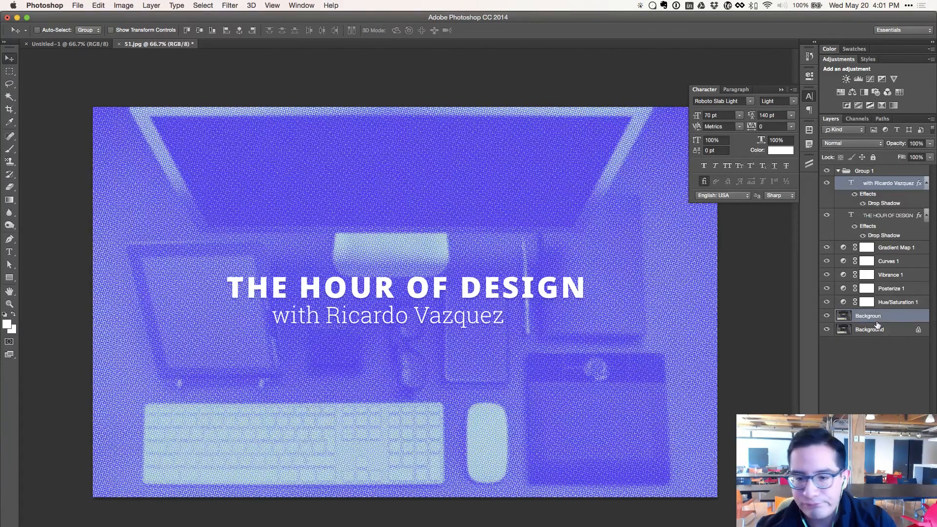
click(242, 33)
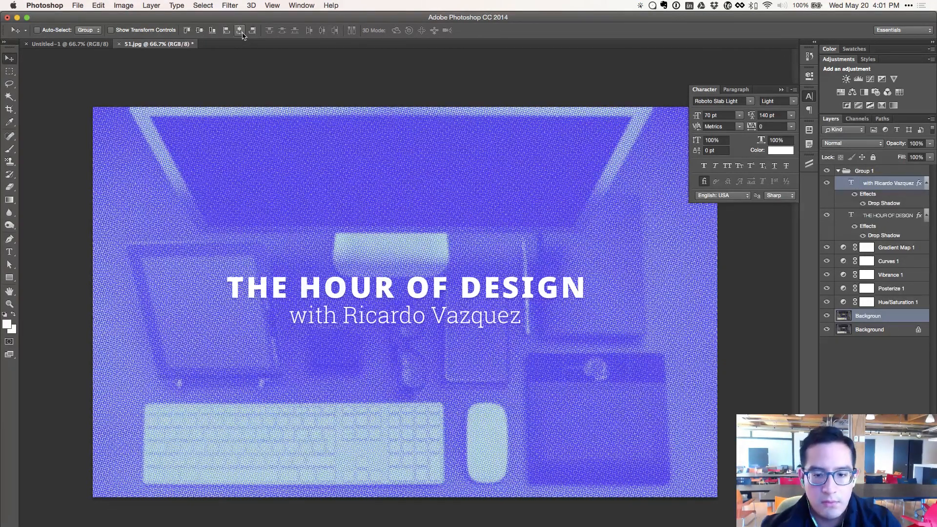
click(887, 409)
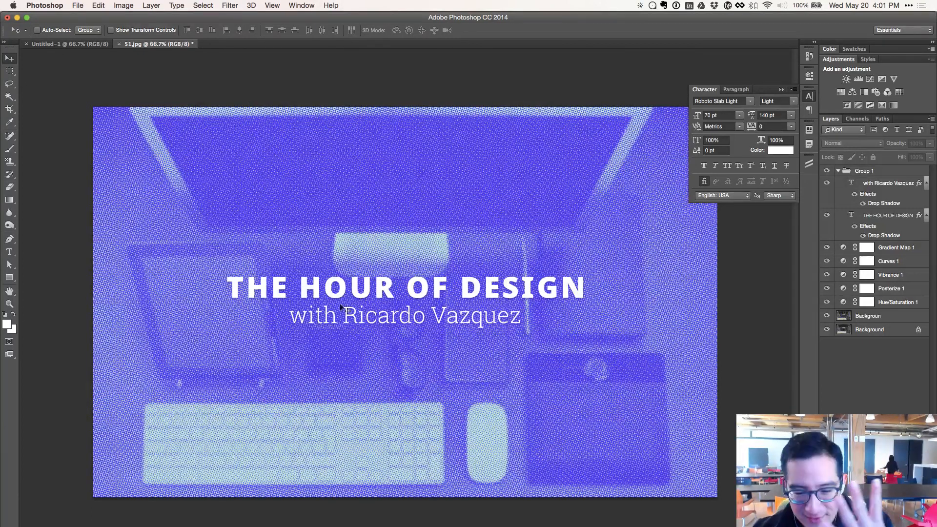
- Switch to Sketch and look over all the title slide artboards together
key(super+Tab)
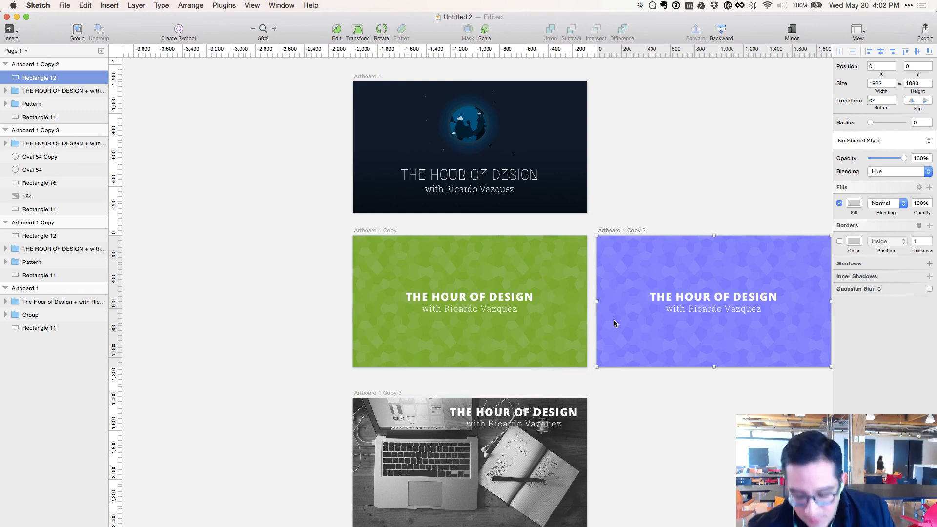
scroll(567, 311, up, 3)
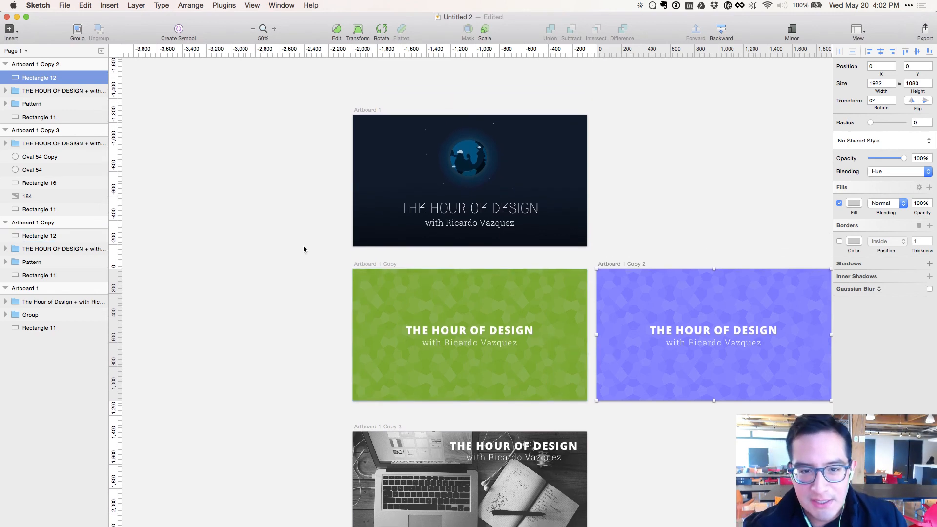
scroll(312, 252, right, 5)
scroll(312, 252, down, 2)
click(321, 248)
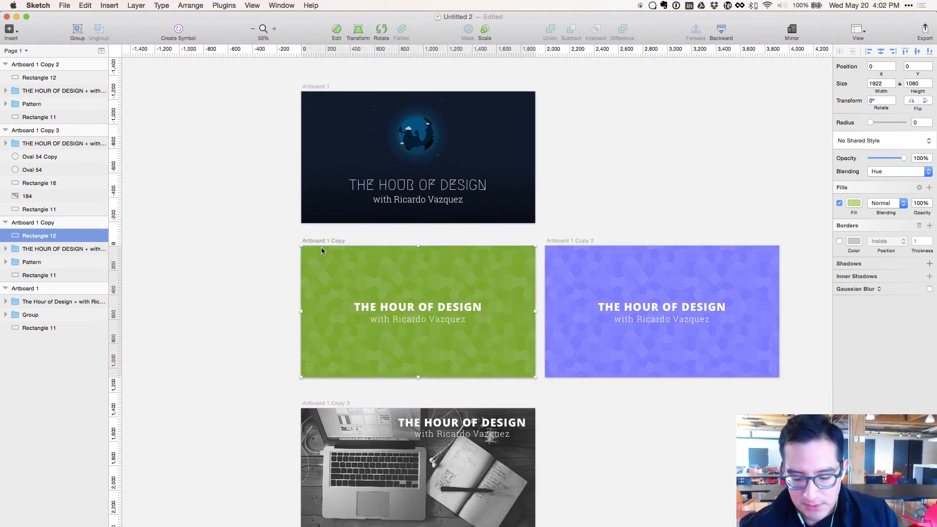
key(super+minus)
- Switch to Photoshop and capture a screenshot of the complete halftone slide at 50% zoom
key(super+Tab)
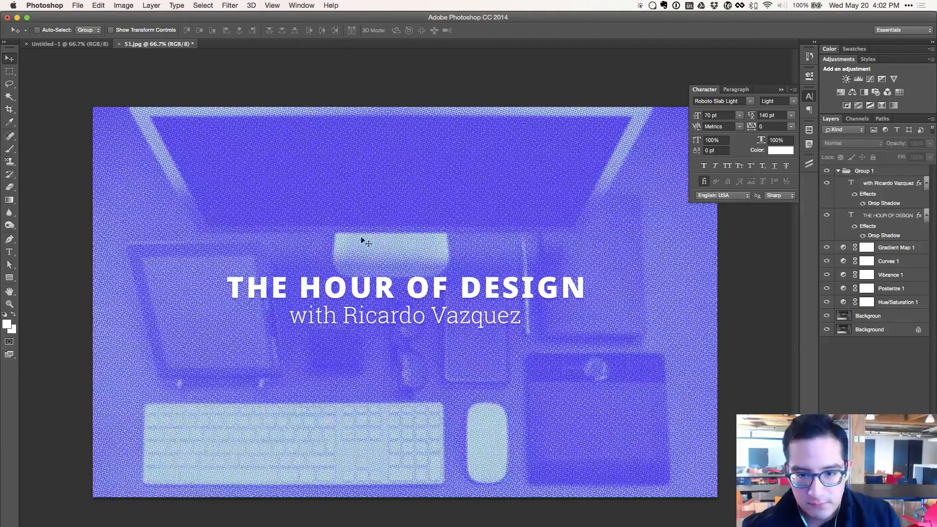
key(super+minus)
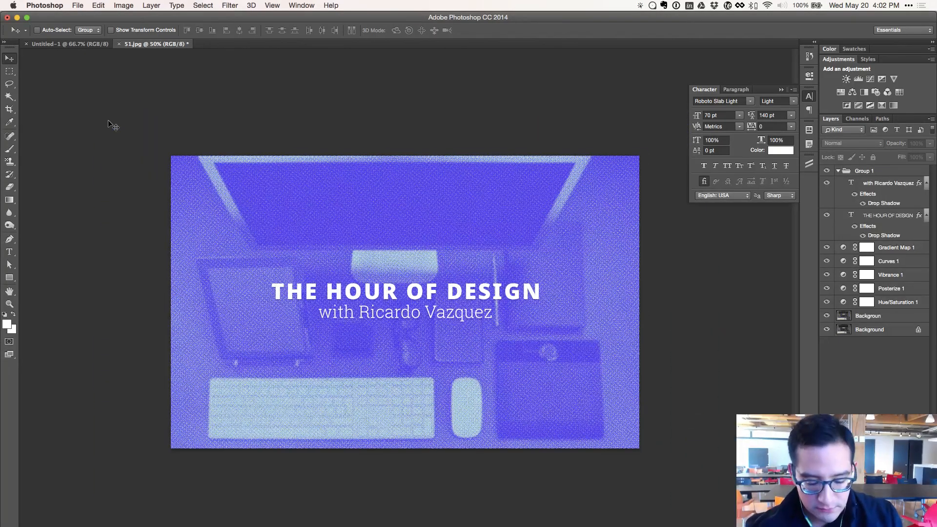
mouse_move(163, 141)
mouse_down()
mouse_move(702, 481)
mouse_move(646, 454)
mouse_up()
- Switch to Sketch and bring the halftone slide's new screenshot from Finder's Screenshots folder onto the canvas
key(super+Tab)
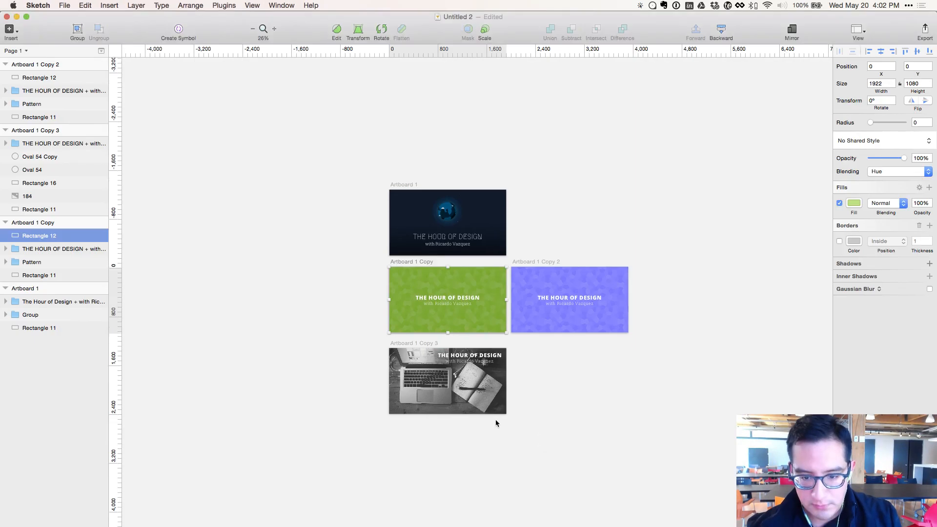
click(397, 473)
scroll(392, 466, down, 1)
key(super+Tab)
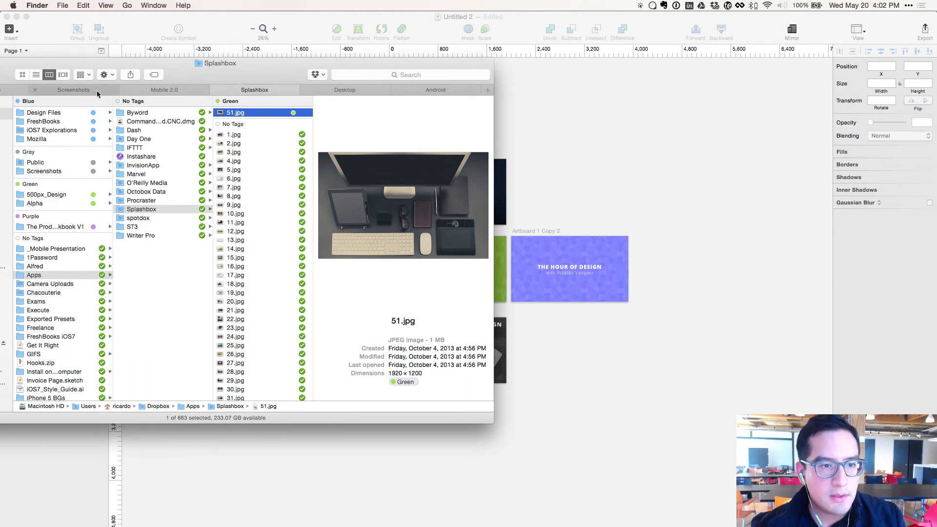
click(73, 90)
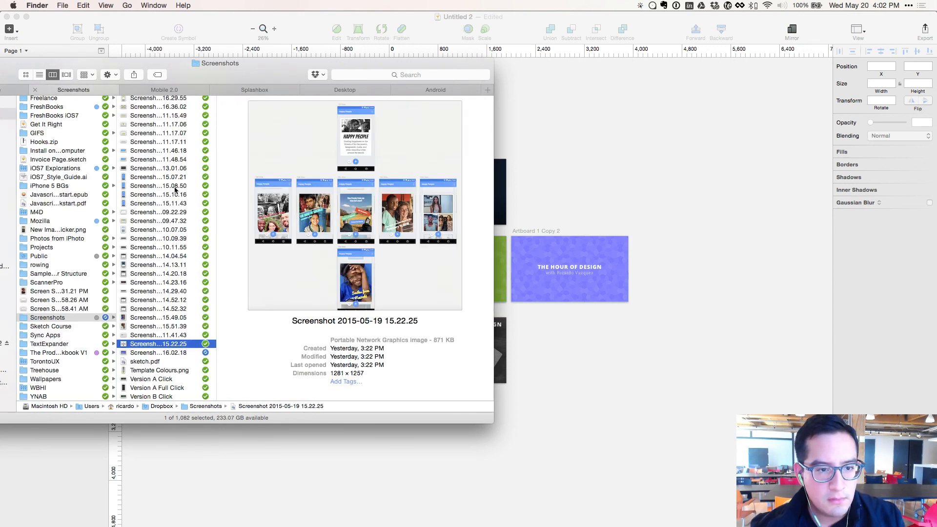
click(162, 344)
mouse_move(162, 348)
mouse_down()
mouse_move(440, 391)
mouse_move(690, 412)
mouse_move(690, 403)
mouse_move(636, 416)
mouse_up()
drag(381, 454, 382, 453)
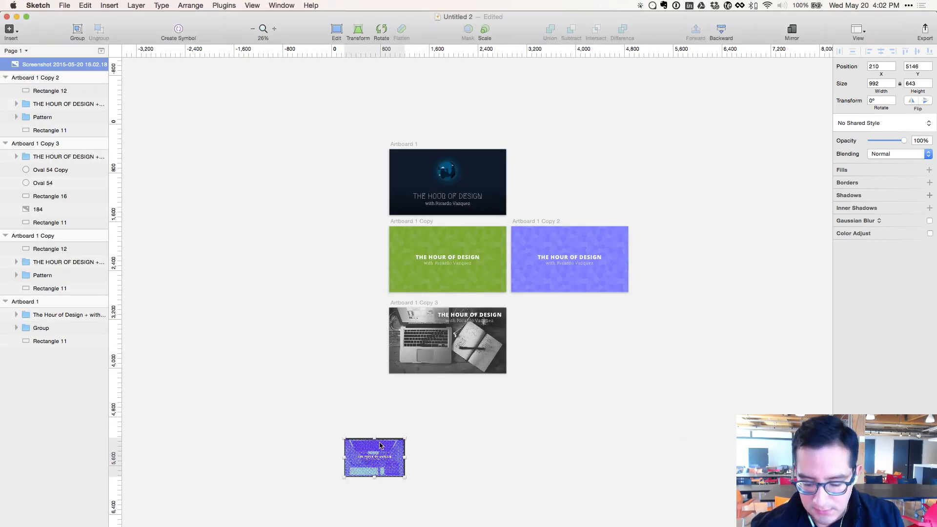
- Try the halftone screenshot below the laptop photo artboard, enlarged to about 2370 × 1536, and delete it from the canvas
key(super+plus)
scroll(323, 258, down, 3)
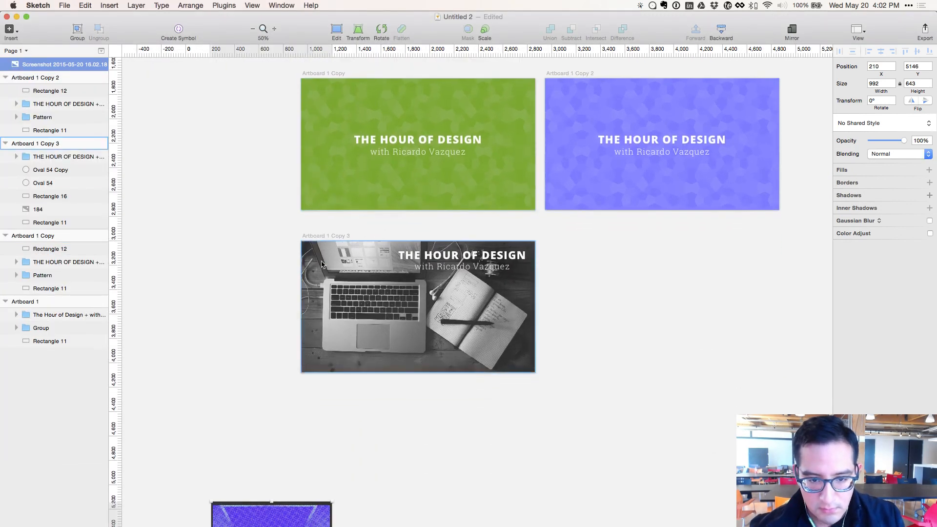
scroll(272, 408, down, 3)
drag(332, 341, 351, 344)
drag(422, 396, 593, 504)
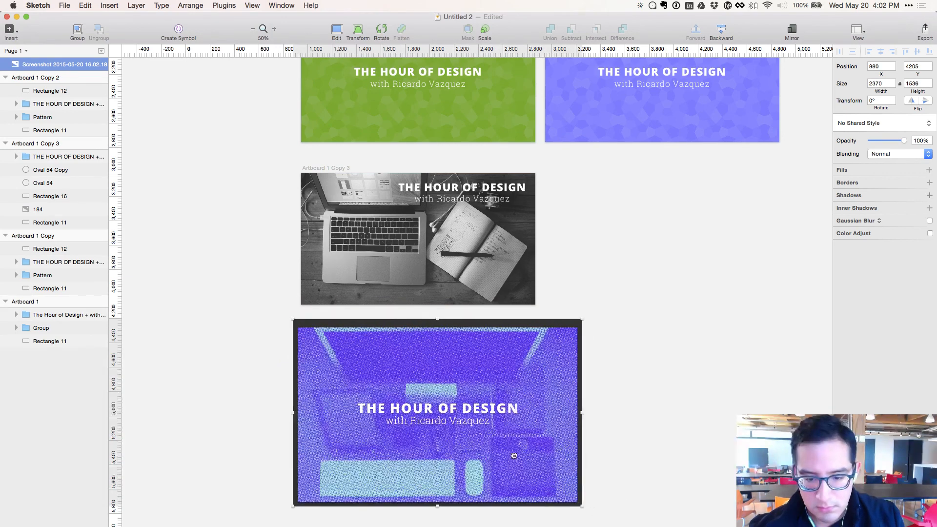
key(Delete)
- Look over the dark, green, purple and laptop photo title slide artboards
key(super+1)
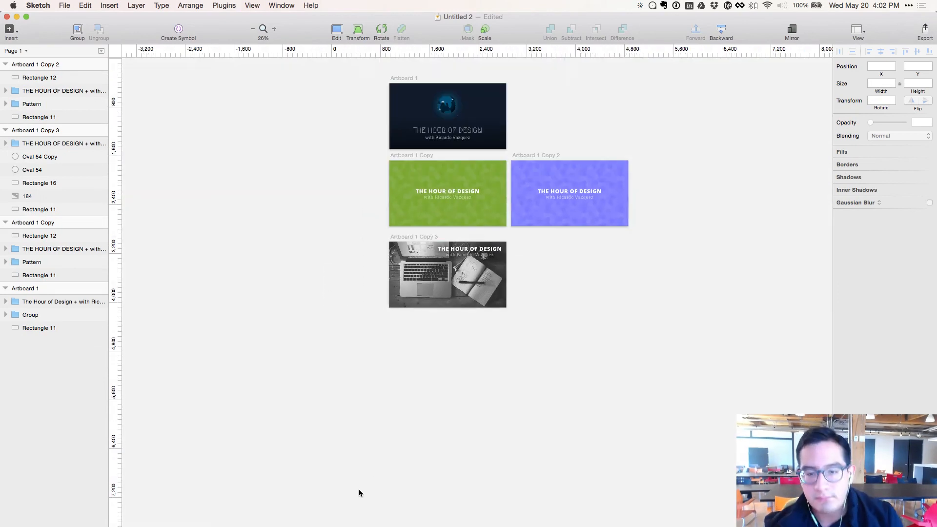
key(super+plus)
scroll(394, 438, up, 4)
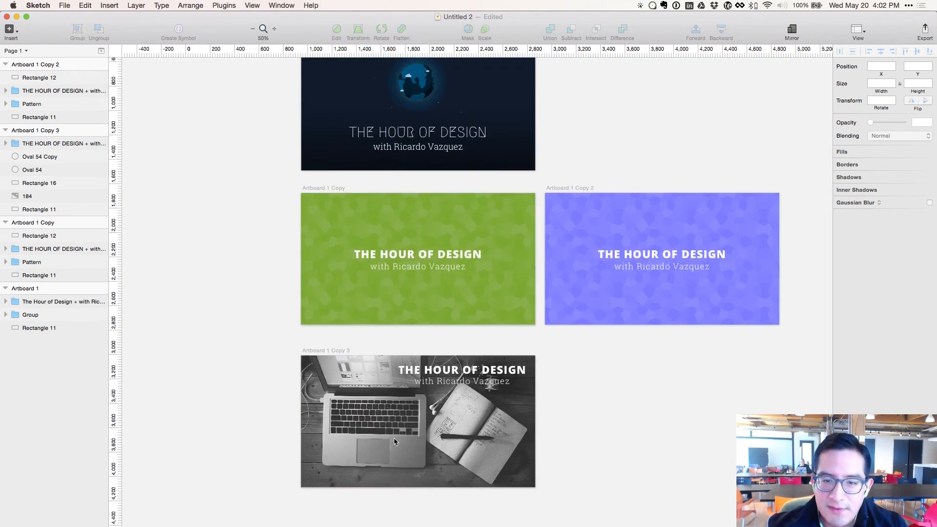
scroll(393, 440, up, 1)
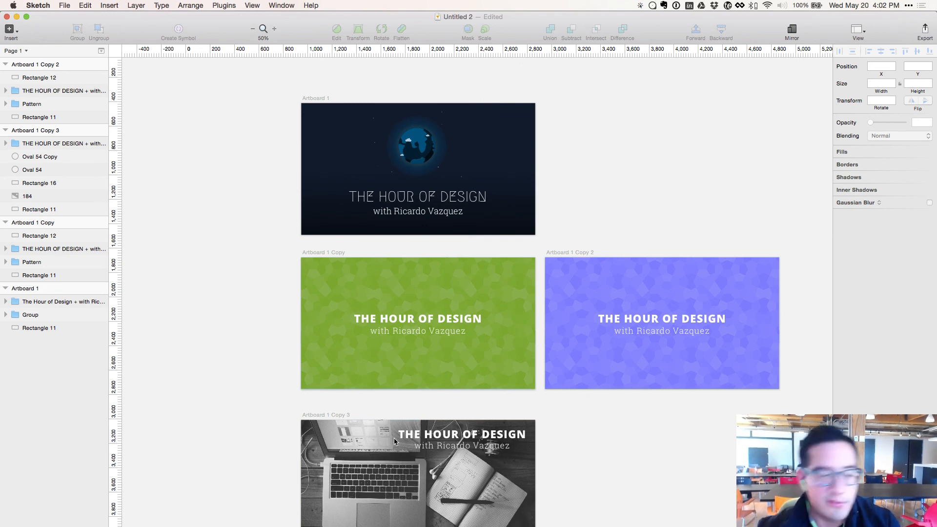
click(314, 351)
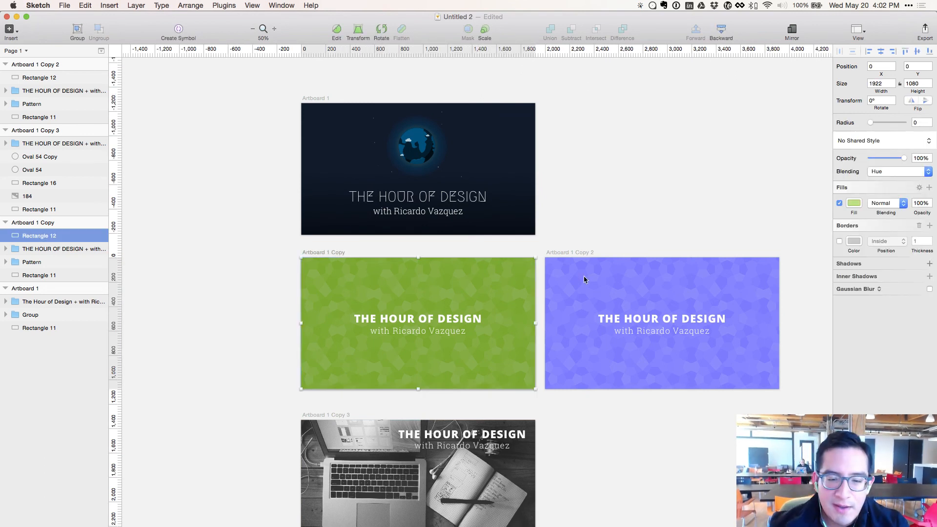
scroll(591, 390, down, 2)
click(424, 468)
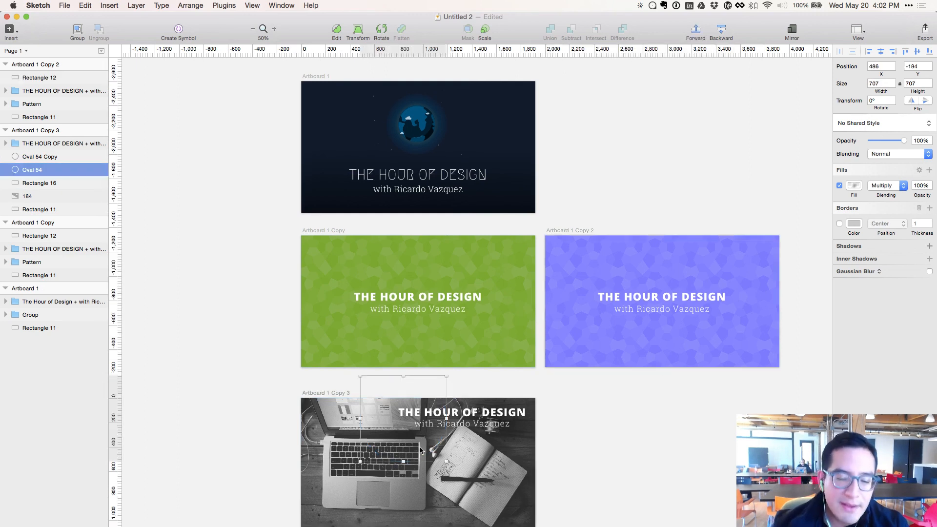
click(657, 486)
- Switch to Photoshop and set the Backgroun layer's opacity to 80%
key(super+Tab)
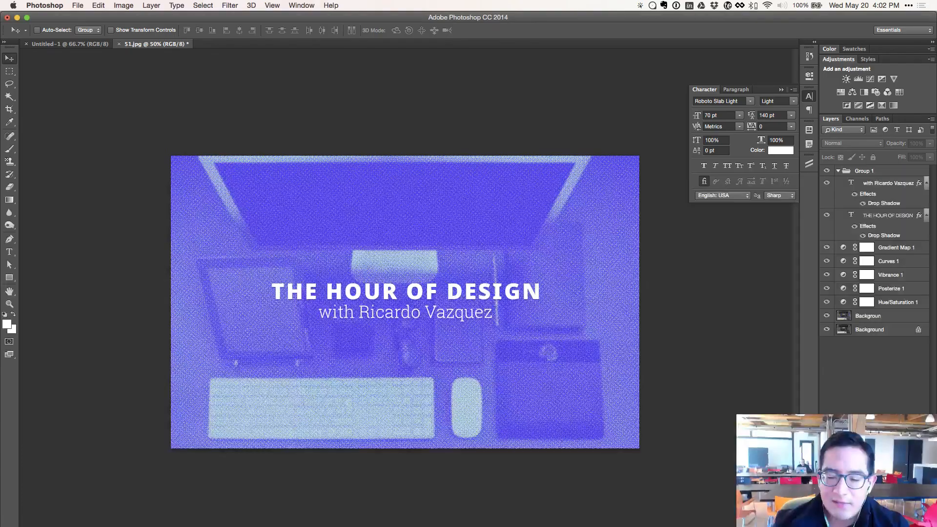
click(685, 456)
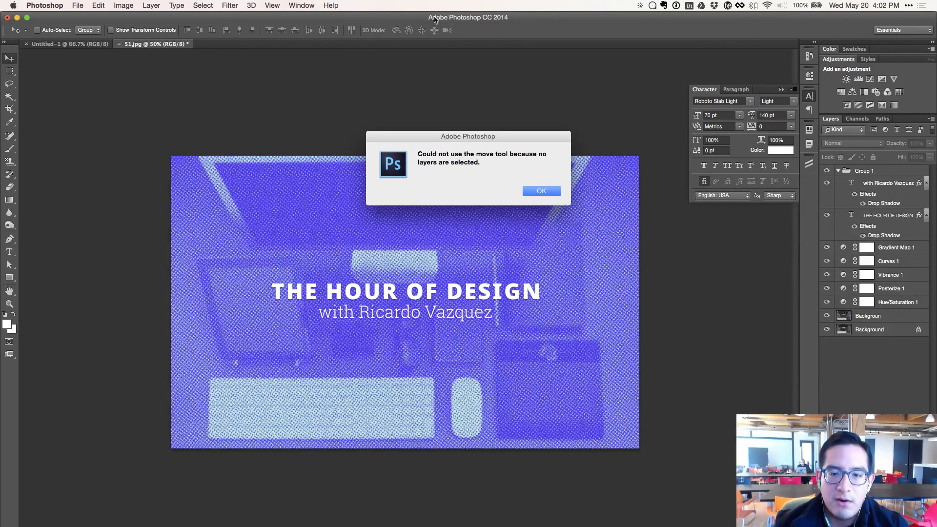
click(546, 191)
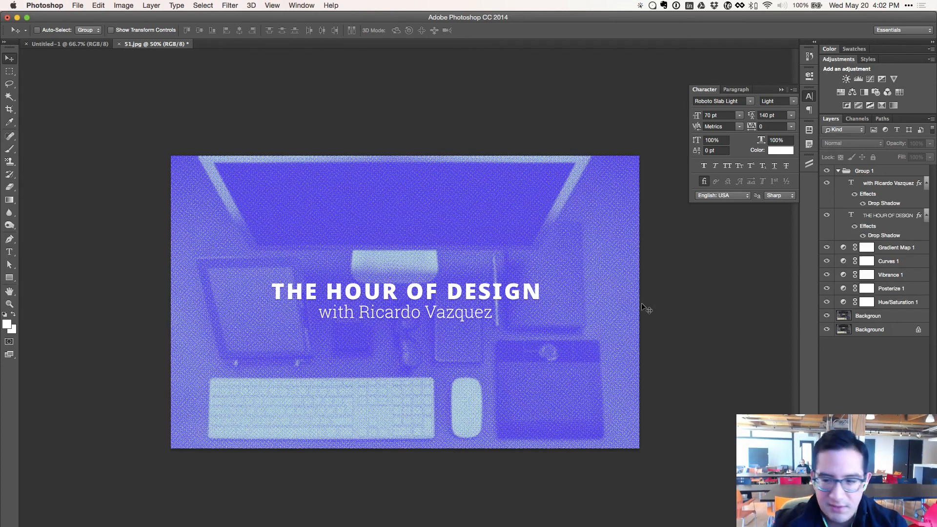
click(865, 316)
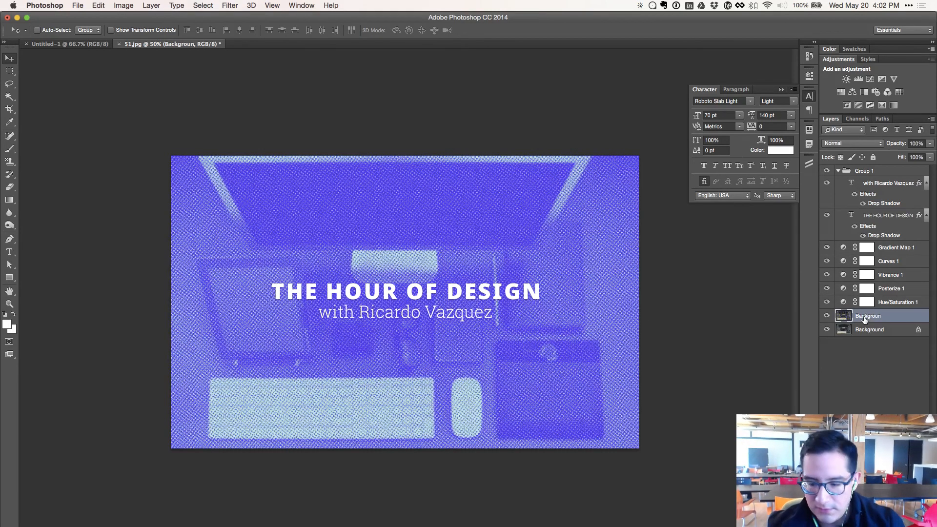
key(6)
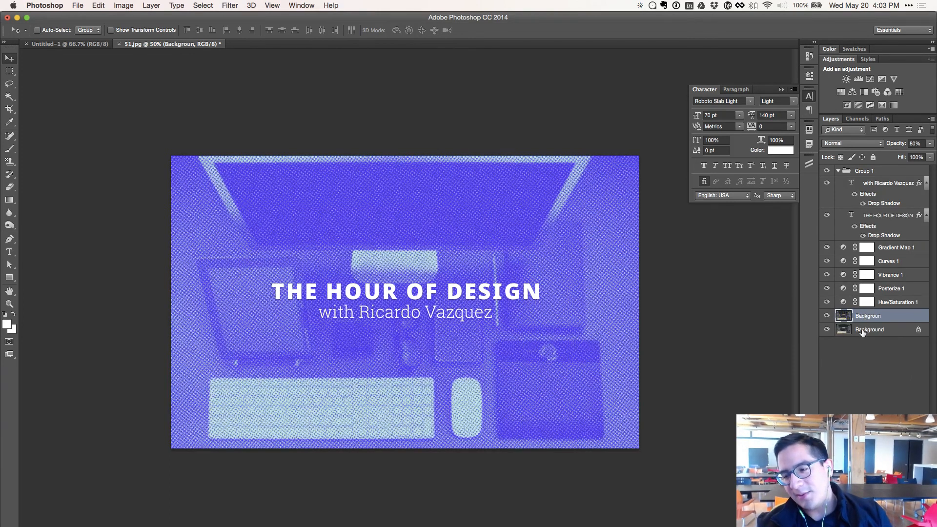
click(862, 332)
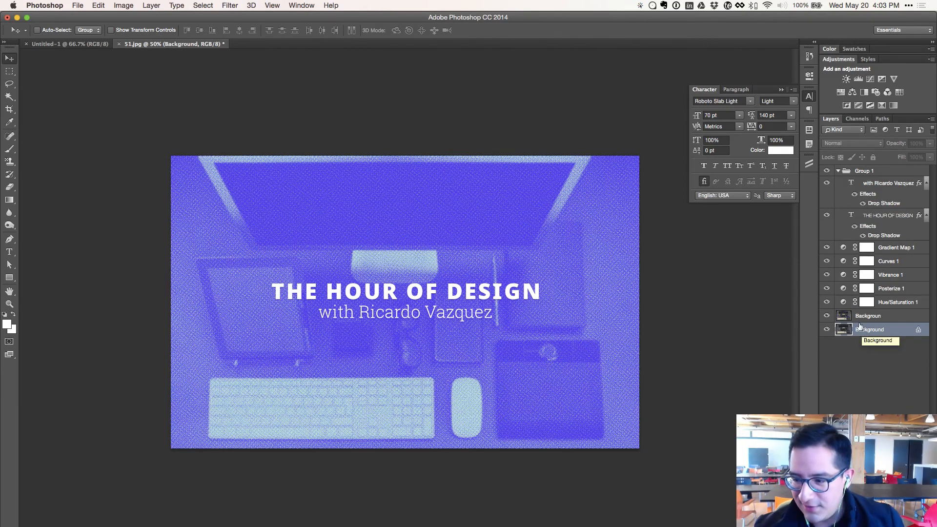
click(864, 316)
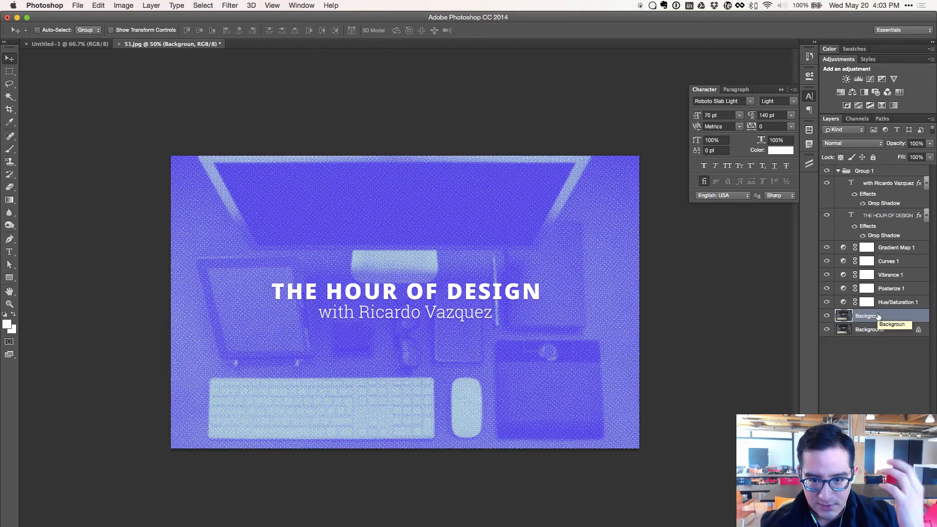
key(8)
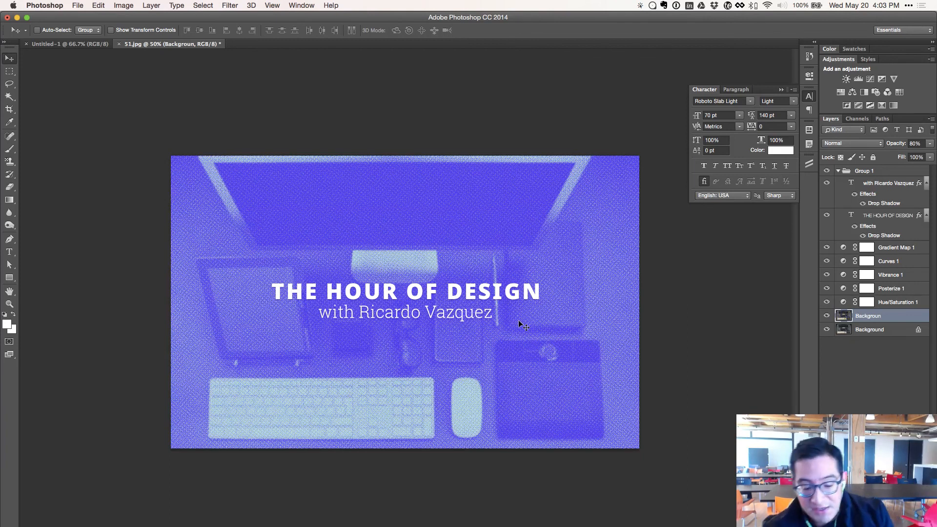
- Switch through the Sketch artboards to the Evernote agenda and highlight the end of the "#livedesign on Twitter" voting line
key(super+Tab)
key(super+Tab)
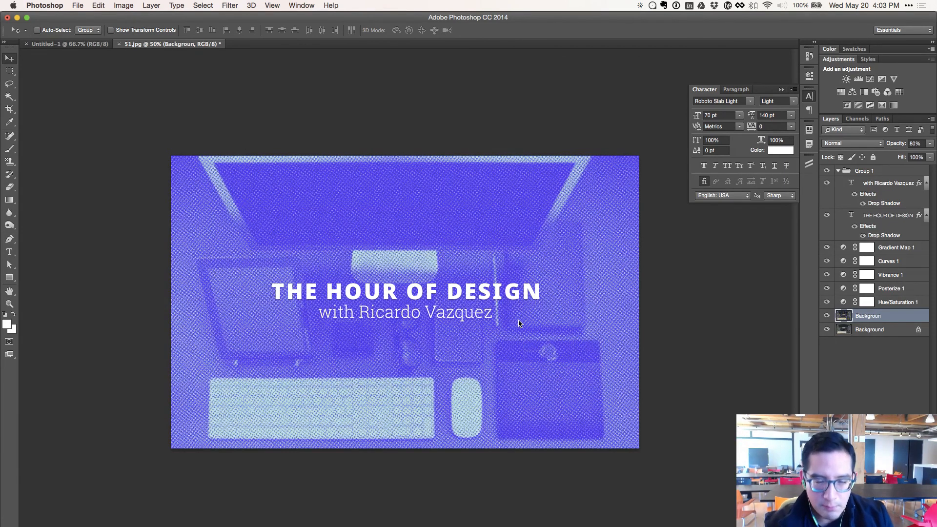
key(super+Tab)
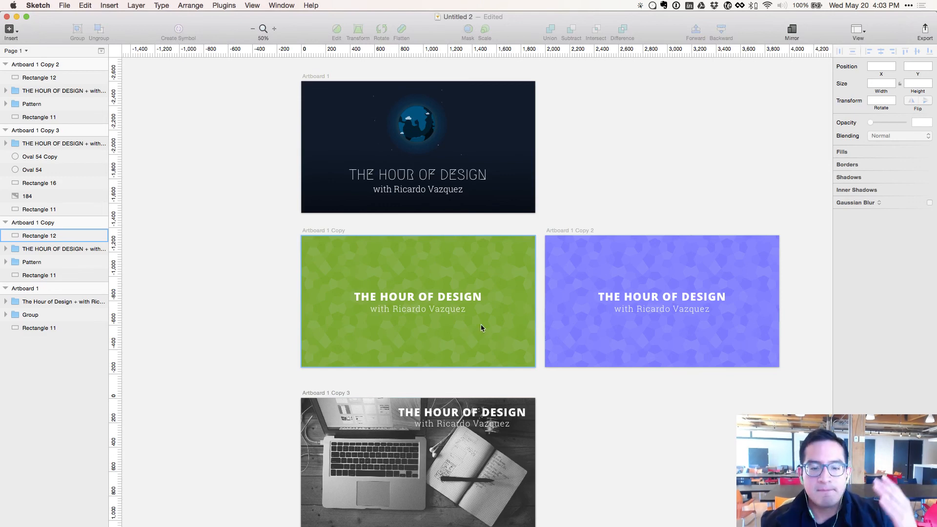
key(super+Tab)
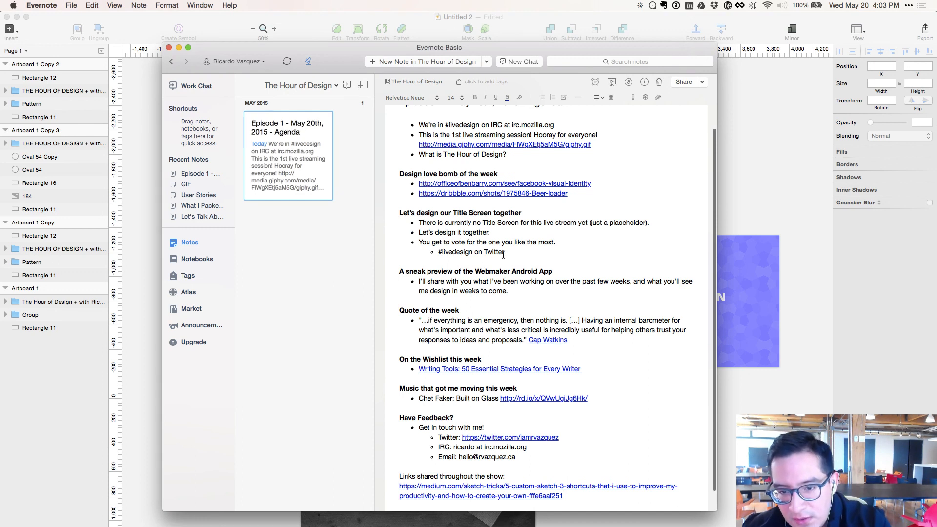
key(shift+Right)
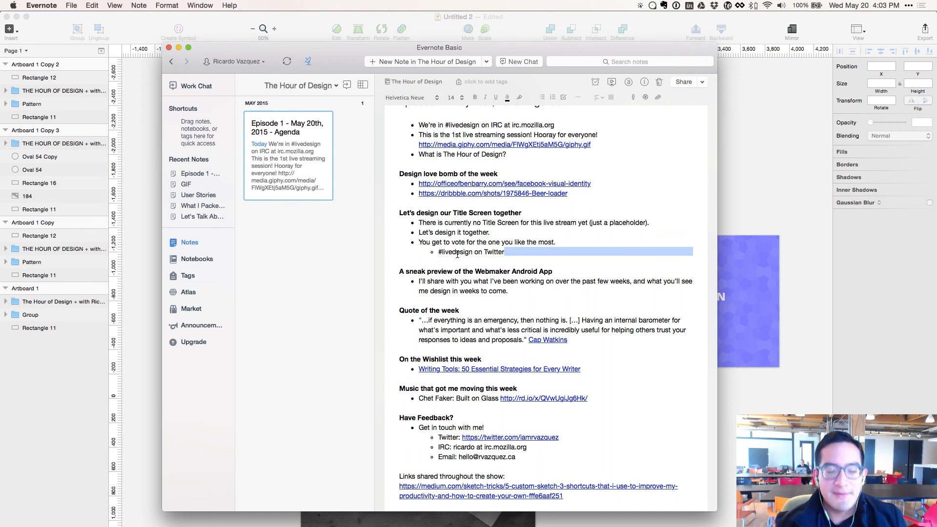
- Switch to Sketch and Photoshop to compare the title slide artboards with the halftone slide
key(super+Tab)
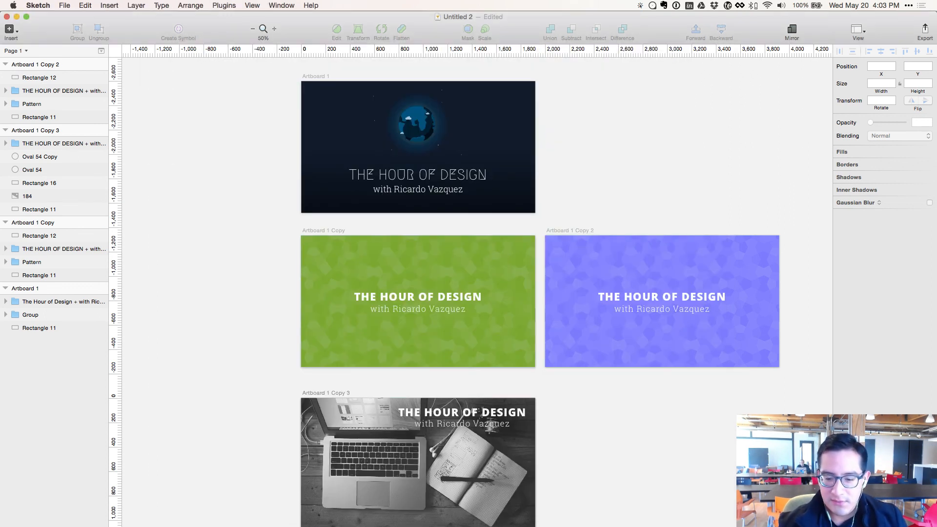
key(super+Tab)
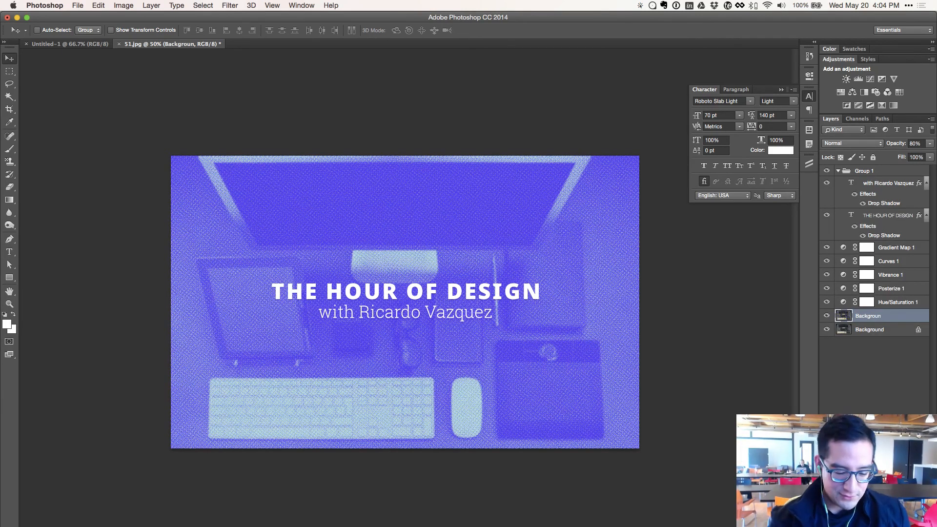
key(super+Tab)
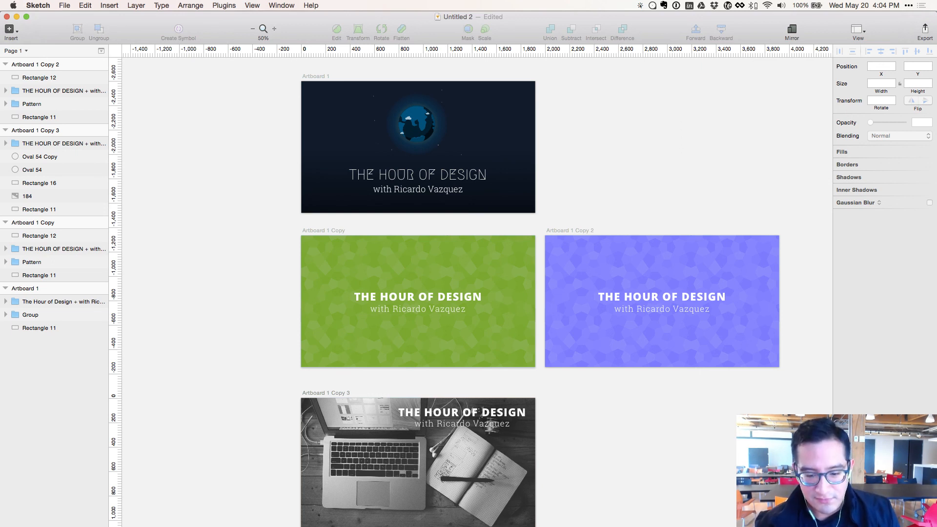
- Switch to Evernote and go through the agenda's Webmaker Android App preview and quote of the week
key(super+Tab)
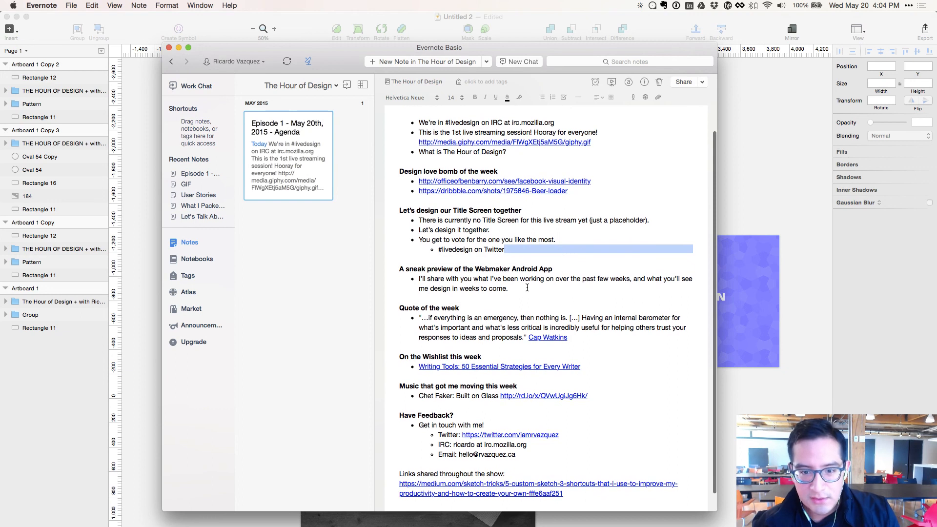
click(528, 287)
scroll(528, 287, down, 1)
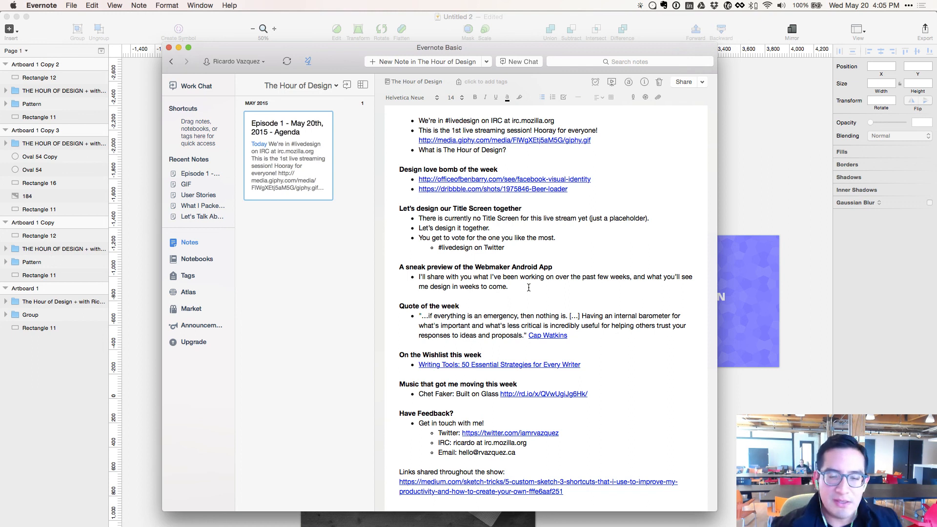
click(529, 288)
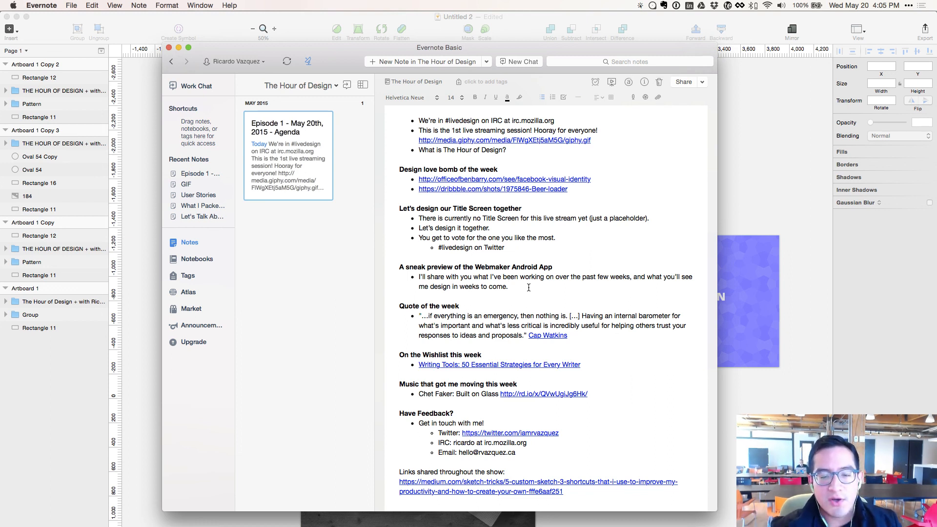
- Open the wishlist link for "Writing Tools: 50 Essential Strategies for Every Writer", view the book page, and return to the agenda
click(526, 366)
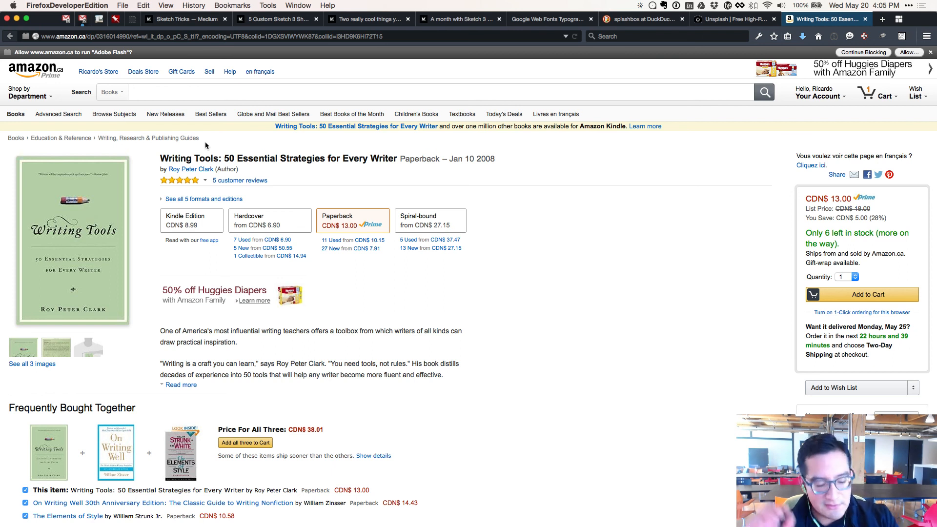
key(super+w)
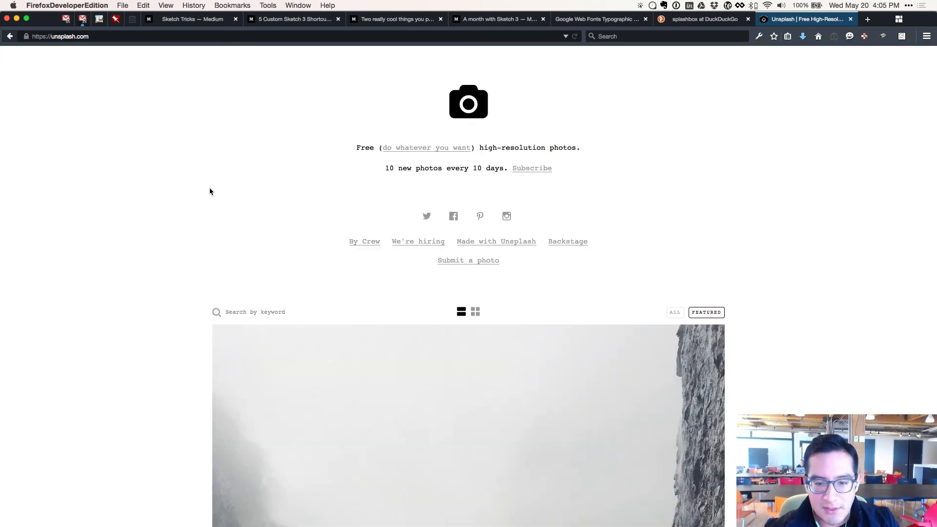
key(super+Tab)
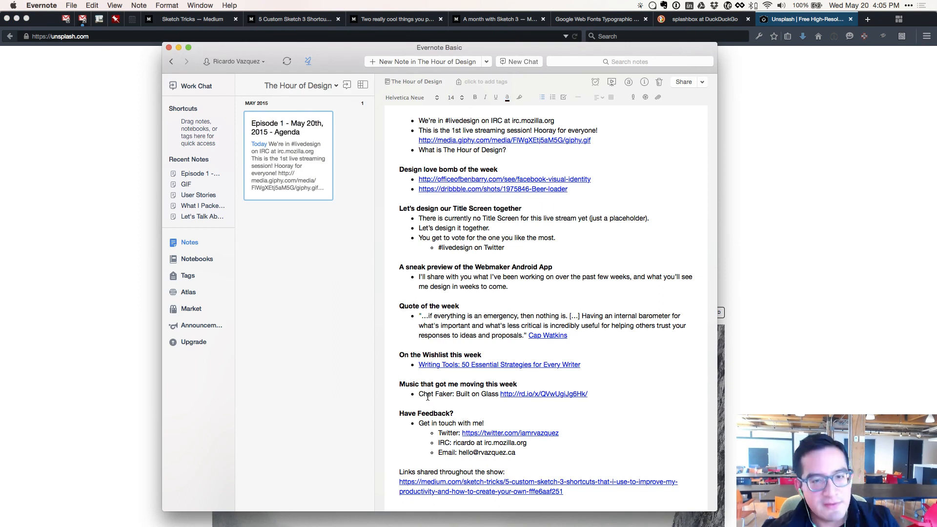
- Read the agenda's music and feedback sections, and switch back to the title slide artboards in Sketch
scroll(427, 396, down, 1)
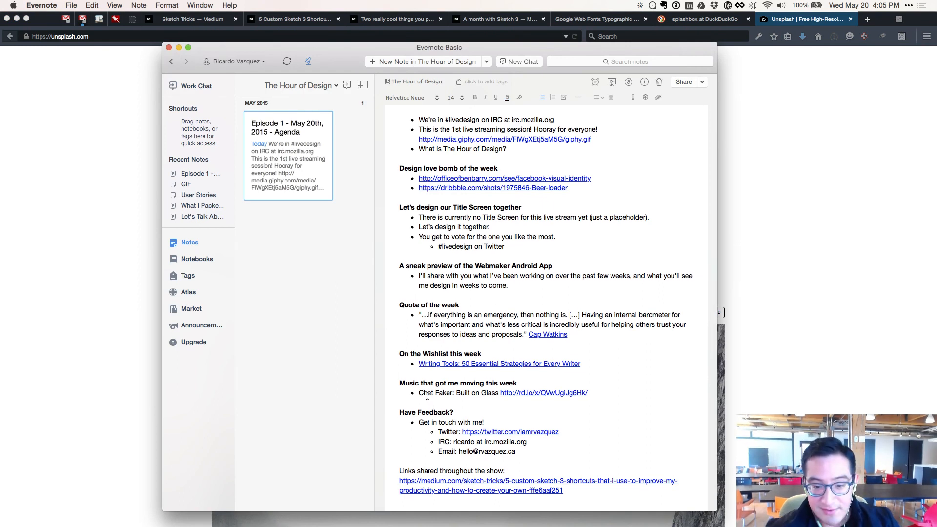
scroll(430, 419, down, 1)
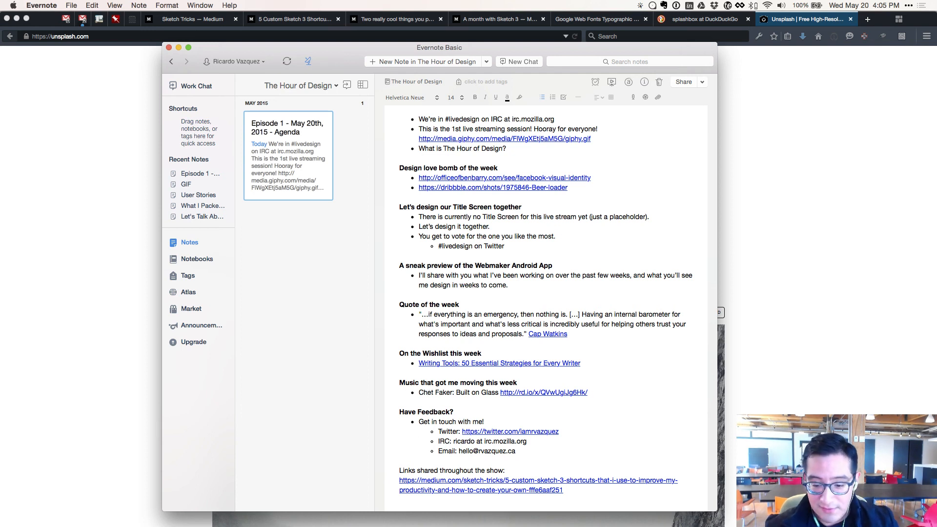
key(super+Tab)
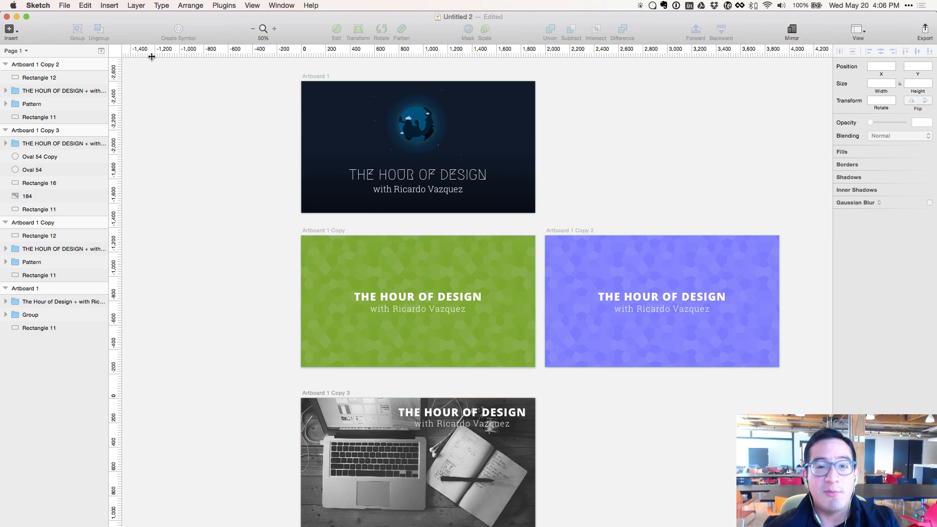
- Open the recent document "Webmaker App 2.0", fit its Tile Views artboards on the canvas, and select the bear picture in Tile View Copy
click(69, 6)
mouse_move(91, 44)
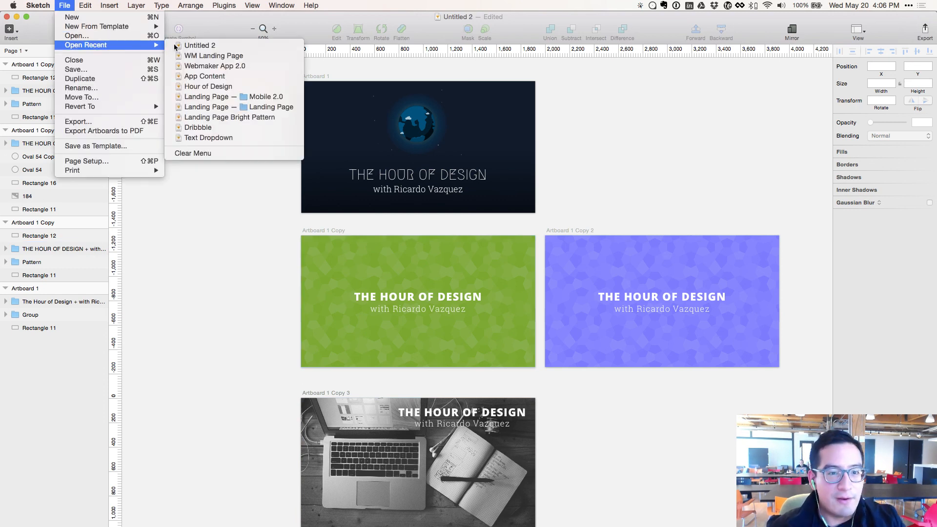
click(215, 65)
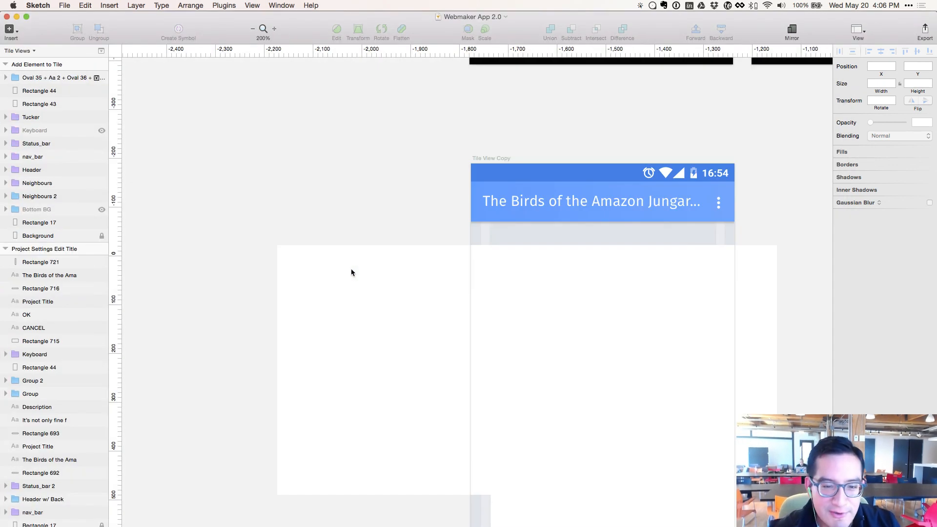
key(super+1)
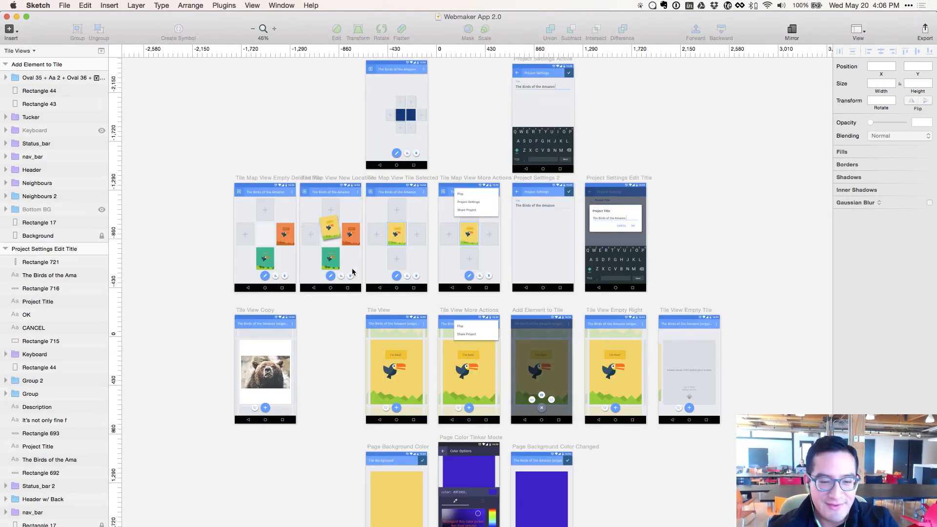
click(283, 385)
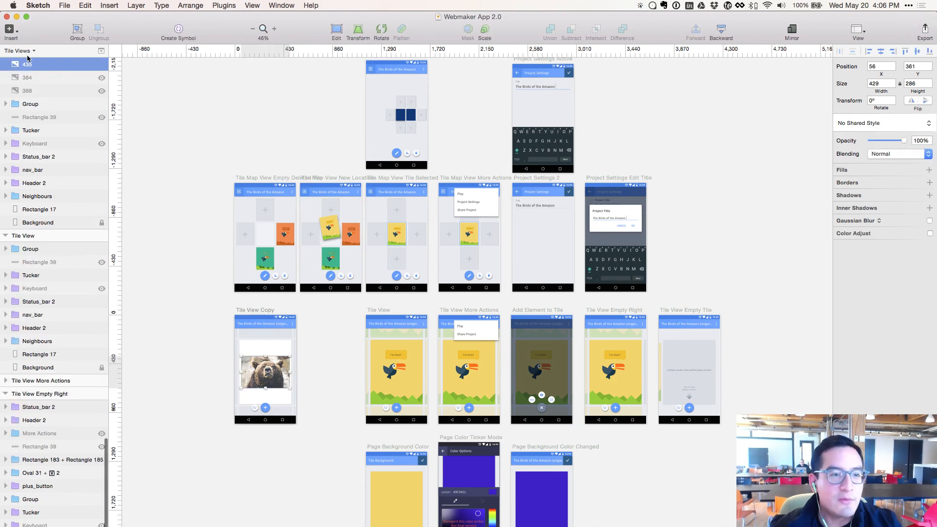
- Show the document's page list and look through the UI Toolkit, Colour / Text Options, Discover / Make and App Icon pages
click(102, 52)
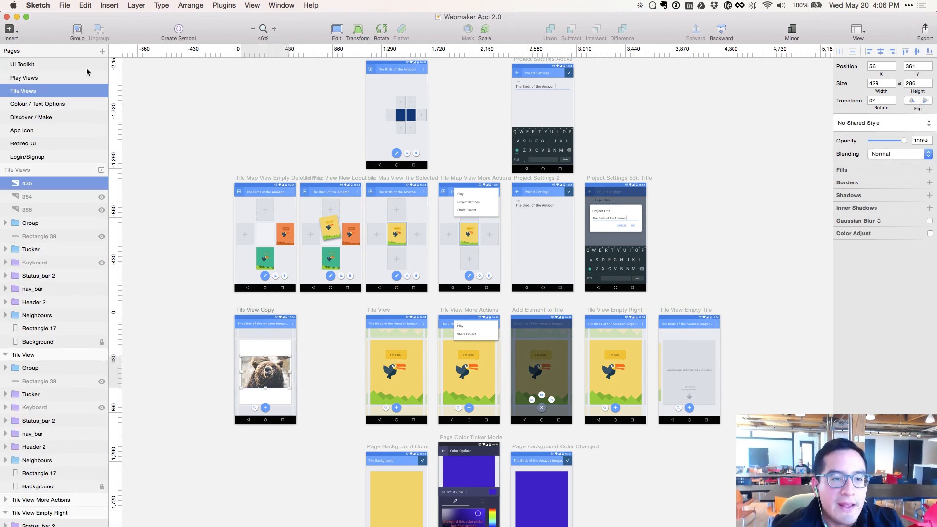
click(86, 67)
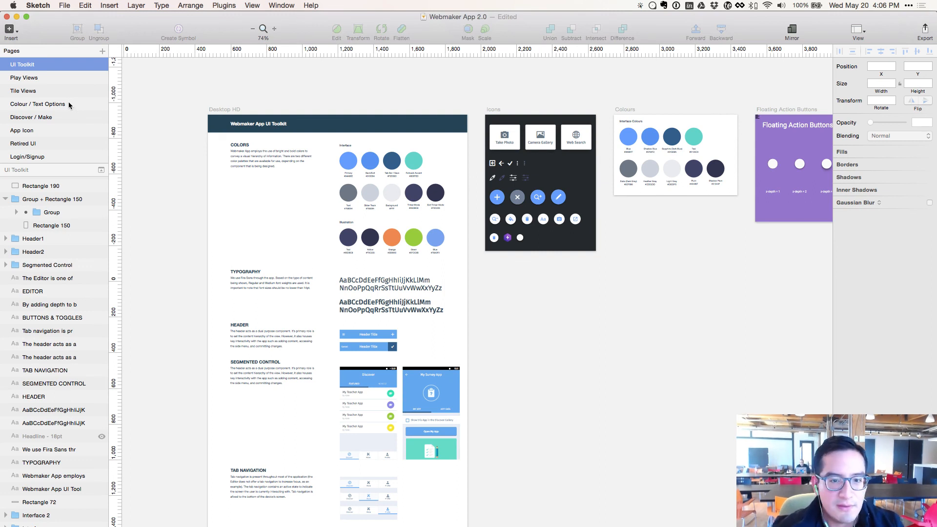
click(69, 103)
key(super+1)
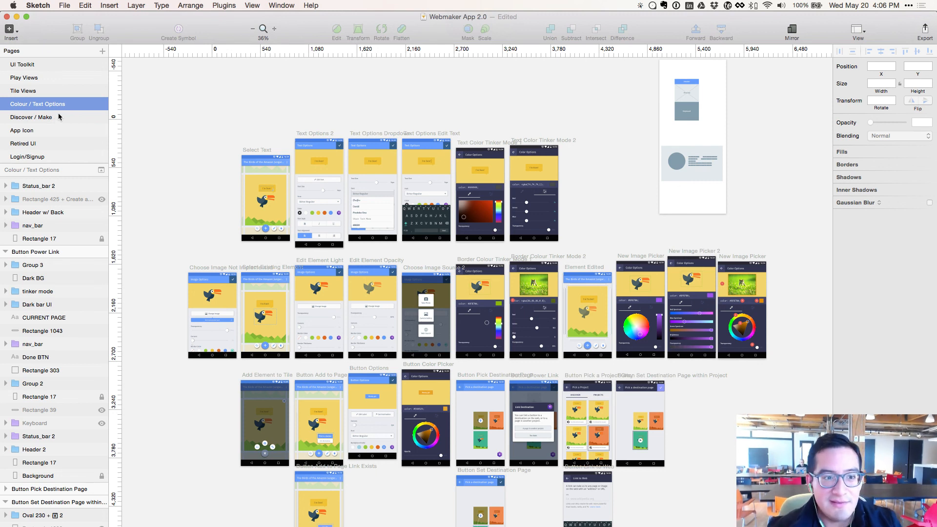
click(55, 118)
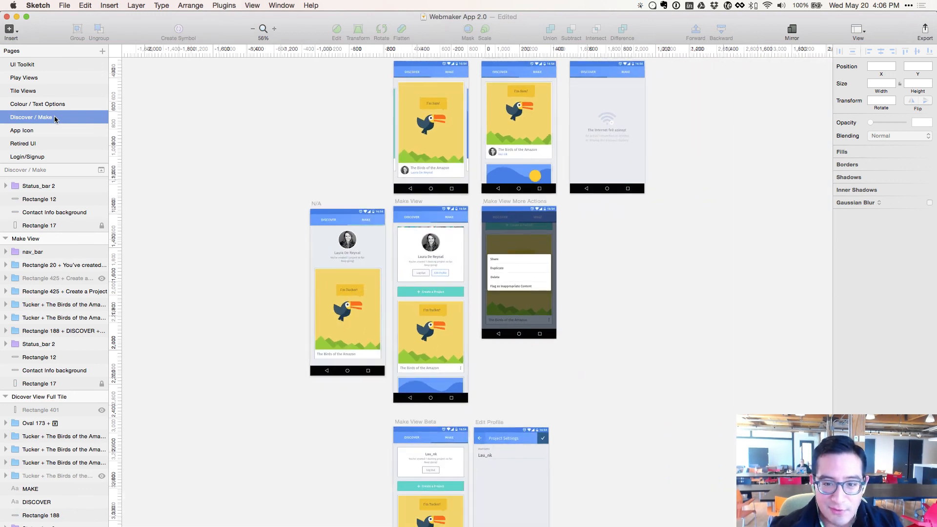
drag(45, 129, 40, 153)
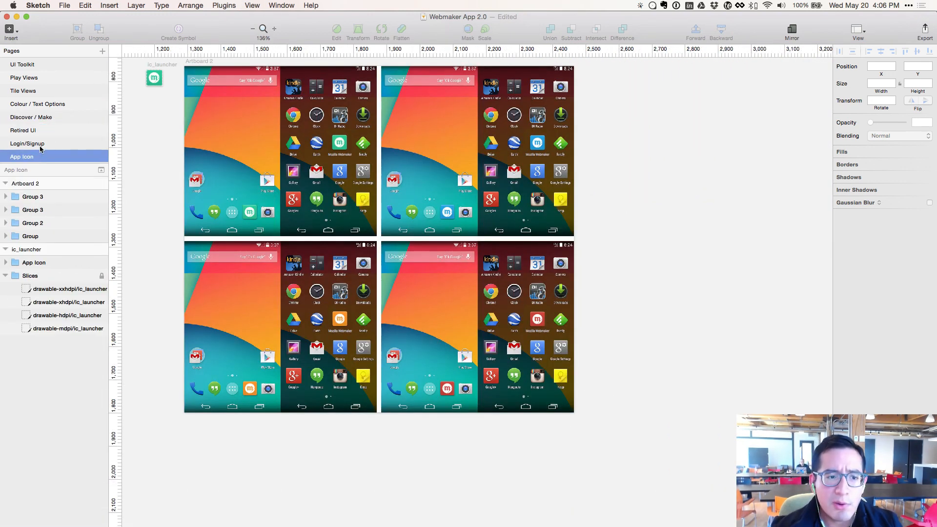
- Open the Login/Signup page and examine the rows of Join and Sign In screens
click(40, 145)
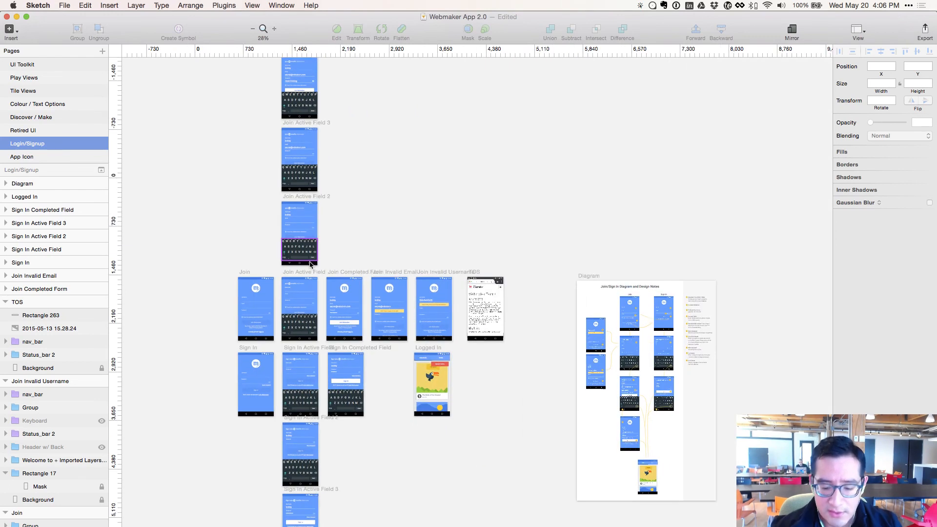
scroll(411, 208, up, 10)
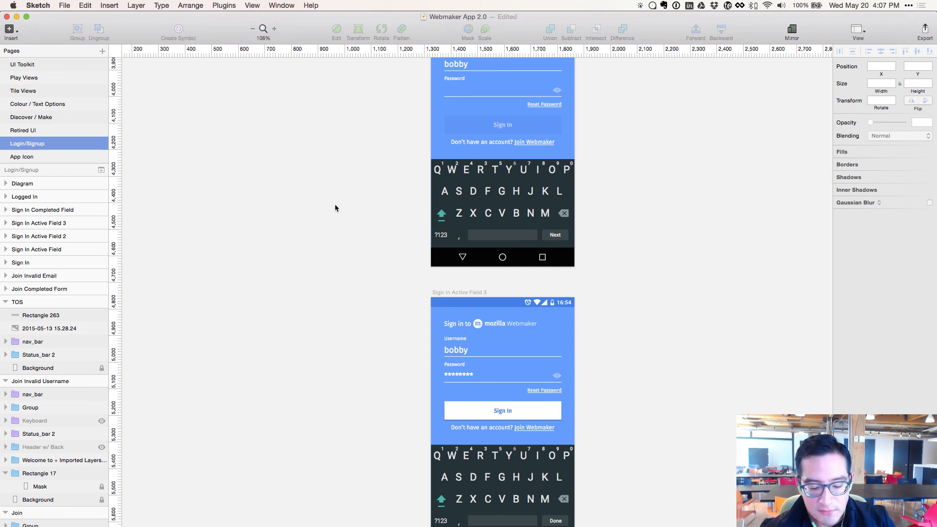
key(super+minus)
scroll(334, 208, up, 5)
scroll(335, 208, up, 1)
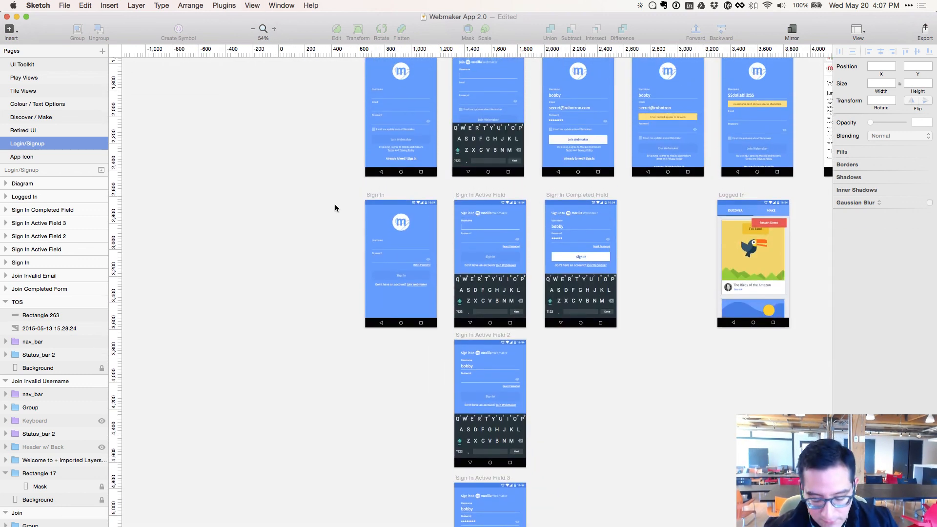
scroll(299, 165, up, 5)
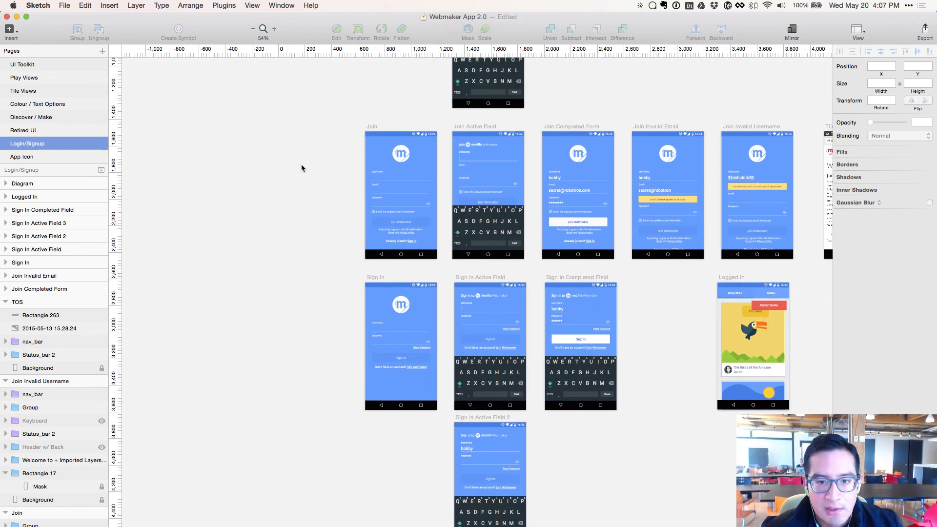
scroll(303, 163, right, 4)
scroll(305, 168, right, 1)
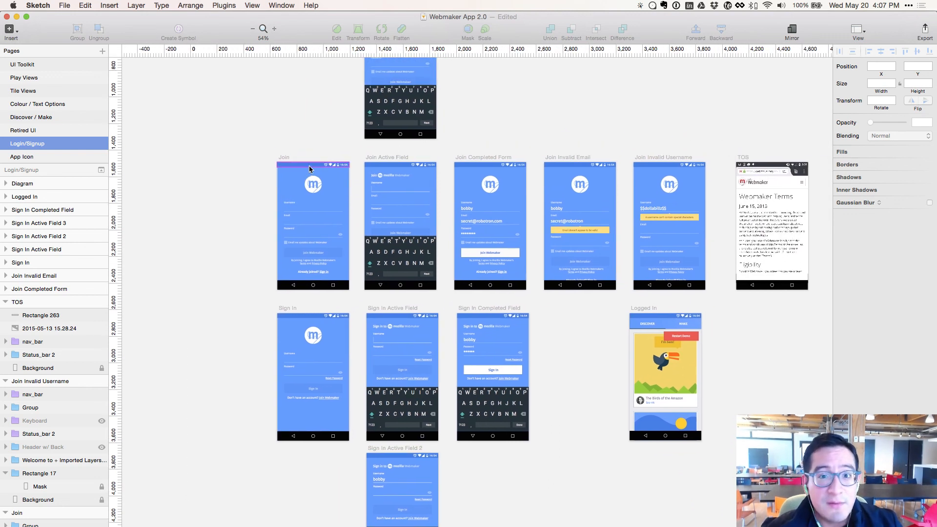
- View the Join artboards up close, select the logo group on the Join screen, and switch to another application
key(super+plus)
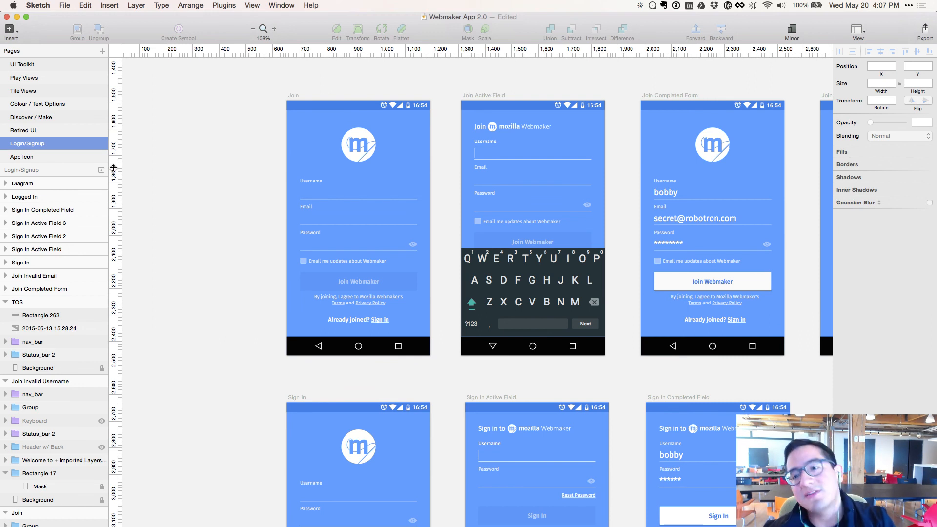
click(406, 162)
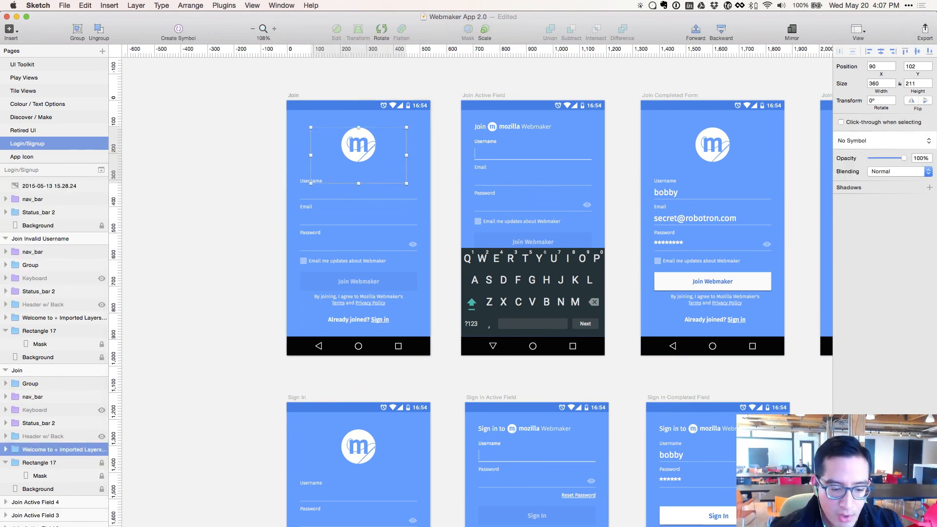
key(super+Tab)
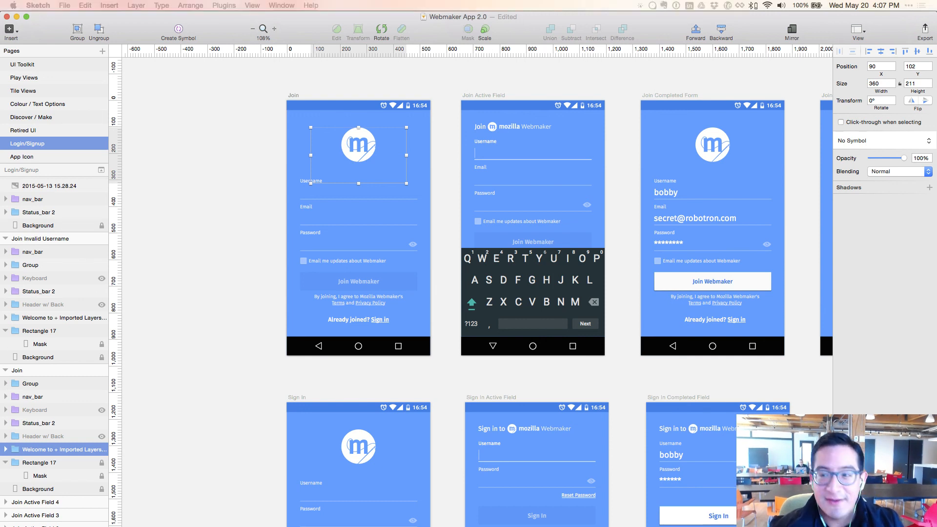